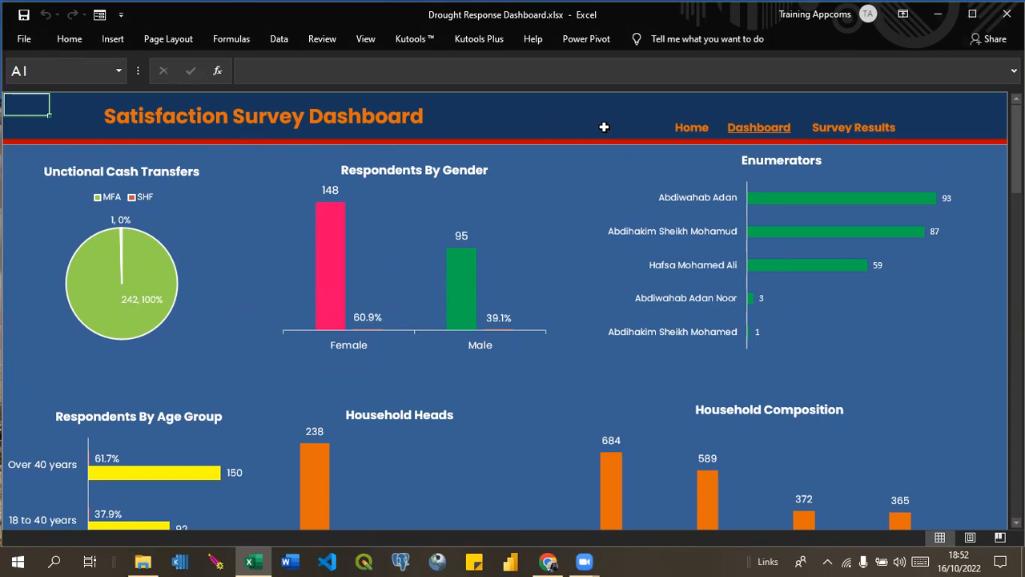
Examine the Satisfaction Survey Dashboard charts and go through the pivot tables and charts on the Survey Results sheet down to Cycles.
{"action": "left_click_drag", "start_coordinate": [1017, 148], "coordinate": [1017, 343]}
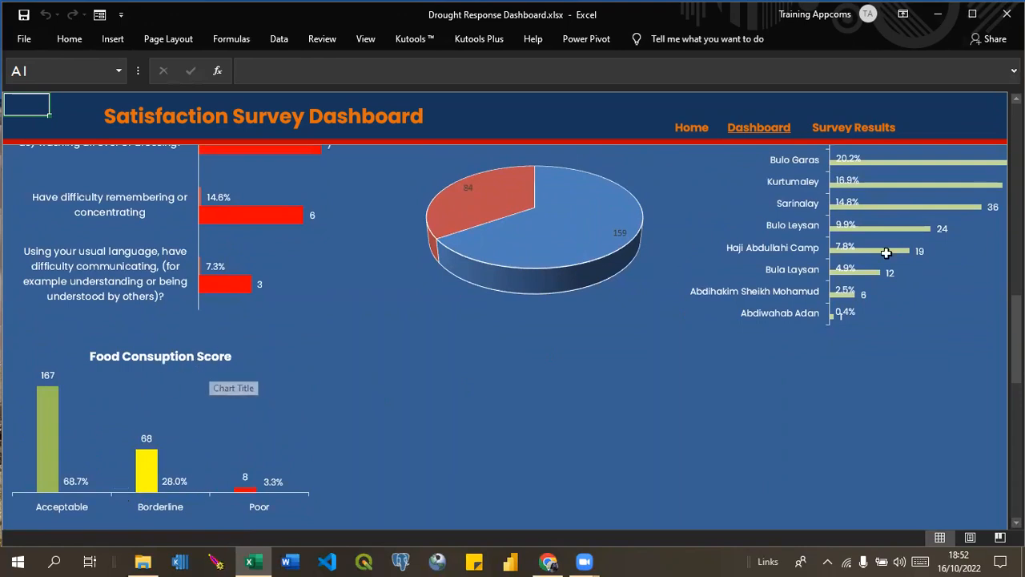
{"action": "left_click_drag", "start_coordinate": [1016, 344], "coordinate": [1016, 158]}
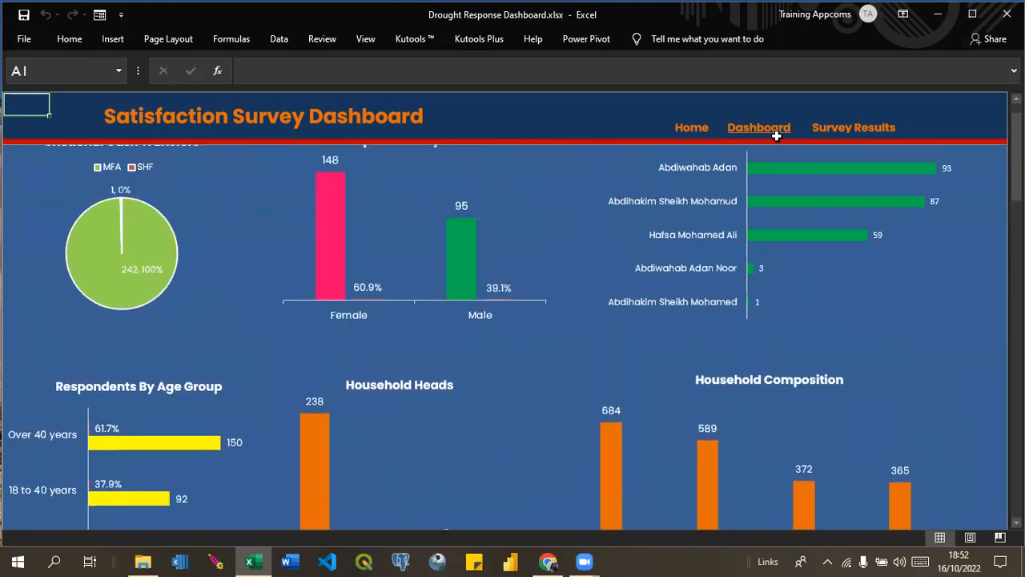
{"action": "left_click", "coordinate": [838, 126]}
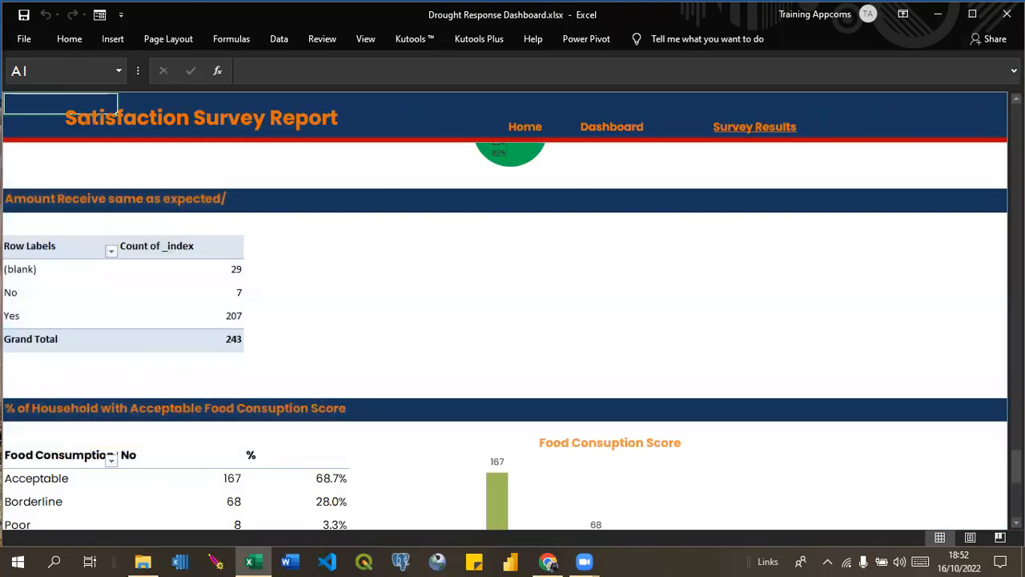
{"action": "left_click_drag", "start_coordinate": [1016, 464], "coordinate": [1016, 112]}
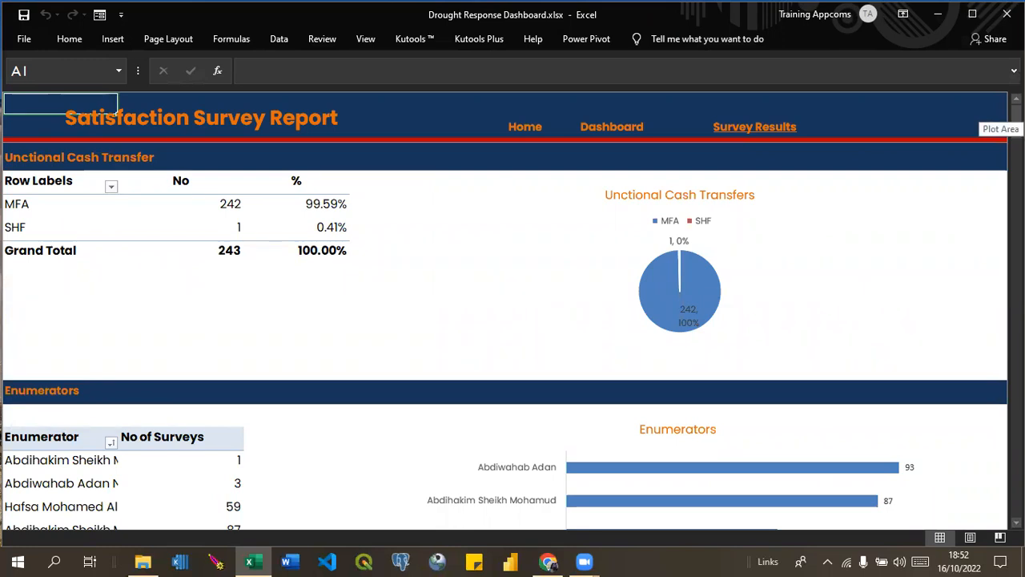
{"action": "mouse_move", "coordinate": [1016, 112]}
{"action": "left_mouse_down"}
{"action": "mouse_move", "coordinate": [1015, 189]}
{"action": "mouse_move", "coordinate": [1015, 128]}
{"action": "left_mouse_up"}
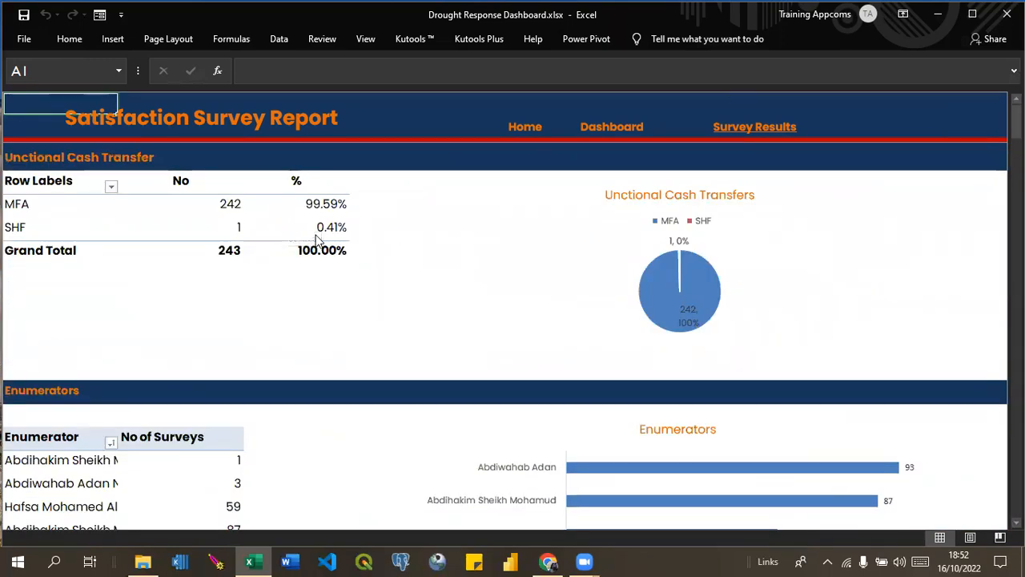
{"action": "mouse_move", "coordinate": [315, 231]}
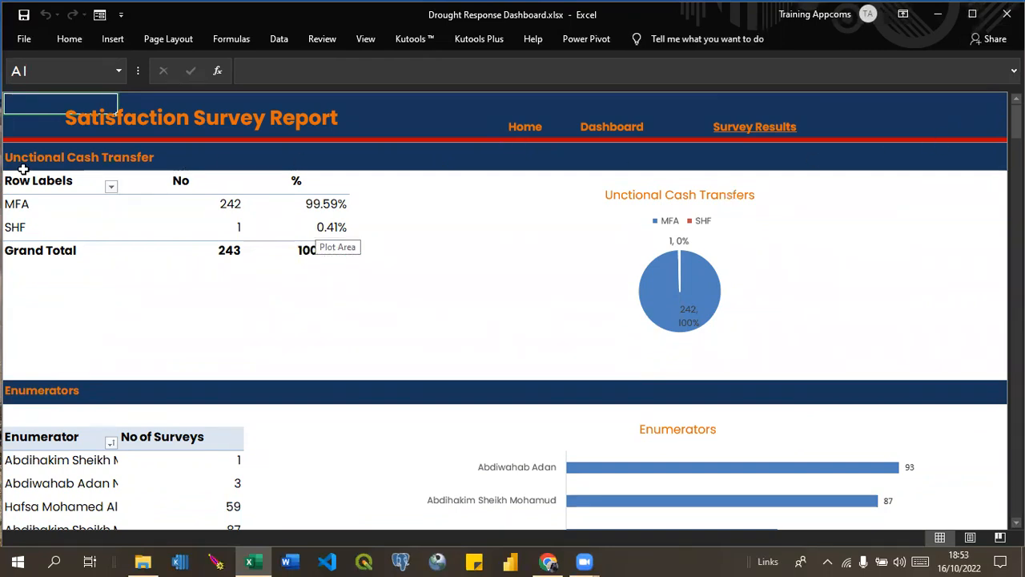
{"action": "left_click_drag", "start_coordinate": [1016, 116], "coordinate": [1015, 224]}
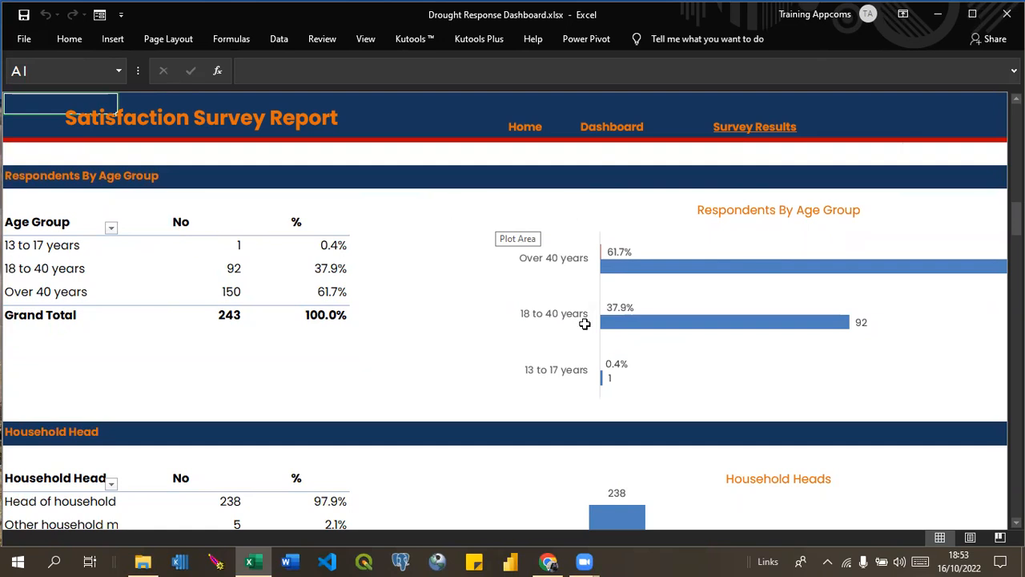
{"action": "left_click_drag", "start_coordinate": [1016, 216], "coordinate": [1016, 418]}
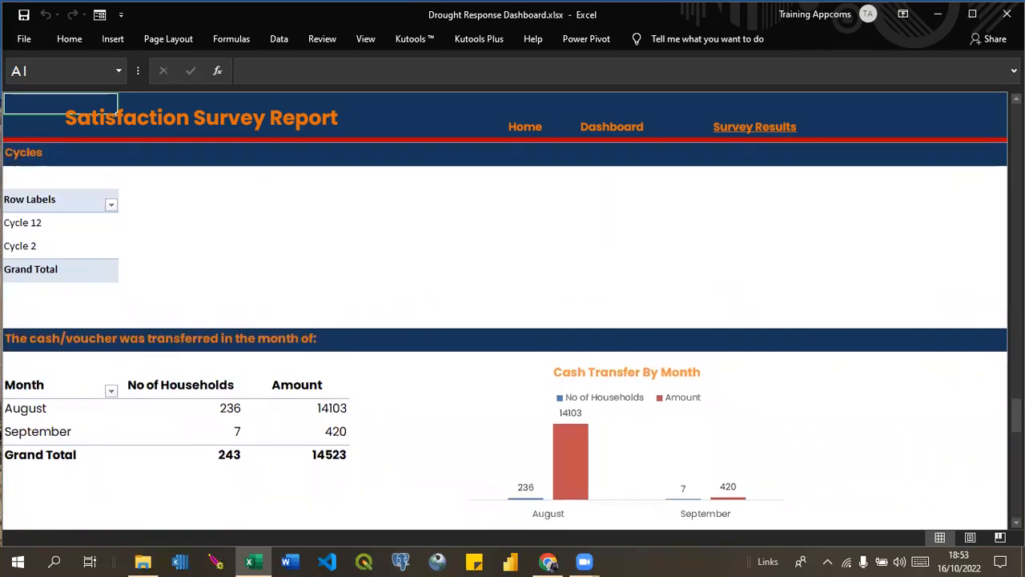
{"action": "left_click", "coordinate": [585, 561]}
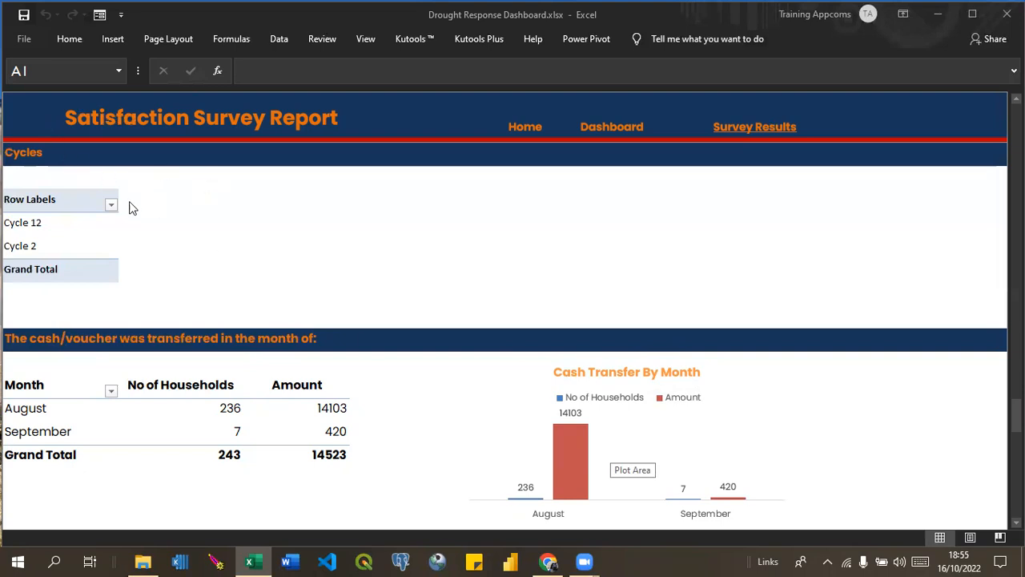
Select the Row Labels header of the Cycles pivot table and show the sheet's headings and gridlines.
{"action": "left_click", "coordinate": [44, 199]}
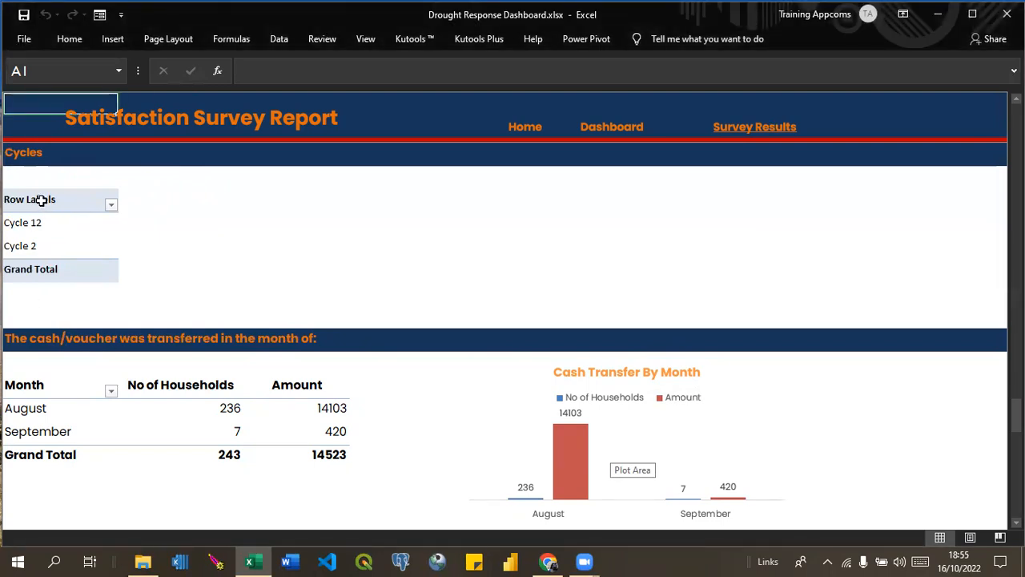
{"action": "left_click", "coordinate": [42, 201]}
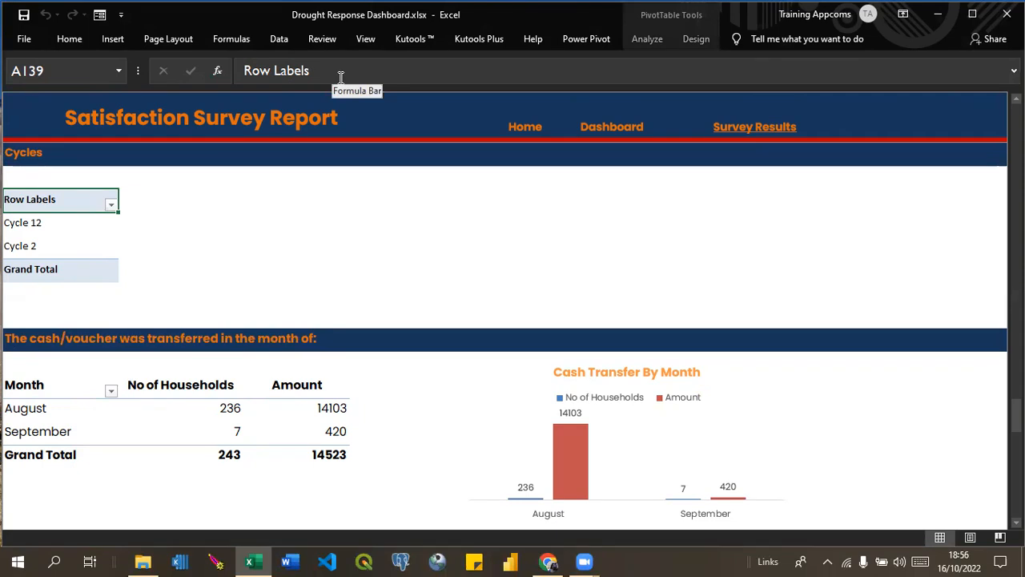
{"action": "left_click", "coordinate": [367, 45]}
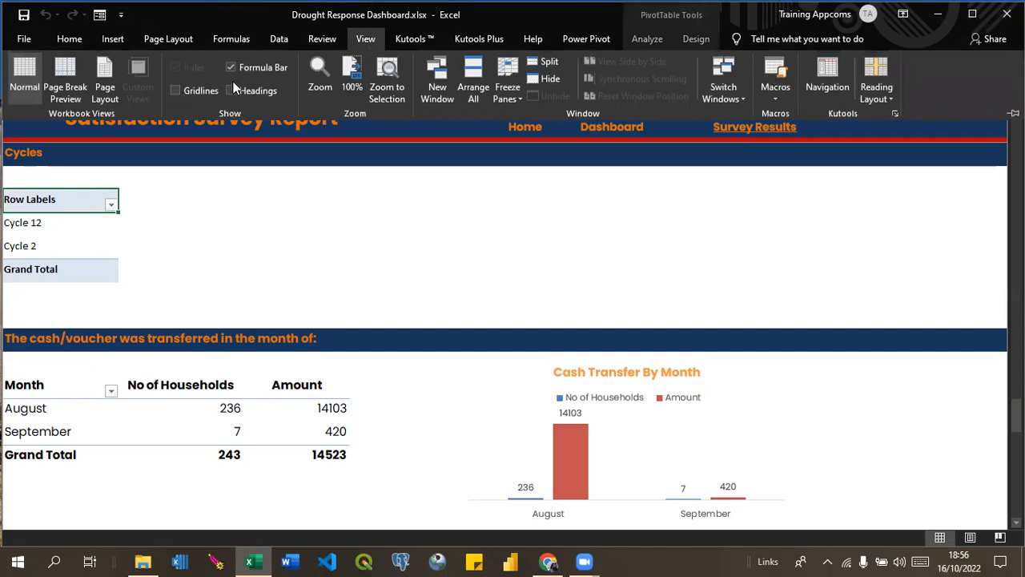
{"action": "left_click", "coordinate": [231, 91]}
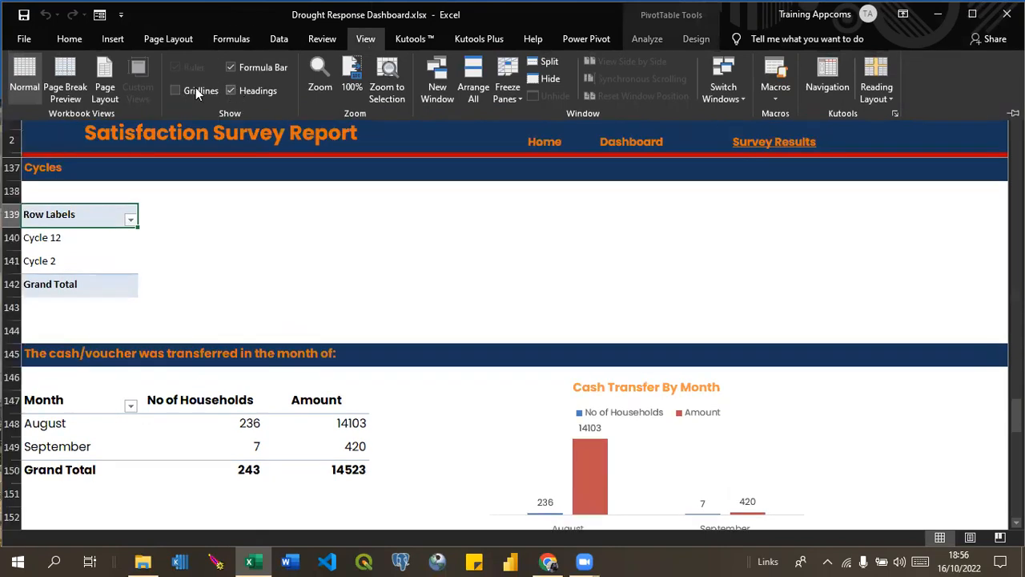
{"action": "left_click", "coordinate": [176, 91]}
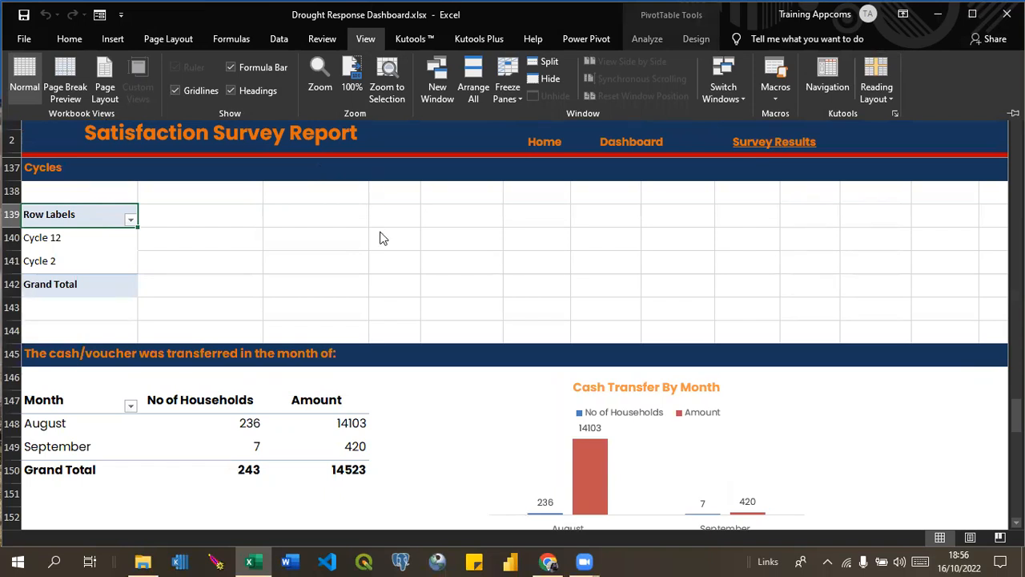
{"action": "left_click_drag", "start_coordinate": [1016, 416], "coordinate": [1017, 406]}
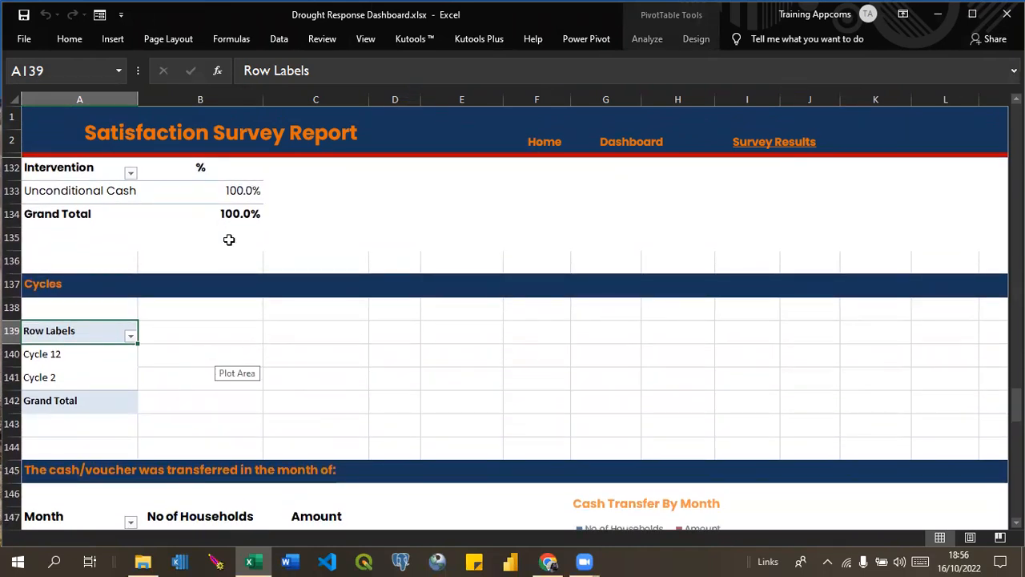
Hide the gridlines, the row and column headings and the formula bar on the survey report sheet.
{"action": "left_click", "coordinate": [373, 44]}
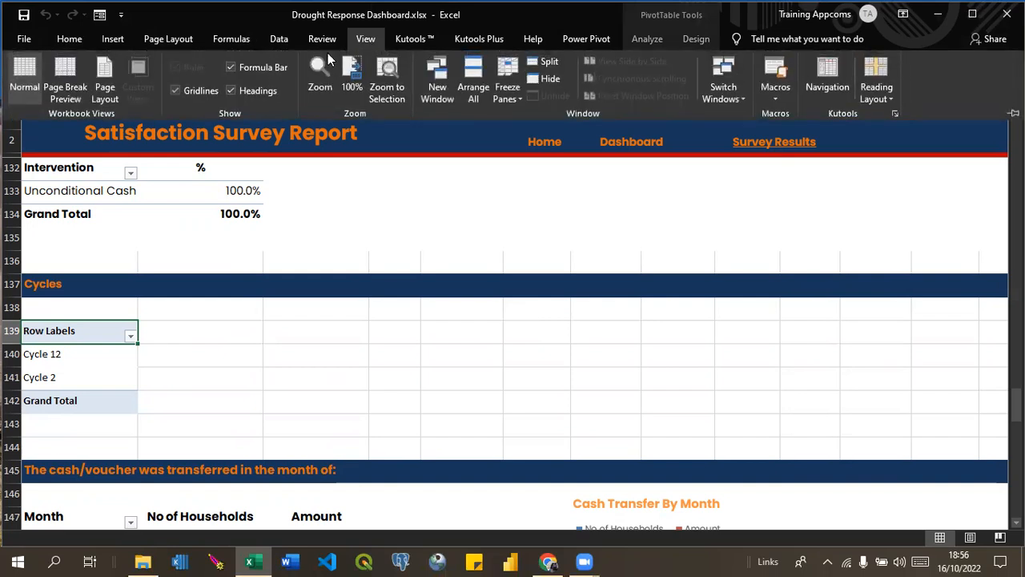
{"action": "left_click", "coordinate": [175, 91]}
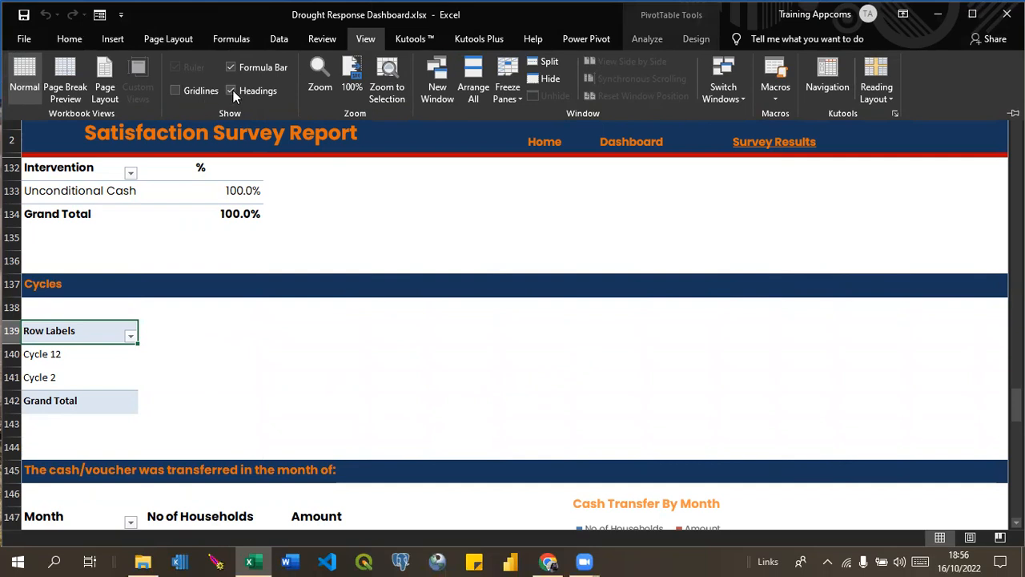
{"action": "left_click_drag", "start_coordinate": [1015, 404], "coordinate": [1015, 404]}
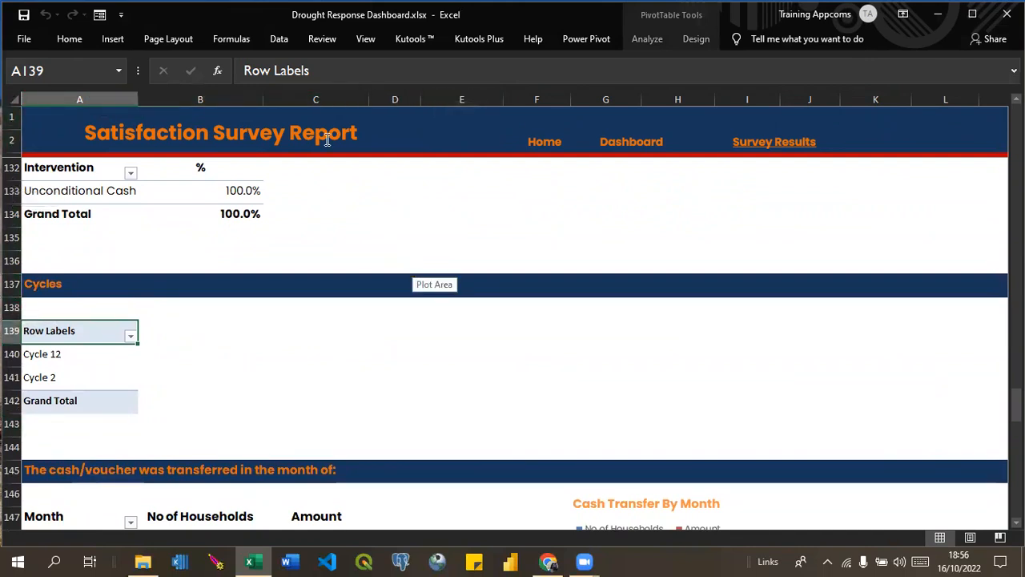
{"action": "left_click", "coordinate": [367, 39]}
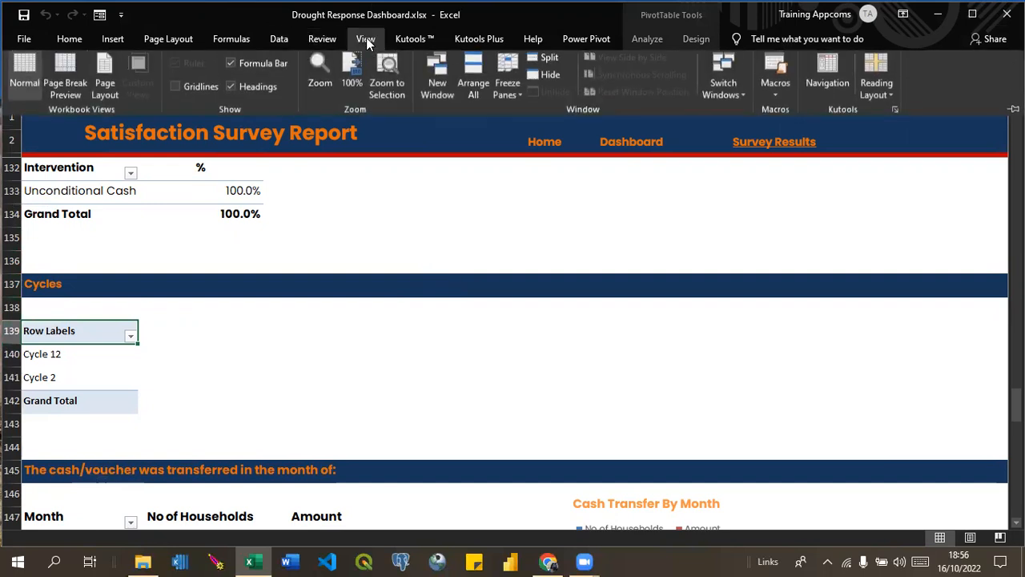
{"action": "left_click", "coordinate": [230, 92]}
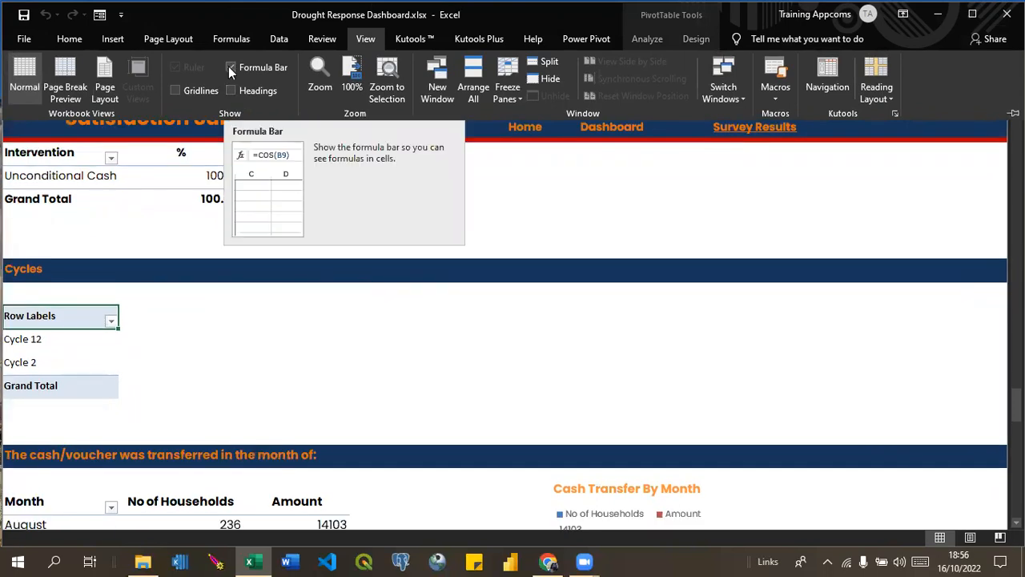
{"action": "left_click", "coordinate": [231, 67]}
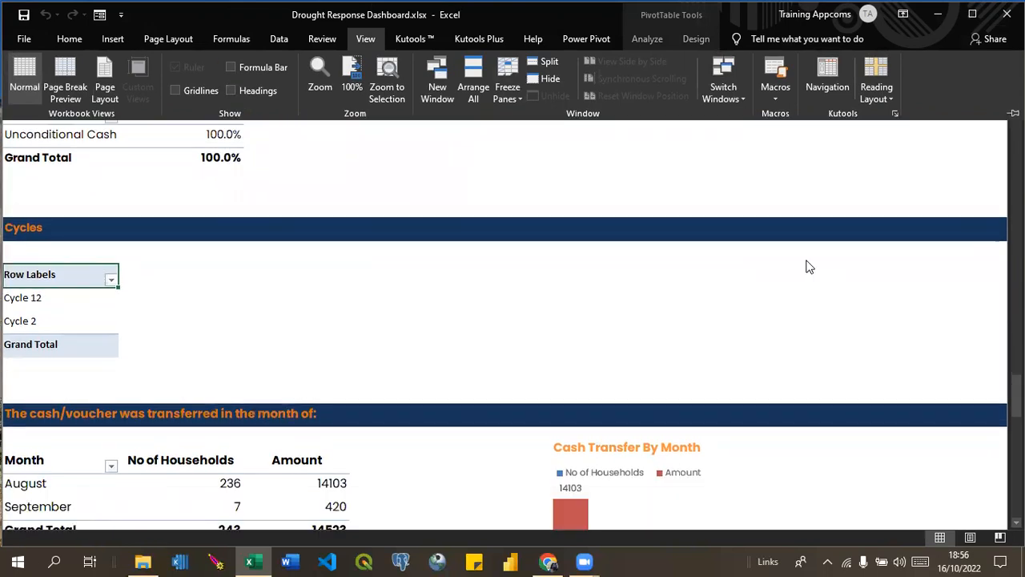
Return to the upper part of the report and show the headings, formula bar and gridlines.
{"action": "left_click_drag", "start_coordinate": [1017, 399], "coordinate": [1016, 94]}
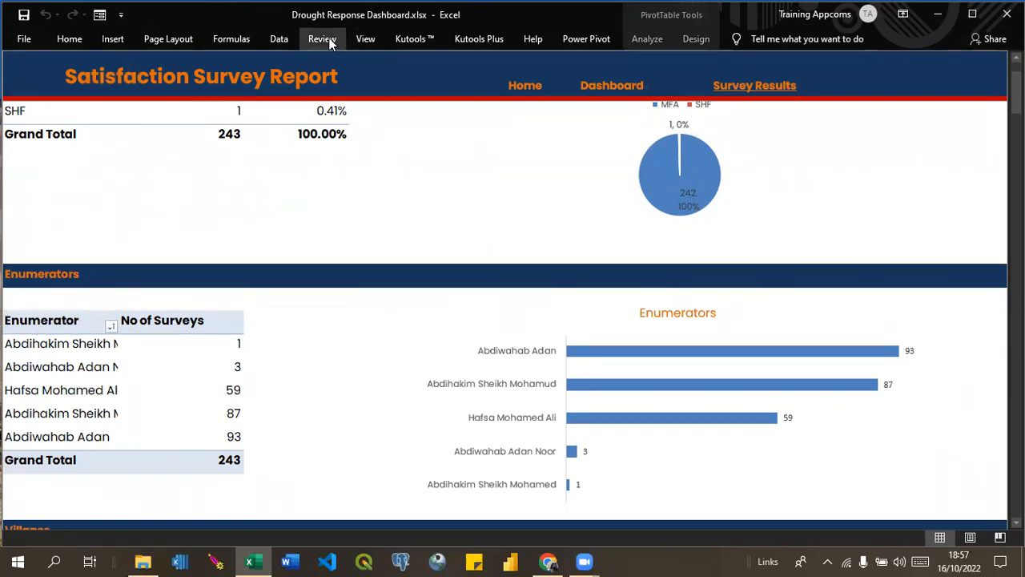
{"action": "left_click", "coordinate": [364, 38]}
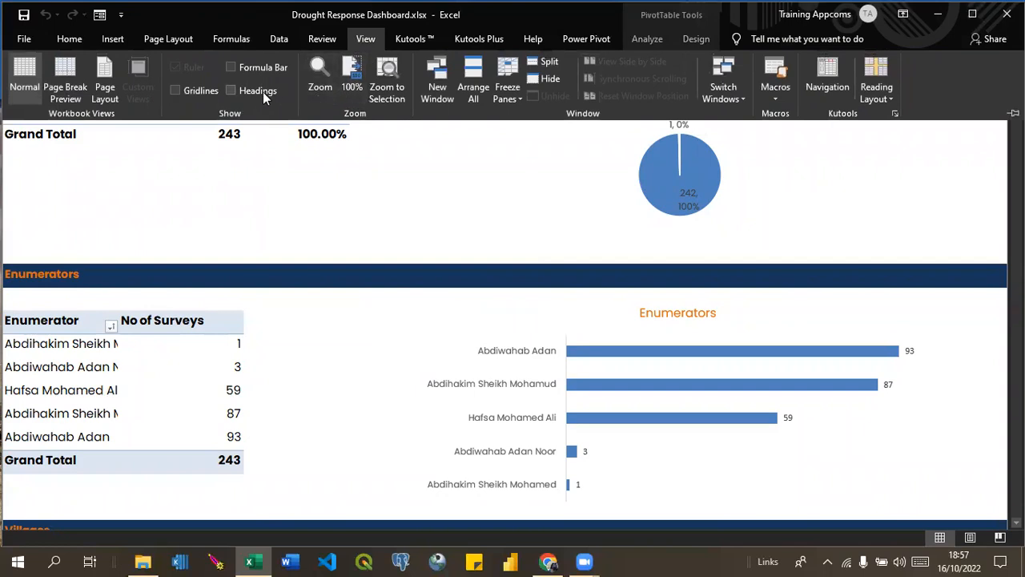
{"action": "left_click", "coordinate": [231, 90]}
{"action": "left_click", "coordinate": [230, 67]}
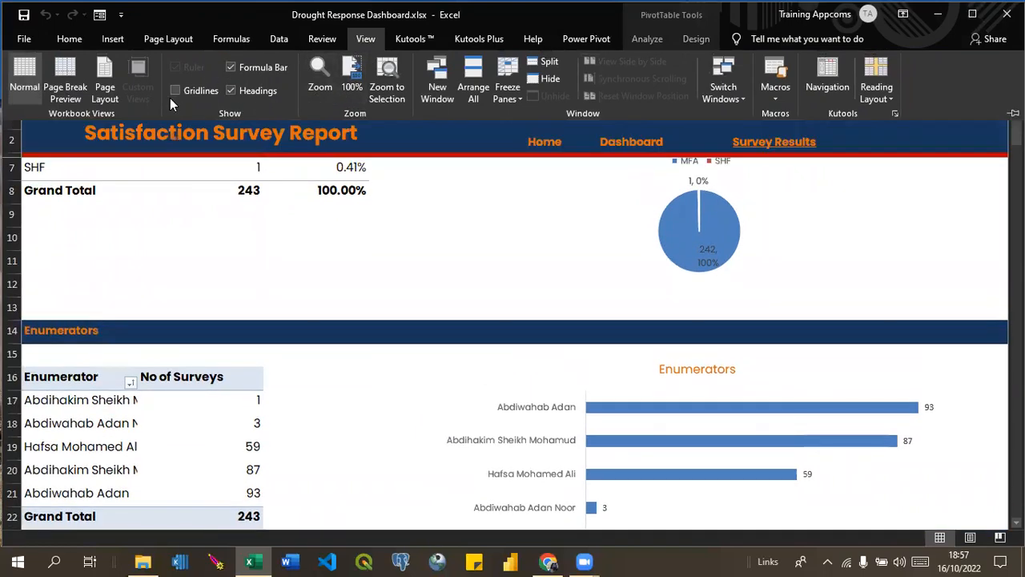
{"action": "left_click", "coordinate": [176, 90]}
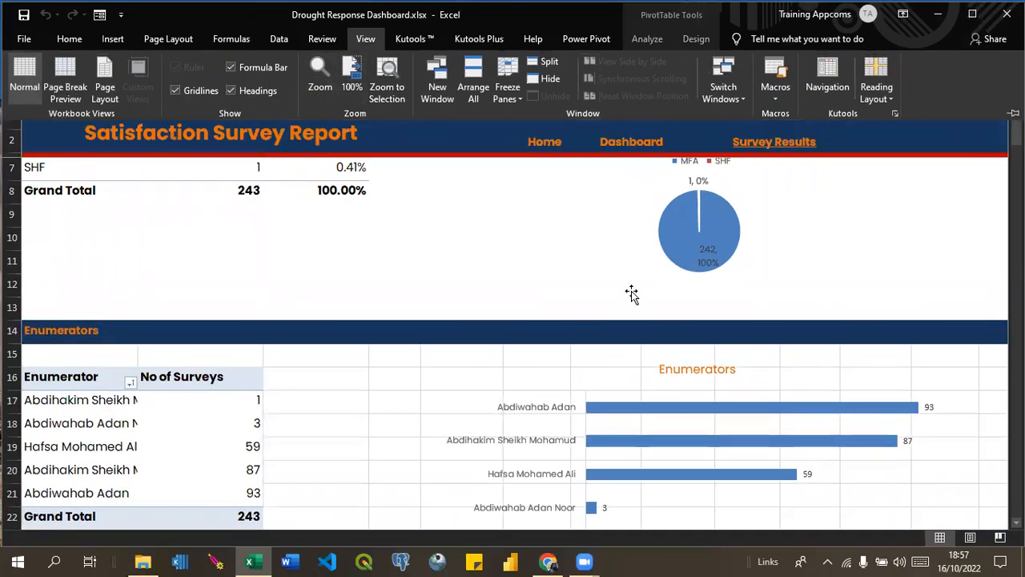
Fill rows 15 to 24 around the Enumerators table and chart with yellow, and change that fill to white.
{"action": "left_click_drag", "start_coordinate": [1017, 137], "coordinate": [1017, 148]}
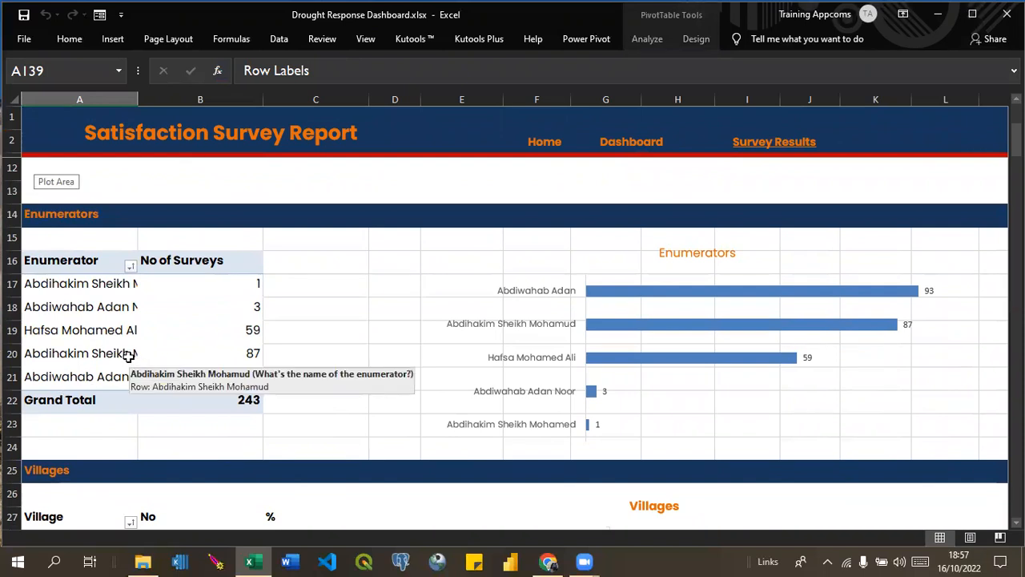
{"action": "left_click", "coordinate": [12, 238]}
{"action": "mouse_move", "coordinate": [12, 238]}
{"action": "left_mouse_down"}
{"action": "mouse_move", "coordinate": [12, 458]}
{"action": "mouse_move", "coordinate": [12, 238]}
{"action": "left_mouse_up"}
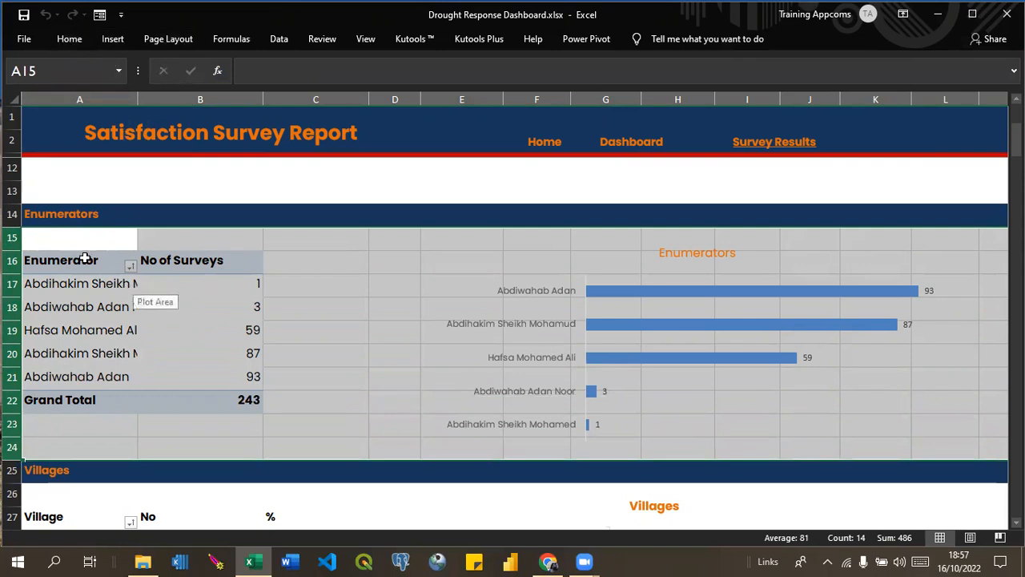
{"action": "left_click", "coordinate": [74, 44]}
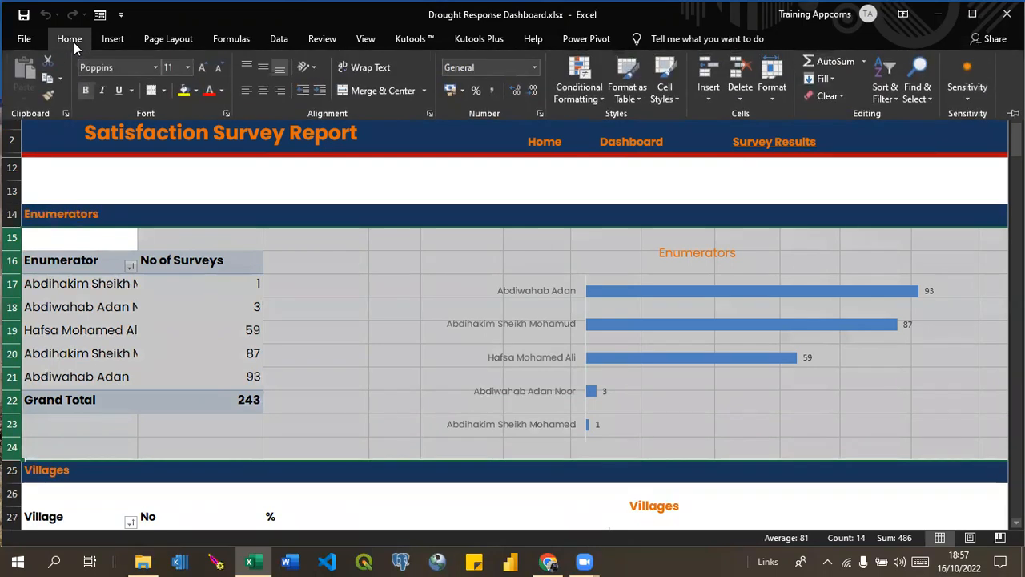
{"action": "left_click", "coordinate": [198, 94]}
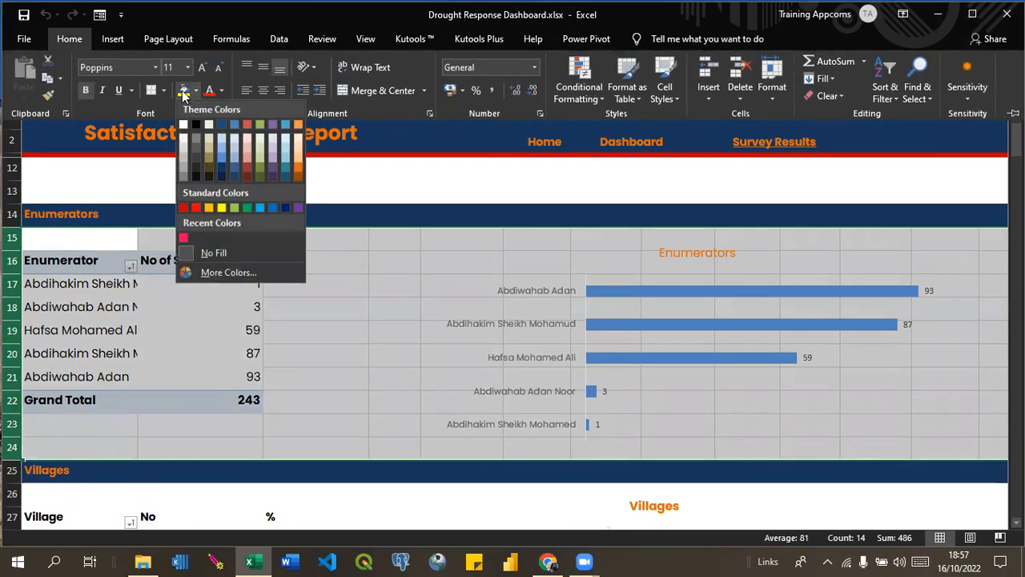
{"action": "left_click", "coordinate": [183, 93]}
{"action": "left_click", "coordinate": [184, 94]}
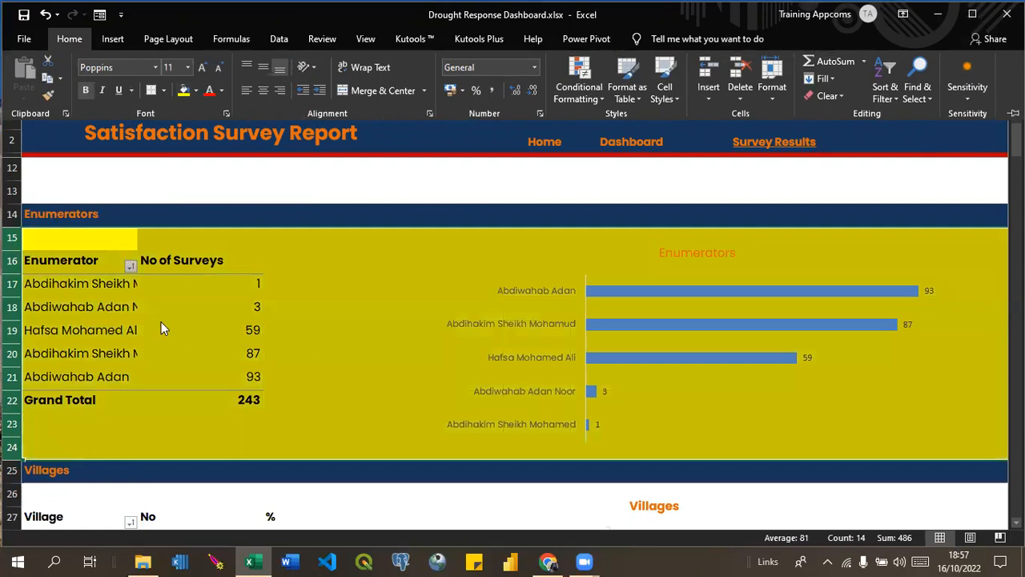
{"action": "left_click", "coordinate": [197, 94]}
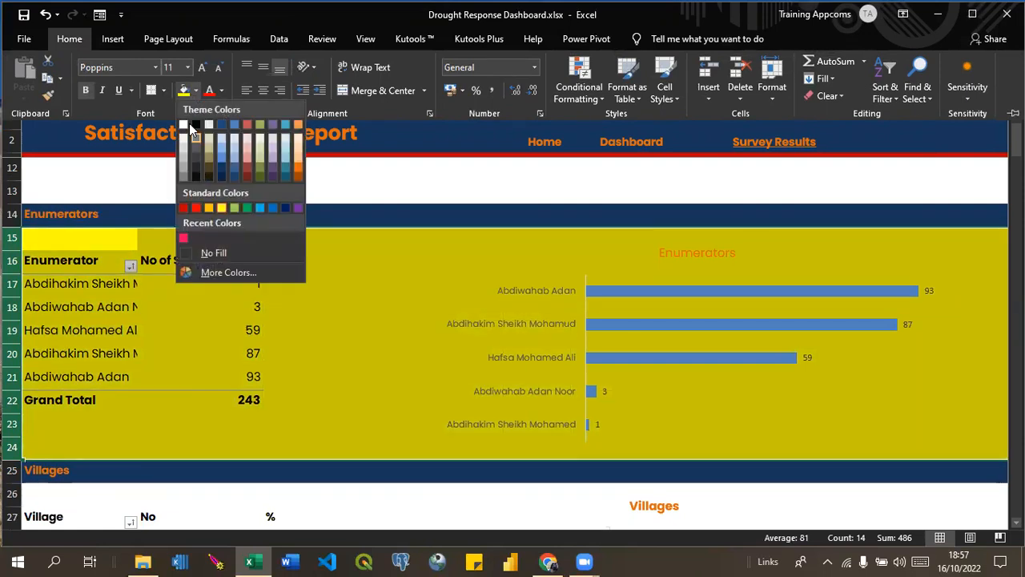
{"action": "left_click", "coordinate": [183, 125]}
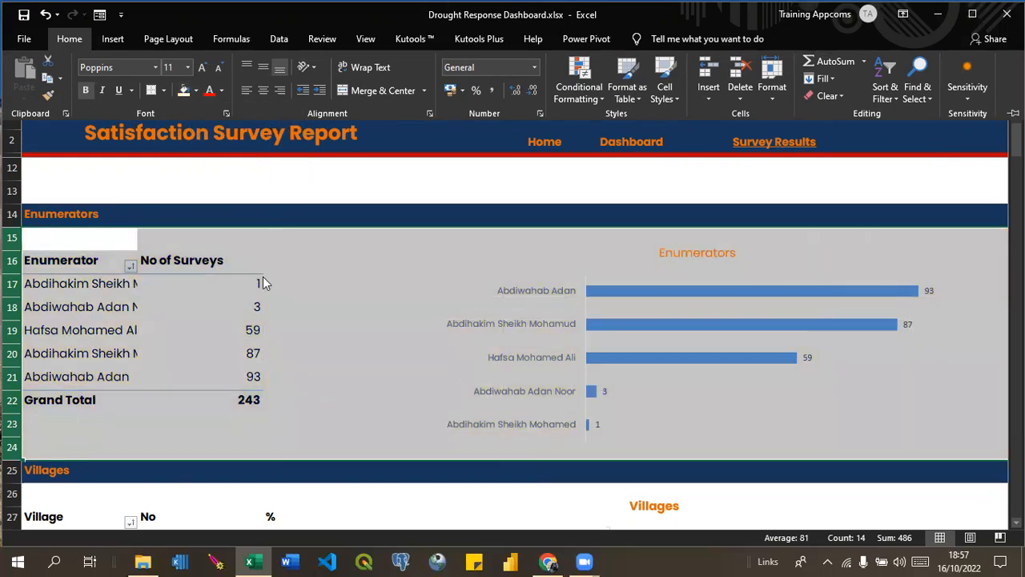
{"action": "left_click", "coordinate": [334, 314]}
{"action": "left_click", "coordinate": [335, 315]}
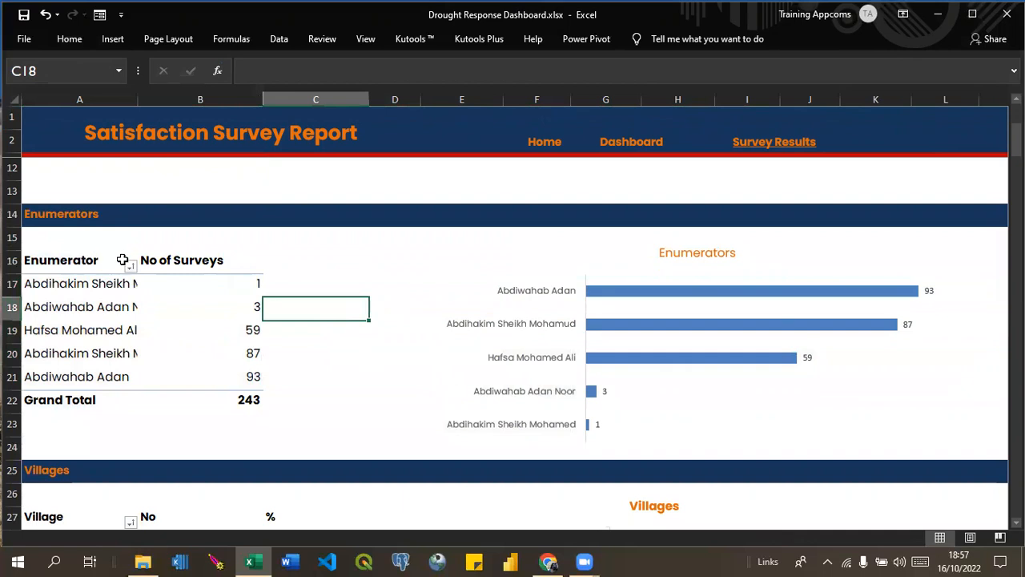
Check the value field settings of the No of Surveys column in the Enumerators pivot table.
{"action": "double_click", "coordinate": [179, 261]}
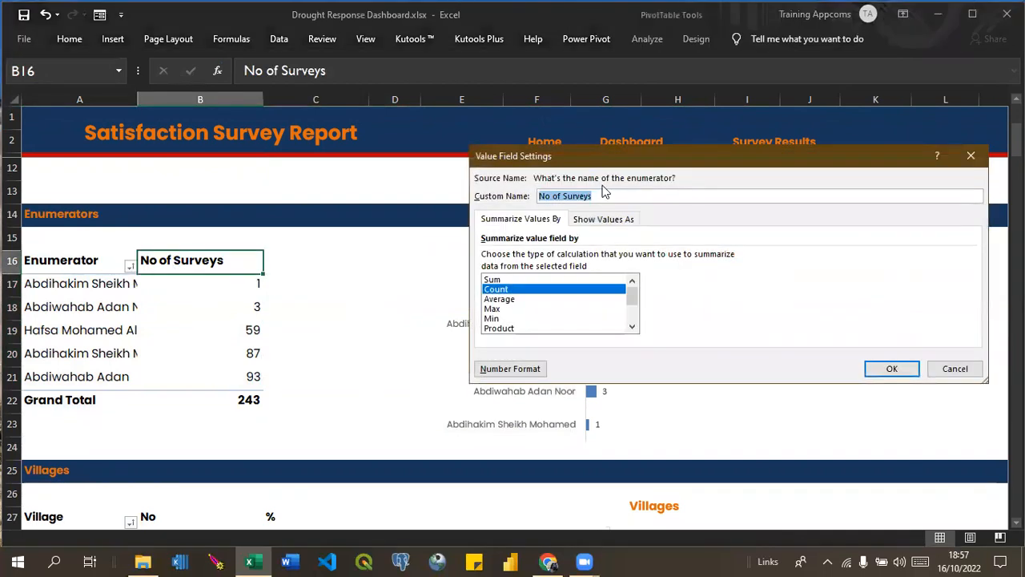
{"action": "left_click", "coordinate": [972, 157]}
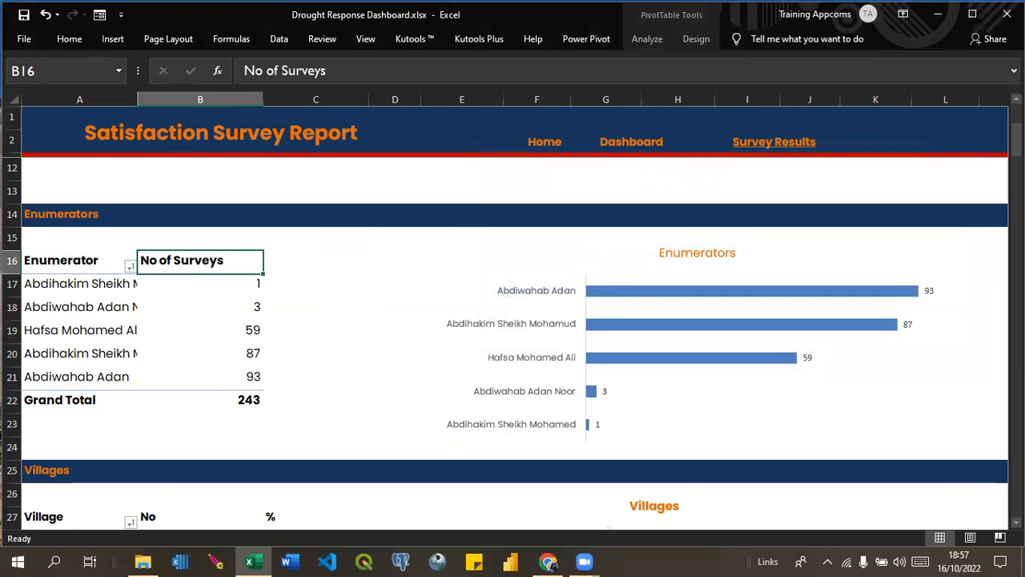
Rename the Row Labels header of the pivot table in the Cycles section to Cycles.
{"action": "left_click_drag", "start_coordinate": [1015, 141], "coordinate": [1015, 407]}
{"action": "left_click", "coordinate": [66, 308]}
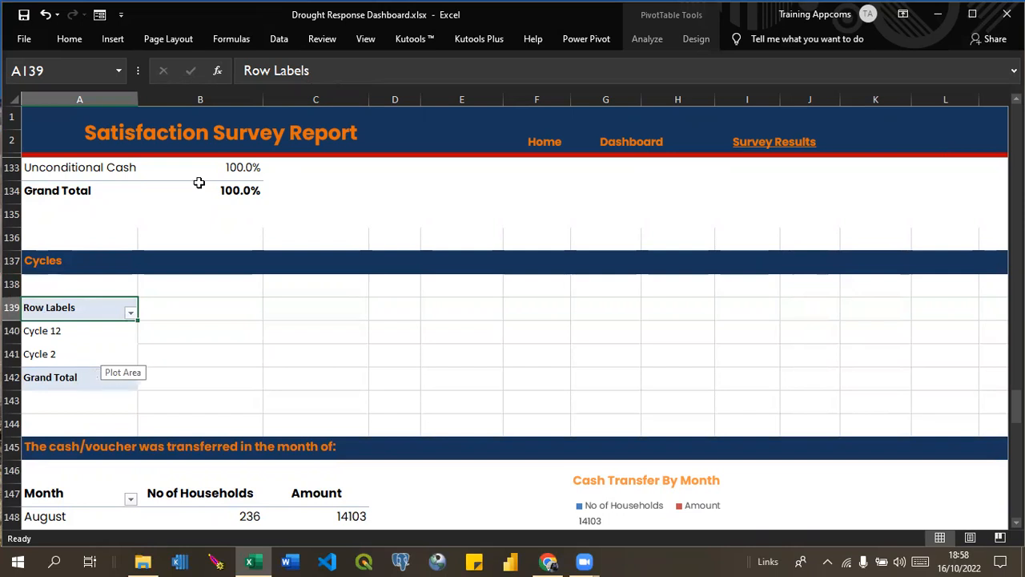
{"action": "left_click", "coordinate": [315, 80]}
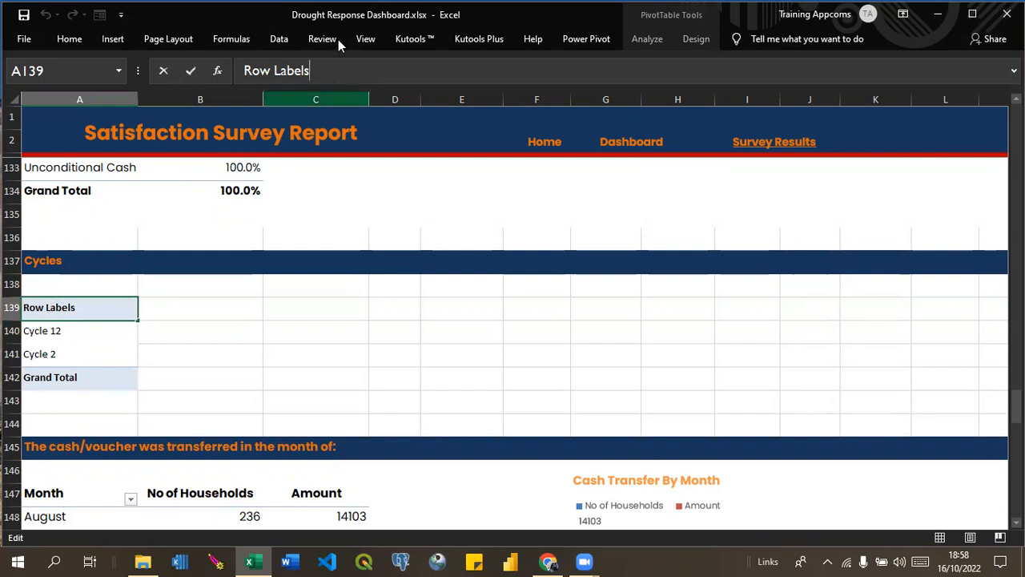
{"action": "left_click_drag", "start_coordinate": [311, 72], "coordinate": [242, 71]}
{"action": "type", "text": "Cycles"}
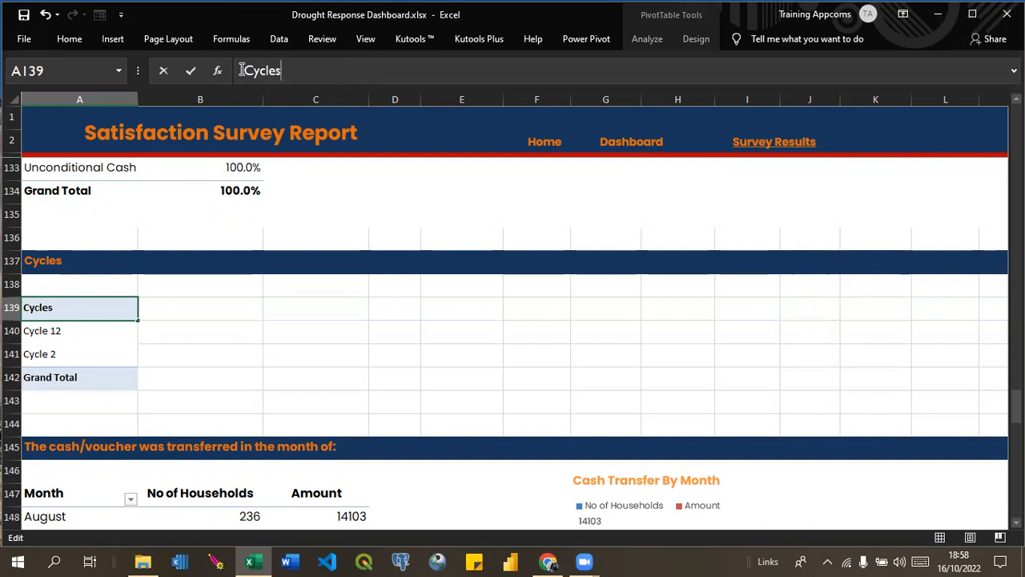
{"action": "key", "text": "Return"}
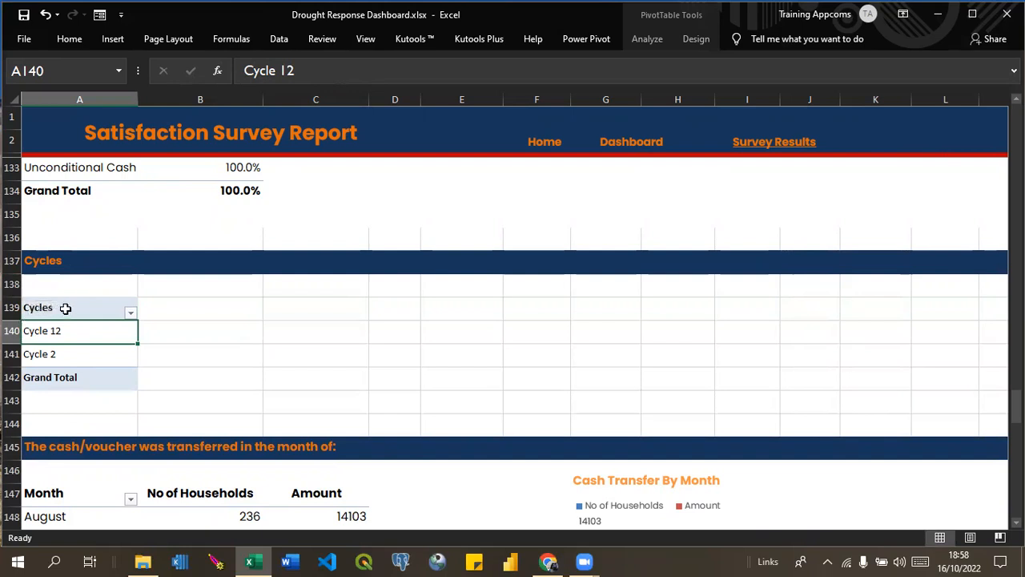
Fill rows 138 to 144 around the Cycles pivot table with white.
{"action": "left_click", "coordinate": [12, 285]}
{"action": "left_click_drag", "start_coordinate": [12, 286], "coordinate": [12, 424]}
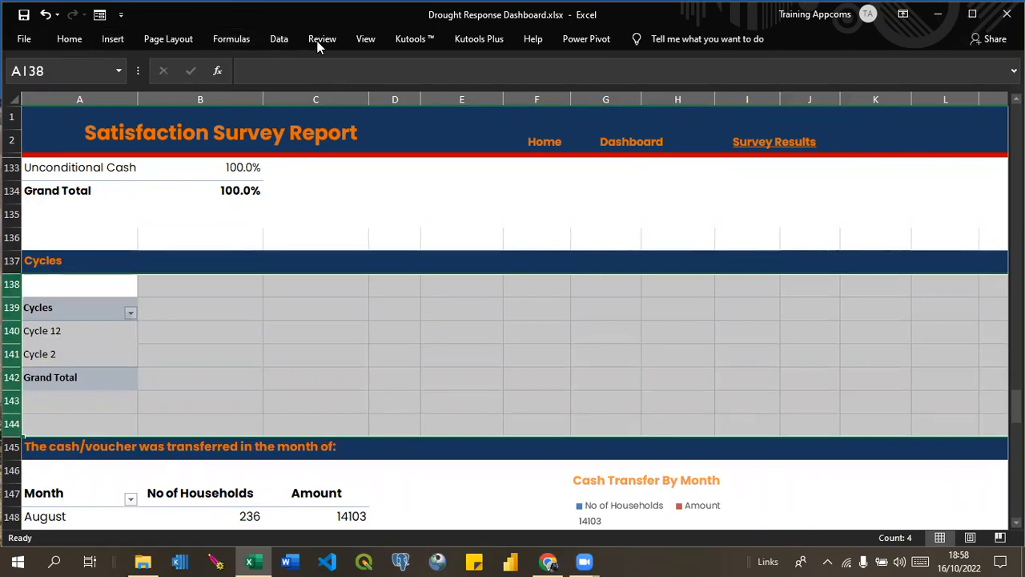
{"action": "left_click", "coordinate": [69, 40]}
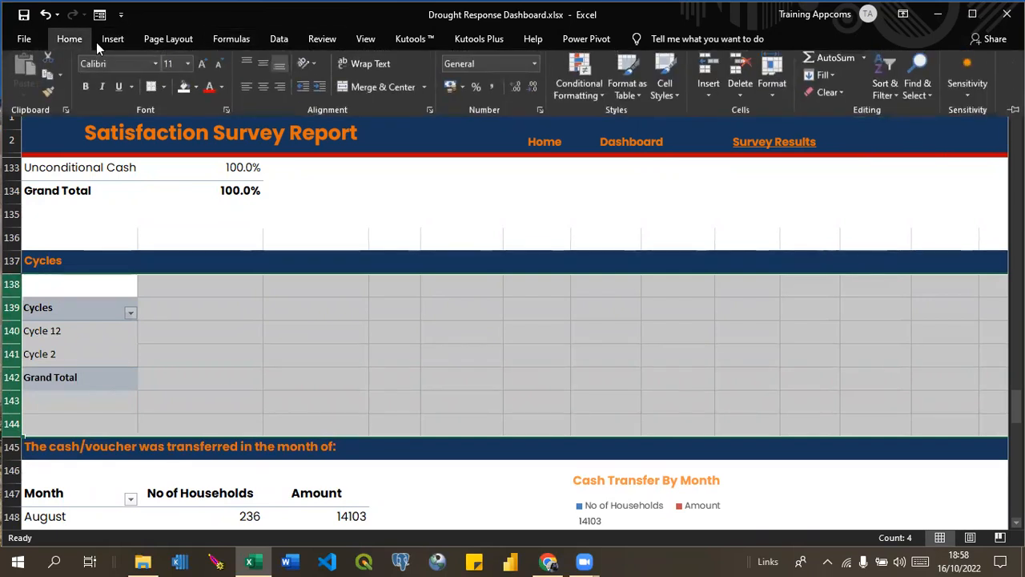
{"action": "left_click", "coordinate": [190, 93]}
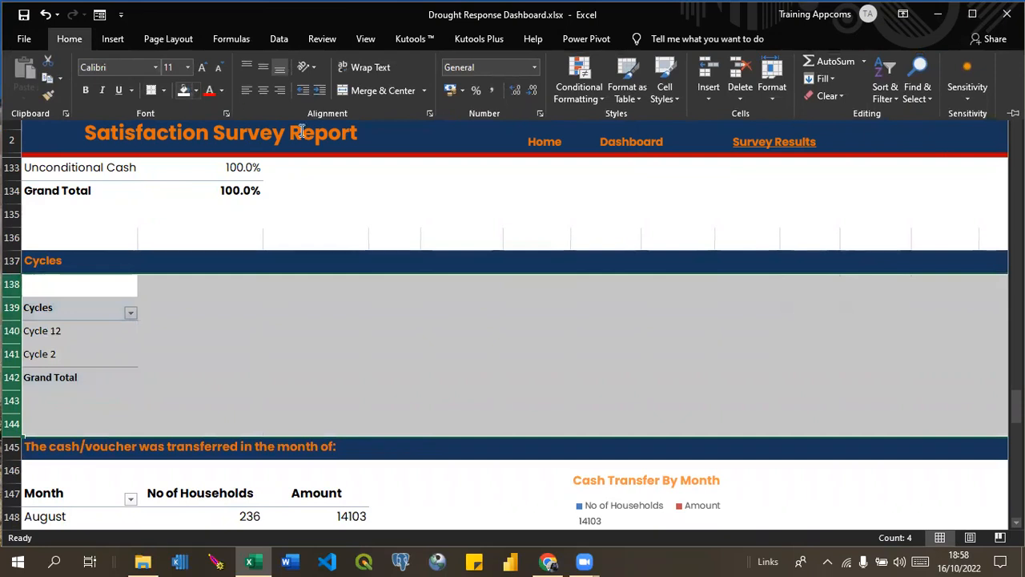
{"action": "left_click", "coordinate": [285, 279]}
{"action": "left_click", "coordinate": [150, 330]}
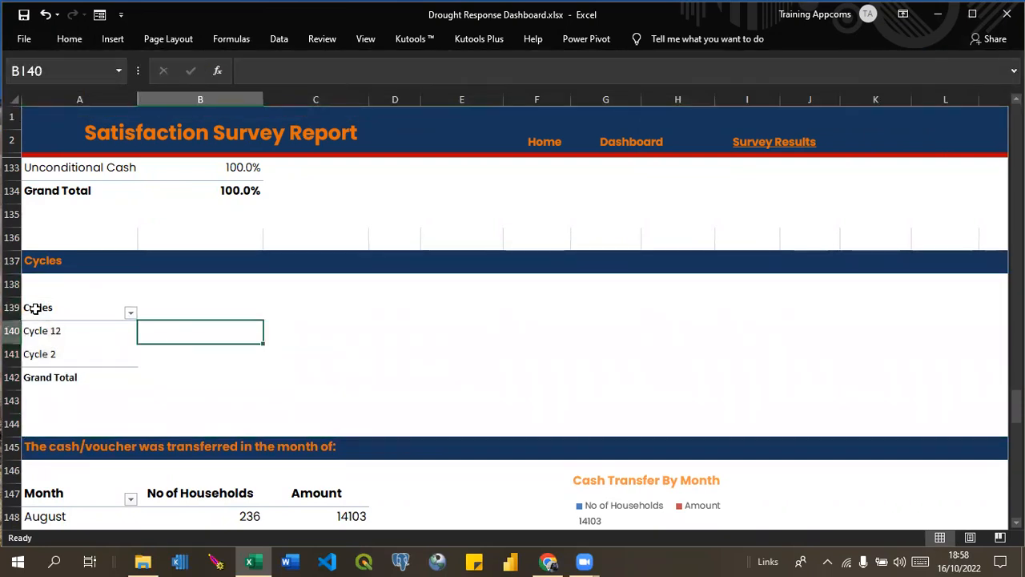
Set the font of rows 138 to 144 in the Cycles section to Poppins.
{"action": "left_click", "coordinate": [12, 285]}
{"action": "left_click_drag", "start_coordinate": [11, 285], "coordinate": [11, 432]}
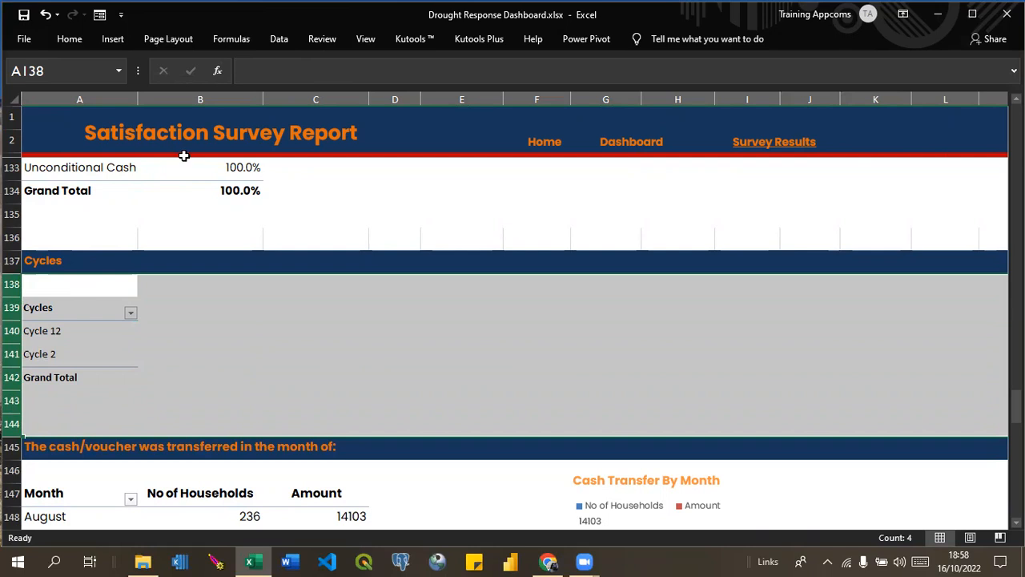
{"action": "left_click", "coordinate": [70, 40]}
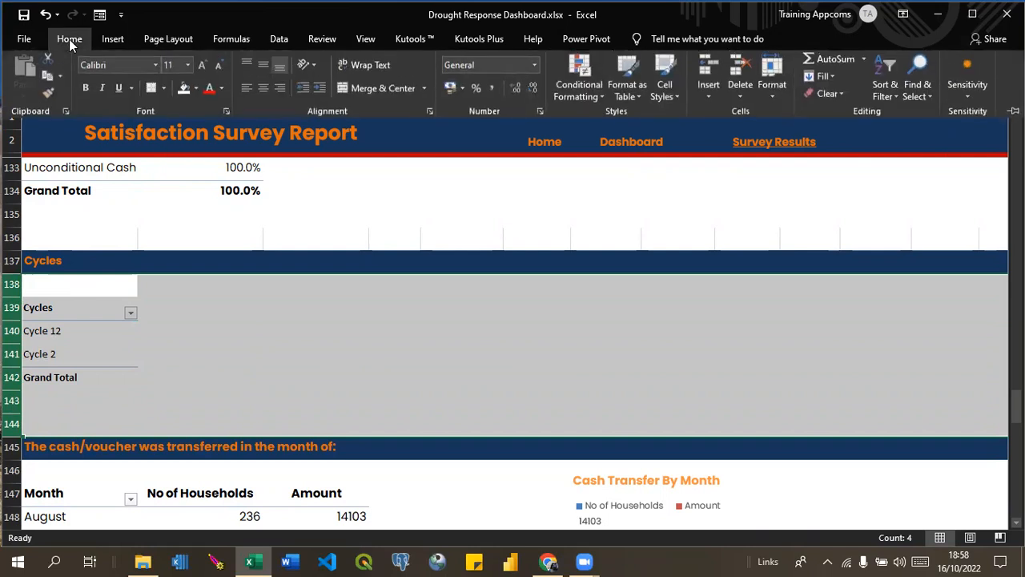
{"action": "left_click", "coordinate": [155, 66]}
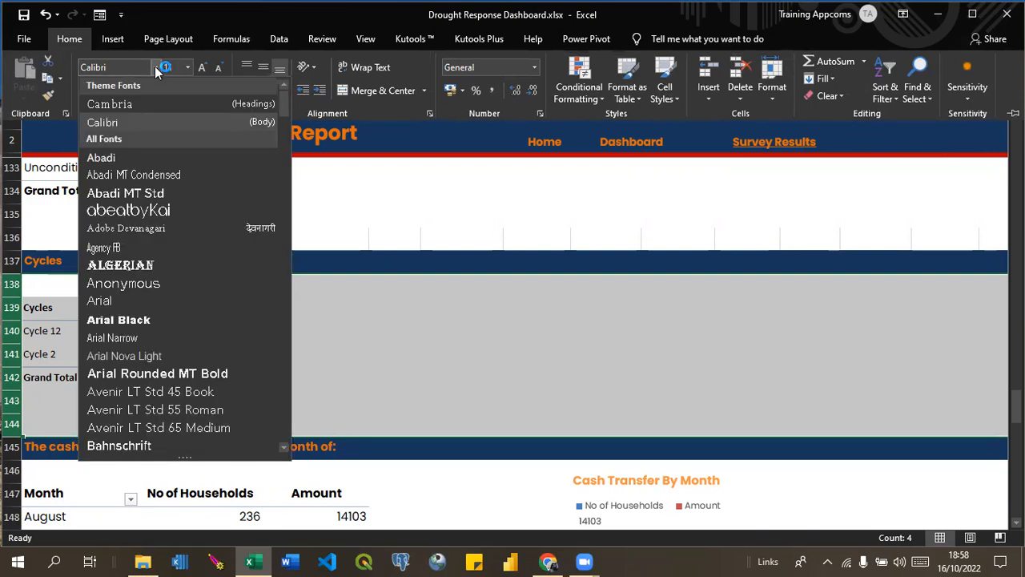
{"action": "type", "text": "Poppins"}
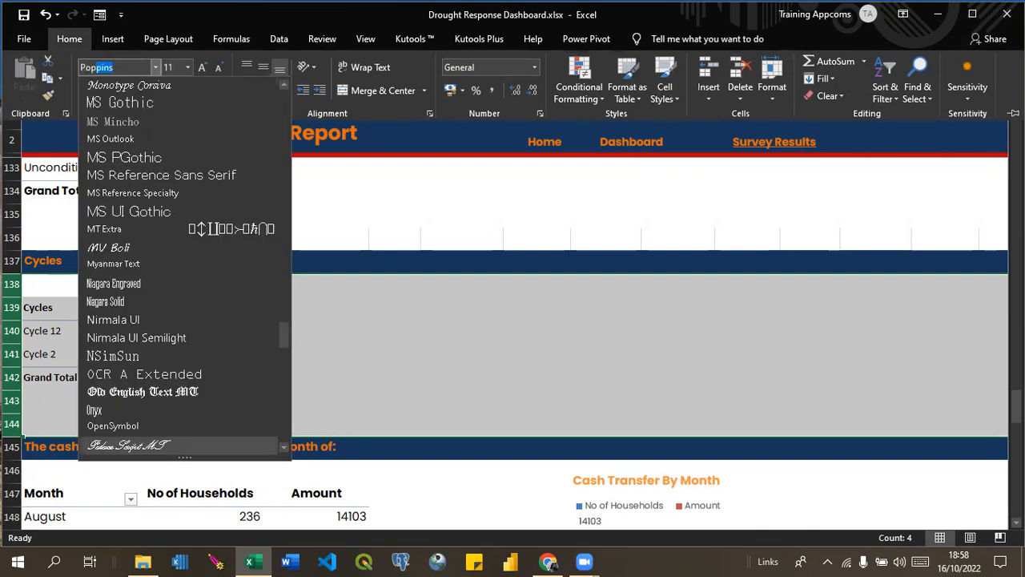
{"action": "key", "text": "Return"}
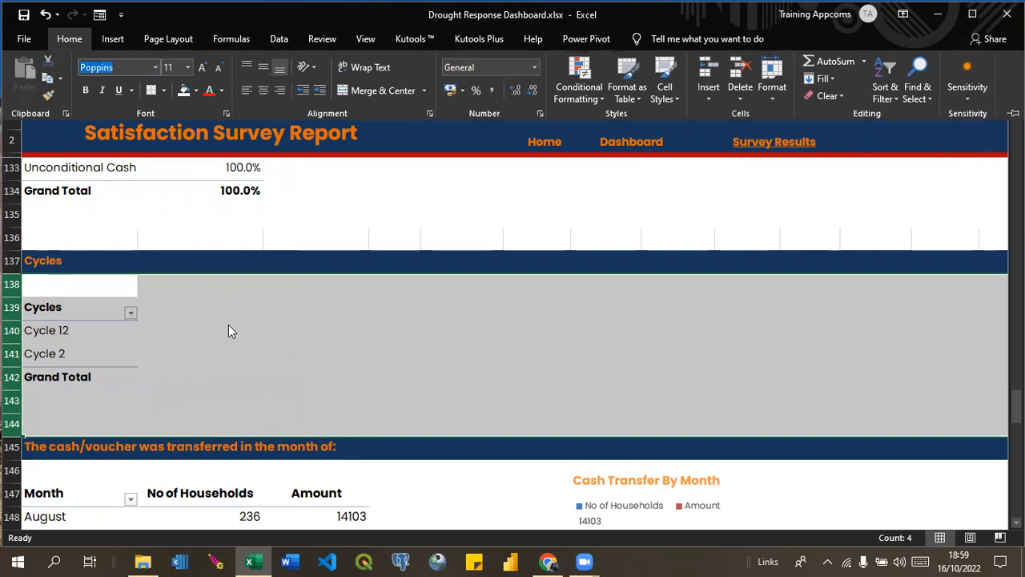
{"action": "left_click", "coordinate": [156, 69]}
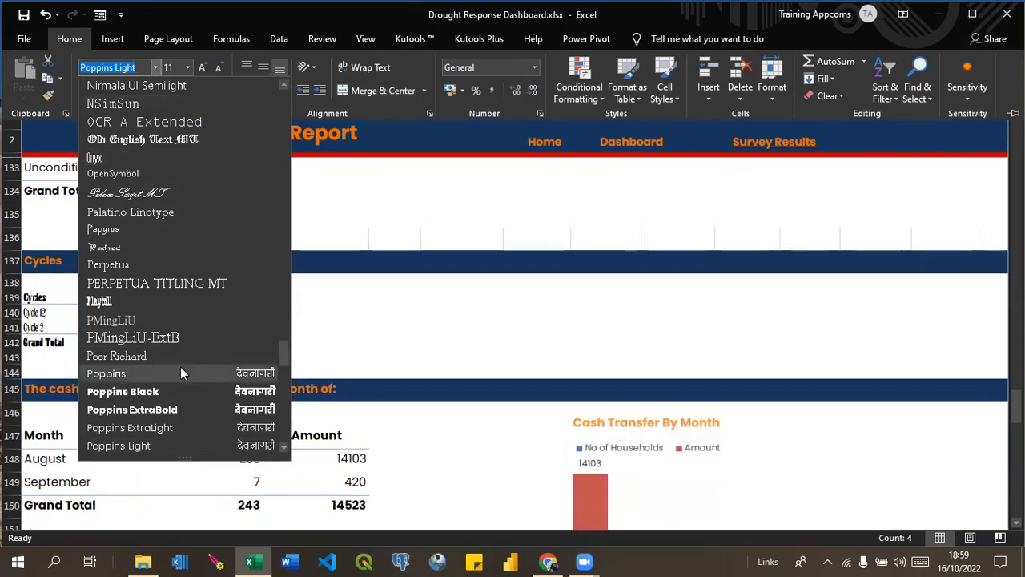
{"action": "left_click_drag", "start_coordinate": [282, 352], "coordinate": [283, 385]}
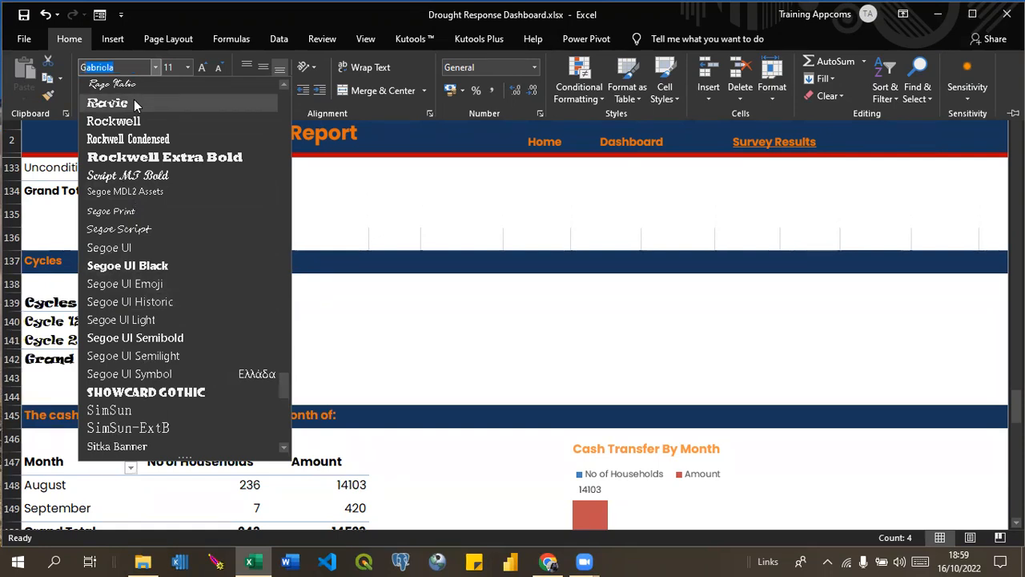
{"action": "scroll", "coordinate": [137, 104], "scroll_direction": "up", "scroll_amount": 20}
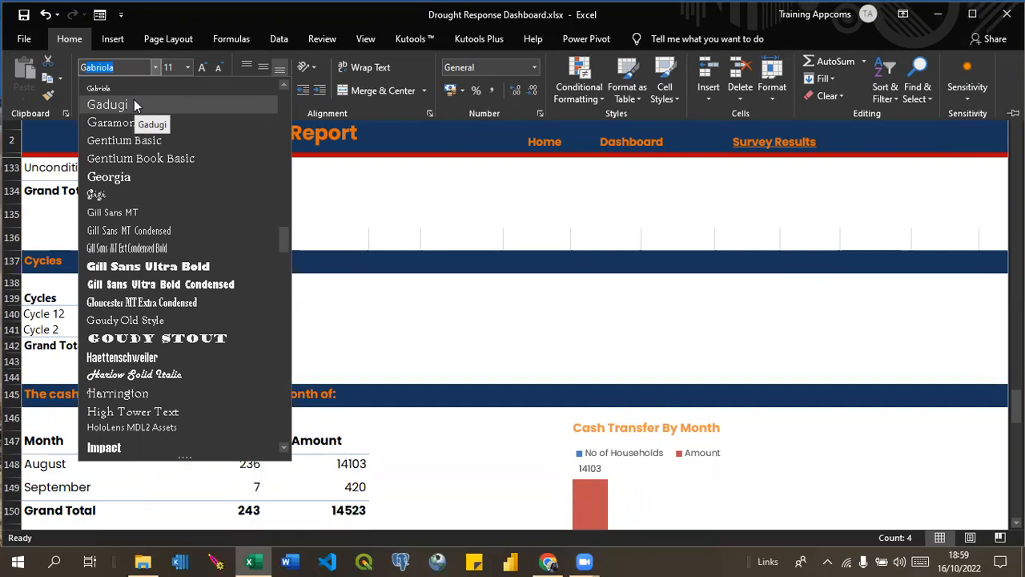
{"action": "key", "text": "BackSpace"}
{"action": "type", "text": "Gil"}
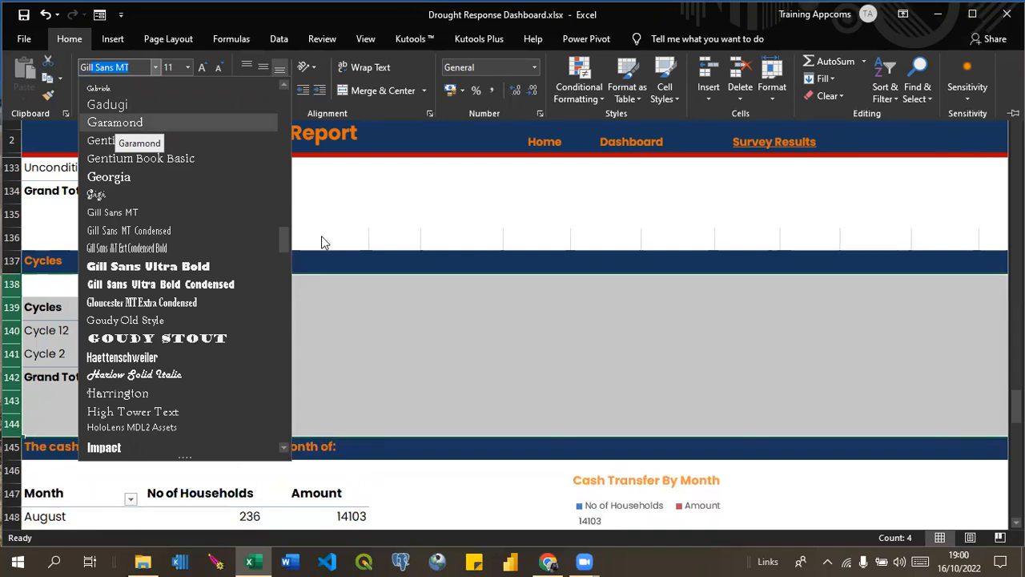
{"action": "key", "text": "Escape"}
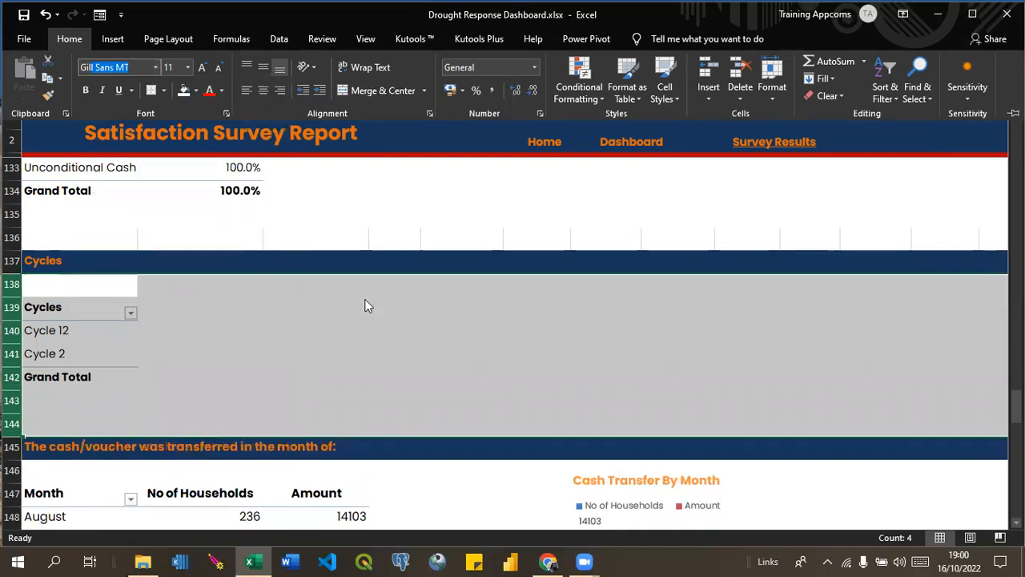
Reapply the Poppins font to rows 138 to 144 around the Cycles pivot table.
{"action": "left_click", "coordinate": [157, 67]}
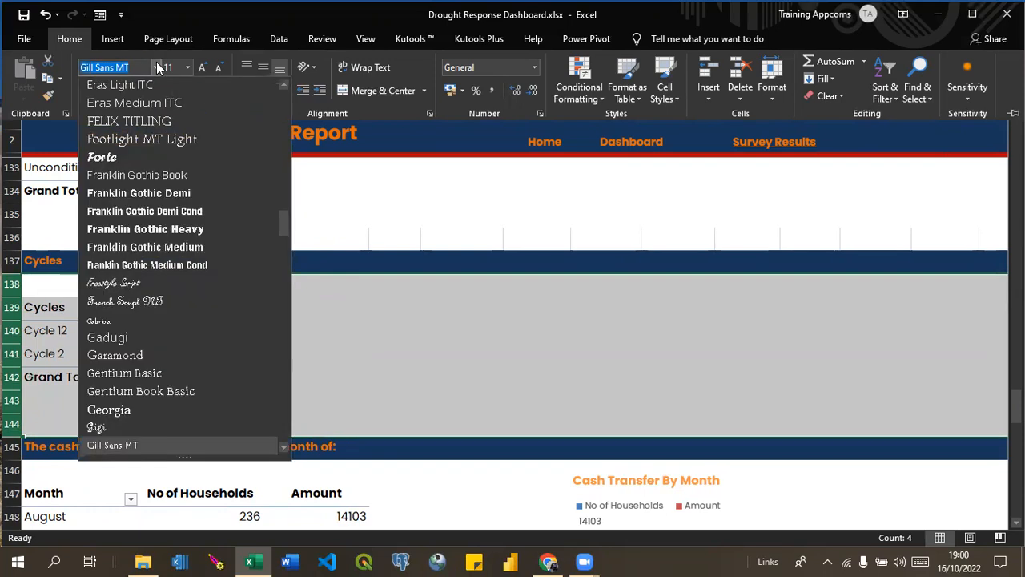
{"action": "type", "text": "Poppins"}
{"action": "key", "text": "Return"}
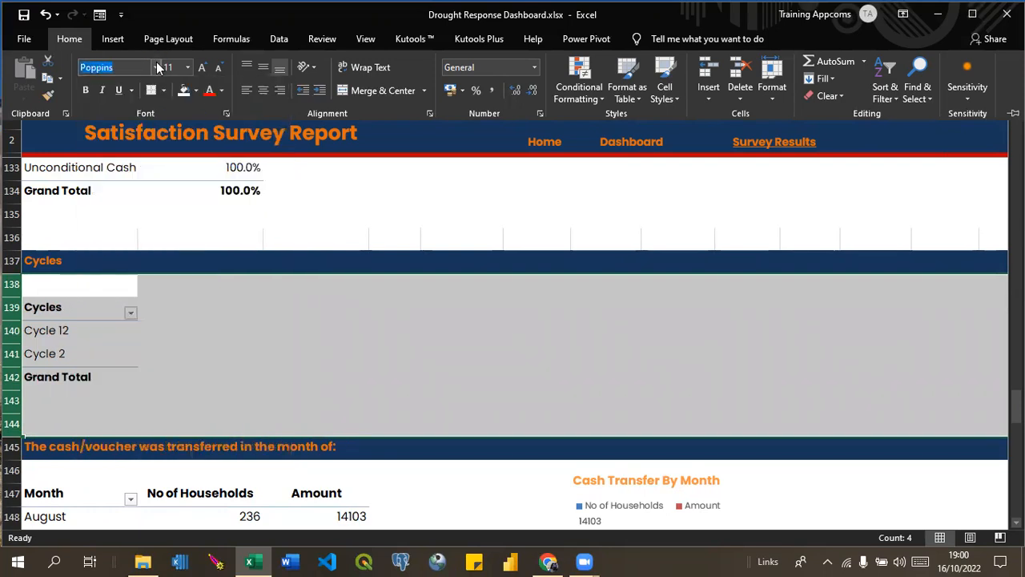
{"action": "key", "text": "ctrl+F1"}
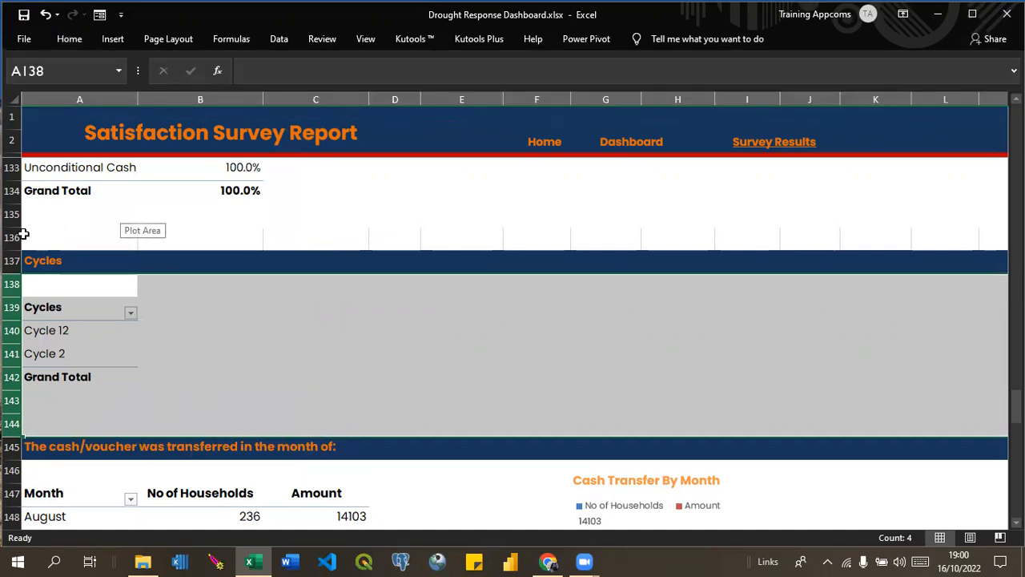
Hide the gridlines on the survey report sheet and deselect the Cycles rows.
{"action": "left_click", "coordinate": [366, 38]}
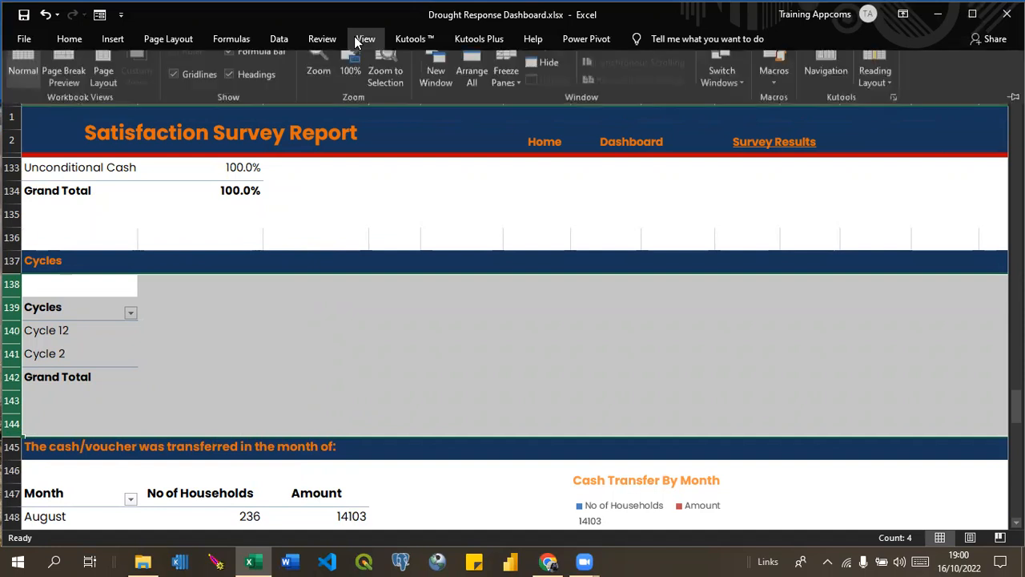
{"action": "left_click", "coordinate": [177, 91]}
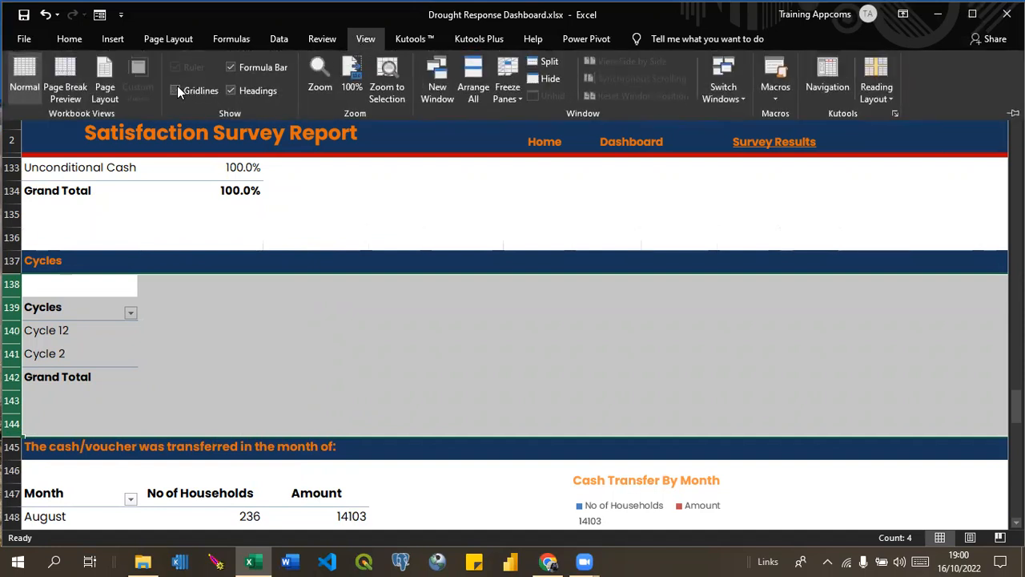
{"action": "left_click", "coordinate": [227, 416]}
{"action": "left_click", "coordinate": [227, 416]}
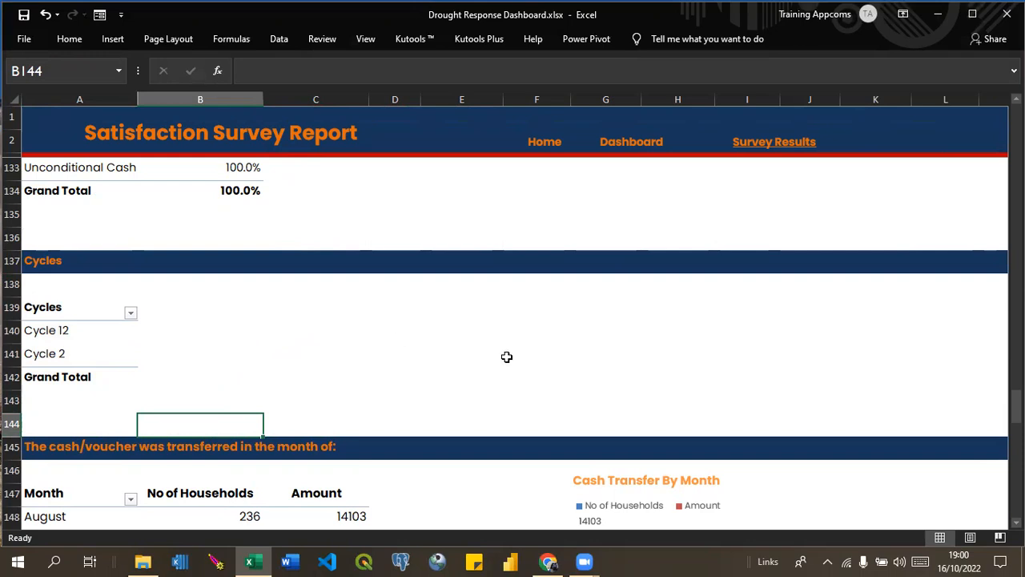
Look at the report sections below Cycles and go to the workbook's Home page.
{"action": "left_click_drag", "start_coordinate": [1016, 404], "coordinate": [1016, 461]}
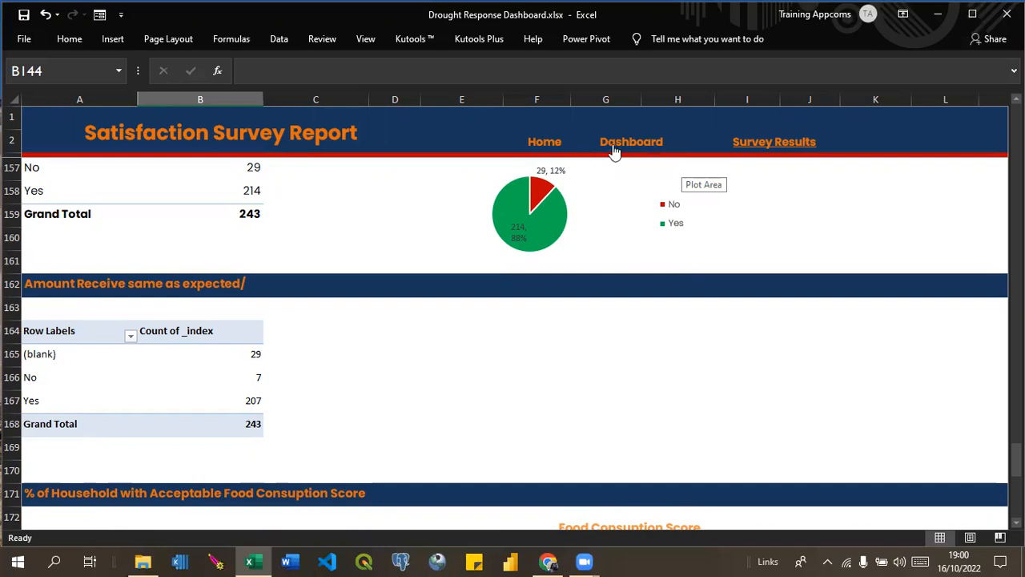
{"action": "left_click", "coordinate": [542, 142]}
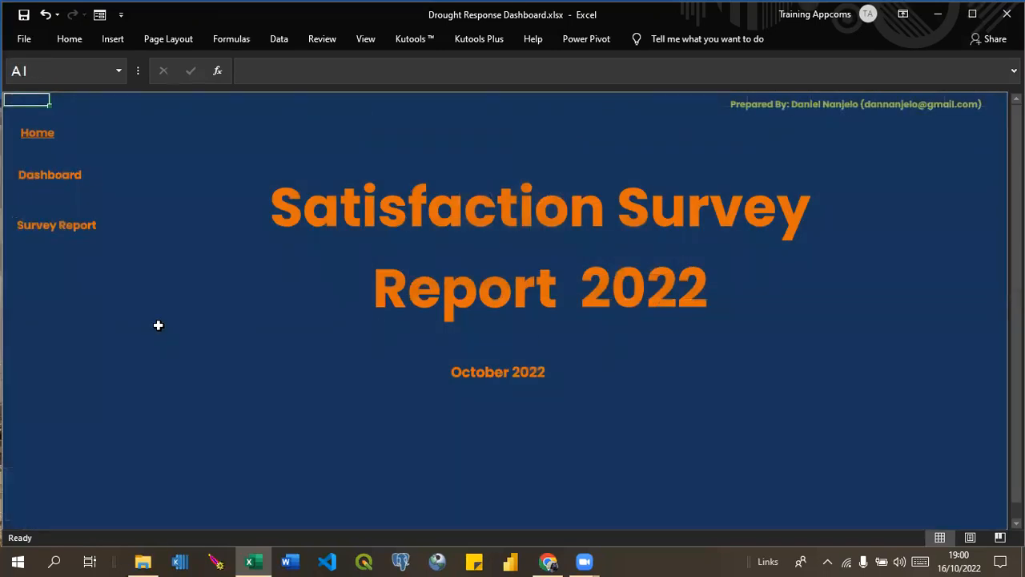
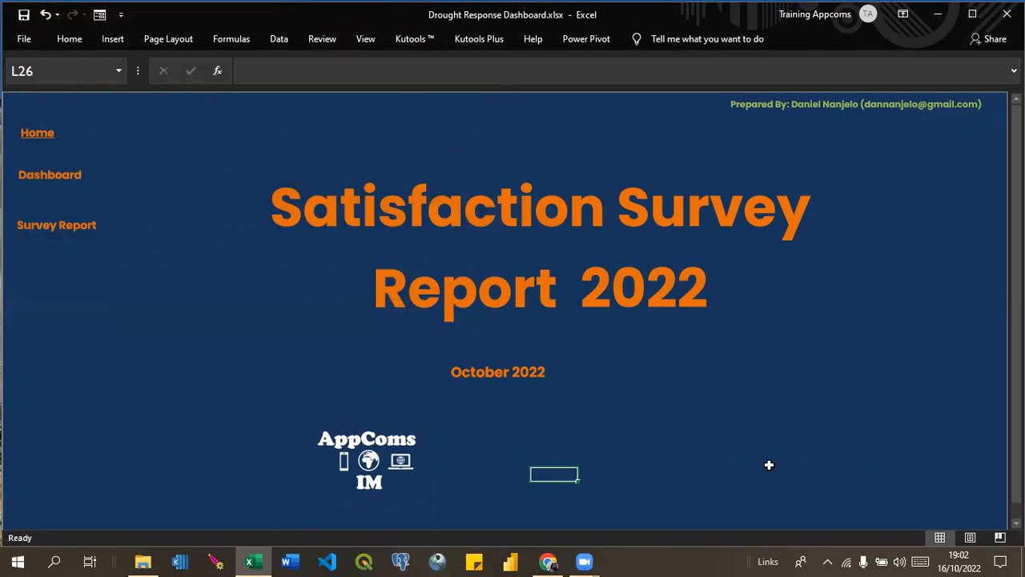
Switch to Chrome and search Google for "NCA Somalia logo".
{"action": "left_click", "coordinate": [548, 561]}
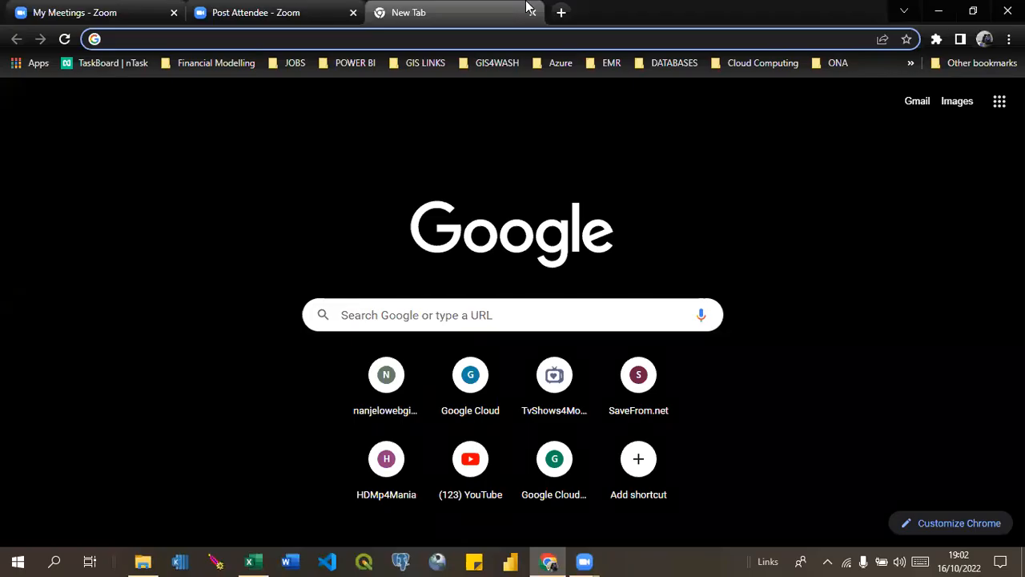
{"action": "left_click", "coordinate": [404, 42]}
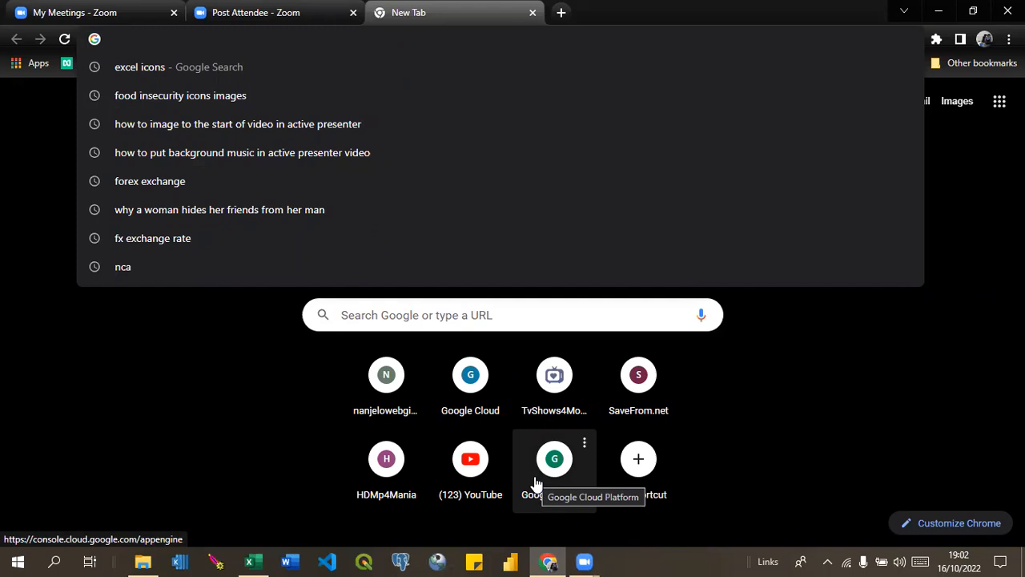
{"action": "type", "text": "NCA Somal"}
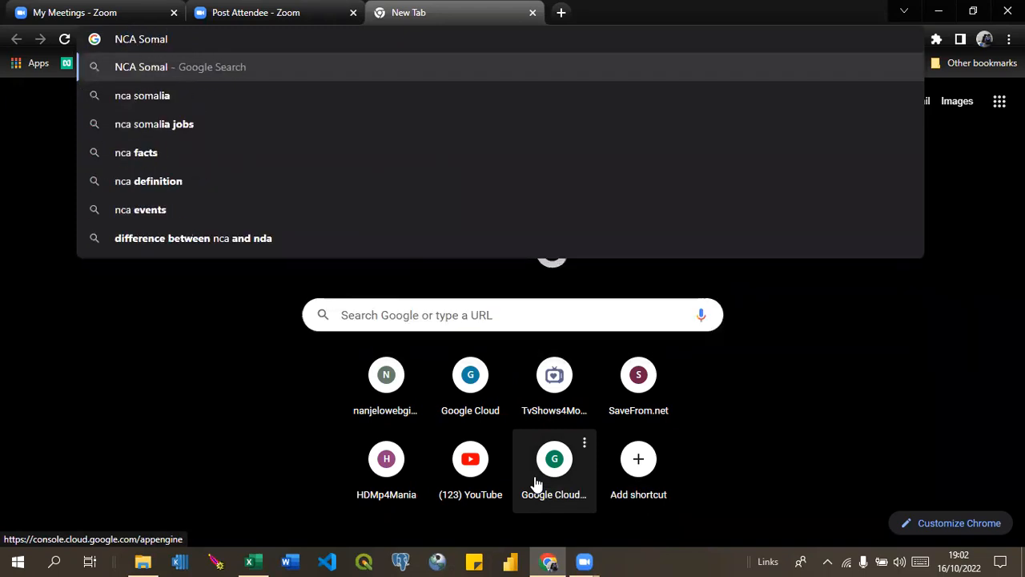
{"action": "type", "text": "ia"}
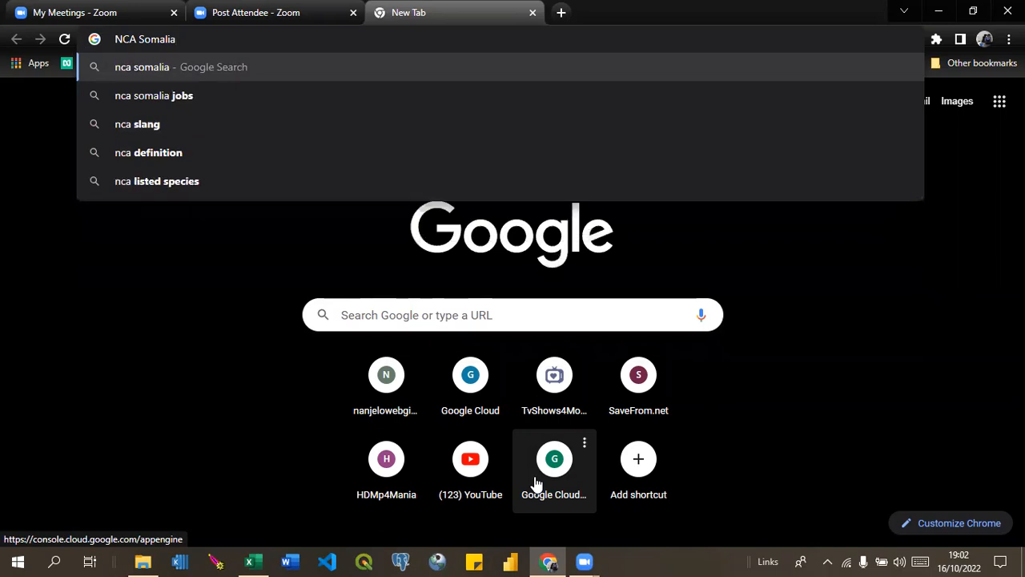
{"action": "type", "text": " logo"}
{"action": "key", "text": "Return"}
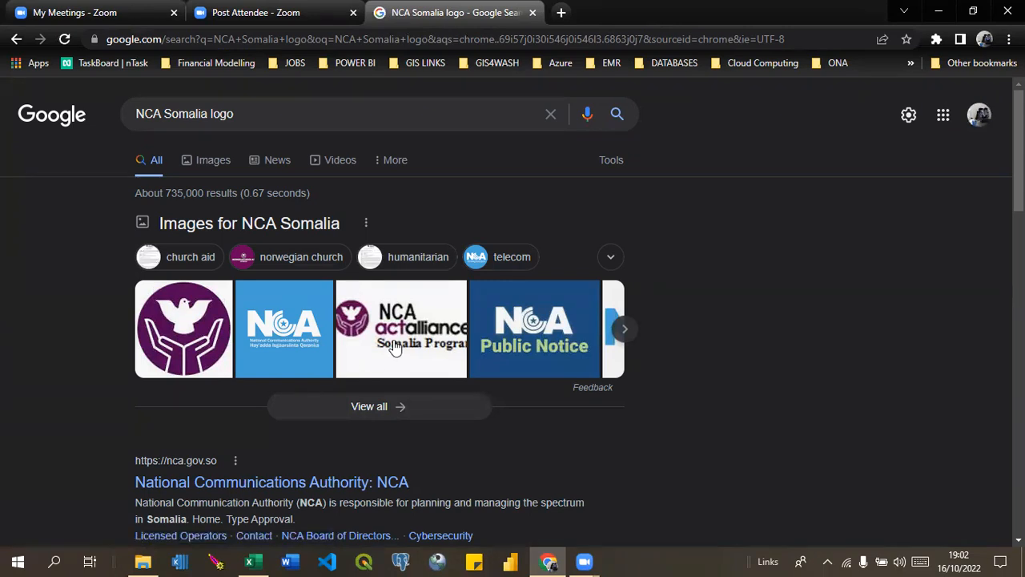
Change the Google search query to "SADO Somalia logo" and run the search.
{"action": "left_click", "coordinate": [255, 15]}
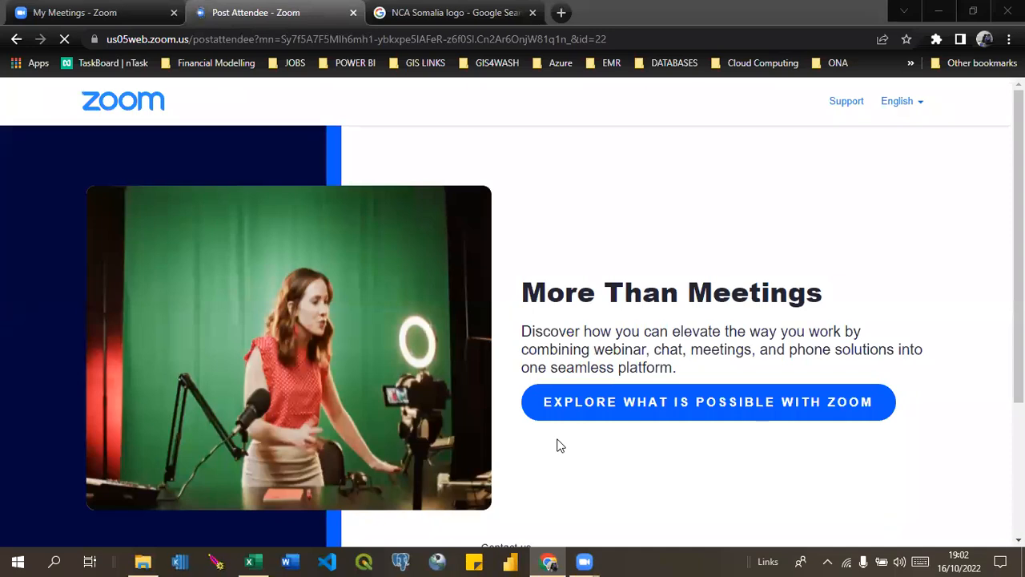
{"action": "left_click", "coordinate": [415, 16]}
{"action": "left_click", "coordinate": [161, 117]}
{"action": "key", "text": "BackSpace"}
{"action": "key", "text": "BackSpace"}
{"action": "key", "text": "BackSpace"}
{"action": "key", "text": "BackSpace"}
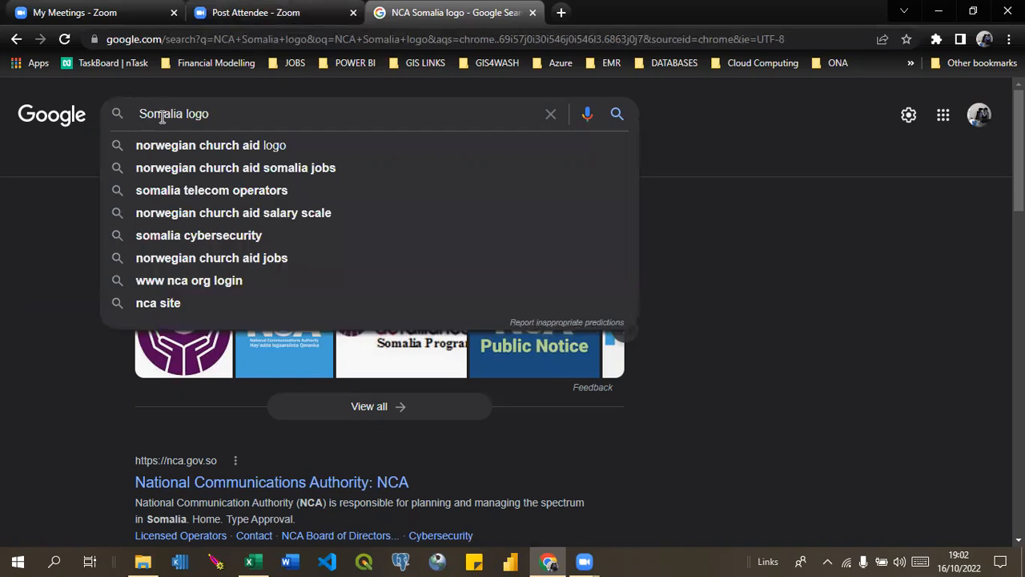
{"action": "type", "text": "SAD"}
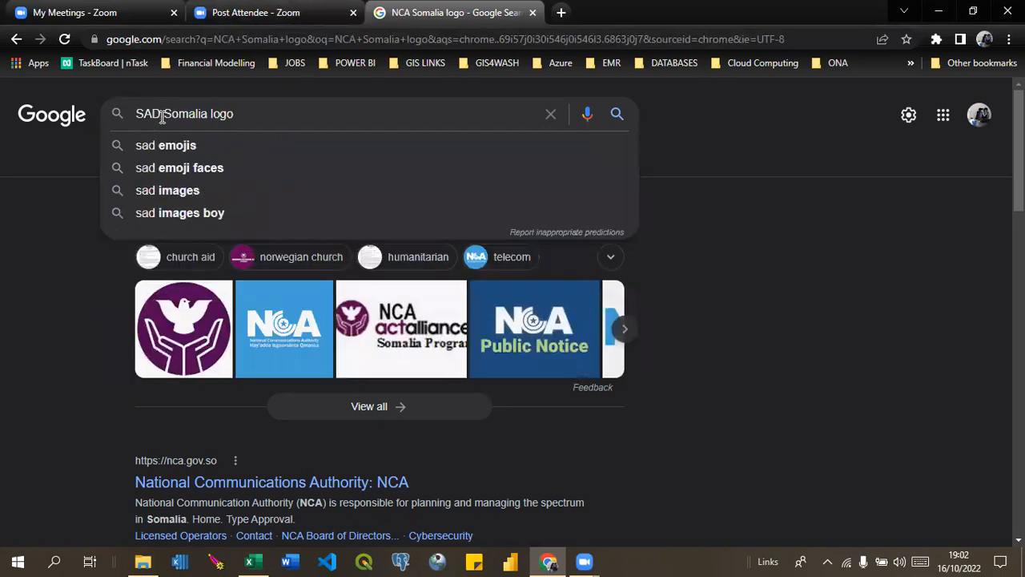
{"action": "type", "text": "O"}
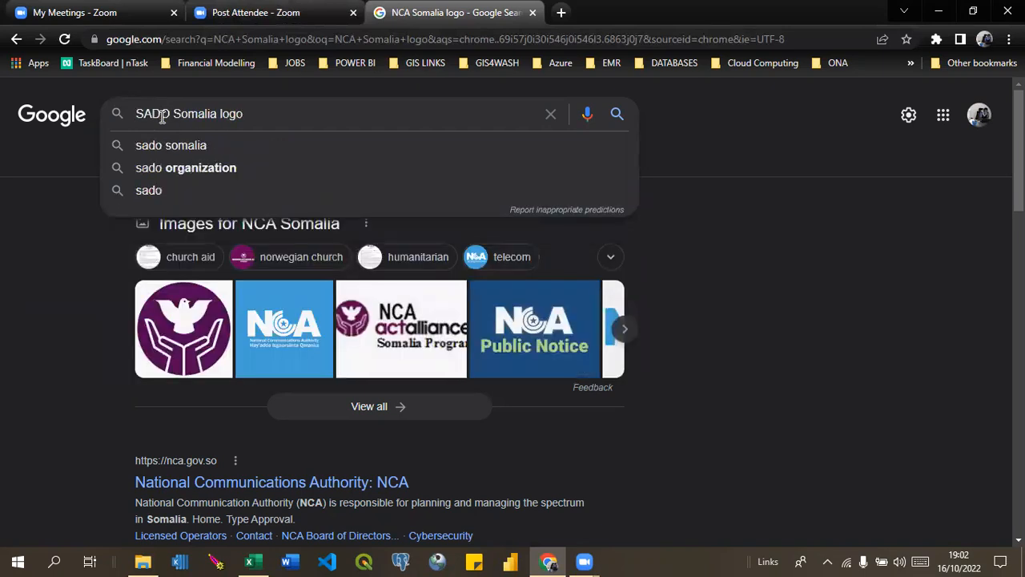
{"action": "key", "text": "Return"}
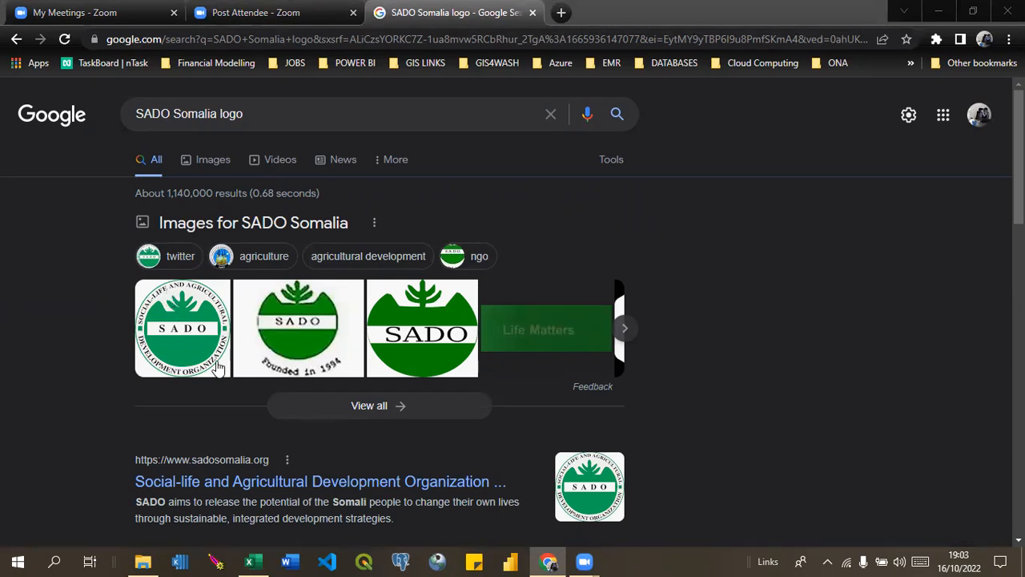
Open the first round green SADO logo from the image results in its own browser tab.
{"action": "right_click", "coordinate": [173, 317]}
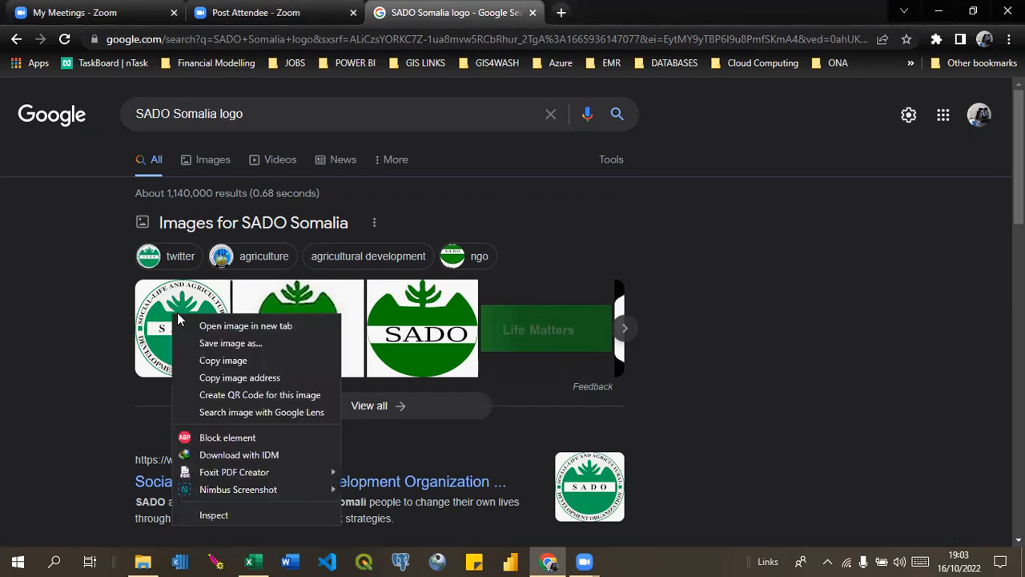
{"action": "left_click", "coordinate": [241, 326]}
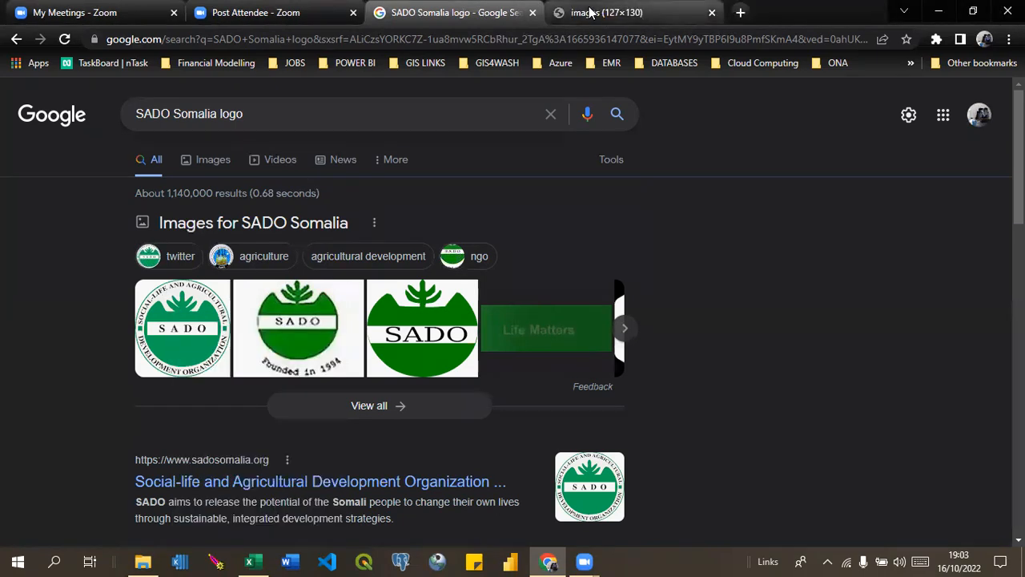
{"action": "left_click", "coordinate": [589, 13]}
Start saving the SADO logo image and browse from October Consultancy to the Icons folder of the Monitoring & Evaluation training.
{"action": "right_click", "coordinate": [503, 318]}
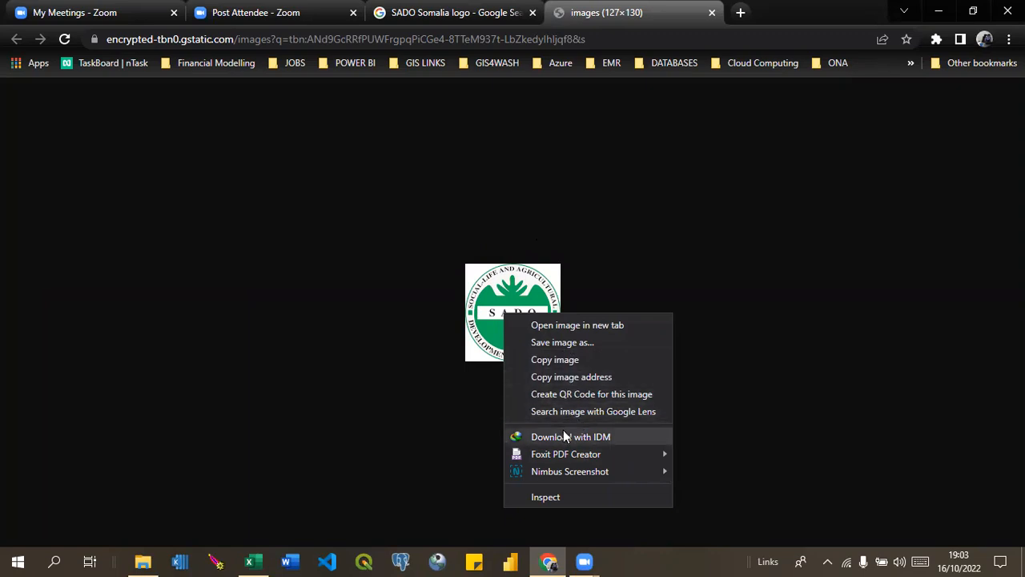
{"action": "left_click", "coordinate": [560, 341]}
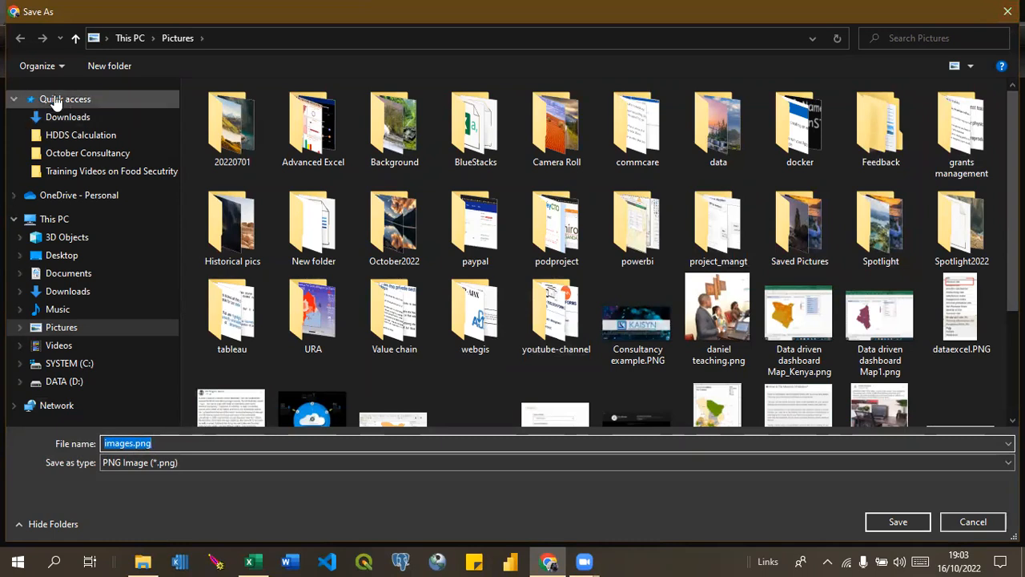
{"action": "left_click", "coordinate": [72, 139]}
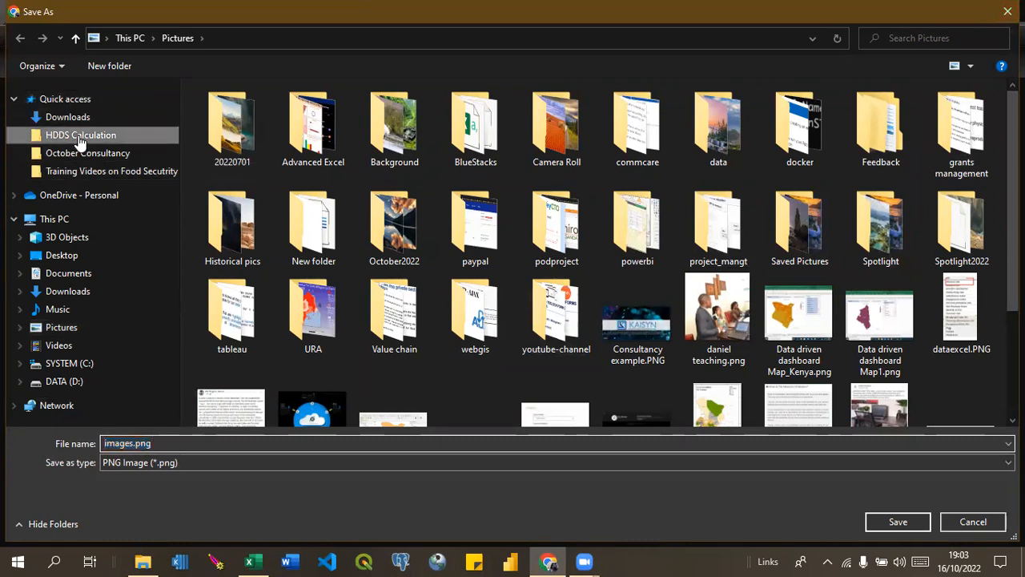
{"action": "left_click", "coordinate": [355, 38]}
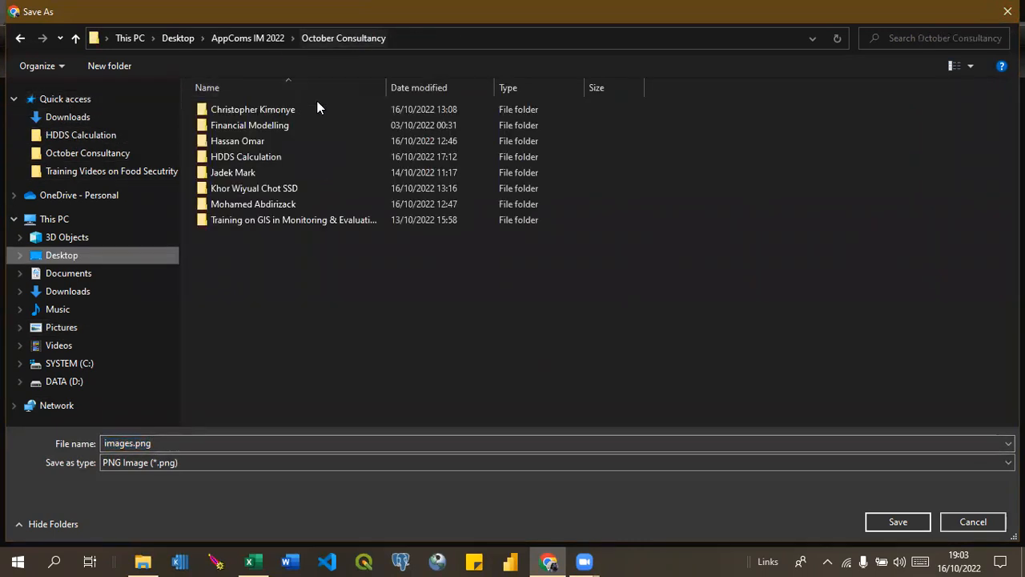
{"action": "left_click", "coordinate": [241, 207]}
{"action": "double_click", "coordinate": [242, 208]}
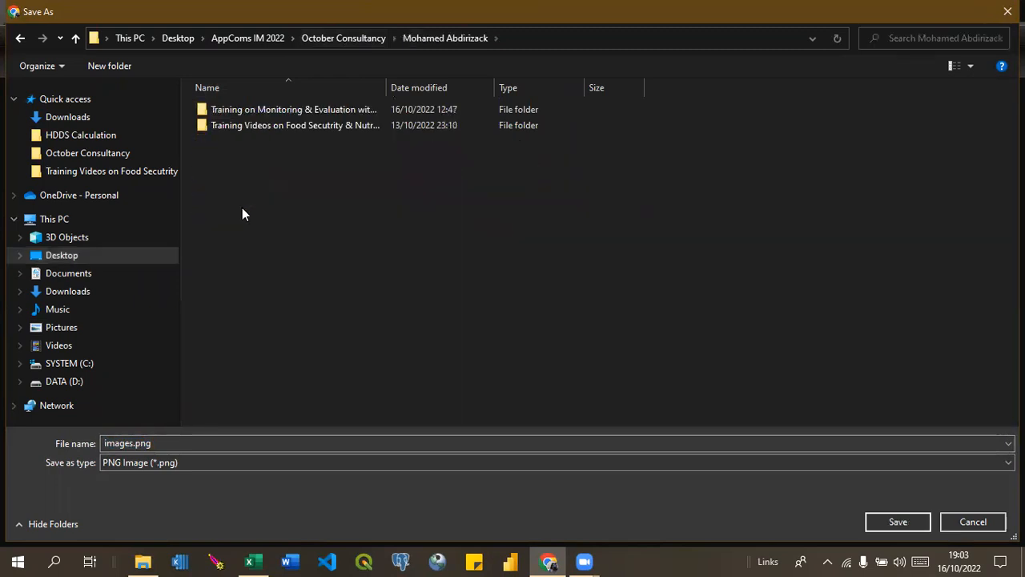
{"action": "double_click", "coordinate": [306, 112]}
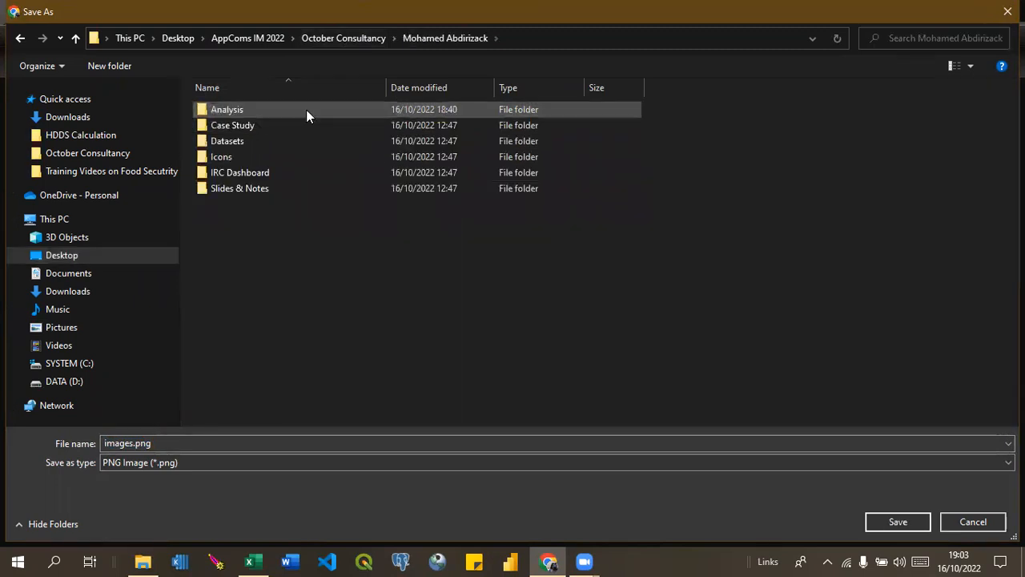
{"action": "left_click", "coordinate": [252, 156]}
{"action": "double_click", "coordinate": [252, 156]}
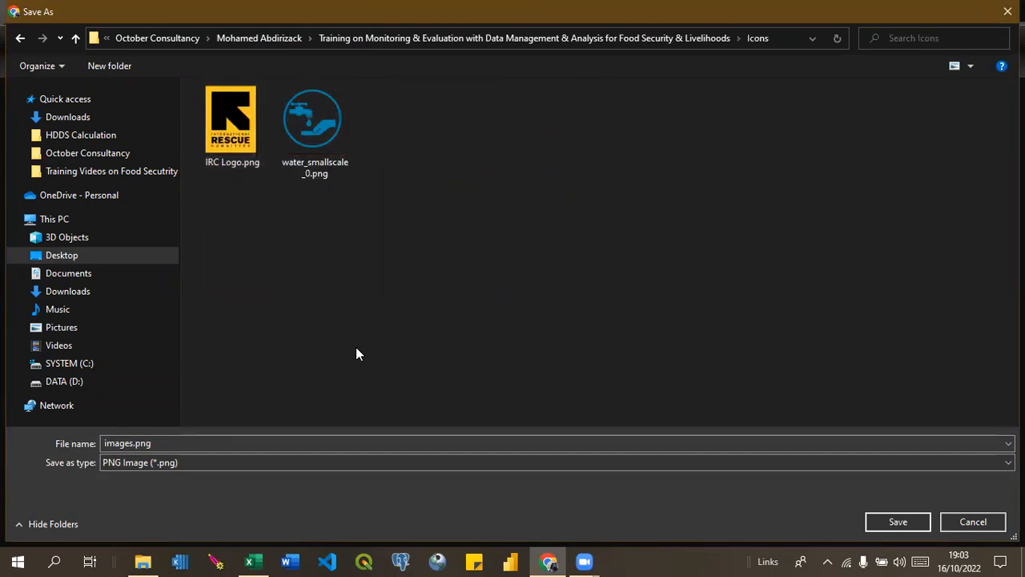
Name the image file SADO LOGO and save it as a PNG in the Icons folder.
{"action": "left_click", "coordinate": [116, 443]}
{"action": "double_click", "coordinate": [116, 443]}
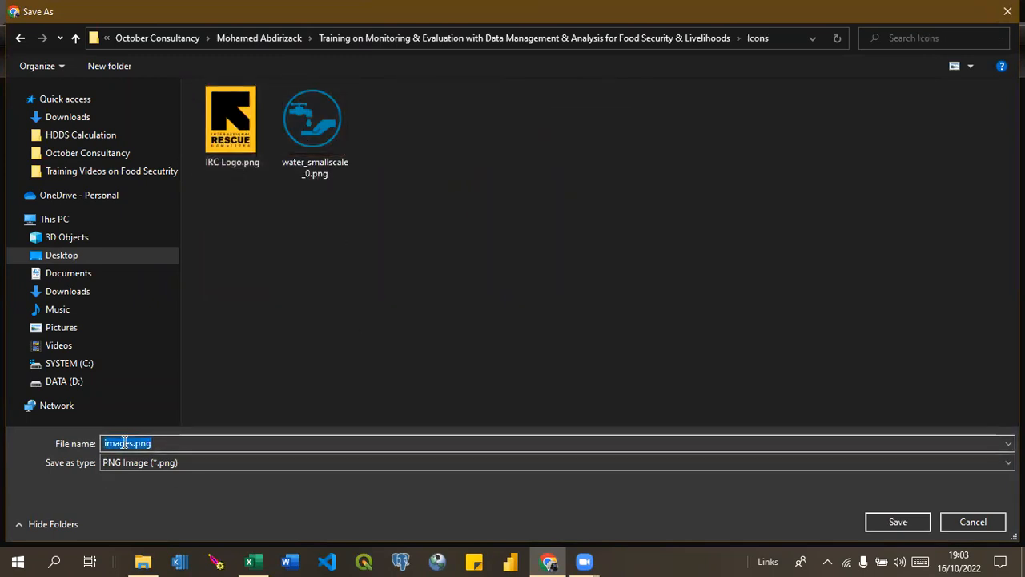
{"action": "type", "text": "sa"}
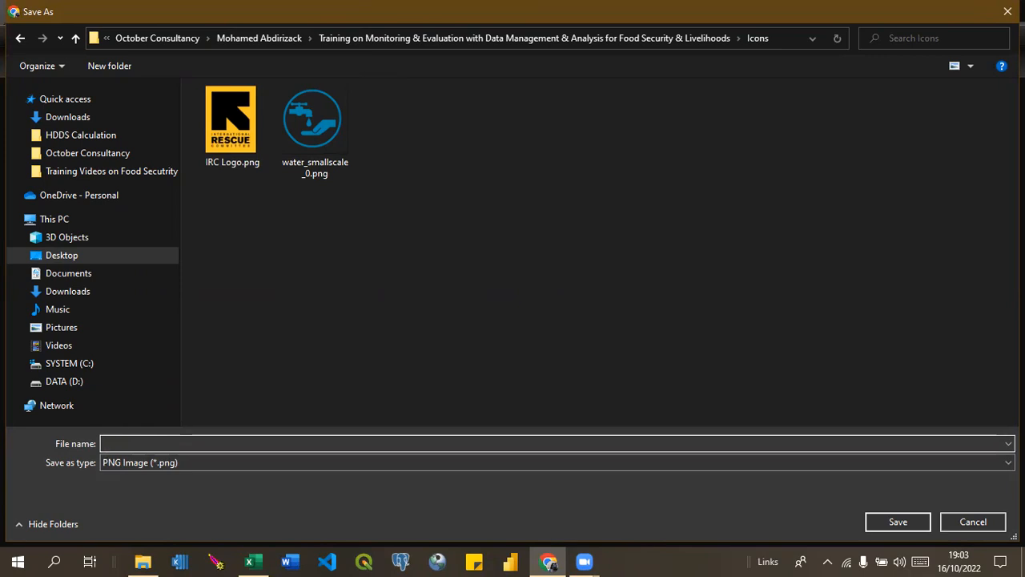
{"action": "type", "text": "DO LOGO"}
{"action": "key", "text": "Return"}
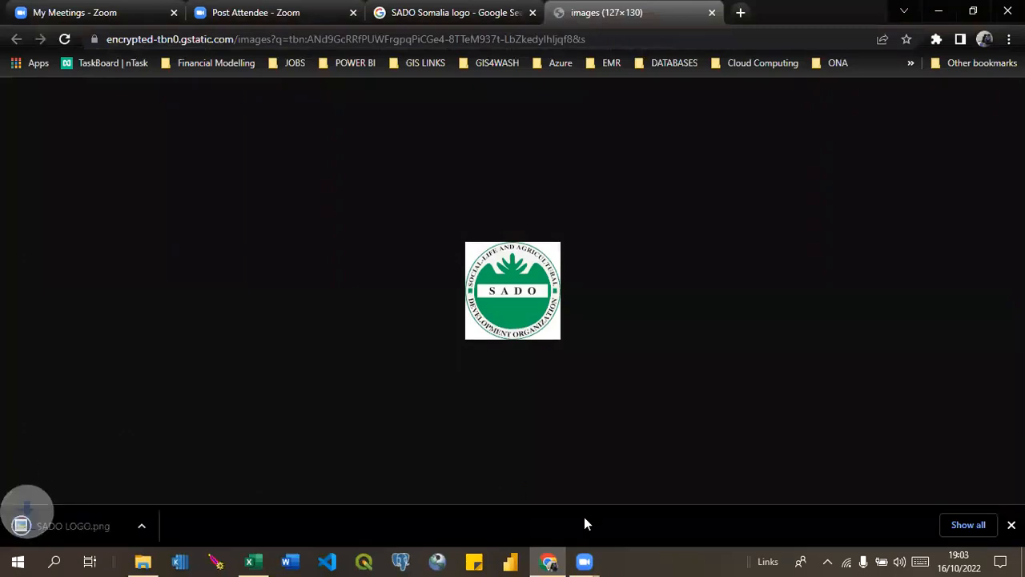
Switch back to the Excel workbook and start inserting a picture from this device on the Home page.
{"action": "left_click", "coordinate": [249, 562]}
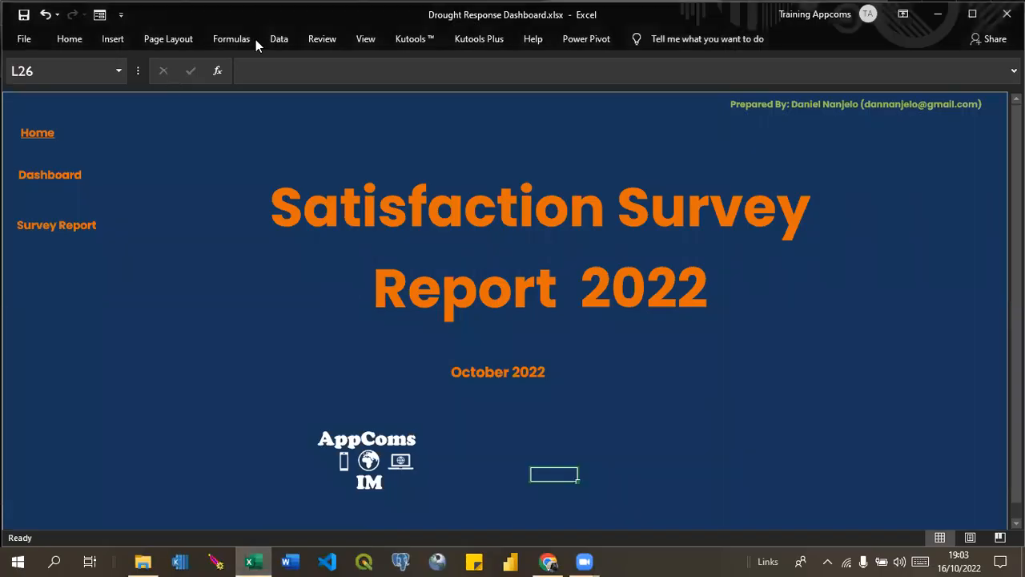
{"action": "left_click", "coordinate": [112, 38]}
{"action": "left_click", "coordinate": [180, 90]}
{"action": "left_click", "coordinate": [177, 163]}
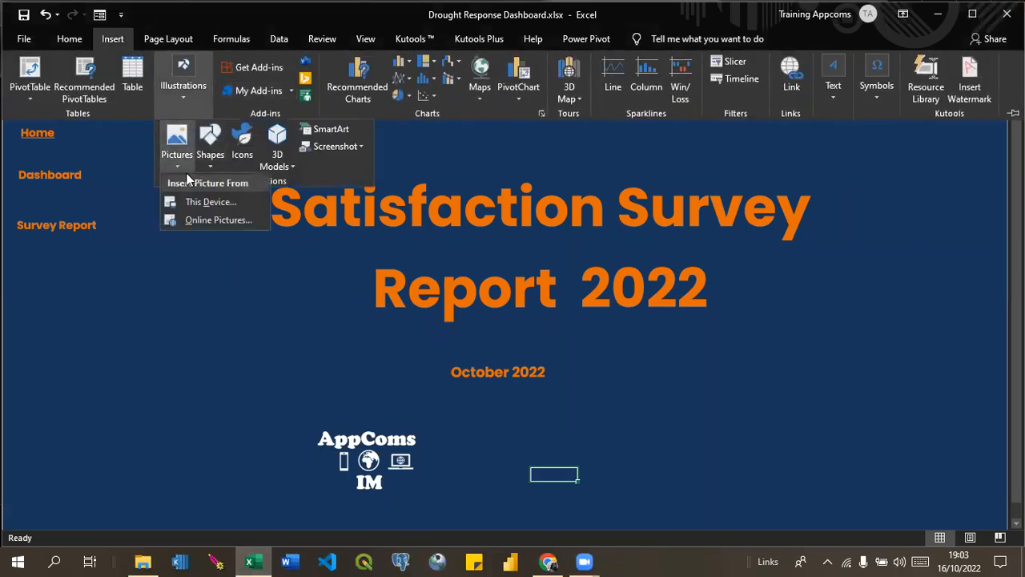
{"action": "left_click", "coordinate": [198, 206]}
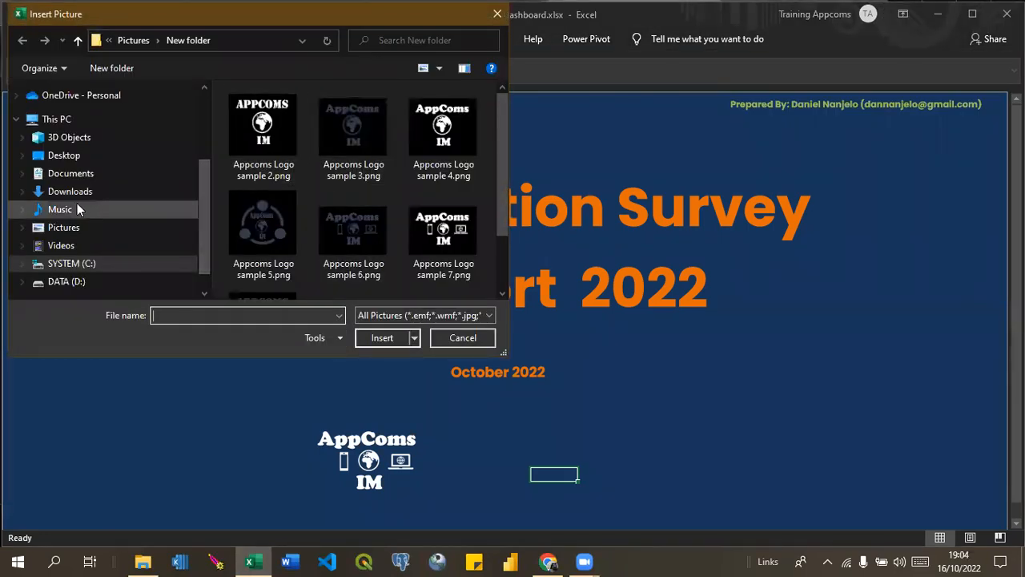
Insert SADO LOGO.png from the training's Icons folder under October Consultancy into the Home page.
{"action": "left_click_drag", "start_coordinate": [204, 219], "coordinate": [206, 152]}
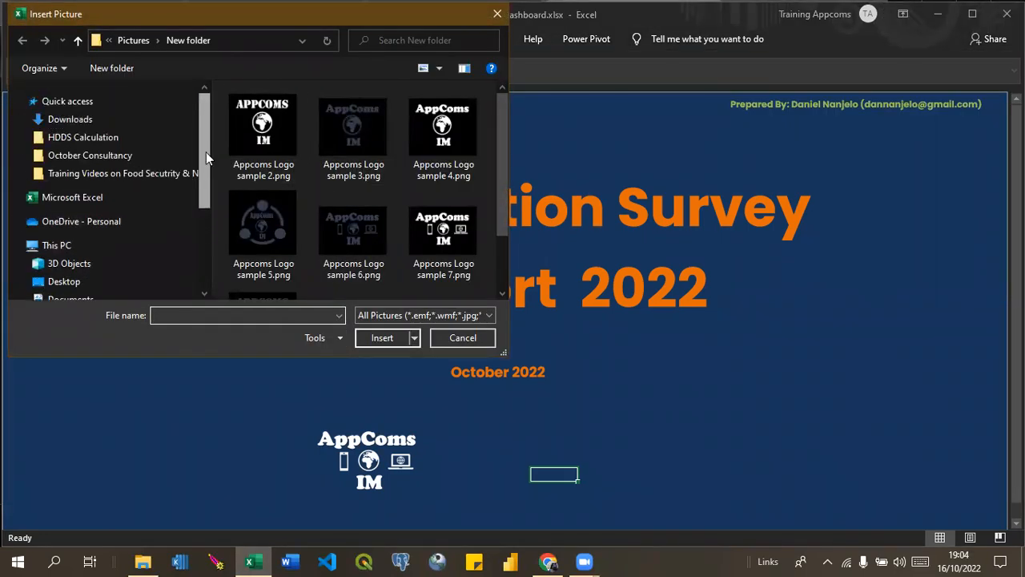
{"action": "left_click", "coordinate": [143, 143]}
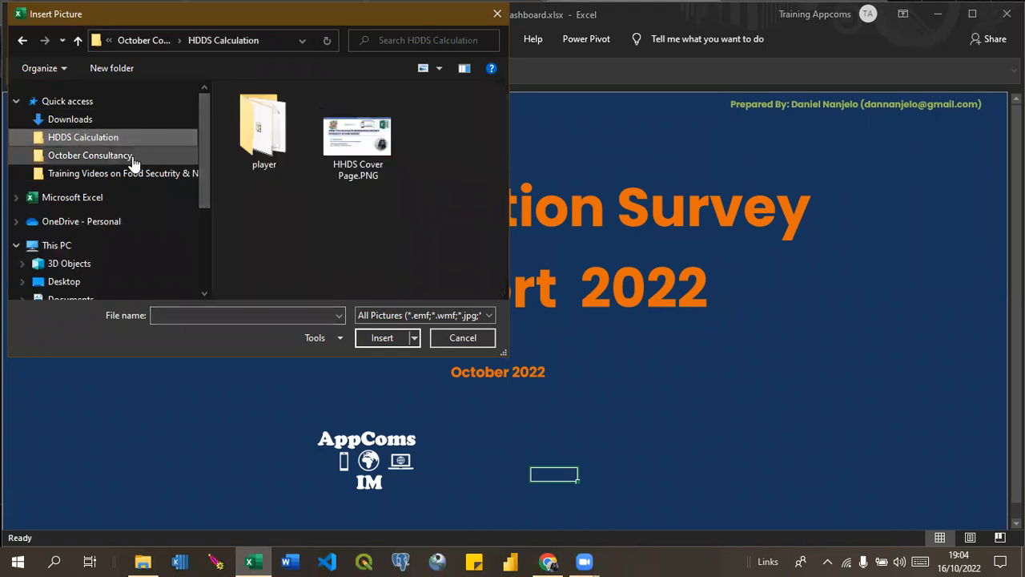
{"action": "left_click", "coordinate": [133, 160]}
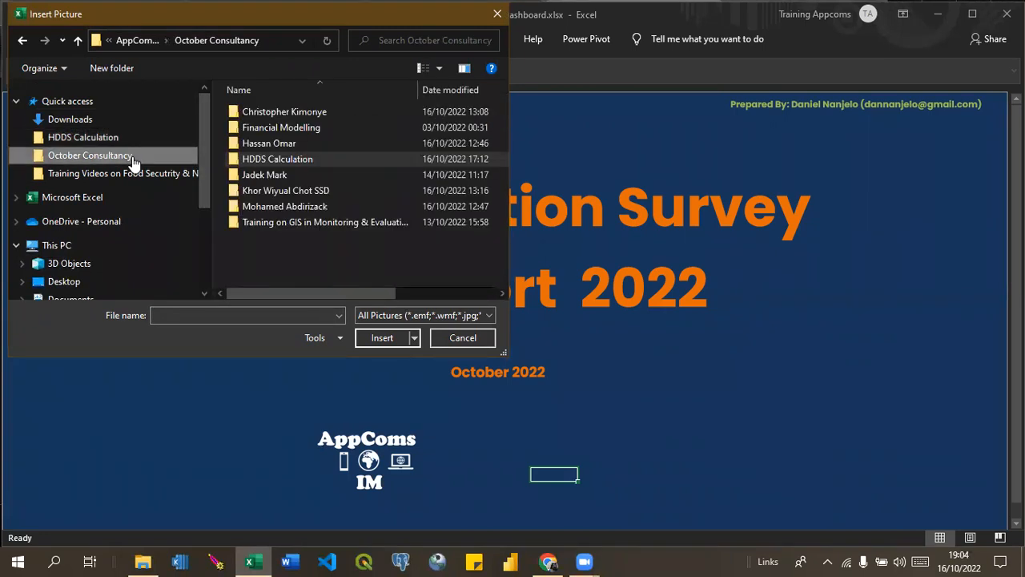
{"action": "double_click", "coordinate": [249, 208]}
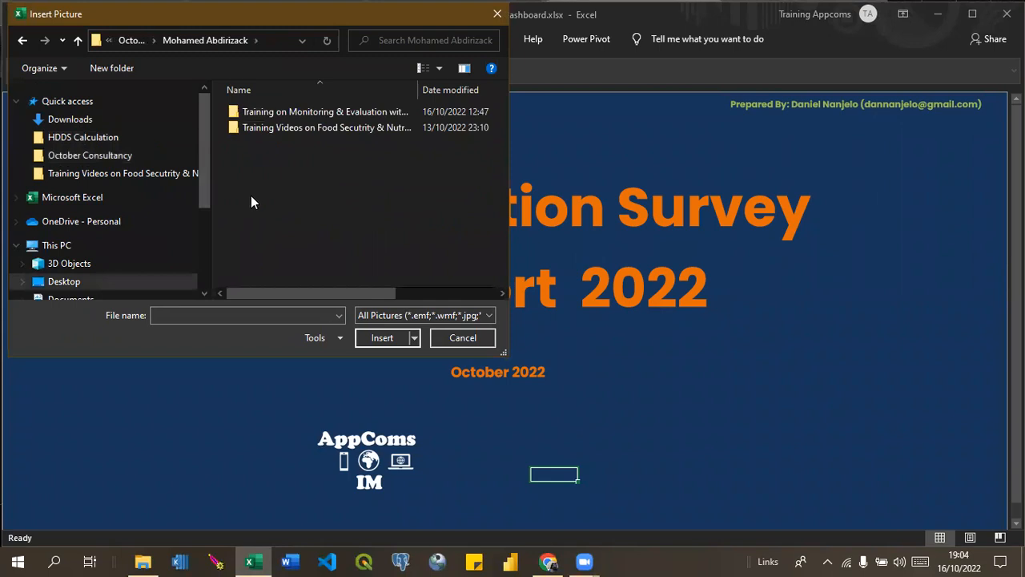
{"action": "double_click", "coordinate": [363, 112]}
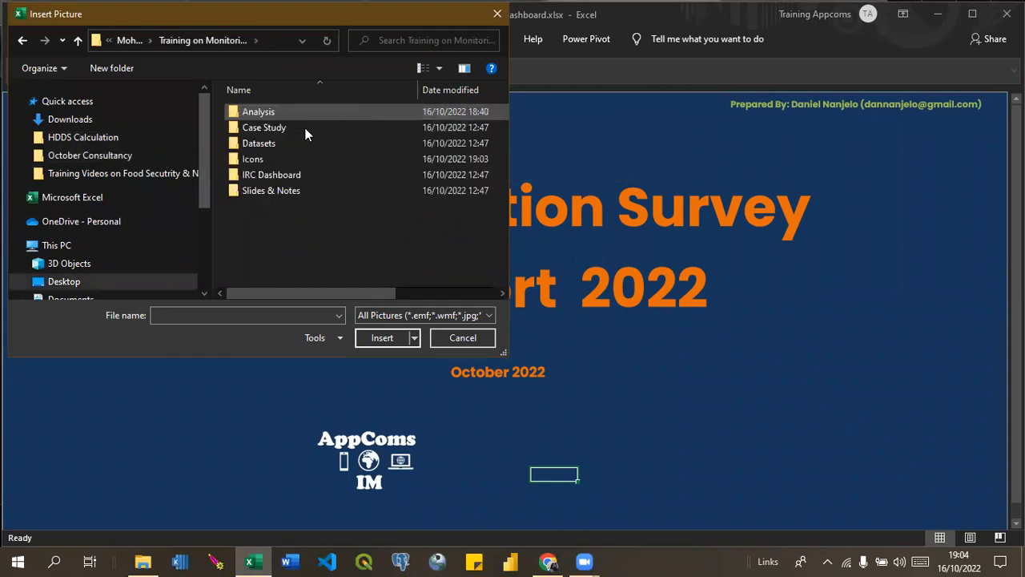
{"action": "double_click", "coordinate": [255, 160]}
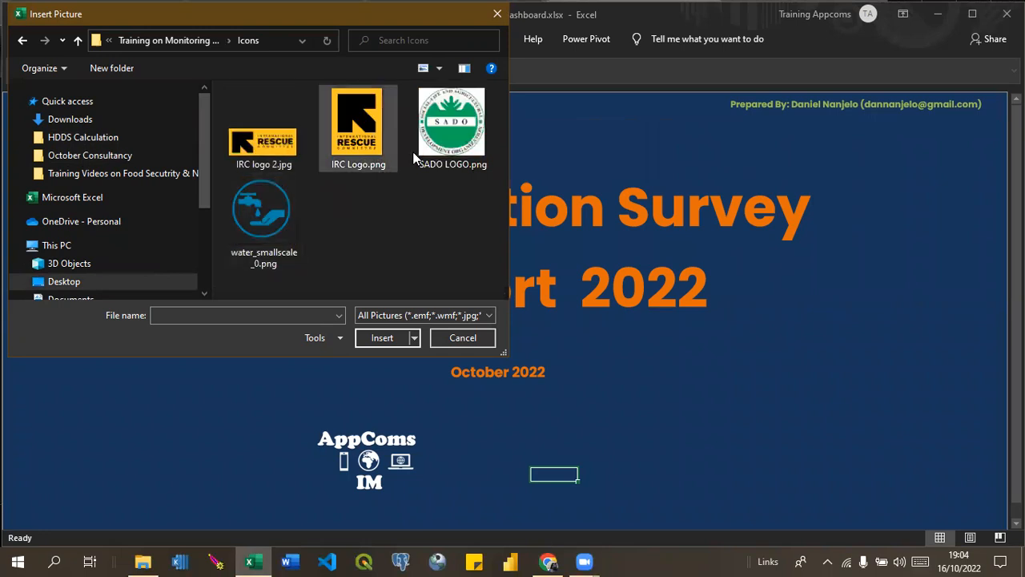
{"action": "left_click", "coordinate": [460, 158]}
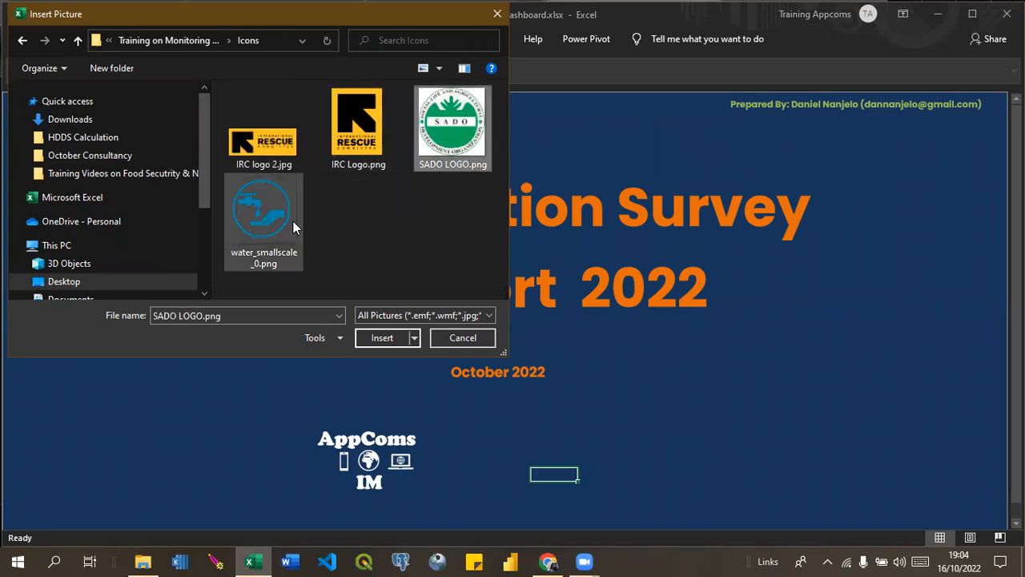
{"action": "left_click", "coordinate": [394, 342]}
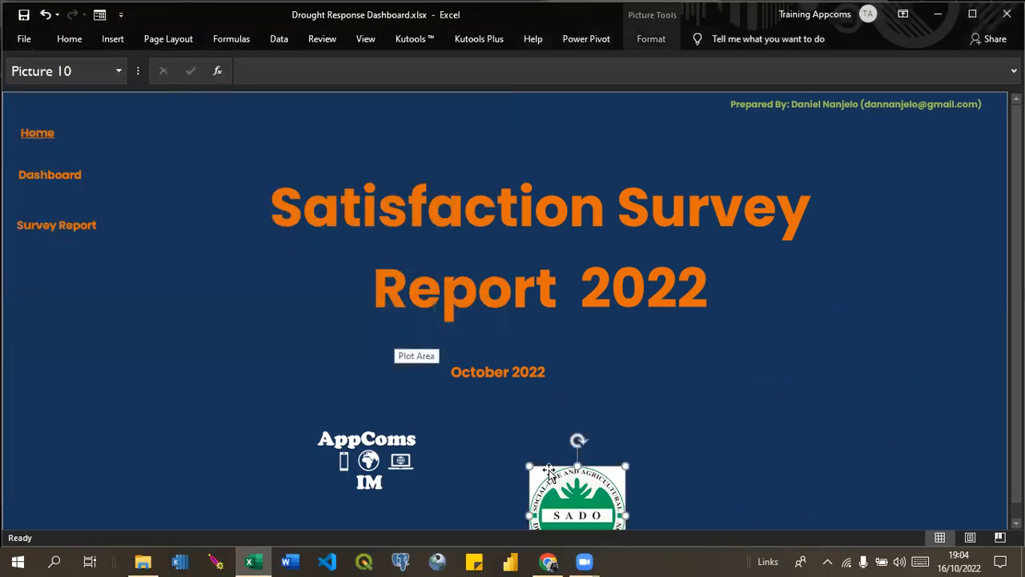
Shrink and move the SADO logo up below the report title, and move the AppComs logo closer to it under the October 2022 date.
{"action": "left_click_drag", "start_coordinate": [549, 469], "coordinate": [637, 428]}
{"action": "left_click", "coordinate": [363, 450]}
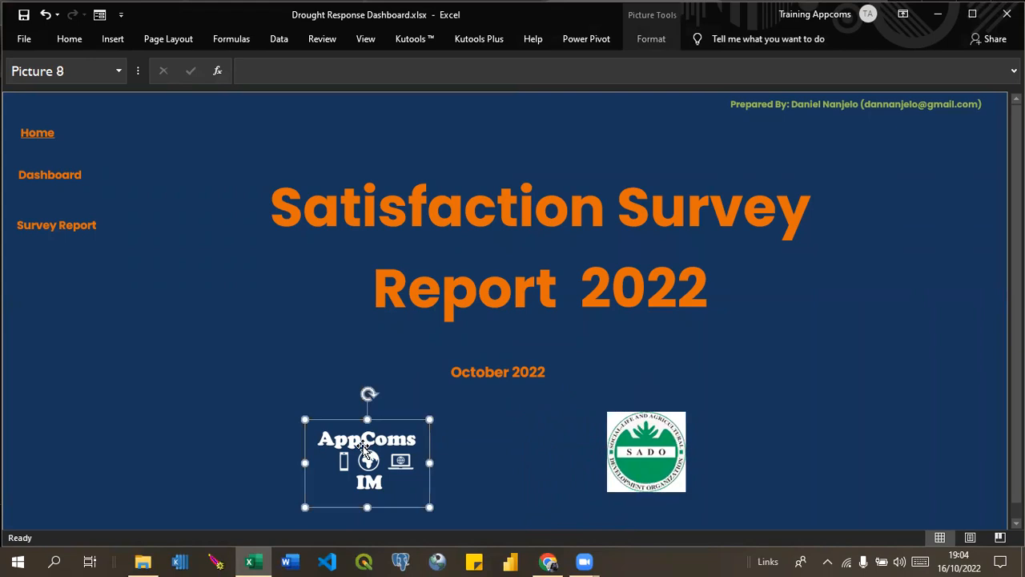
{"action": "left_click_drag", "start_coordinate": [363, 446], "coordinate": [453, 439]}
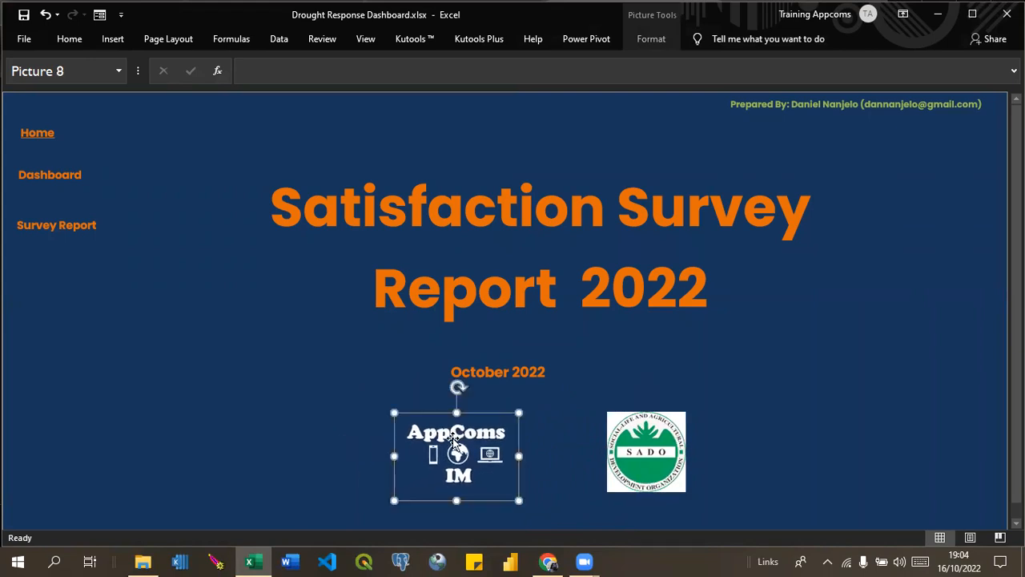
Enlarge the AppComs logo slightly so its height better matches the SADO logo, and clear the selection on the Home page.
{"action": "left_click_drag", "start_coordinate": [390, 411], "coordinate": [390, 409]}
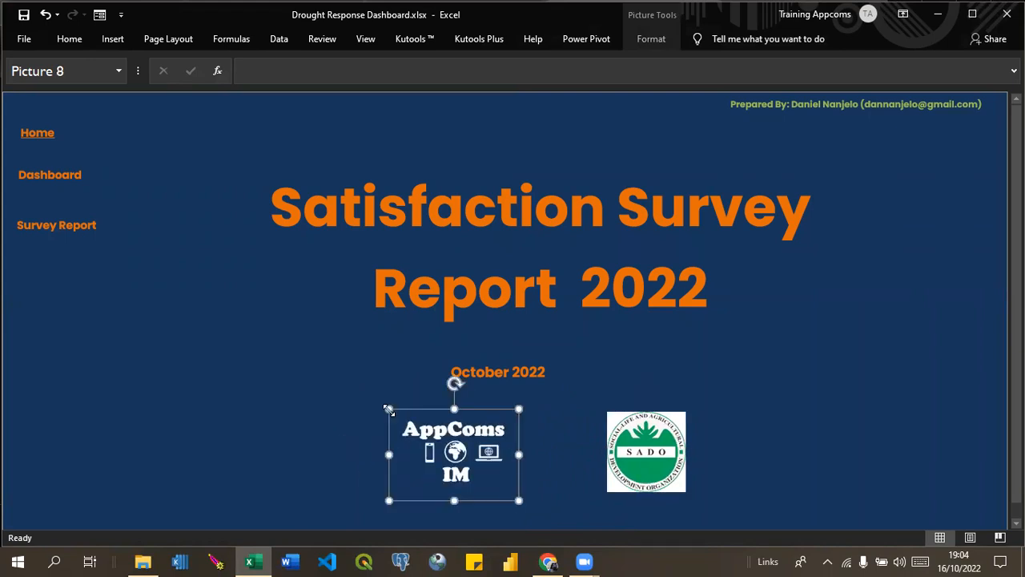
{"action": "left_click", "coordinate": [646, 439]}
{"action": "left_click", "coordinate": [786, 446]}
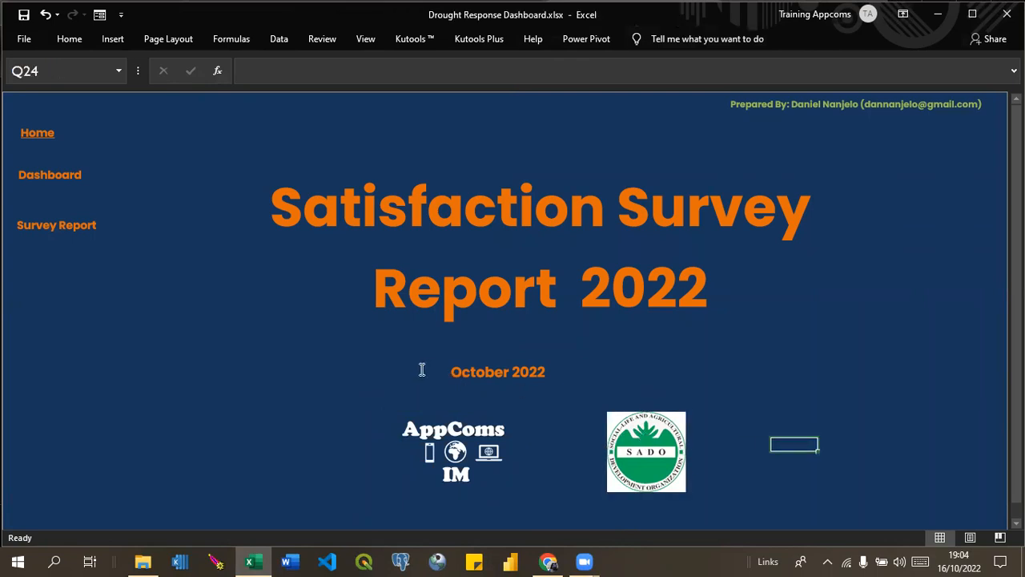
Follow the page links to the Dashboard and the Survey Results report, and view the report from its beginning.
{"action": "left_click", "coordinate": [53, 183]}
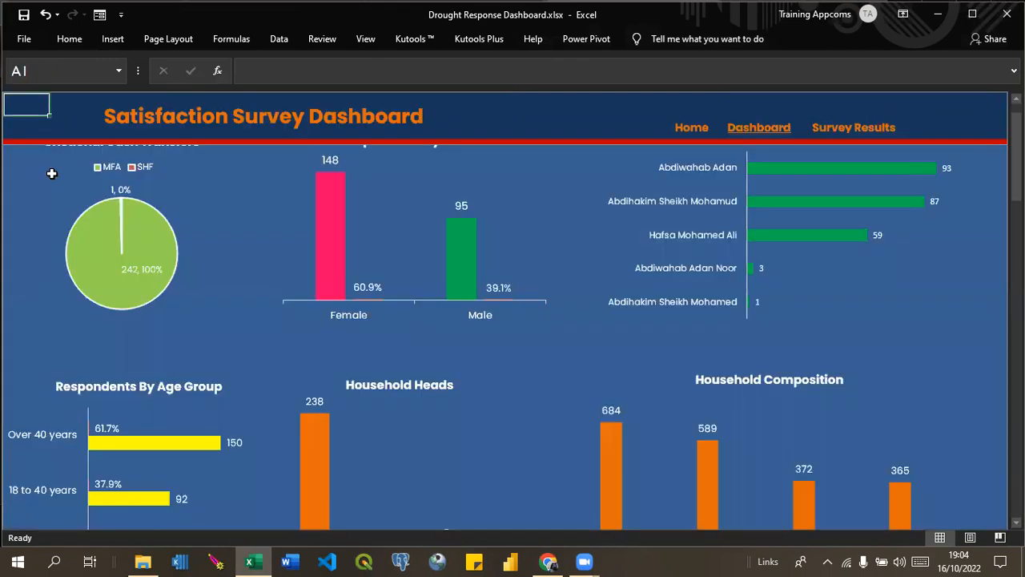
{"action": "left_click", "coordinate": [843, 132]}
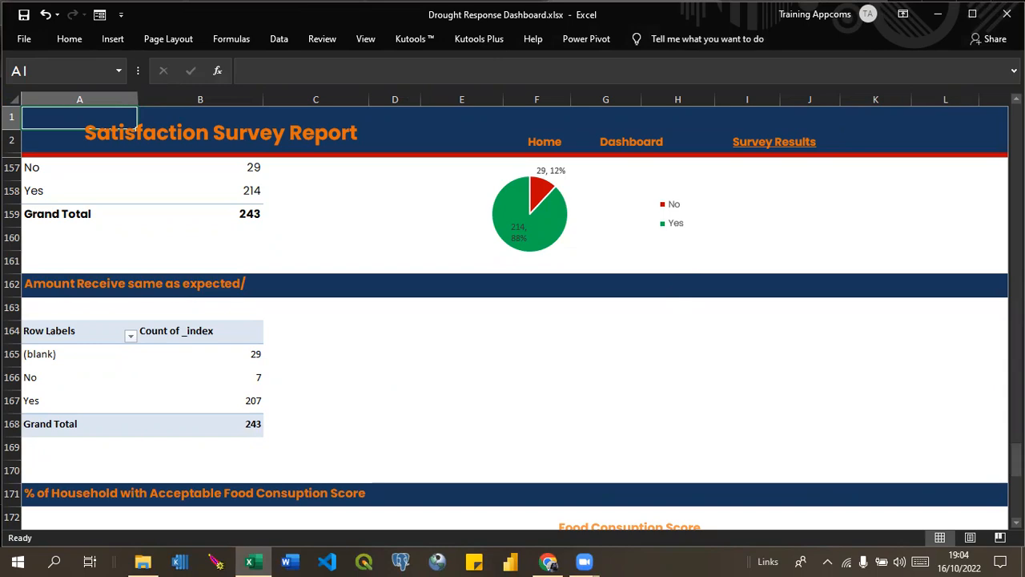
{"action": "left_click_drag", "start_coordinate": [1016, 460], "coordinate": [1016, 113]}
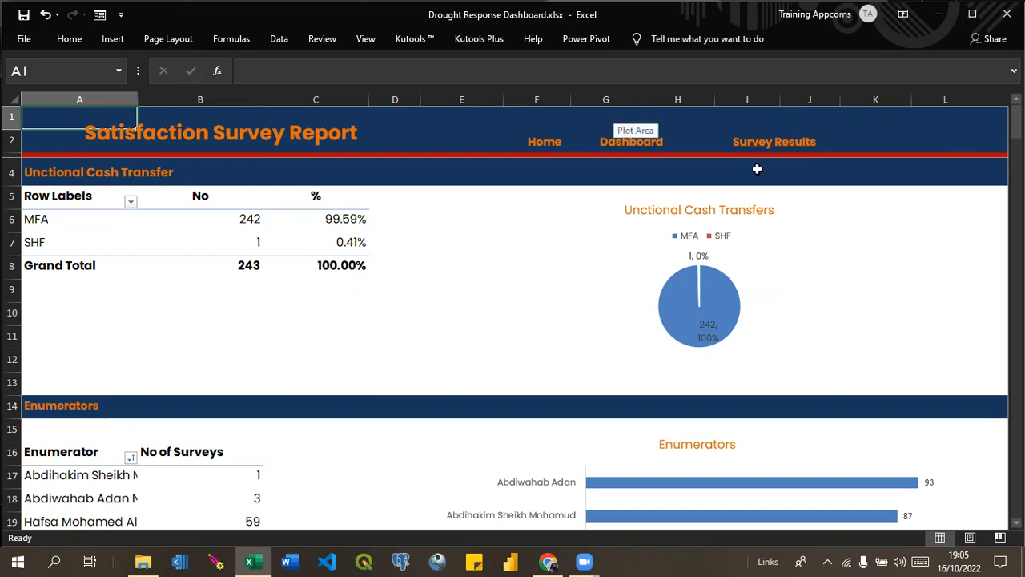
Open a new blank Excel workbook in its own window, and minimise it to return to the survey report.
{"action": "left_click", "coordinate": [259, 560]}
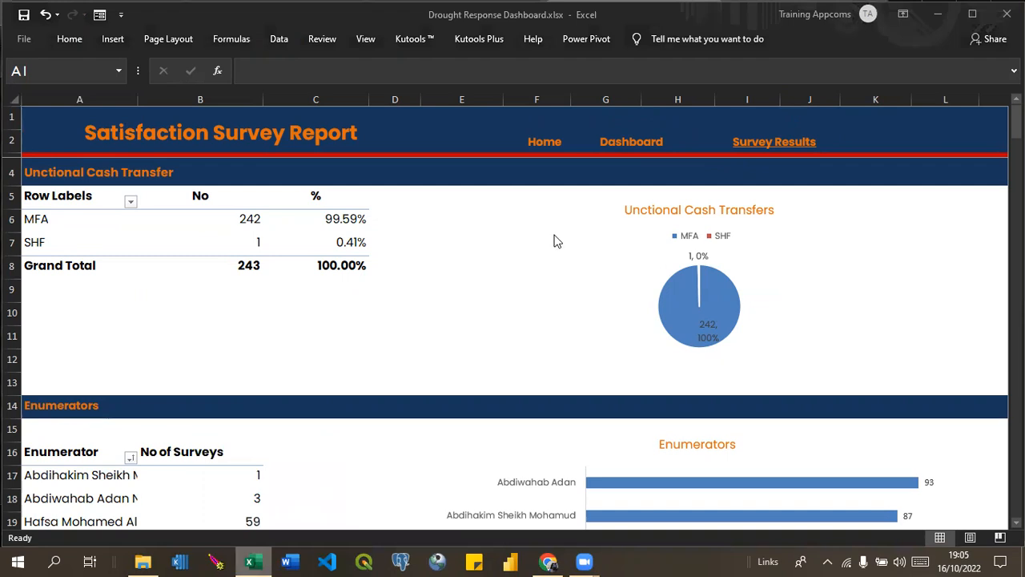
{"action": "right_click", "coordinate": [252, 559]}
{"action": "left_click", "coordinate": [252, 559]}
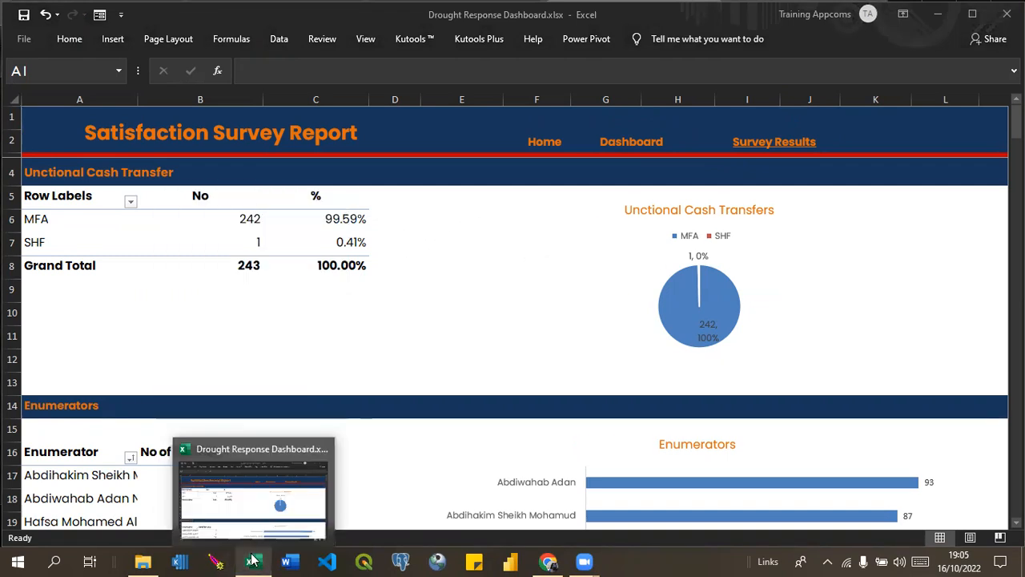
{"action": "right_click", "coordinate": [252, 559]}
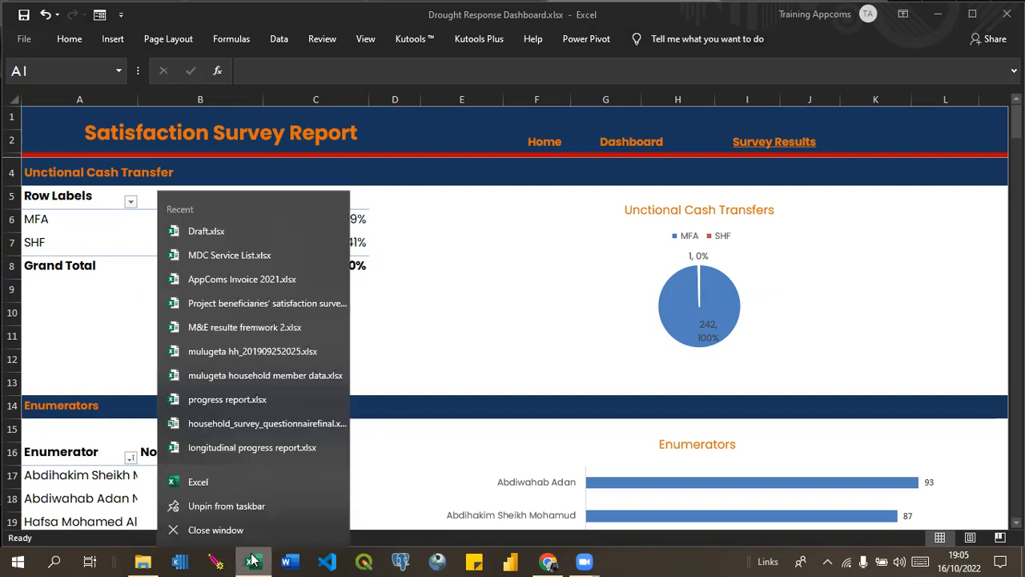
{"action": "left_click", "coordinate": [205, 484]}
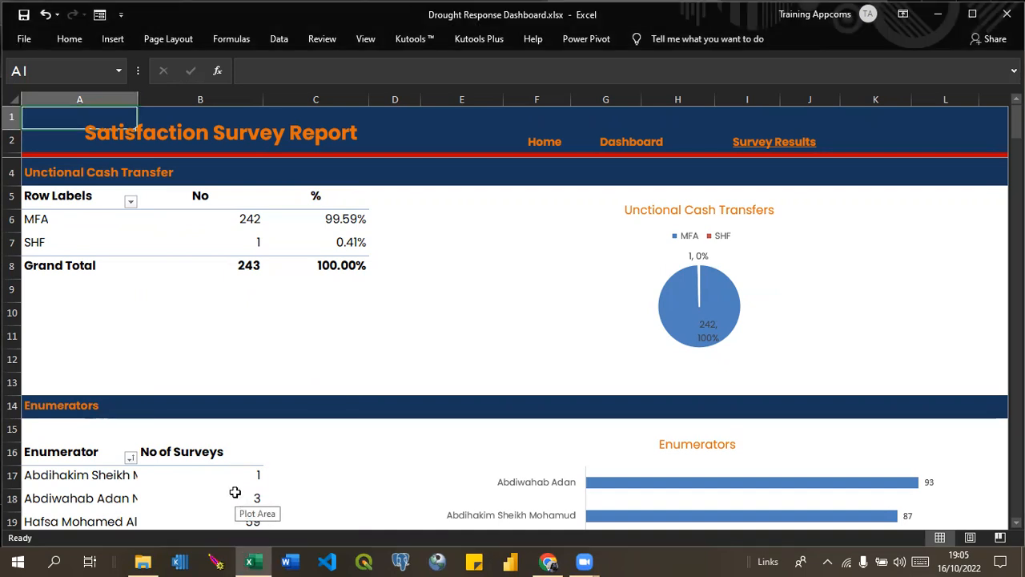
{"action": "key", "text": "ctrl+n"}
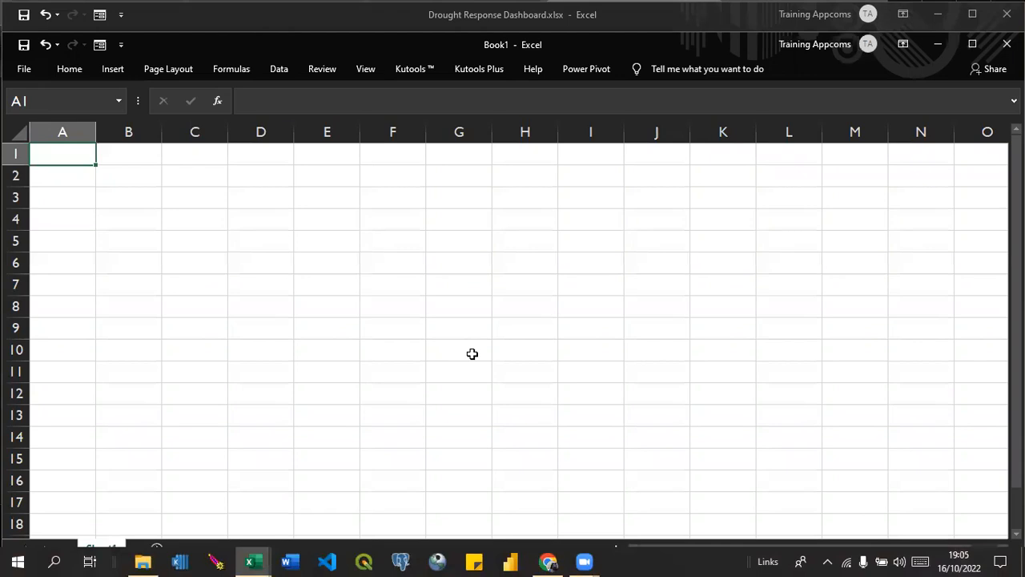
{"action": "left_click", "coordinate": [938, 45]}
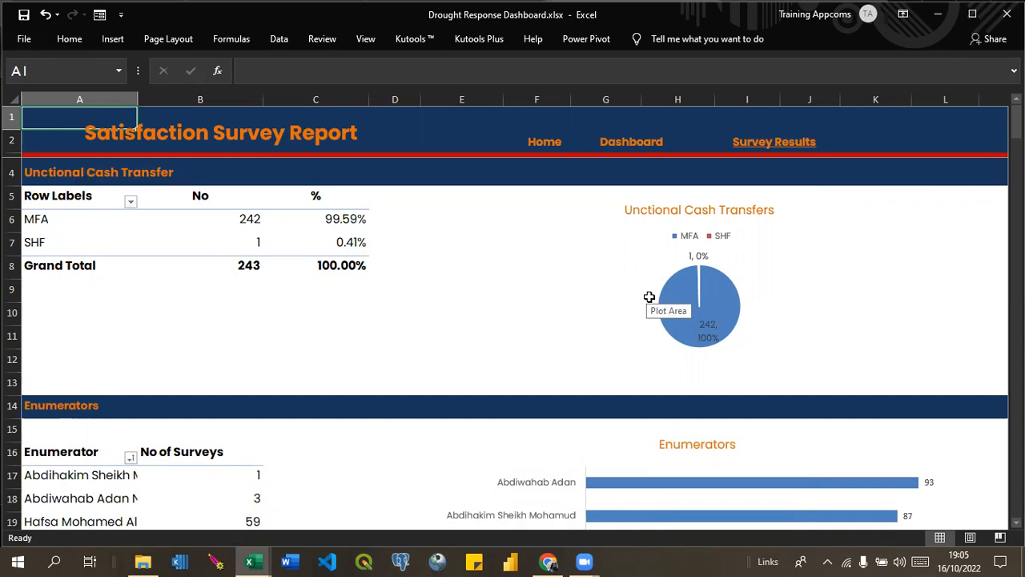
Switch to Chrome and open the KoboToolbox website, kobotoolbox.org, in a new browser tab.
{"action": "left_click", "coordinate": [551, 561]}
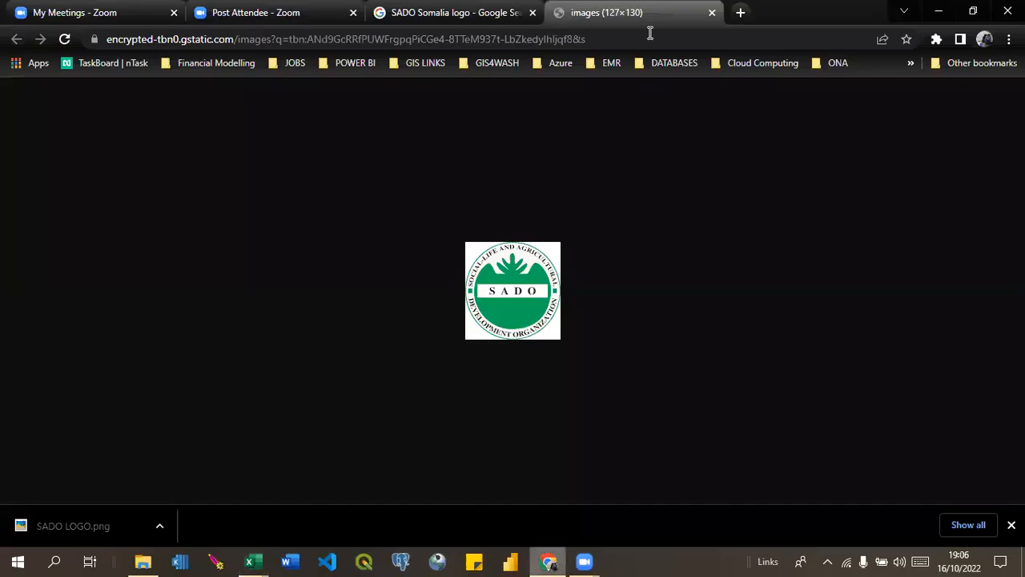
{"action": "left_click", "coordinate": [740, 12]}
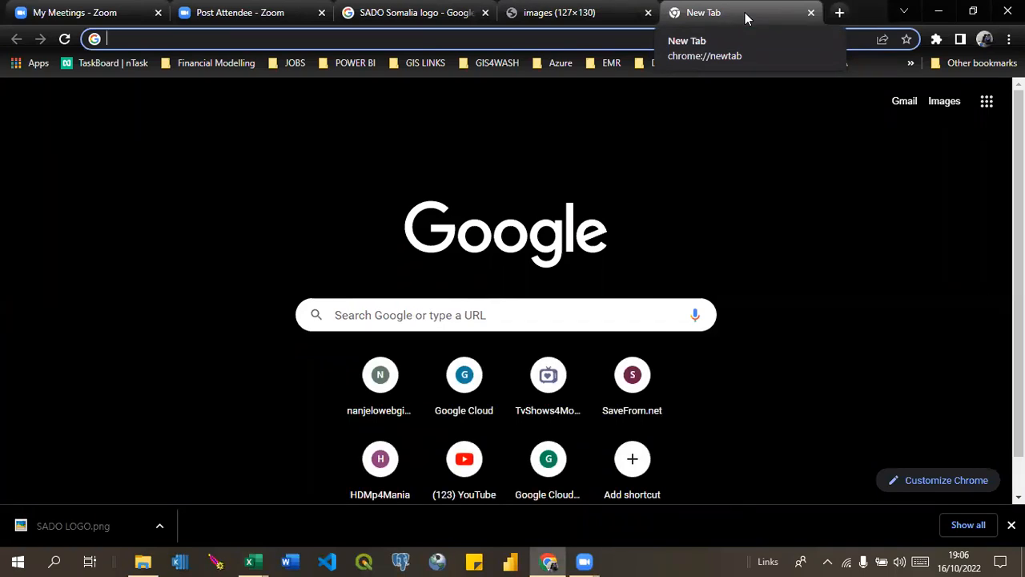
{"action": "type", "text": "KOBO"}
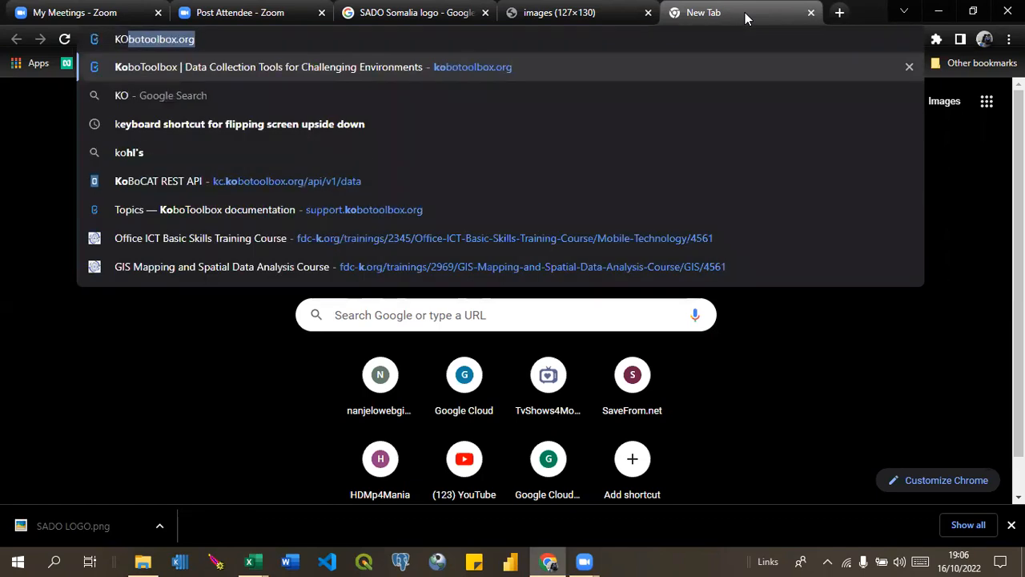
{"action": "key", "text": "Return"}
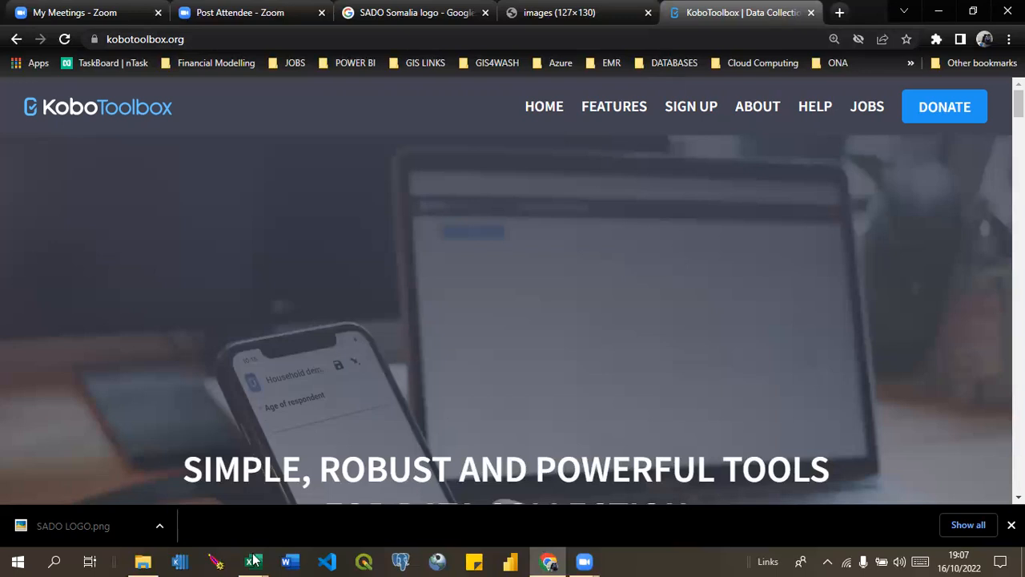
Minimise the Excel workbook to get back to Chrome and open ona.io in a new browser tab.
{"action": "mouse_move", "coordinate": [249, 559]}
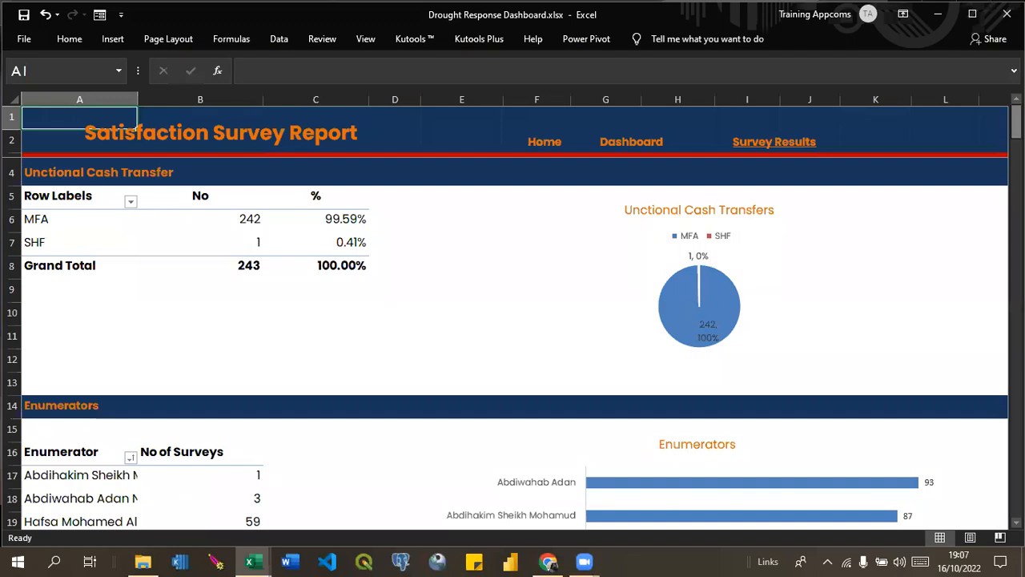
{"action": "left_click", "coordinate": [945, 15]}
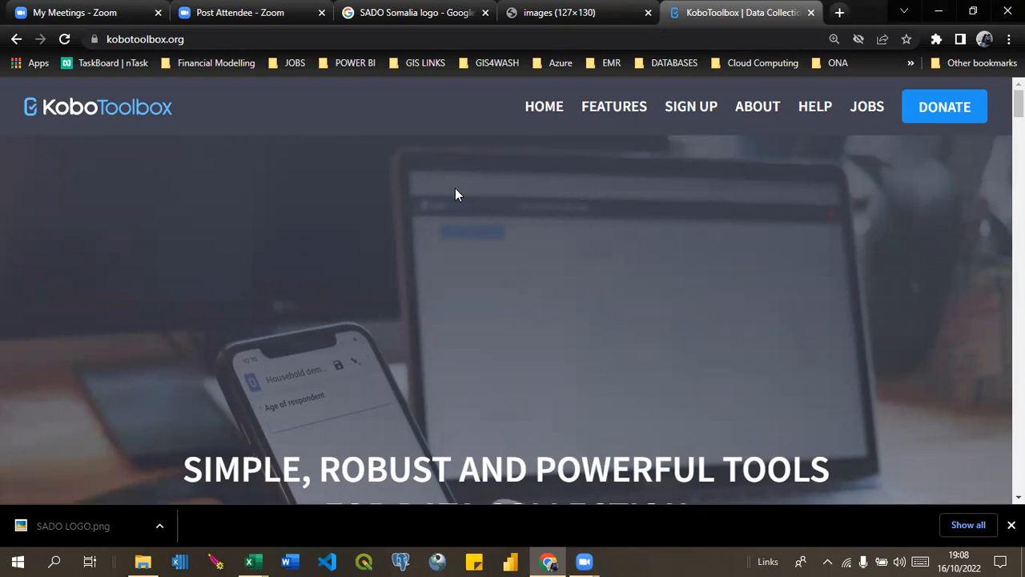
{"action": "left_click", "coordinate": [840, 12]}
{"action": "type", "text": "ONA"}
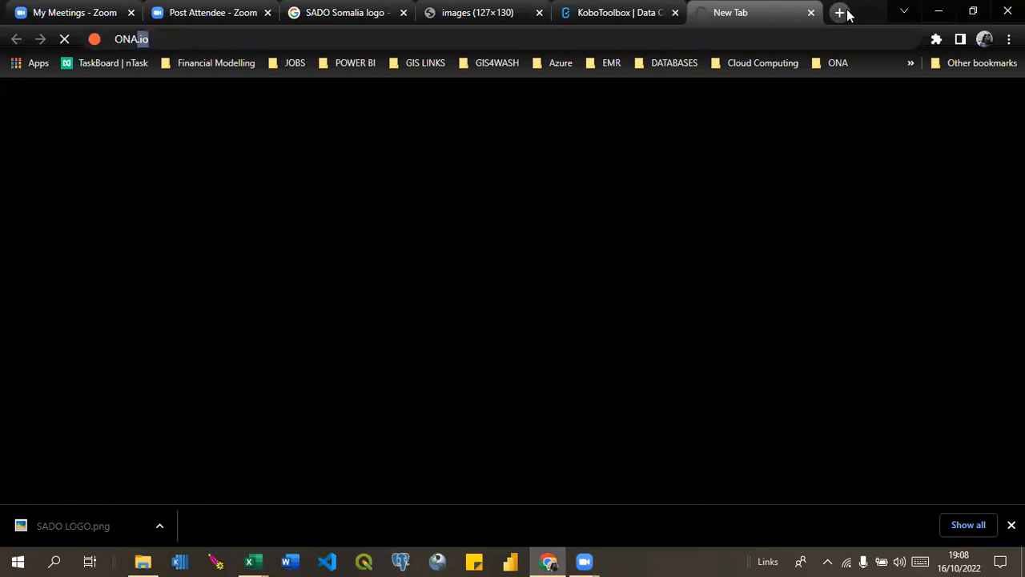
{"action": "key", "text": "Return"}
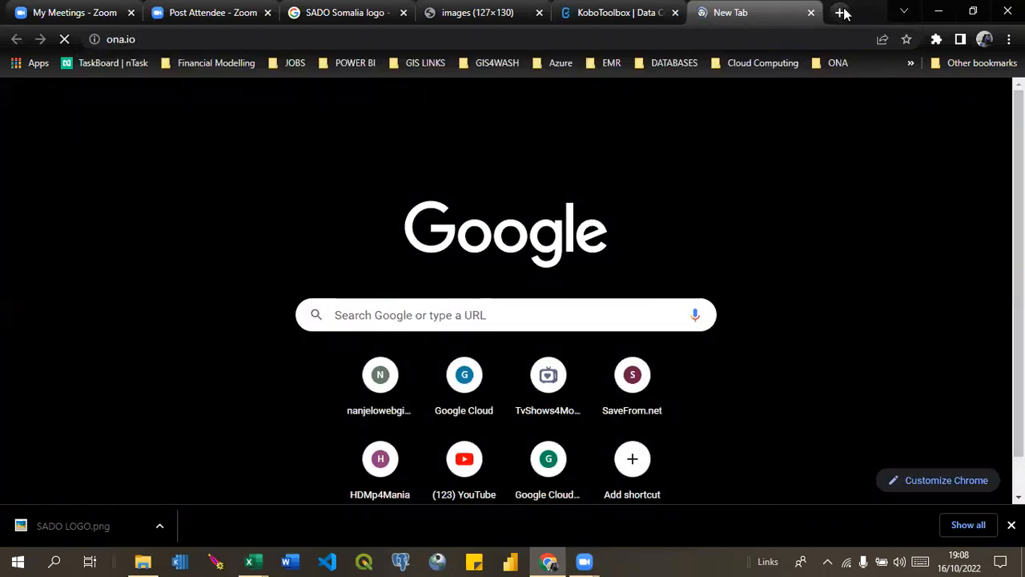
Open the SurveyCTO website, surveycto.com, in another new browser tab.
{"action": "left_click", "coordinate": [839, 12]}
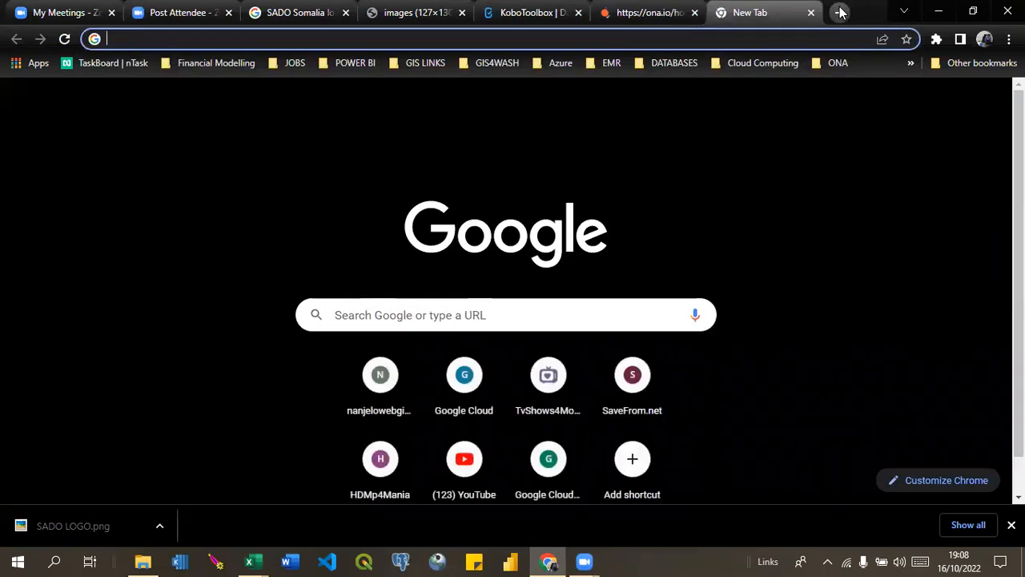
{"action": "type", "text": "SURVE"}
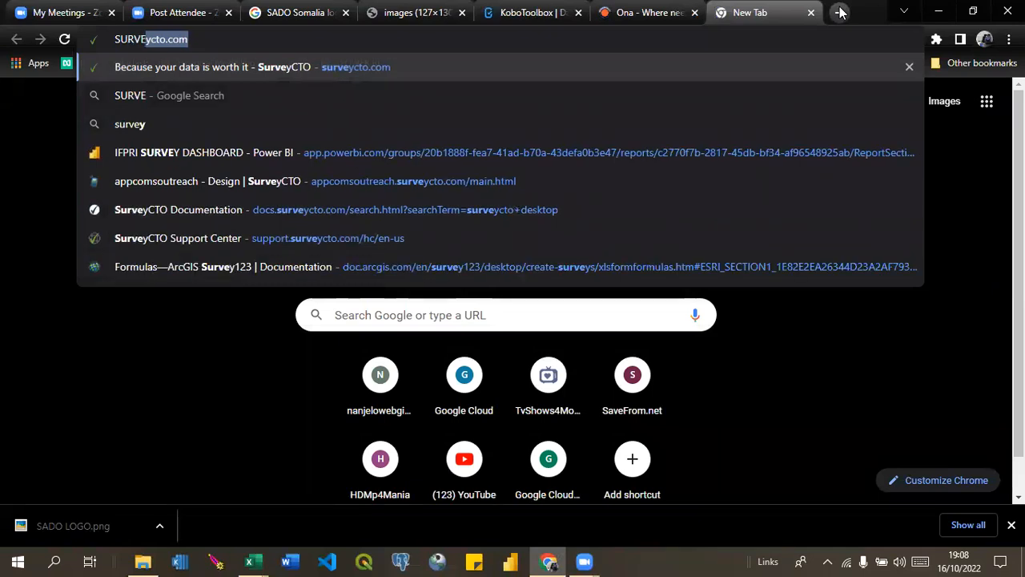
{"action": "key", "text": "Return"}
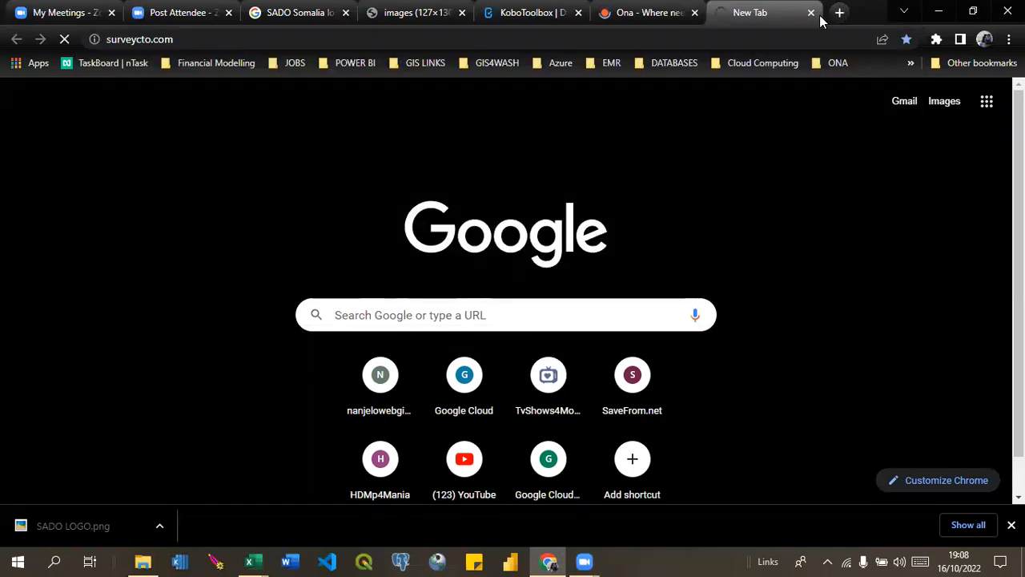
{"action": "mouse_move", "coordinate": [684, 13]}
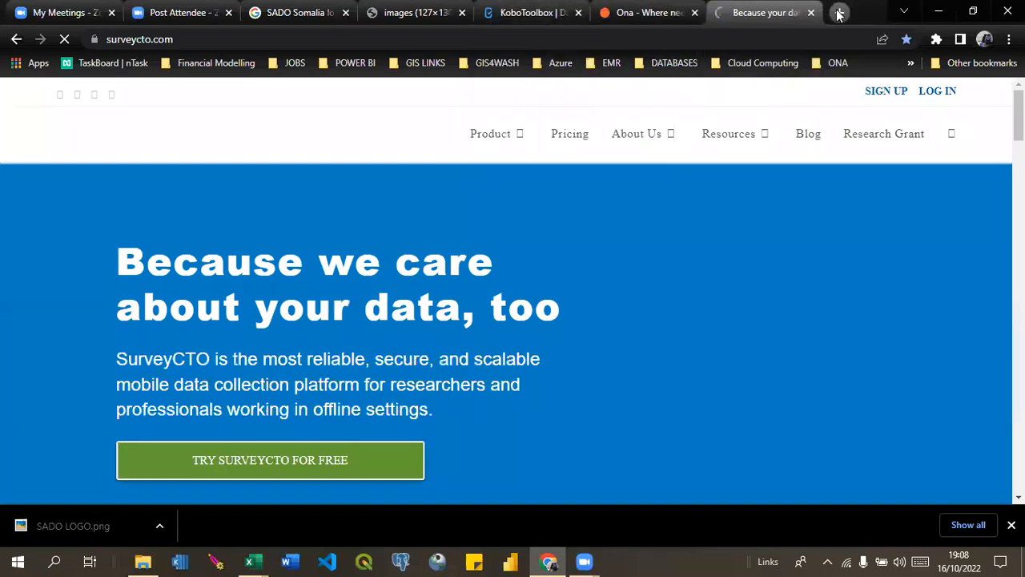
Search Google for "odk central" in a new browser tab.
{"action": "left_click", "coordinate": [838, 14]}
{"action": "type", "text": "ODK CE"}
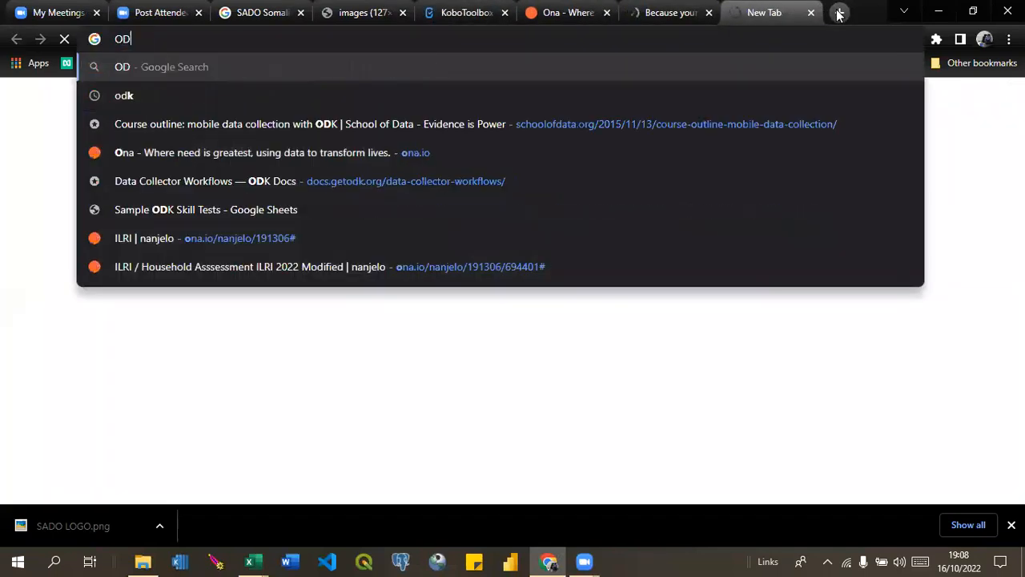
{"action": "key", "text": "BackSpace"}
{"action": "key", "text": "BackSpace"}
{"action": "key", "text": "BackSpace"}
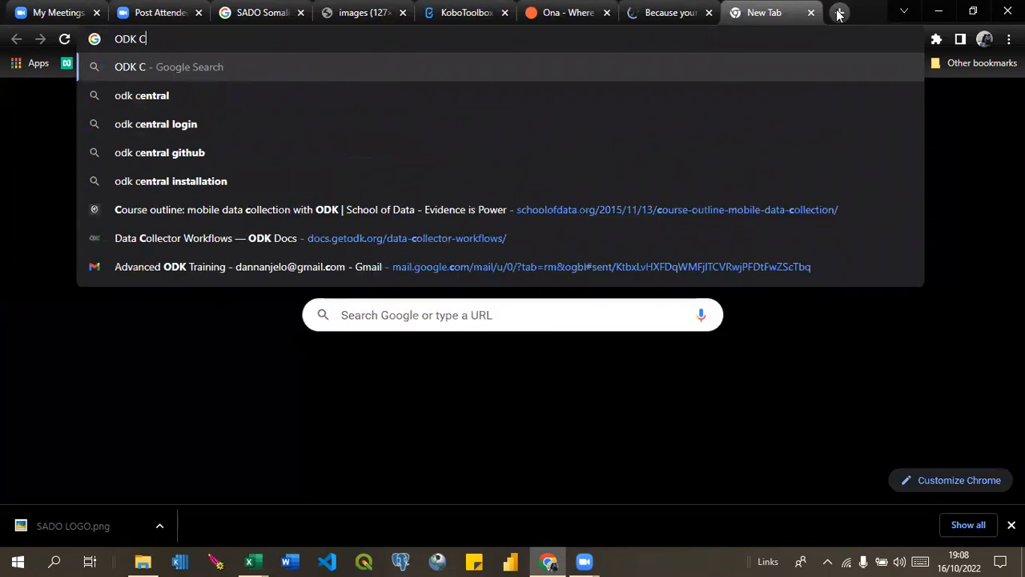
{"action": "type", "text": "CENTRAL"}
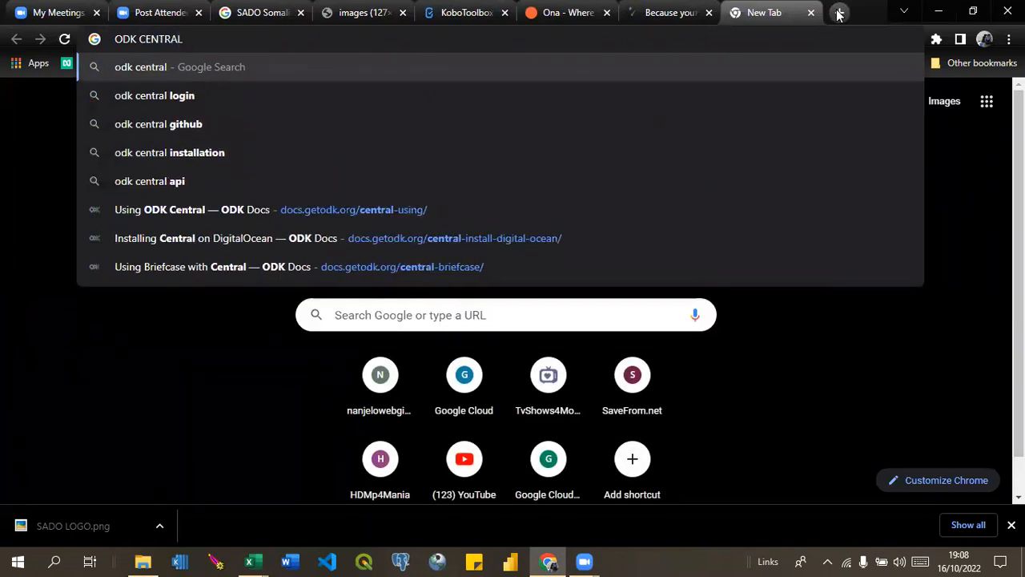
{"action": "key", "text": "Return"}
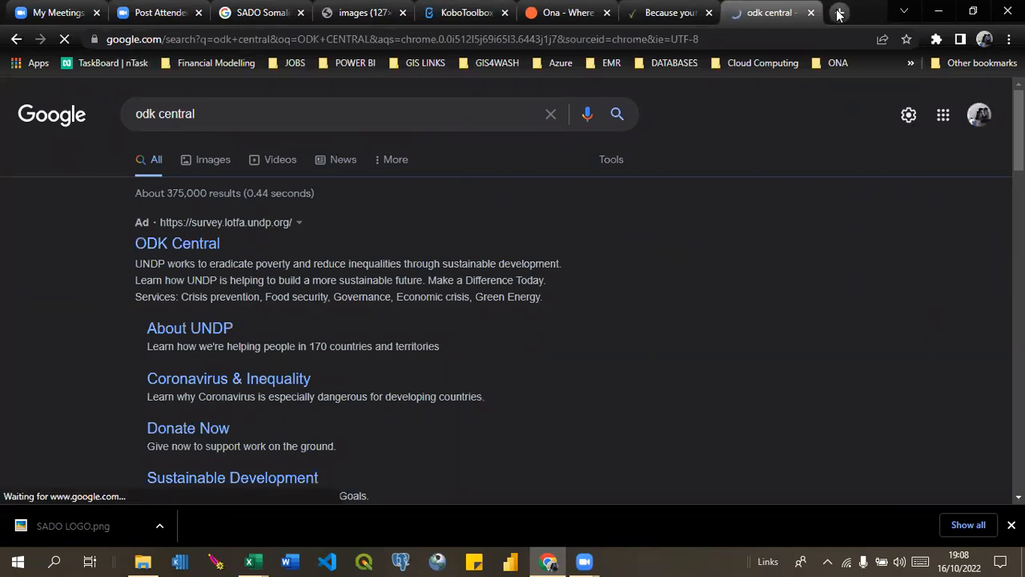
Open the login page on the SurveyCTO site and return to the Ona website.
{"action": "left_click", "coordinate": [672, 12]}
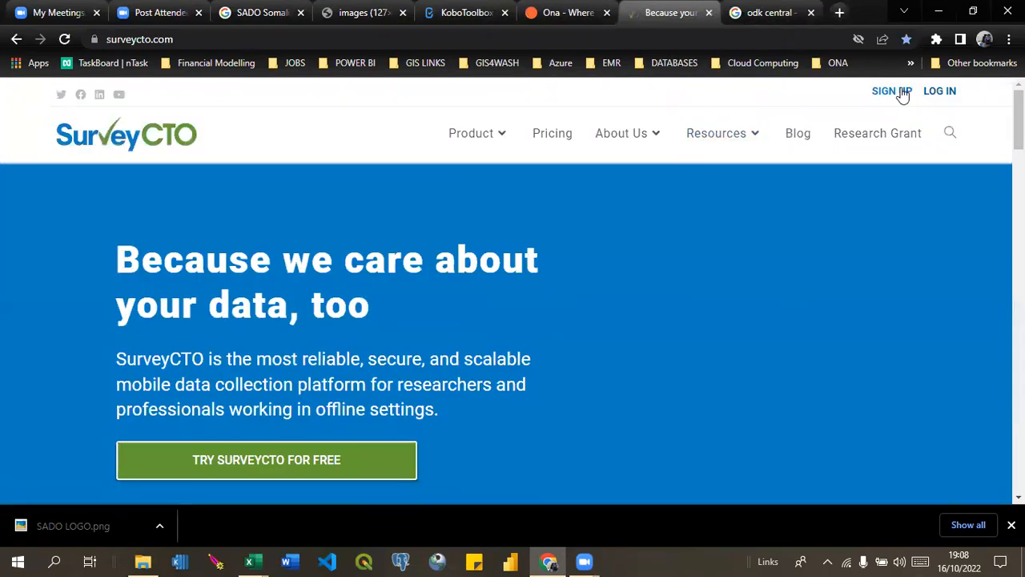
{"action": "left_click", "coordinate": [934, 97]}
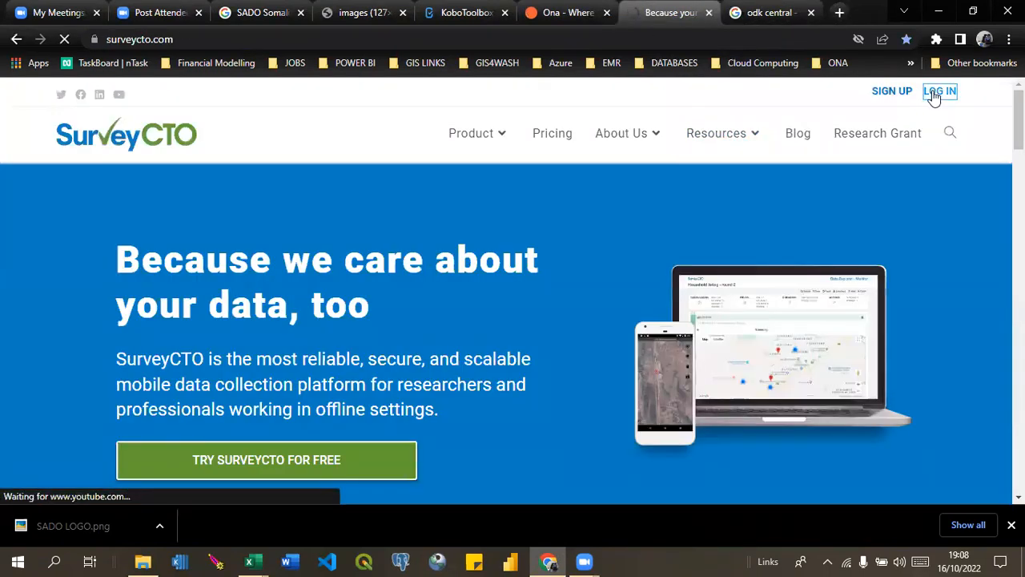
{"action": "left_click", "coordinate": [578, 12]}
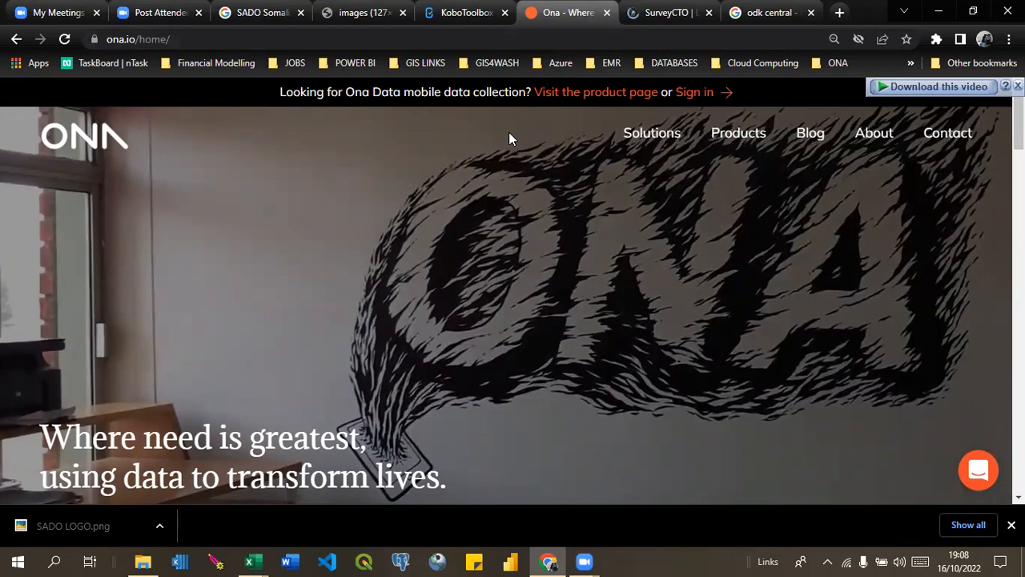
On KoboToolbox, view the account registration form for Researchers, Aid Workers & Everyone Else, and open that instance's login page.
{"action": "left_click", "coordinate": [460, 6]}
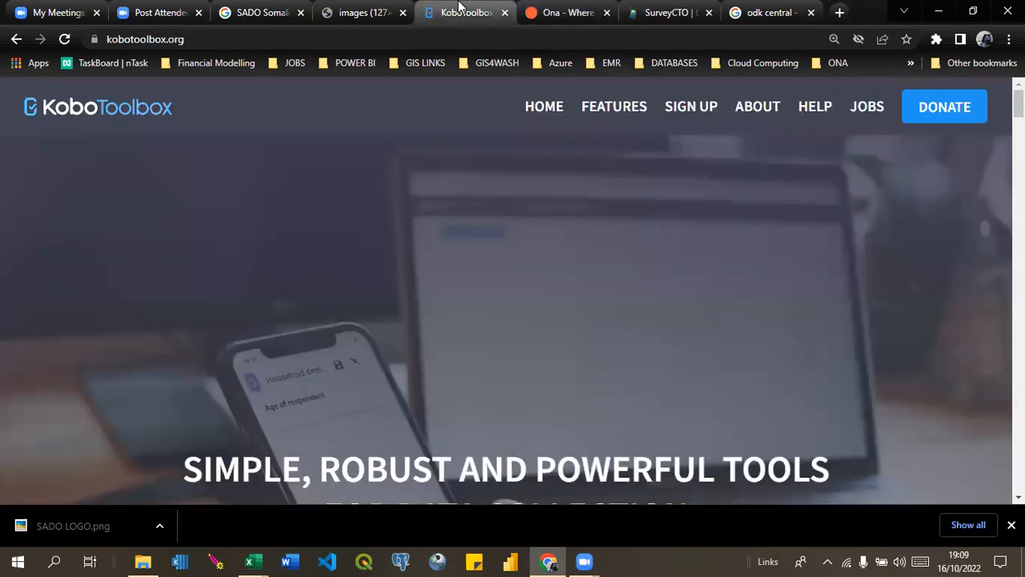
{"action": "left_click", "coordinate": [691, 109]}
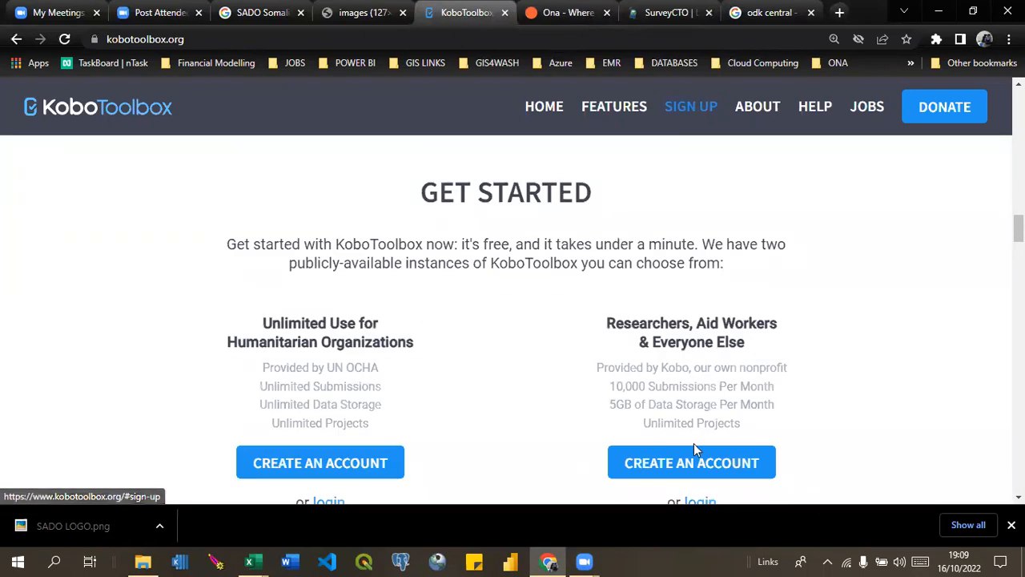
{"action": "left_click", "coordinate": [681, 469]}
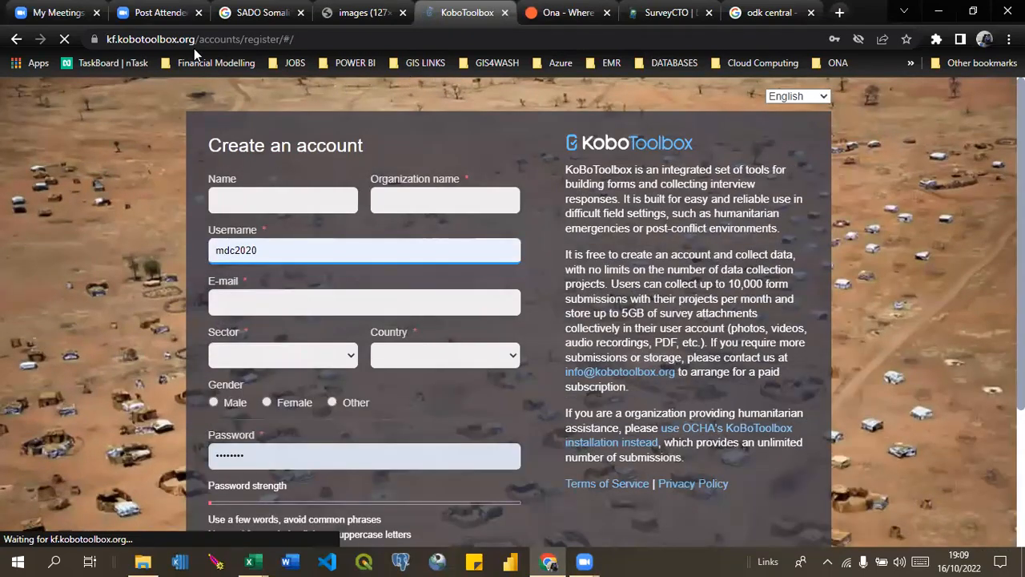
{"action": "left_click", "coordinate": [16, 39]}
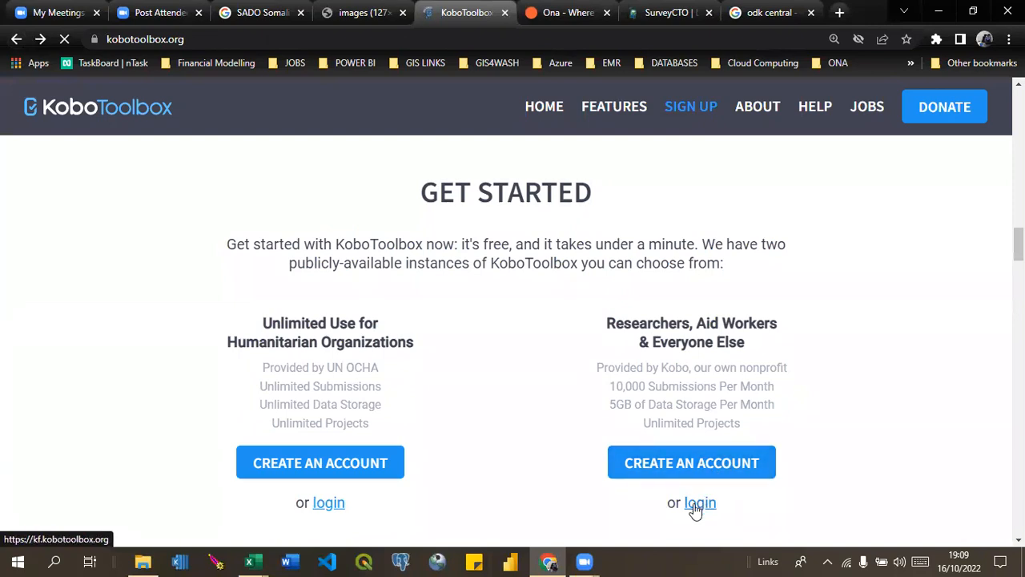
{"action": "left_click", "coordinate": [695, 504]}
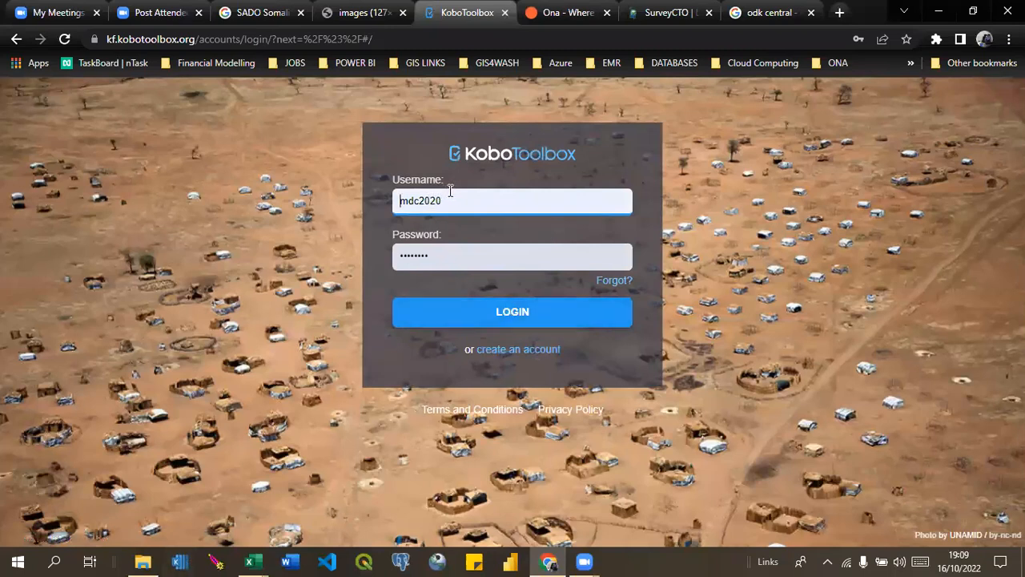
Log in to KoboToolbox with the account credentials already filled in.
{"action": "left_click", "coordinate": [453, 312]}
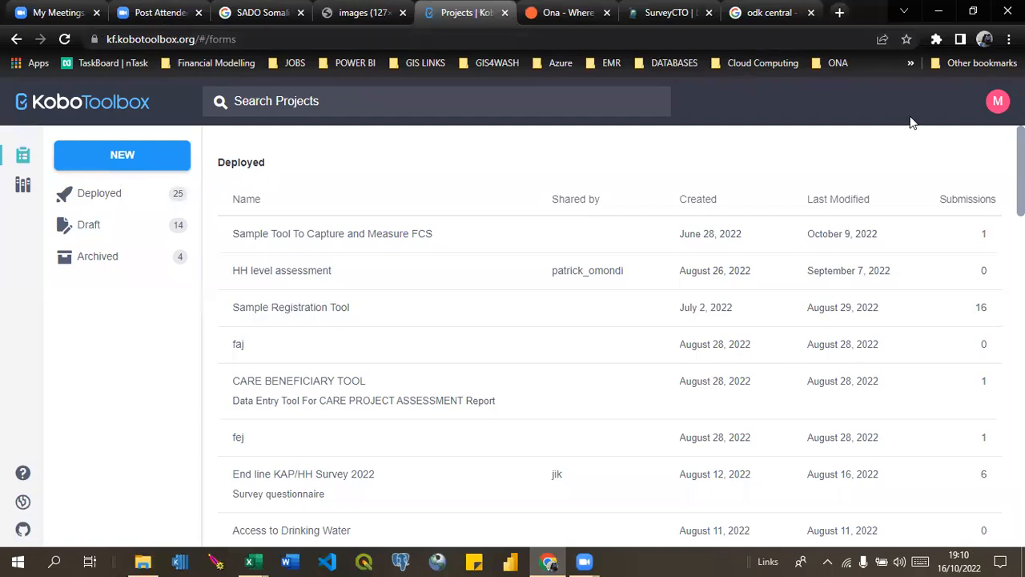
Open the larger "Training on Advanced Data Management..." Word document from the Slides & Notes folder and return to the browser.
{"action": "left_click", "coordinate": [249, 561]}
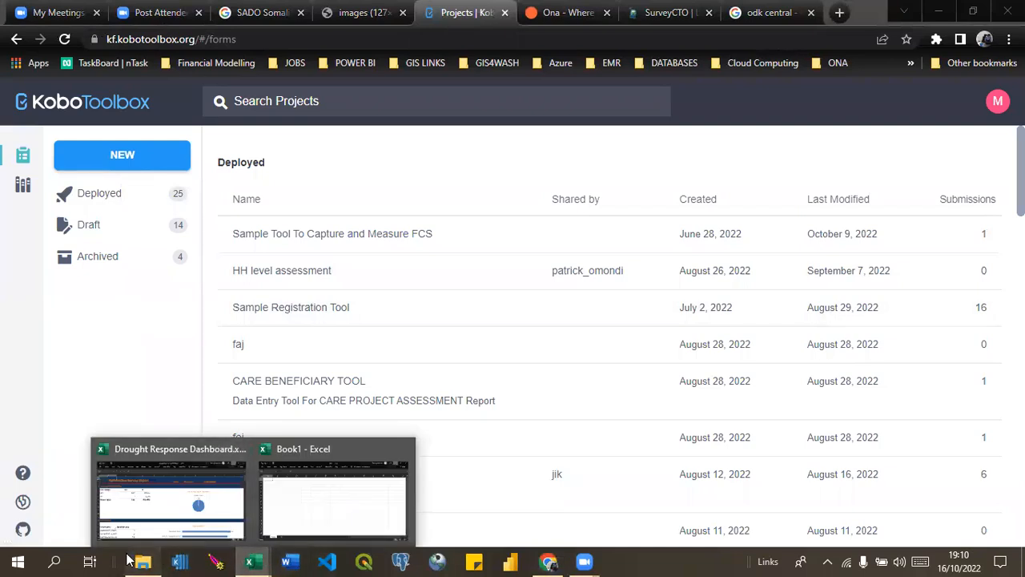
{"action": "left_click", "coordinate": [151, 559]}
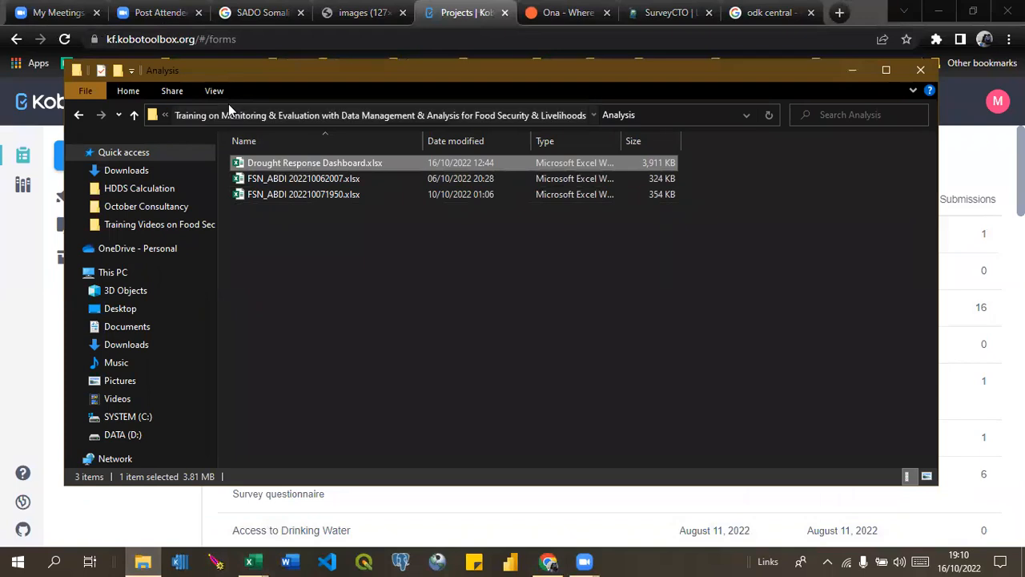
{"action": "left_click", "coordinate": [171, 115]}
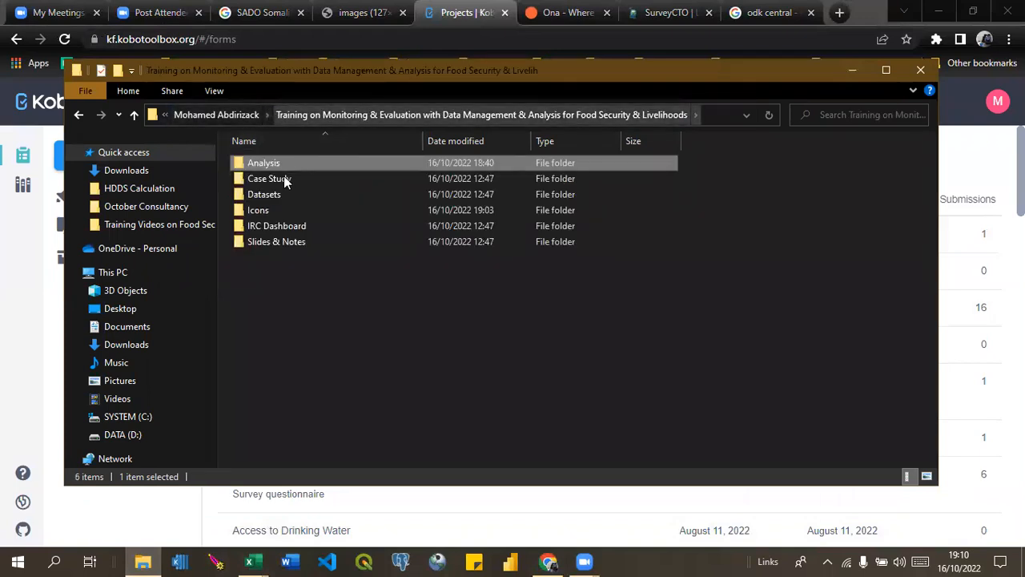
{"action": "left_click", "coordinate": [444, 114]}
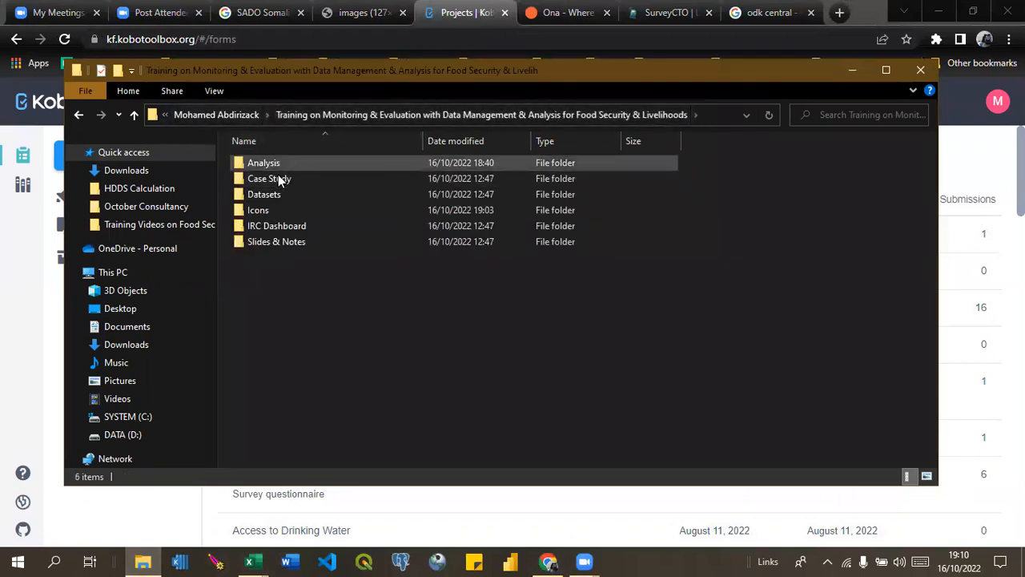
{"action": "double_click", "coordinate": [285, 241]}
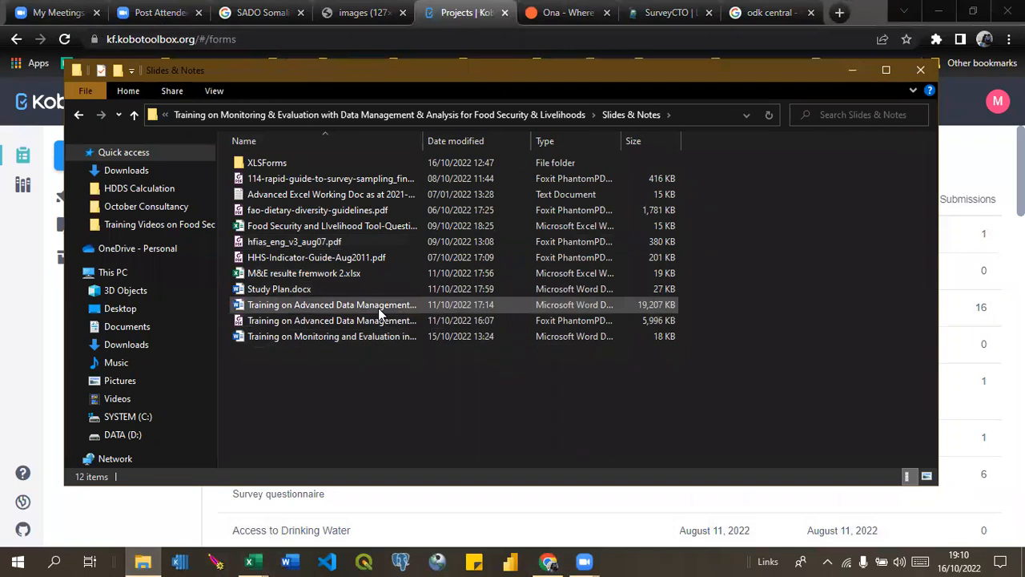
{"action": "left_click", "coordinate": [380, 313]}
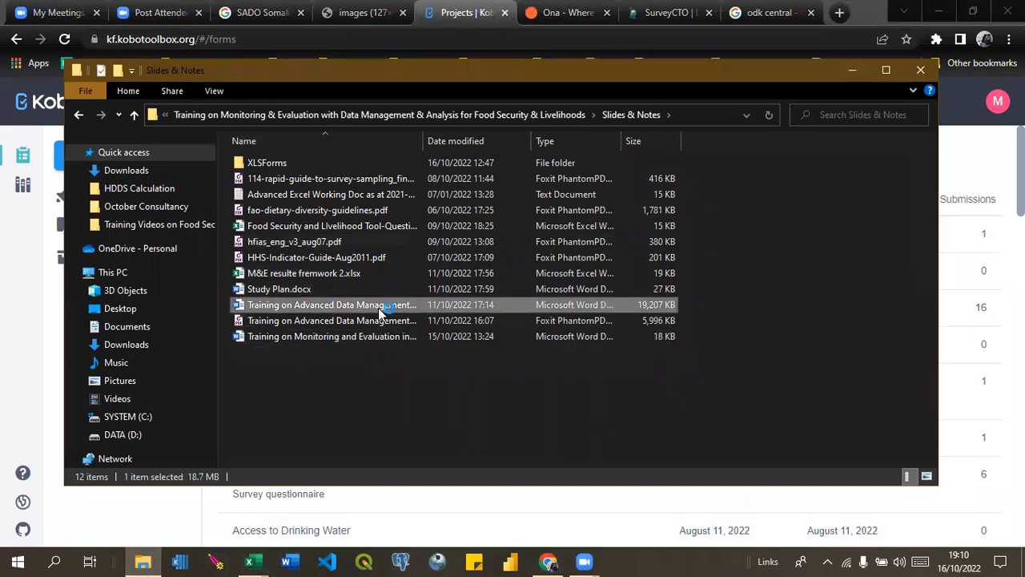
{"action": "left_click", "coordinate": [851, 70]}
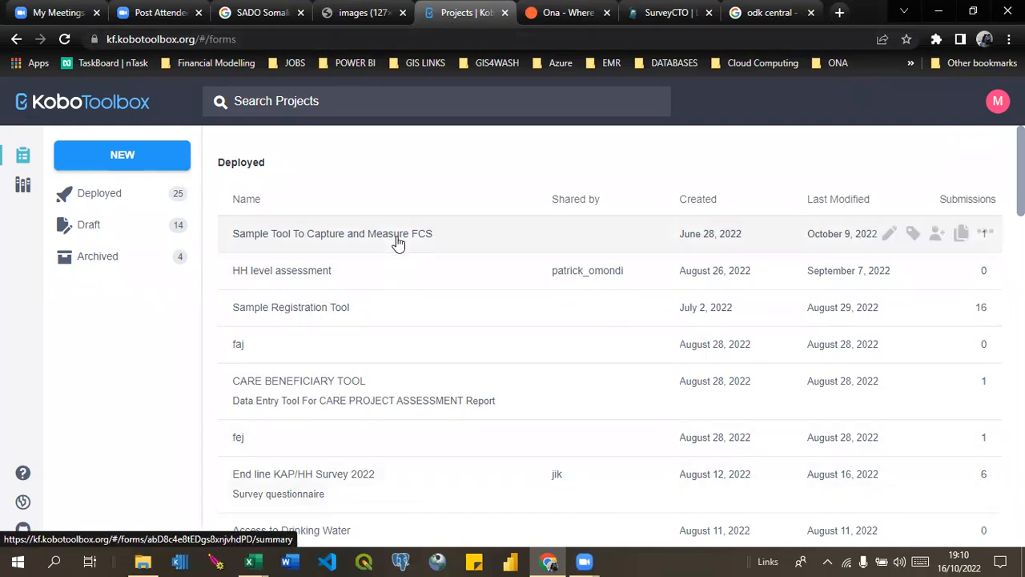
Open a new blank browser tab and return to the KoboToolbox projects list.
{"action": "left_click", "coordinate": [840, 14]}
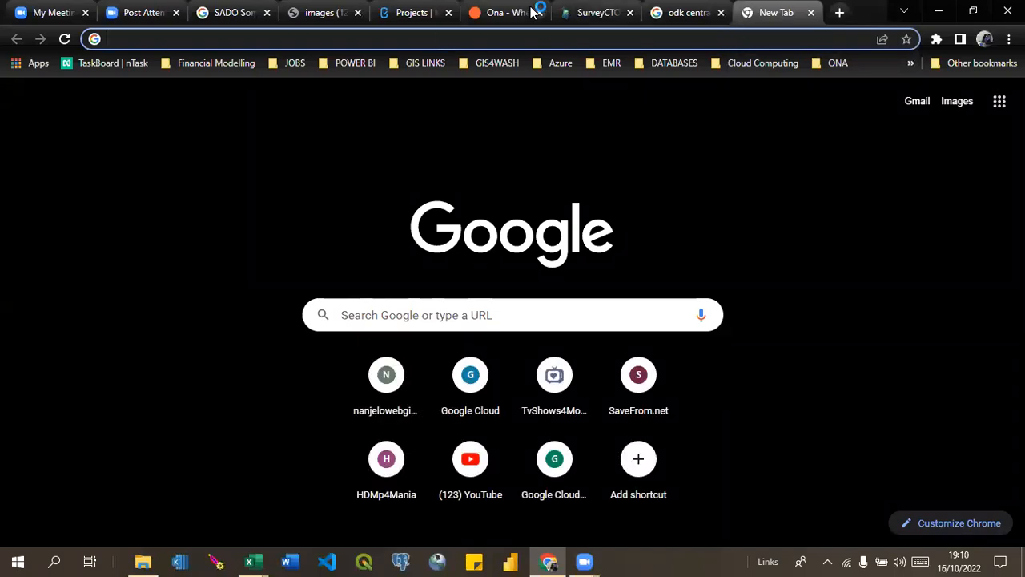
{"action": "left_click", "coordinate": [501, 13]}
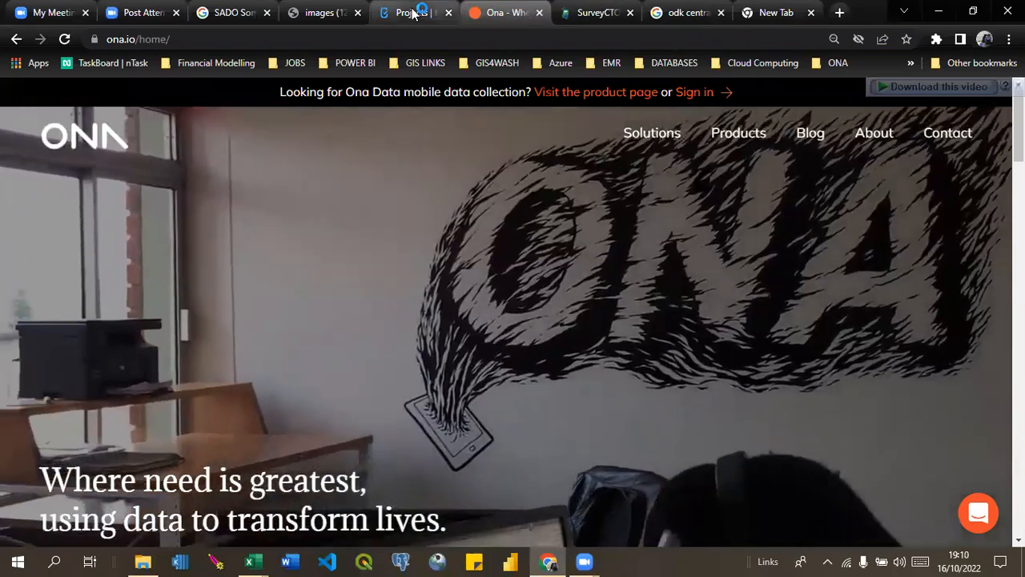
{"action": "left_click", "coordinate": [412, 12]}
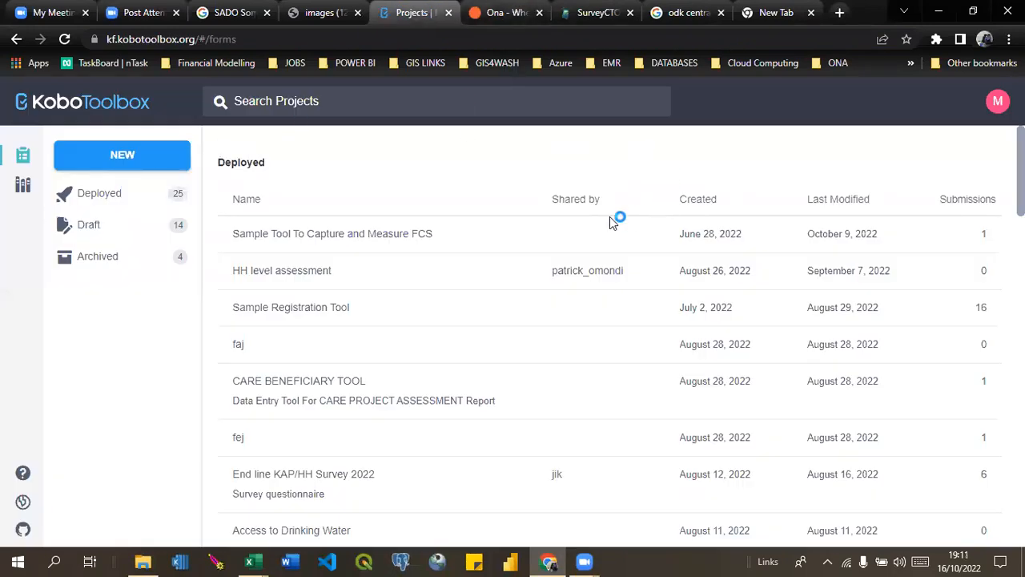
Open the deployed project "Sample Tool To Capture and Measure FCS" in KoboToolbox.
{"action": "left_click", "coordinate": [332, 237]}
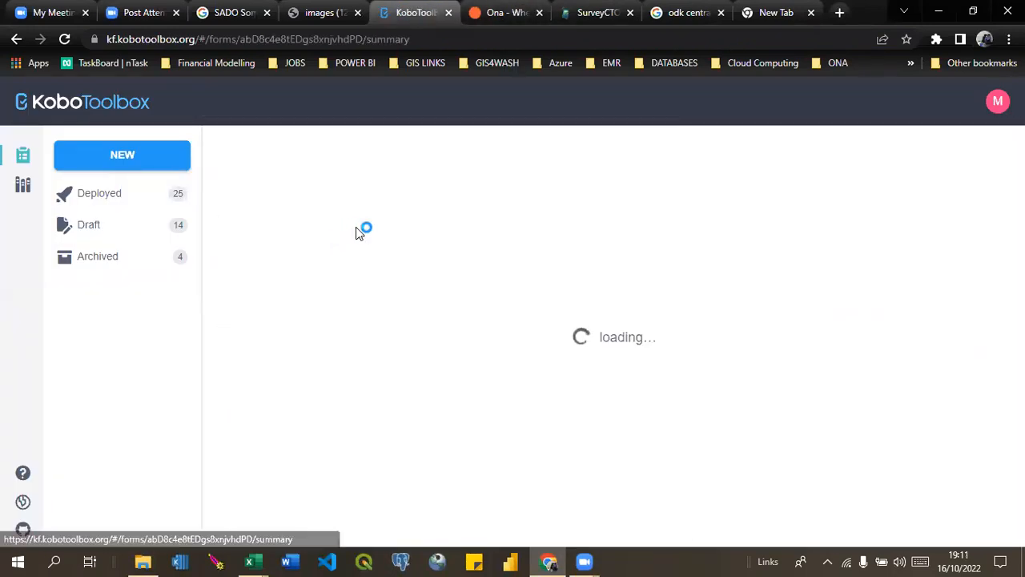
{"action": "left_click", "coordinate": [16, 40]}
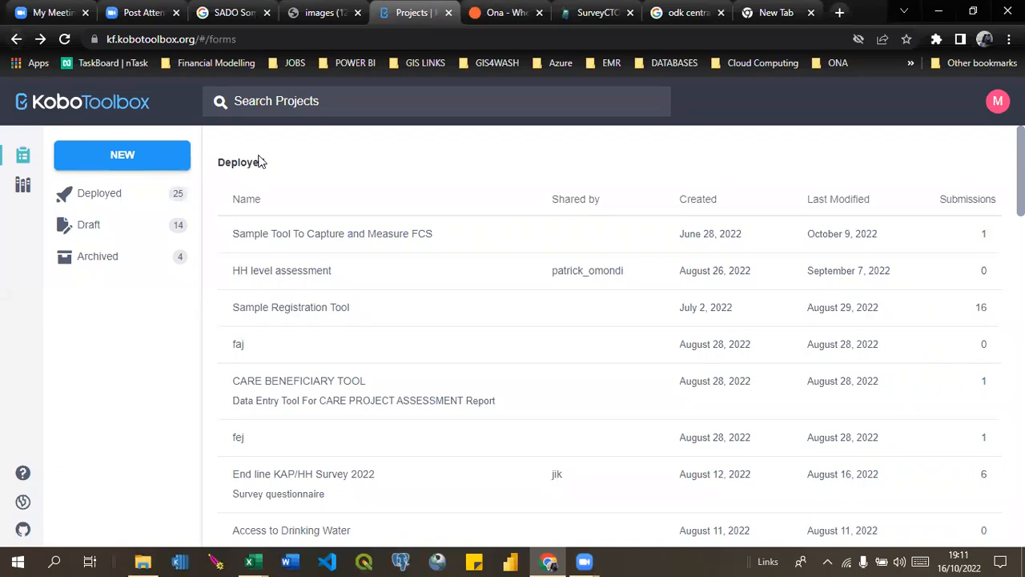
{"action": "left_click", "coordinate": [278, 240]}
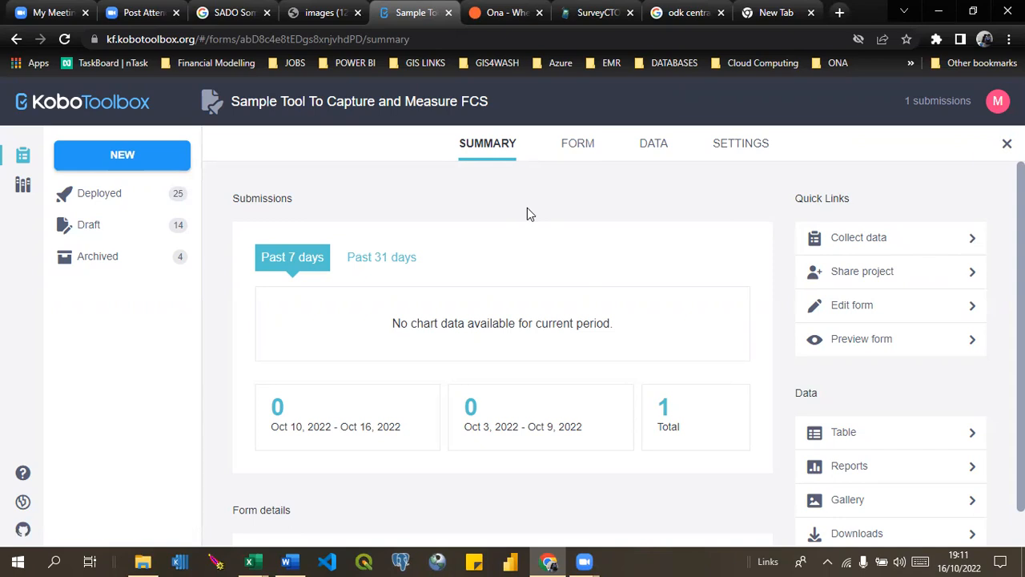
In the project's settings, examine the new REST service form without registering a service, and view the Sharing options.
{"action": "left_click", "coordinate": [737, 151]}
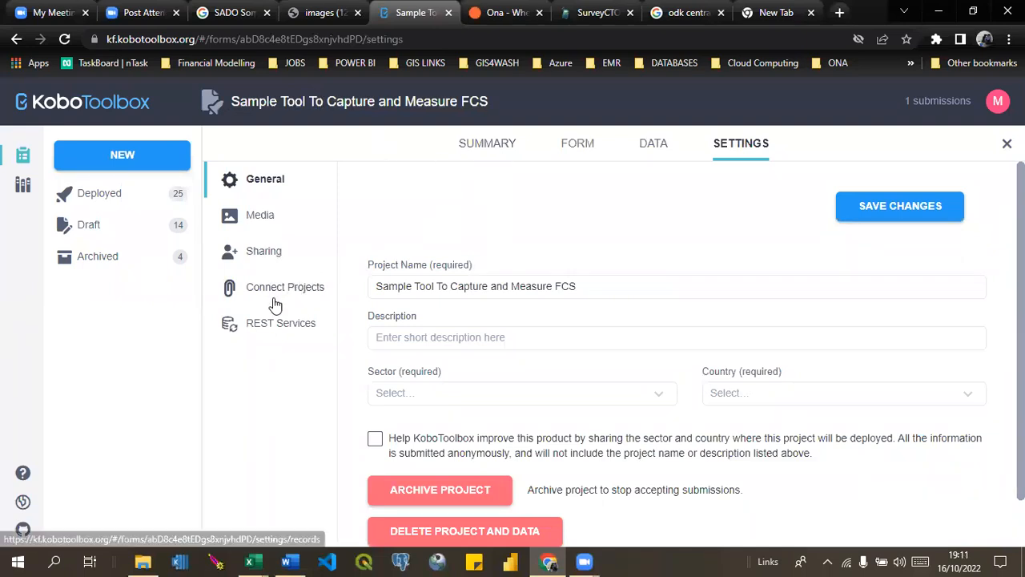
{"action": "left_click", "coordinate": [248, 327]}
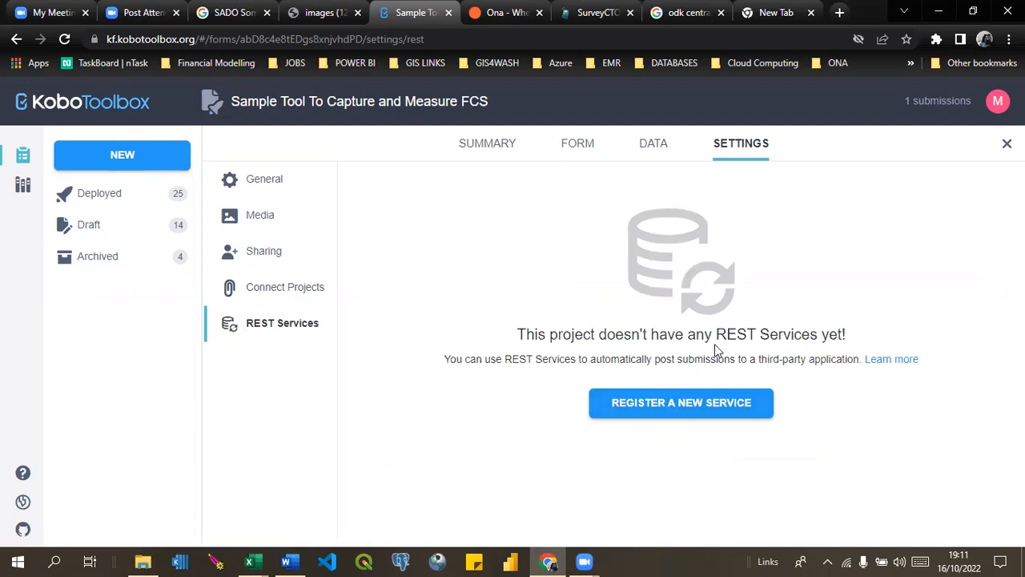
{"action": "left_click", "coordinate": [659, 404]}
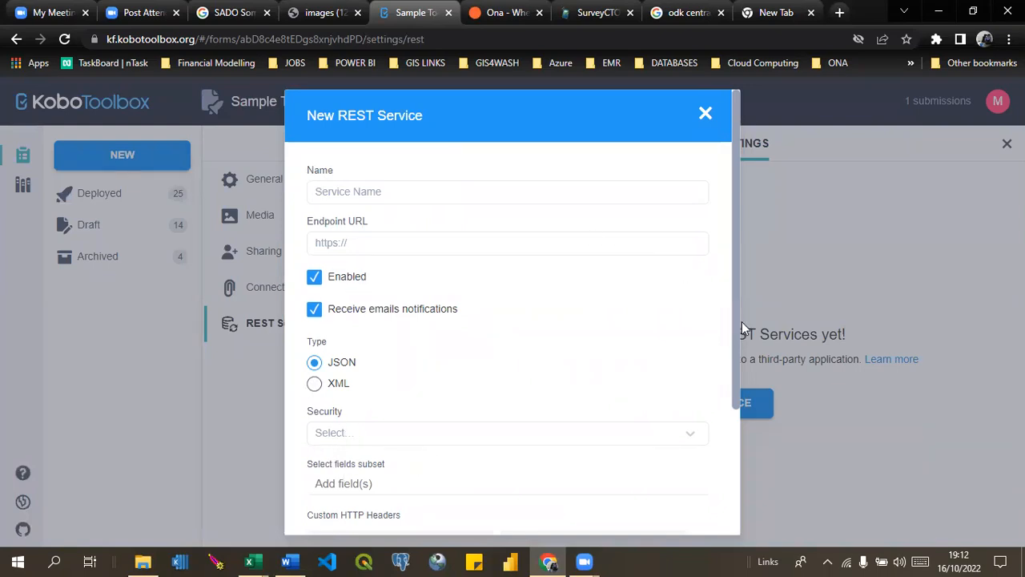
{"action": "left_click_drag", "start_coordinate": [735, 318], "coordinate": [737, 387]}
{"action": "left_click_drag", "start_coordinate": [733, 420], "coordinate": [738, 227]}
{"action": "left_click", "coordinate": [705, 113]}
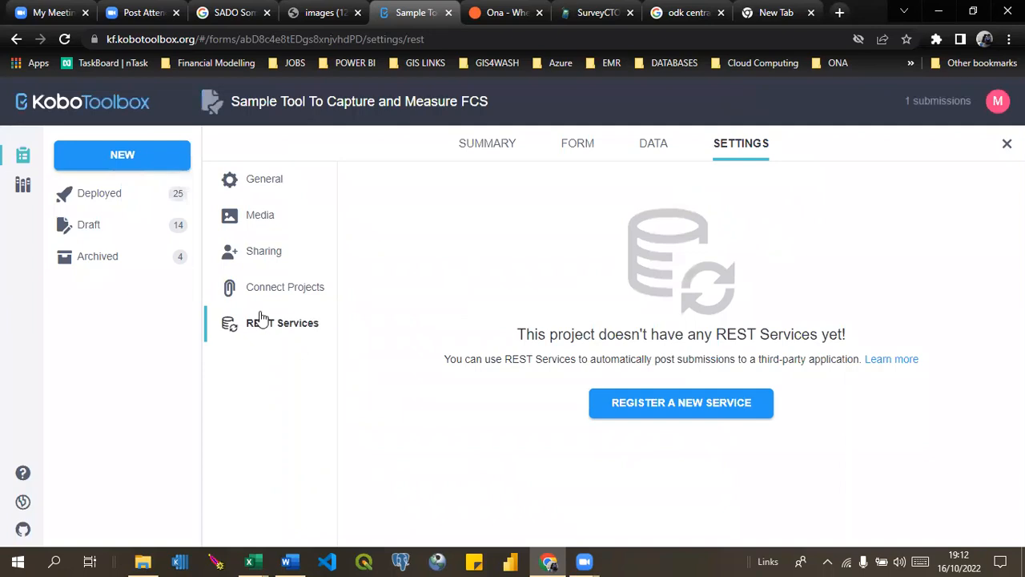
{"action": "left_click", "coordinate": [247, 254]}
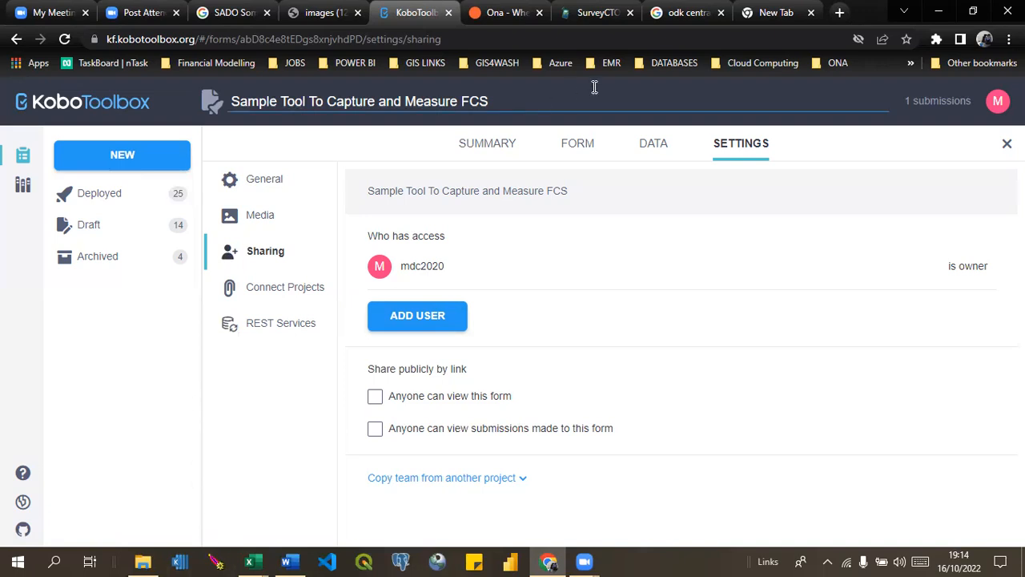
Switch to the training manual in Word, enable editing and show the Navigation pane.
{"action": "left_click", "coordinate": [756, 9]}
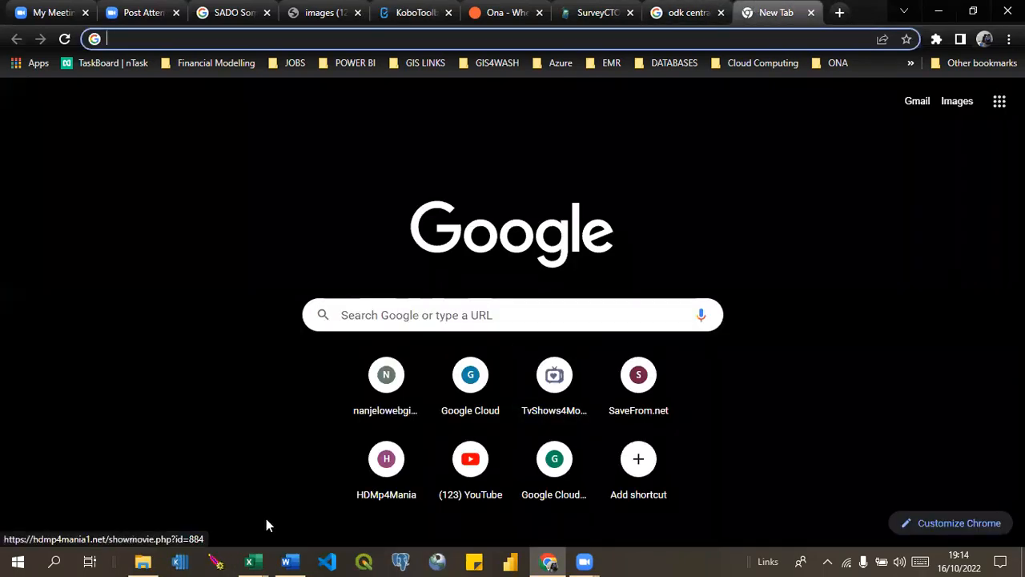
{"action": "left_click", "coordinate": [289, 561]}
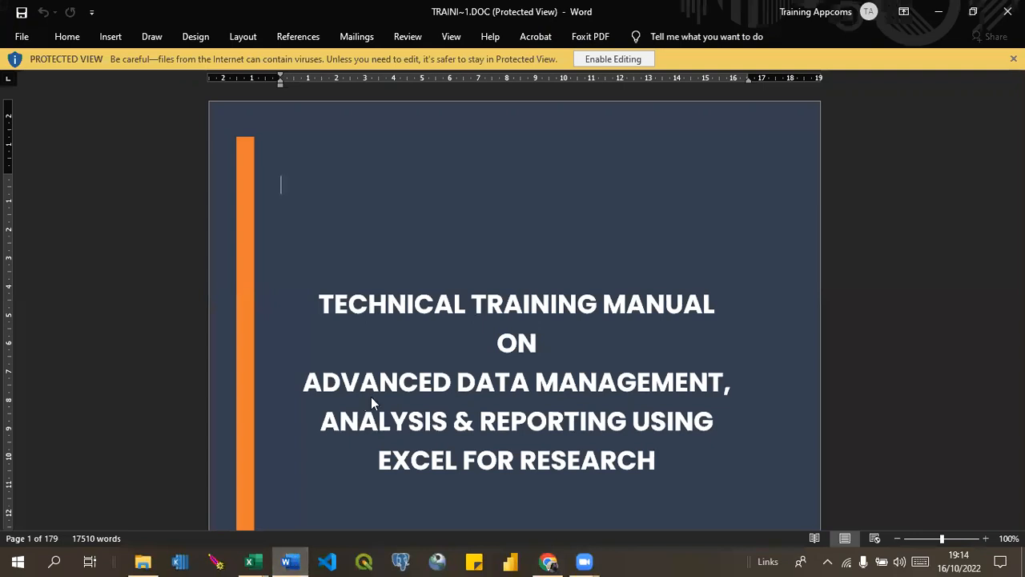
{"action": "left_click", "coordinate": [612, 61]}
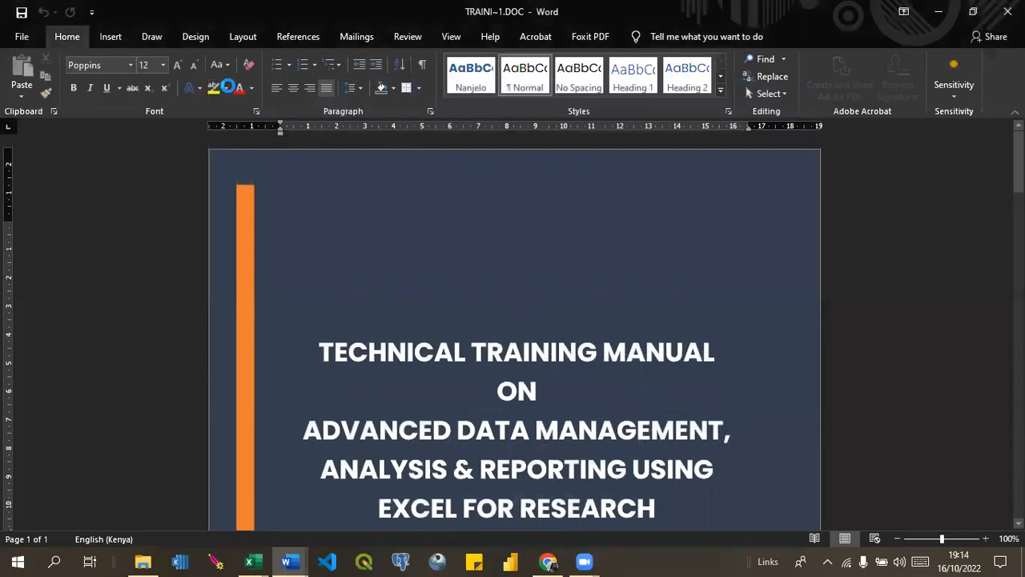
{"action": "left_click", "coordinate": [451, 37]}
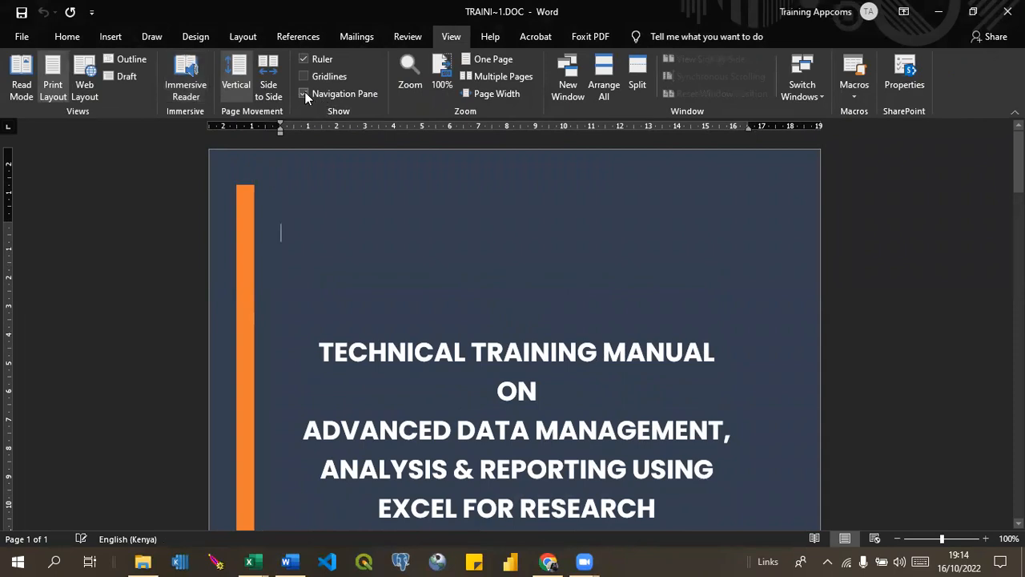
{"action": "left_click", "coordinate": [305, 93]}
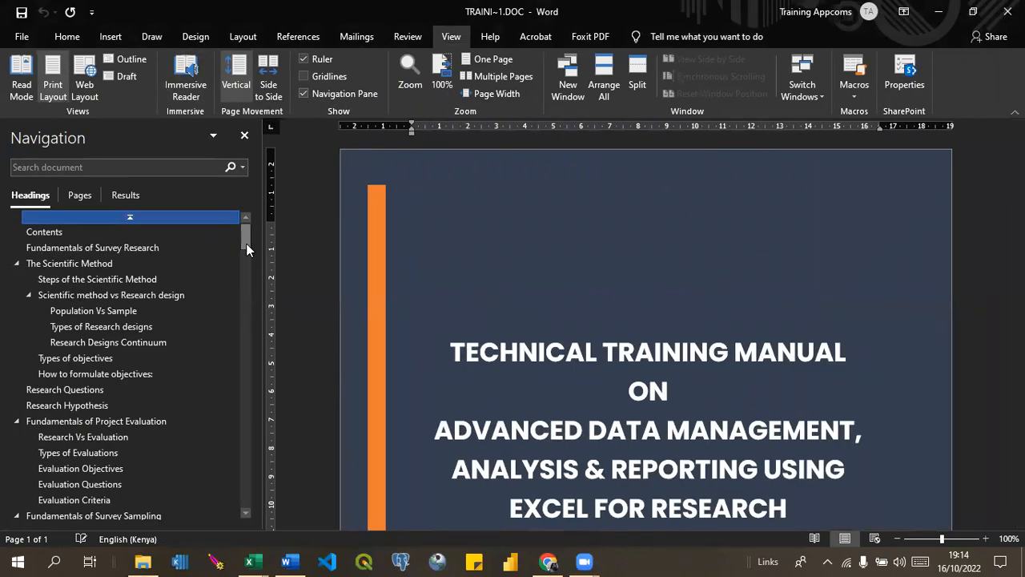
Copy the address kc.kobotoolbox.org/api/v1/data from the manual's "Connect to Kobotoolbox" section and load it in the blank browser tab.
{"action": "left_click_drag", "start_coordinate": [246, 244], "coordinate": [249, 308]}
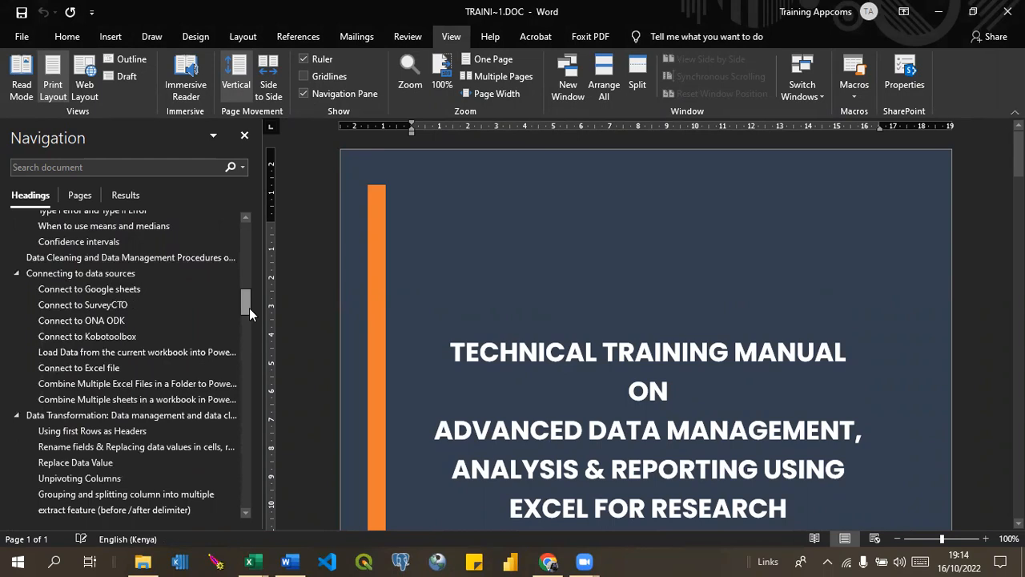
{"action": "left_click", "coordinate": [115, 336]}
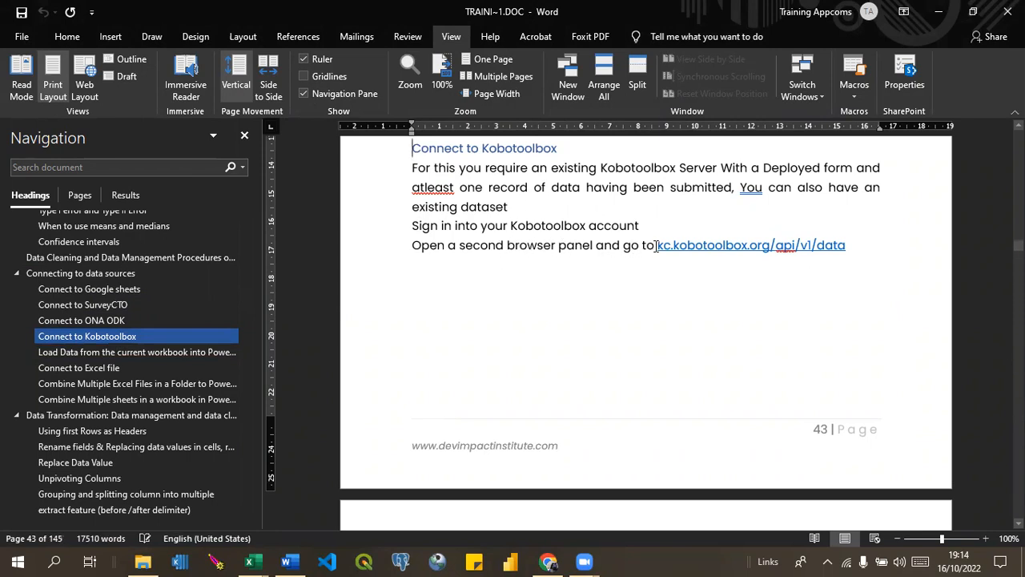
{"action": "left_click_drag", "start_coordinate": [645, 247], "coordinate": [846, 246]}
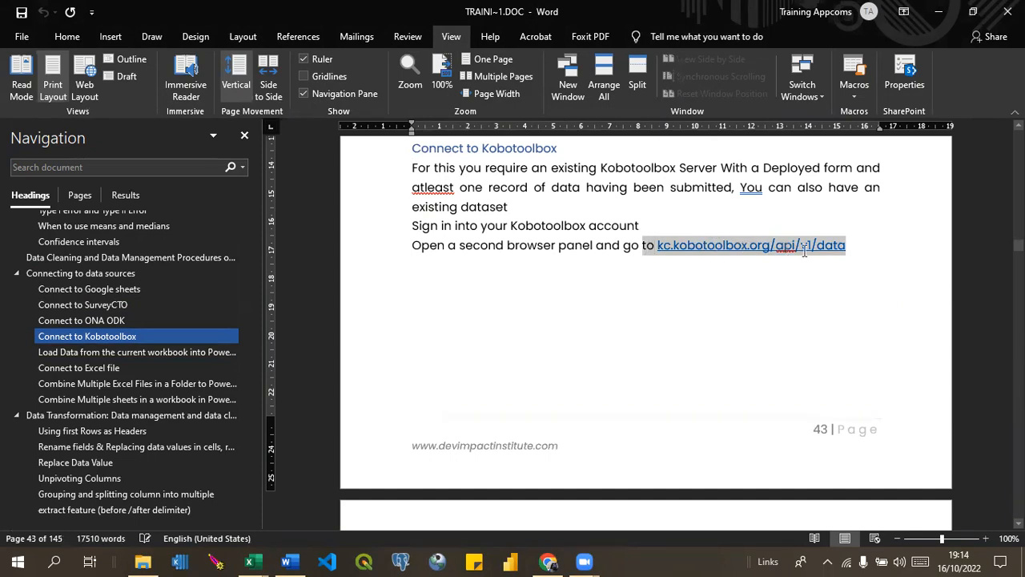
{"action": "left_click", "coordinate": [851, 260]}
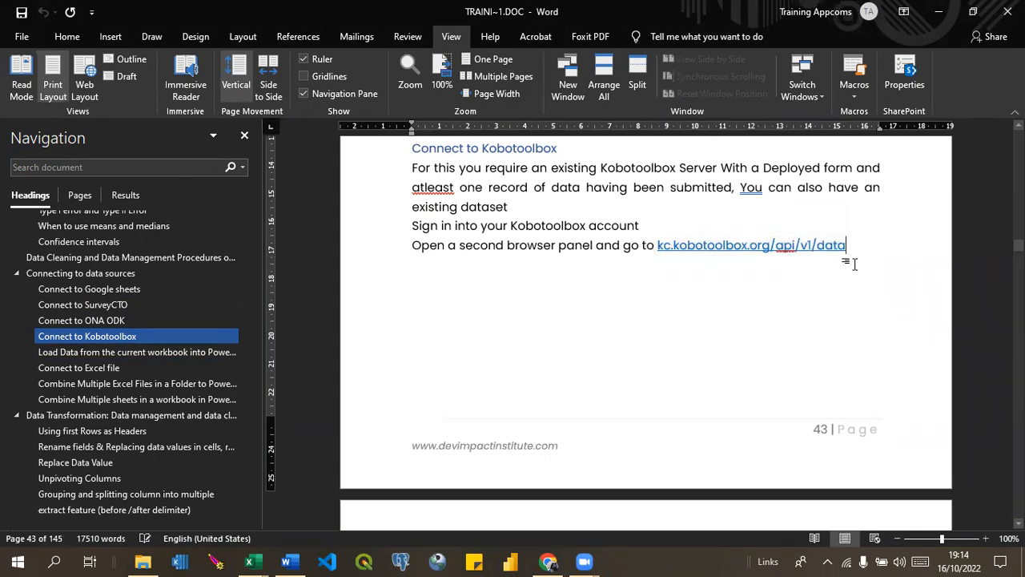
{"action": "left_click_drag", "start_coordinate": [833, 241], "coordinate": [659, 238]}
{"action": "key", "text": "ctrl+c"}
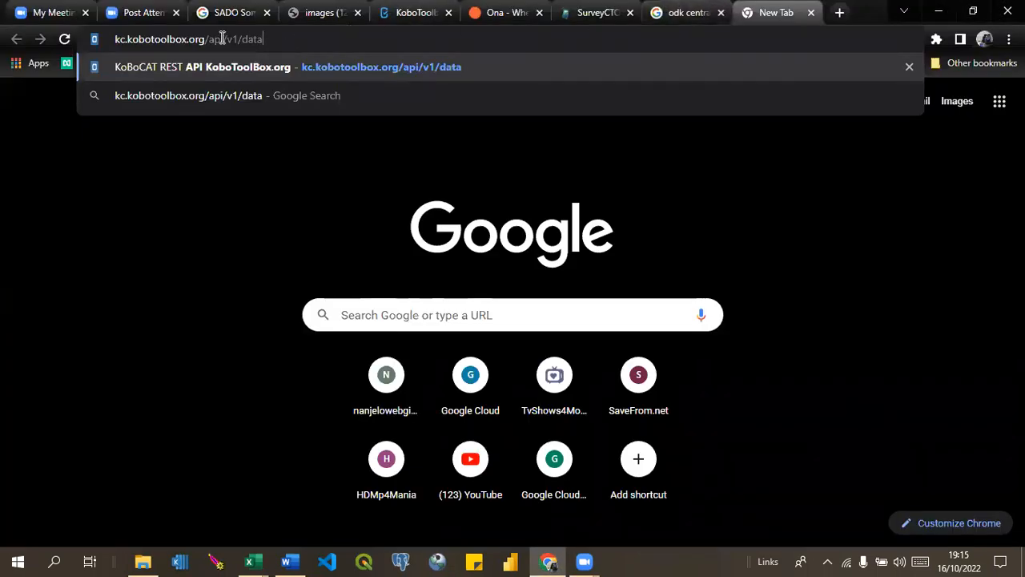
{"action": "key", "text": "Return"}
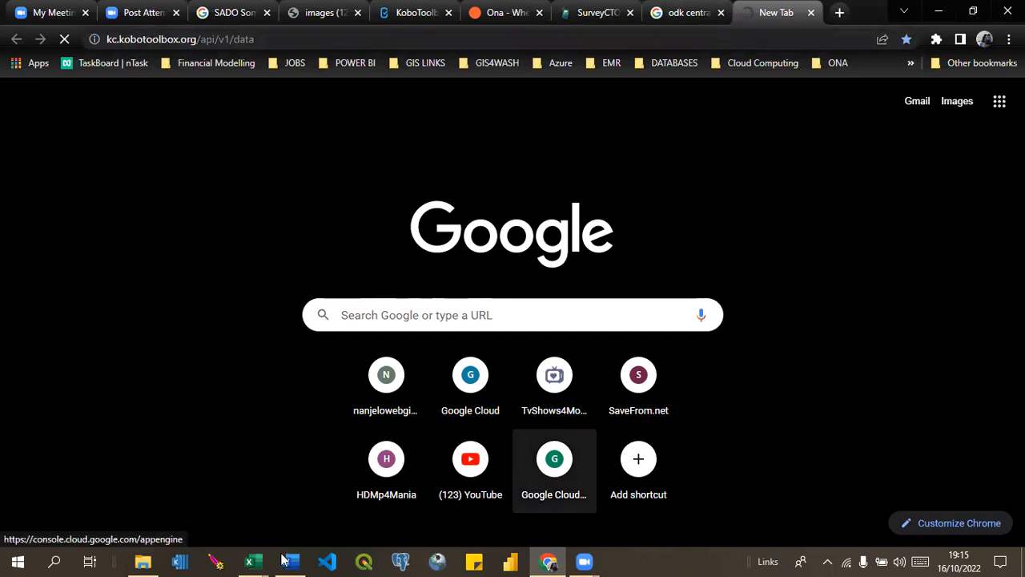
Return to the Word manual and review the "Connect to Kobotoolbox" instructions and the Data List screenshot on the following page.
{"action": "mouse_move", "coordinate": [286, 560]}
{"action": "left_click", "coordinate": [299, 517]}
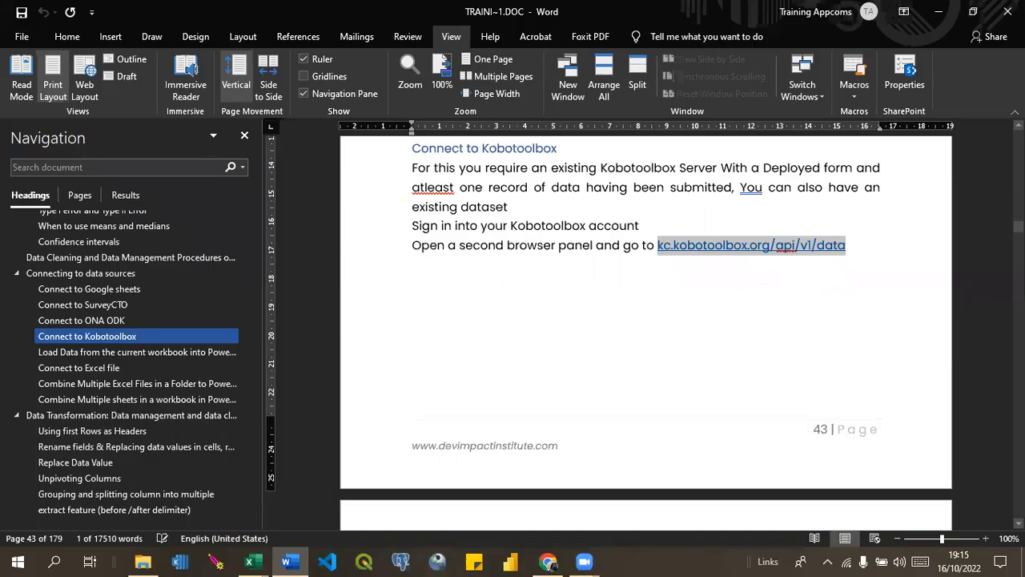
{"action": "scroll", "coordinate": [646, 332], "scroll_direction": "down", "scroll_amount": 5}
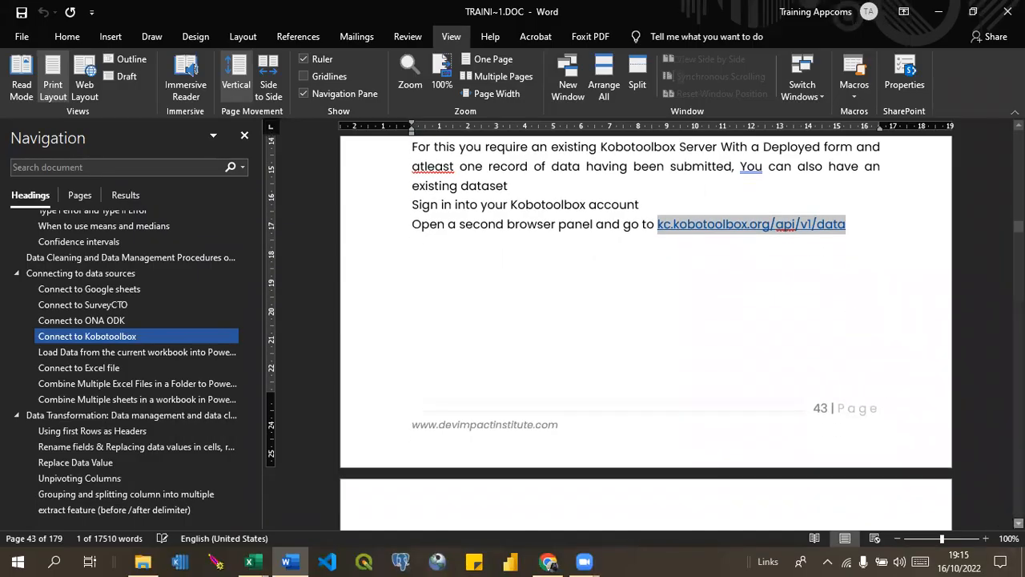
{"action": "scroll", "coordinate": [646, 332], "scroll_direction": "down", "scroll_amount": 2}
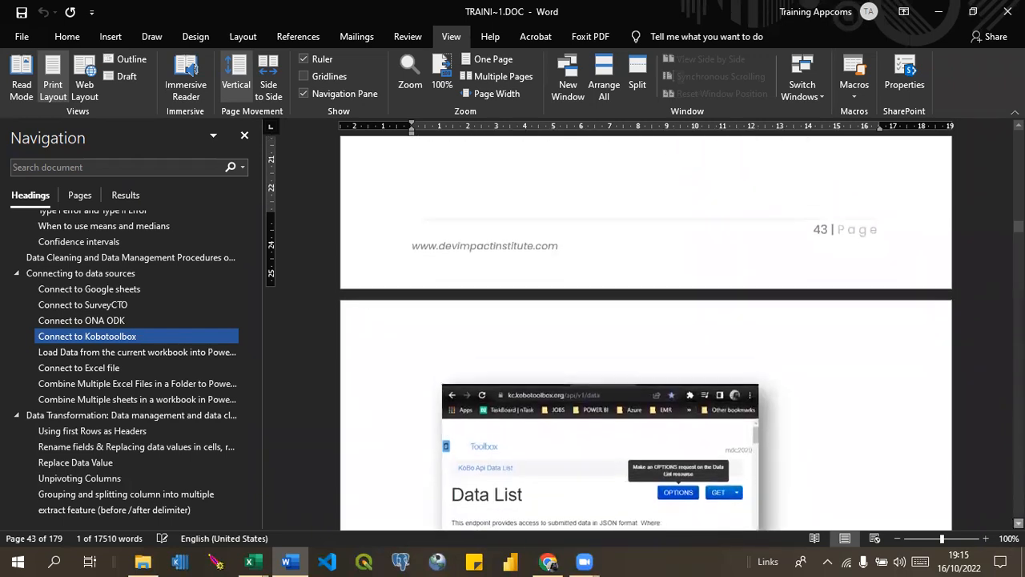
{"action": "scroll", "coordinate": [645, 333], "scroll_direction": "up", "scroll_amount": 4}
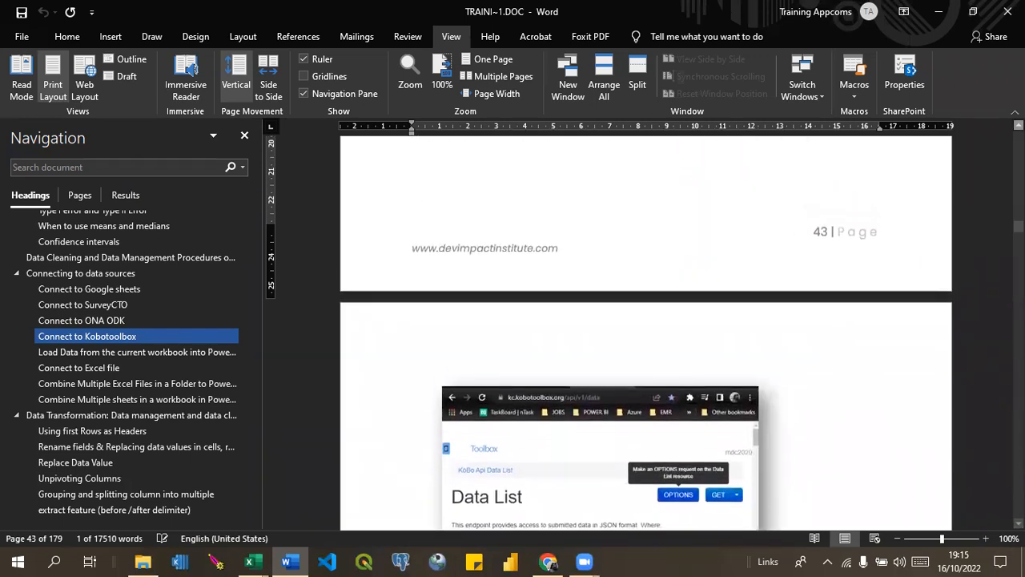
{"action": "scroll", "coordinate": [683, 213], "scroll_direction": "up", "scroll_amount": 2}
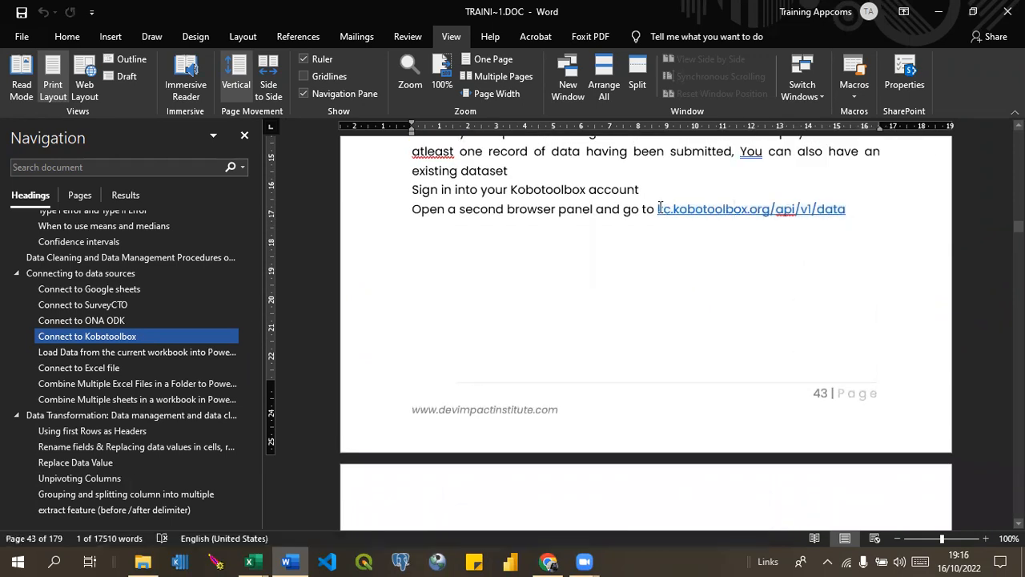
Paste a second copy of the address kc.kobotoolbox.org/api/v1/data on a new line below the "Open a second browser panel" instruction.
{"action": "left_click_drag", "start_coordinate": [658, 210], "coordinate": [696, 210]}
{"action": "left_click", "coordinate": [499, 256]}
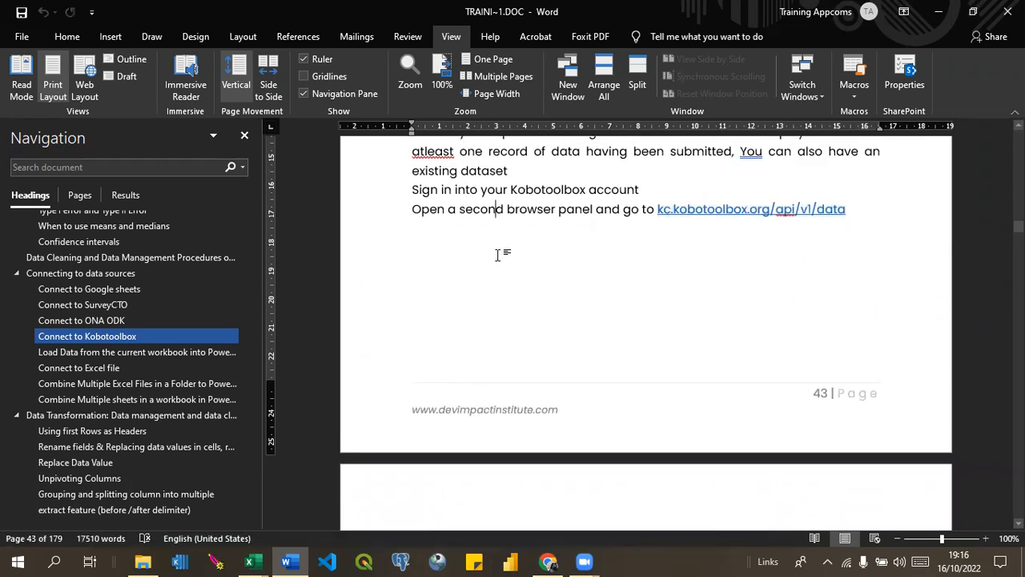
{"action": "key", "text": "Return"}
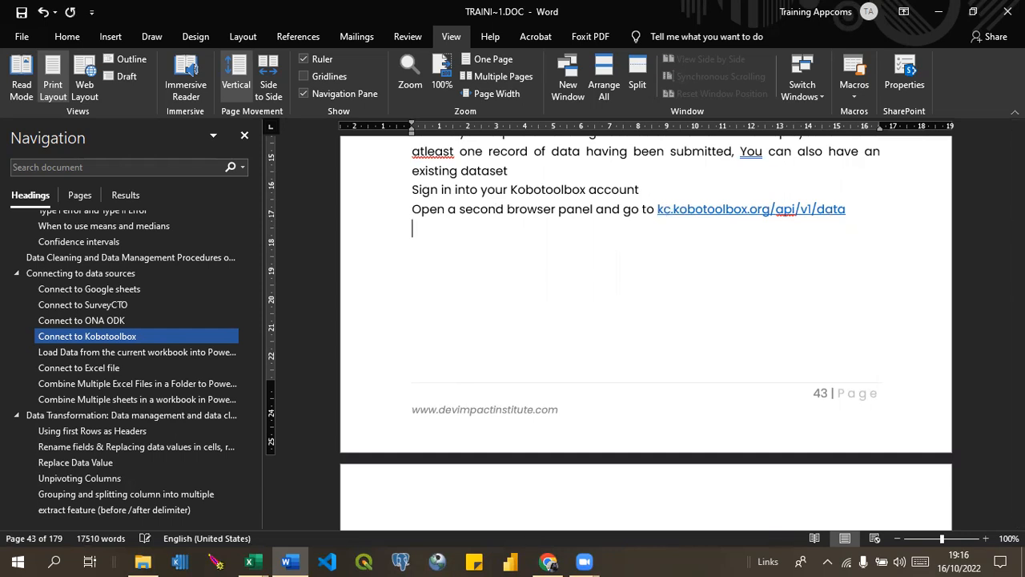
{"action": "key", "text": "ctrl+v"}
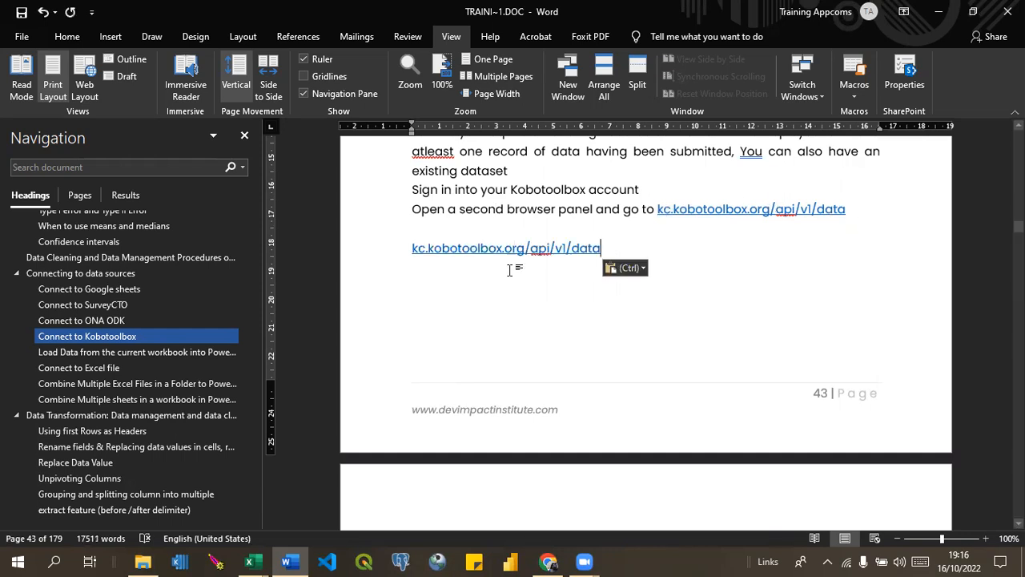
Change the domain in the pasted address so that it reads kc.humanitarianresponse.info/api/v1/data.
{"action": "left_click", "coordinate": [524, 248]}
{"action": "key", "text": "BackSpace"}
{"action": "key", "text": "BackSpace"}
{"action": "key", "text": "BackSpace"}
{"action": "key", "text": "BackSpace"}
{"action": "key", "text": "BackSpace"}
{"action": "key", "text": "BackSpace"}
{"action": "key", "text": "BackSpace"}
{"action": "key", "text": "BackSpace"}
{"action": "key", "text": "BackSpace"}
{"action": "key", "text": "BackSpace"}
{"action": "key", "text": "BackSpace"}
{"action": "key", "text": "BackSpace"}
{"action": "key", "text": "BackSpace"}
{"action": "key", "text": "BackSpace"}
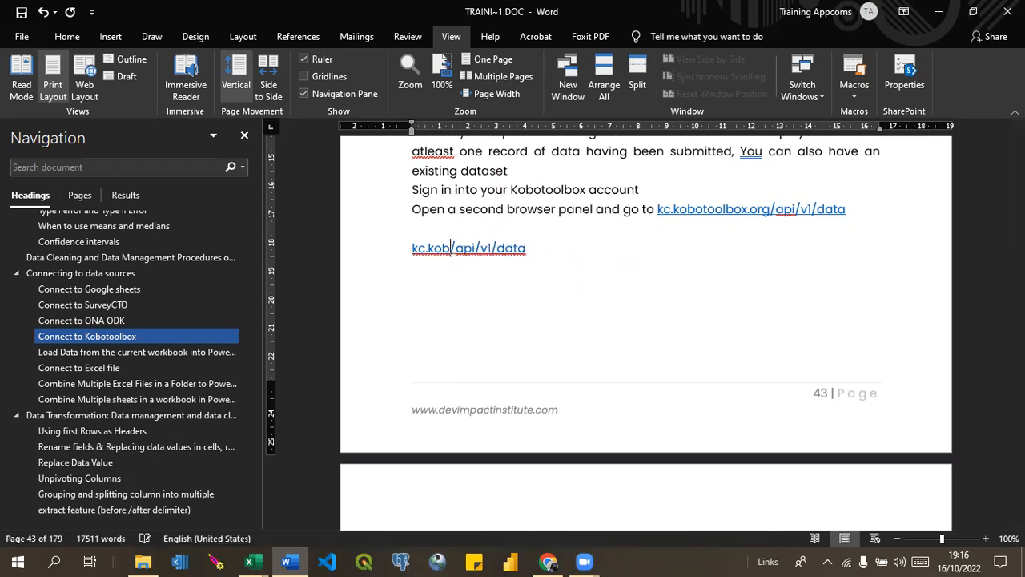
{"action": "key", "text": "BackSpace"}
{"action": "type", "text": "HUMA"}
{"action": "key", "text": "BackSpace"}
{"action": "key", "text": "BackSpace"}
{"action": "key", "text": "BackSpace"}
{"action": "key", "text": "BackSpace"}
{"action": "type", "text": "humanitar"}
{"action": "type", "text": "ian"}
{"action": "type", "text": "respo"}
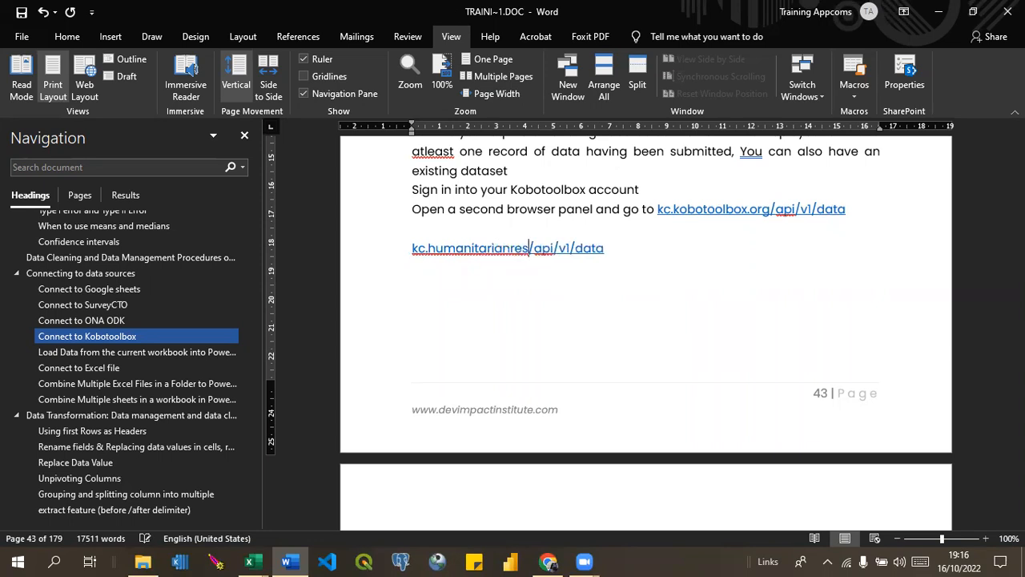
{"action": "type", "text": "nse."}
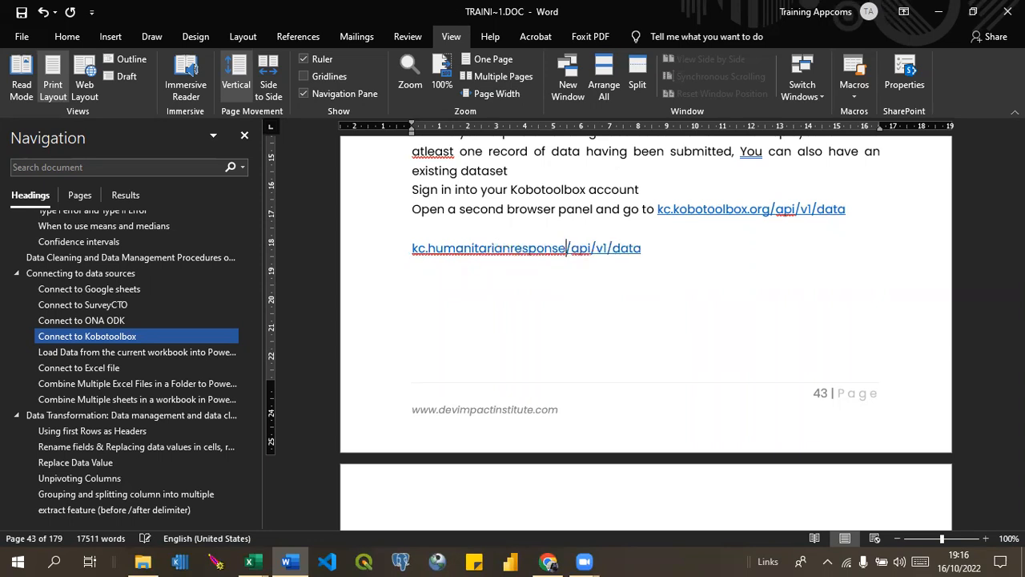
{"action": "type", "text": "info"}
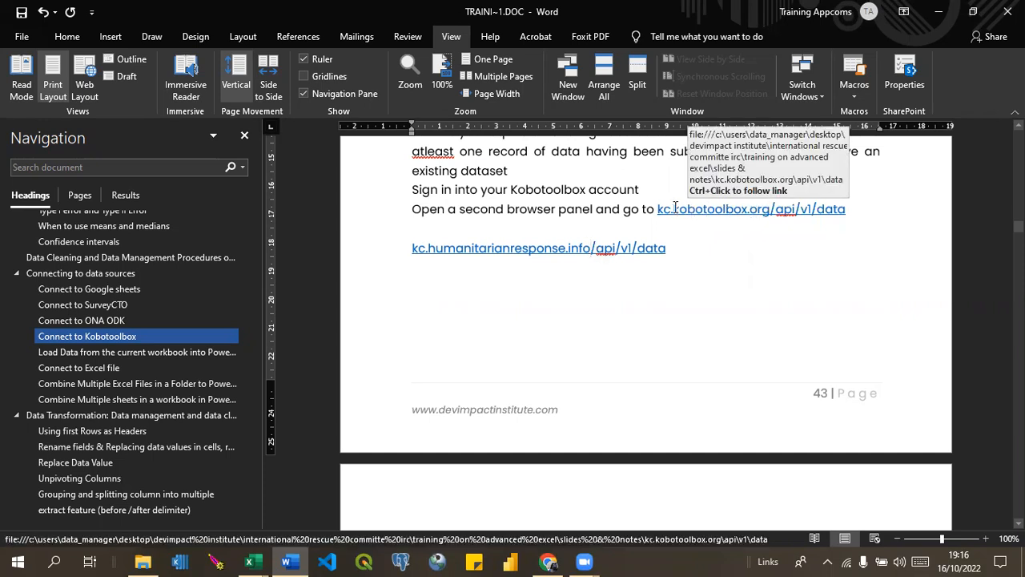
{"action": "left_click", "coordinate": [585, 248], "text": "ctrl"}
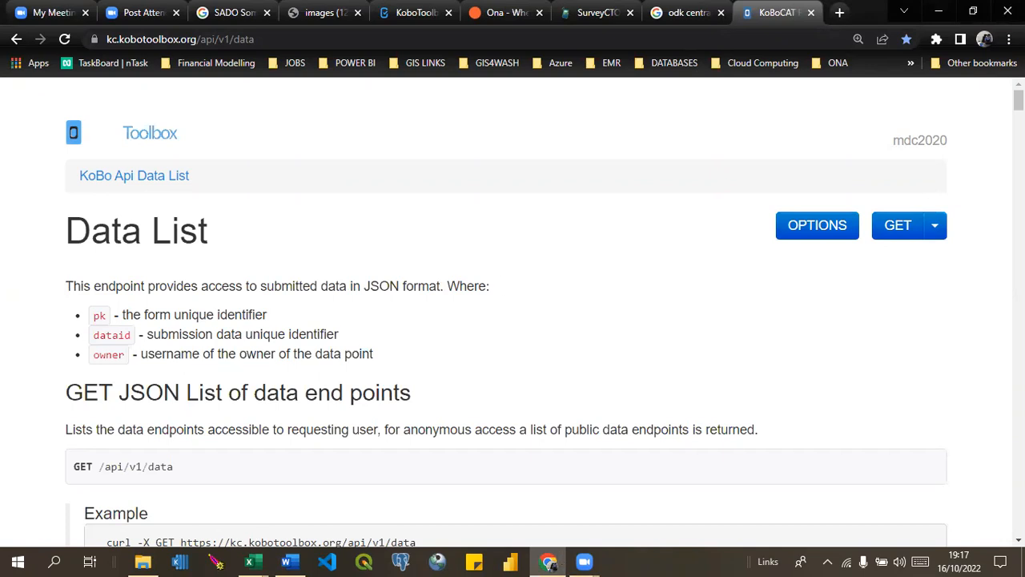
In the browser, examine the KoBo API Data List documentation and the formats offered for the GET request.
{"action": "scroll", "coordinate": [513, 320], "scroll_direction": "down", "scroll_amount": 15}
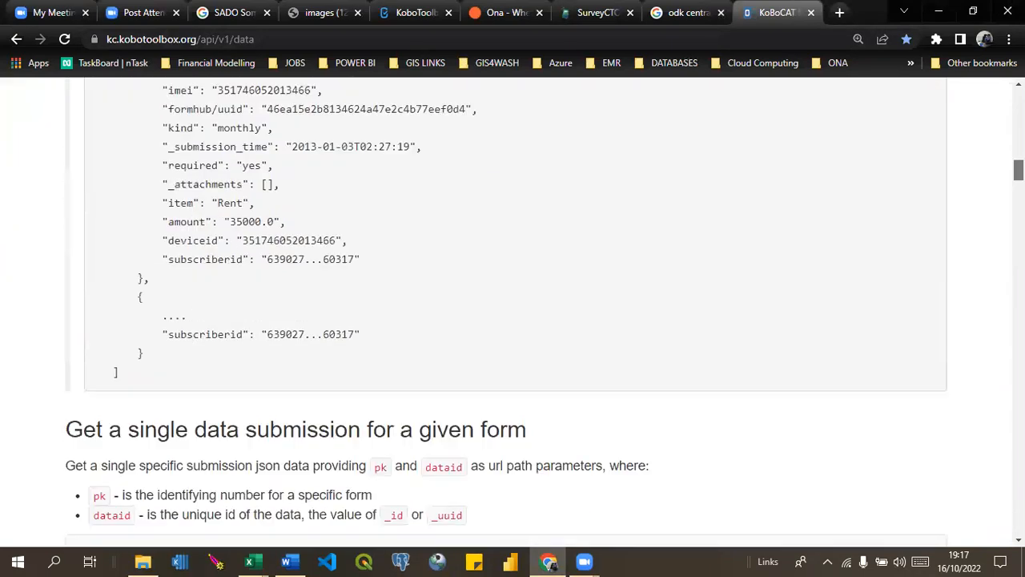
{"action": "scroll", "coordinate": [513, 320], "scroll_direction": "down", "scroll_amount": 3}
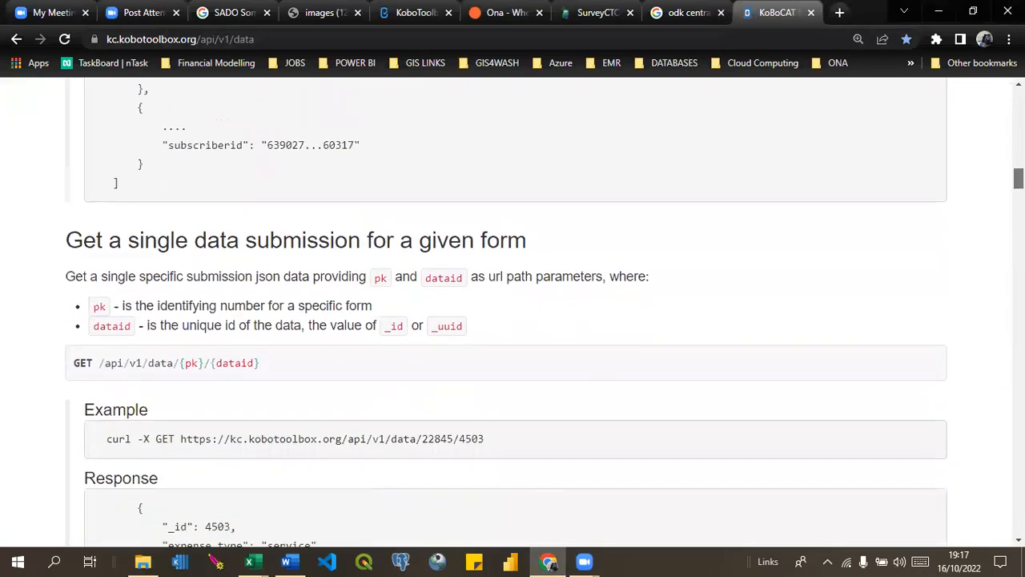
{"action": "scroll", "coordinate": [512, 321], "scroll_direction": "up", "scroll_amount": 10}
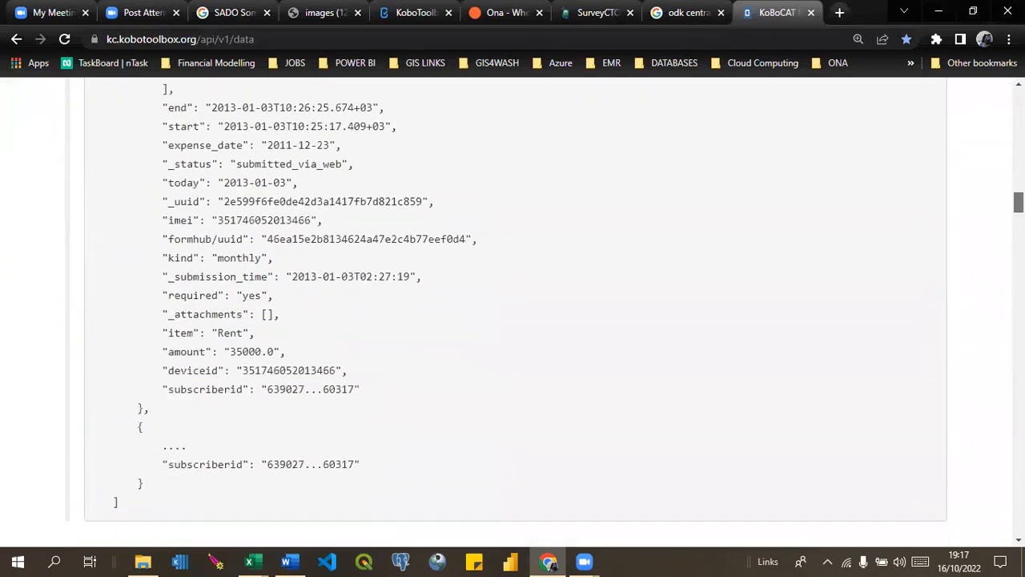
{"action": "scroll", "coordinate": [513, 321], "scroll_direction": "down", "scroll_amount": 20}
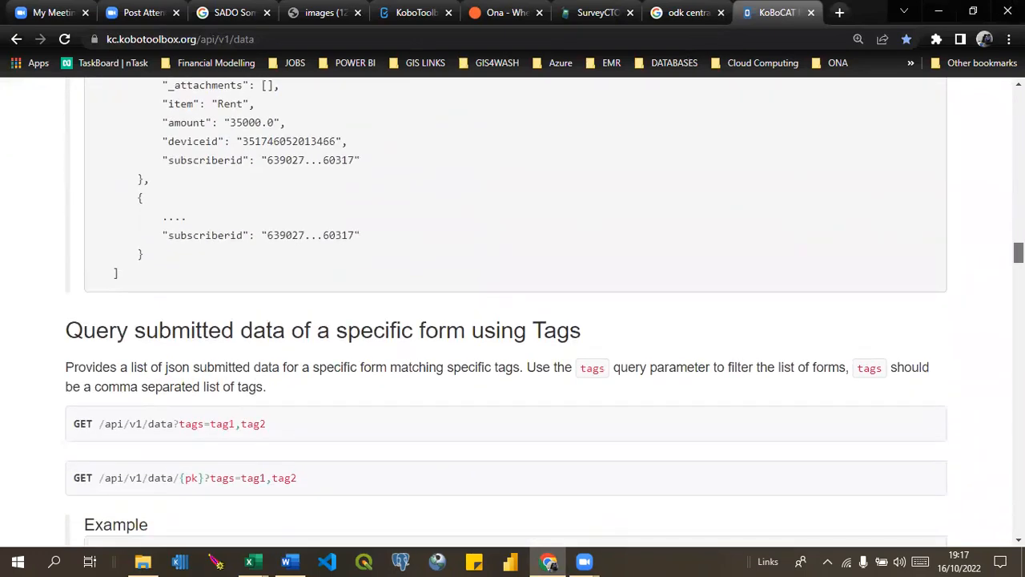
{"action": "scroll", "coordinate": [512, 321], "scroll_direction": "down", "scroll_amount": 12}
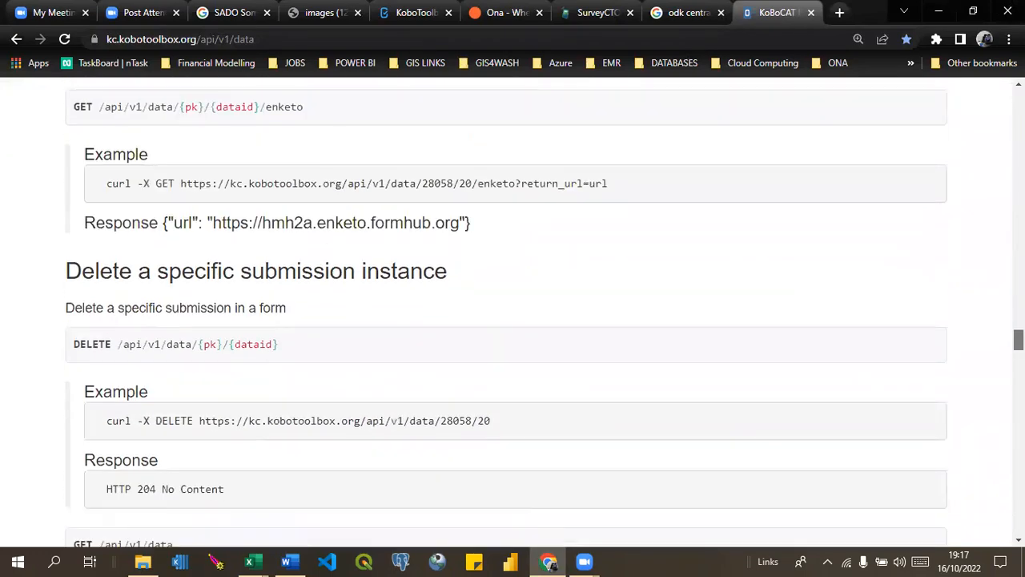
{"action": "scroll", "coordinate": [513, 321], "scroll_direction": "up", "scroll_amount": 20}
{"action": "scroll", "coordinate": [512, 321], "scroll_direction": "up", "scroll_amount": 10}
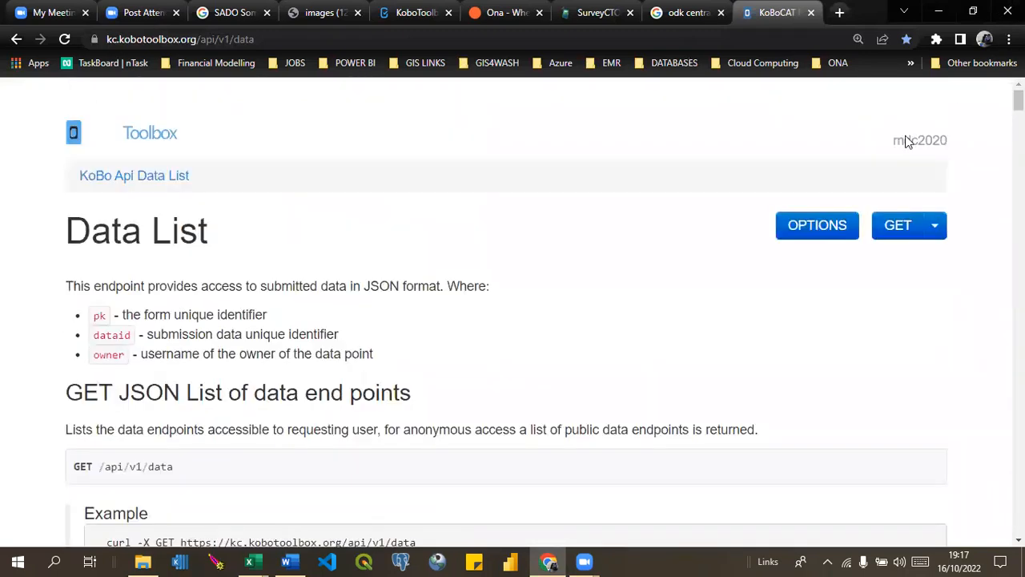
{"action": "left_click", "coordinate": [933, 236]}
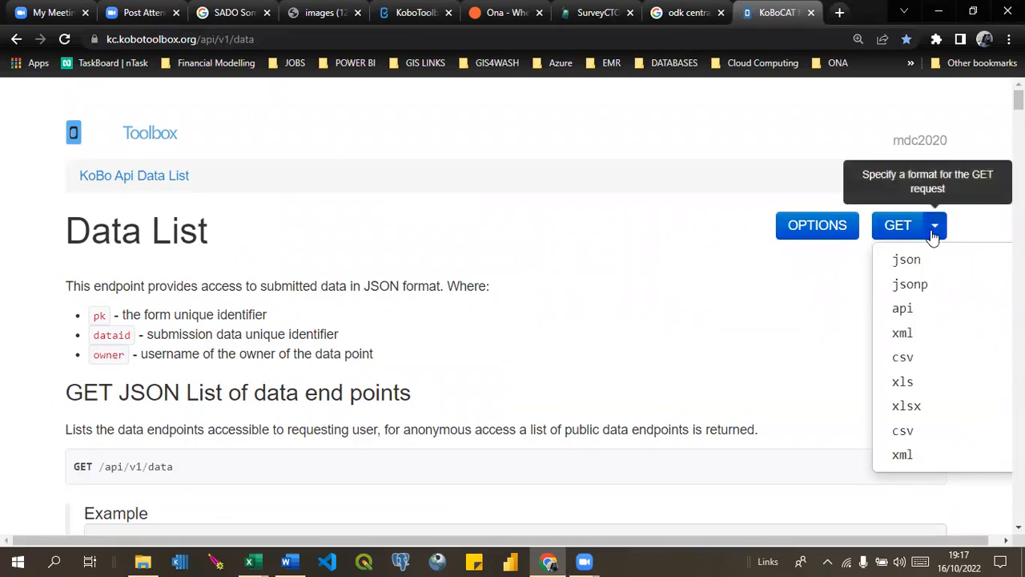
{"action": "left_click", "coordinate": [790, 226]}
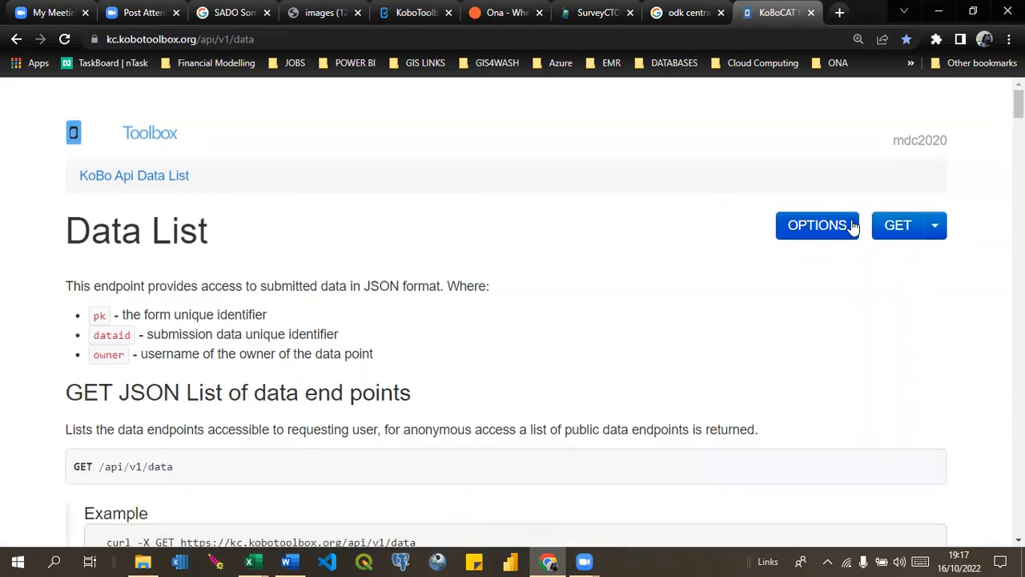
{"action": "left_click", "coordinate": [933, 227]}
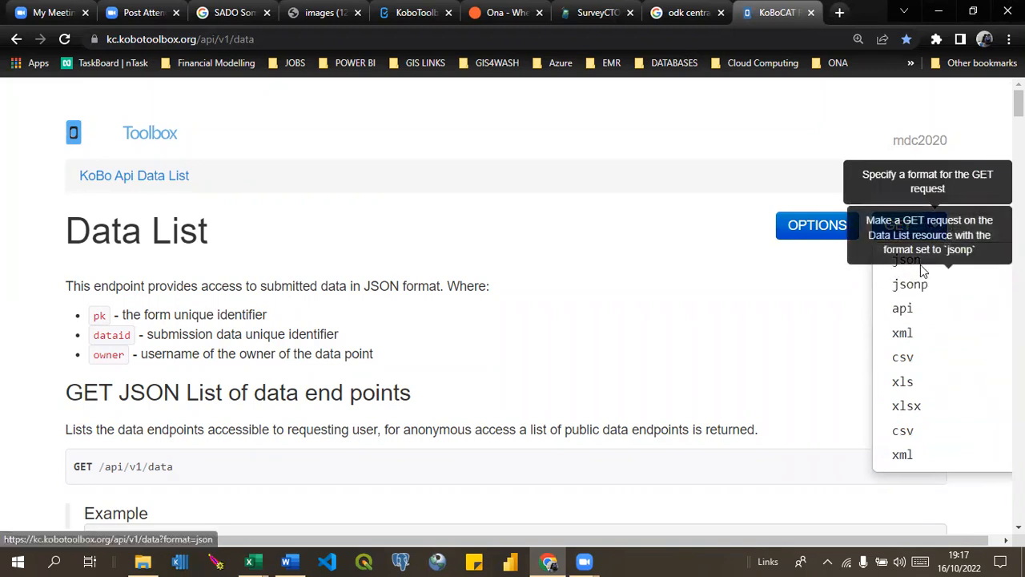
{"action": "left_click", "coordinate": [825, 276]}
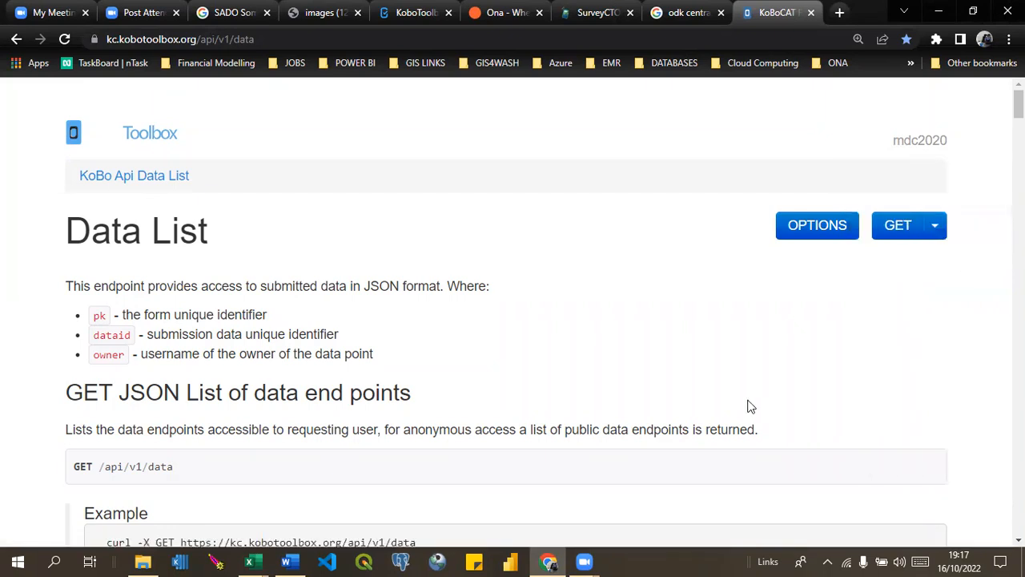
Request the Data List in csv format and bring up the resulting data.csv in Excel.
{"action": "left_click", "coordinate": [935, 228]}
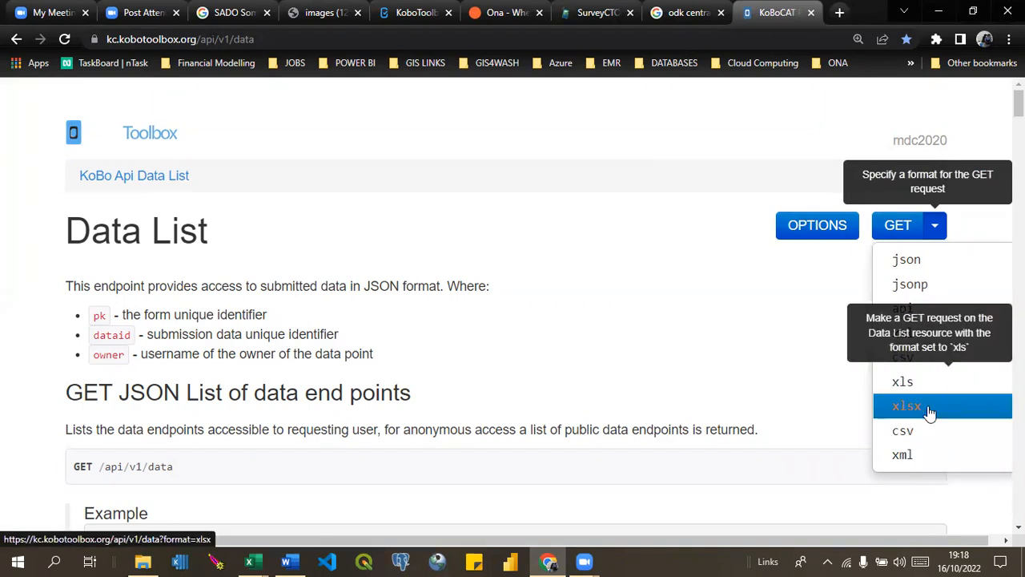
{"action": "left_click", "coordinate": [919, 360]}
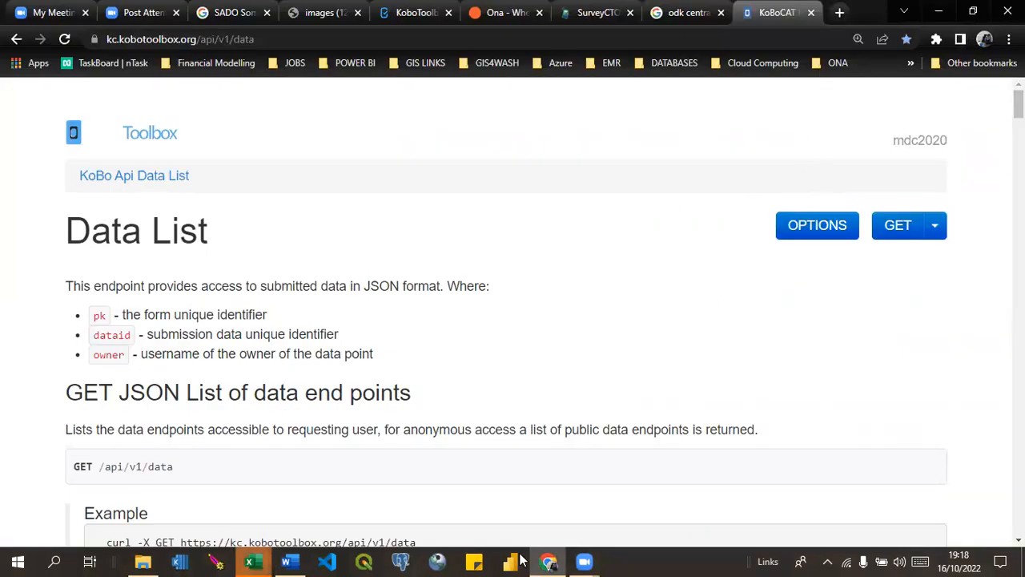
{"action": "left_click", "coordinate": [252, 560]}
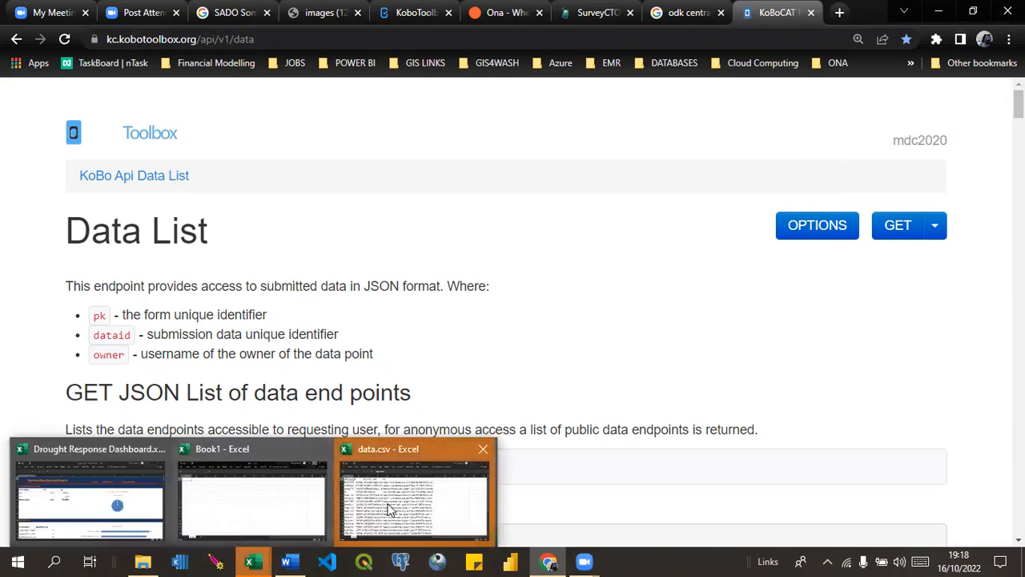
{"action": "left_click", "coordinate": [390, 508]}
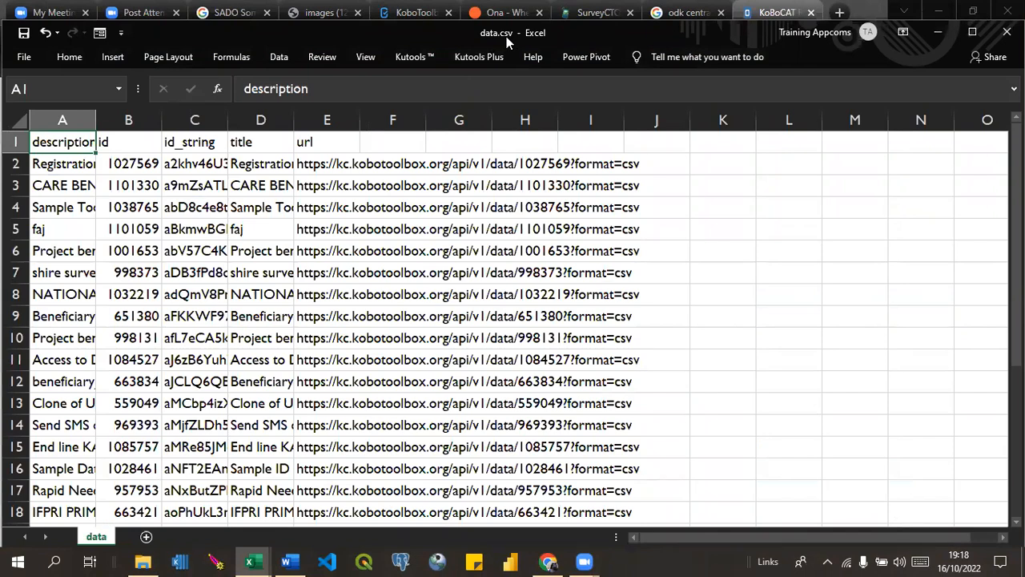
Widen the description, title and url columns and fill the "Sample Tool To Capture and Measure FCS" row with orange.
{"action": "left_click_drag", "start_coordinate": [96, 120], "coordinate": [314, 130]}
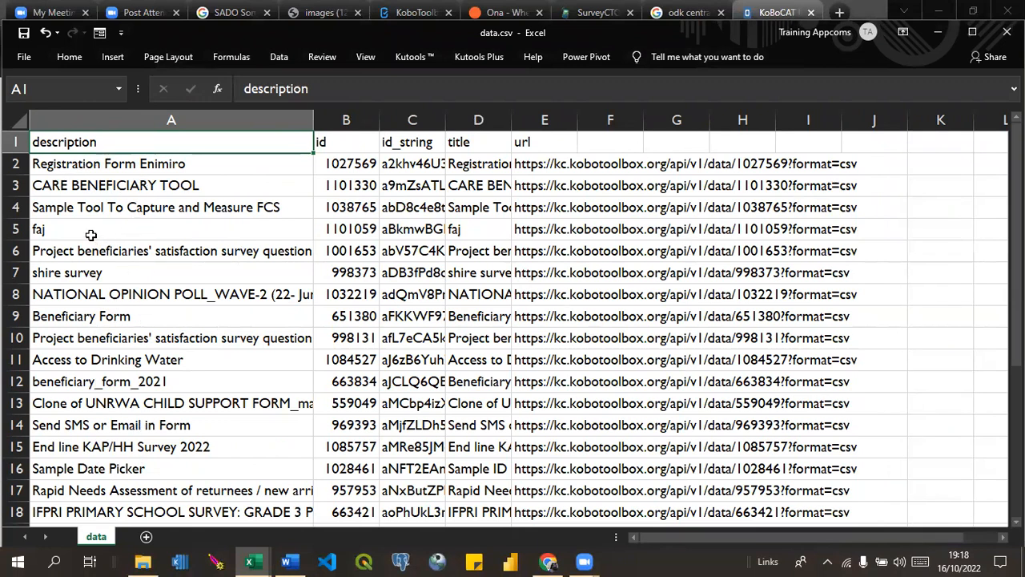
{"action": "left_click", "coordinate": [14, 206]}
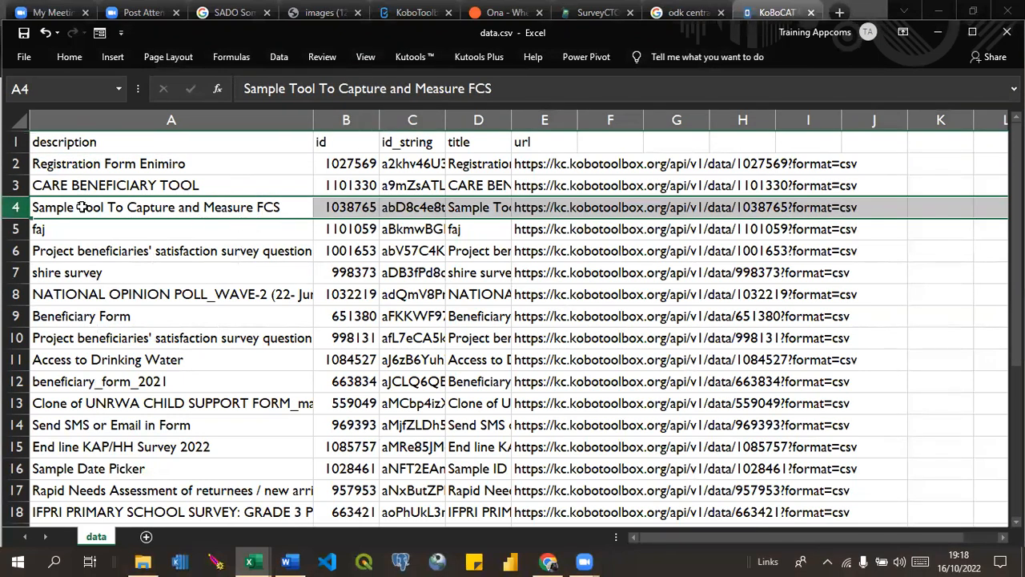
{"action": "double_click", "coordinate": [282, 207]}
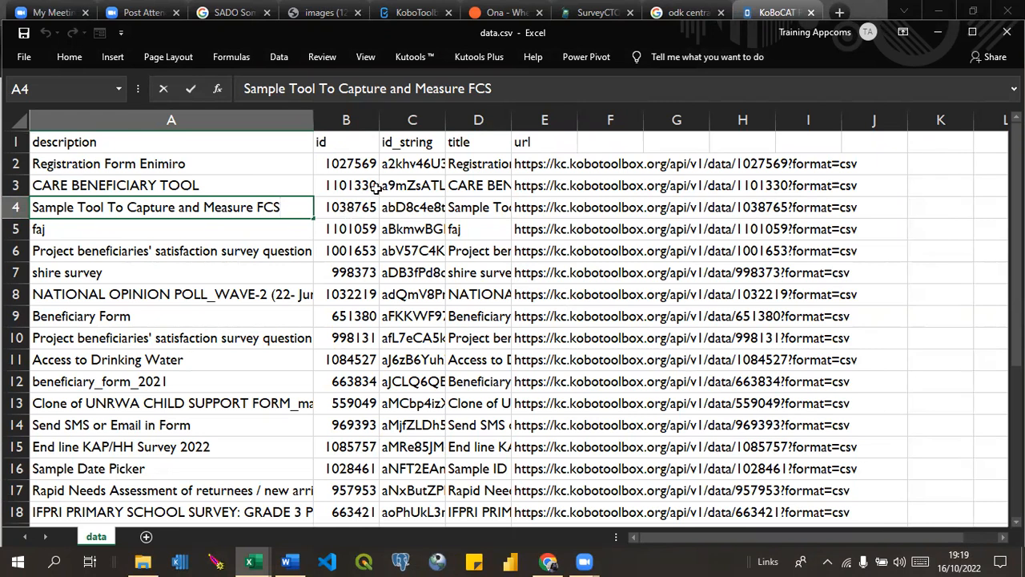
{"action": "left_click", "coordinate": [424, 120]}
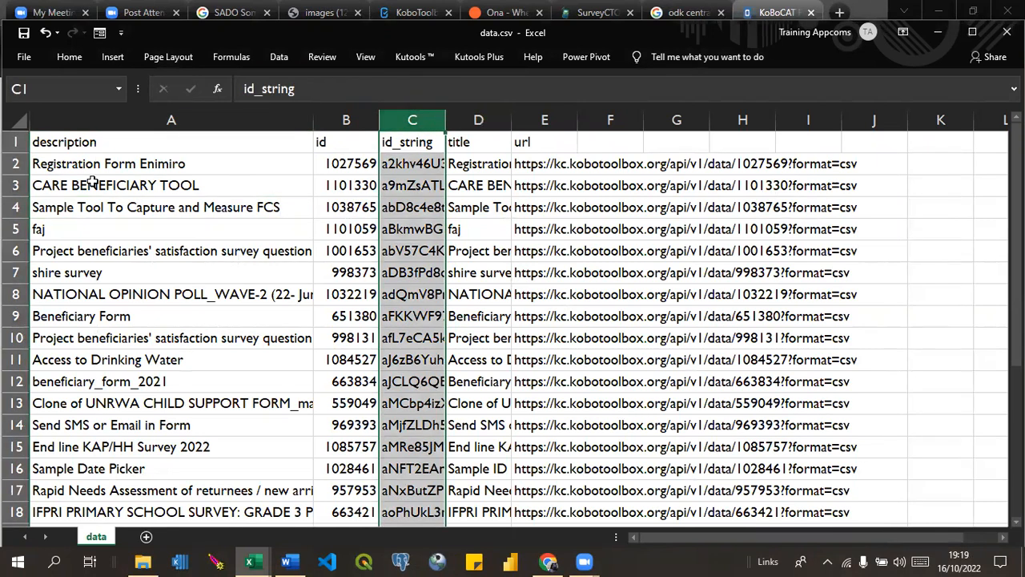
{"action": "left_click", "coordinate": [16, 207]}
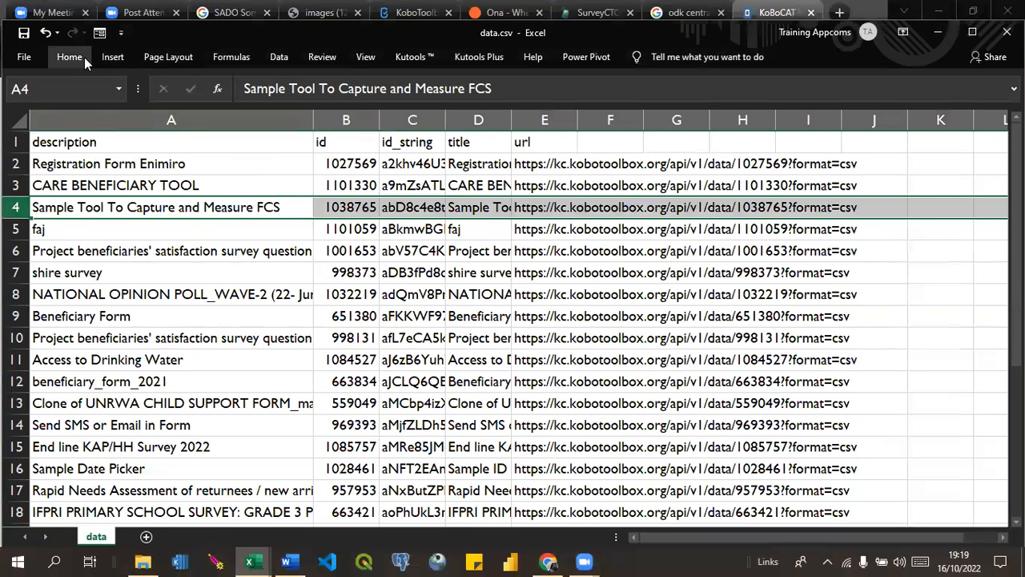
{"action": "left_click", "coordinate": [84, 57]}
{"action": "left_click", "coordinate": [196, 110]}
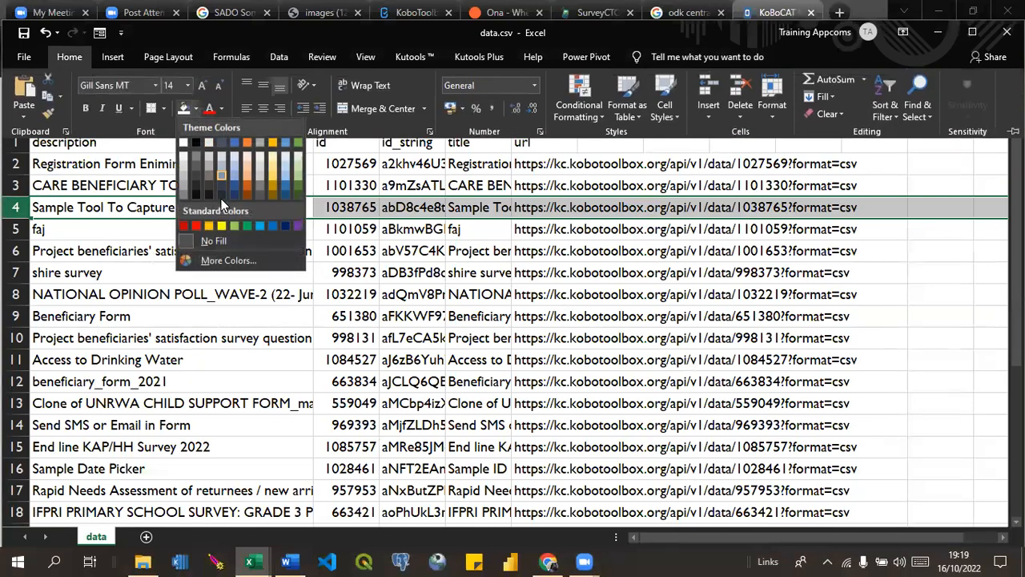
{"action": "left_click", "coordinate": [209, 225]}
{"action": "left_click", "coordinate": [388, 264]}
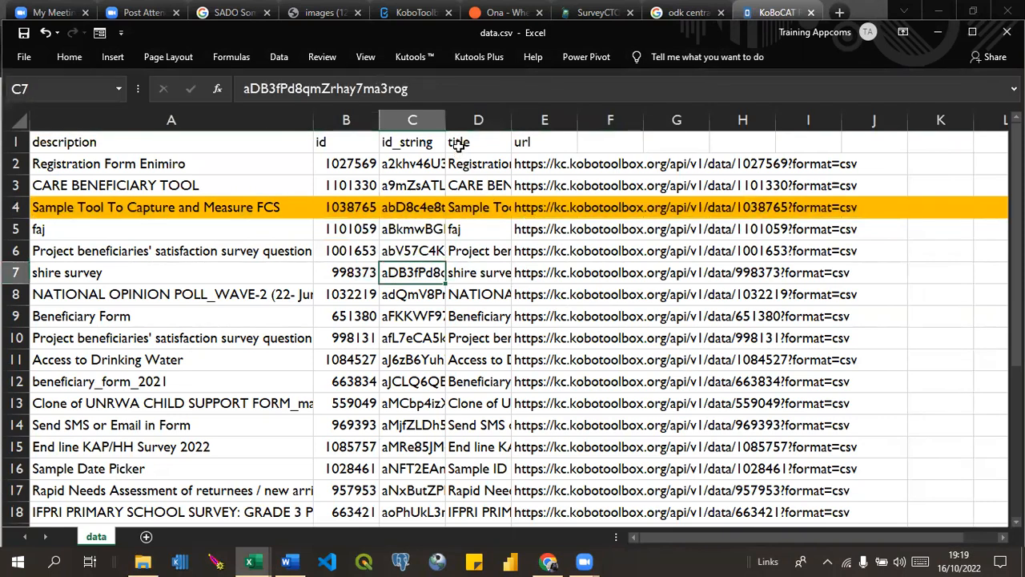
{"action": "left_click_drag", "start_coordinate": [511, 120], "coordinate": [627, 118]}
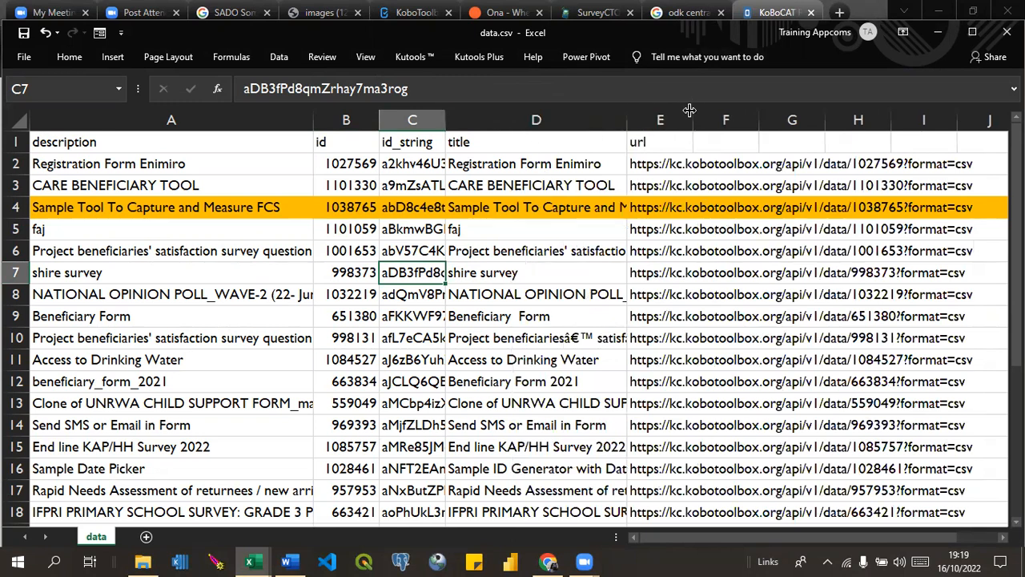
{"action": "left_click_drag", "start_coordinate": [693, 119], "coordinate": [986, 124]}
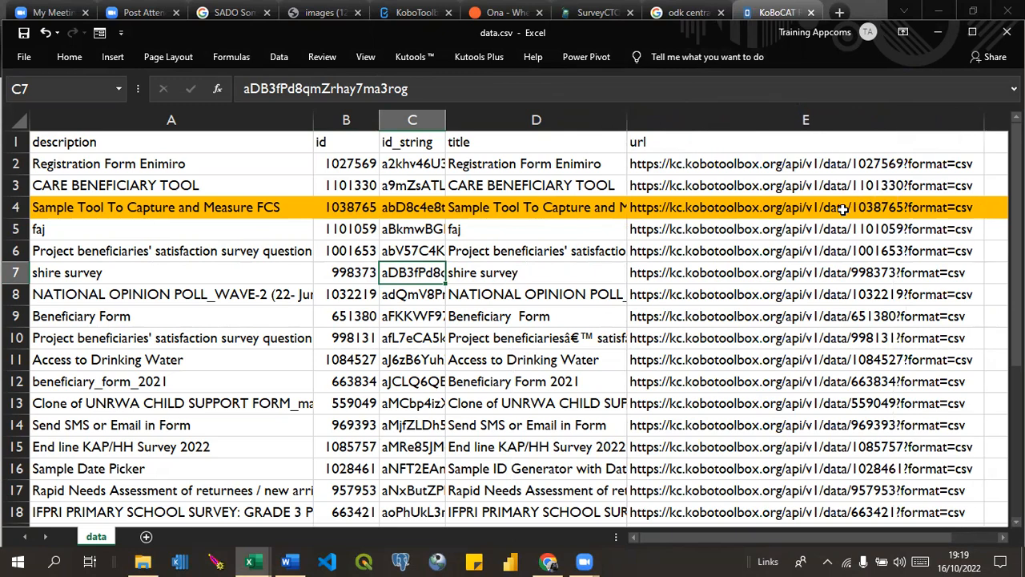
Copy the URL of the orange survey row and paste it on a new line beneath the kc.humanitarianresponse.info address in the Word manual.
{"action": "left_click", "coordinate": [843, 209]}
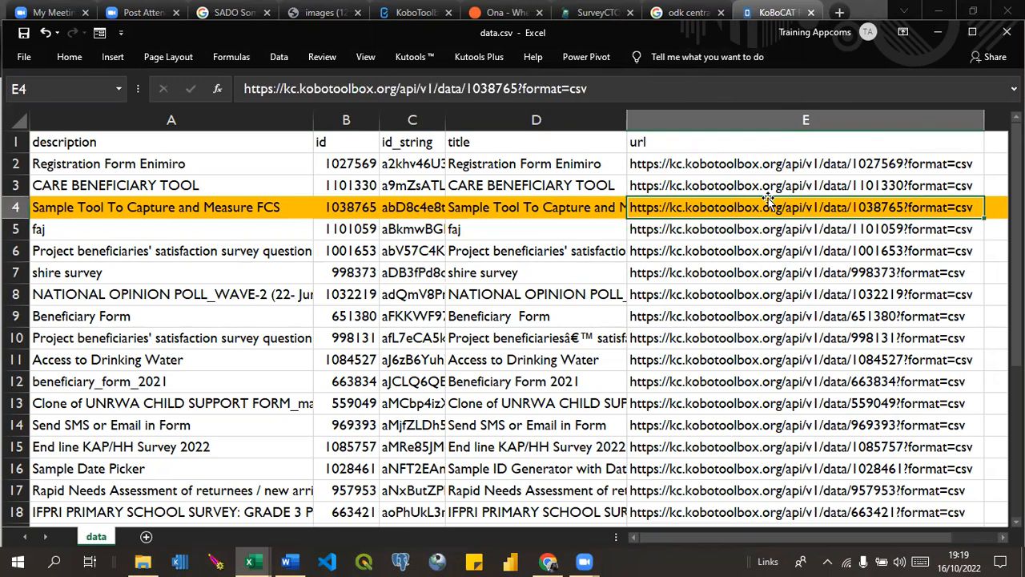
{"action": "left_click", "coordinate": [600, 89]}
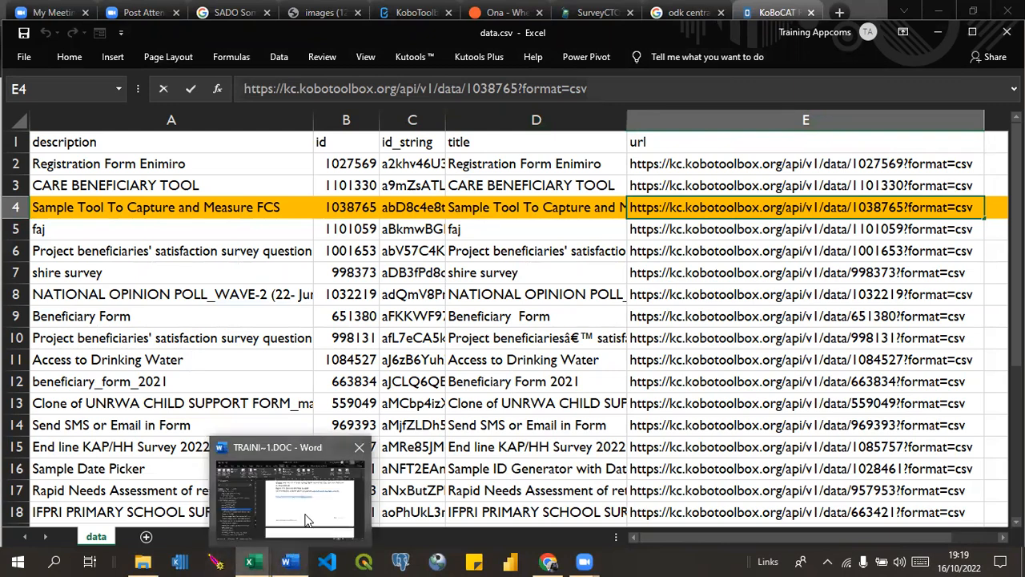
{"action": "left_click", "coordinate": [288, 561]}
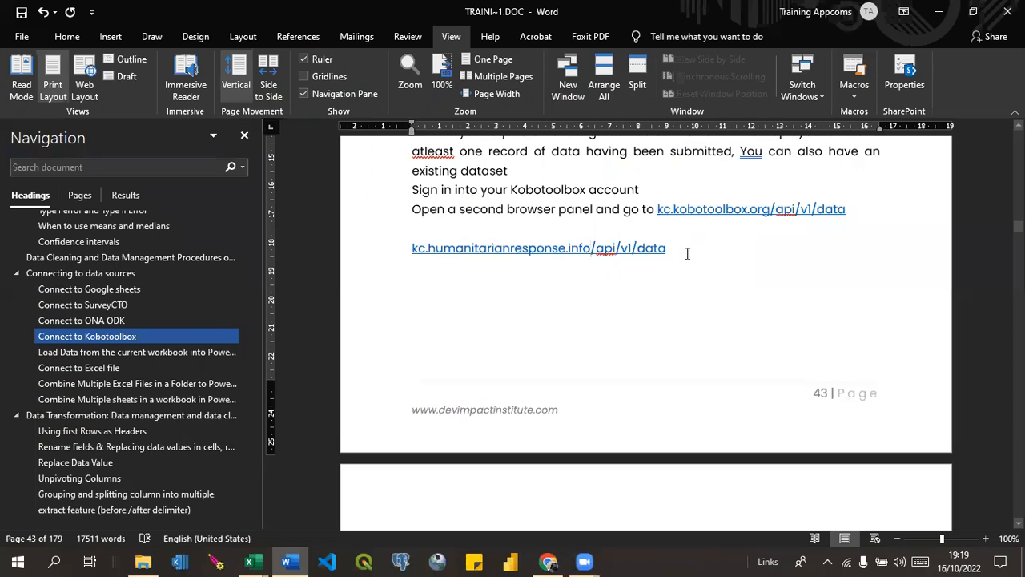
{"action": "key", "text": "Return"}
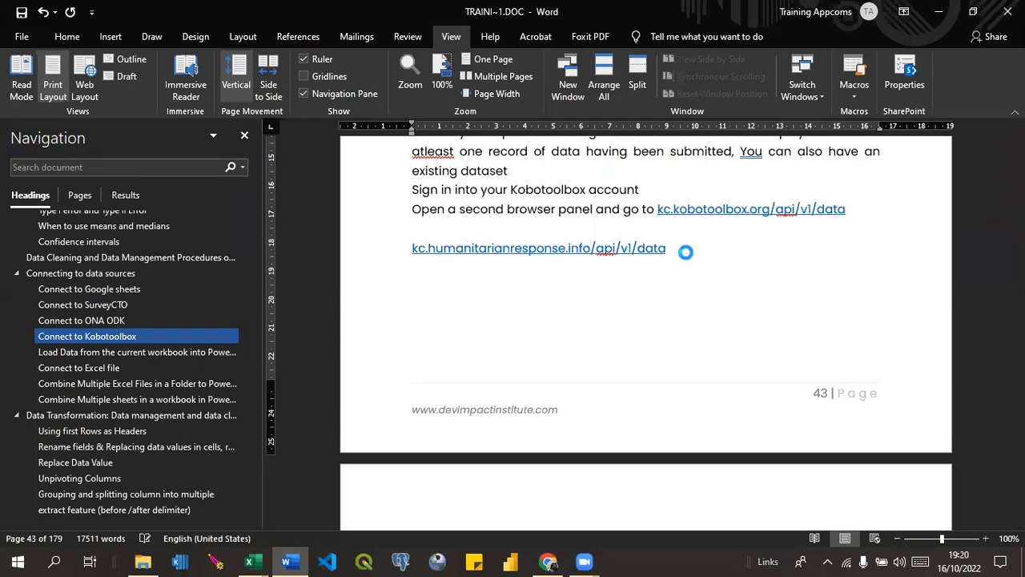
{"action": "type", "text": "https://kc.kobotoolbox.org/api/v1/data/1038765?format=csv"}
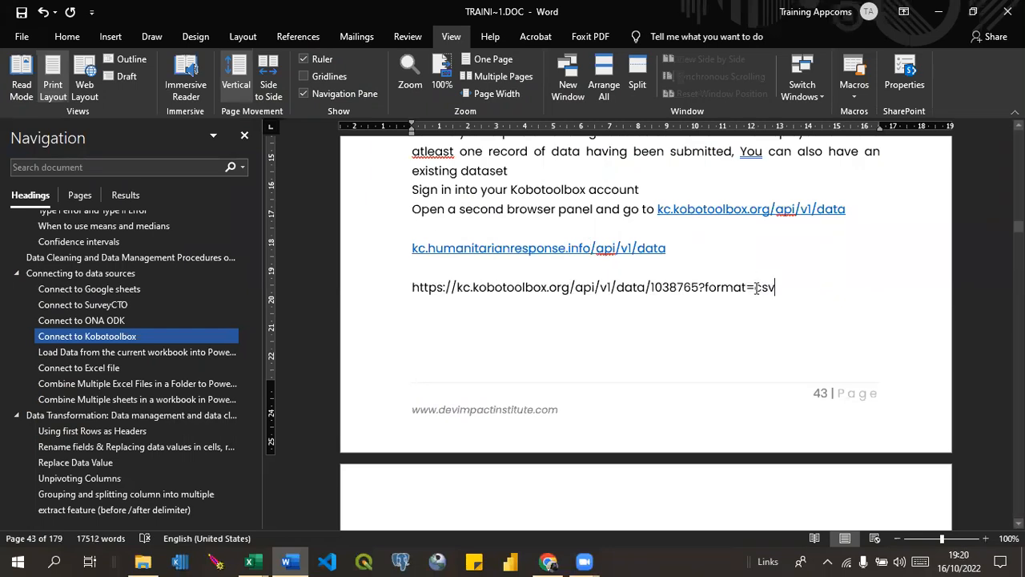
Replace the ?format=csv ending of the pasted address with .csv and finish the line as a link.
{"action": "left_click_drag", "start_coordinate": [699, 286], "coordinate": [756, 290]}
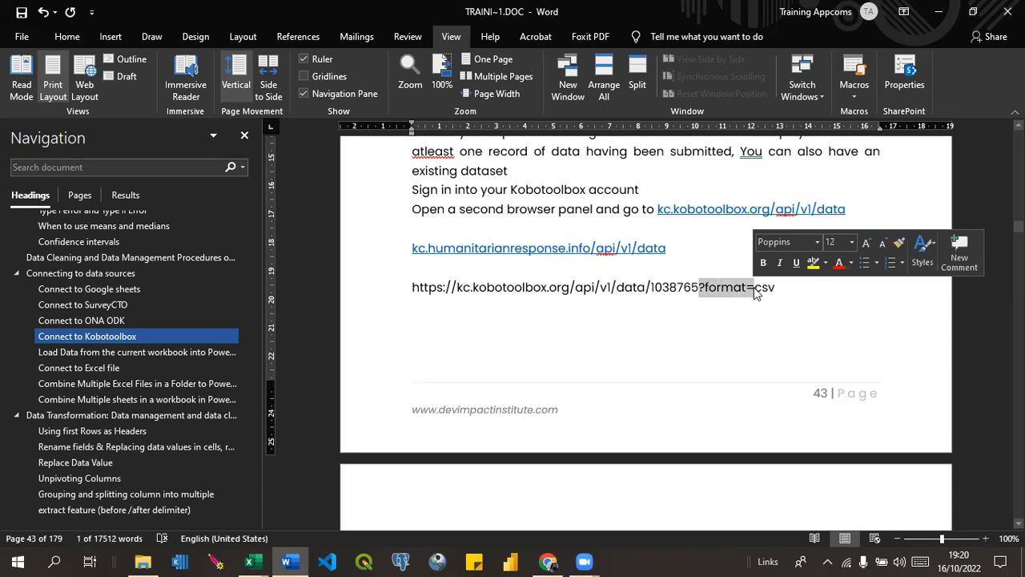
{"action": "left_click_drag", "start_coordinate": [775, 288], "coordinate": [702, 292]}
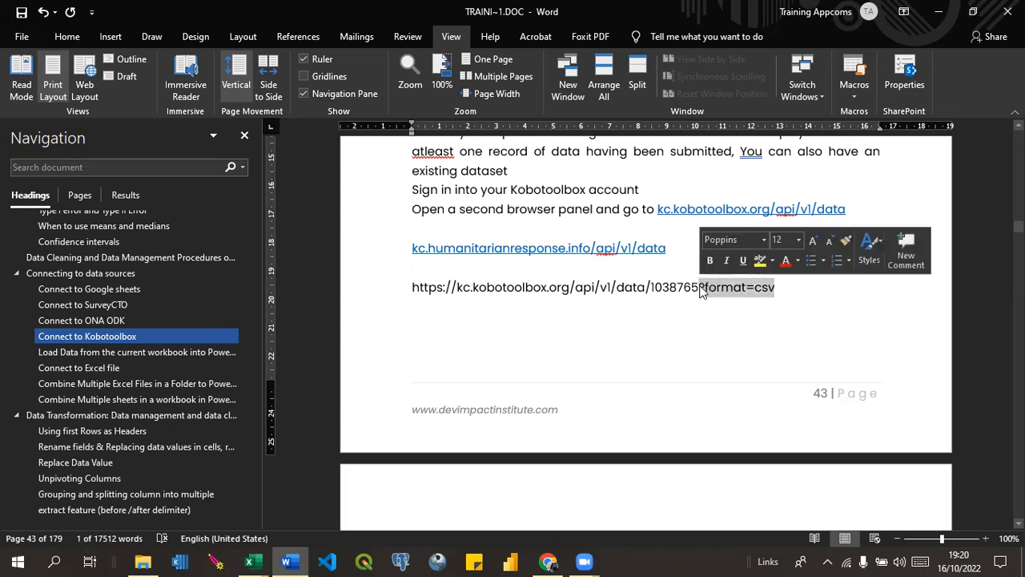
{"action": "key", "text": "Delete"}
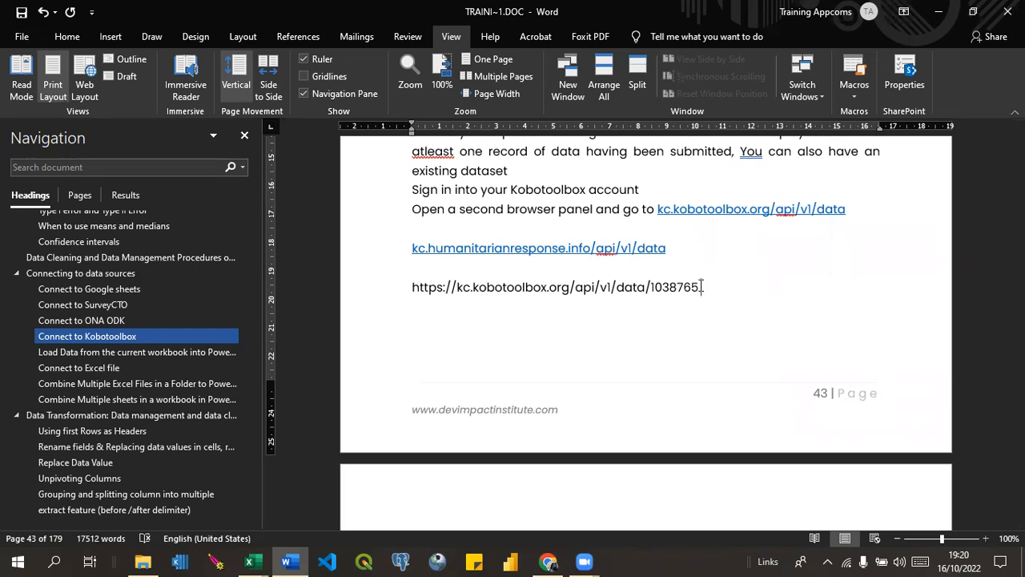
{"action": "type", "text": ".cs"}
{"action": "key", "text": "BackSpace"}
{"action": "key", "text": "BackSpace"}
{"action": "type", "text": "s"}
{"action": "key", "text": "Return"}
{"action": "type", "text": "https://kc.kobotoolbox.org/api/v1/data/1038765?format=csv"}
{"action": "key", "text": "BackSpace"}
{"action": "key", "text": "BackSpace"}
{"action": "key", "text": "BackSpace"}
{"action": "key", "text": "BackSpace"}
{"action": "key", "text": "BackSpace"}
{"action": "key", "text": "BackSpace"}
{"action": "key", "text": "BackSpace"}
{"action": "key", "text": "BackSpace"}
{"action": "key", "text": "BackSpace"}
{"action": "key", "text": "BackSpace"}
{"action": "key", "text": "BackSpace"}
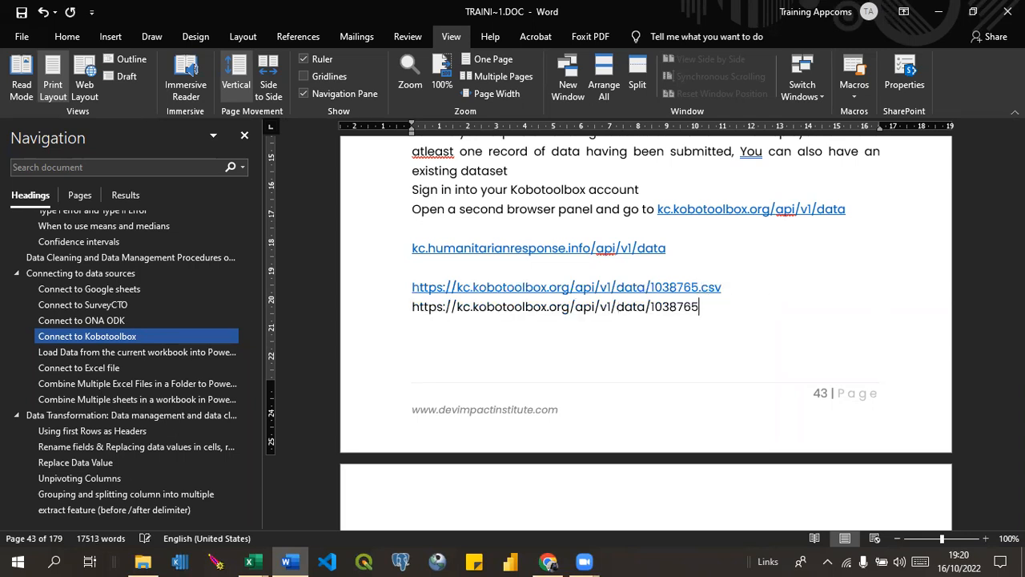
{"action": "type", "text": ".xls"}
{"action": "key", "text": "Return"}
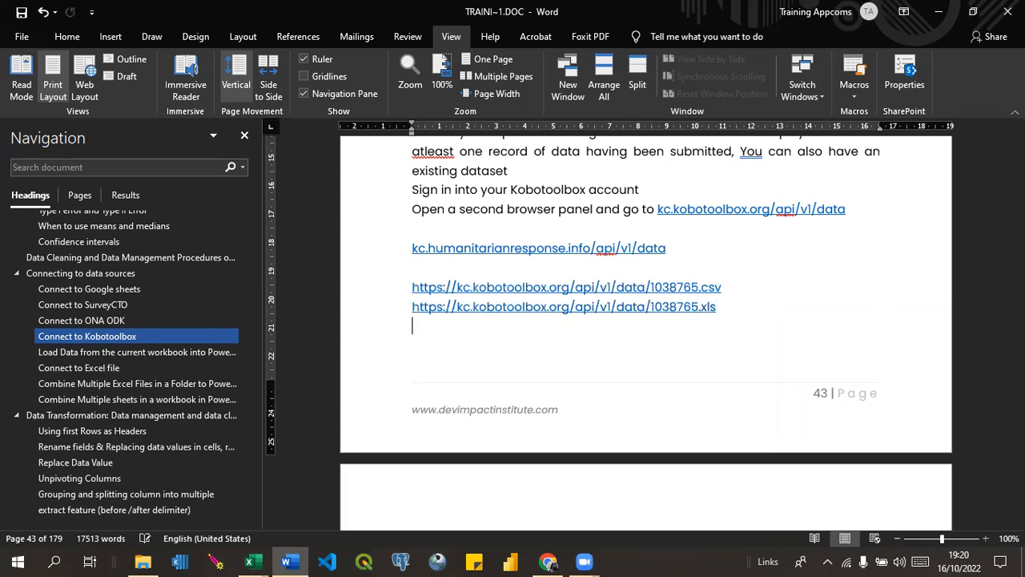
{"action": "key", "text": "ctrl+v"}
{"action": "key", "text": "BackSpace"}
{"action": "key", "text": "BackSpace"}
{"action": "key", "text": "BackSpace"}
{"action": "key", "text": "BackSpace"}
{"action": "key", "text": "BackSpace"}
{"action": "key", "text": "BackSpace"}
{"action": "key", "text": "BackSpace"}
{"action": "key", "text": "BackSpace"}
{"action": "key", "text": "BackSpace"}
{"action": "key", "text": "BackSpace"}
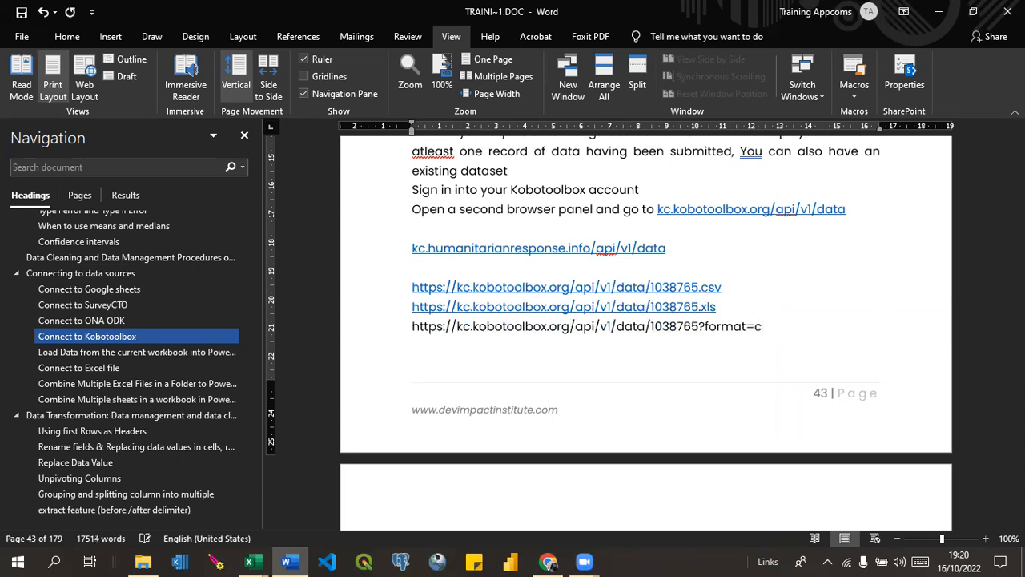
{"action": "key", "text": "BackSpace"}
{"action": "type", "text": ".xlsx"}
{"action": "key", "text": "Return"}
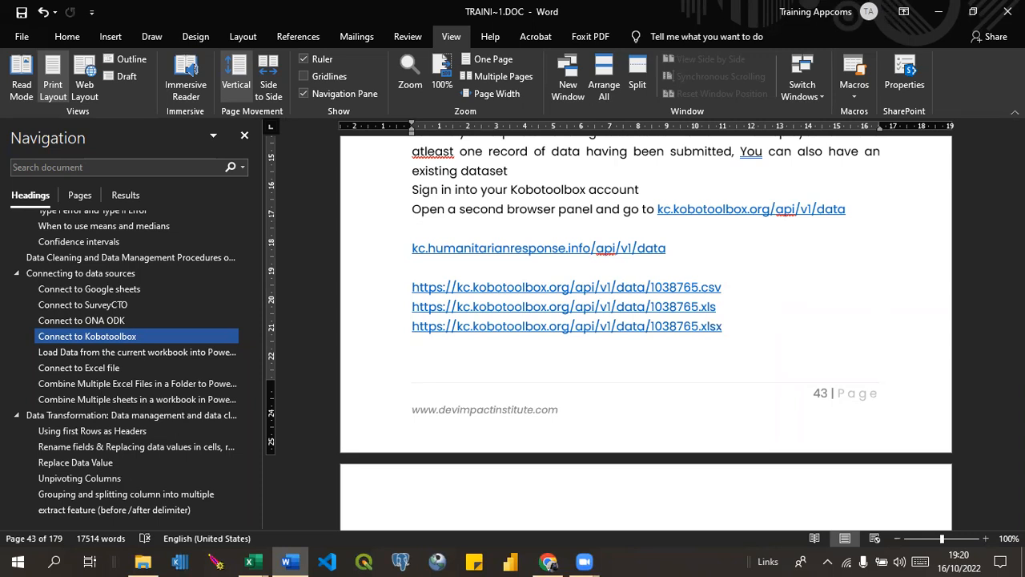
{"action": "type", "text": "https://kc.kobotoolbox.org/api/v1/data/1038765?format=csv"}
{"action": "key", "text": "BackSpace"}
{"action": "key", "text": "BackSpace"}
{"action": "key", "text": "BackSpace"}
{"action": "key", "text": "BackSpace"}
{"action": "key", "text": "BackSpace"}
{"action": "key", "text": "BackSpace"}
{"action": "key", "text": "BackSpace"}
{"action": "key", "text": "BackSpace"}
{"action": "key", "text": "BackSpace"}
{"action": "key", "text": "BackSpace"}
{"action": "key", "text": "BackSpace"}
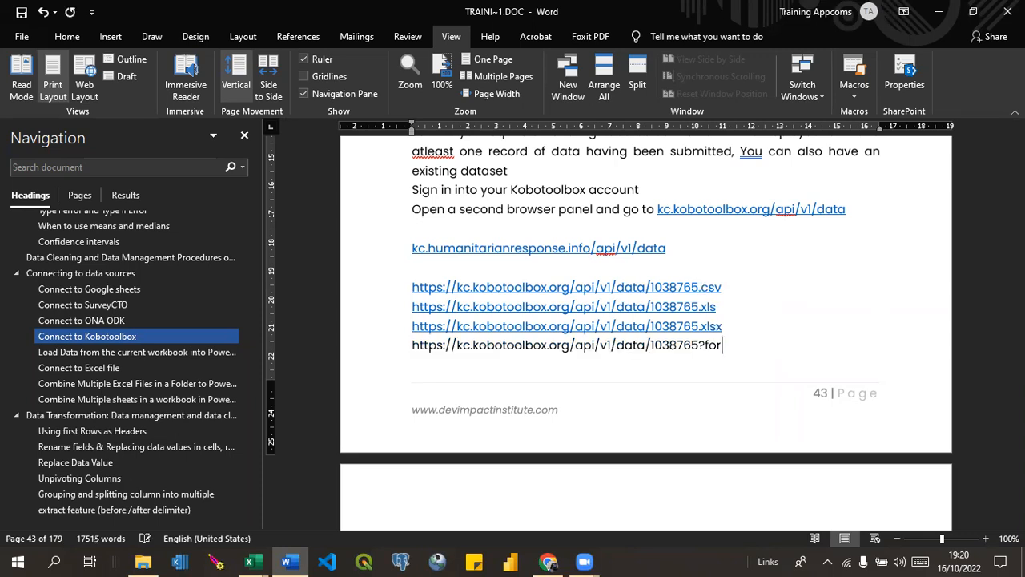
{"action": "type", "text": ".json"}
{"action": "key", "text": "Return"}
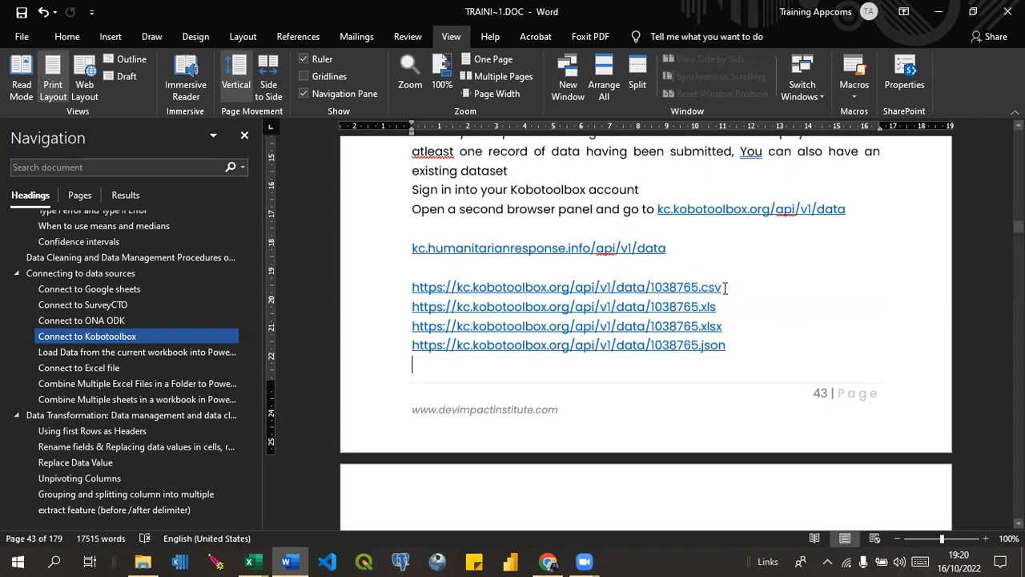
{"action": "left_click_drag", "start_coordinate": [725, 288], "coordinate": [407, 286]}
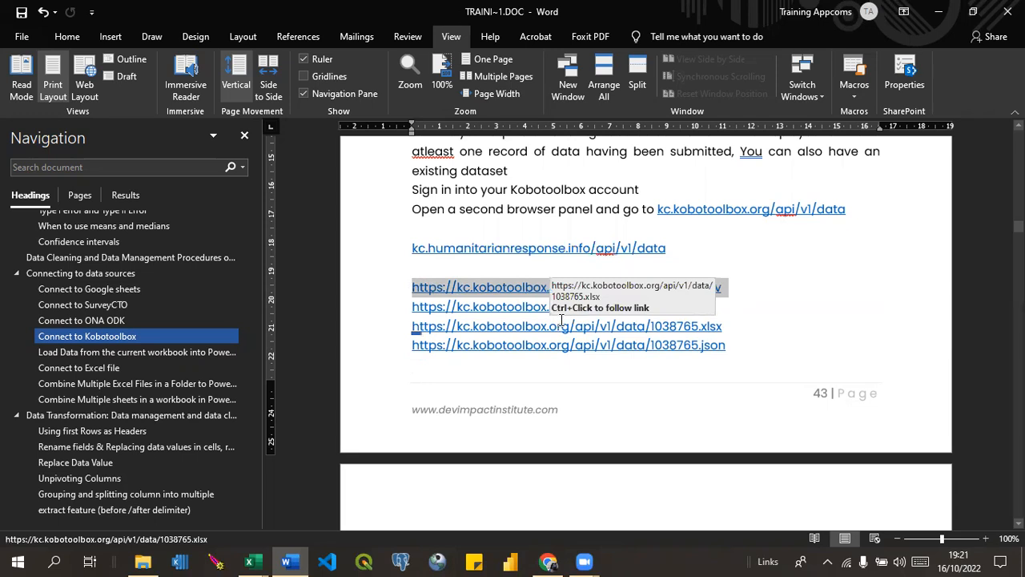
{"action": "left_click", "coordinate": [548, 562]}
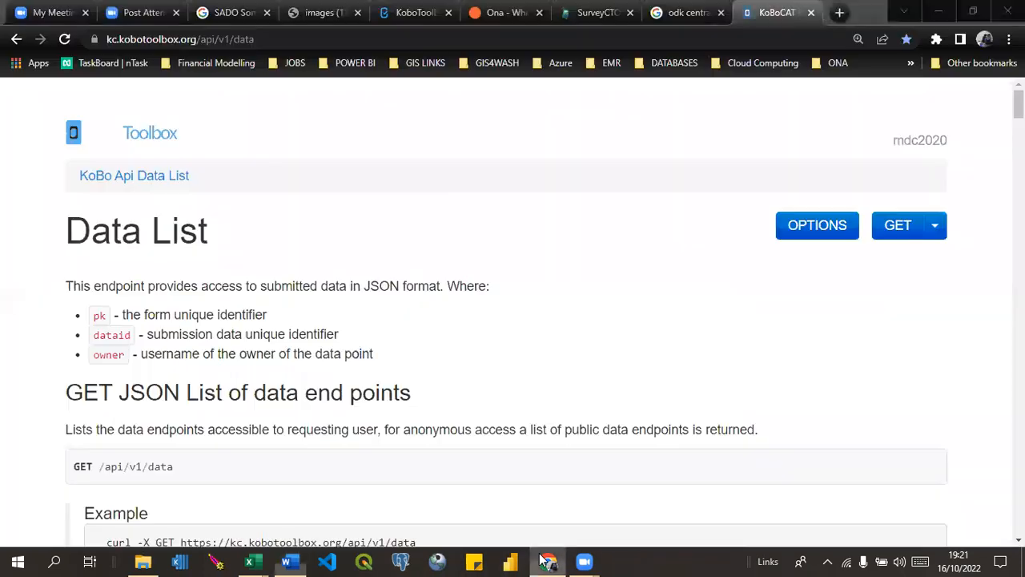
{"action": "left_click", "coordinate": [840, 12]}
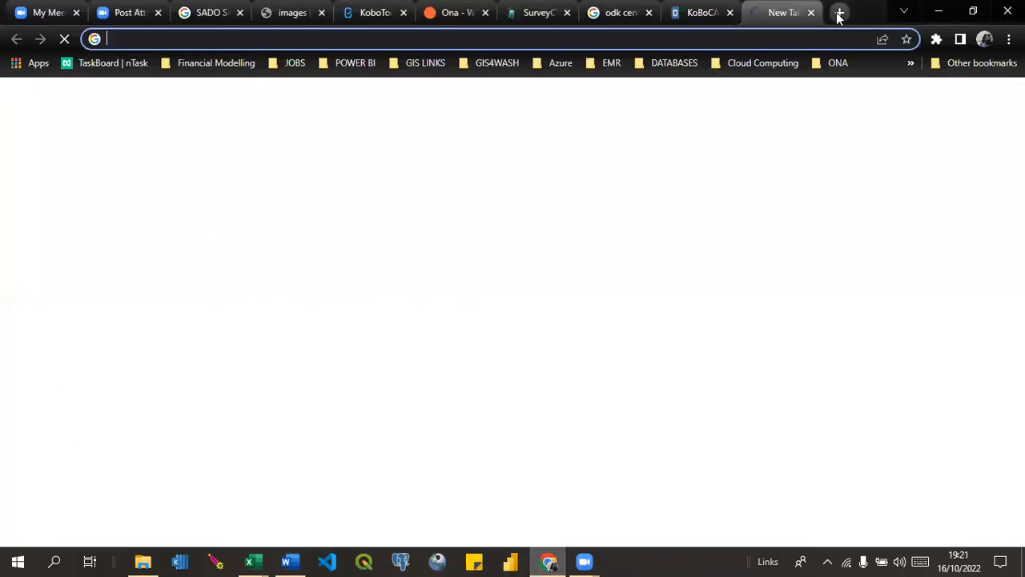
{"action": "type", "text": "https://kc.kobotoolbox.org/api/v1/data/1038765?format=csv"}
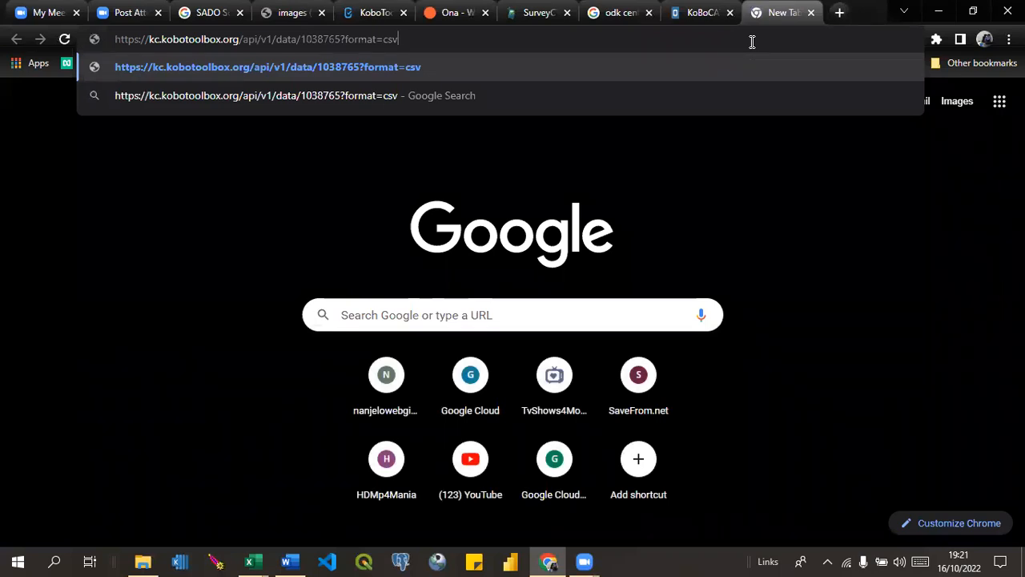
{"action": "key", "text": "BackSpace"}
{"action": "key", "text": "BackSpace"}
{"action": "key", "text": "BackSpace"}
{"action": "key", "text": "BackSpace"}
{"action": "key", "text": "BackSpace"}
{"action": "key", "text": "BackSpace"}
{"action": "key", "text": "BackSpace"}
{"action": "key", "text": "BackSpace"}
{"action": "key", "text": "BackSpace"}
{"action": "key", "text": "BackSpace"}
{"action": "key", "text": "BackSpace"}
{"action": "type", "text": ".csv"}
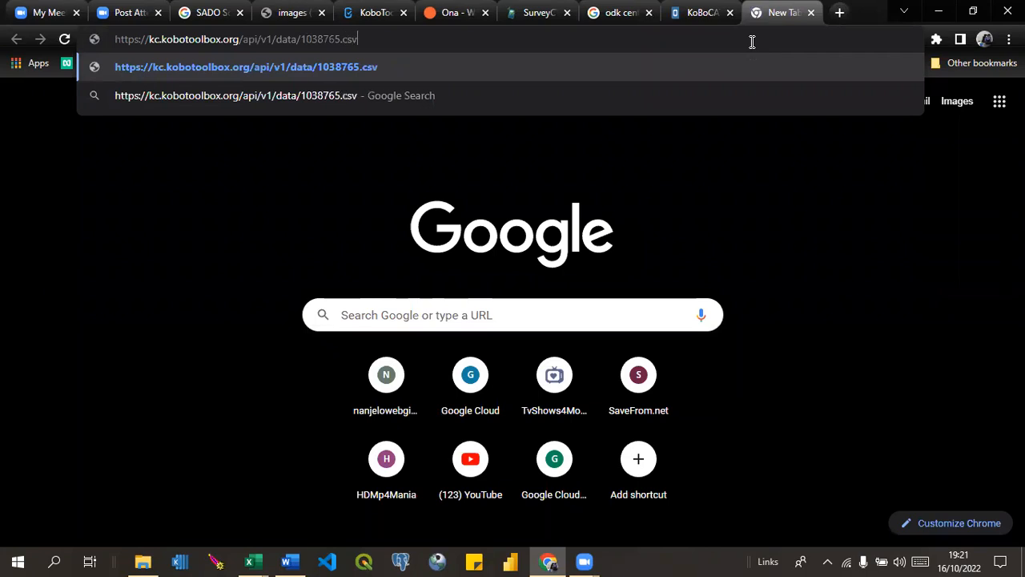
{"action": "key", "text": "Return"}
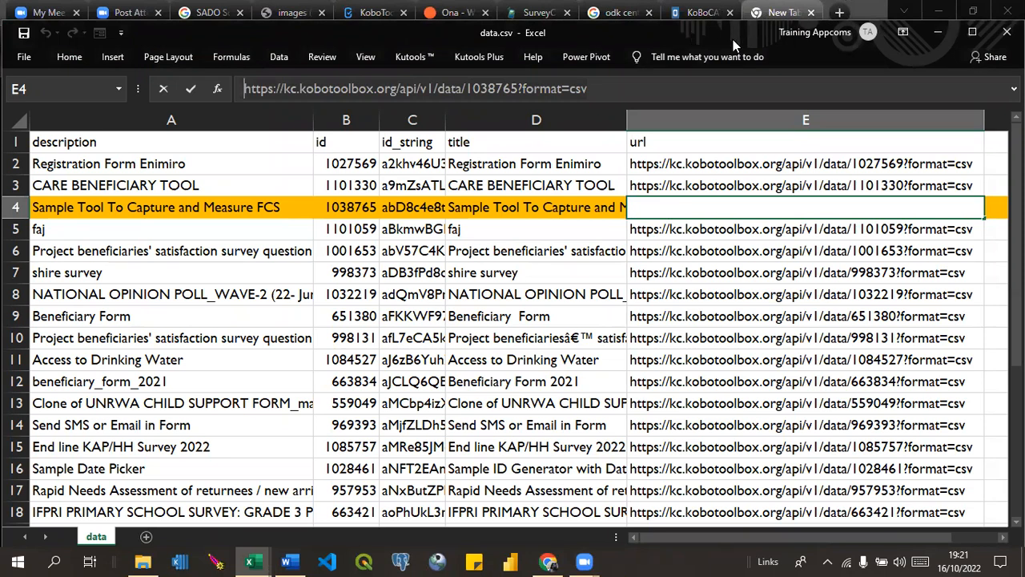
Minimize data.csv, view the downloaded survey CSV in Excel, and close it.
{"action": "left_click", "coordinate": [945, 28]}
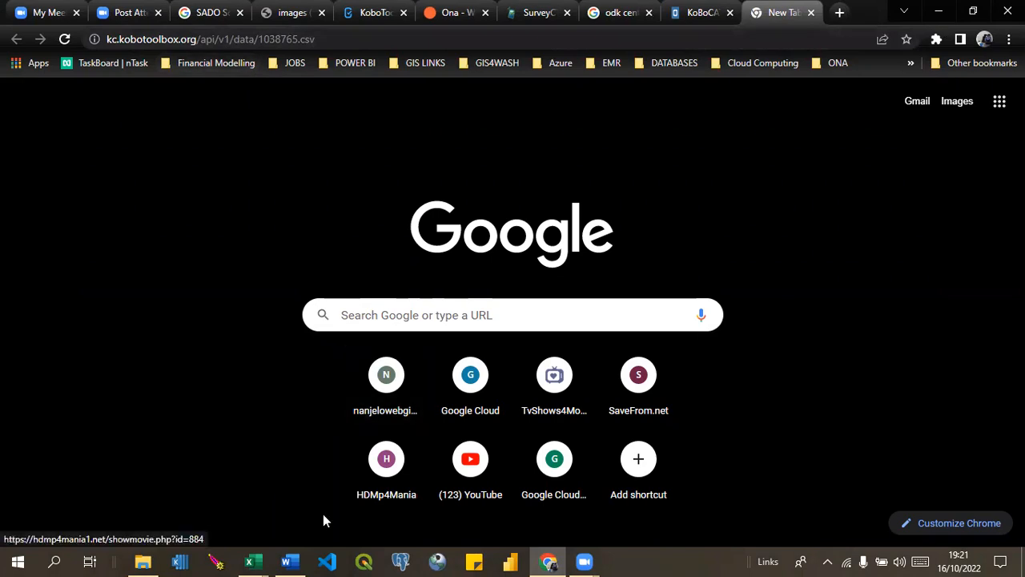
{"action": "mouse_move", "coordinate": [249, 562]}
{"action": "left_click", "coordinate": [286, 513]}
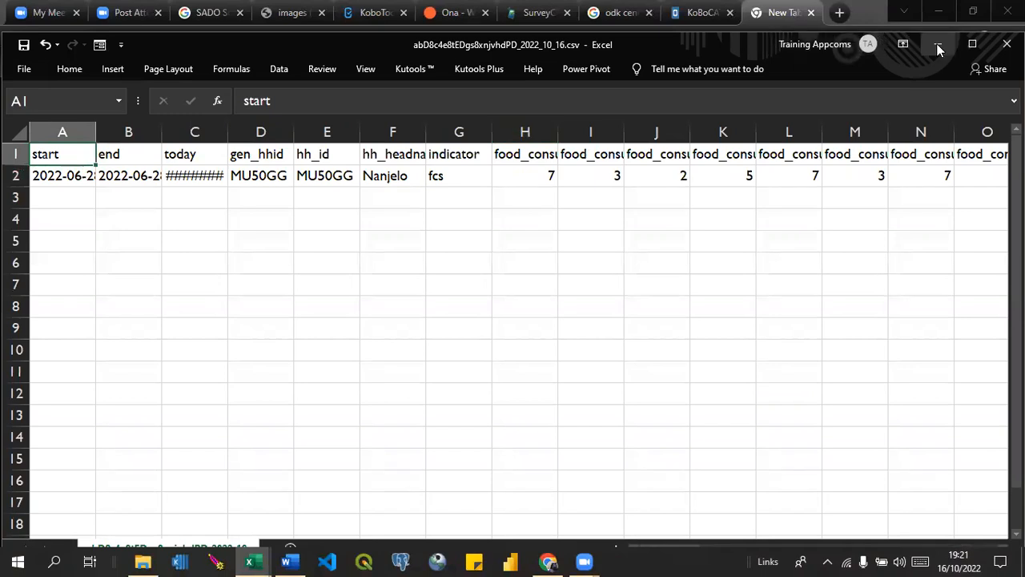
{"action": "left_click", "coordinate": [1007, 44]}
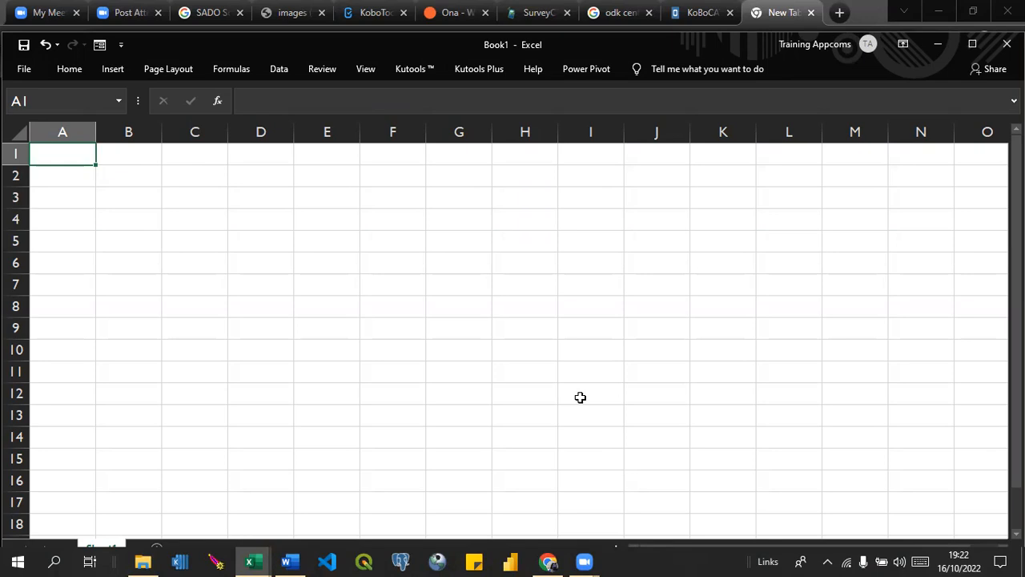
{"action": "left_click", "coordinate": [285, 72]}
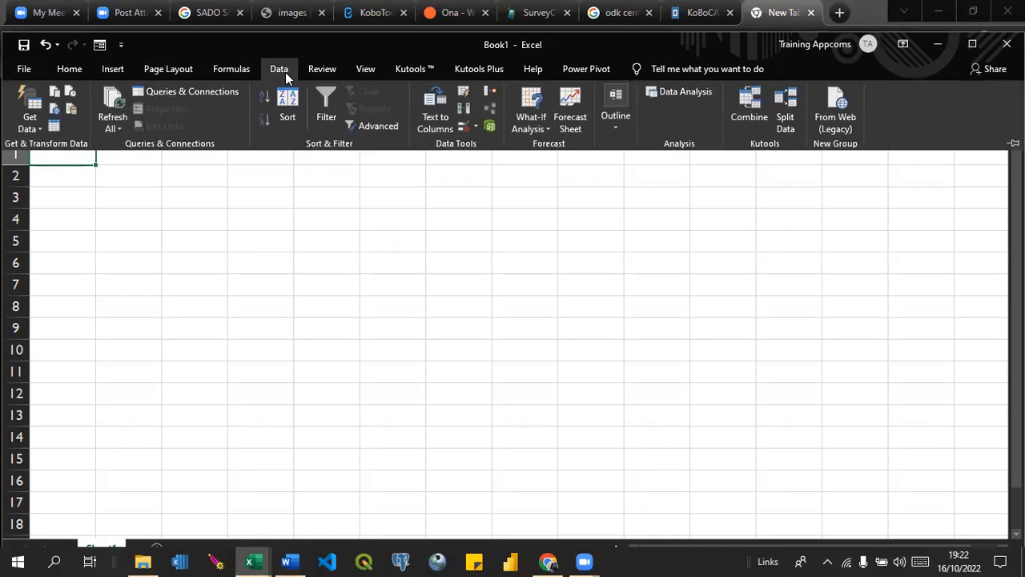
{"action": "left_click", "coordinate": [33, 126]}
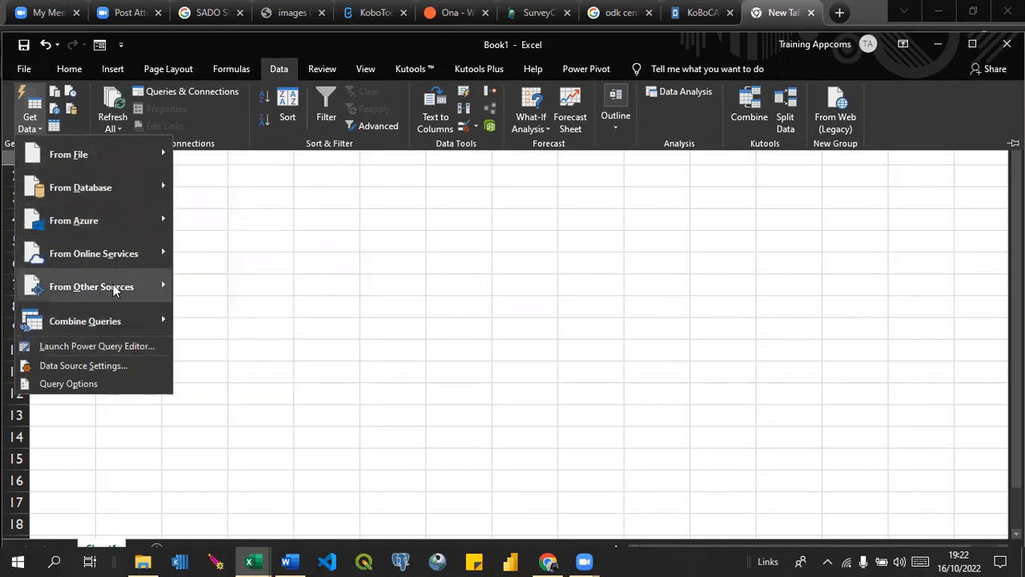
{"action": "mouse_move", "coordinate": [114, 288]}
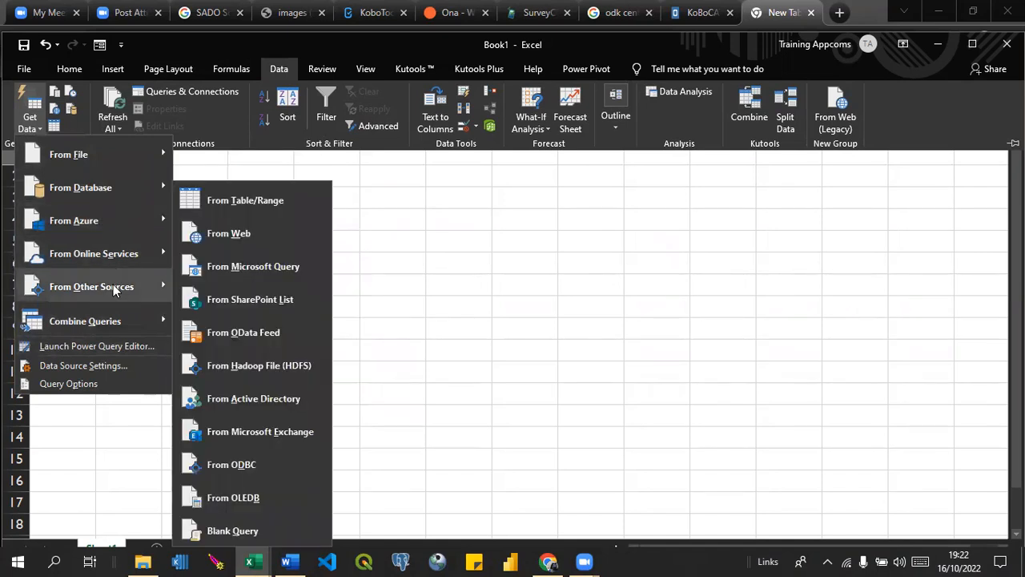
{"action": "left_click", "coordinate": [230, 232]}
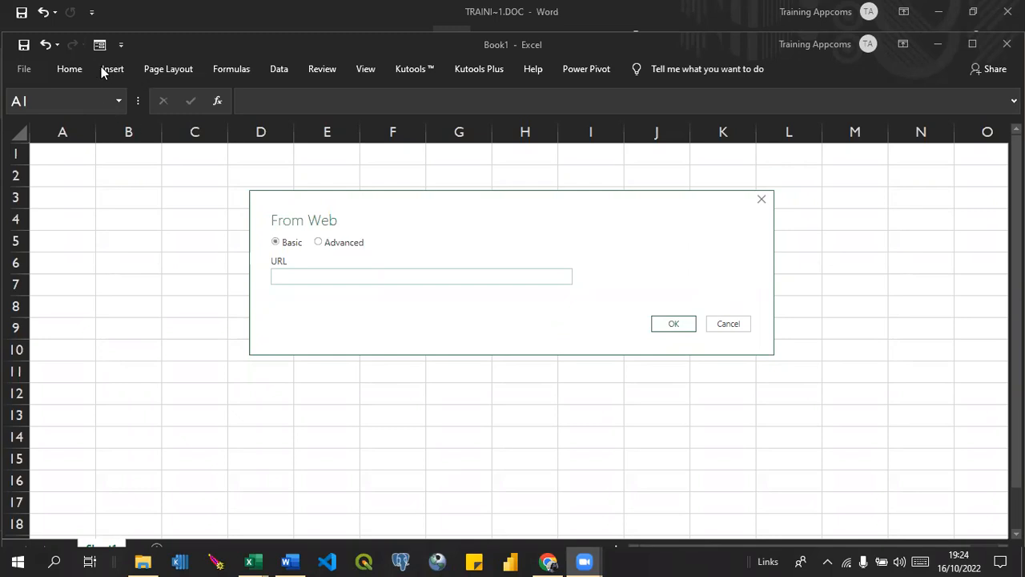
{"action": "left_click", "coordinate": [759, 201]}
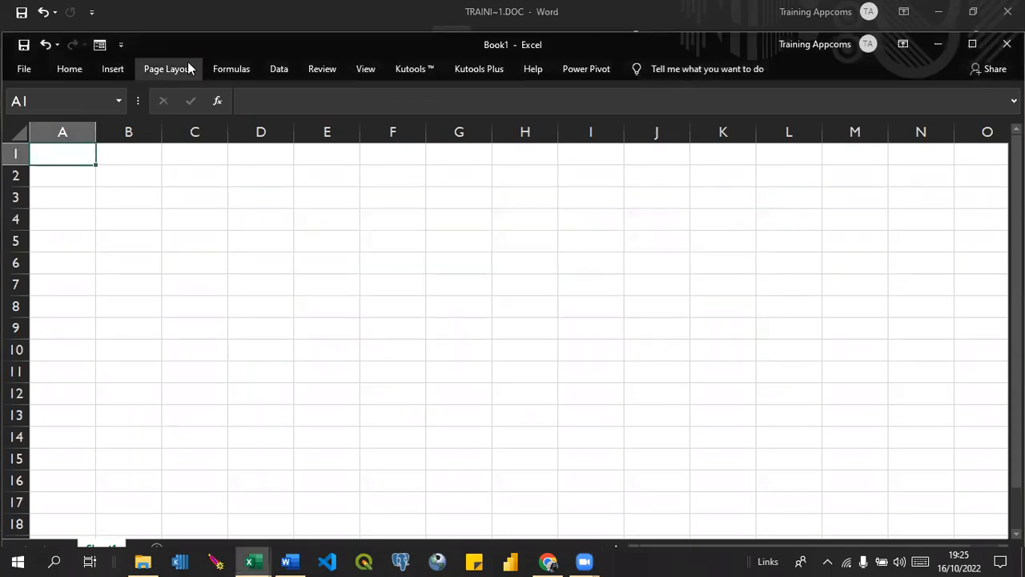
{"action": "left_click", "coordinate": [274, 68]}
{"action": "left_click", "coordinate": [34, 131]}
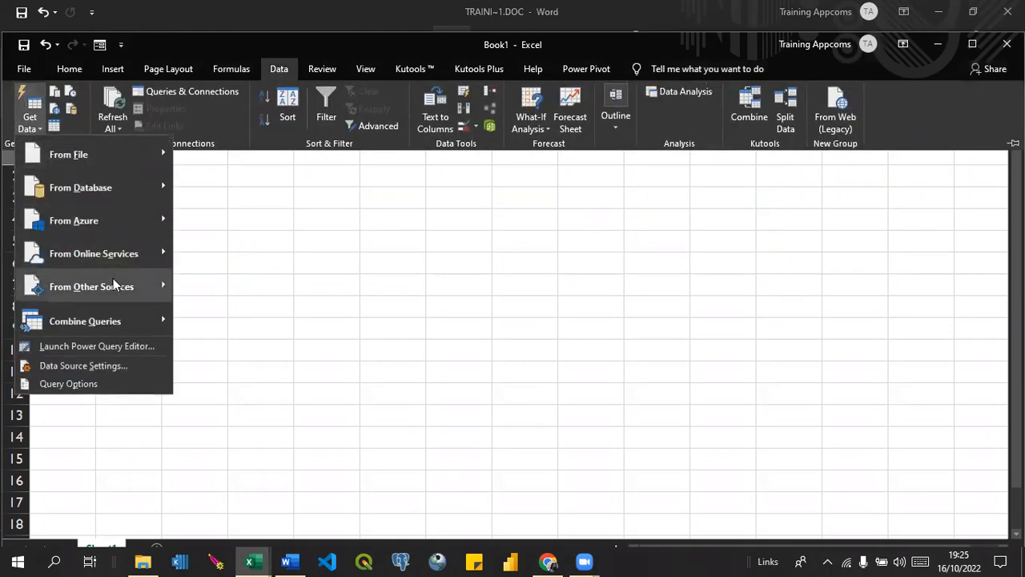
{"action": "mouse_move", "coordinate": [113, 285]}
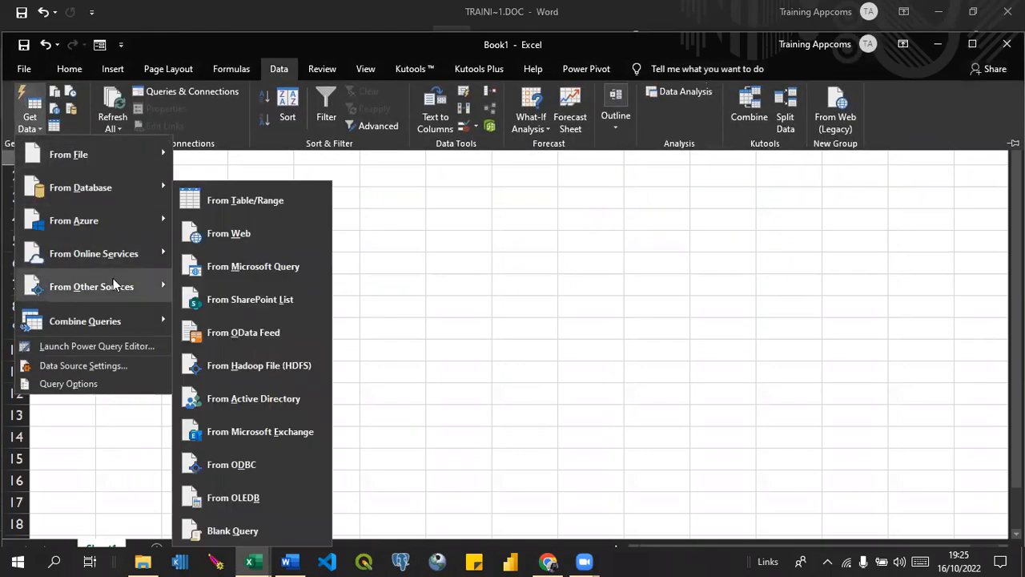
{"action": "left_click", "coordinate": [232, 239]}
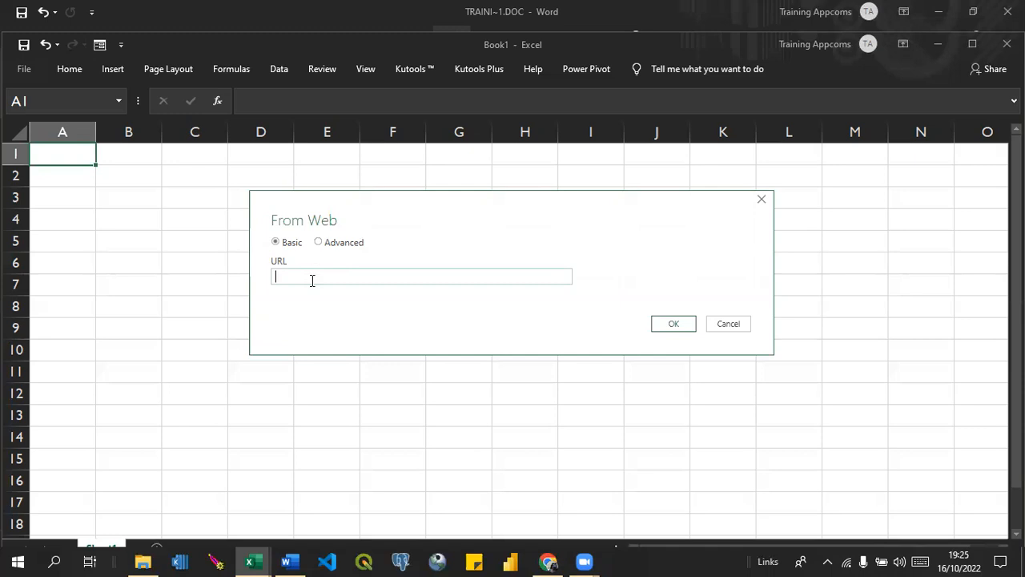
{"action": "type", "text": "https://kc.kobotoolbox.org/api/v1/data/1038765?format=csv"}
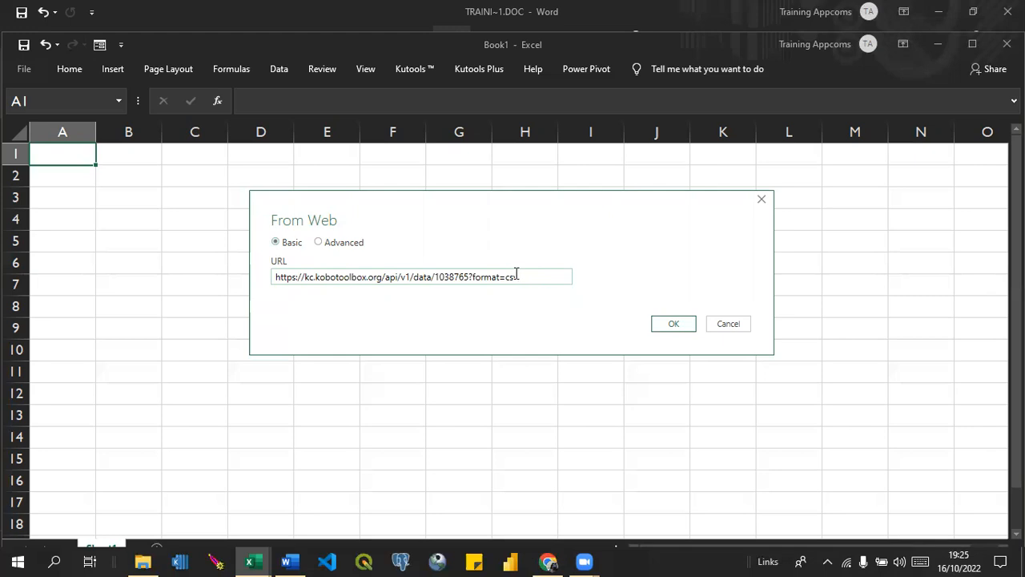
{"action": "key", "text": "Left"}
{"action": "key", "text": "Left"}
{"action": "key", "text": "Left"}
{"action": "key", "text": "BackSpace"}
{"action": "key", "text": "BackSpace"}
{"action": "key", "text": "BackSpace"}
{"action": "key", "text": "BackSpace"}
{"action": "key", "text": "BackSpace"}
{"action": "key", "text": "BackSpace"}
{"action": "key", "text": "BackSpace"}
{"action": "key", "text": "BackSpace"}
{"action": "type", "text": "."}
{"action": "left_click", "coordinate": [675, 329]}
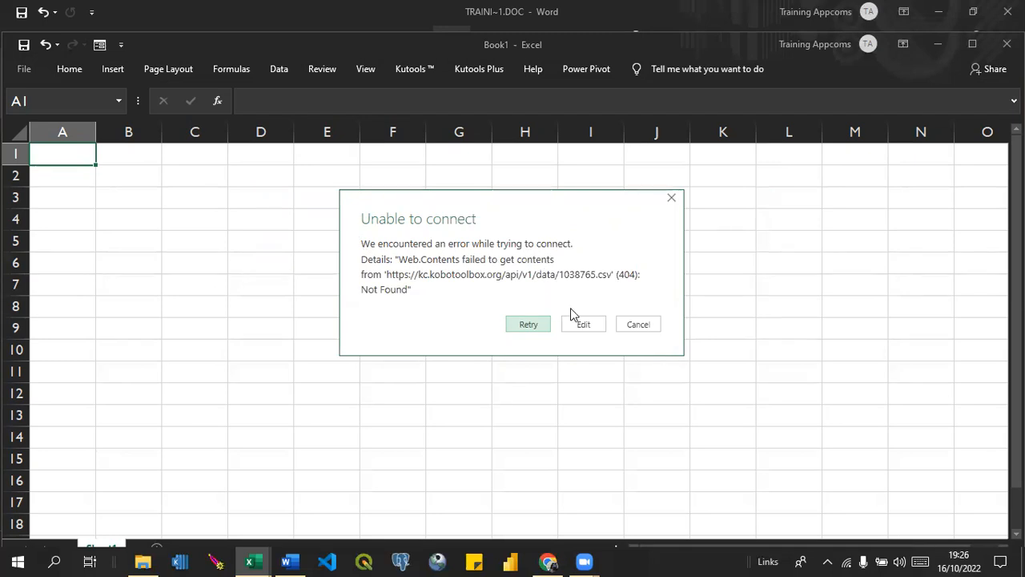
Retry the connection to the 1038765.csv URL, check the advanced URL options, and cancel the web import.
{"action": "left_click", "coordinate": [581, 325]}
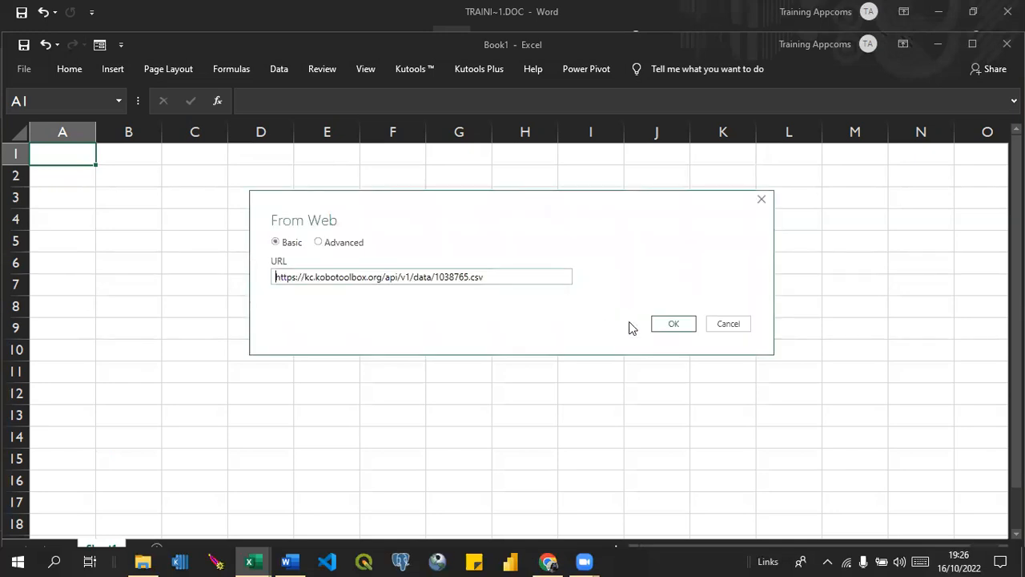
{"action": "left_click", "coordinate": [670, 325]}
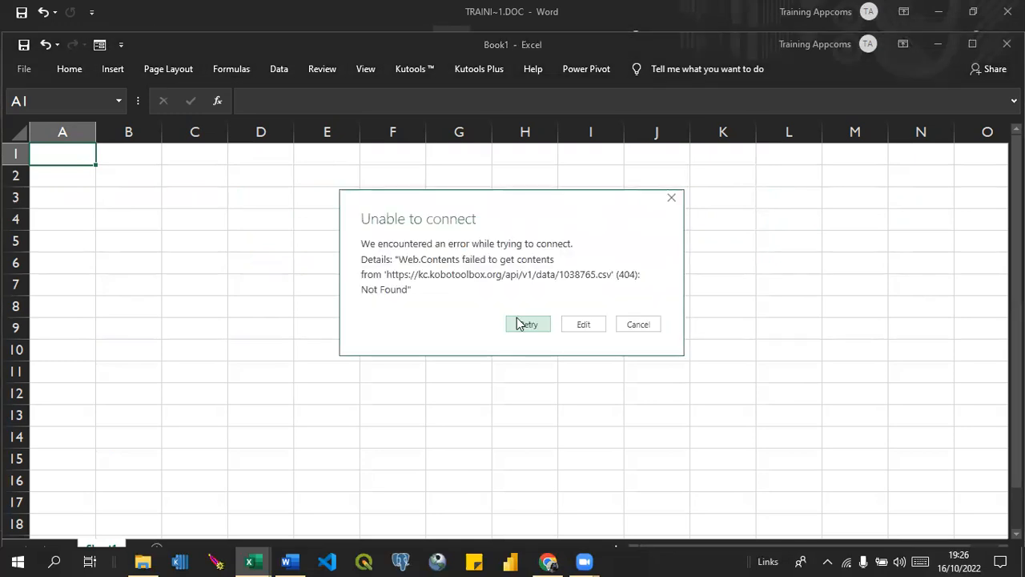
{"action": "left_click", "coordinate": [522, 328]}
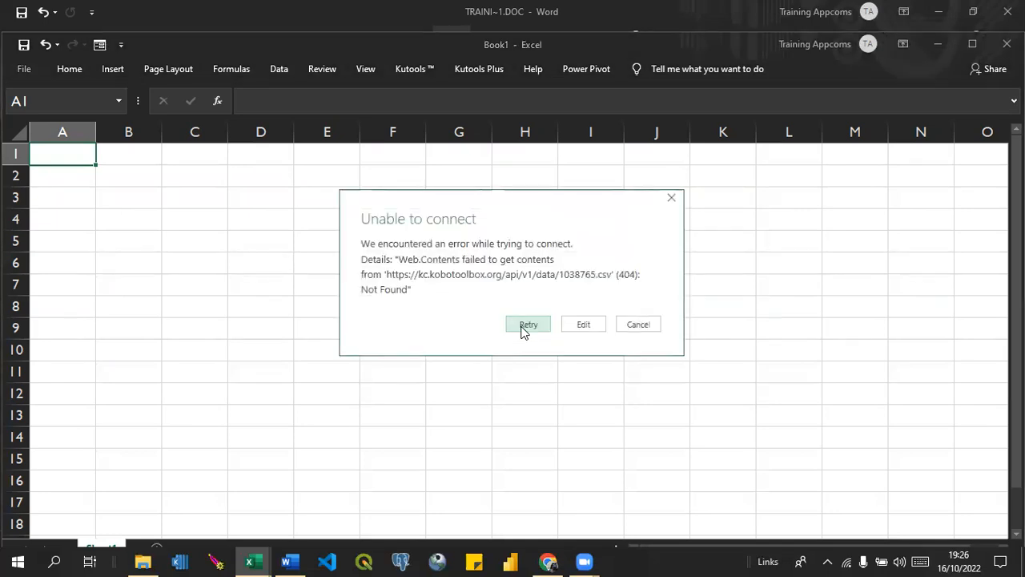
{"action": "left_click", "coordinate": [606, 326]}
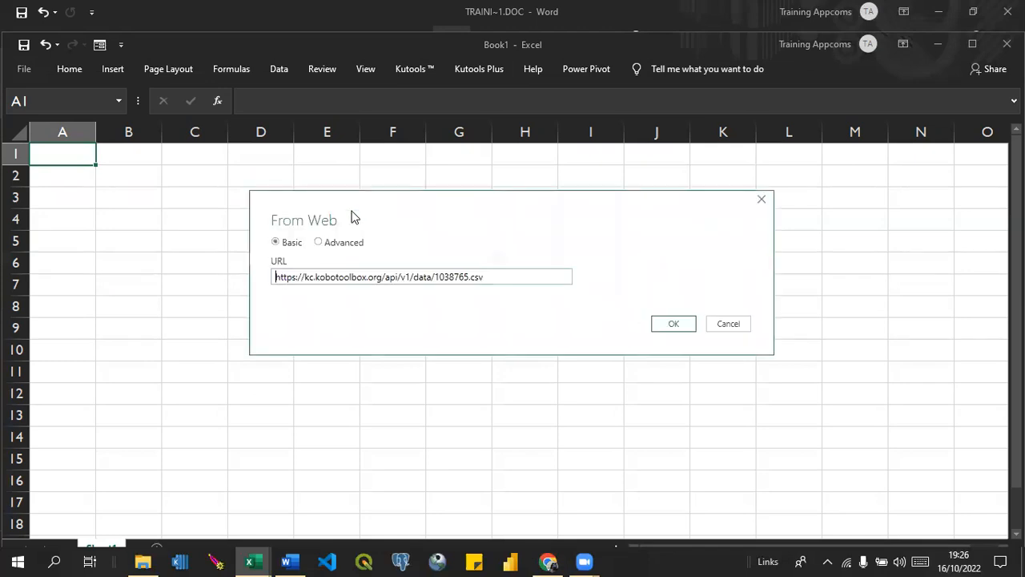
{"action": "left_click", "coordinate": [323, 242]}
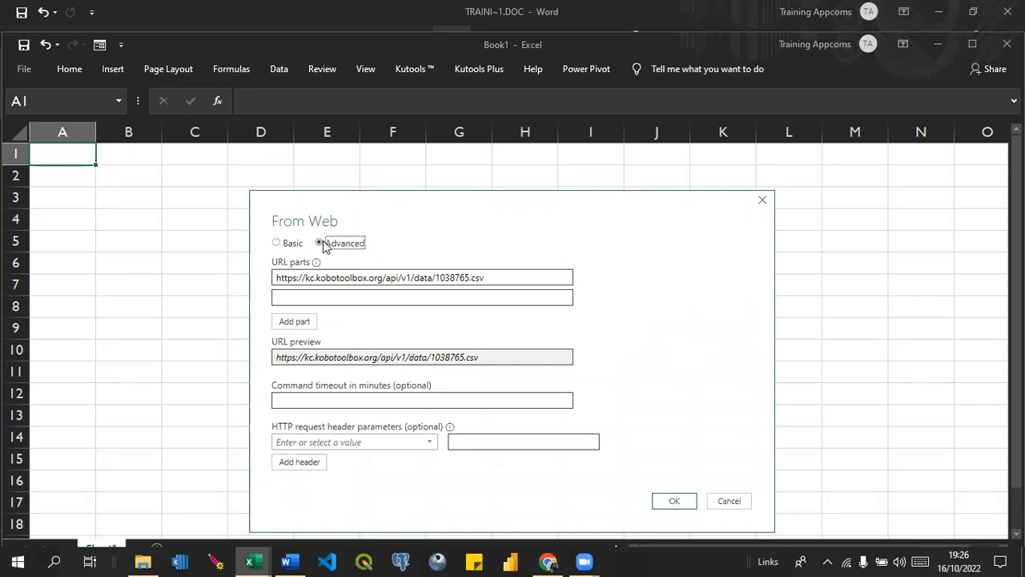
{"action": "left_click", "coordinate": [276, 243]}
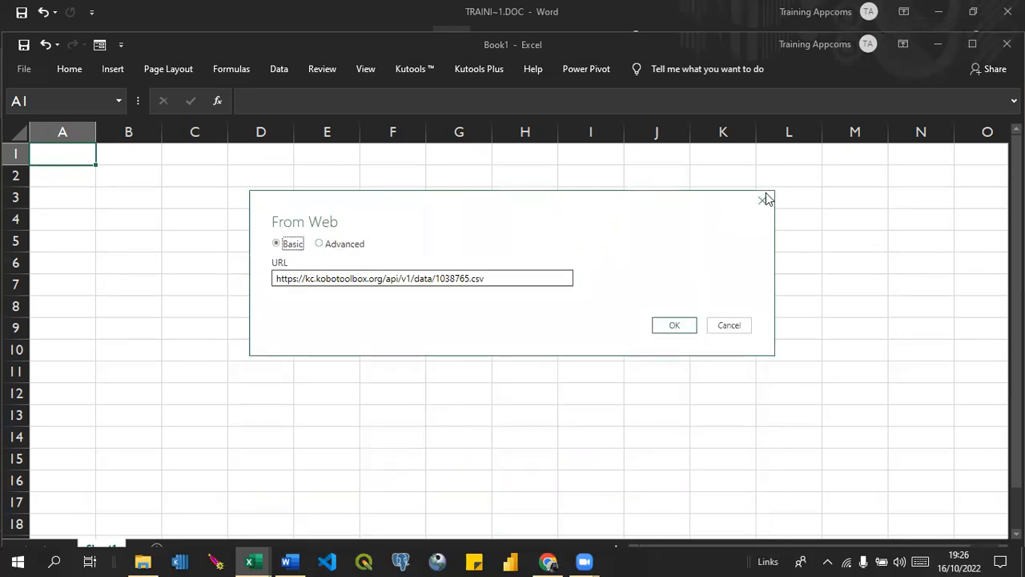
{"action": "left_click", "coordinate": [733, 326]}
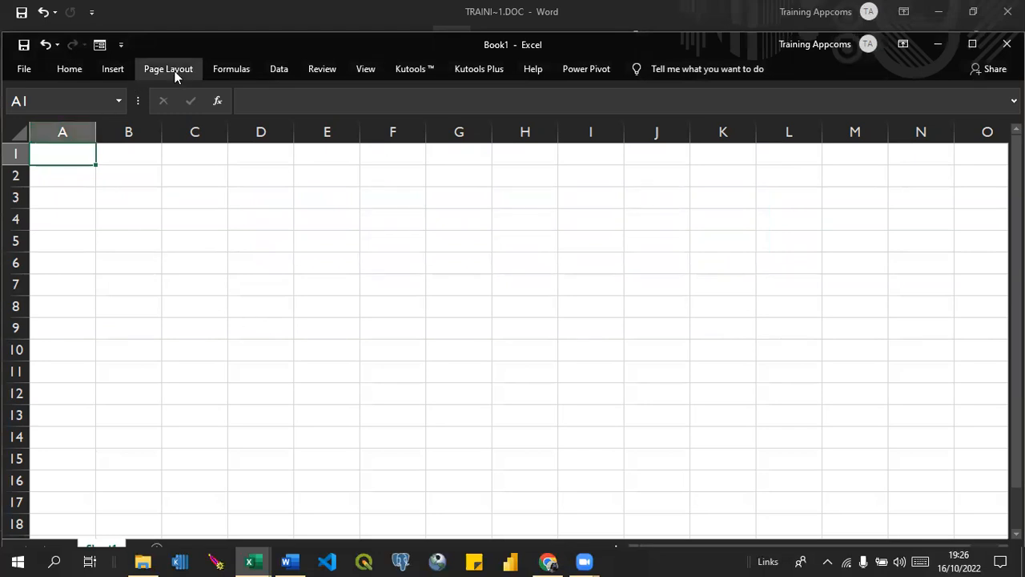
Launch the Power Query Editor from Book1.
{"action": "left_click", "coordinate": [278, 70]}
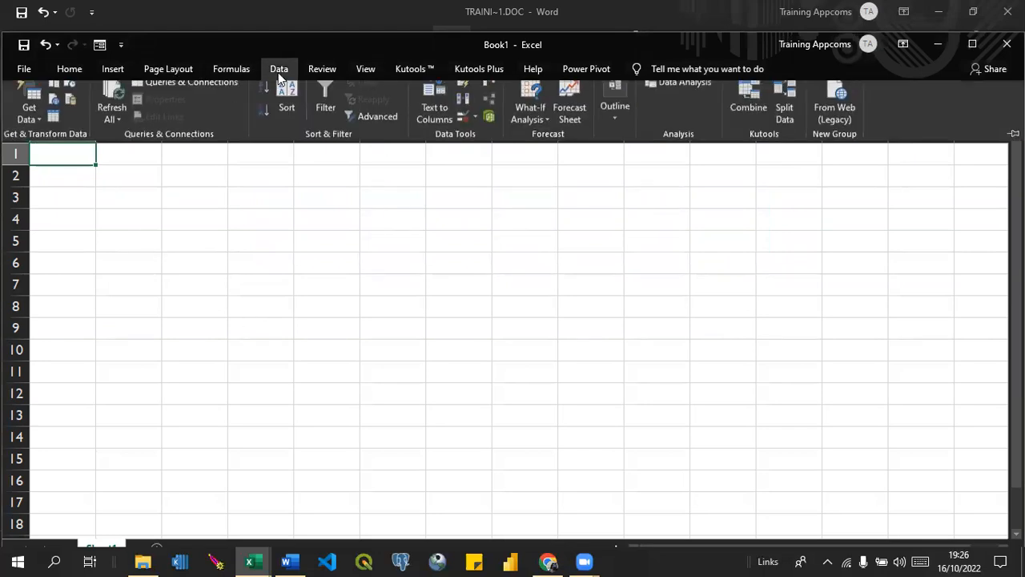
{"action": "left_click", "coordinate": [32, 124]}
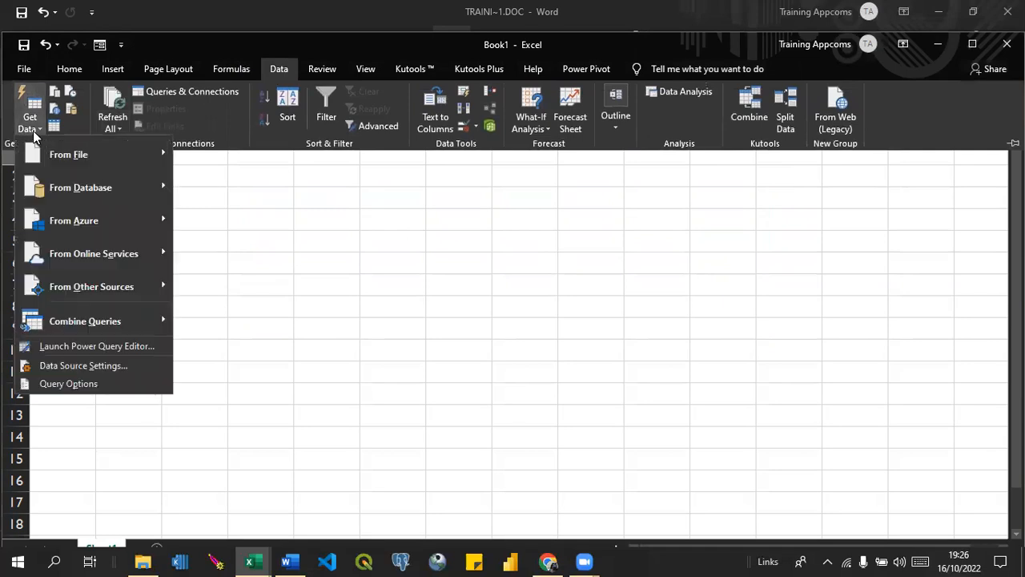
{"action": "left_click", "coordinate": [89, 348]}
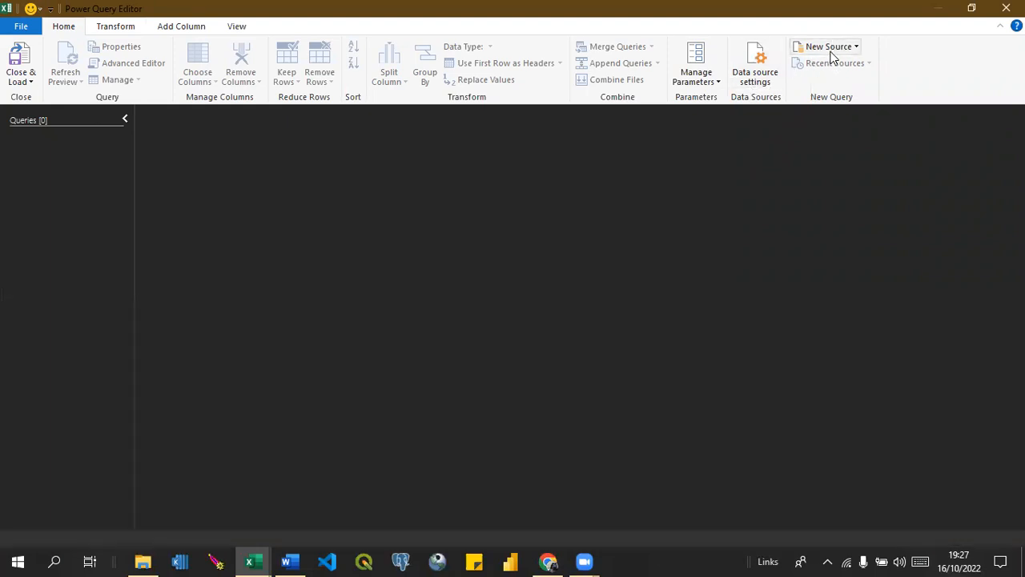
{"action": "left_click", "coordinate": [856, 48]}
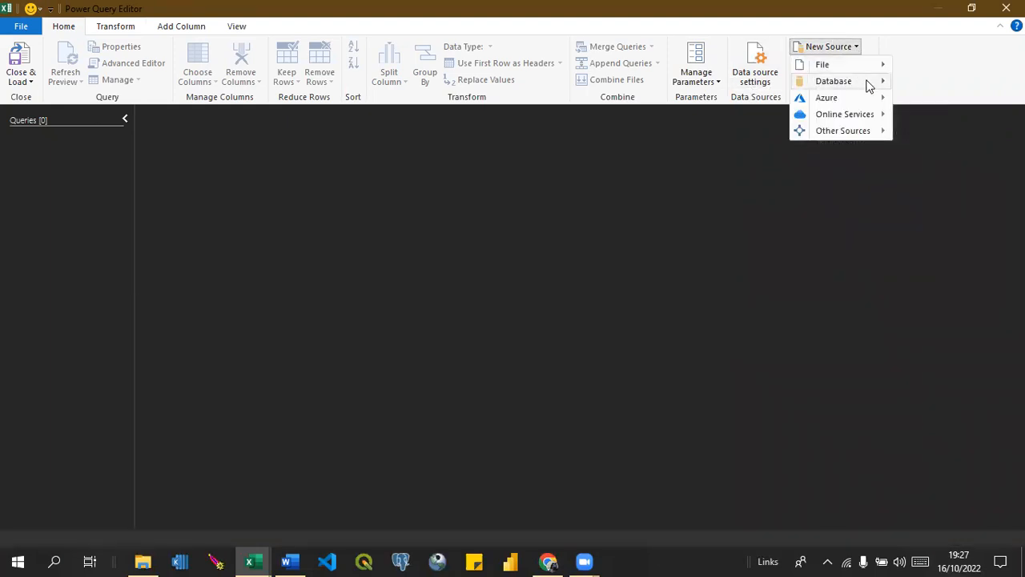
{"action": "mouse_move", "coordinate": [883, 117]}
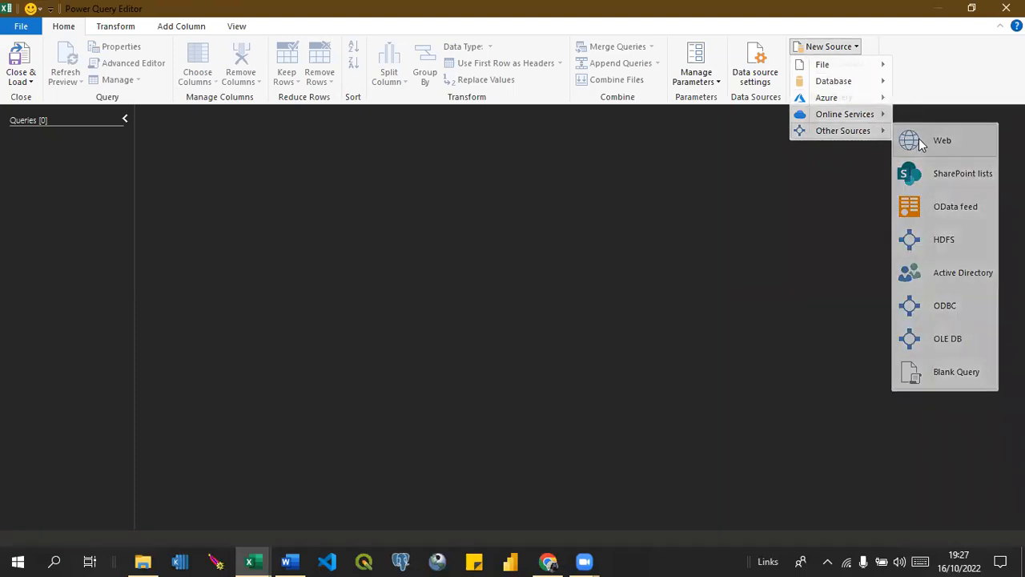
{"action": "left_click", "coordinate": [921, 142]}
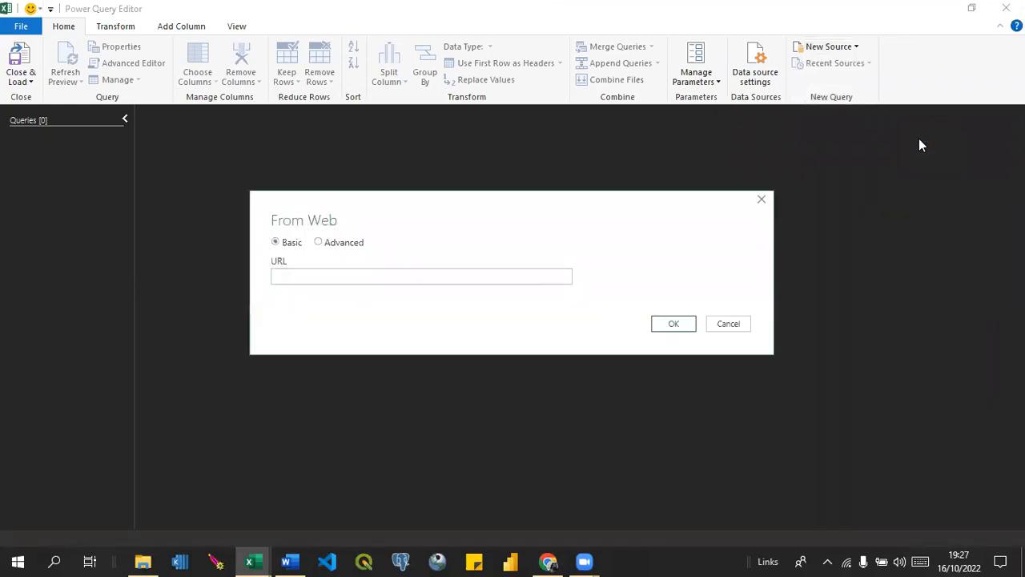
{"action": "type", "text": "https://kc.kobotoolbox.org/api/v1/data/1038765?format=csv"}
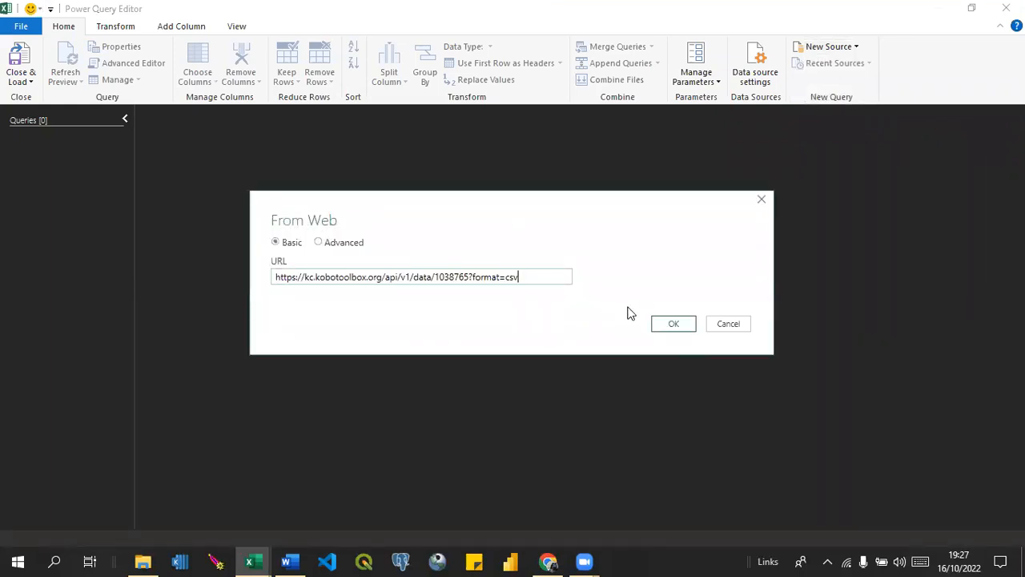
{"action": "key", "text": "BackSpace"}
{"action": "key", "text": "BackSpace"}
{"action": "key", "text": "BackSpace"}
{"action": "key", "text": "BackSpace"}
{"action": "key", "text": "BackSpace"}
{"action": "key", "text": "BackSpace"}
{"action": "key", "text": "BackSpace"}
{"action": "key", "text": "BackSpace"}
{"action": "key", "text": "BackSpace"}
{"action": "key", "text": "BackSpace"}
{"action": "key", "text": "BackSpace"}
{"action": "type", "text": ".csv"}
{"action": "left_click", "coordinate": [664, 324]}
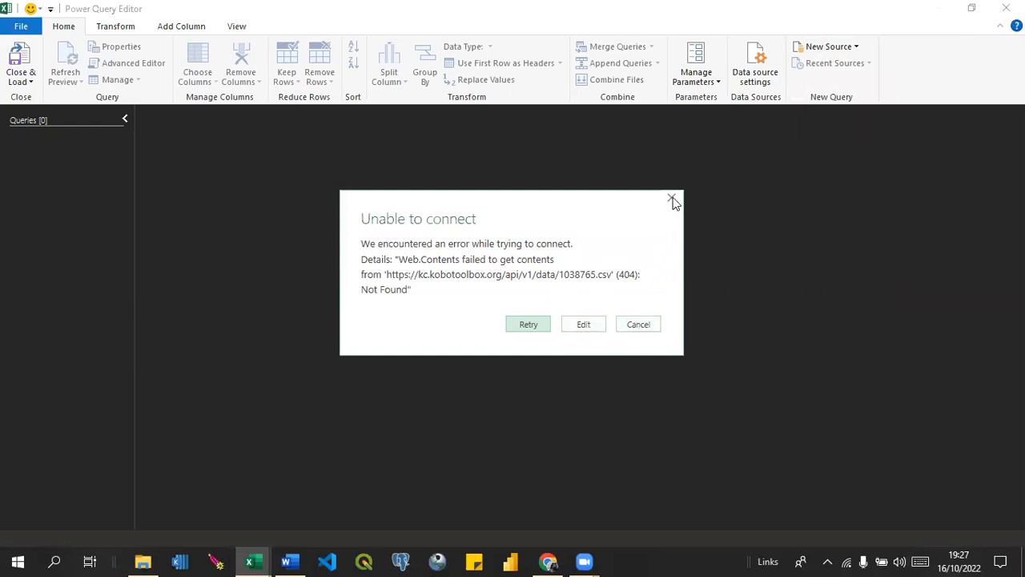
{"action": "left_click", "coordinate": [639, 324]}
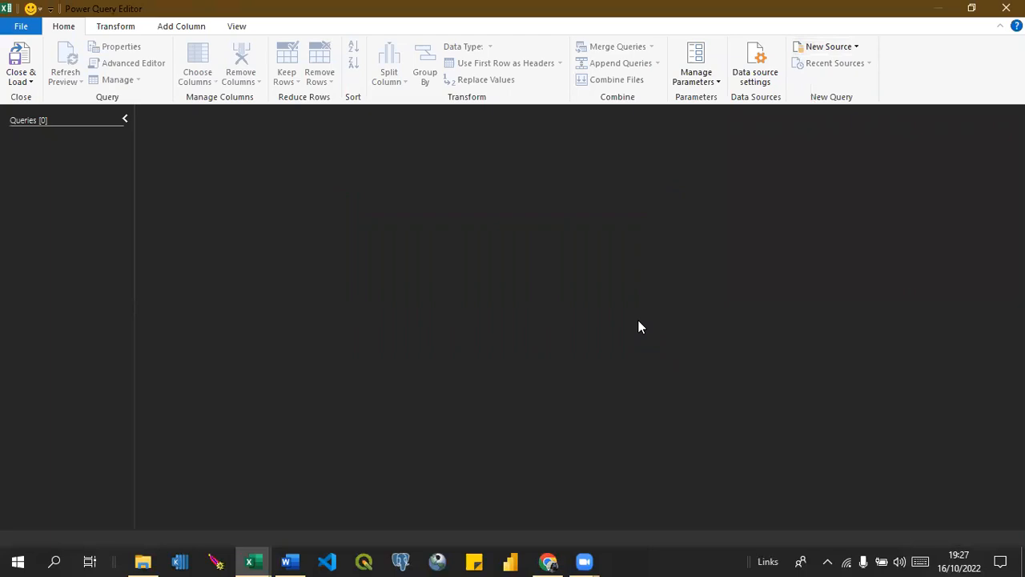
{"action": "left_click", "coordinate": [750, 82]}
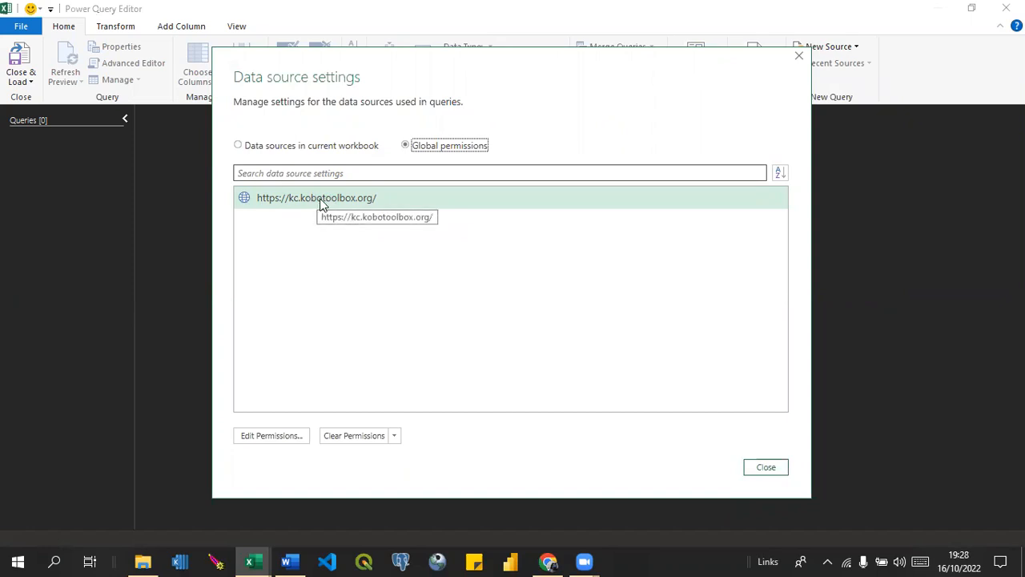
{"action": "left_click", "coordinate": [367, 442]}
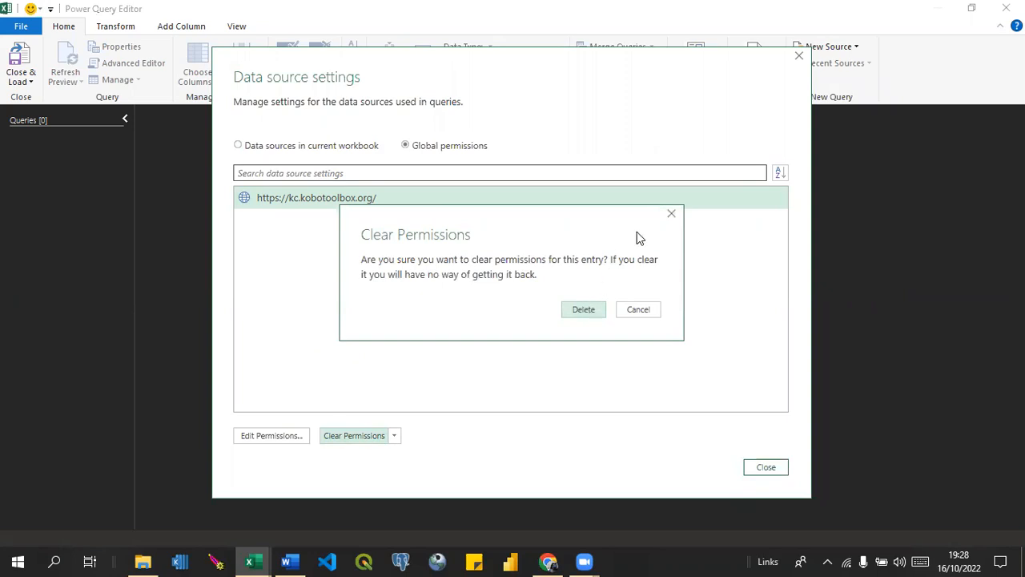
{"action": "left_click", "coordinate": [671, 216]}
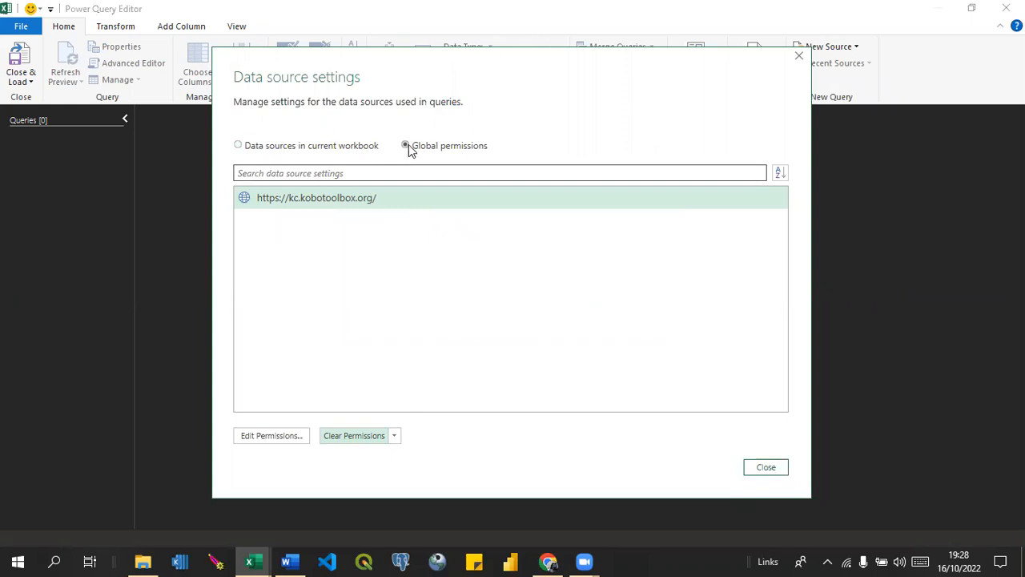
{"action": "left_click", "coordinate": [240, 149]}
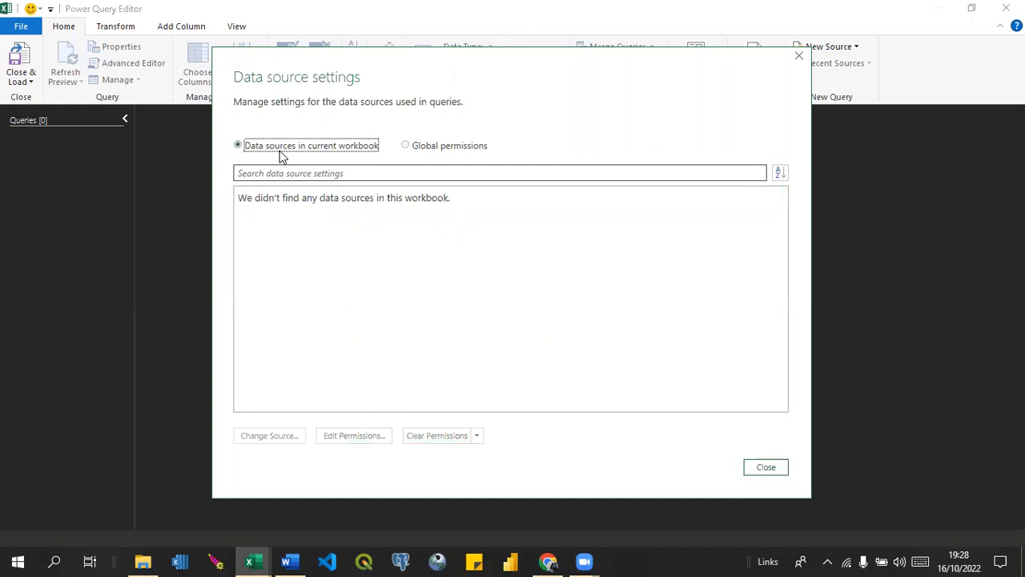
{"action": "left_click", "coordinate": [406, 149]}
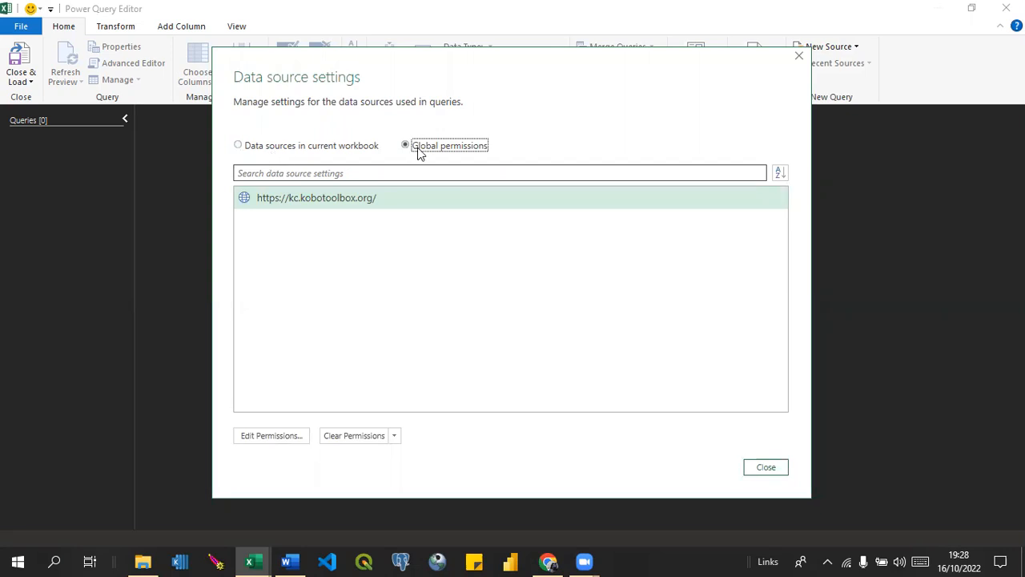
{"action": "left_click", "coordinate": [364, 439]}
{"action": "left_click", "coordinate": [585, 312]}
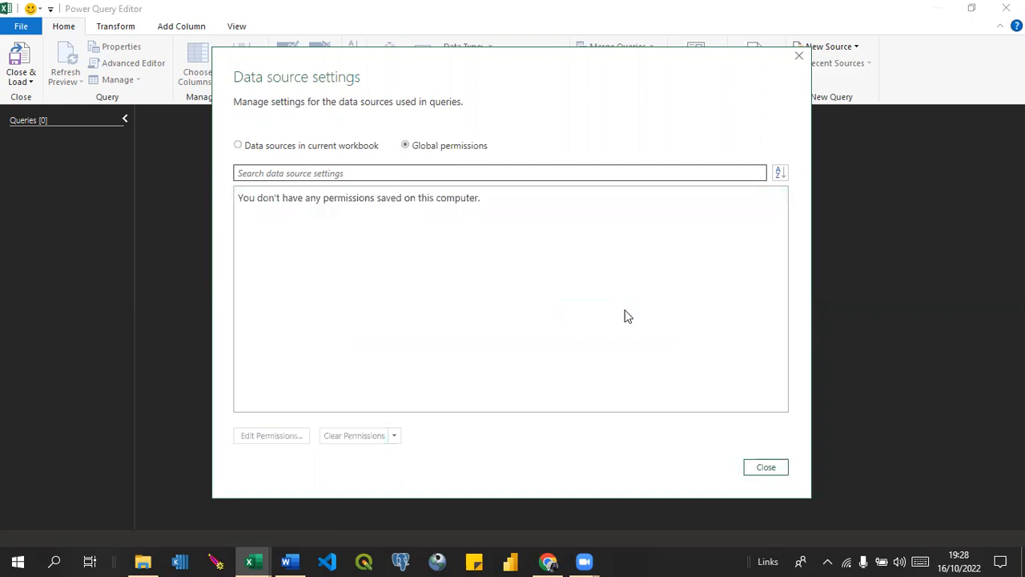
{"action": "left_click", "coordinate": [765, 469]}
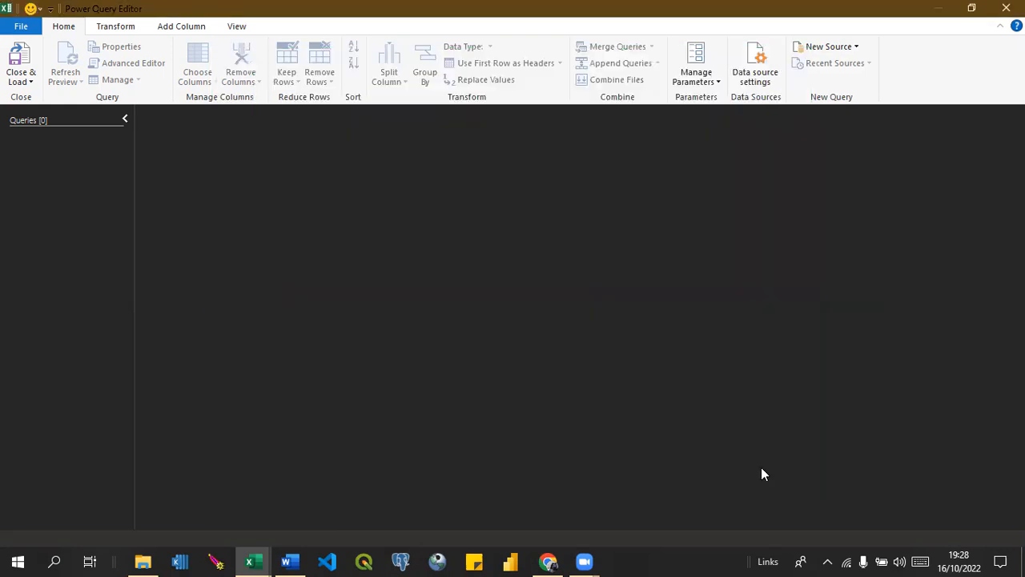
{"action": "left_click", "coordinate": [829, 48]}
{"action": "mouse_move", "coordinate": [870, 132]}
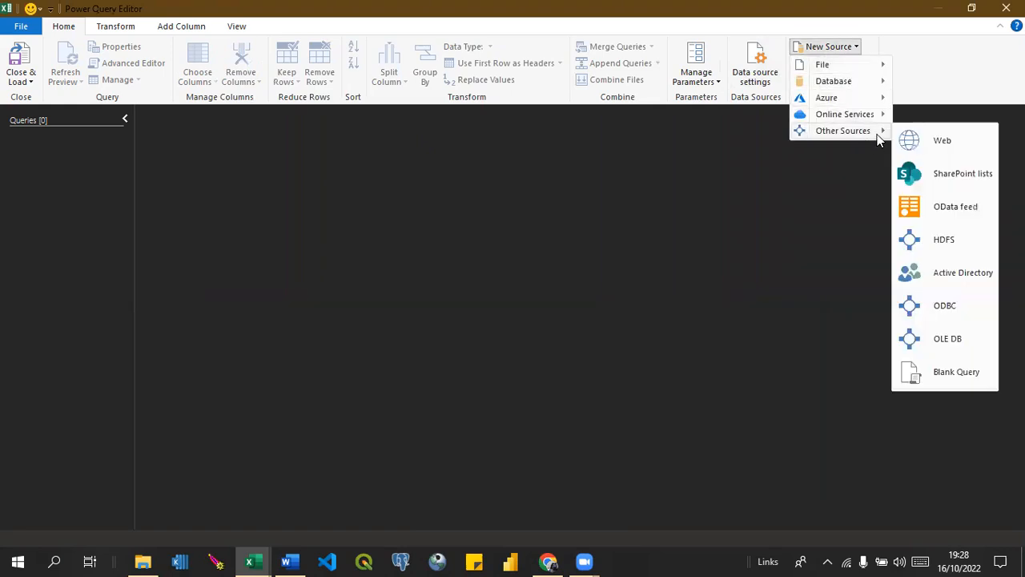
{"action": "left_click", "coordinate": [945, 141]}
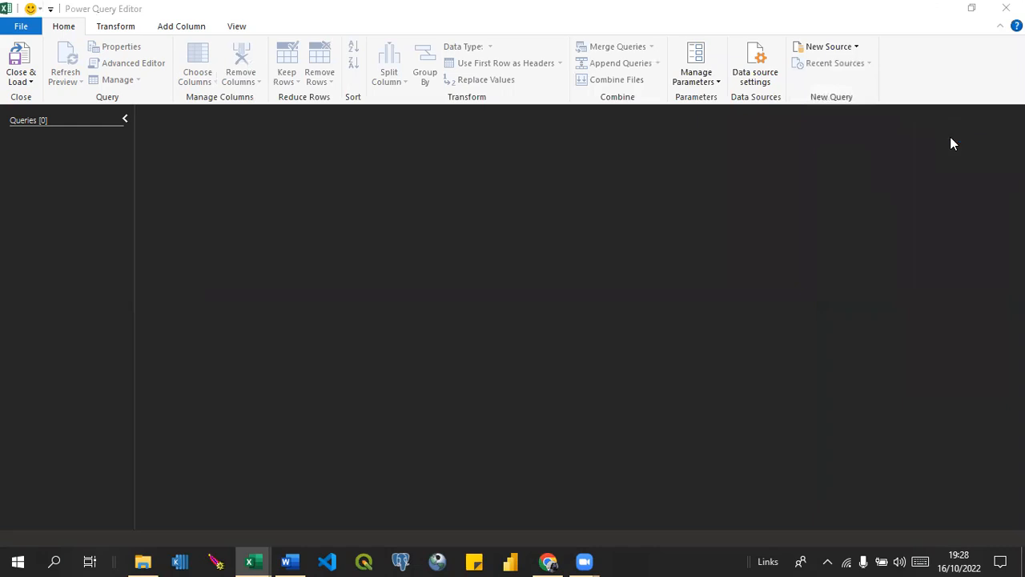
{"action": "type", "text": "https://kc.kobotoolbox.org/api/v1/data/1038765?format=csv"}
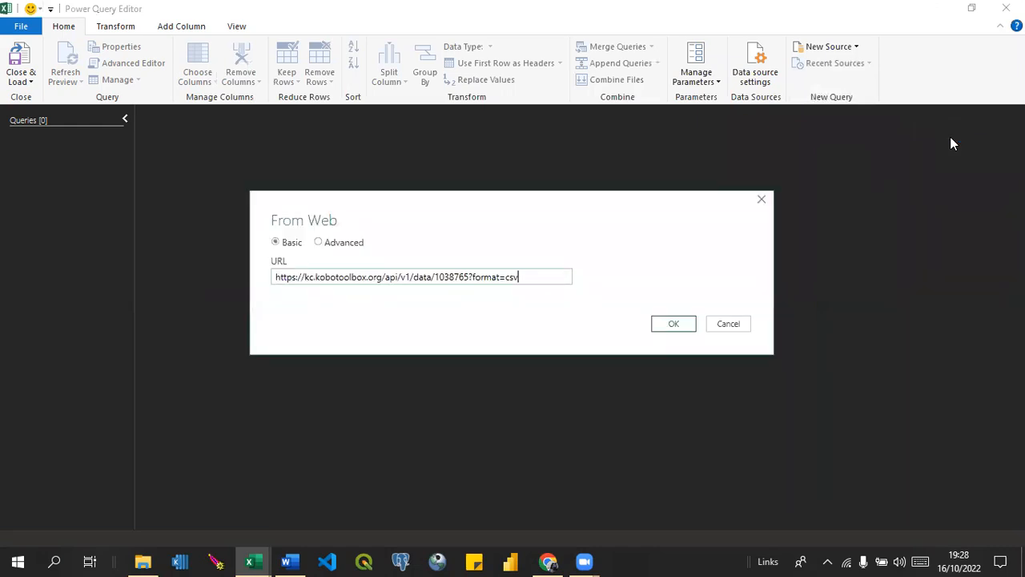
{"action": "key", "text": "BackSpace"}
{"action": "key", "text": "BackSpace"}
{"action": "key", "text": "BackSpace"}
{"action": "key", "text": "BackSpace"}
{"action": "key", "text": "BackSpace"}
{"action": "key", "text": "BackSpace"}
{"action": "key", "text": "BackSpace"}
{"action": "key", "text": "BackSpace"}
{"action": "key", "text": "BackSpace"}
{"action": "key", "text": "BackSpace"}
{"action": "key", "text": "BackSpace"}
{"action": "type", "text": ".csv"}
{"action": "left_click", "coordinate": [686, 325]}
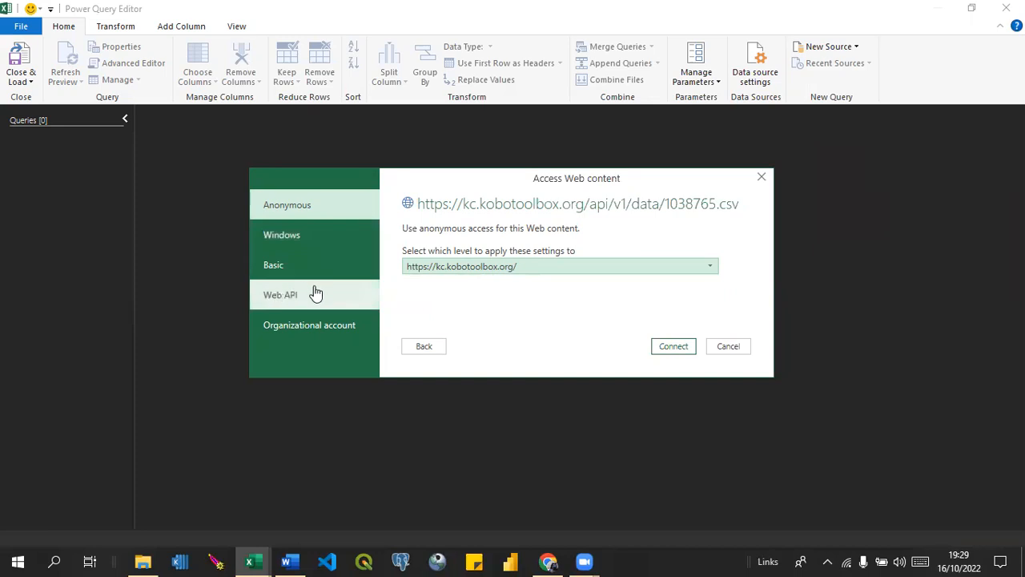
Choose Basic authentication for the web content and enter the KoboToolbox account's user name.
{"action": "left_click", "coordinate": [273, 267]}
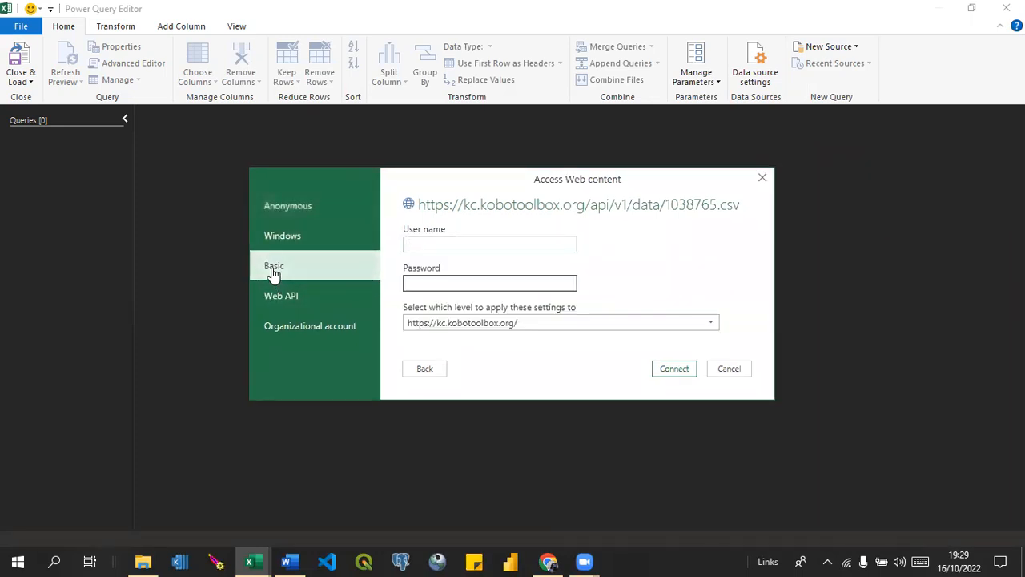
{"action": "left_click", "coordinate": [412, 240]}
{"action": "type", "text": "mo"}
{"action": "type", "text": "c"}
{"action": "type", "text": "202"}
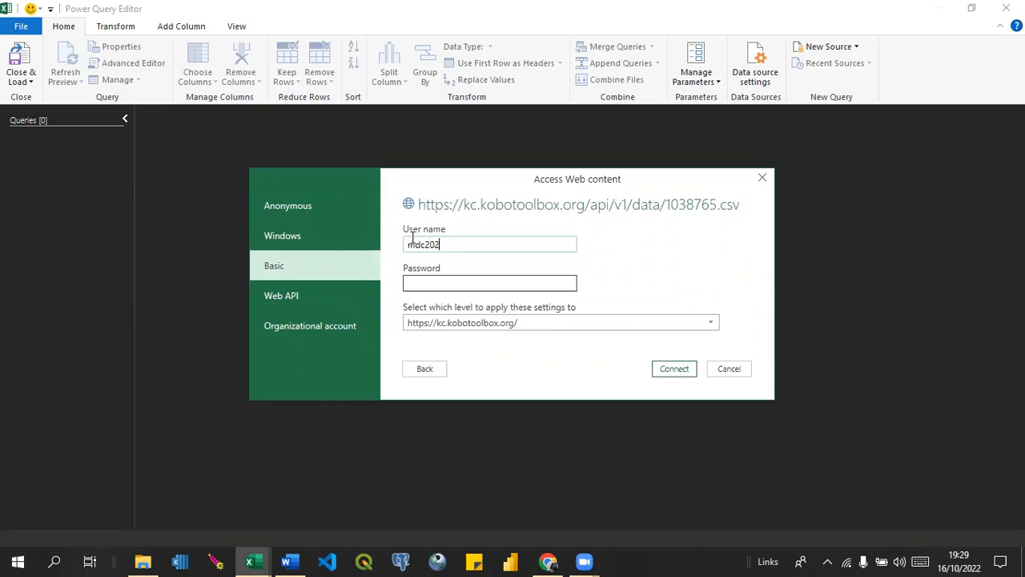
{"action": "type", "text": "0"}
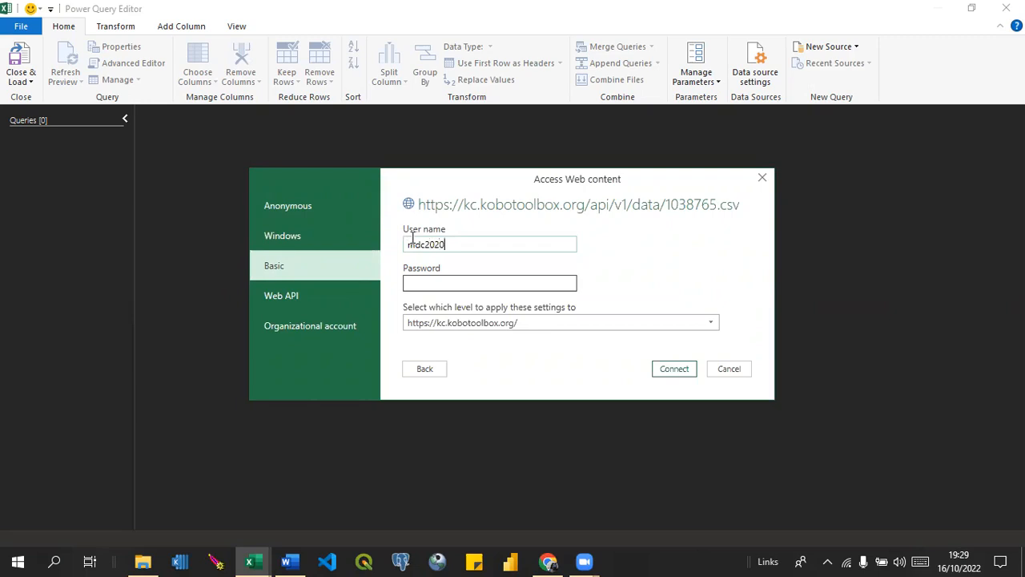
{"action": "left_click", "coordinate": [414, 282]}
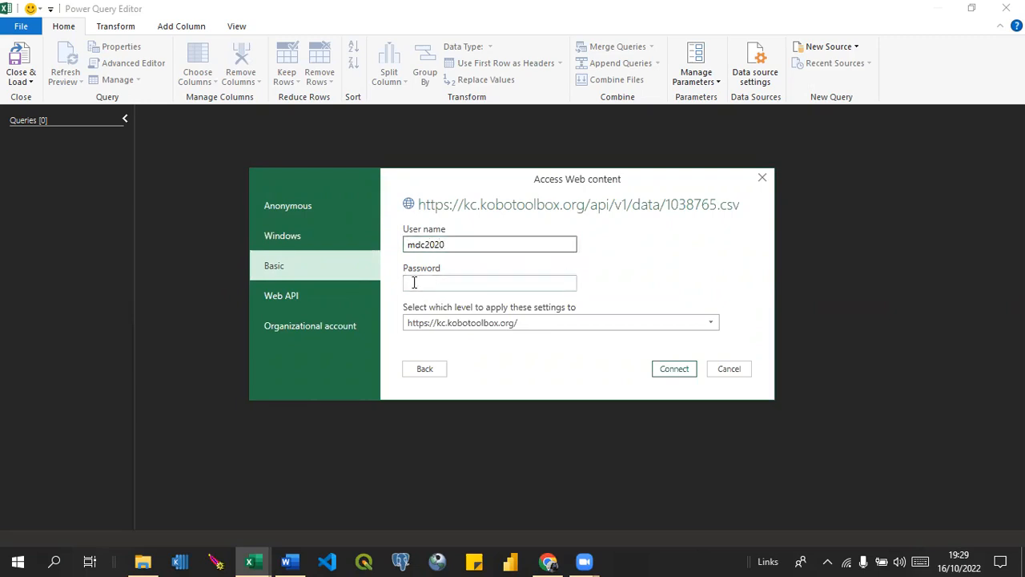
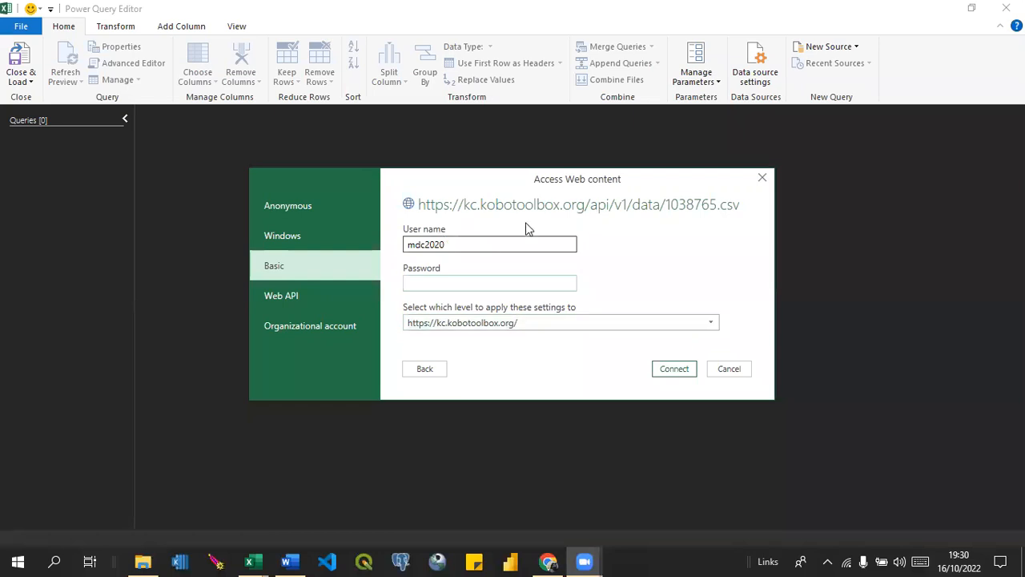
Enter the KoboToolbox account password for Basic authentication and connect to the web content.
{"action": "left_click", "coordinate": [405, 289]}
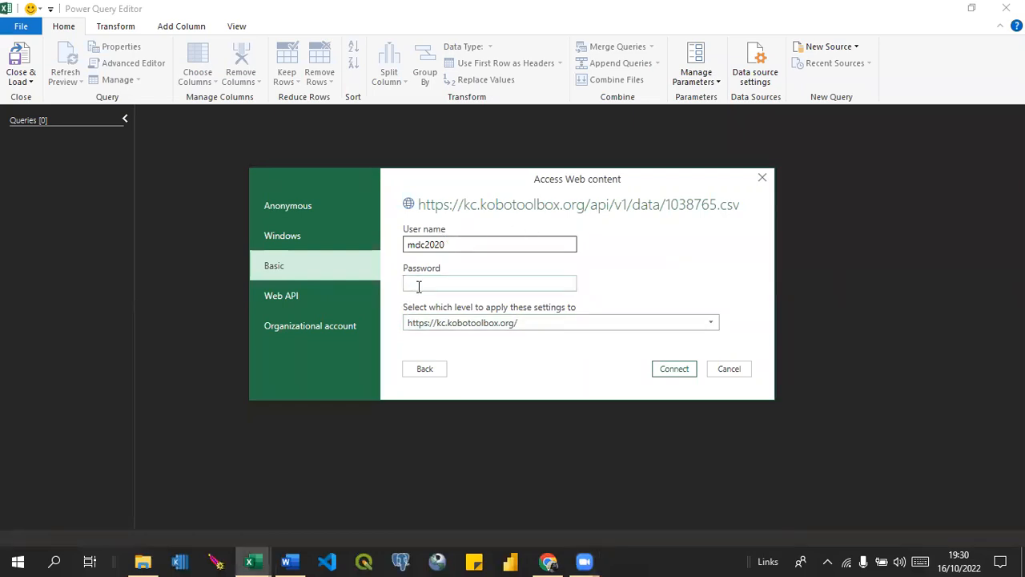
{"action": "type", "text": "••••••••"}
{"action": "left_click", "coordinate": [674, 368]}
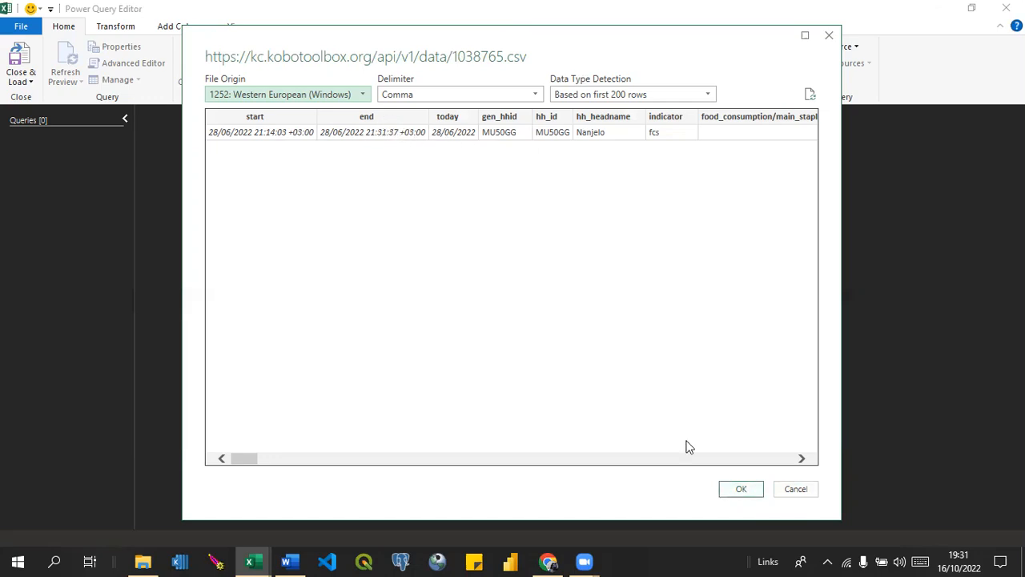
Accept the CSV preview, load the query into the worksheet, and close the Queries & Connections pane.
{"action": "left_click", "coordinate": [741, 491]}
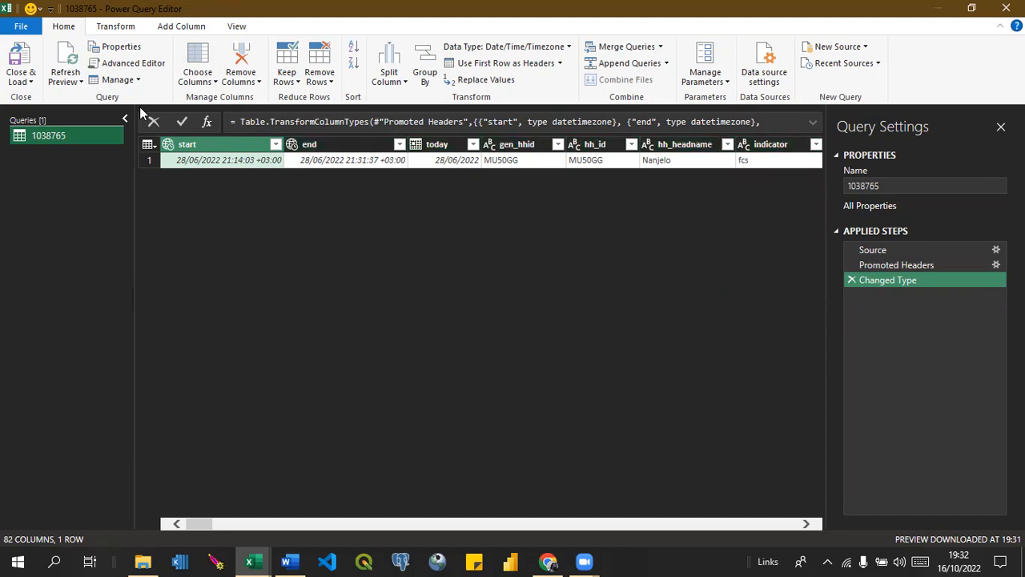
{"action": "left_click", "coordinate": [31, 81]}
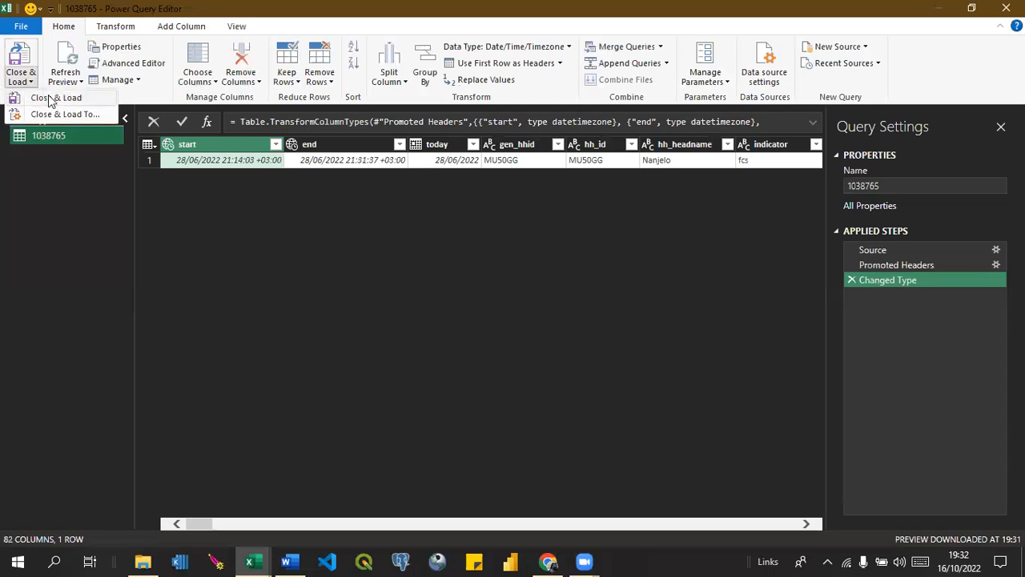
{"action": "left_click", "coordinate": [50, 98]}
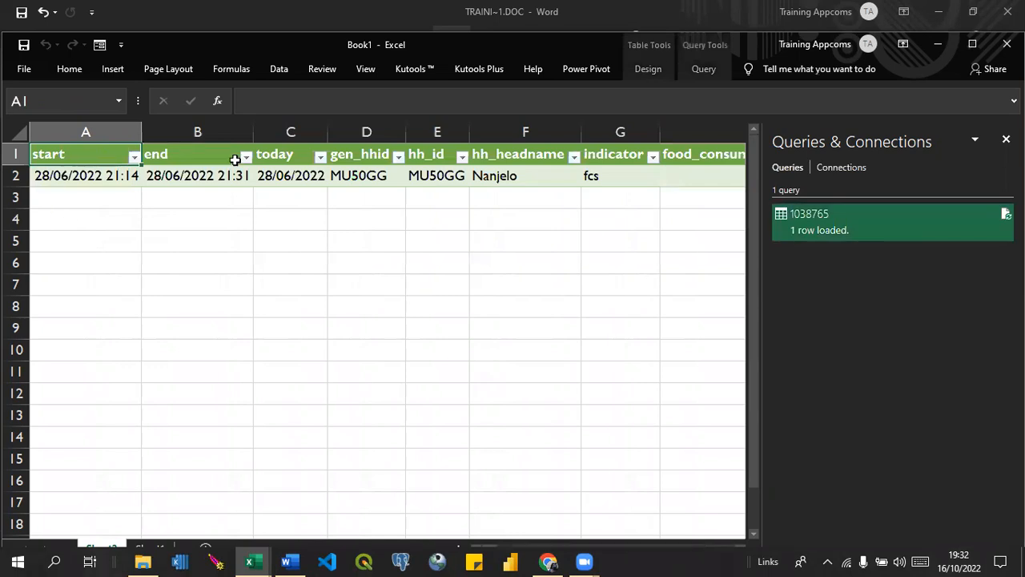
{"action": "left_click", "coordinate": [1006, 139]}
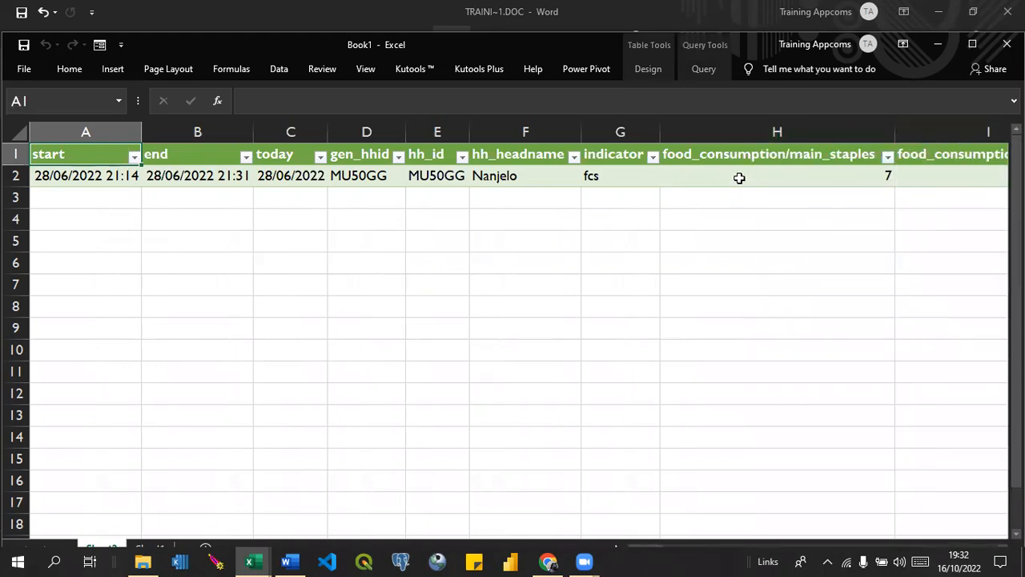
Open the properties of the loaded query and switch background refresh off and on again.
{"action": "left_click", "coordinate": [705, 70]}
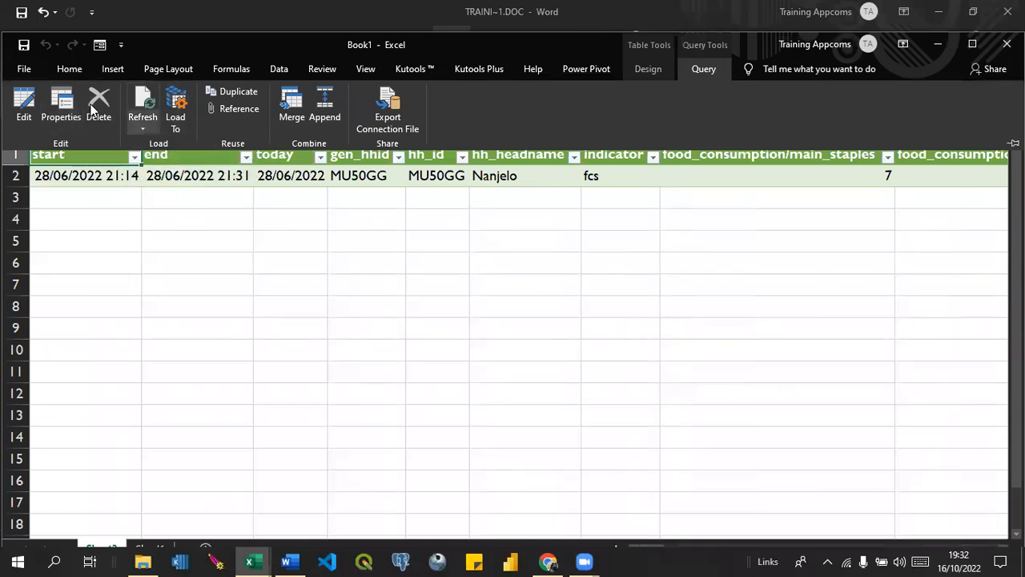
{"action": "left_click", "coordinate": [56, 100]}
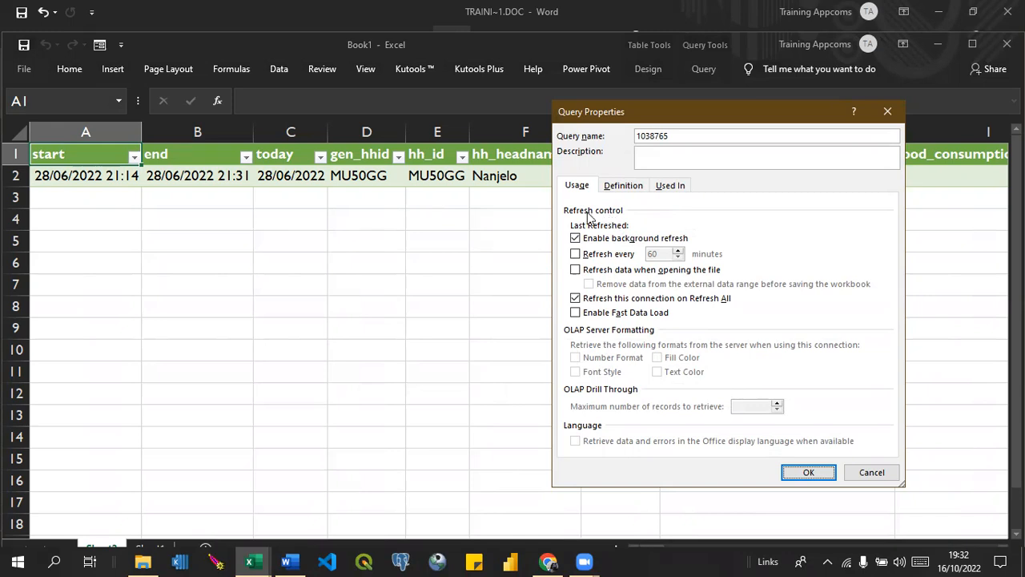
{"action": "left_click", "coordinate": [575, 239]}
{"action": "left_click", "coordinate": [575, 238]}
Try to set a periodic refresh interval in minutes for the query, and switch periodic refresh off again.
{"action": "left_click", "coordinate": [575, 254]}
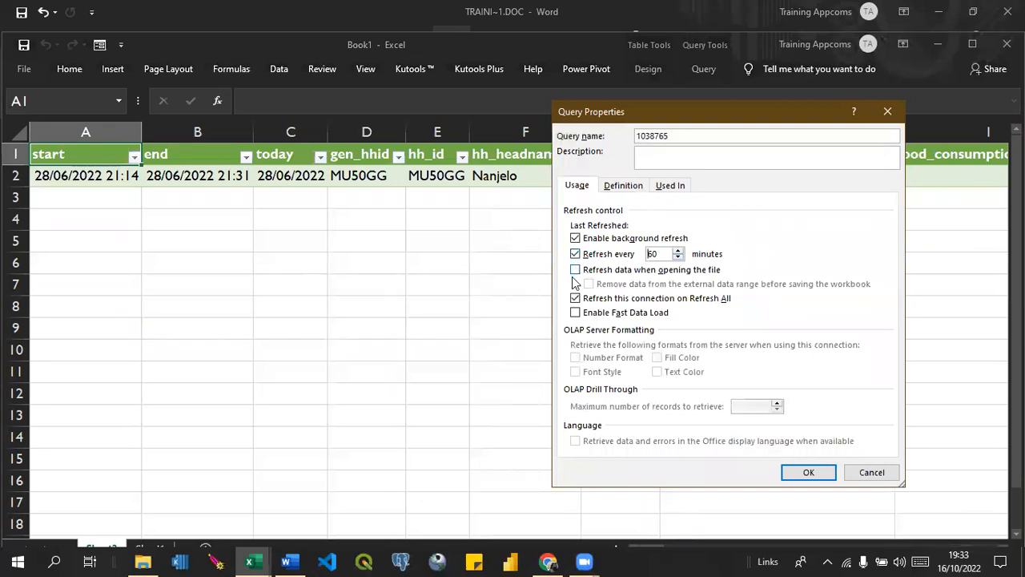
{"action": "left_click", "coordinate": [678, 257]}
{"action": "left_click", "coordinate": [677, 251]}
{"action": "type", "text": "1"}
{"action": "key", "text": "BackSpace"}
{"action": "type", "text": "2"}
{"action": "key", "text": "BackSpace"}
{"action": "left_click", "coordinate": [575, 254]}
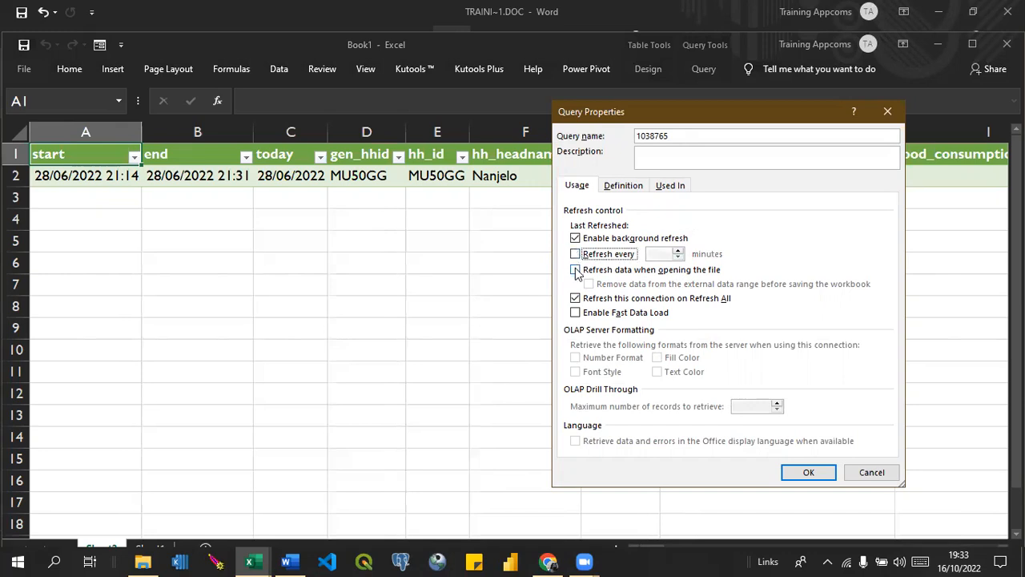
Enable refreshing the query's data when opening the file, and apply the query properties.
{"action": "left_click", "coordinate": [576, 270]}
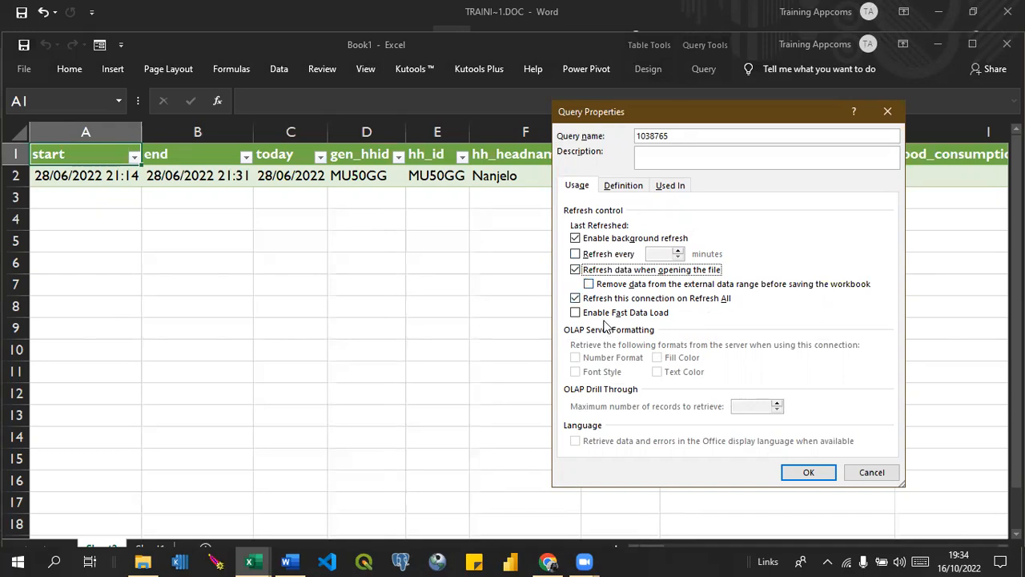
{"action": "left_click", "coordinate": [806, 472]}
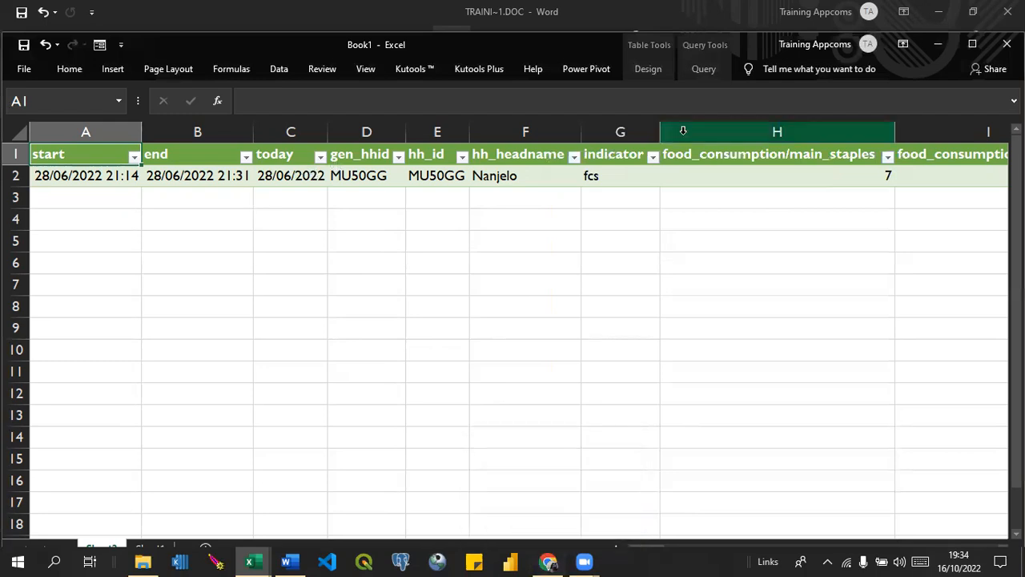
Rename the query to FSN in the Power Query Editor and load it back to the worksheet.
{"action": "left_click", "coordinate": [697, 69]}
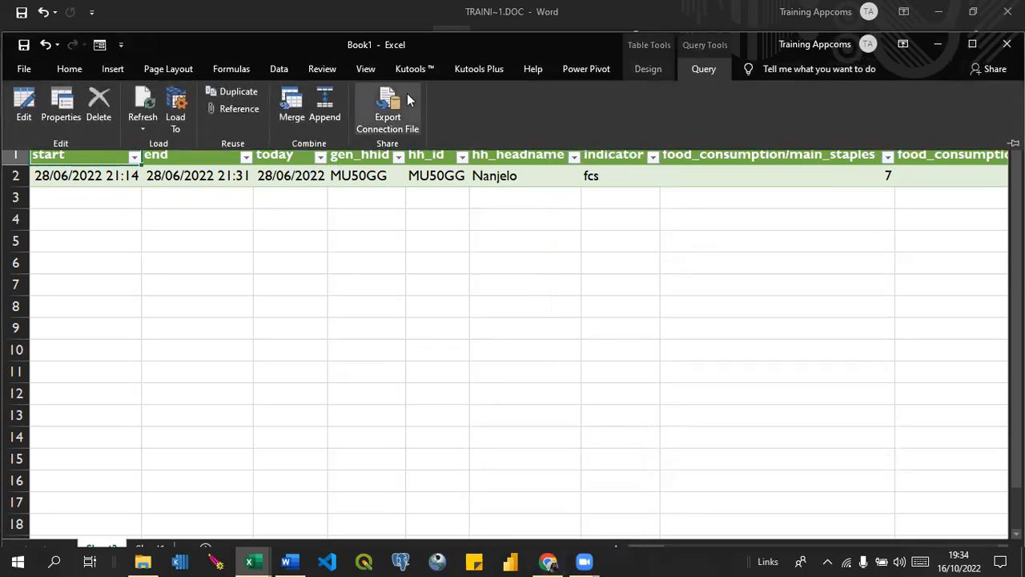
{"action": "left_click", "coordinate": [24, 100]}
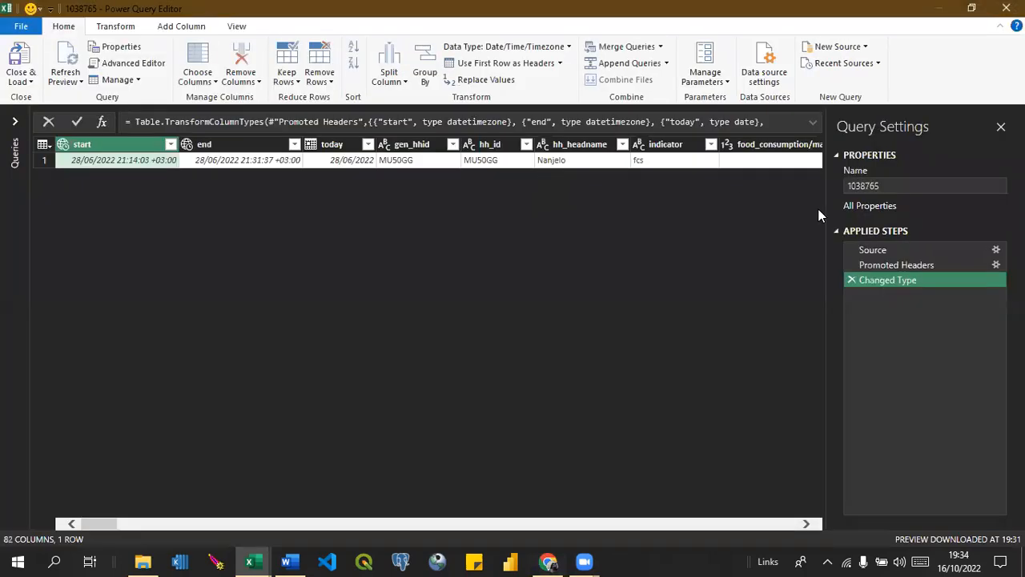
{"action": "left_click", "coordinate": [882, 185]}
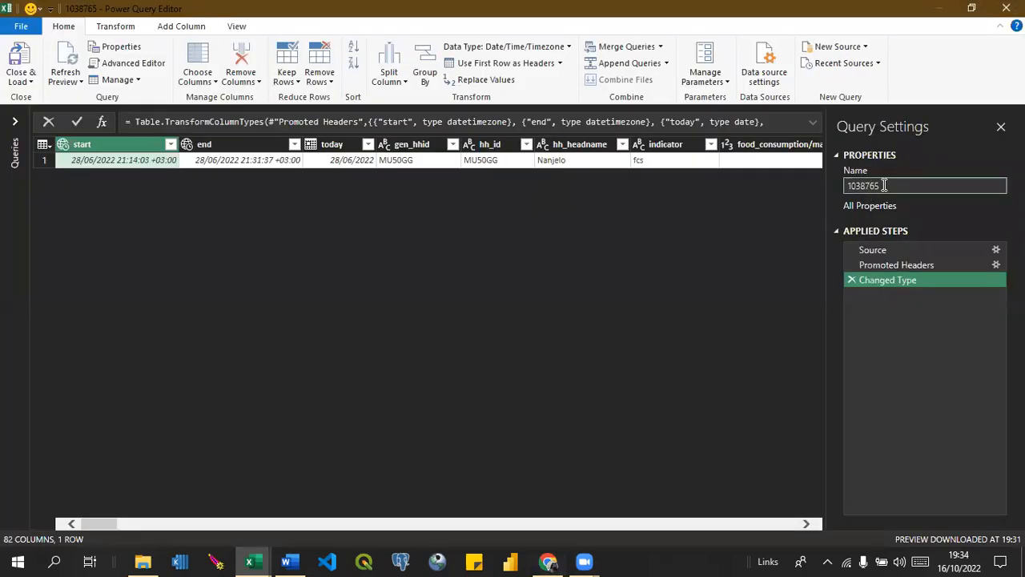
{"action": "double_click", "coordinate": [885, 185]}
{"action": "type", "text": "FS"}
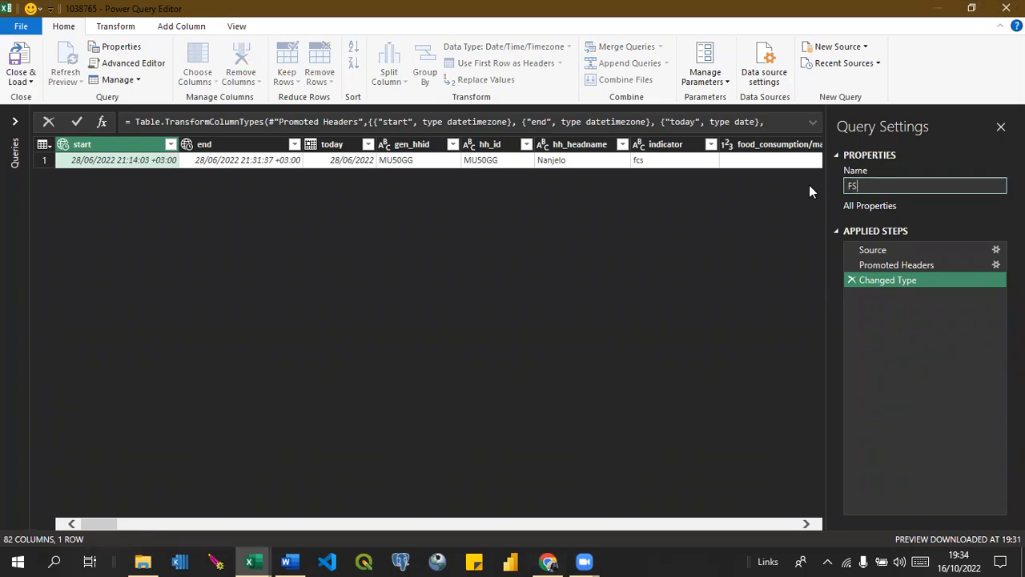
{"action": "type", "text": "L"}
{"action": "type", "text": "N_"}
{"action": "type", "text": "hh"}
{"action": "key", "text": "BackSpace"}
{"action": "key", "text": "BackSpace"}
{"action": "key", "text": "BackSpace"}
{"action": "key", "text": "Return"}
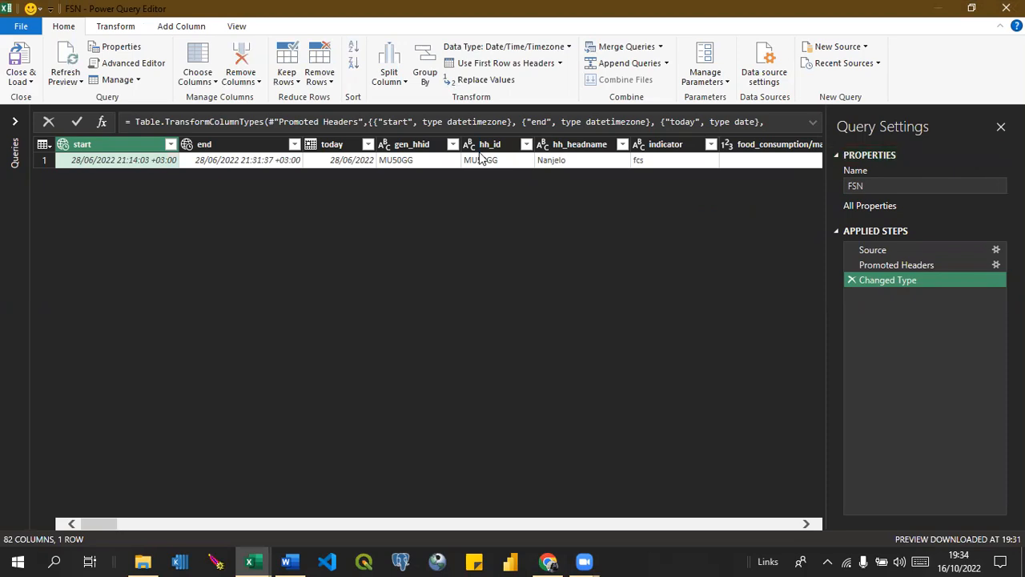
{"action": "left_click", "coordinate": [29, 82]}
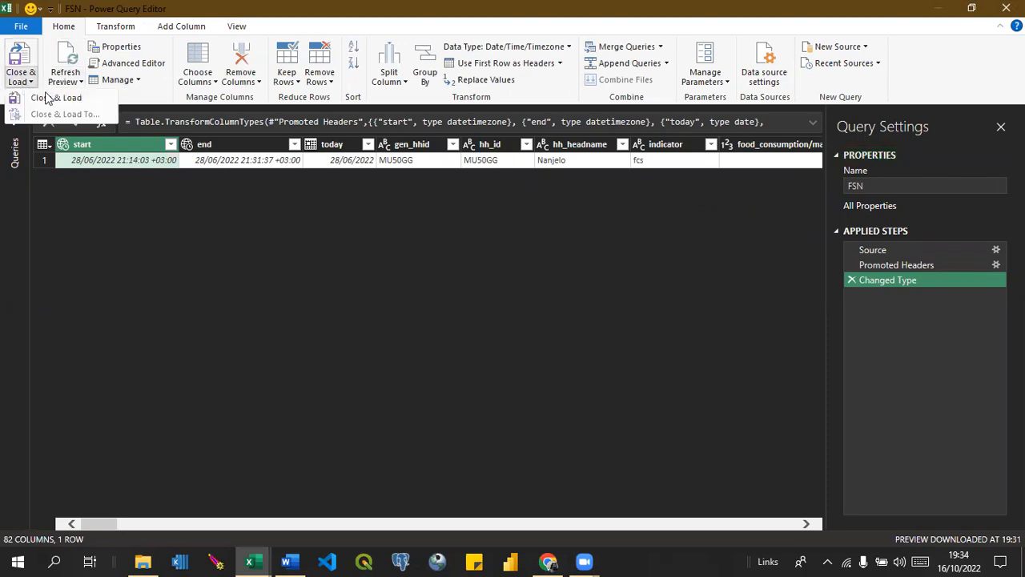
{"action": "left_click", "coordinate": [36, 99]}
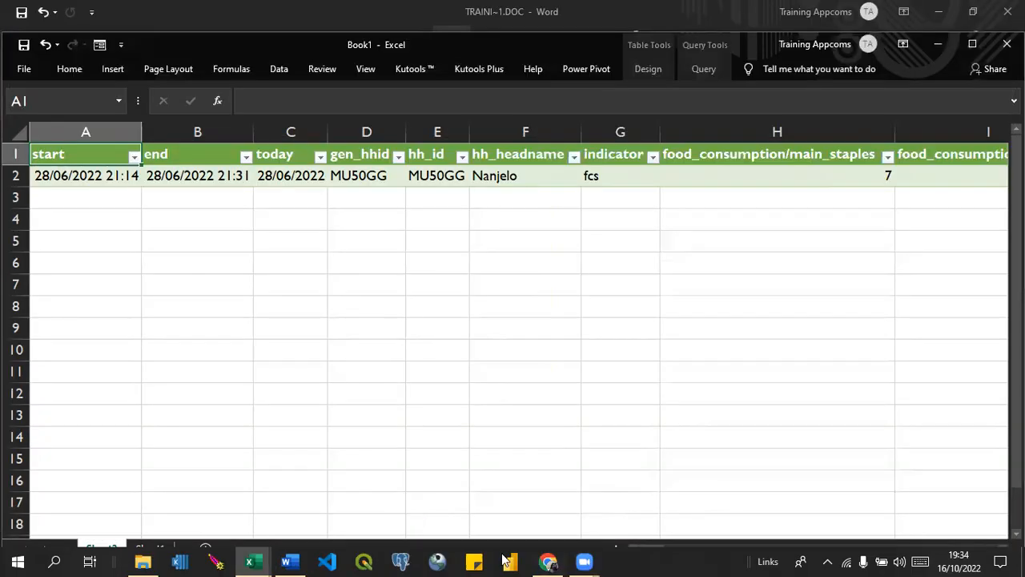
Switch to the KoboToolbox page in Chrome, closing the browser's password settings, Ona and SurveyCTO pages.
{"action": "left_click", "coordinate": [548, 561]}
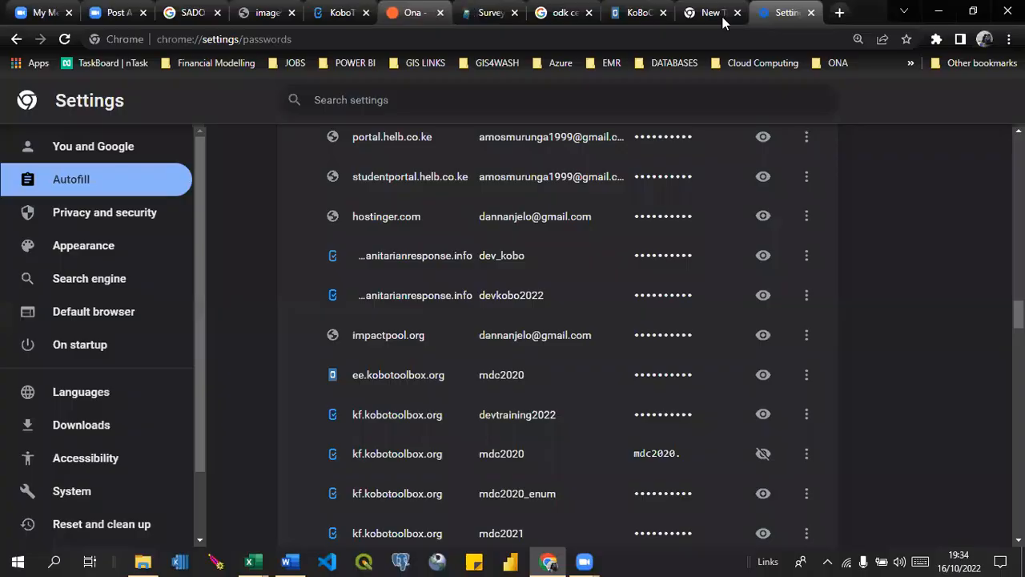
{"action": "left_click", "coordinate": [811, 12]}
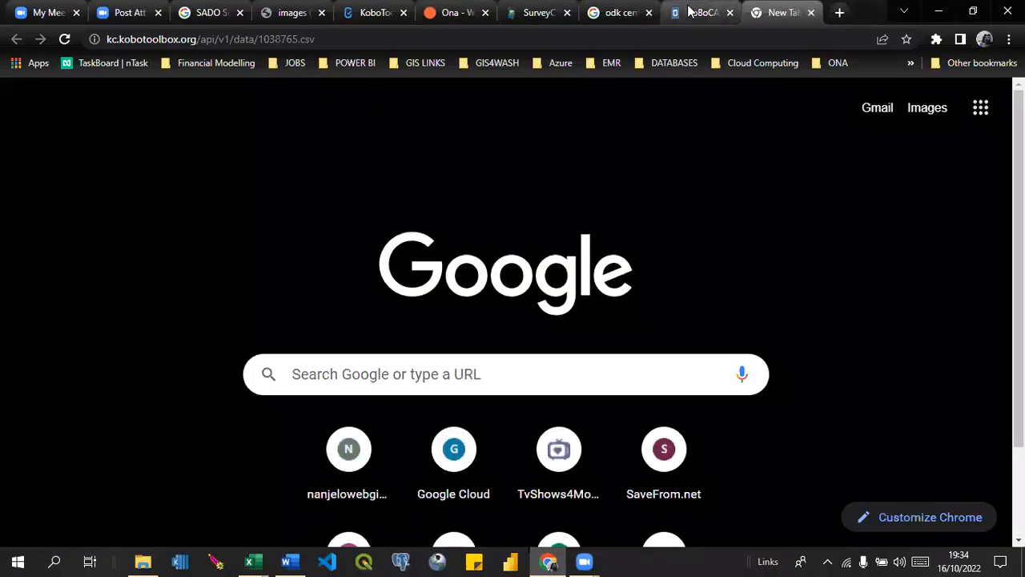
{"action": "left_click", "coordinate": [378, 8]}
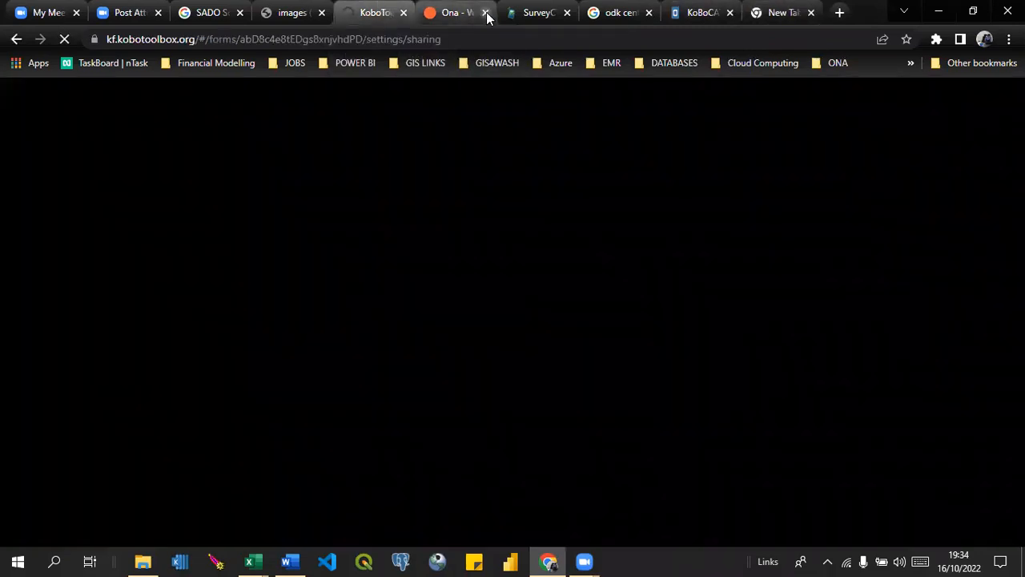
{"action": "left_click", "coordinate": [485, 13]}
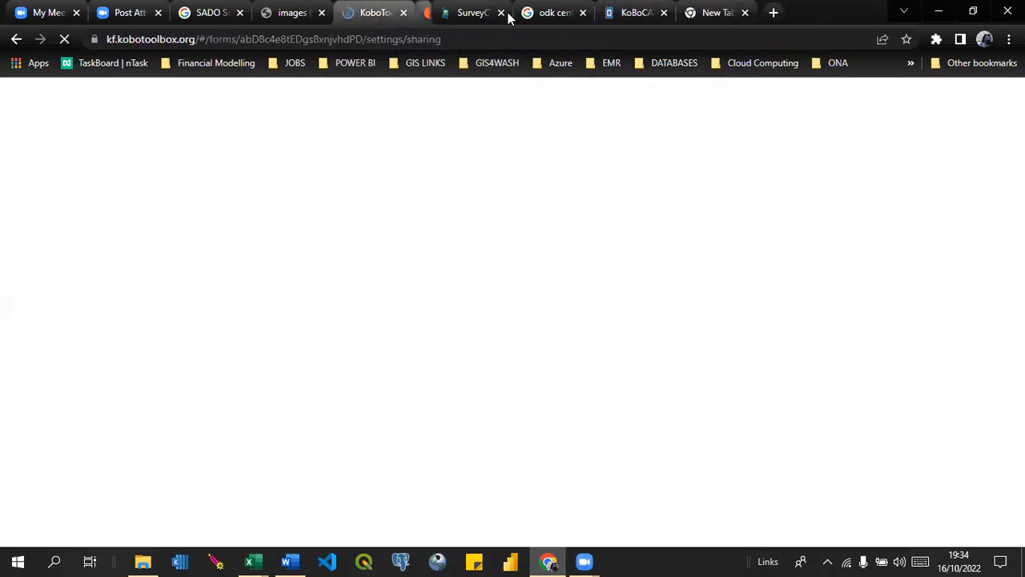
{"action": "left_click", "coordinate": [485, 13]}
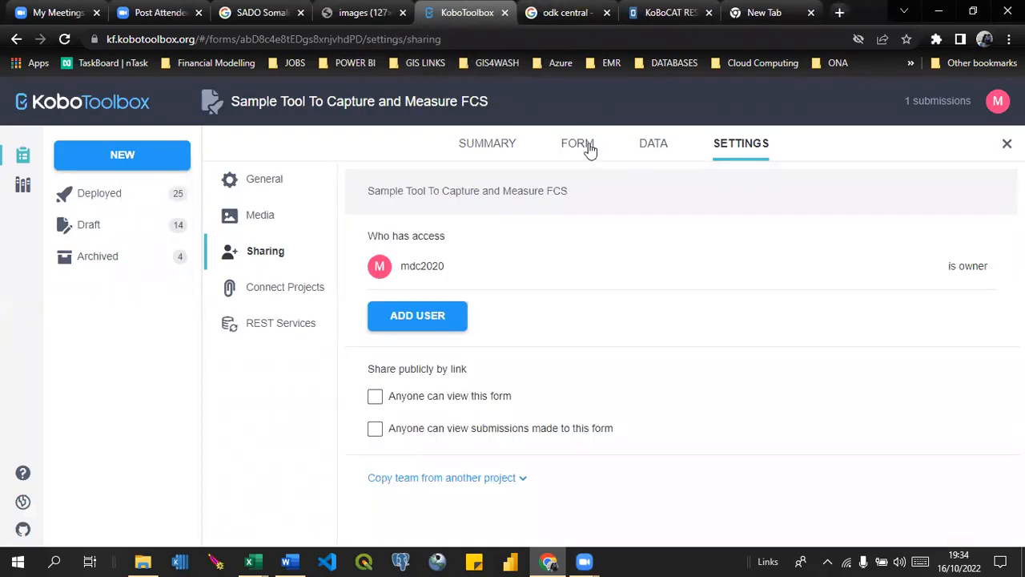
Open the online web form of Sample Tool To Capture and Measure FCS and load its unsaved record.
{"action": "left_click", "coordinate": [583, 146]}
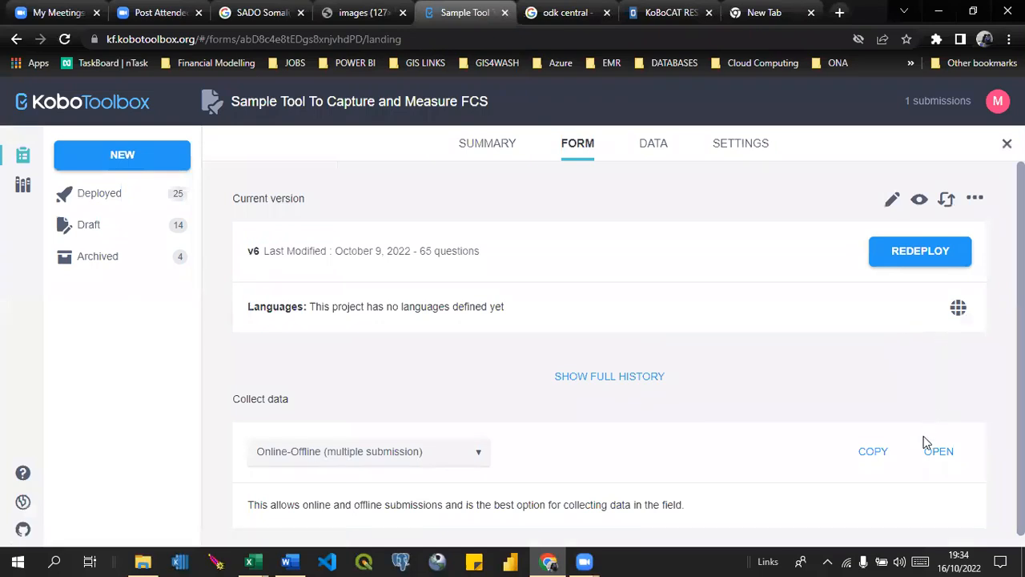
{"action": "left_click", "coordinate": [937, 453]}
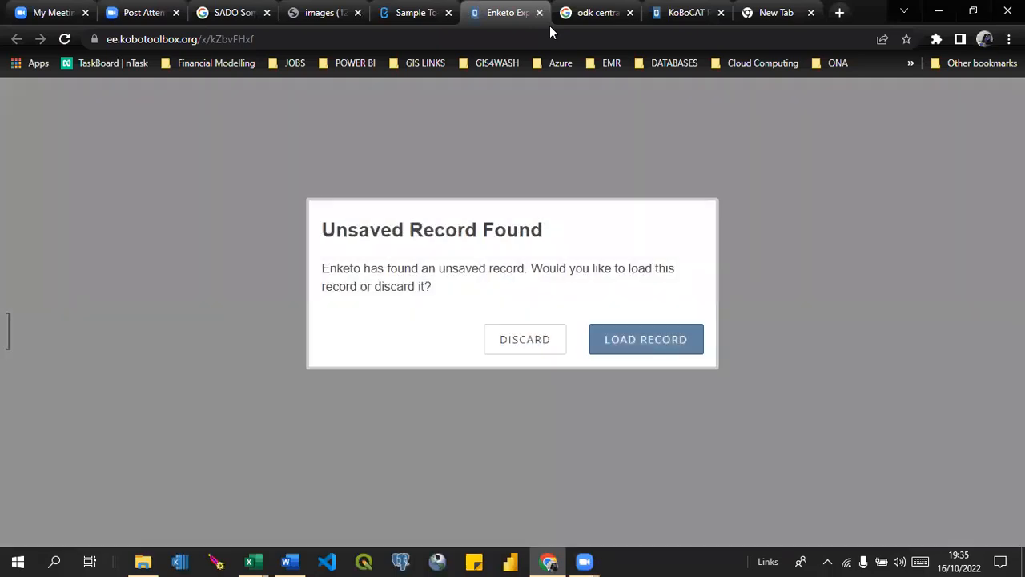
{"action": "left_click", "coordinate": [640, 348]}
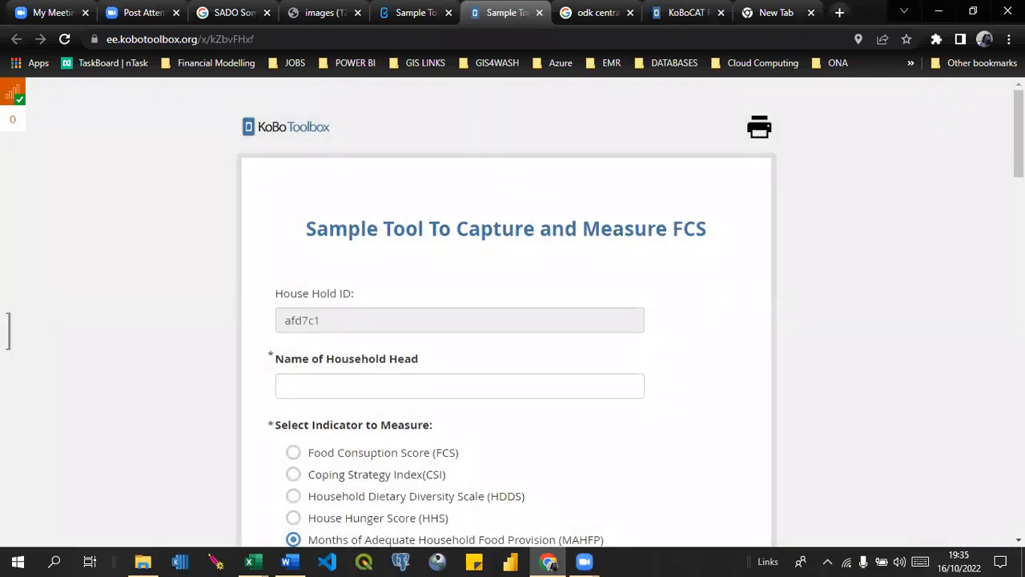
Enter the household head's full name in the survey form.
{"action": "left_click_drag", "start_coordinate": [1019, 133], "coordinate": [1019, 180]}
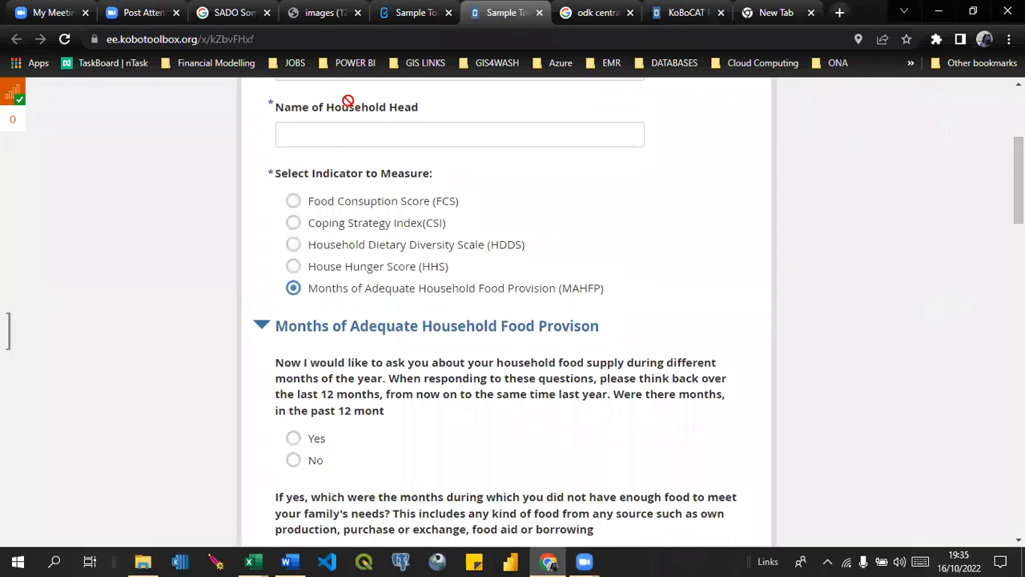
{"action": "left_click", "coordinate": [315, 141]}
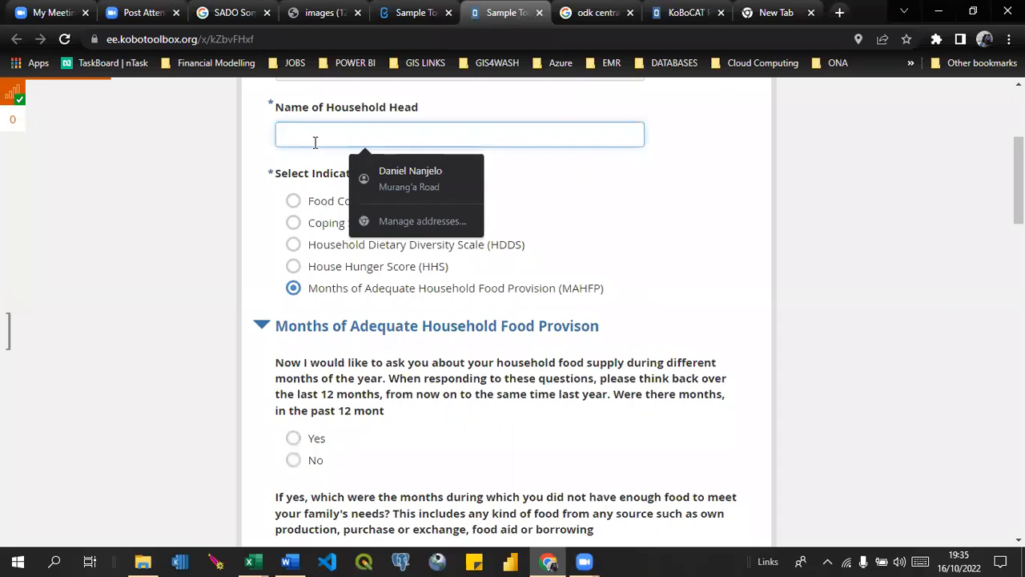
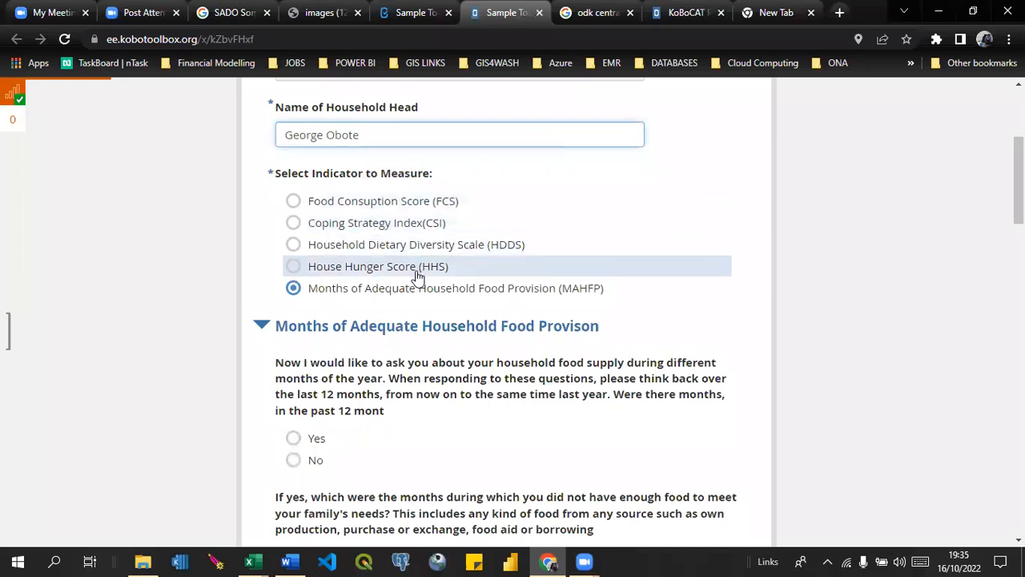
Choose Food Consumption Score (FCS) as the indicator to measure and look over its food group questions.
{"action": "left_click", "coordinate": [297, 268]}
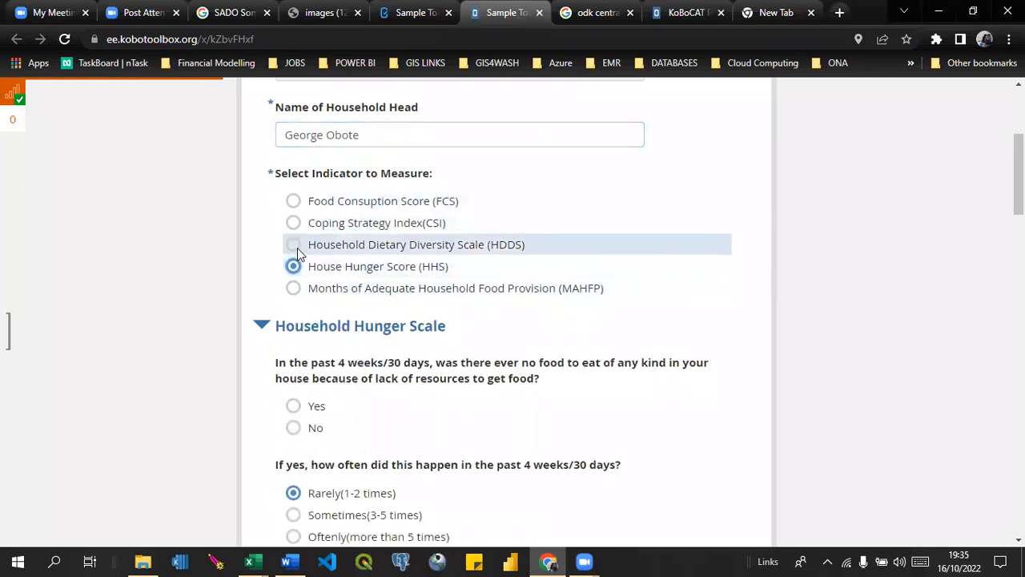
{"action": "left_click", "coordinate": [293, 202]}
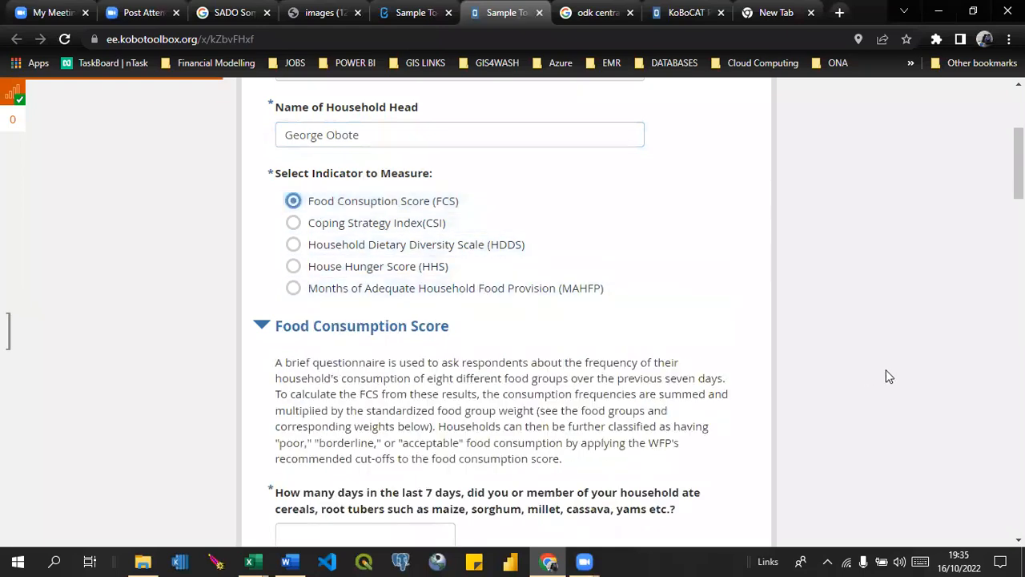
{"action": "scroll", "coordinate": [887, 376], "scroll_direction": "down", "scroll_amount": 8}
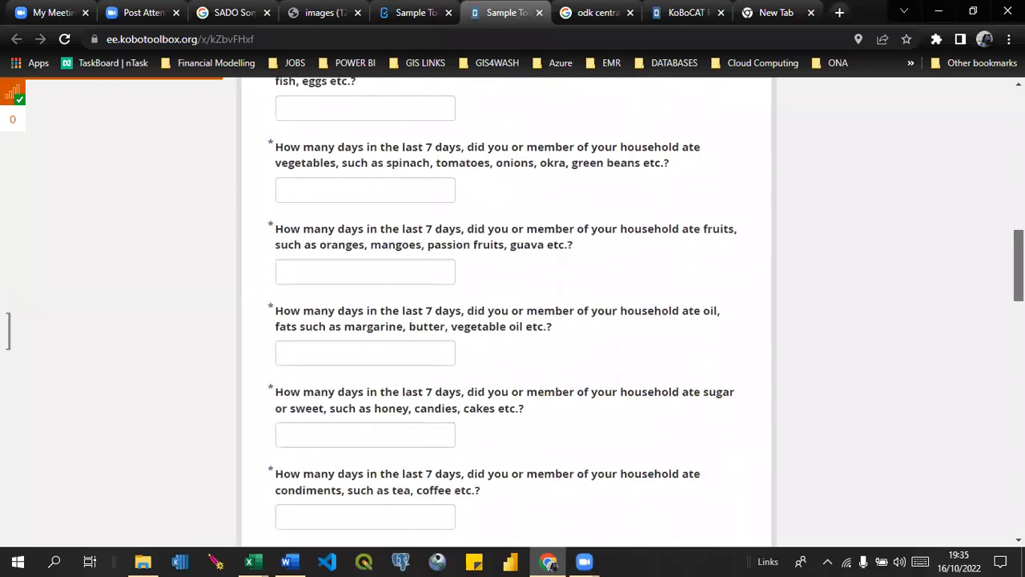
{"action": "scroll", "coordinate": [506, 312], "scroll_direction": "down", "scroll_amount": 4}
{"action": "scroll", "coordinate": [506, 313], "scroll_direction": "up", "scroll_amount": 12}
{"action": "scroll", "coordinate": [505, 267], "scroll_direction": "down", "scroll_amount": 3}
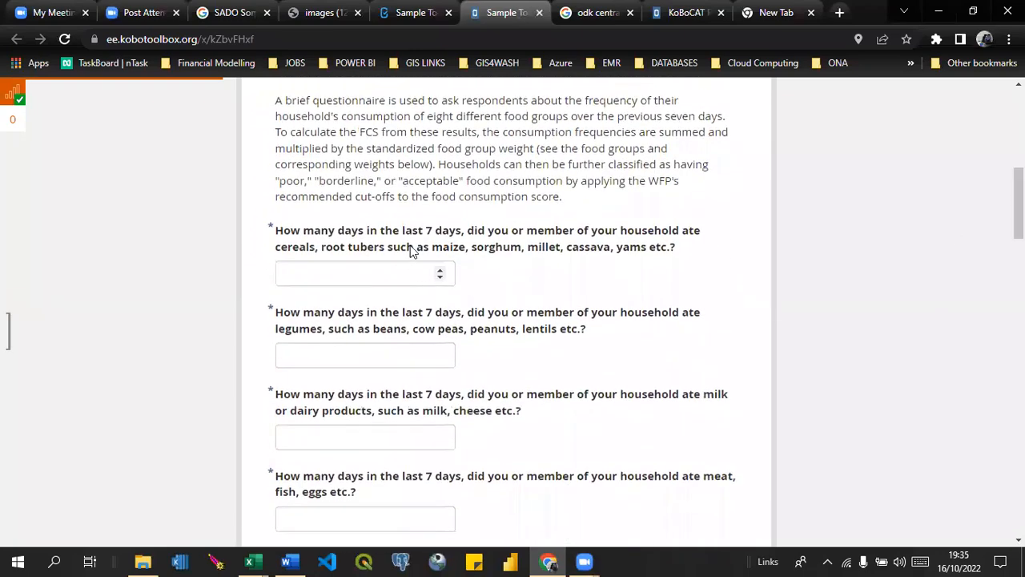
Enter 7 days for cereals and root tubers, 5 for legumes and 5 for milk or dairy products.
{"action": "left_click", "coordinate": [349, 273]}
{"action": "type", "text": "7"}
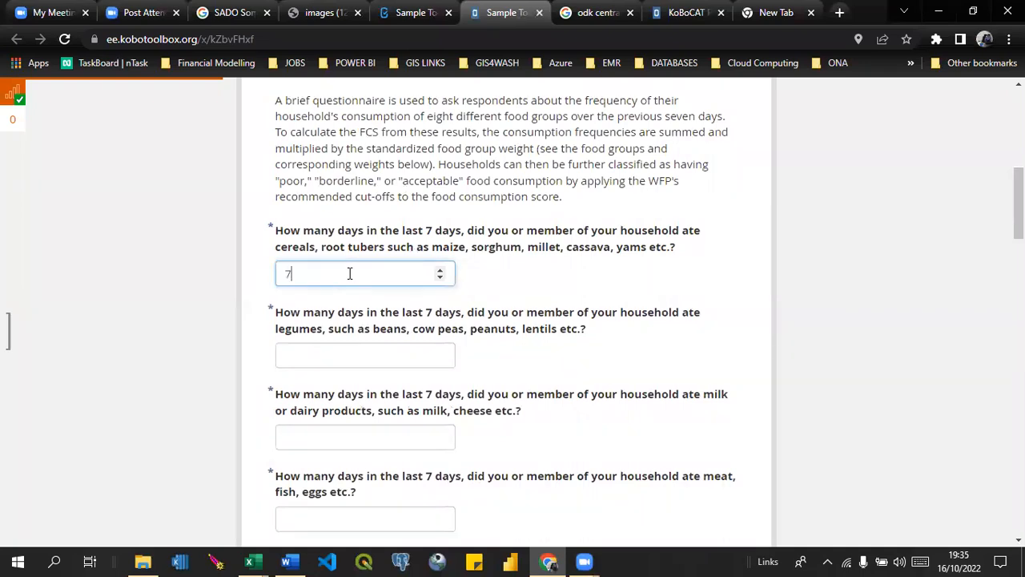
{"action": "left_click", "coordinate": [311, 350]}
{"action": "type", "text": "5"}
{"action": "left_click", "coordinate": [315, 433]}
{"action": "type", "text": "2"}
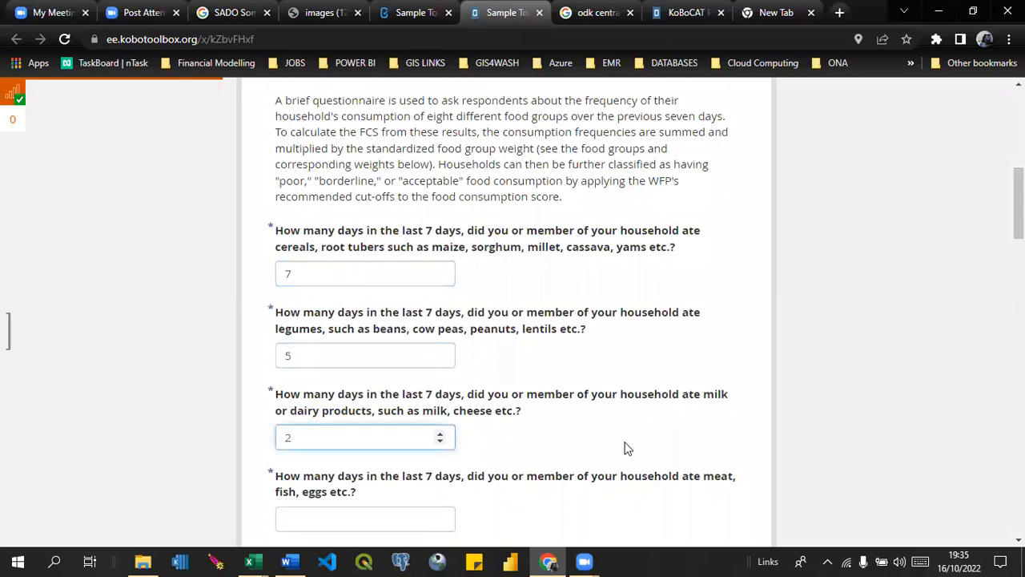
{"action": "scroll", "coordinate": [512, 312], "scroll_direction": "down", "scroll_amount": 3}
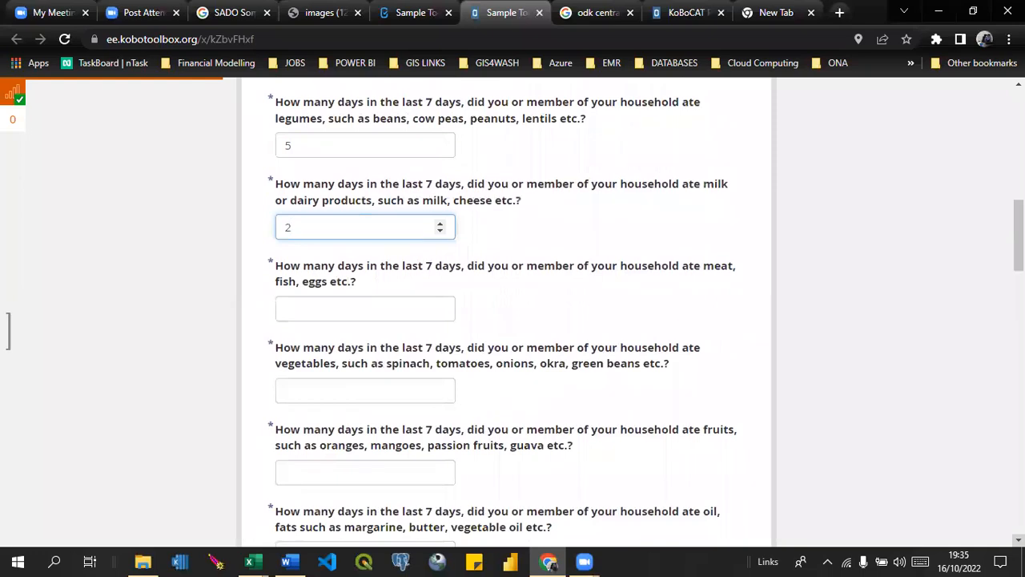
{"action": "key", "text": "BackSpace"}
{"action": "type", "text": "5"}
Enter 2 days for meat, fish and eggs, 7 for vegetables and 0 for fruits.
{"action": "left_click", "coordinate": [312, 309]}
{"action": "type", "text": "2"}
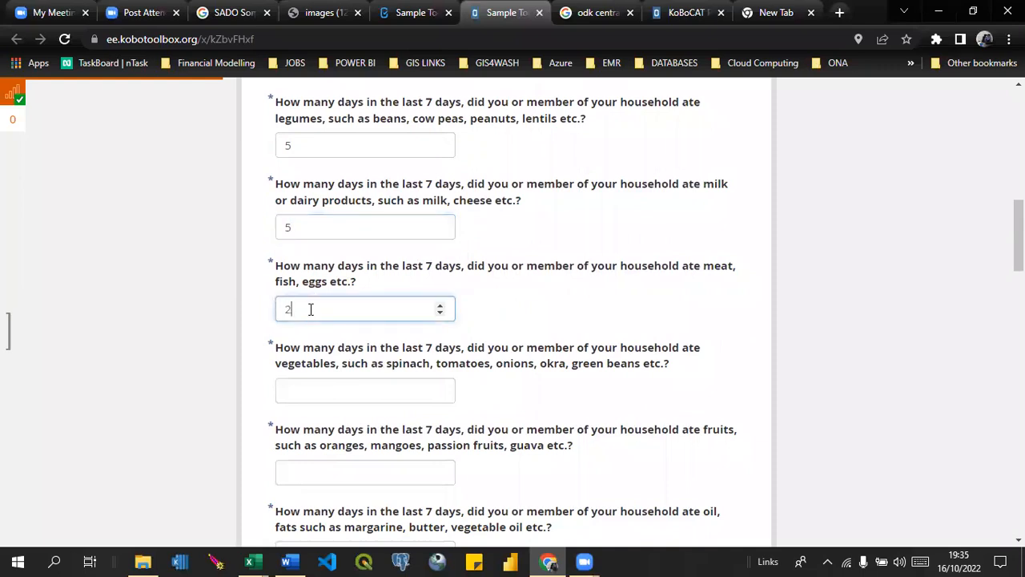
{"action": "left_click", "coordinate": [333, 388]}
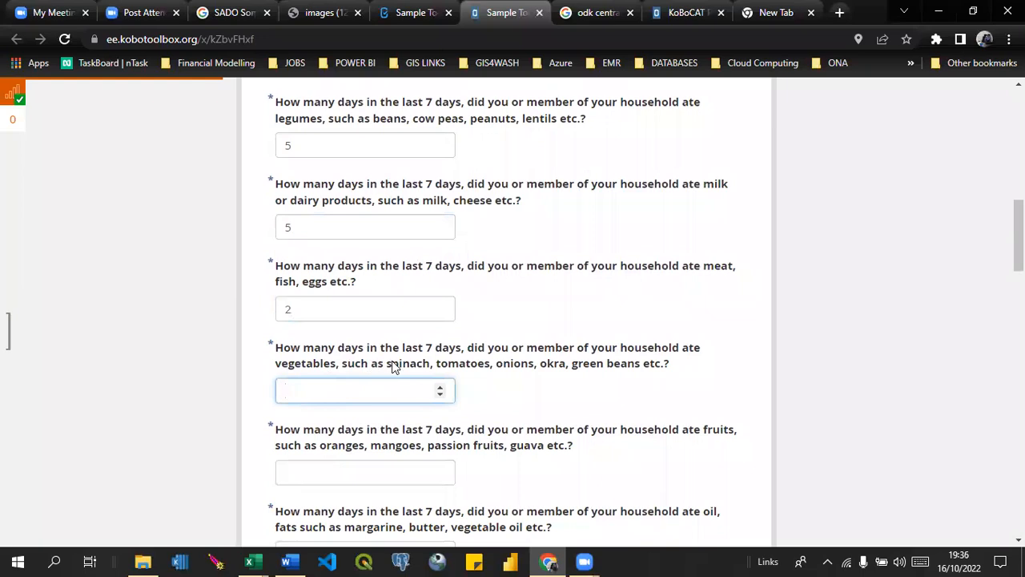
{"action": "type", "text": "7"}
{"action": "left_click", "coordinate": [324, 477]}
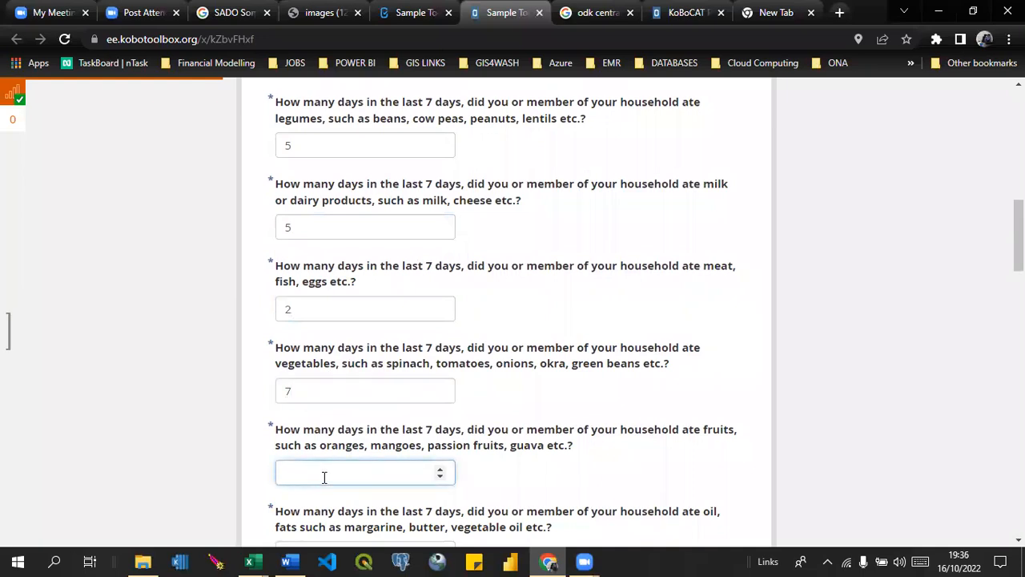
{"action": "type", "text": "0"}
{"action": "scroll", "coordinate": [657, 369], "scroll_direction": "down", "scroll_amount": 5}
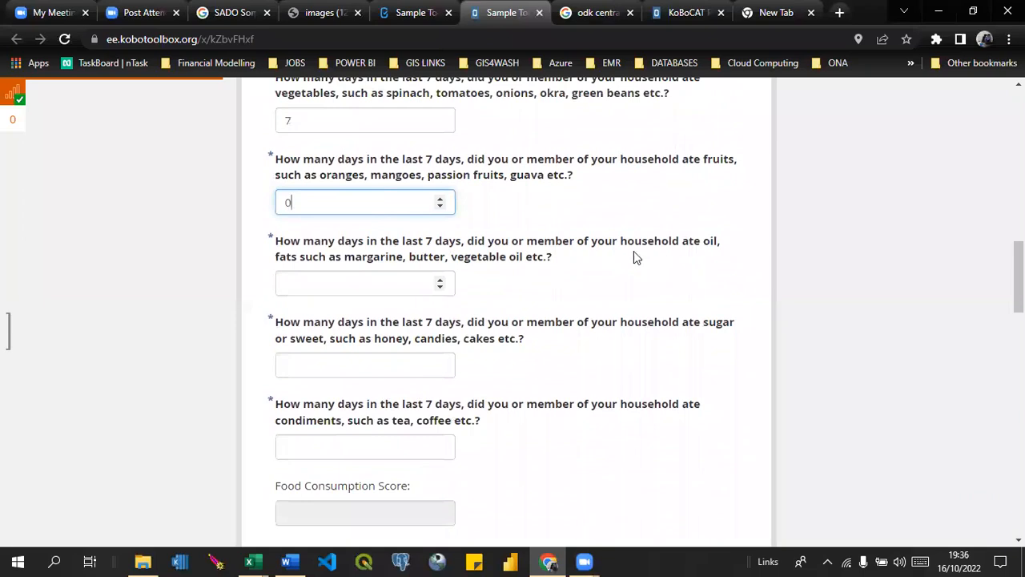
Enter 3 days for oil and fats, 4 for sugar or sweets and 7 for condiments, updating the Food Consumption Score.
{"action": "left_click", "coordinate": [366, 282]}
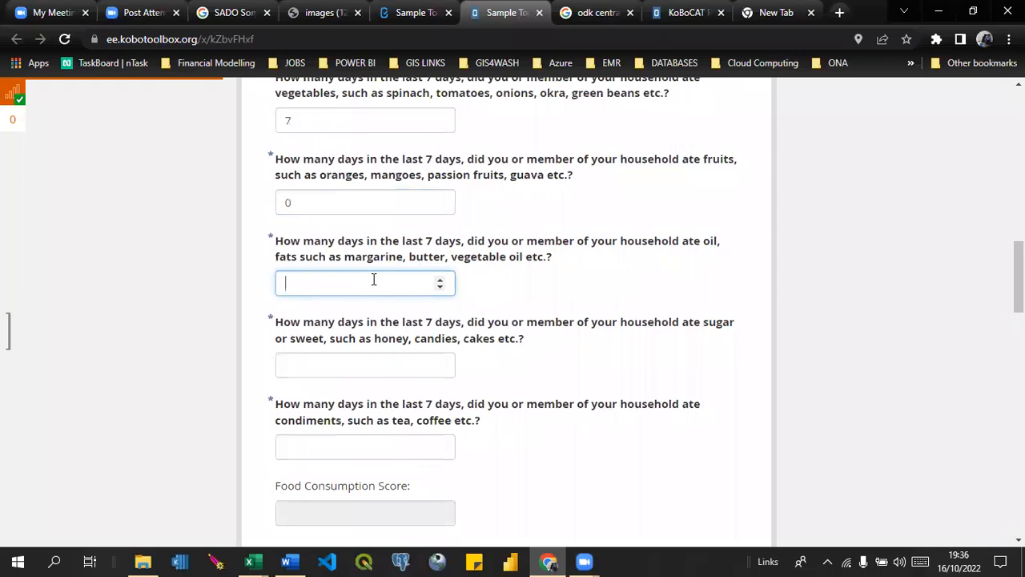
{"action": "type", "text": "3"}
{"action": "left_click", "coordinate": [349, 368]}
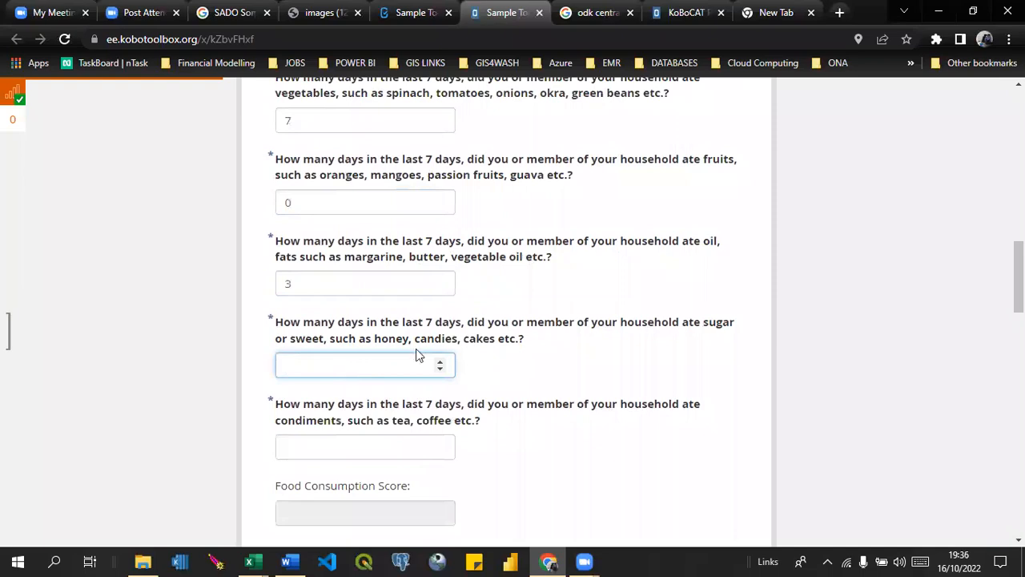
{"action": "type", "text": "7"}
{"action": "type", "text": "4"}
{"action": "left_click", "coordinate": [311, 443]}
{"action": "type", "text": "7"}
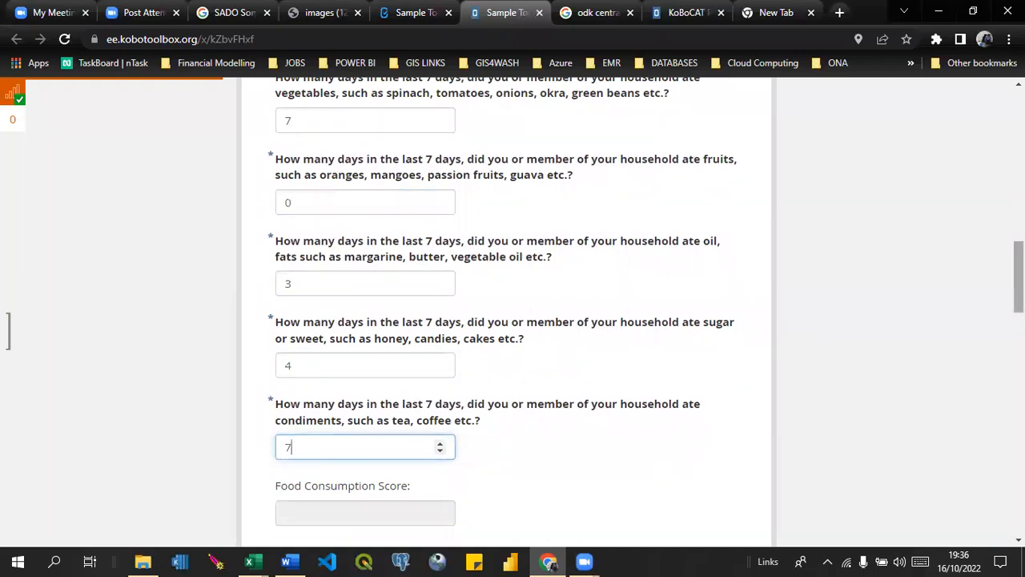
{"action": "scroll", "coordinate": [1019, 277], "scroll_direction": "down", "scroll_amount": 3}
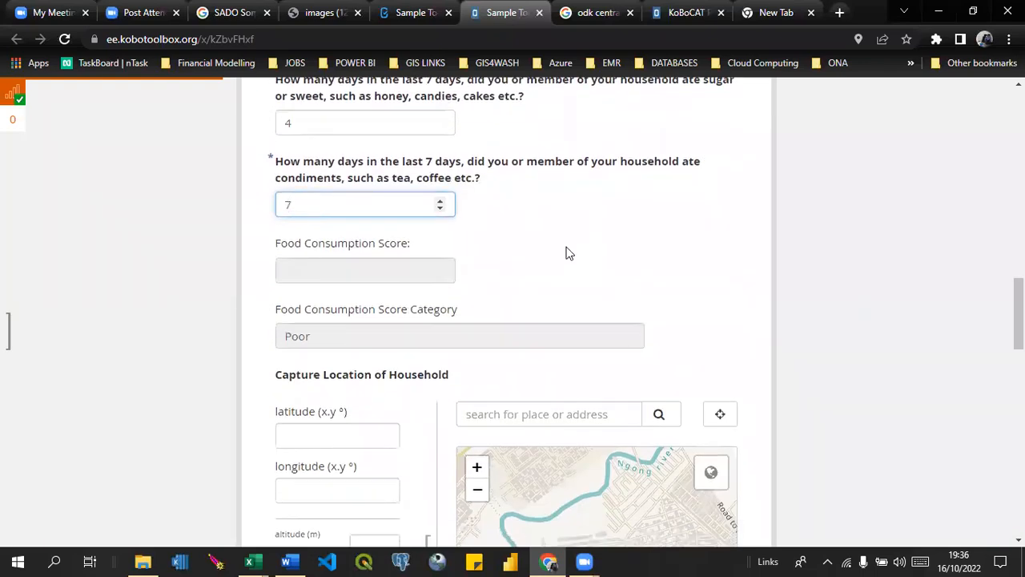
{"action": "key", "text": "Tab"}
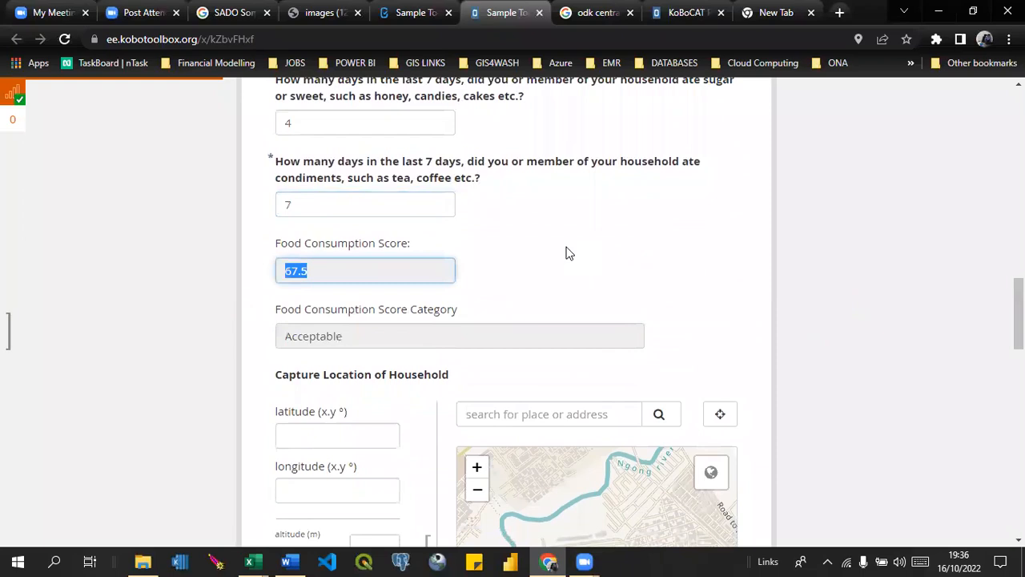
{"action": "left_click", "coordinate": [611, 291]}
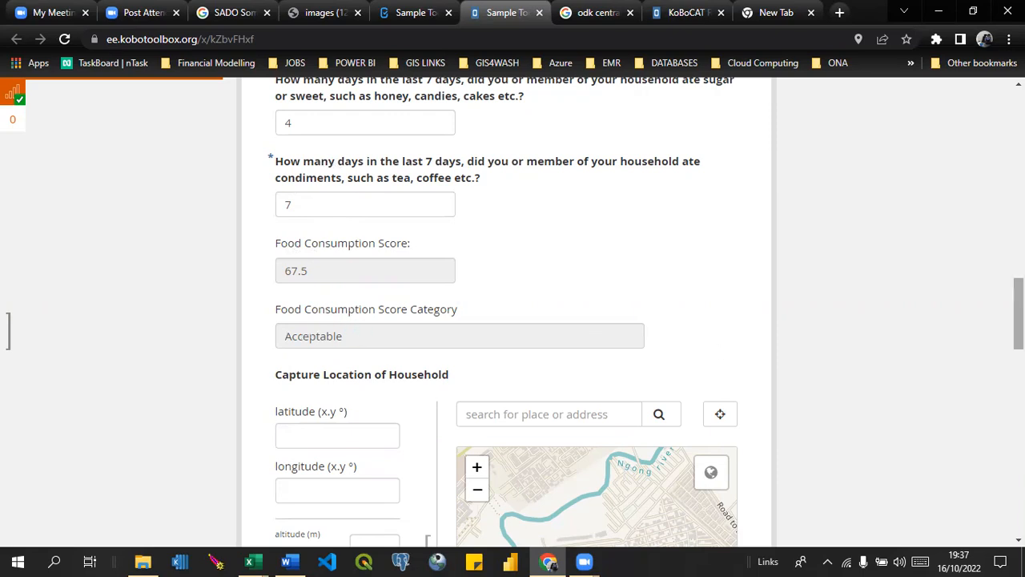
Mark the household location on the map at about latitude -1.300, longitude 36.908, and set its altitude to 120 m.
{"action": "scroll", "coordinate": [513, 312], "scroll_direction": "down", "scroll_amount": 3}
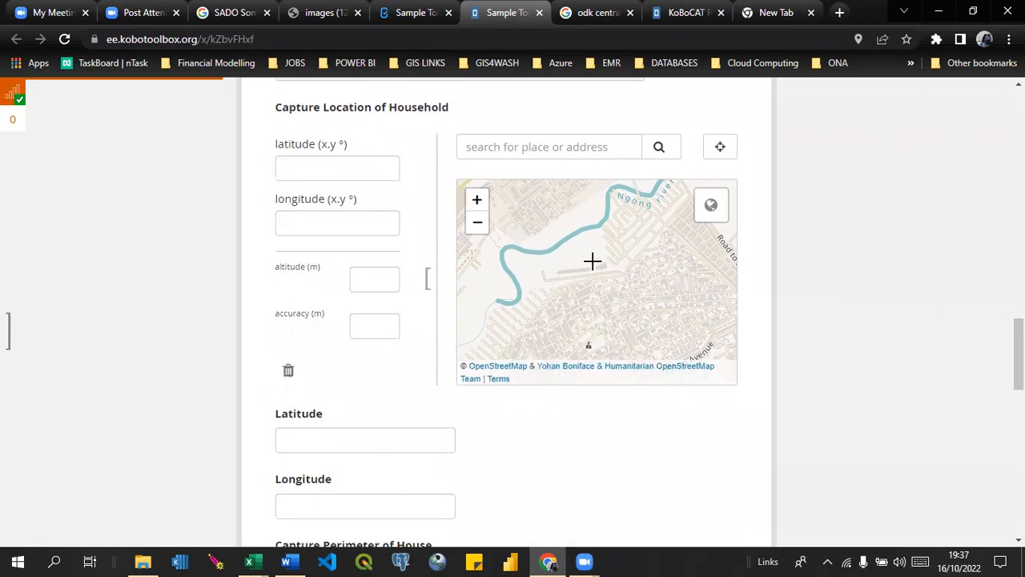
{"action": "left_click", "coordinate": [658, 293]}
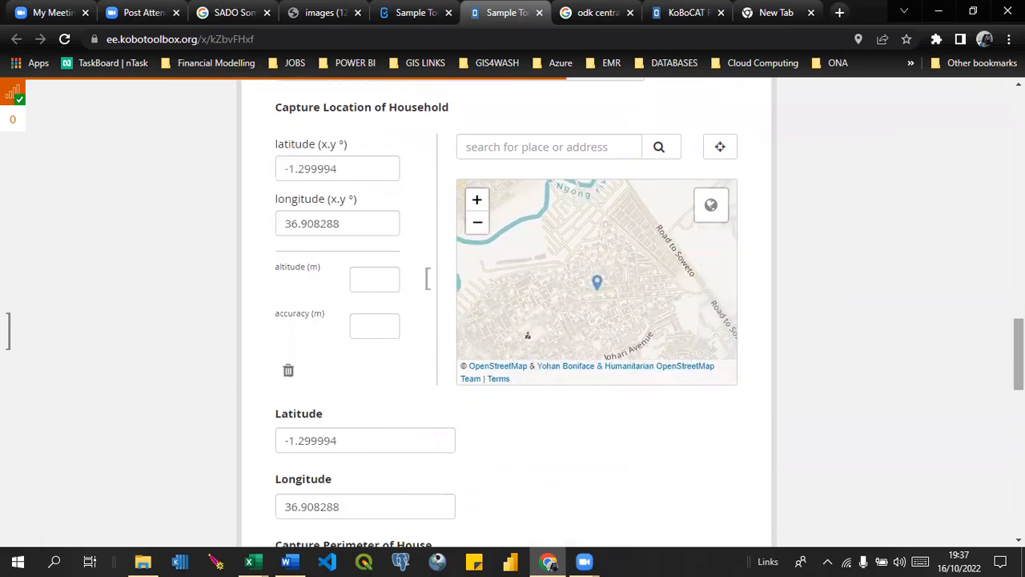
{"action": "scroll", "coordinate": [440, 428], "scroll_direction": "down", "scroll_amount": 1}
{"action": "scroll", "coordinate": [513, 312], "scroll_direction": "up", "scroll_amount": 1}
{"action": "left_click", "coordinate": [380, 252]}
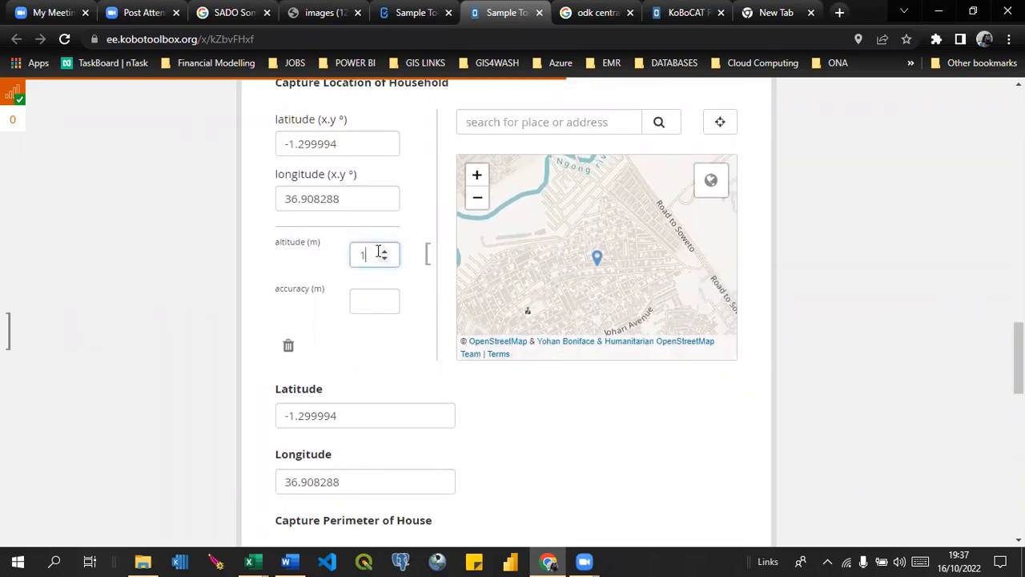
{"action": "left_click", "coordinate": [367, 301]}
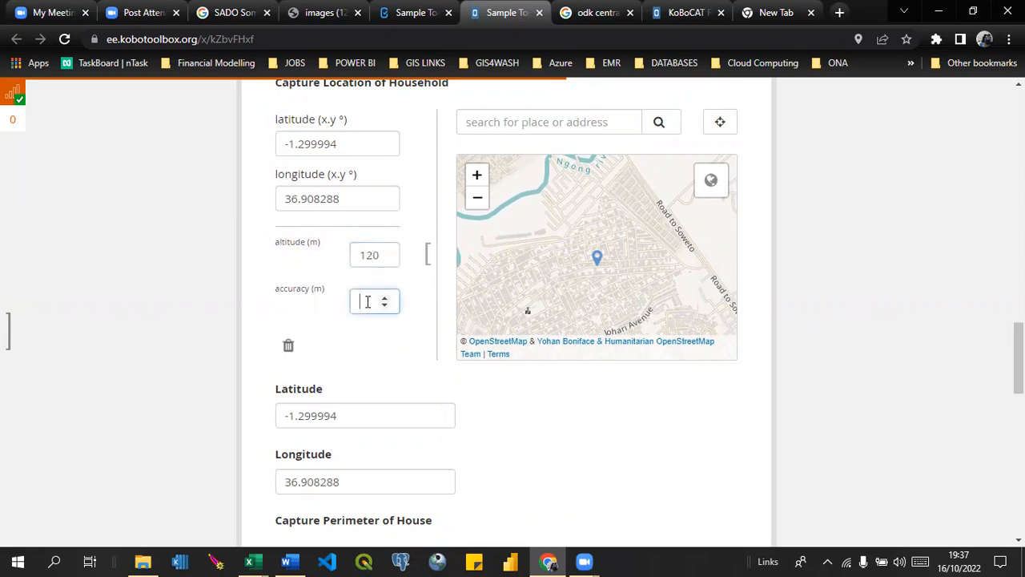
Submit the completed survey record from the end of the form and close the notice about queued records.
{"action": "left_click_drag", "start_coordinate": [1019, 365], "coordinate": [1019, 505]}
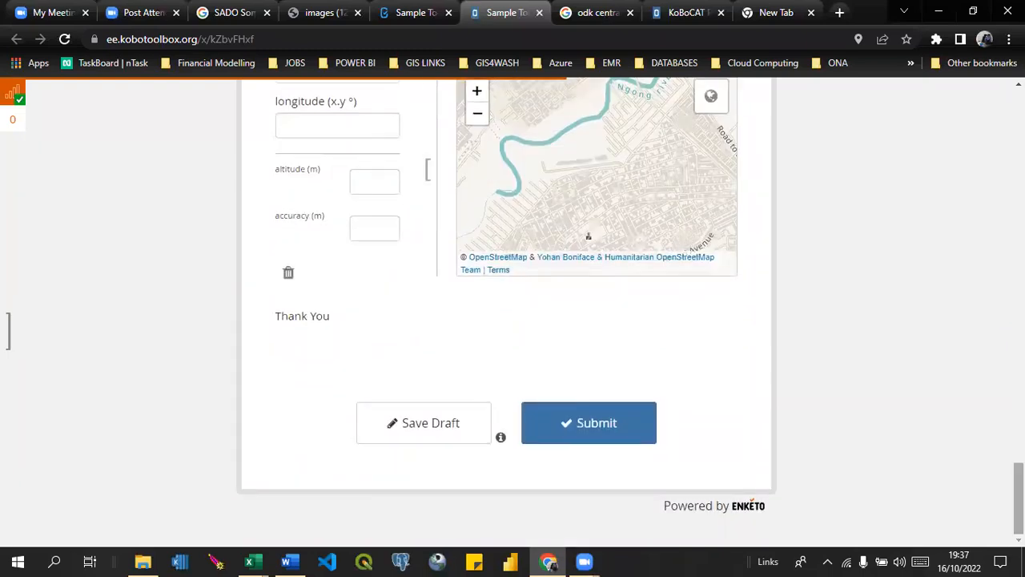
{"action": "left_click", "coordinate": [565, 431]}
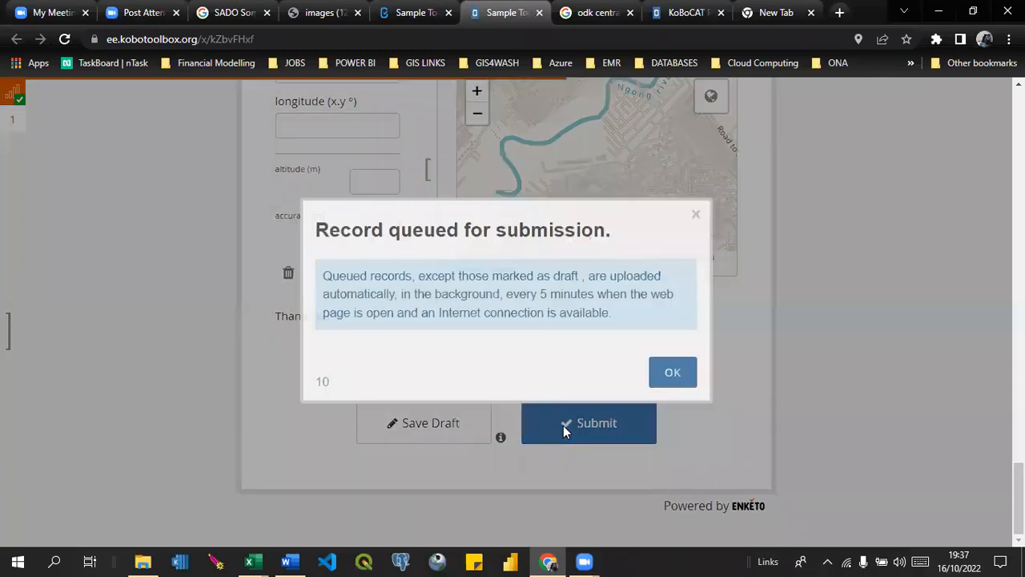
{"action": "left_click", "coordinate": [678, 383]}
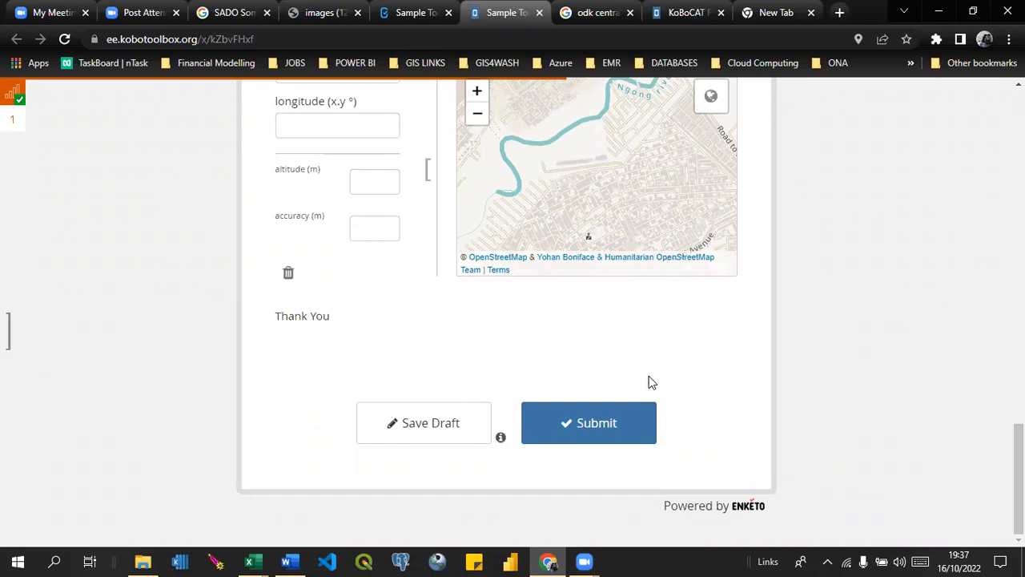
Open the queue of stored records and try to upload Sample Tool To Capture and Measure FCS - 1.
{"action": "left_click", "coordinate": [11, 123]}
{"action": "left_click", "coordinate": [225, 127]}
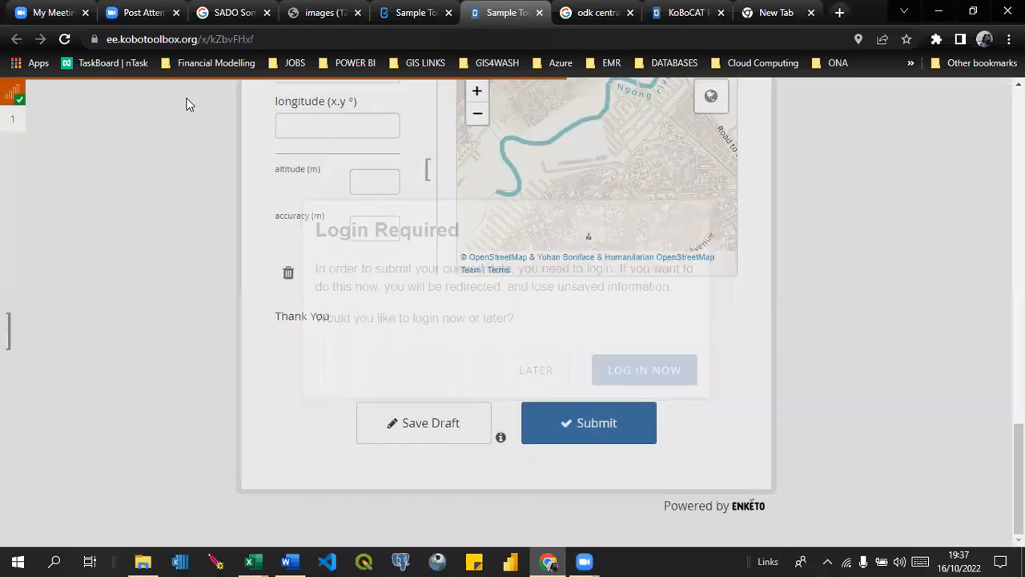
{"action": "left_click", "coordinate": [19, 121]}
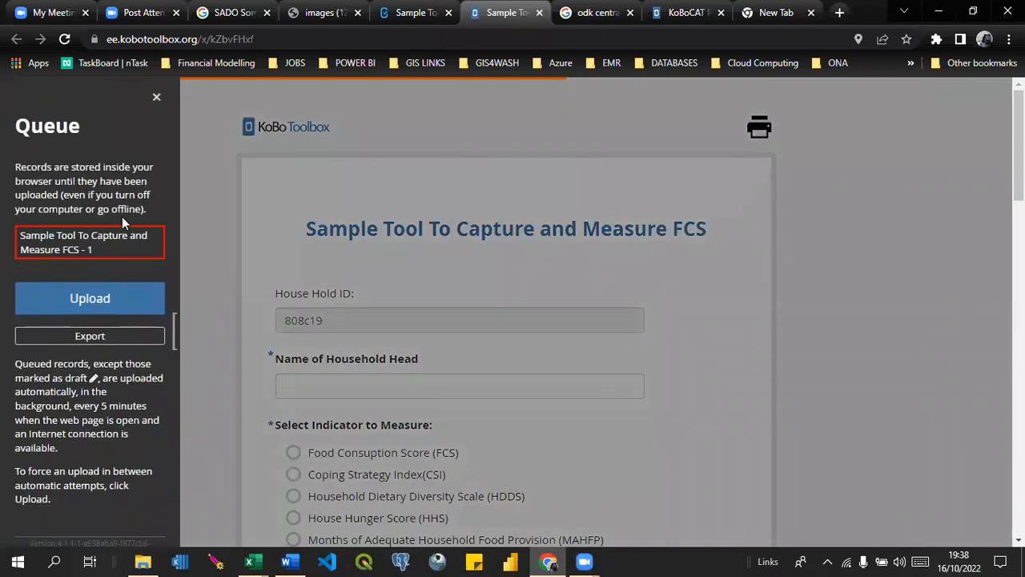
{"action": "left_click", "coordinate": [106, 302]}
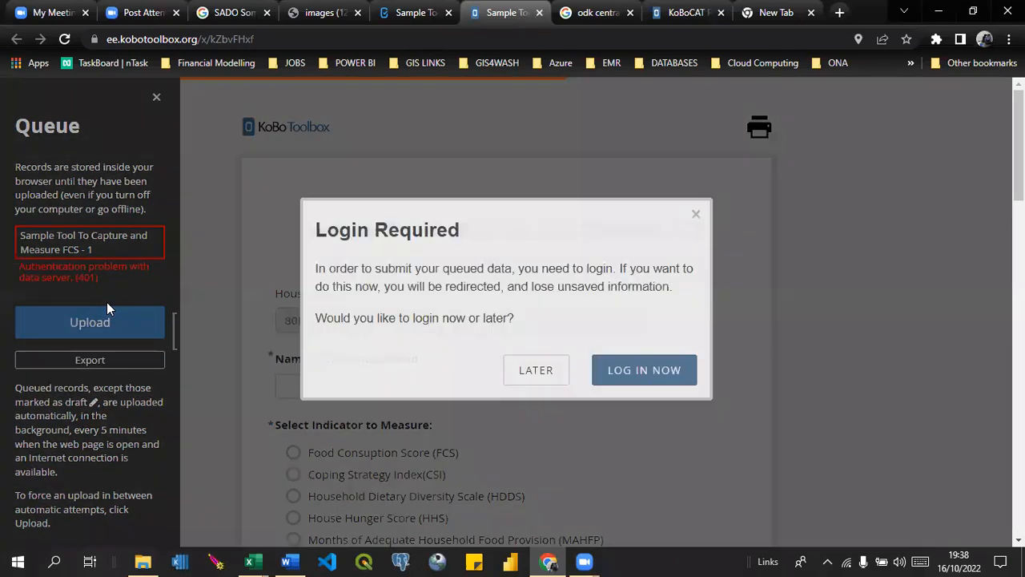
Log in to KoboToolbox with the prefilled username and password, and load the unsaved record in the web form.
{"action": "left_click", "coordinate": [638, 378]}
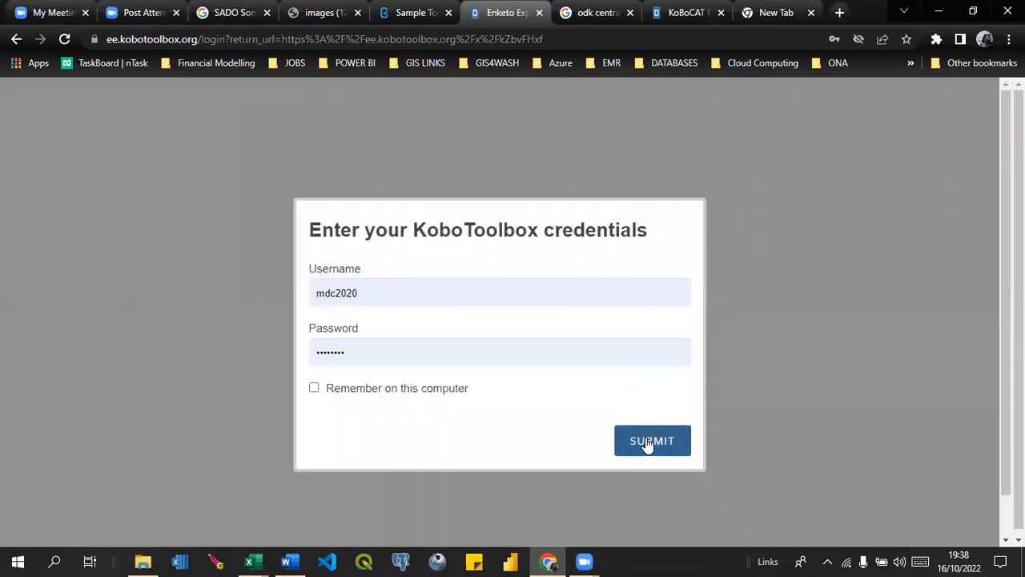
{"action": "left_click", "coordinate": [648, 442]}
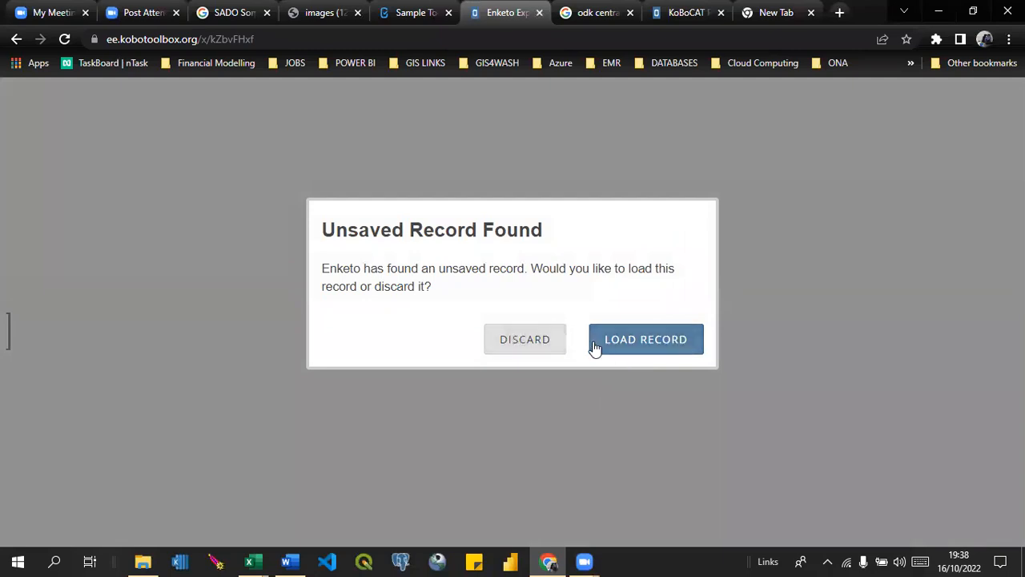
{"action": "left_click", "coordinate": [594, 344]}
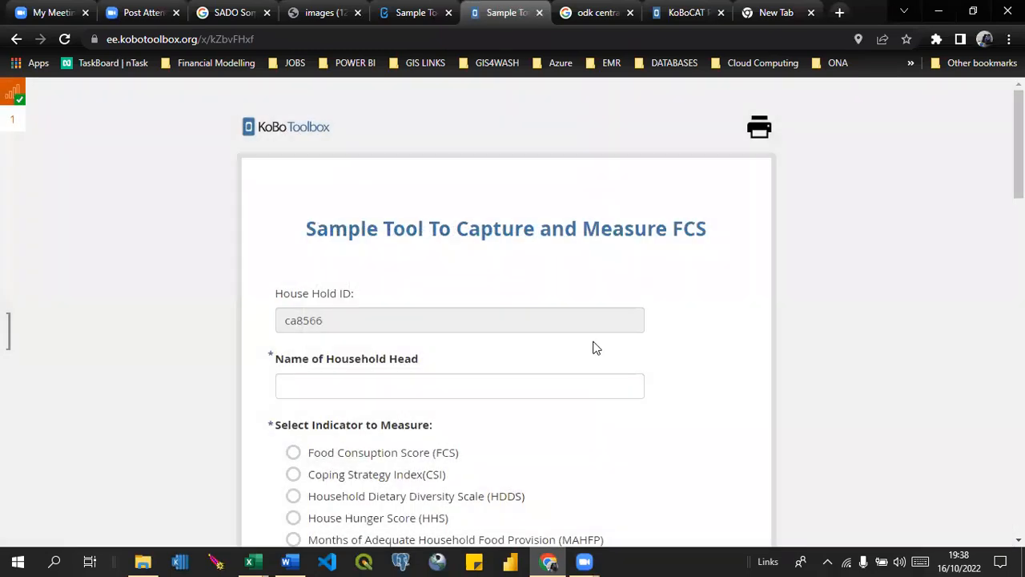
Check the project's data table for the new submission, reloading it and checking the web form's upload status.
{"action": "left_click", "coordinate": [405, 13]}
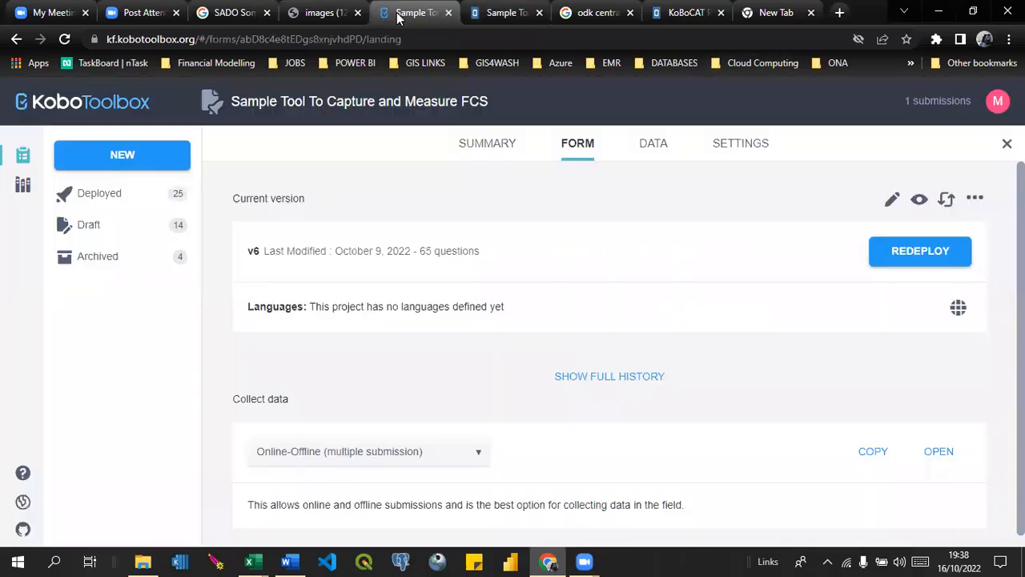
{"action": "left_click", "coordinate": [647, 144]}
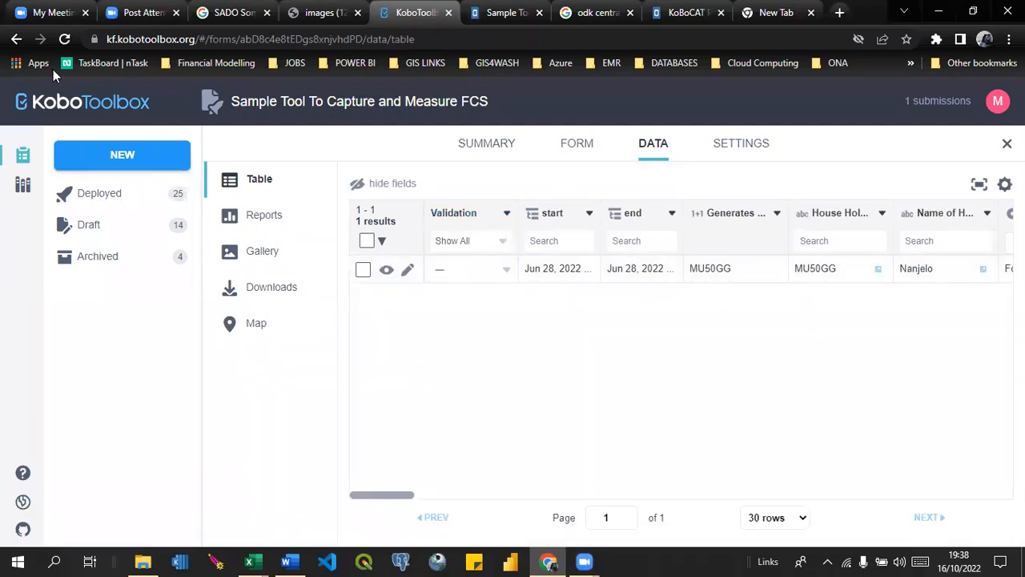
{"action": "left_click", "coordinate": [64, 40]}
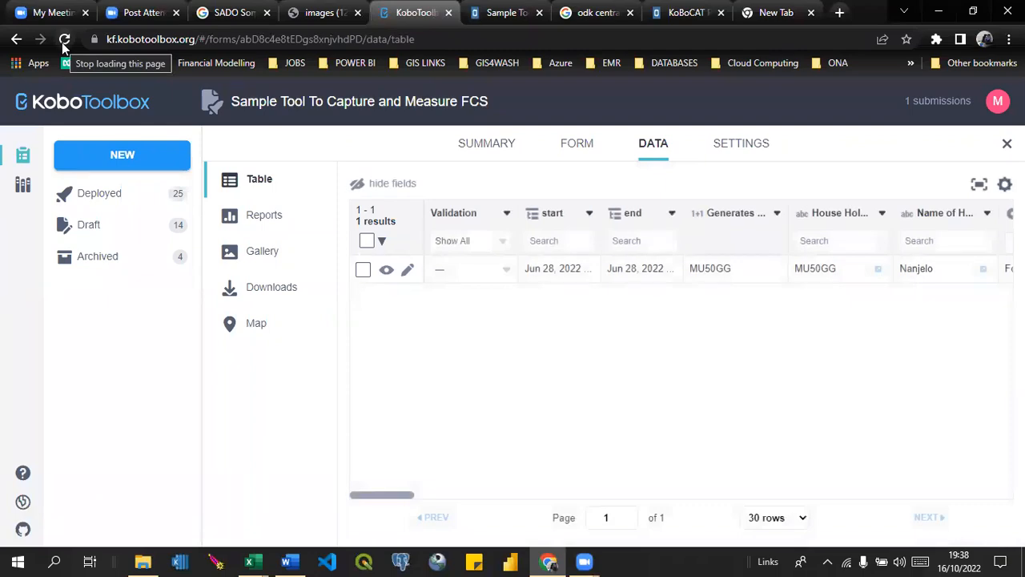
{"action": "left_click", "coordinate": [491, 9]}
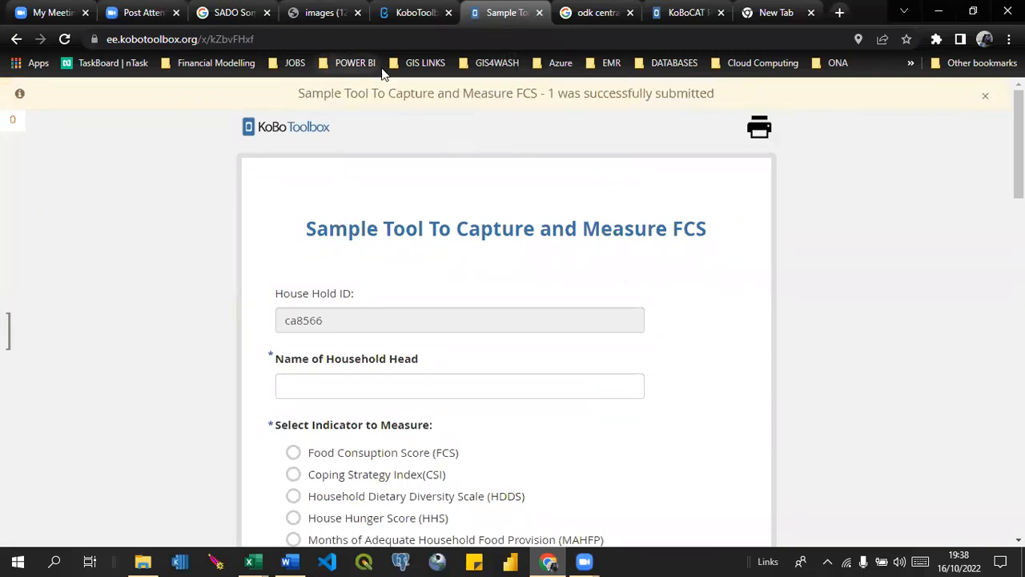
{"action": "left_click", "coordinate": [413, 14]}
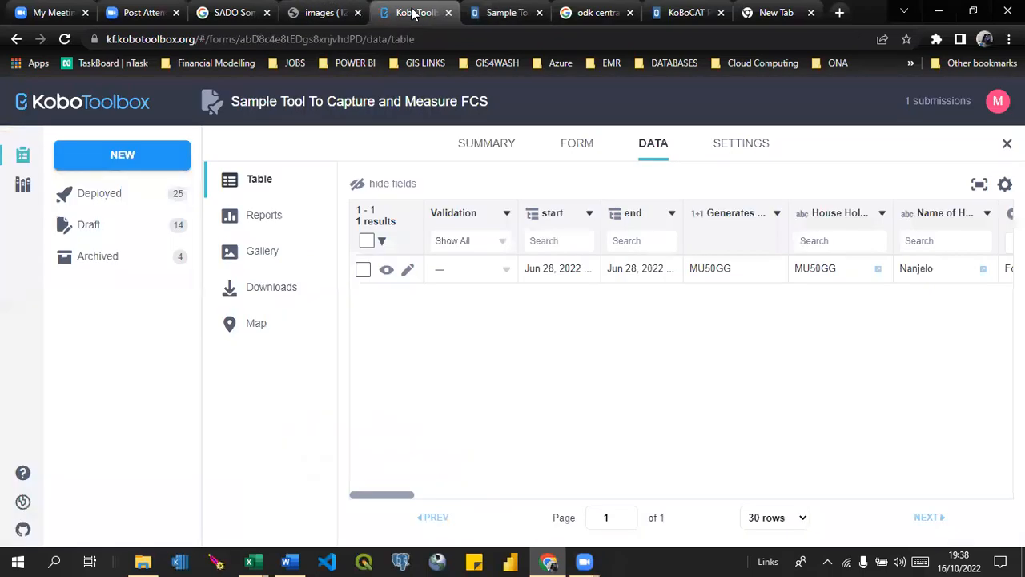
{"action": "key", "text": "F5"}
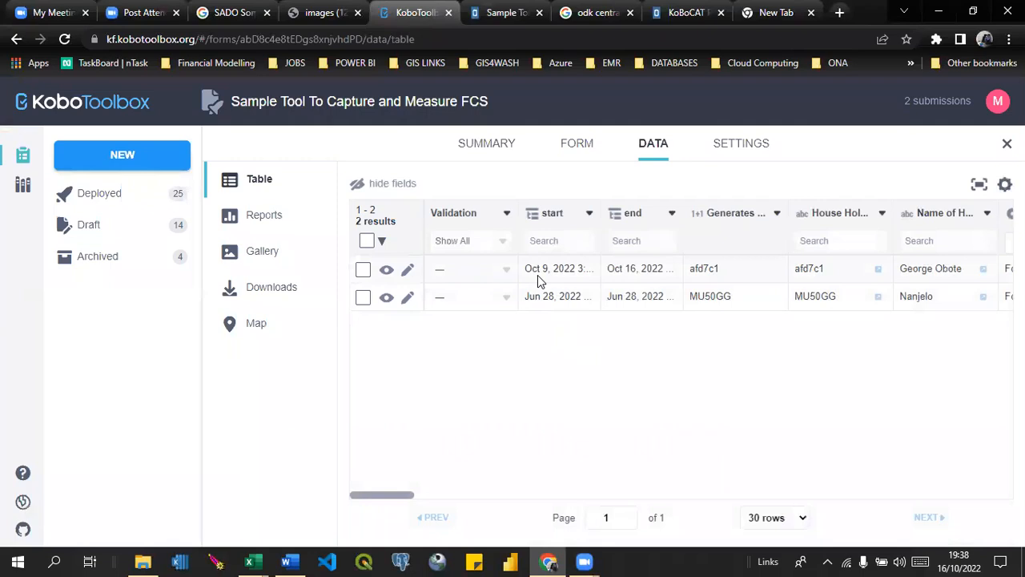
Switch to the Book1 workbook in Excel and save it as FSN_Kobo in the most recently used Analysis folder.
{"action": "left_click", "coordinate": [255, 561]}
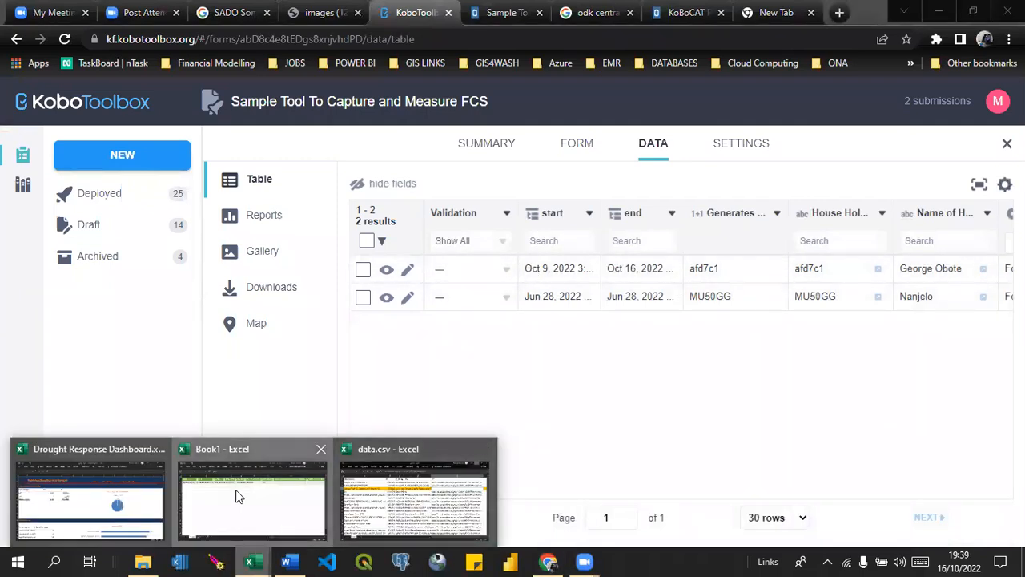
{"action": "left_click", "coordinate": [237, 496]}
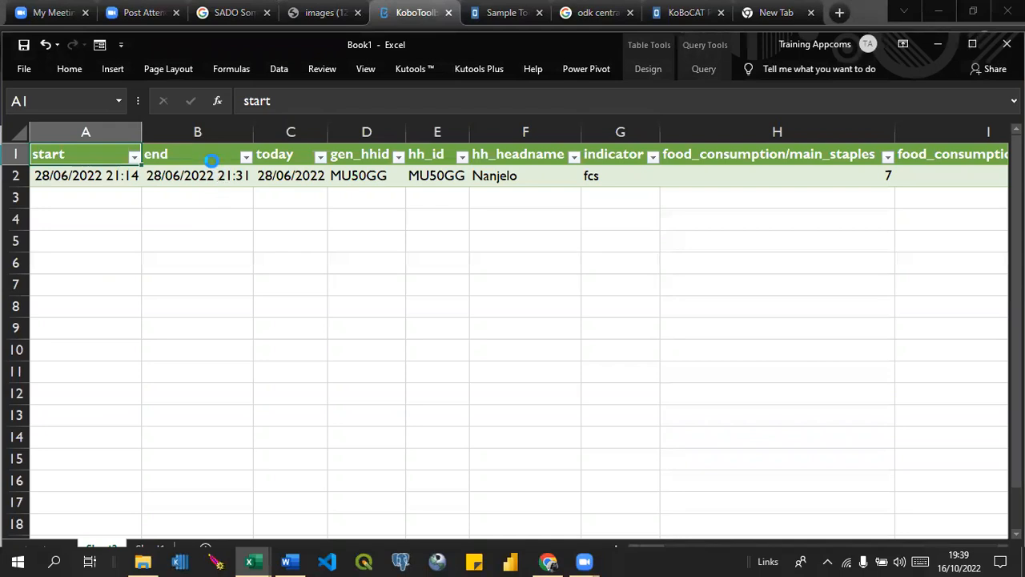
{"action": "key", "text": "ctrl+s"}
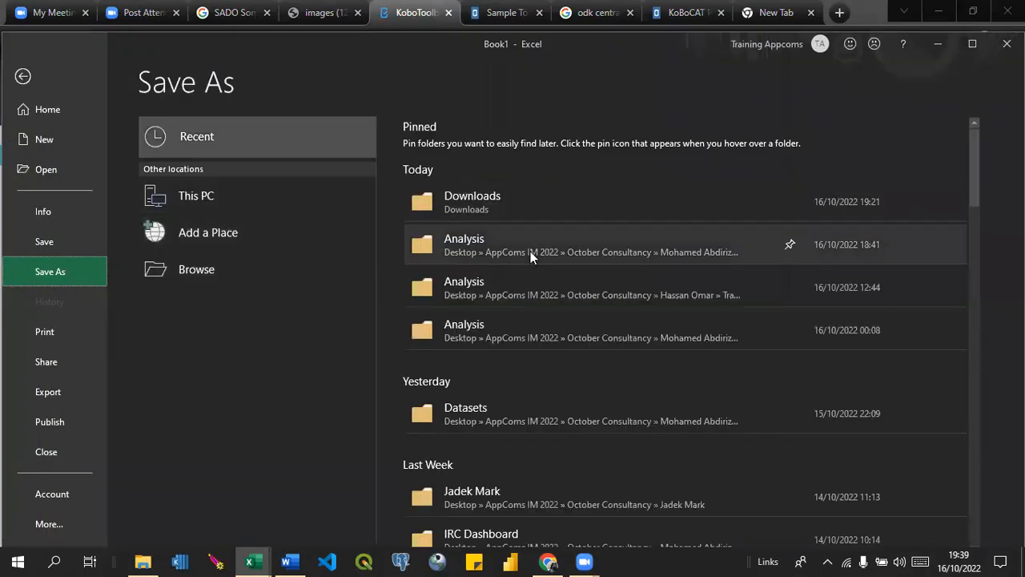
{"action": "left_click", "coordinate": [651, 256]}
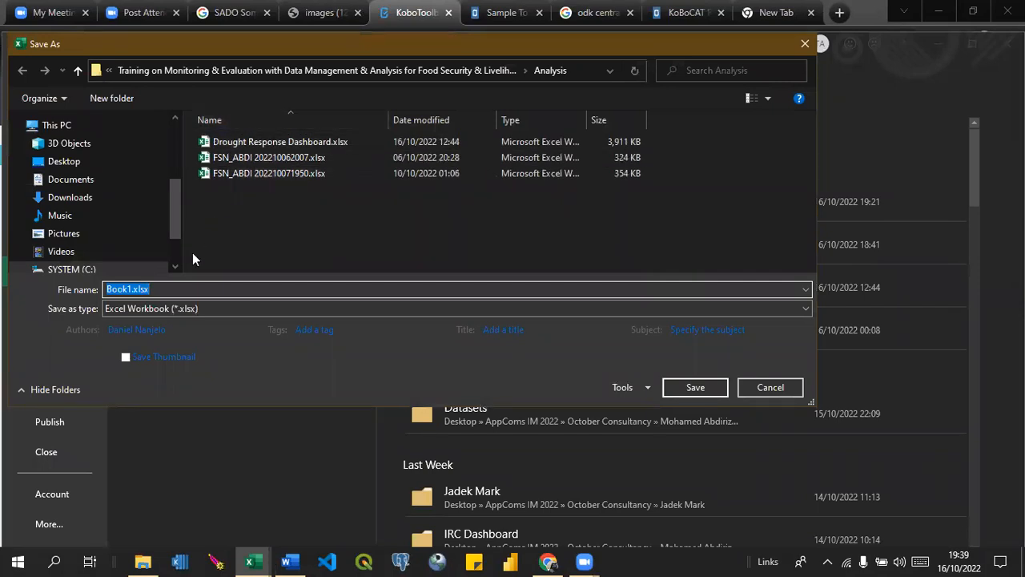
{"action": "type", "text": "FS"}
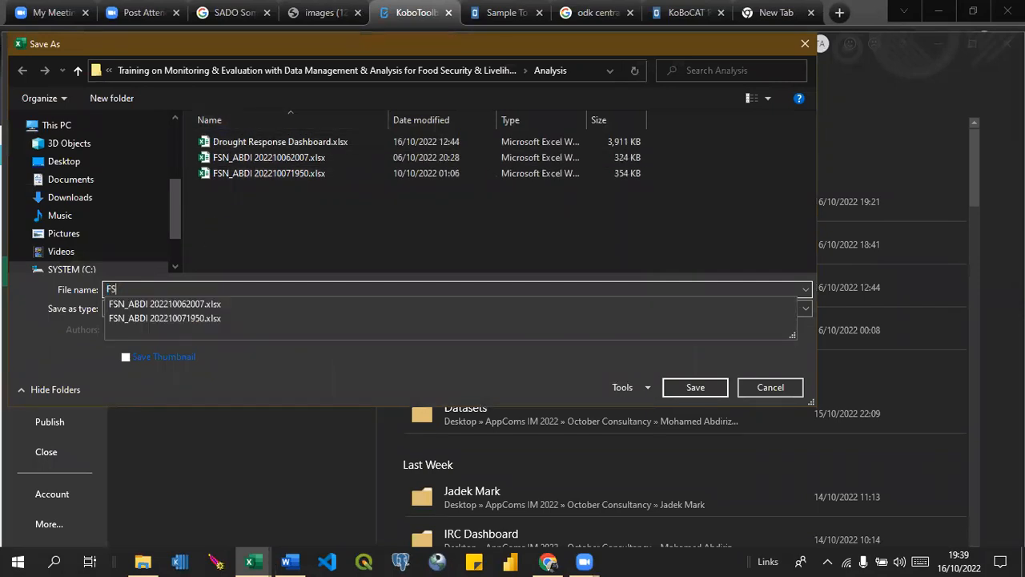
{"action": "type", "text": "N_Kobo"}
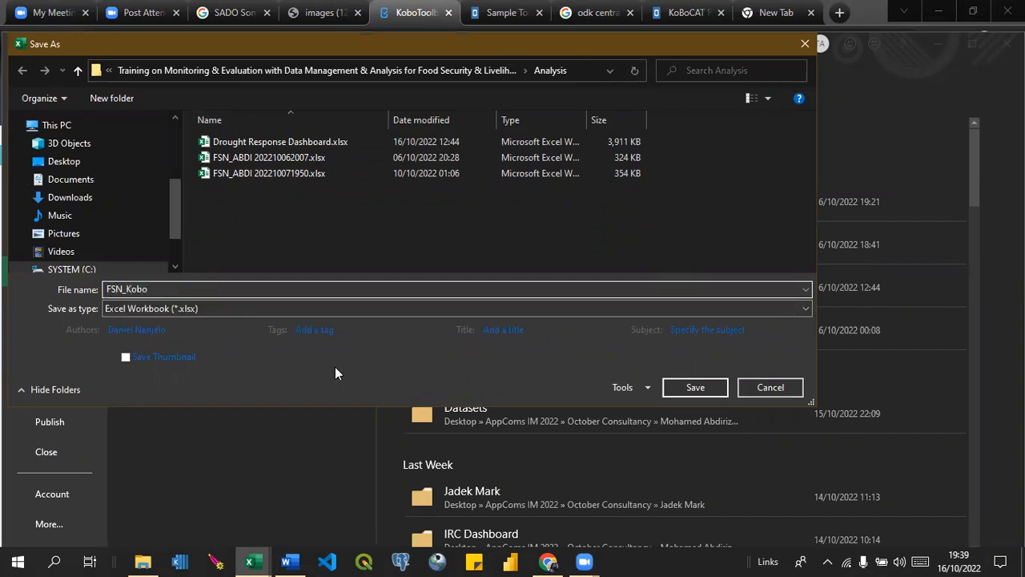
{"action": "left_click", "coordinate": [692, 387]}
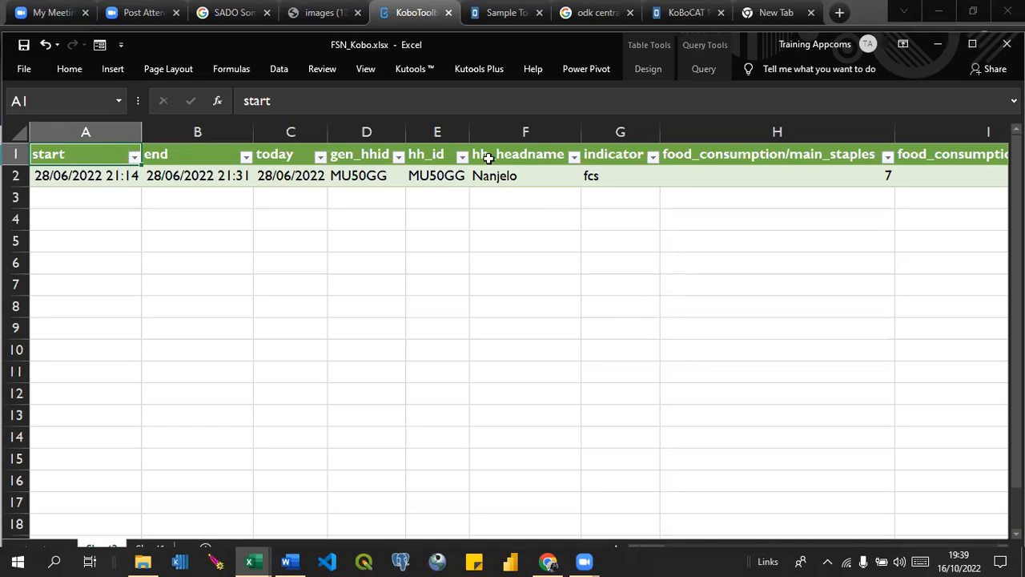
Refresh all the workbook's data connections and look over the updated survey table.
{"action": "left_click", "coordinate": [290, 70]}
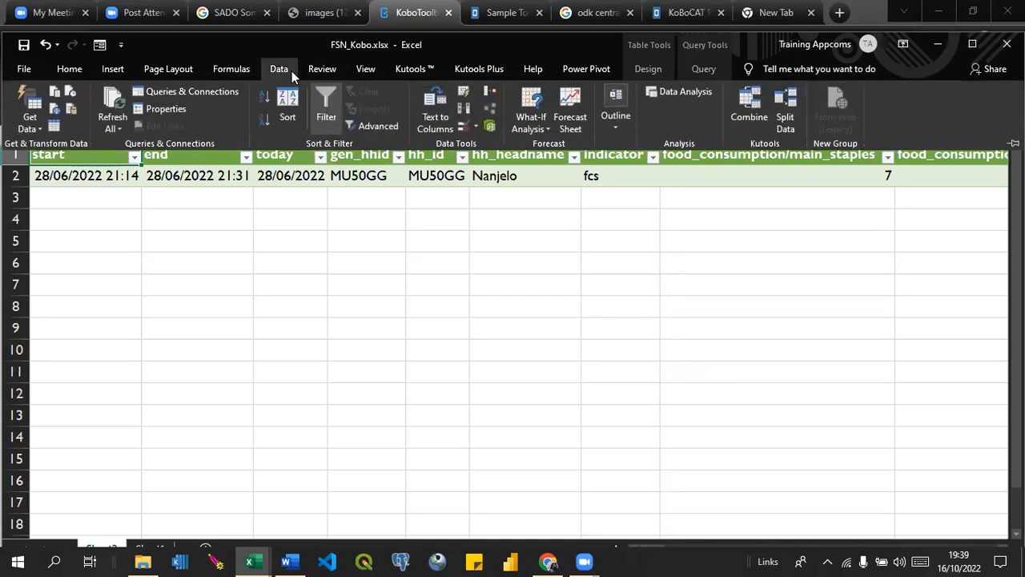
{"action": "left_click", "coordinate": [115, 117]}
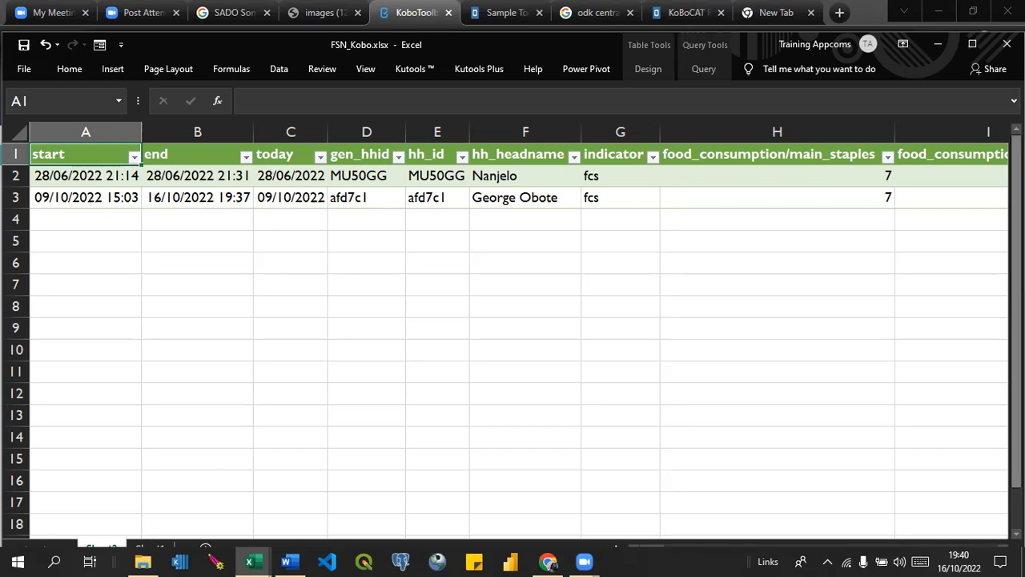
{"action": "scroll", "coordinate": [1016, 321], "scroll_direction": "down", "scroll_amount": 1}
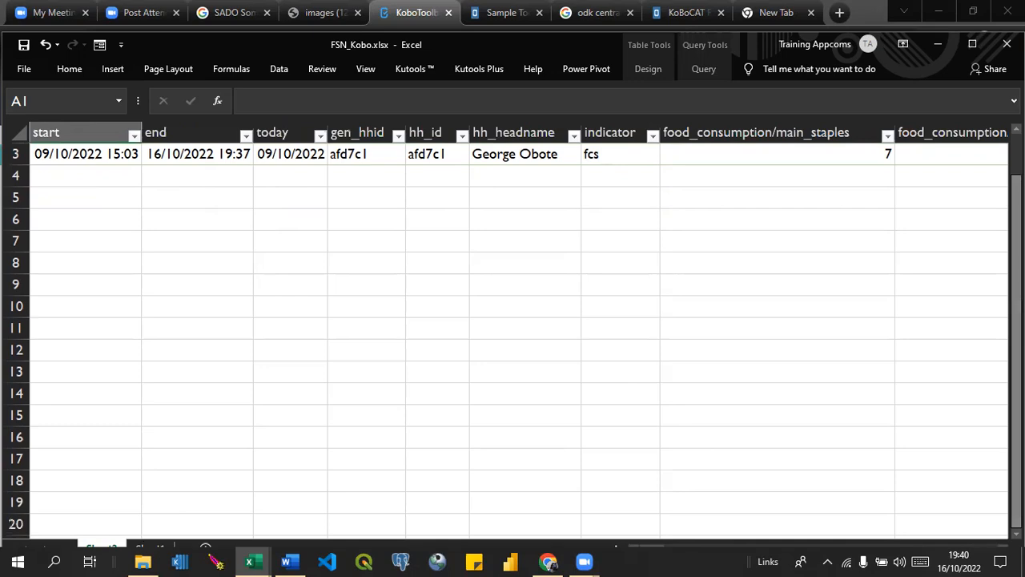
{"action": "scroll", "coordinate": [512, 328], "scroll_direction": "up", "scroll_amount": 1}
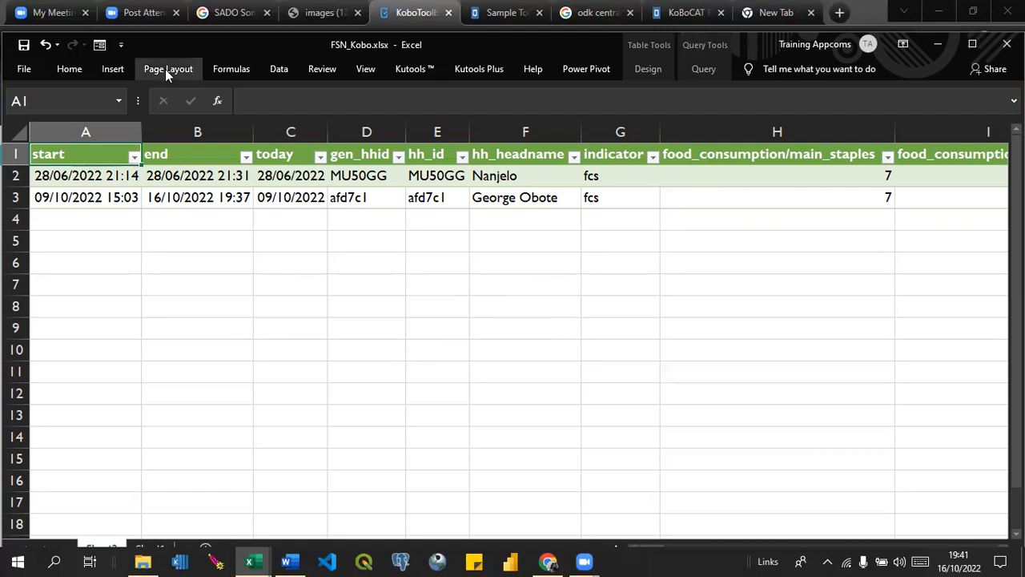
Look at the Satisfaction Survey Report in Drought Response Dashboard.xlsx and return to FSN_Kobo.xlsx.
{"action": "left_click", "coordinate": [276, 70]}
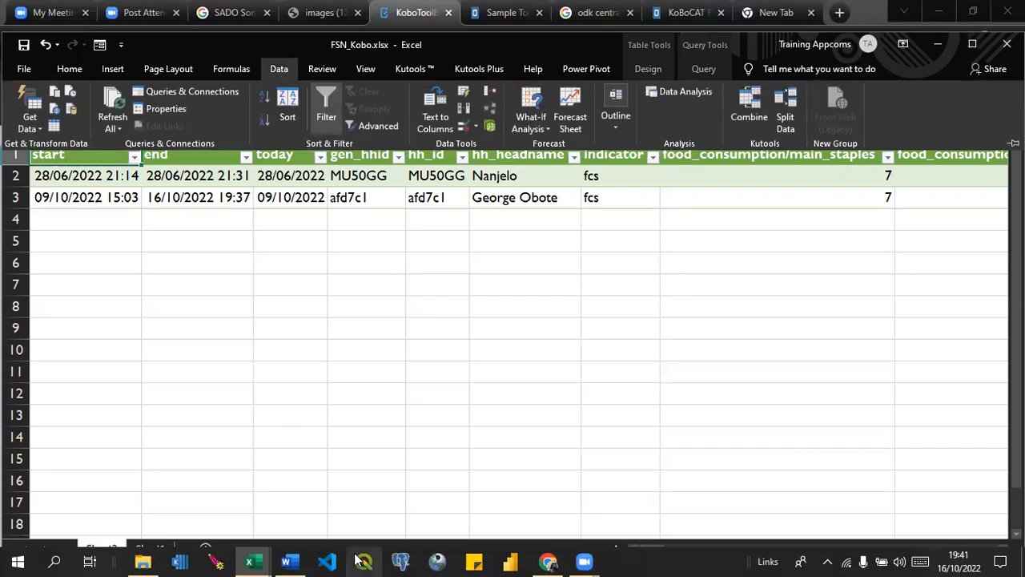
{"action": "mouse_move", "coordinate": [257, 560]}
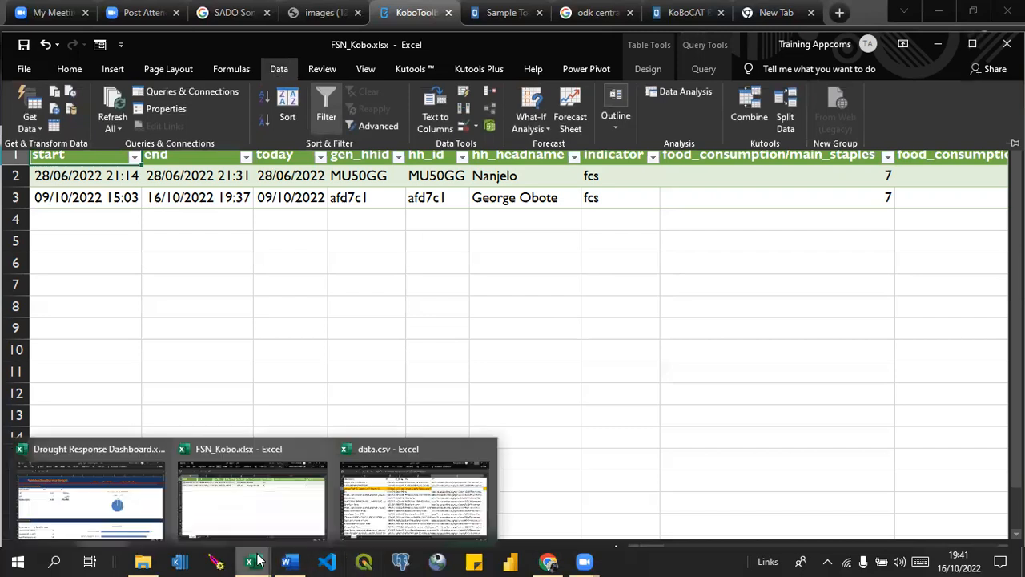
{"action": "left_click", "coordinate": [161, 495]}
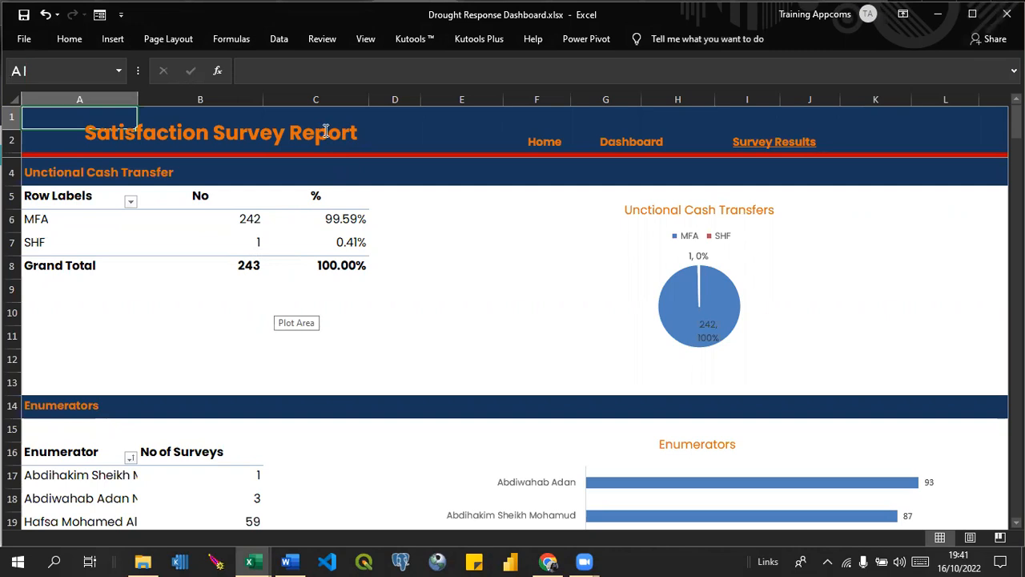
{"action": "left_click", "coordinate": [261, 560]}
{"action": "left_click", "coordinate": [276, 494]}
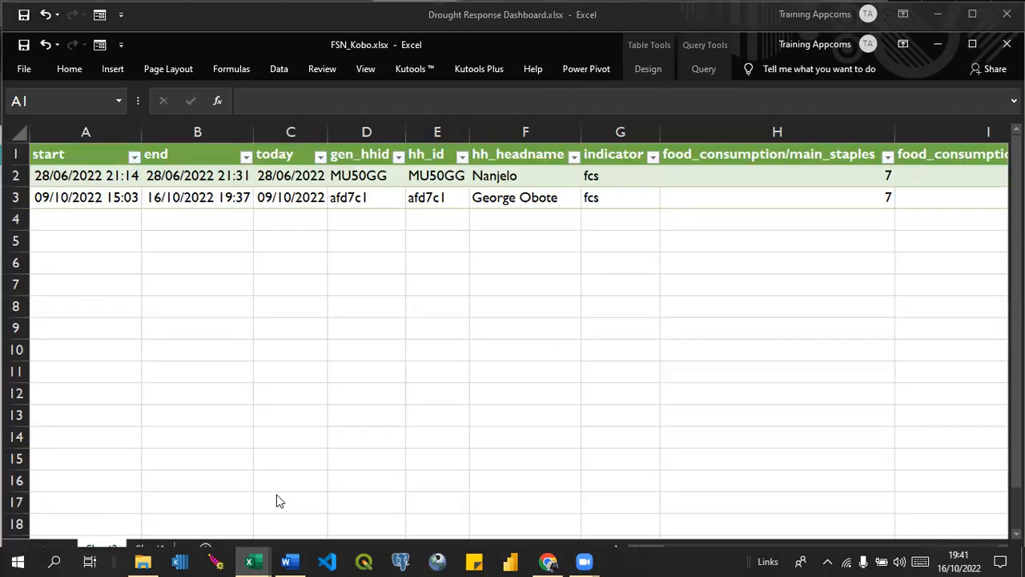
Launch the Power Query Editor from FSN_Kobo.xlsx and view the data source settings of the FSN query.
{"action": "left_click", "coordinate": [280, 69]}
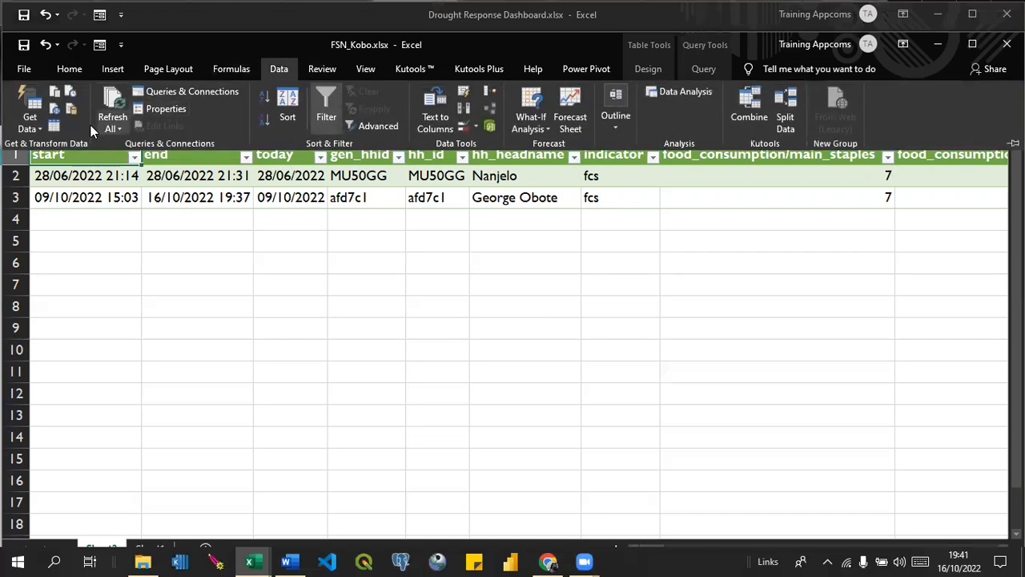
{"action": "left_click", "coordinate": [40, 124]}
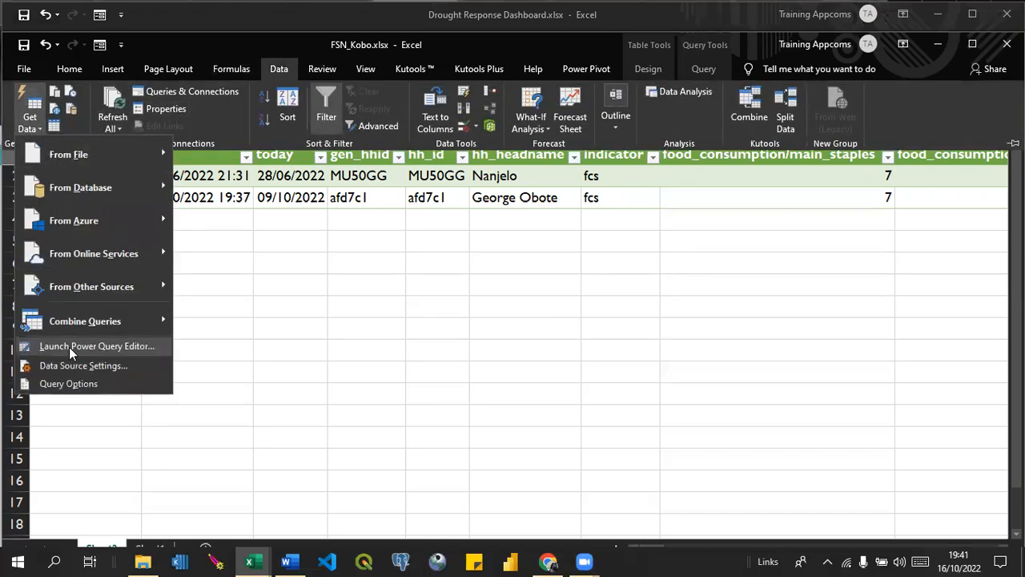
{"action": "left_click", "coordinate": [69, 347]}
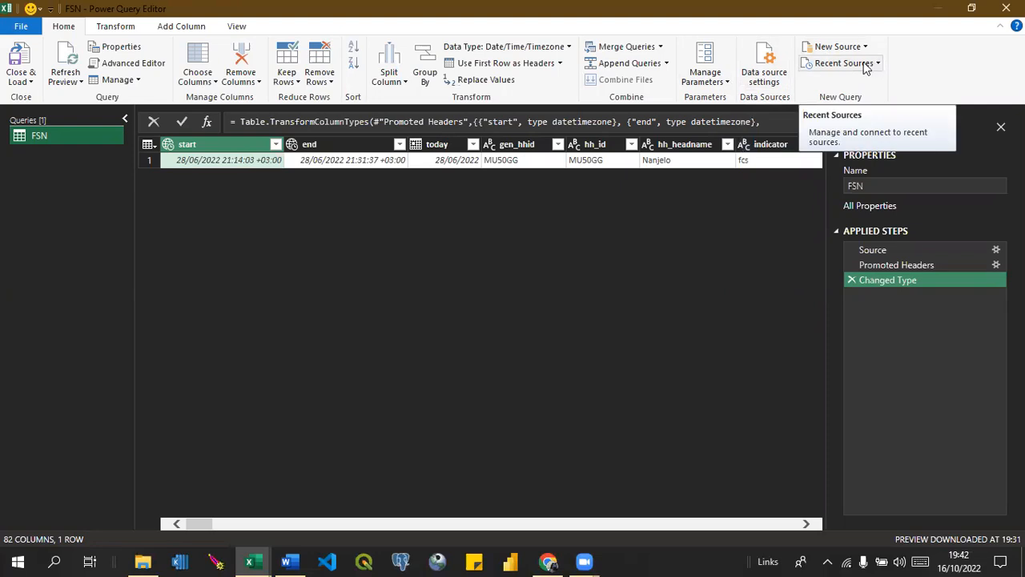
{"action": "left_click", "coordinate": [775, 75]}
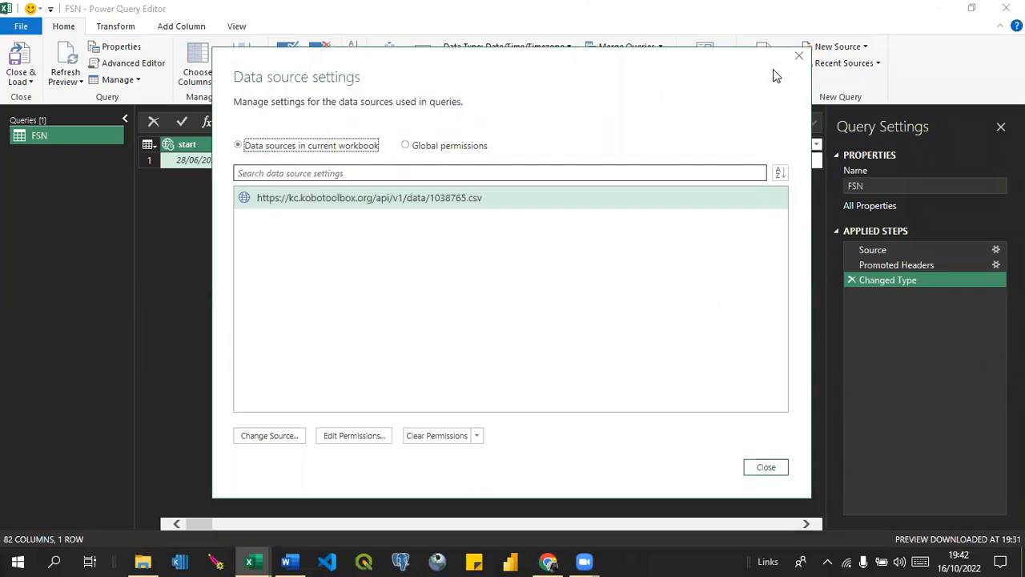
{"action": "left_click", "coordinate": [799, 57]}
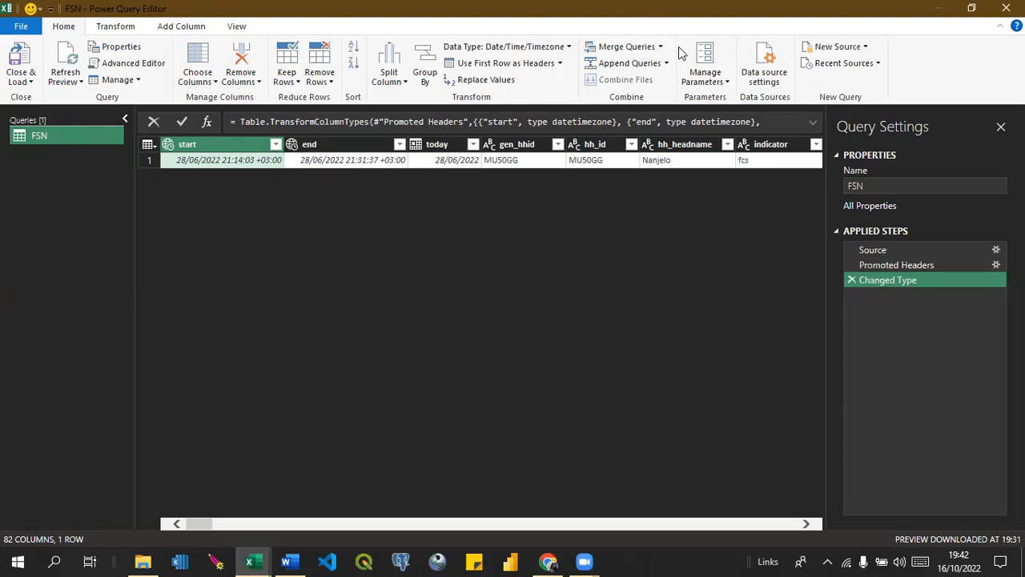
Inspect the source details of the KoboToolbox CSV link in the data source settings and accept them without edits.
{"action": "left_click", "coordinate": [777, 62]}
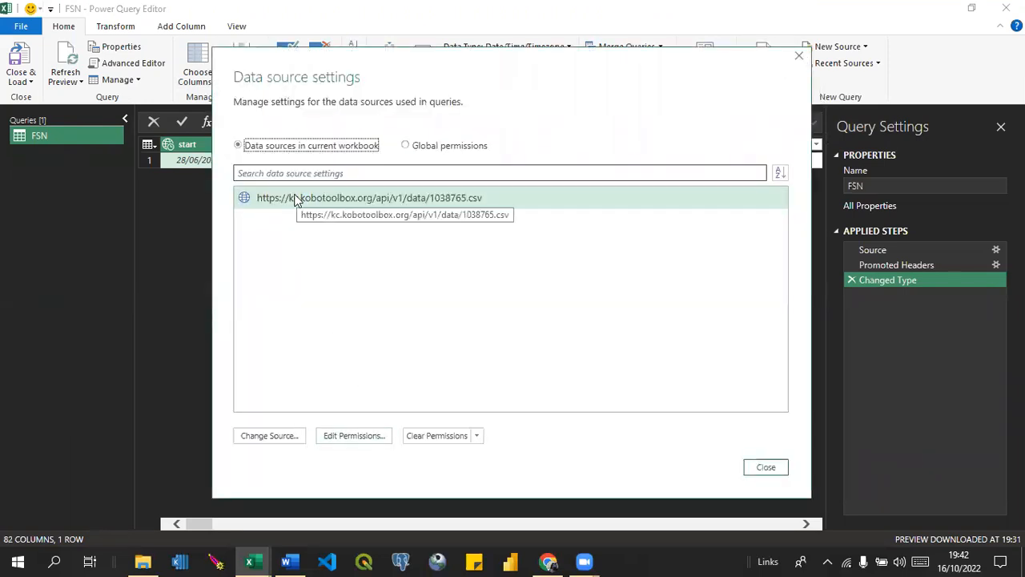
{"action": "left_click", "coordinate": [269, 436]}
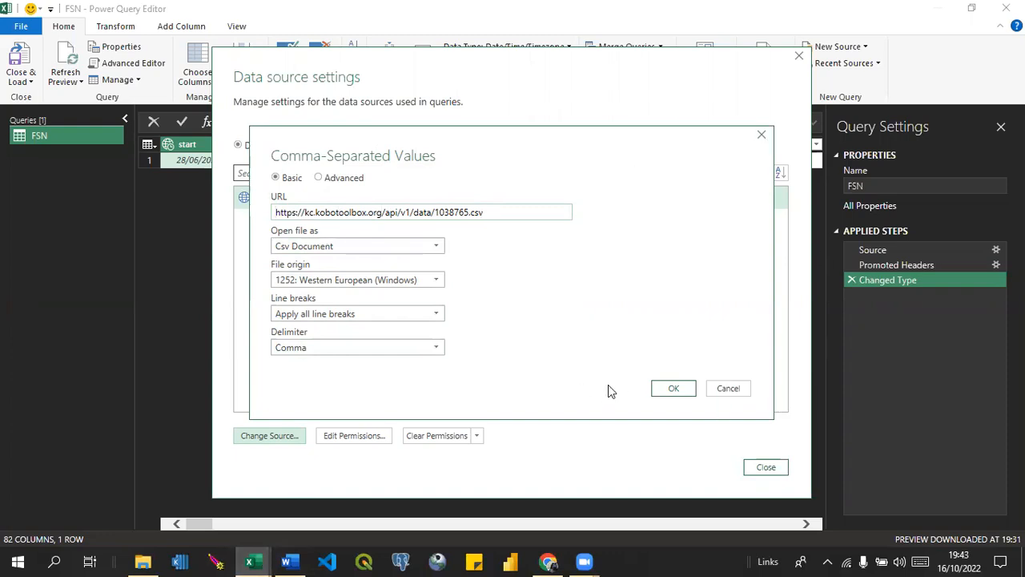
{"action": "left_click", "coordinate": [676, 389]}
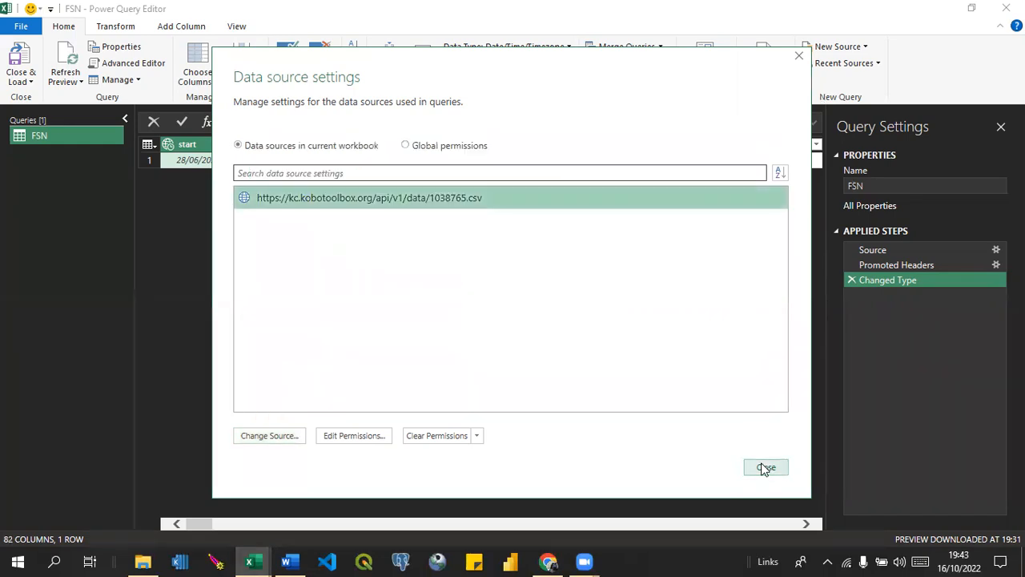
{"action": "left_click", "coordinate": [764, 467]}
Glance at the Drought Response Dashboard, return to the Power Query Editor, and close and load the FSN query.
{"action": "mouse_move", "coordinate": [256, 561]}
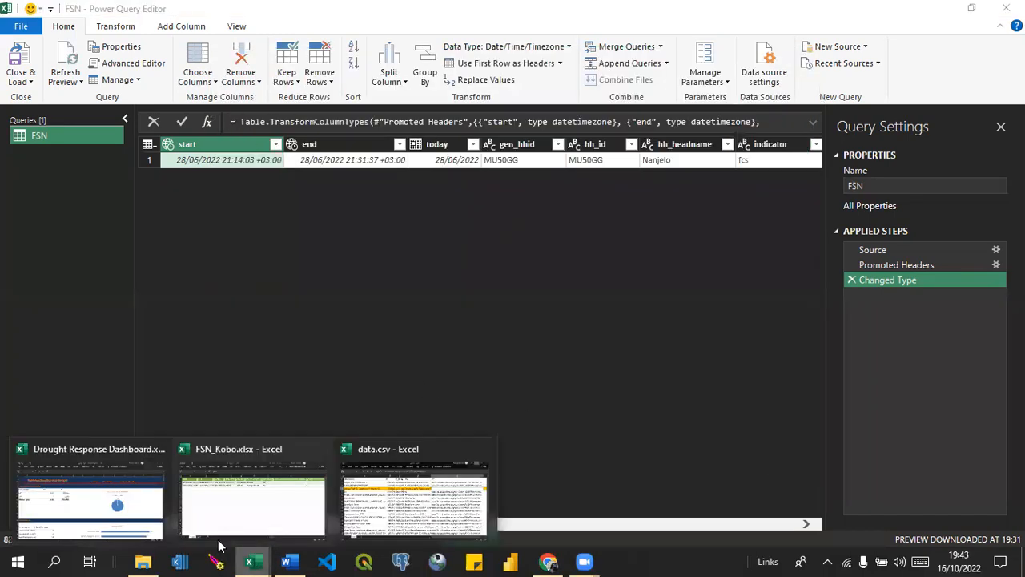
{"action": "left_click", "coordinate": [90, 521]}
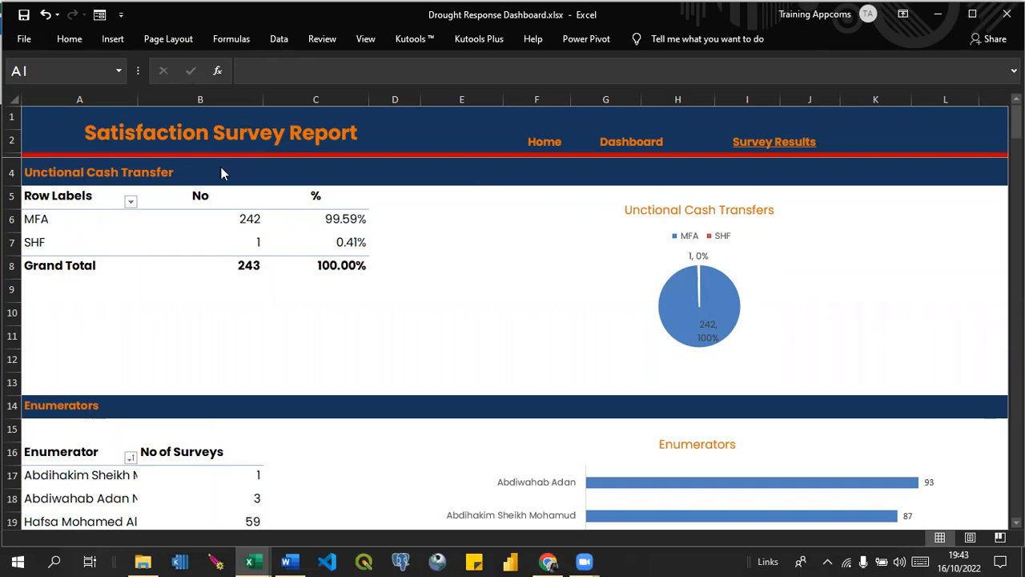
{"action": "left_click", "coordinate": [264, 561]}
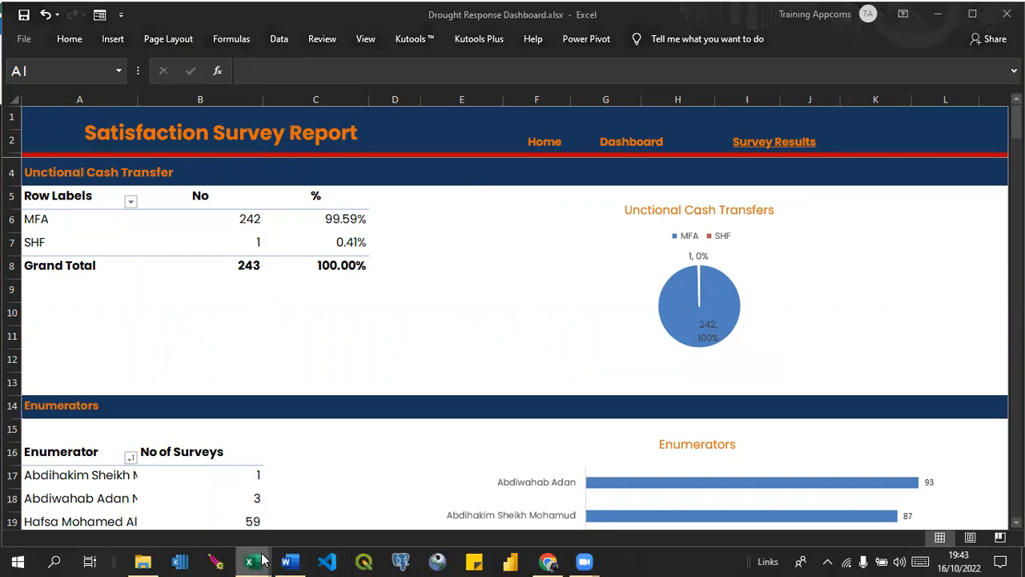
{"action": "left_click", "coordinate": [242, 493]}
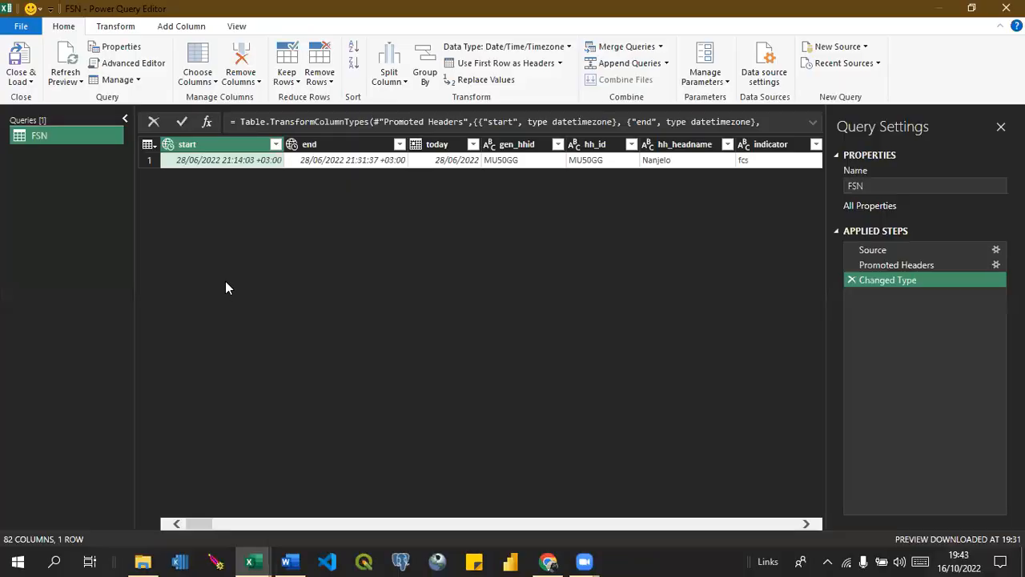
{"action": "left_click", "coordinate": [21, 77]}
{"action": "left_click", "coordinate": [68, 99]}
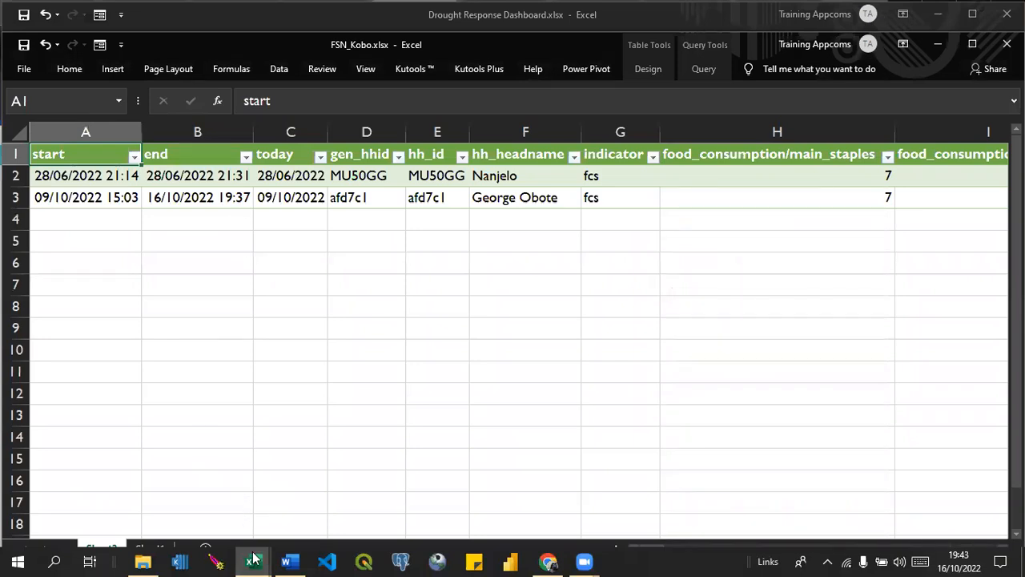
Launch the Power Query Editor from Drought Response Dashboard.xlsx, allow the external data connection, and check its data source settings.
{"action": "mouse_move", "coordinate": [253, 558]}
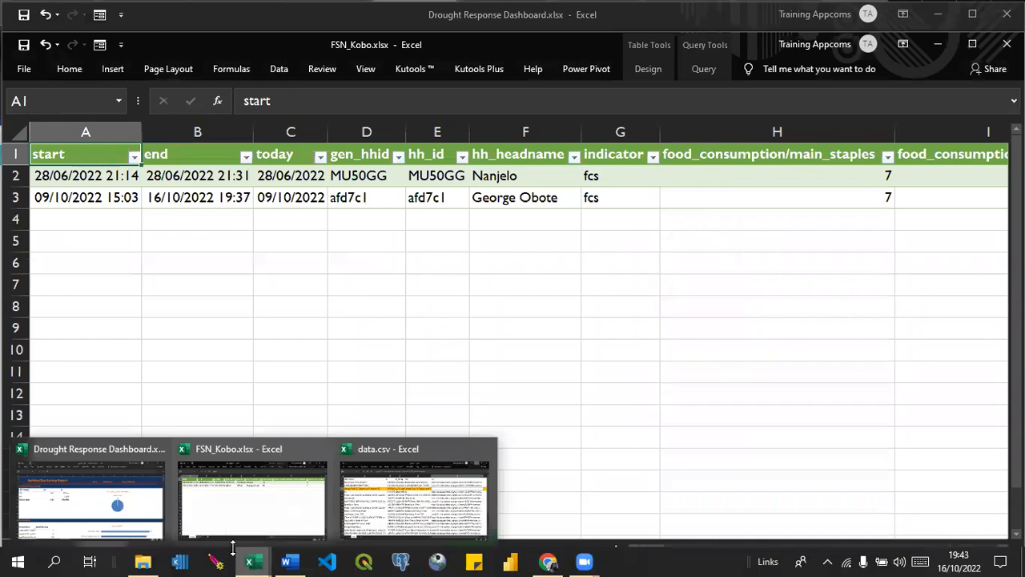
{"action": "left_click", "coordinate": [92, 498]}
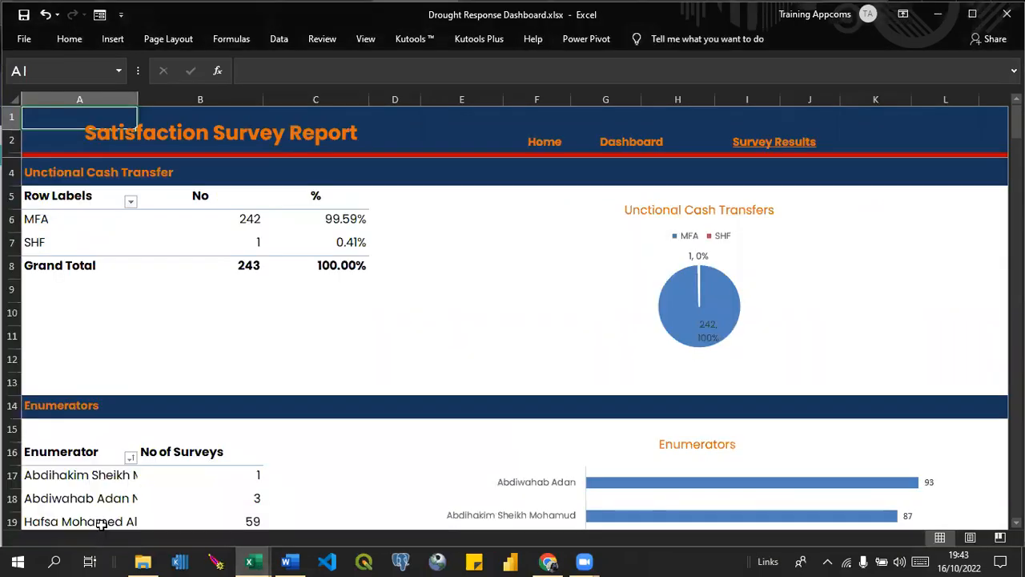
{"action": "left_click", "coordinate": [277, 38]}
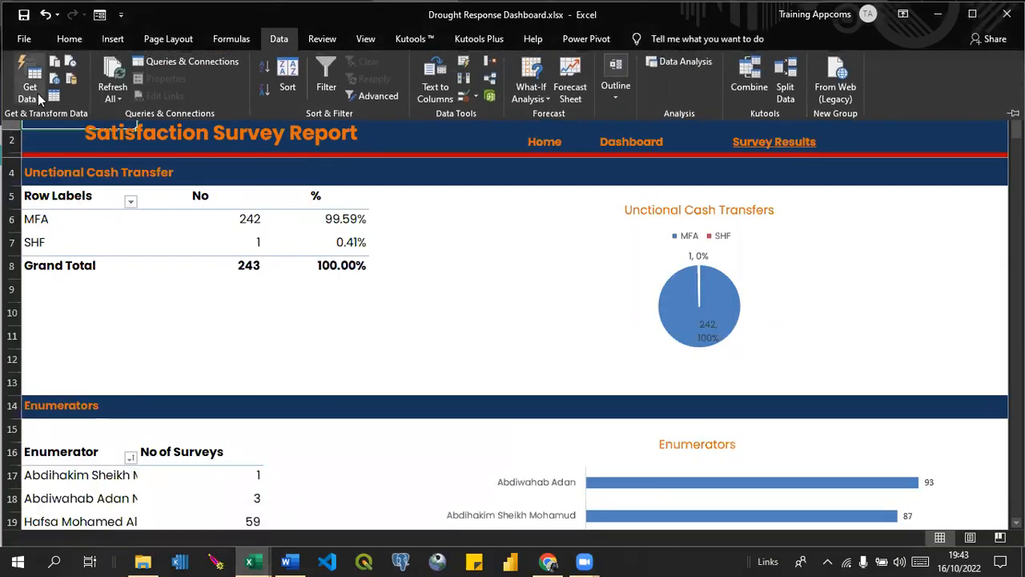
{"action": "left_click", "coordinate": [38, 93]}
{"action": "left_click", "coordinate": [80, 313]}
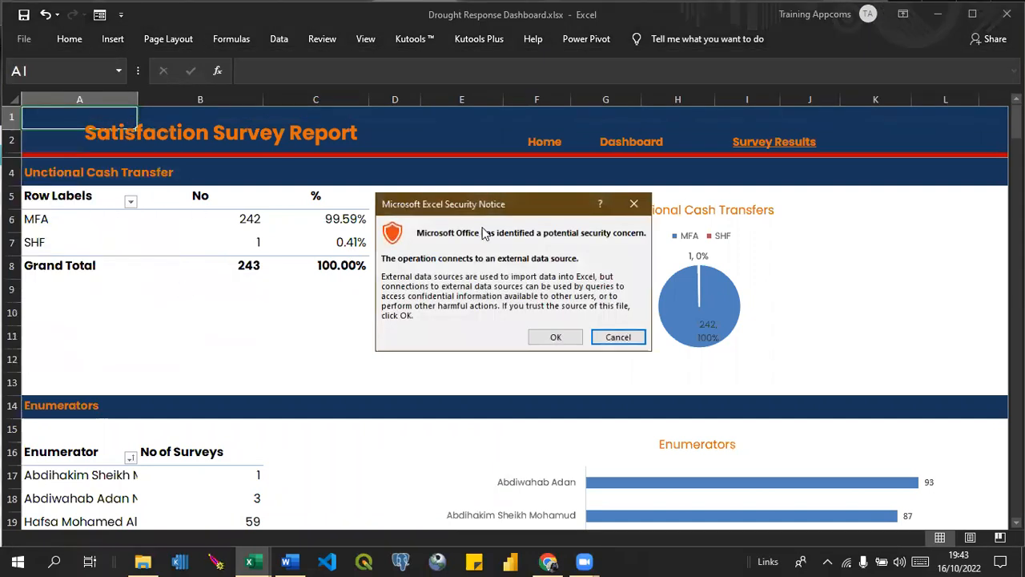
{"action": "left_click", "coordinate": [553, 337]}
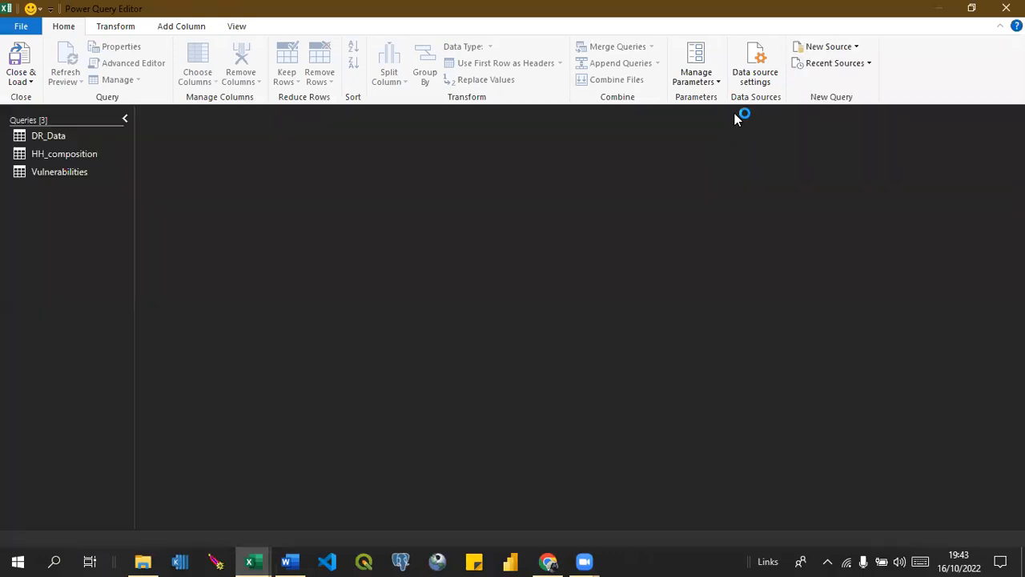
{"action": "left_click", "coordinate": [745, 80]}
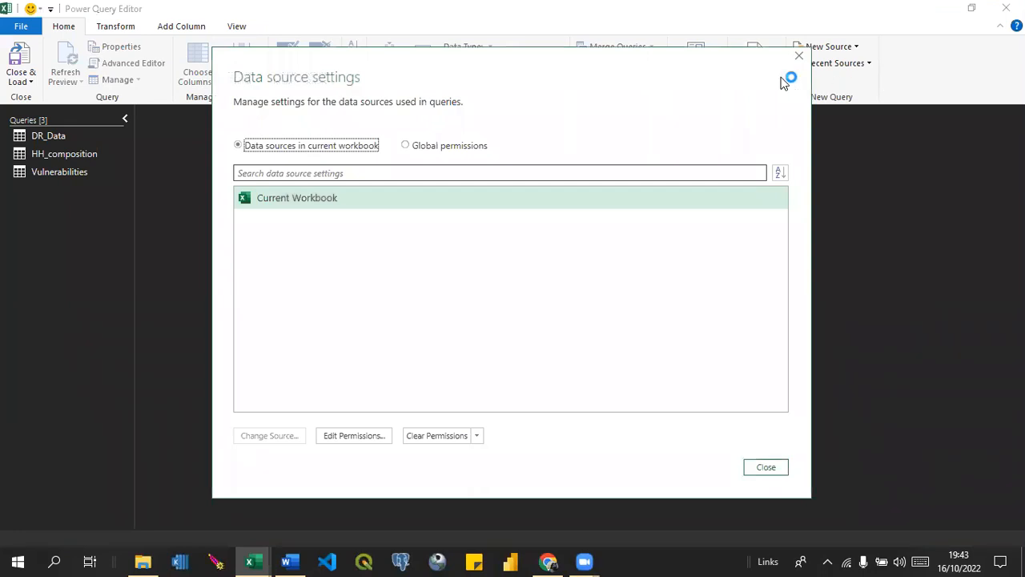
{"action": "left_click", "coordinate": [798, 55]}
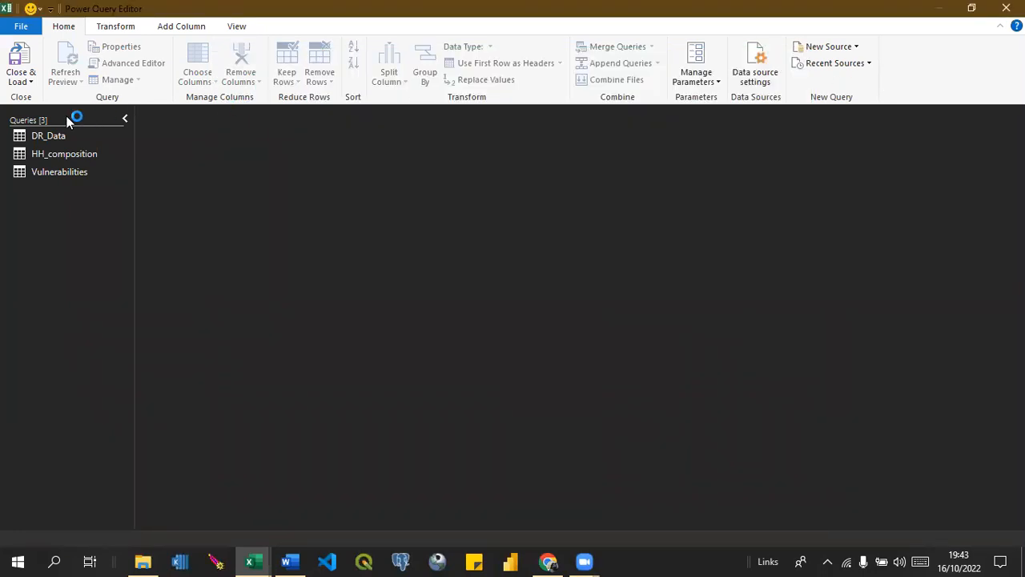
Check the Current Workbook entry in the DR_Data query's data source settings and close the Power Query Editor.
{"action": "left_click", "coordinate": [50, 135]}
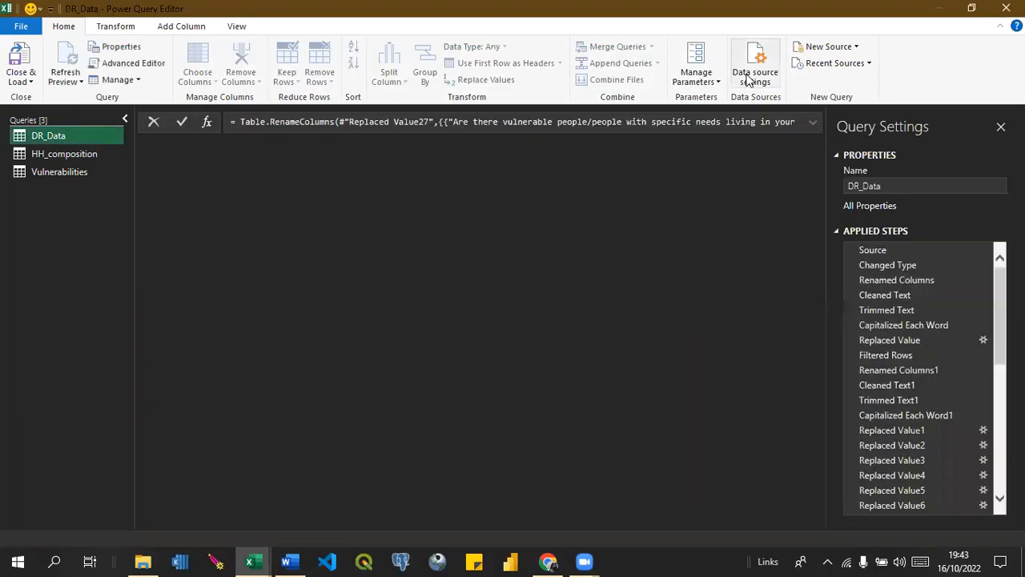
{"action": "left_click", "coordinate": [749, 80]}
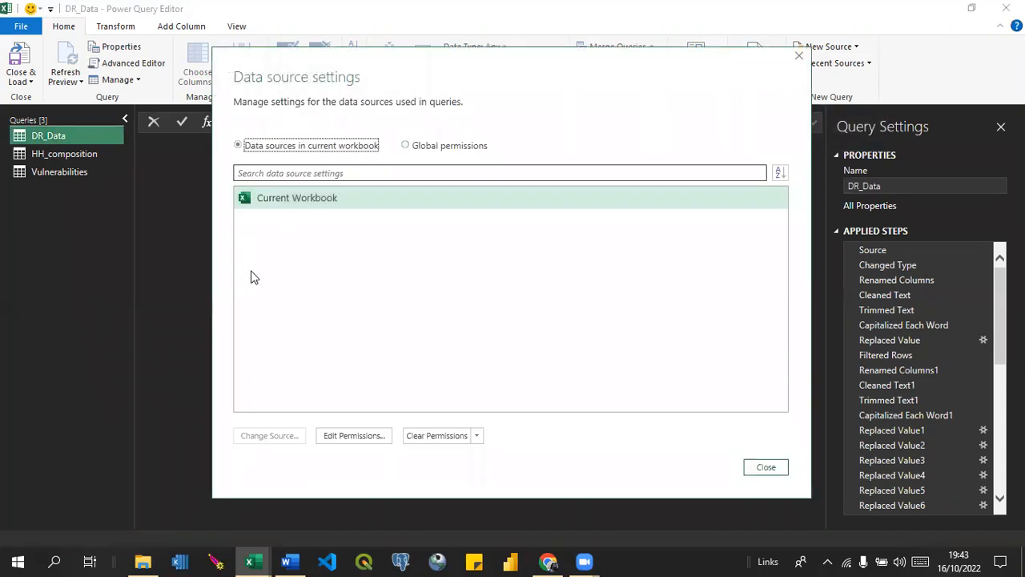
{"action": "left_click", "coordinate": [282, 198]}
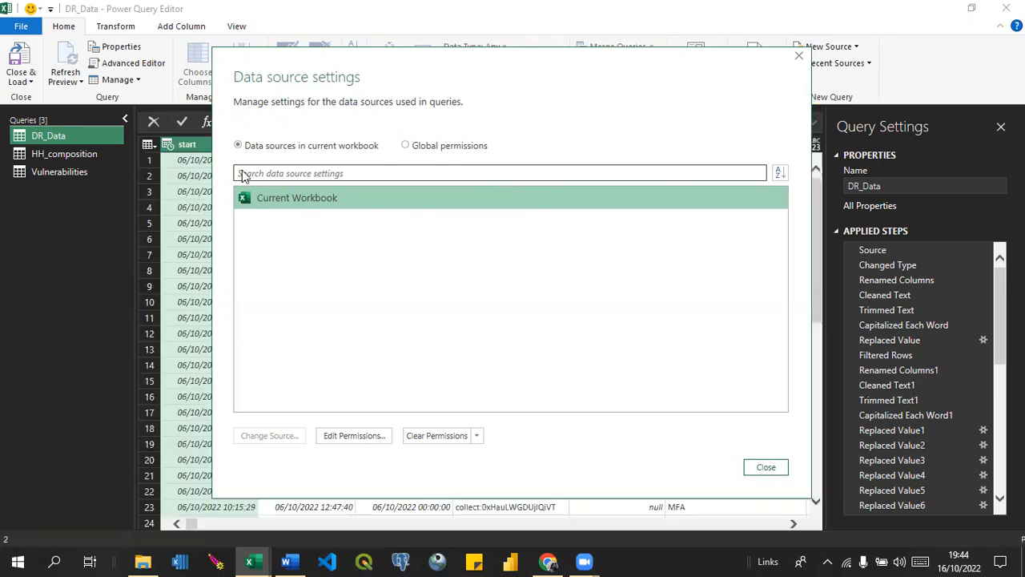
{"action": "left_click", "coordinate": [312, 171]}
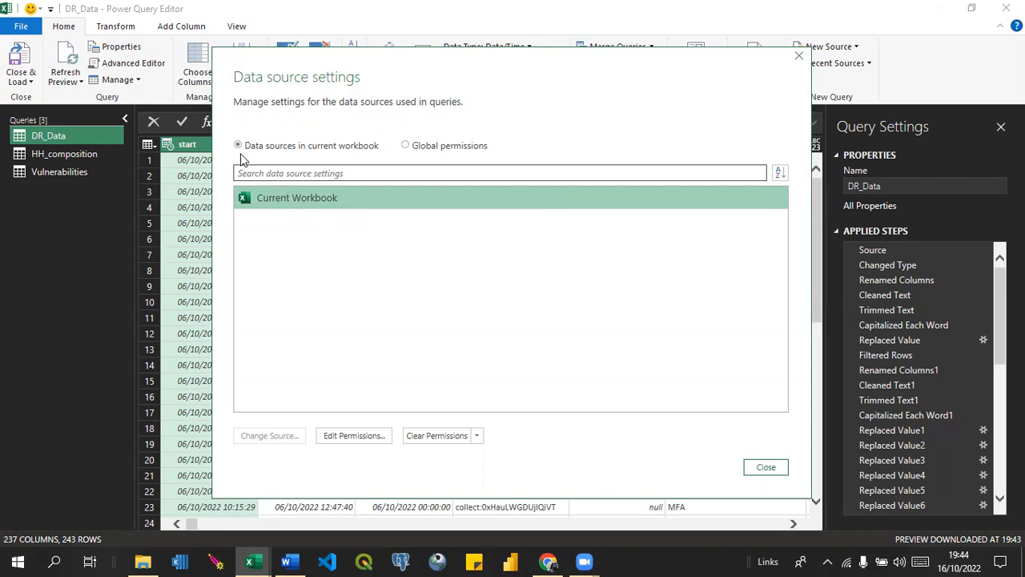
{"action": "left_click", "coordinate": [799, 58]}
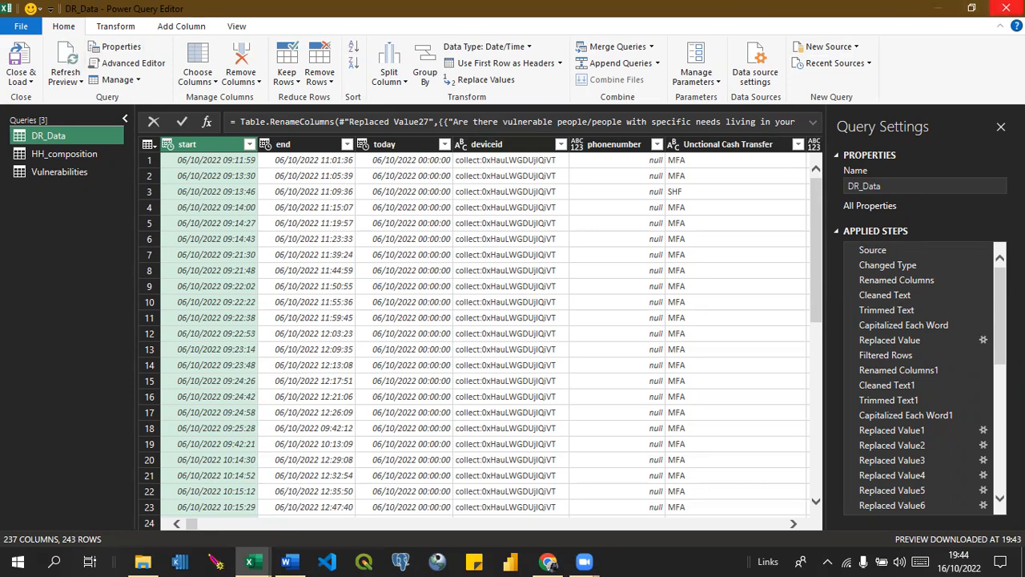
{"action": "left_click", "coordinate": [1006, 8]}
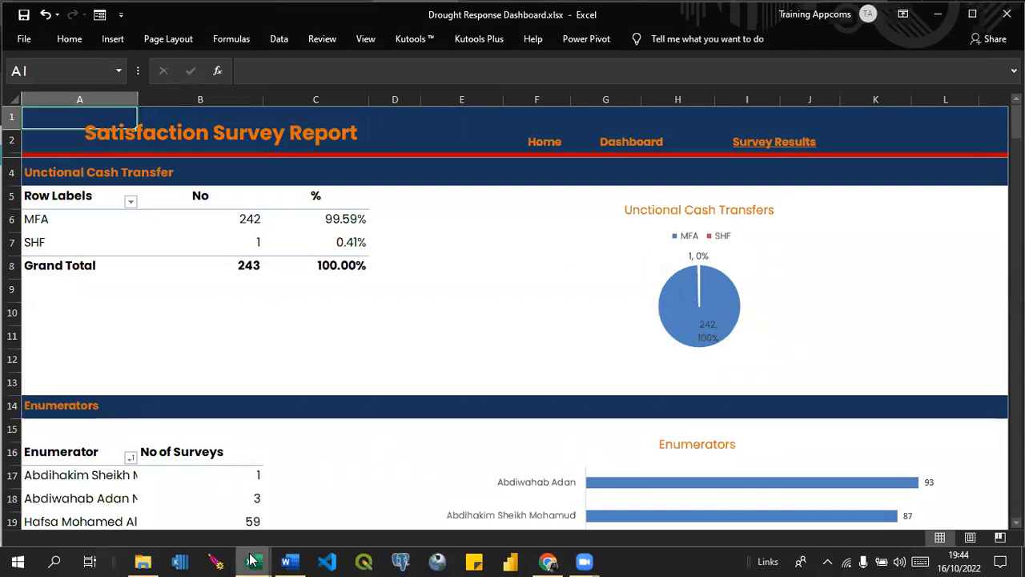
Switch to FSN_Kobo.xlsx and launch its Power Query Editor.
{"action": "left_click", "coordinate": [249, 555]}
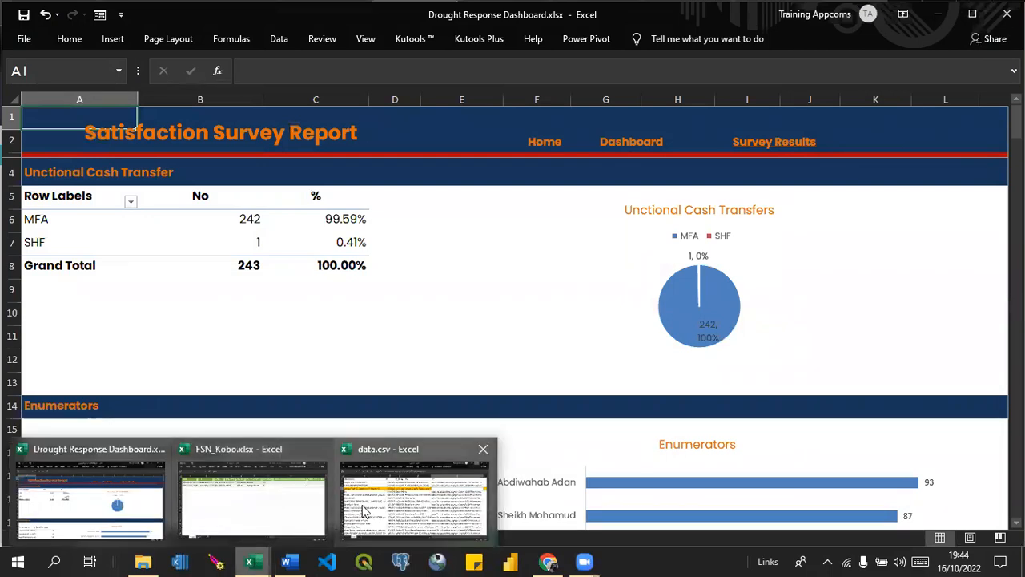
{"action": "left_click", "coordinate": [259, 499]}
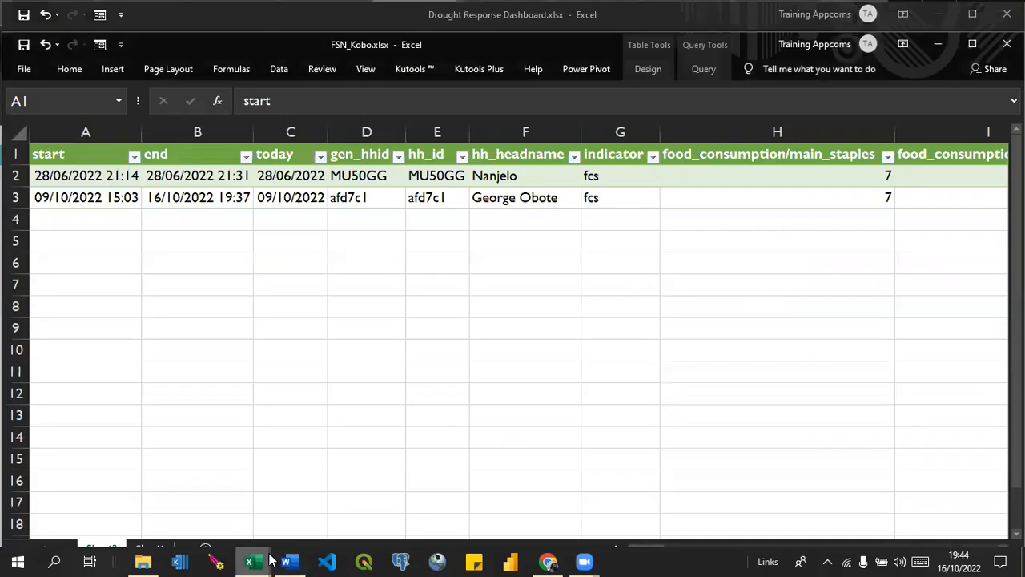
{"action": "left_click", "coordinate": [278, 69]}
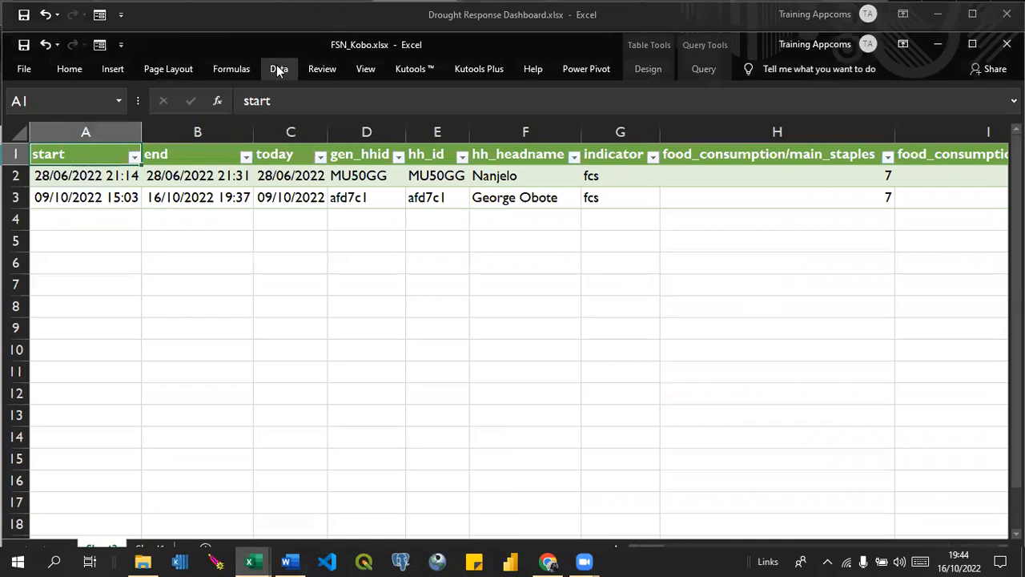
{"action": "left_click", "coordinate": [277, 69]}
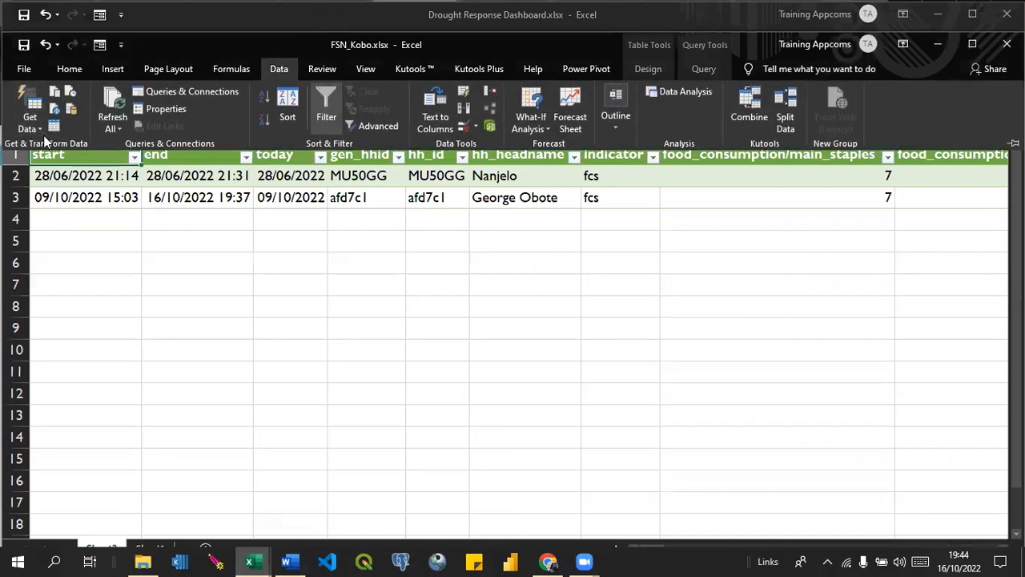
{"action": "left_click", "coordinate": [30, 119]}
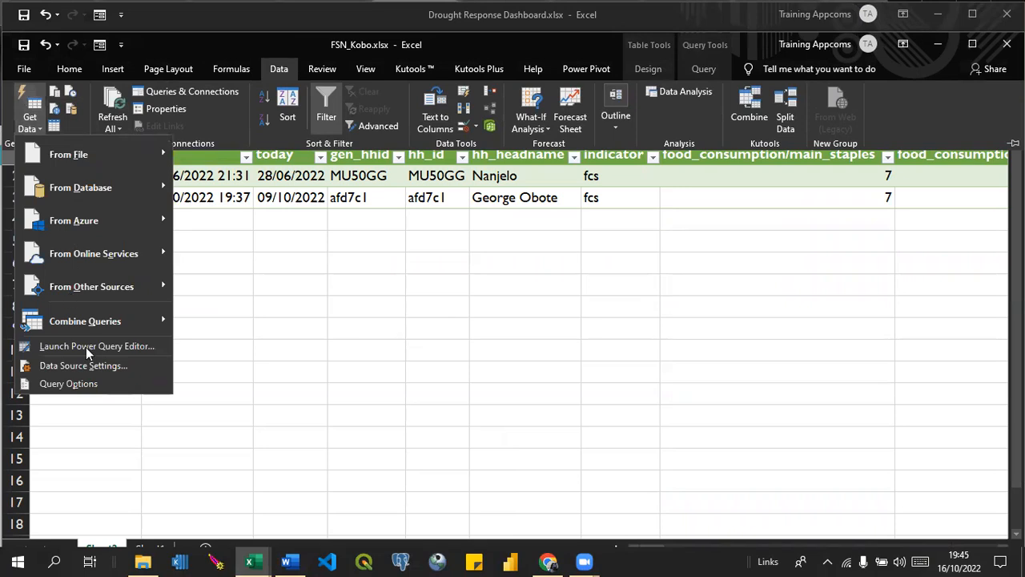
{"action": "left_click", "coordinate": [74, 346]}
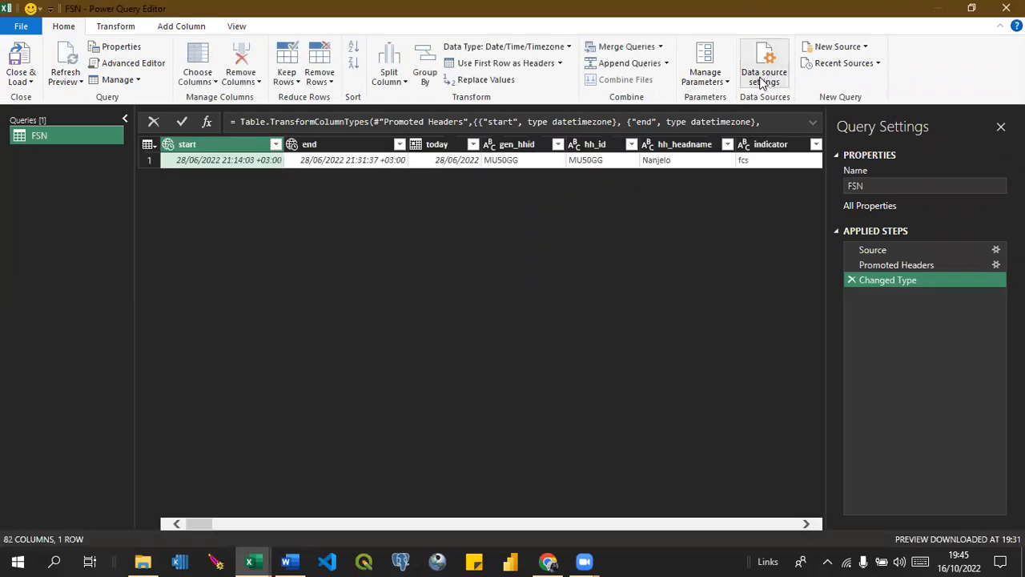
Inspect the KoboToolbox CSV source details in the FSN query's data source settings, and clear the source's saved permissions.
{"action": "left_click", "coordinate": [763, 83]}
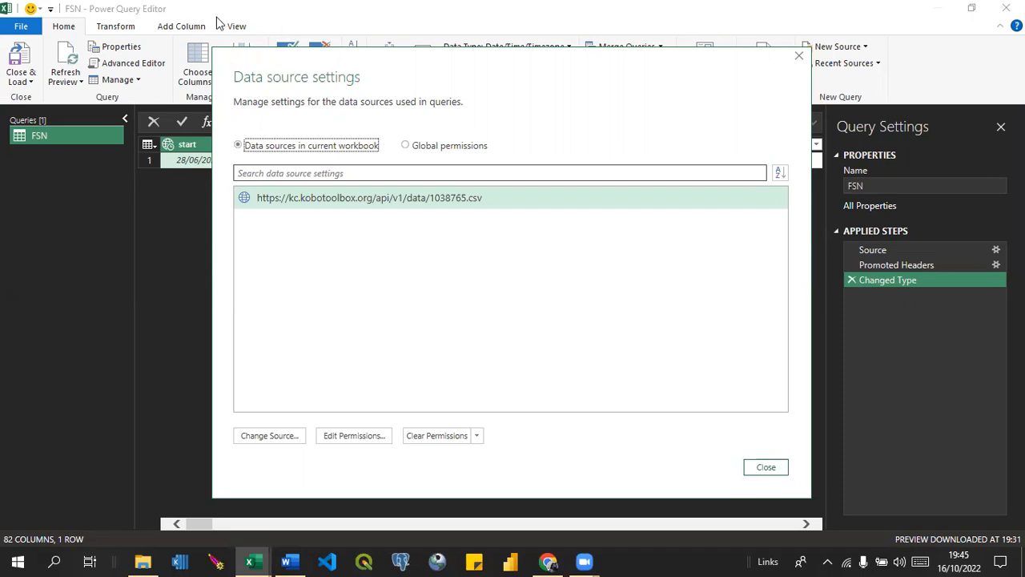
{"action": "left_click", "coordinate": [262, 441]}
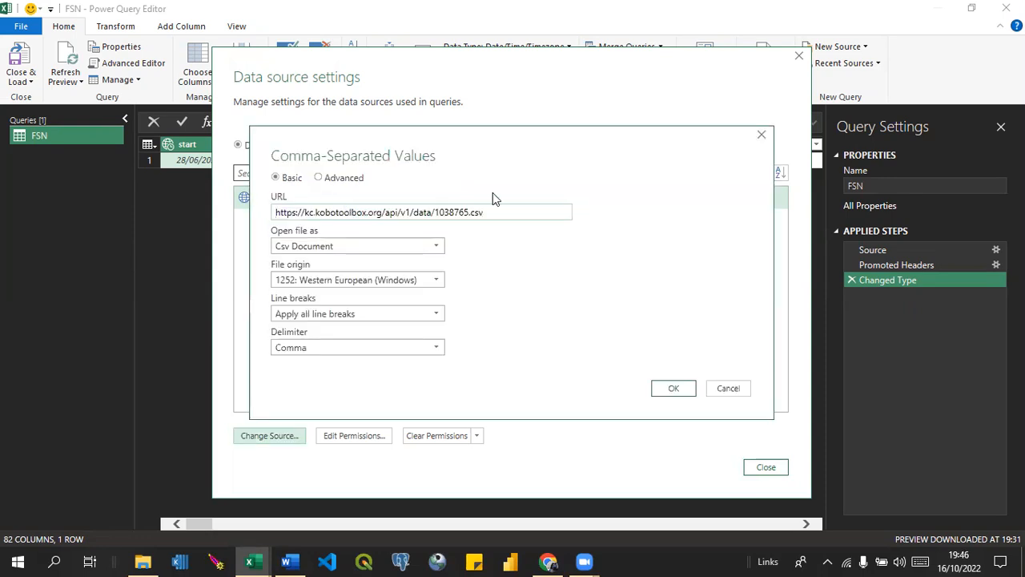
{"action": "left_click", "coordinate": [762, 135]}
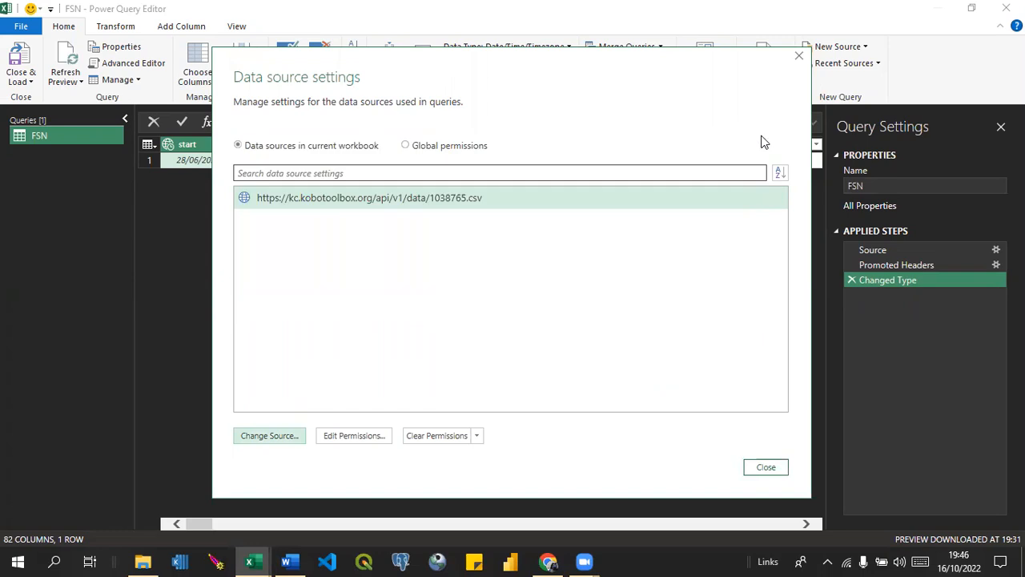
{"action": "left_click", "coordinate": [449, 439]}
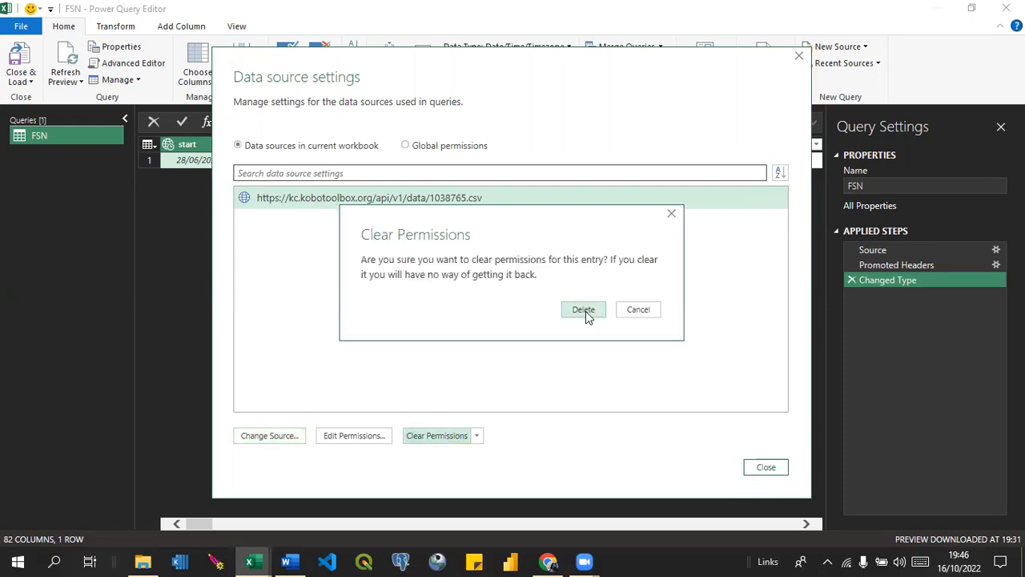
{"action": "left_click", "coordinate": [585, 311]}
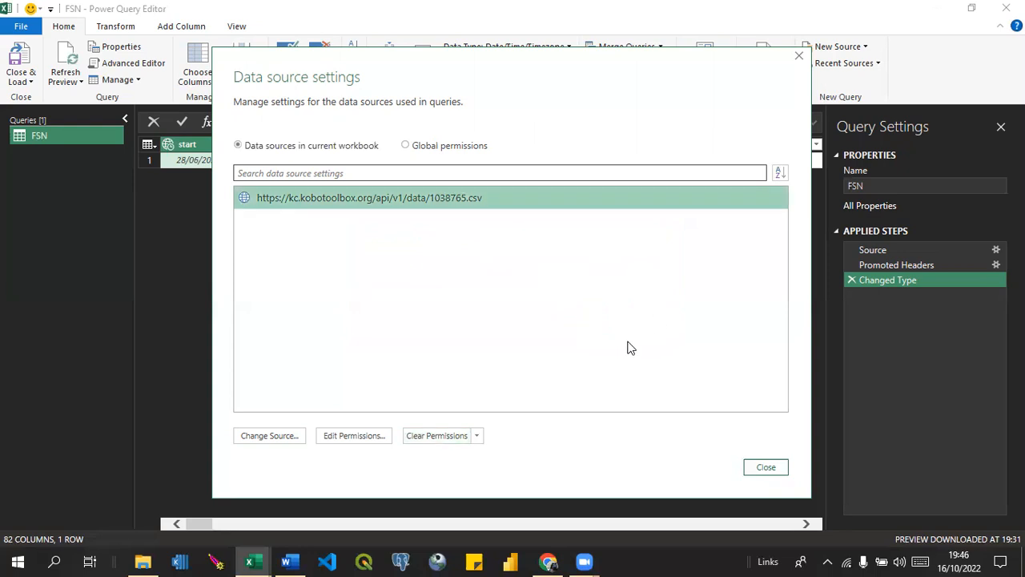
Review the CSV source's privacy levels and Basic credential fields in its permissions, and leave the data source settings without edits.
{"action": "left_click", "coordinate": [358, 443]}
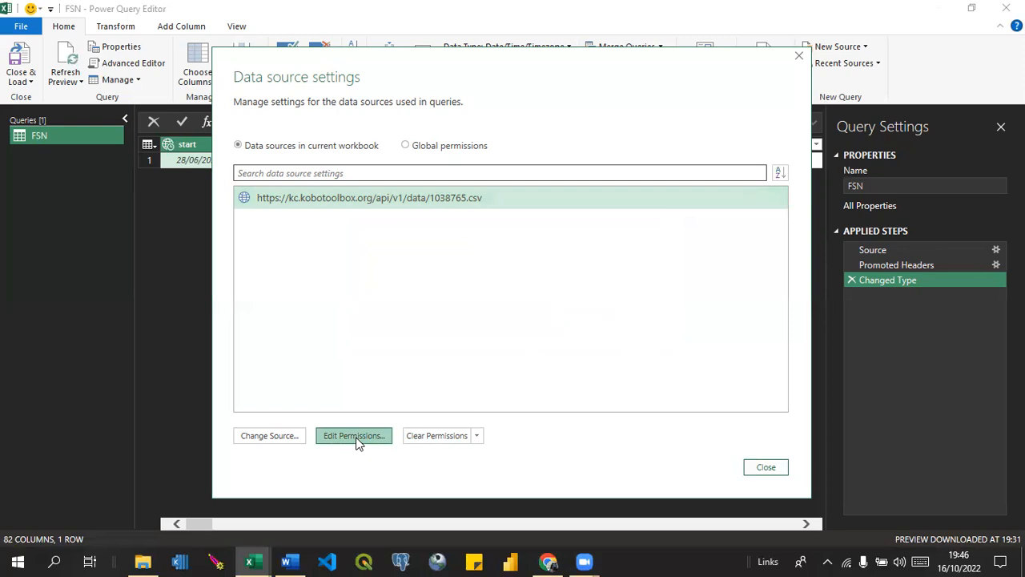
{"action": "left_click", "coordinate": [358, 443]}
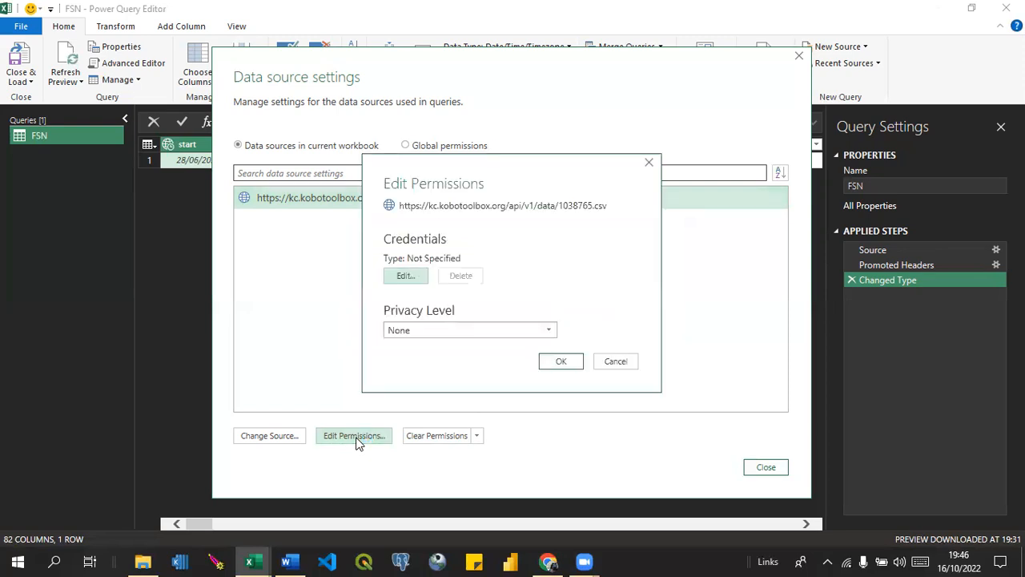
{"action": "left_click", "coordinate": [549, 335]}
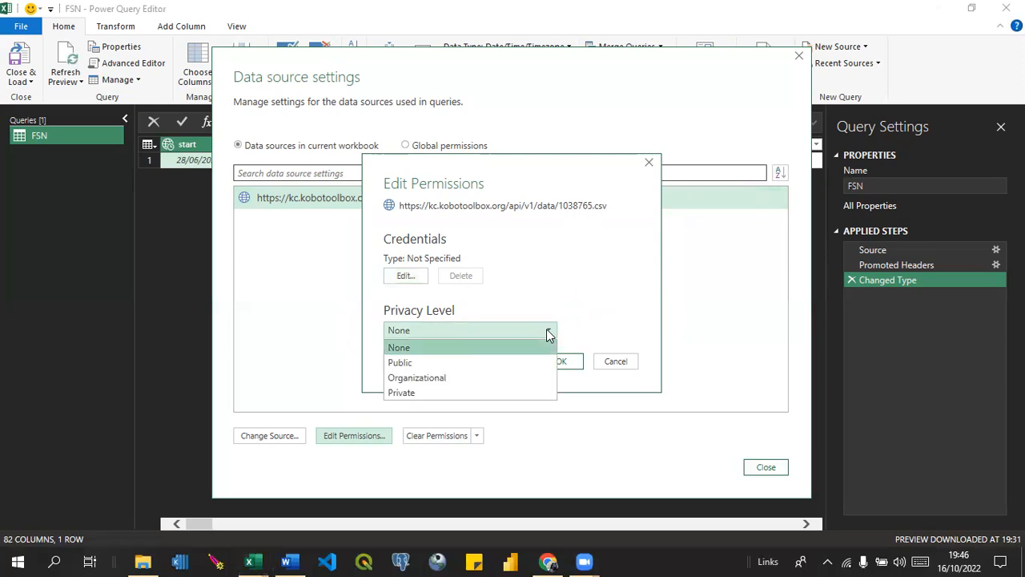
{"action": "left_click", "coordinate": [563, 293]}
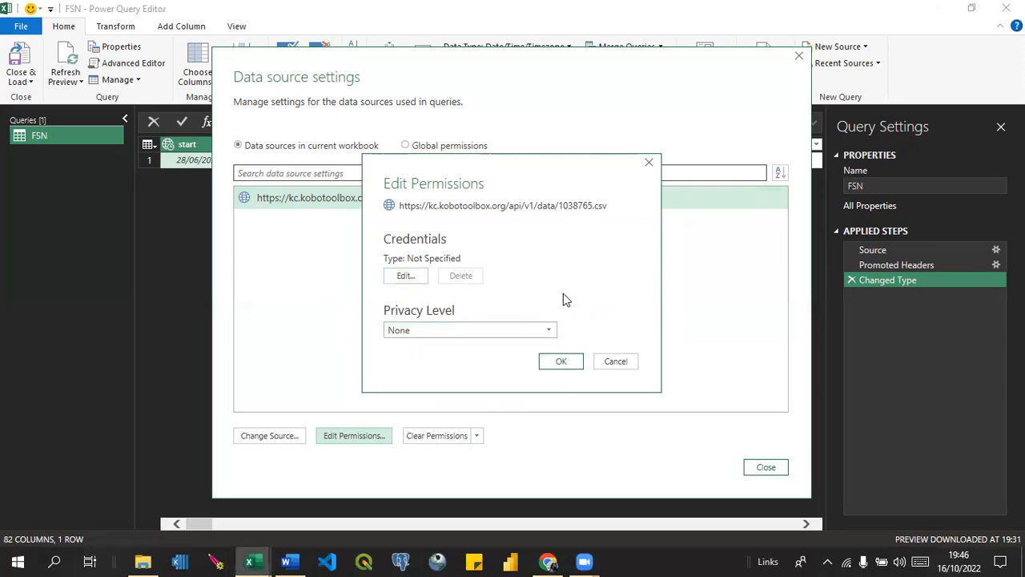
{"action": "left_click", "coordinate": [403, 277]}
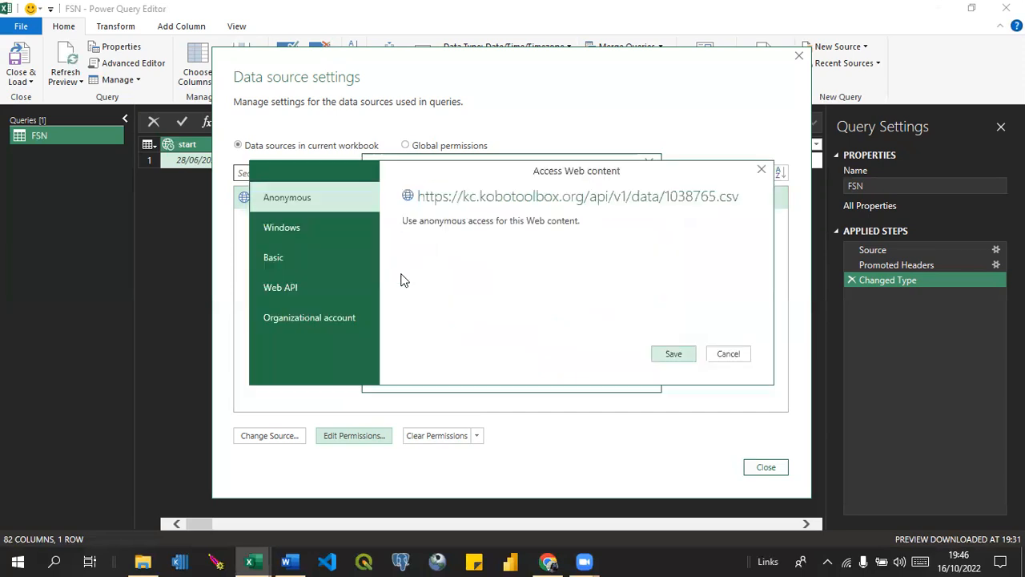
{"action": "left_click", "coordinate": [273, 257]}
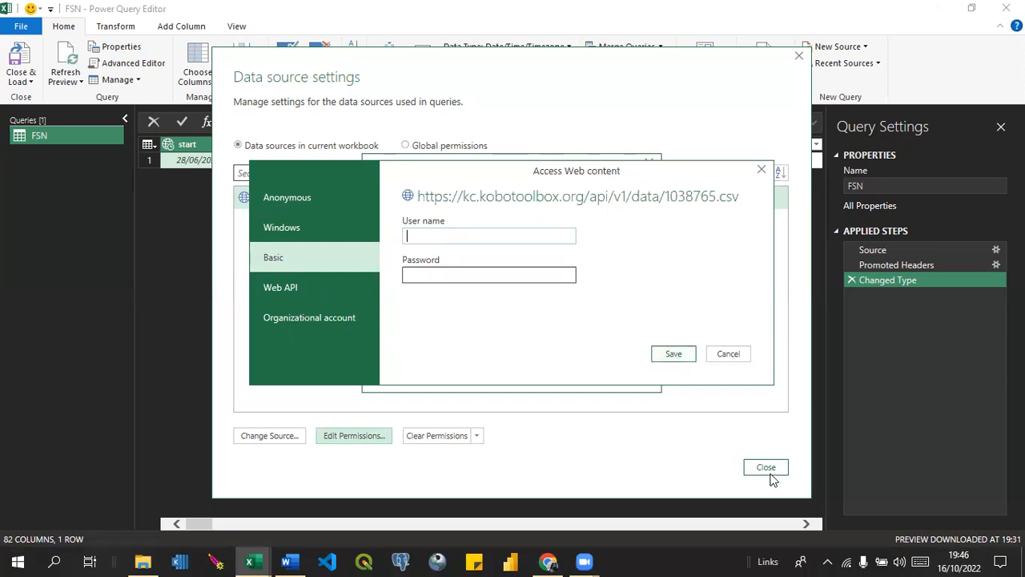
{"action": "left_click", "coordinate": [762, 171]}
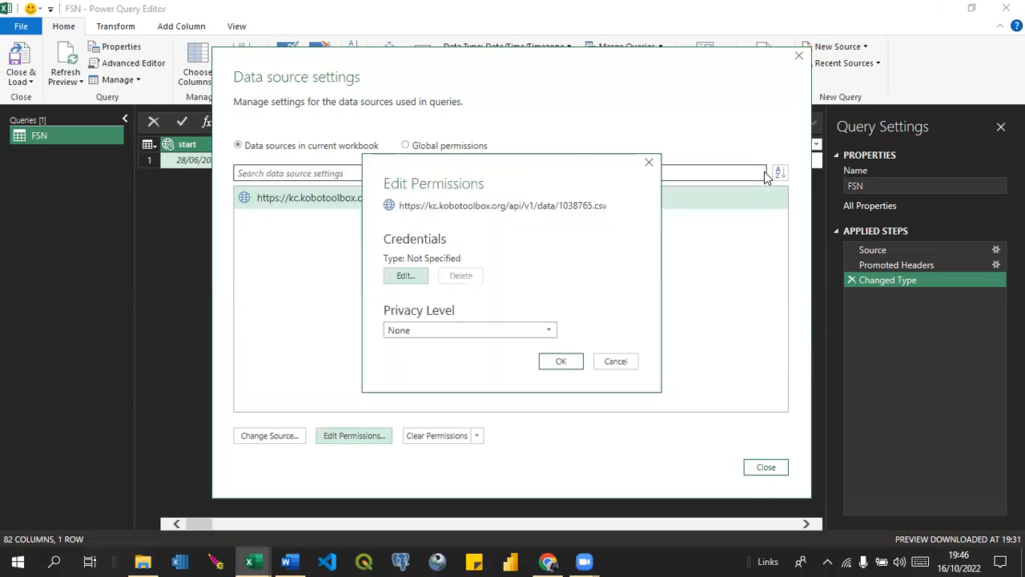
{"action": "left_click", "coordinate": [650, 163]}
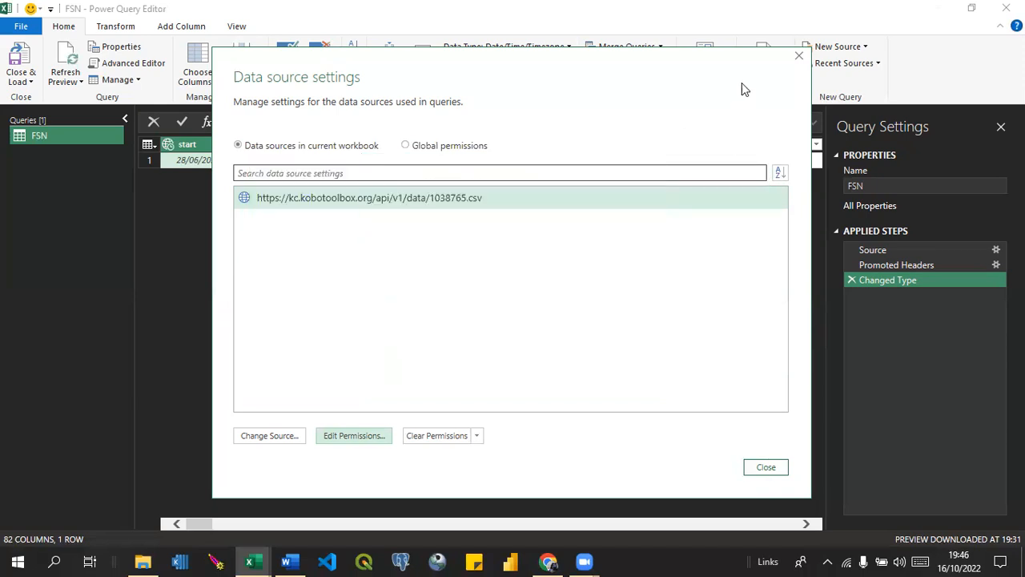
{"action": "left_click", "coordinate": [799, 57]}
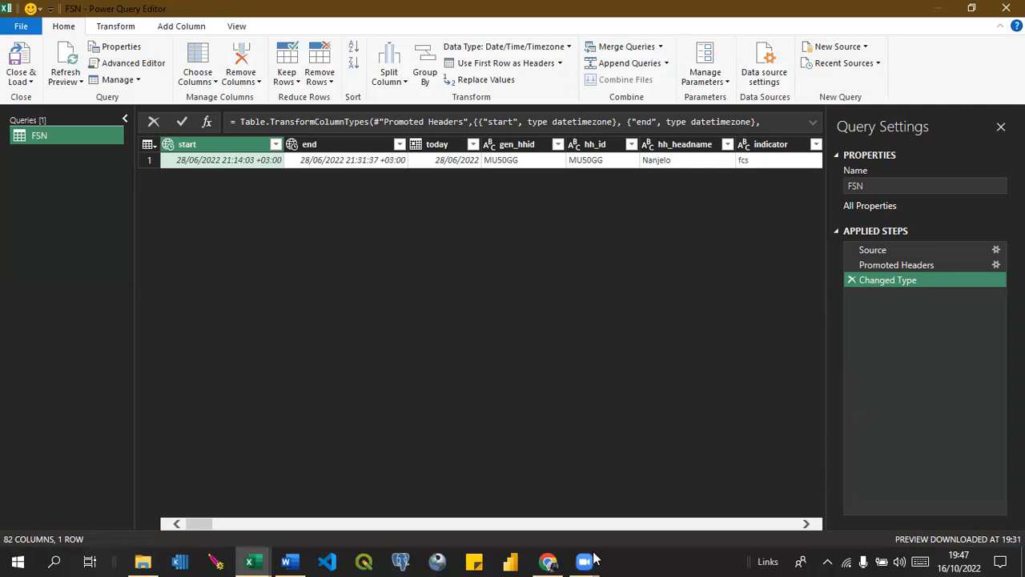
Switch to Chrome, view the Google apps list in a new browser tab, and minimize the browser window.
{"action": "left_click", "coordinate": [549, 561]}
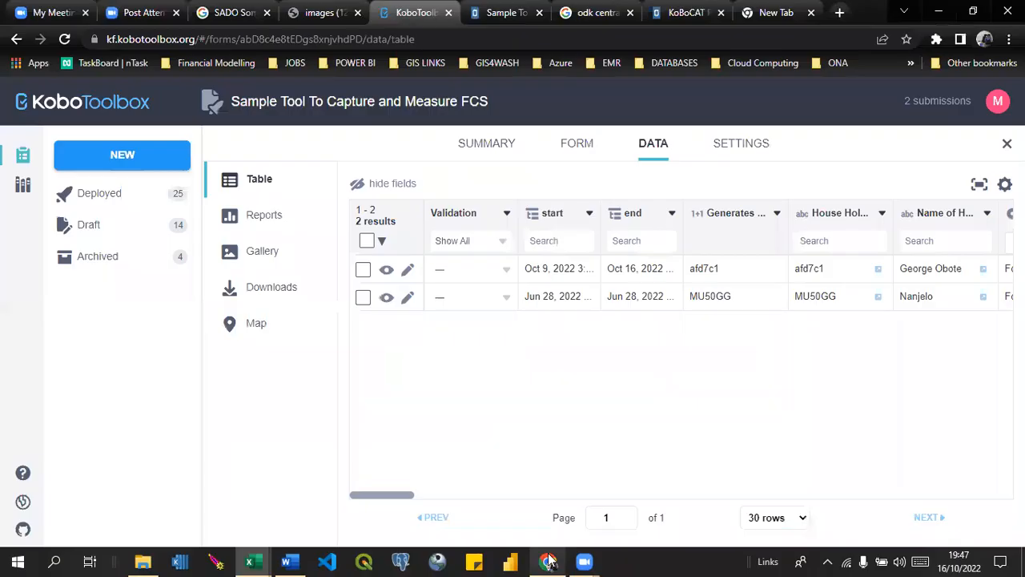
{"action": "left_click", "coordinate": [840, 13]}
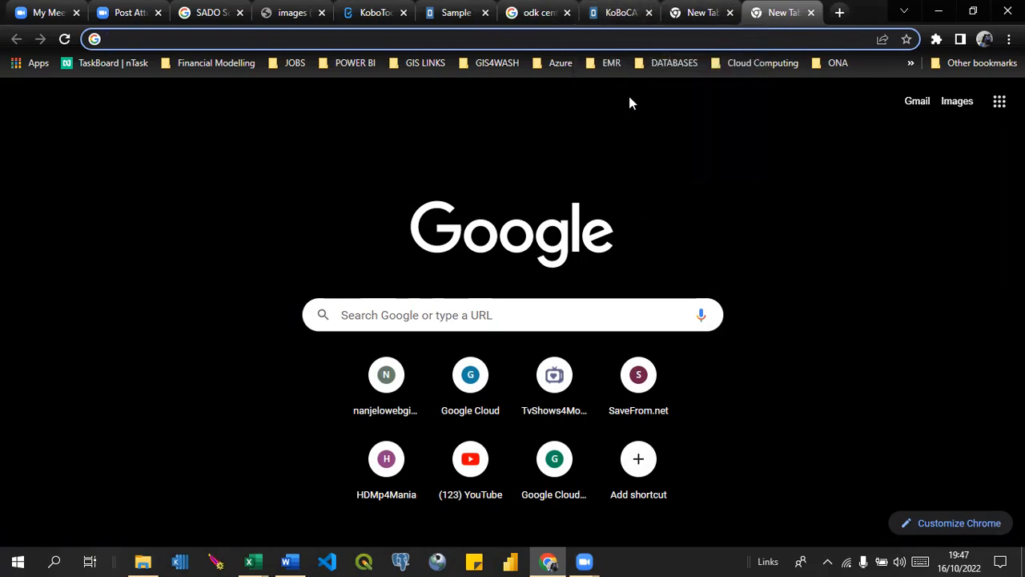
{"action": "left_click", "coordinate": [628, 98]}
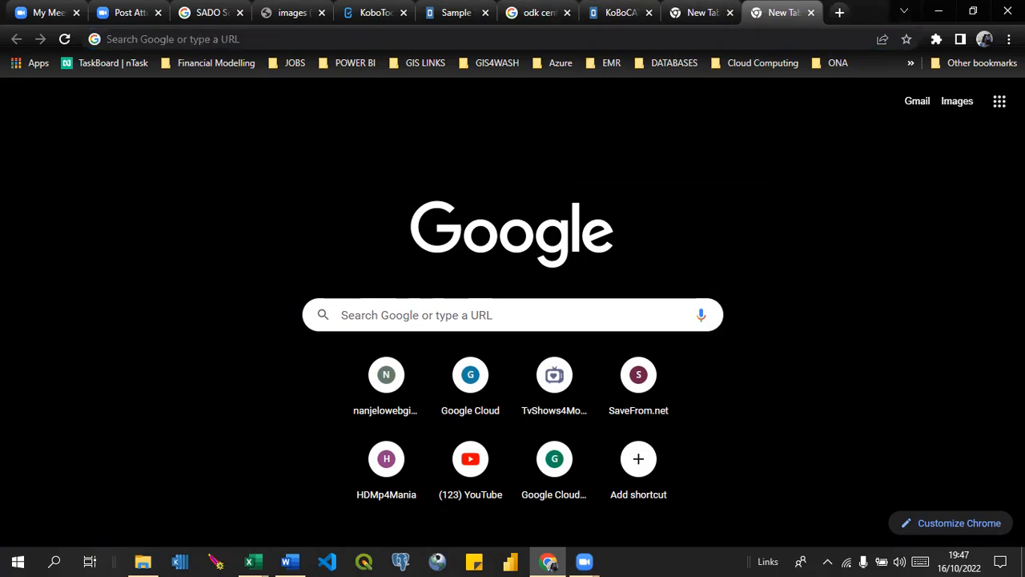
{"action": "left_click", "coordinate": [1000, 103]}
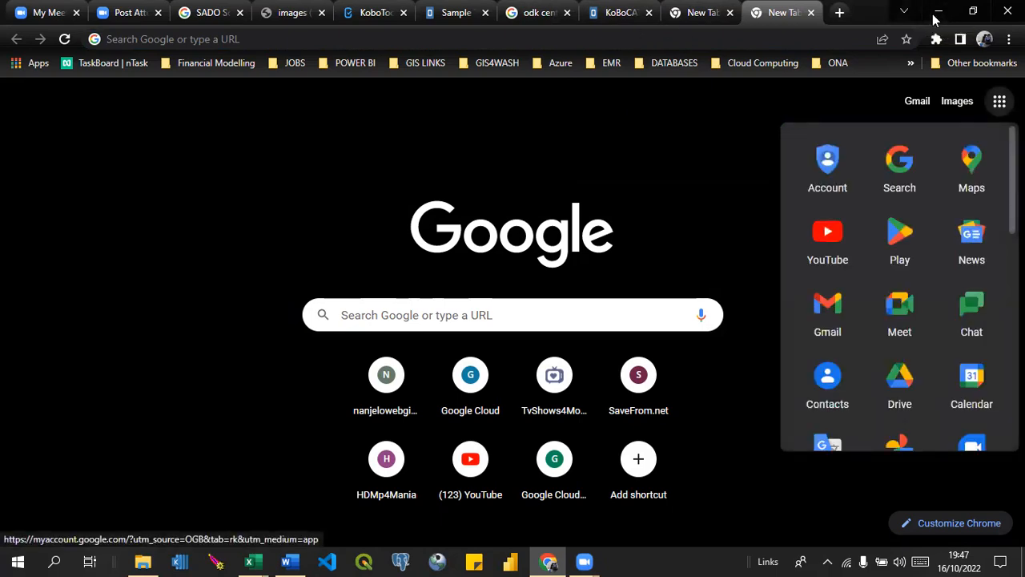
{"action": "left_click", "coordinate": [937, 13]}
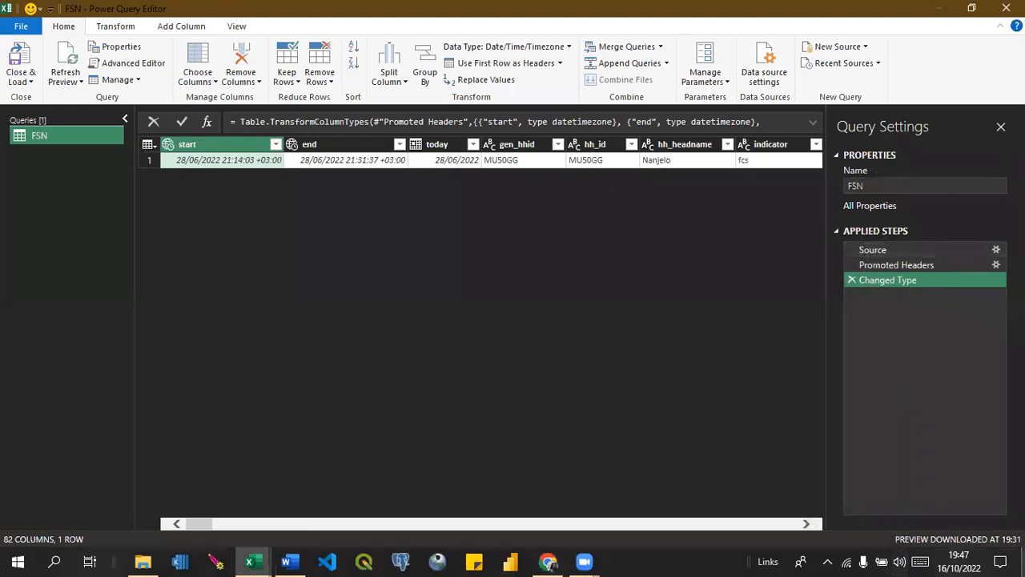
Launch Chrome from the desktop with the "data" profile, and close the other profile's New Tab window.
{"action": "left_click", "coordinate": [1023, 563]}
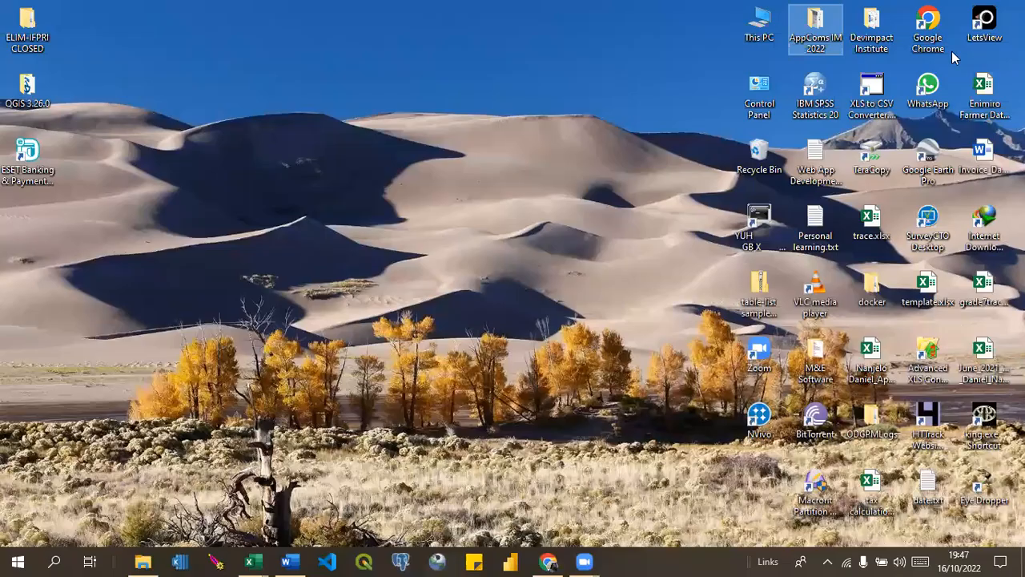
{"action": "left_click", "coordinate": [930, 40]}
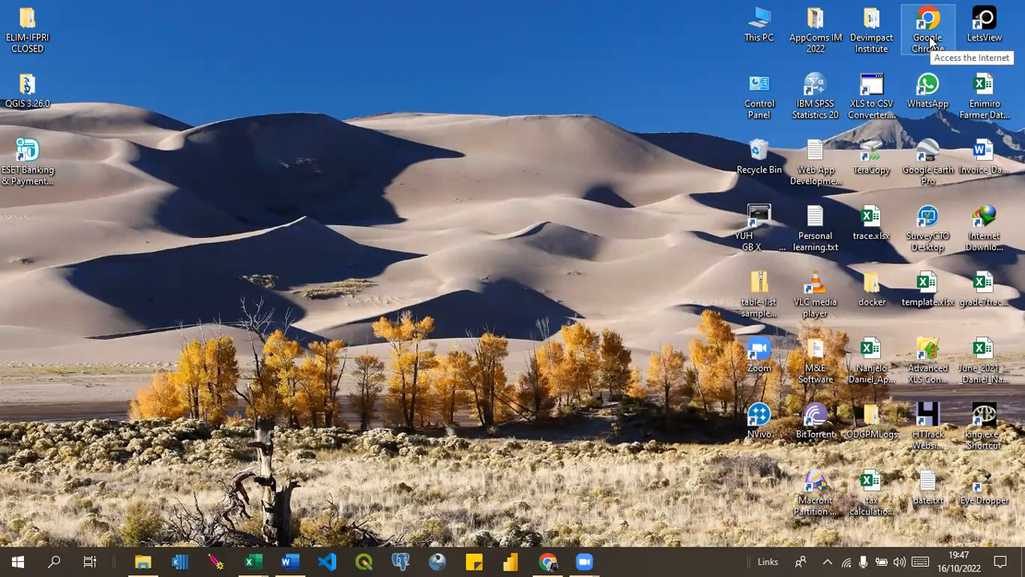
{"action": "double_click", "coordinate": [929, 38]}
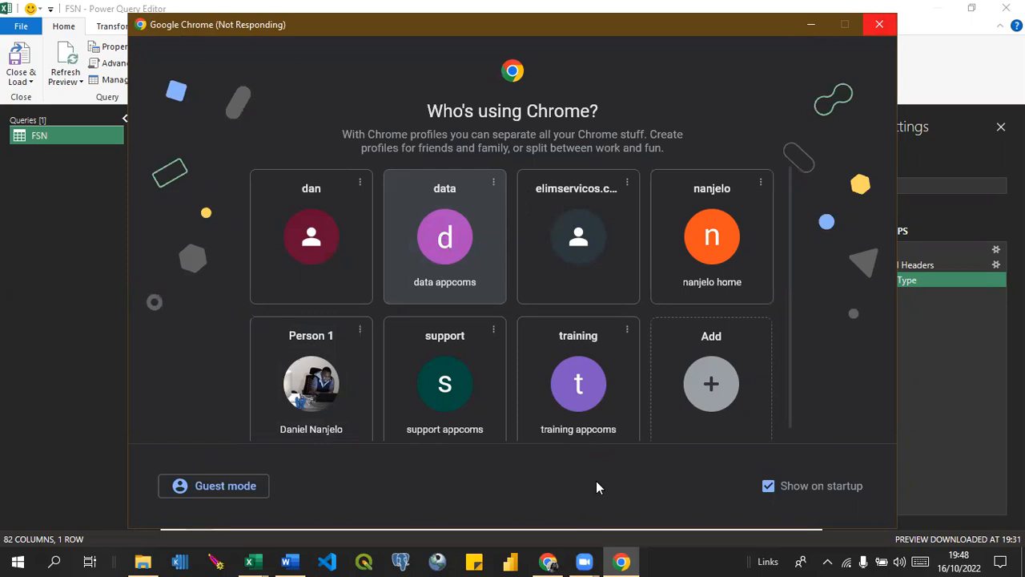
{"action": "mouse_move", "coordinate": [548, 560]}
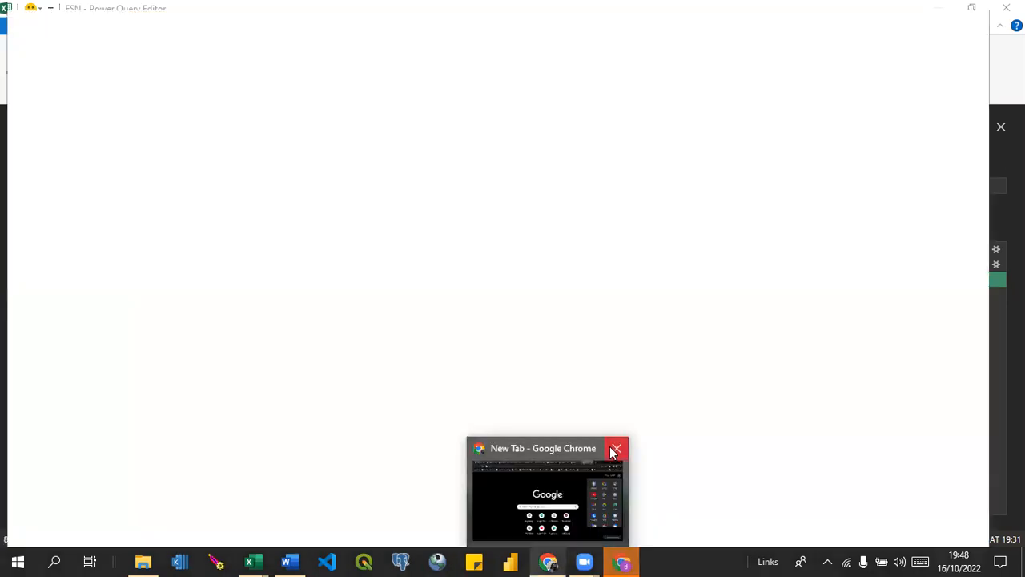
{"action": "left_click", "coordinate": [615, 451]}
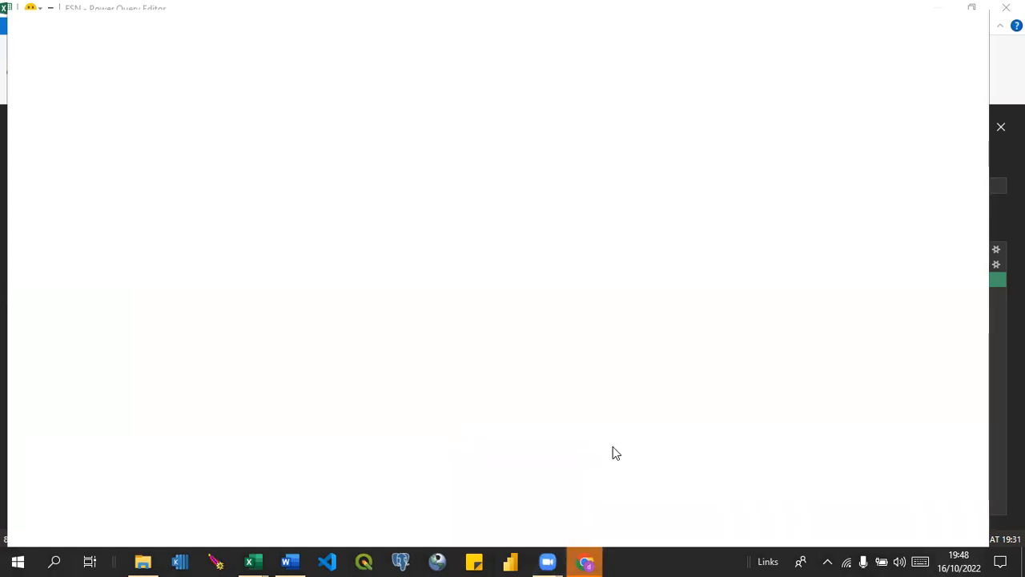
Switch to the Word training document and read the "Connect to Google sheets" section on sharing and editing the link.
{"action": "left_click", "coordinate": [286, 561]}
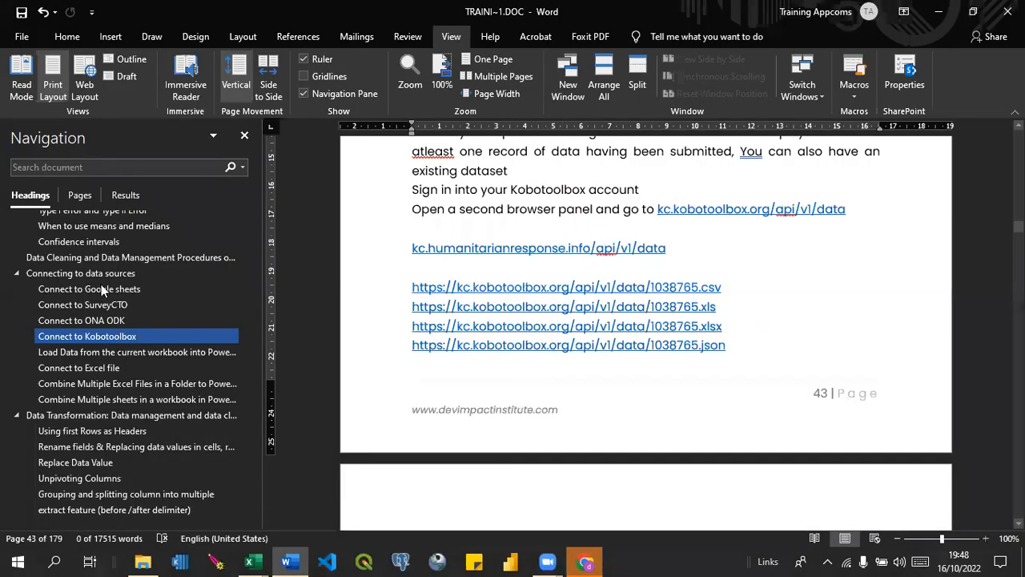
{"action": "left_click", "coordinate": [101, 289]}
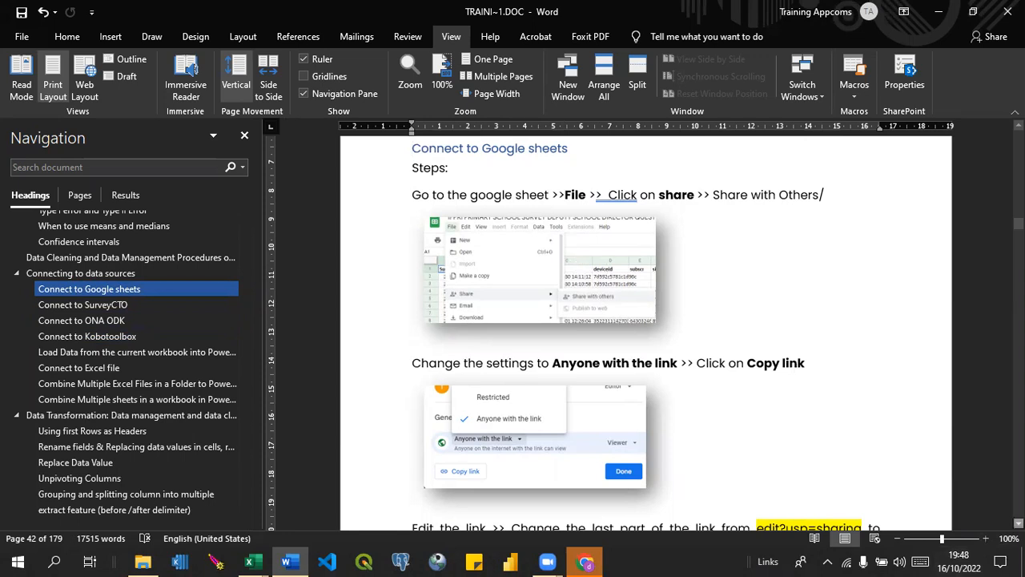
{"action": "scroll", "coordinate": [933, 503], "scroll_direction": "down", "scroll_amount": 2}
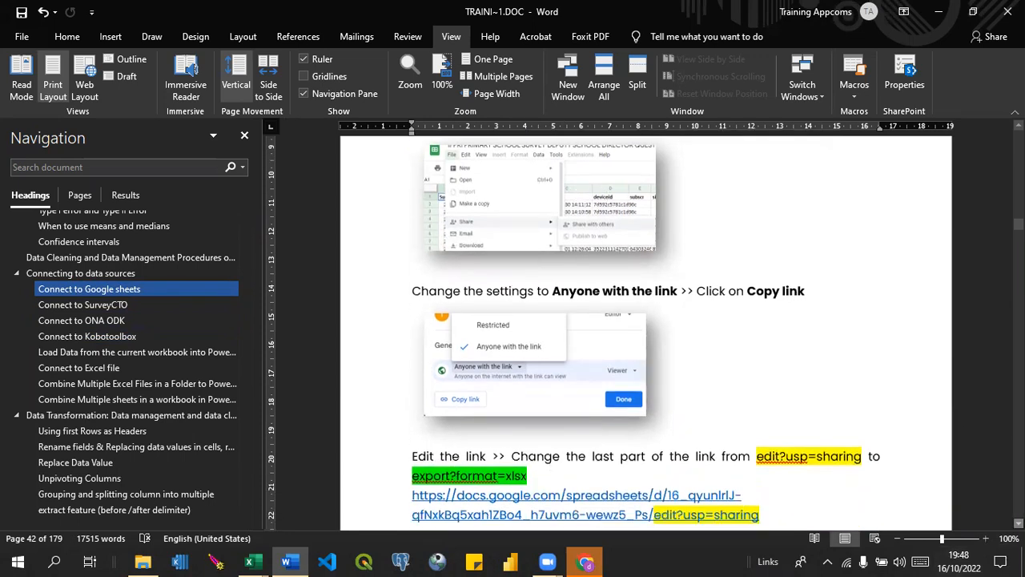
{"action": "scroll", "coordinate": [620, 343], "scroll_direction": "down", "scroll_amount": 1}
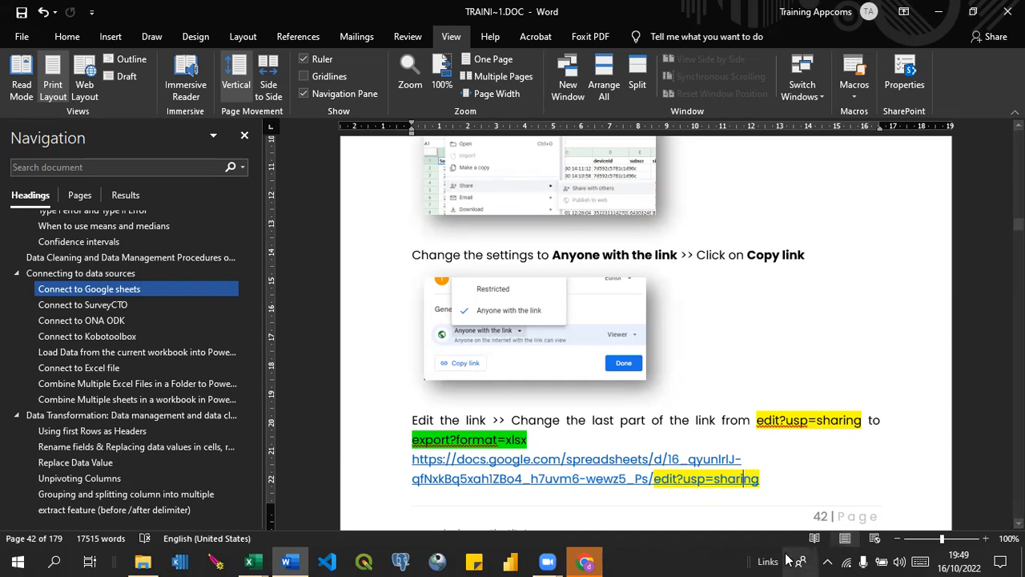
Switch to the Chrome window of the "data" profile and open Google Drive from the Google apps list.
{"action": "mouse_move", "coordinate": [592, 560]}
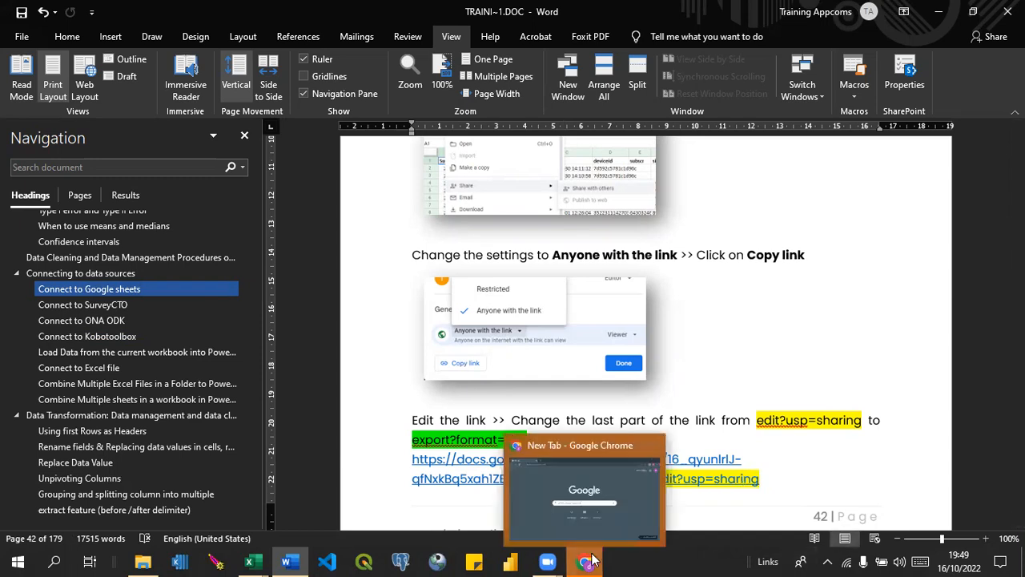
{"action": "left_click", "coordinate": [578, 475]}
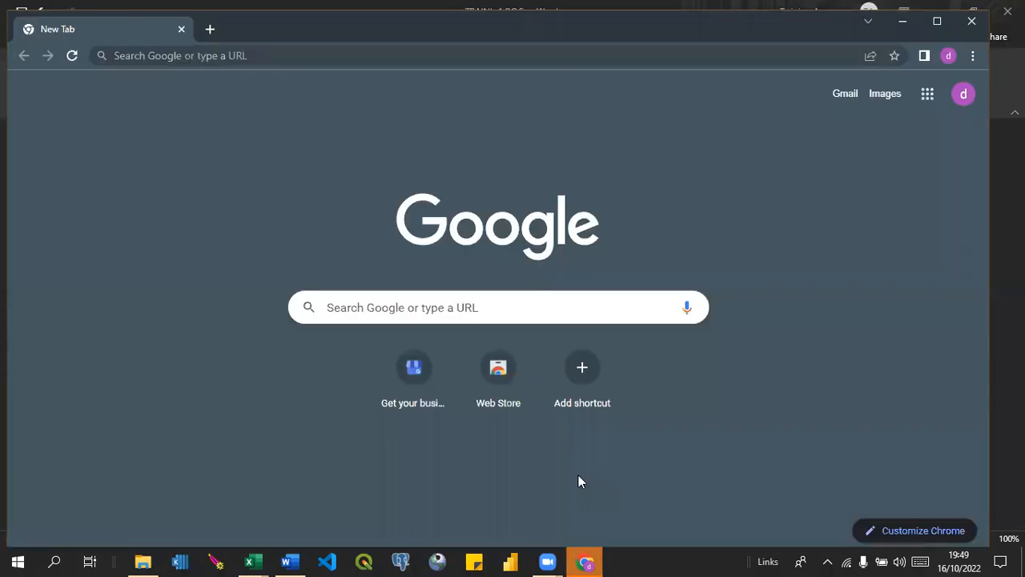
{"action": "left_click", "coordinate": [927, 96]}
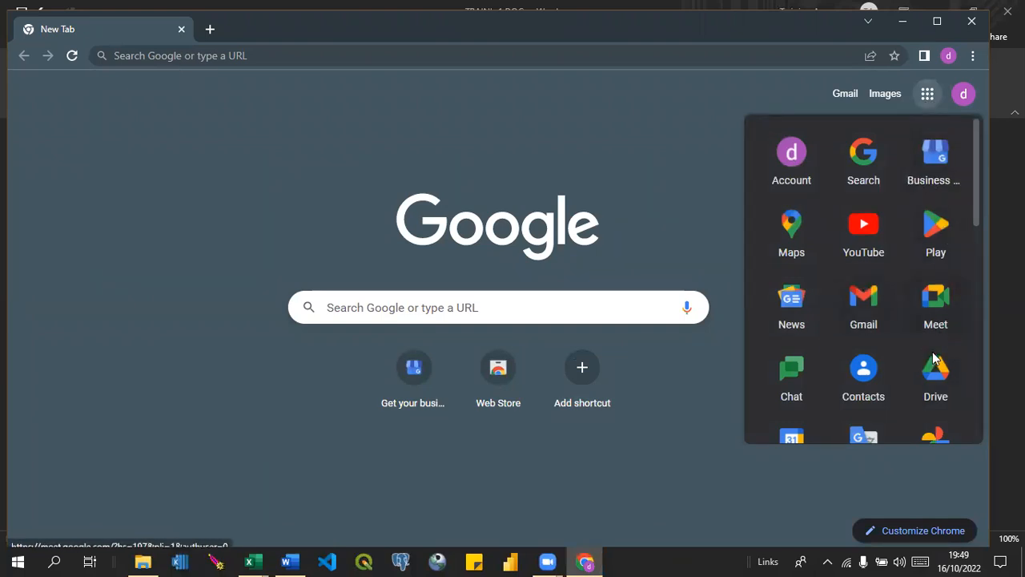
{"action": "left_click", "coordinate": [935, 378]}
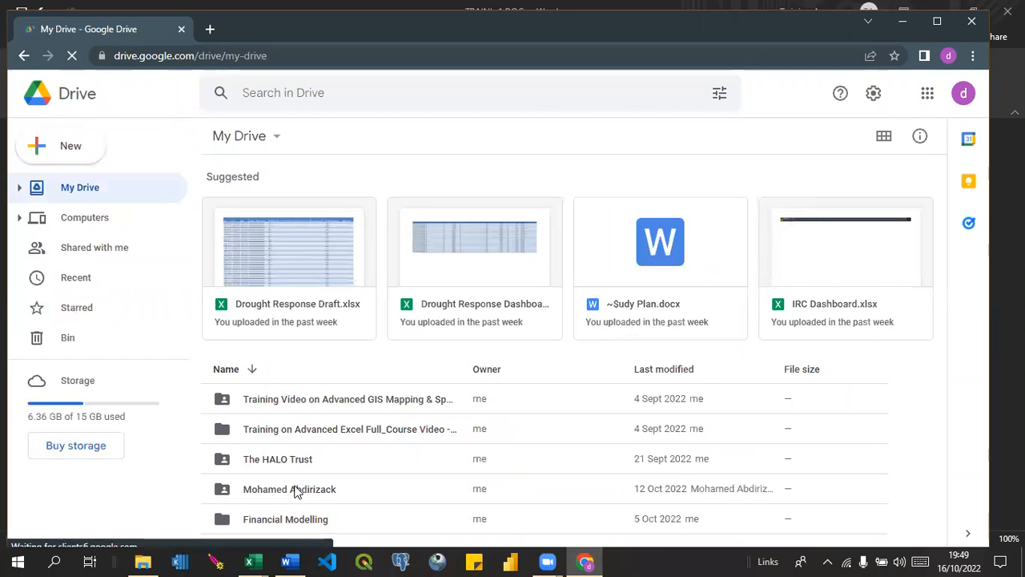
Open the trainee-named folder in My Drive modified on 12 Oct 2022, and go through Training on Advanced Excel to Analysis.
{"action": "double_click", "coordinate": [290, 489]}
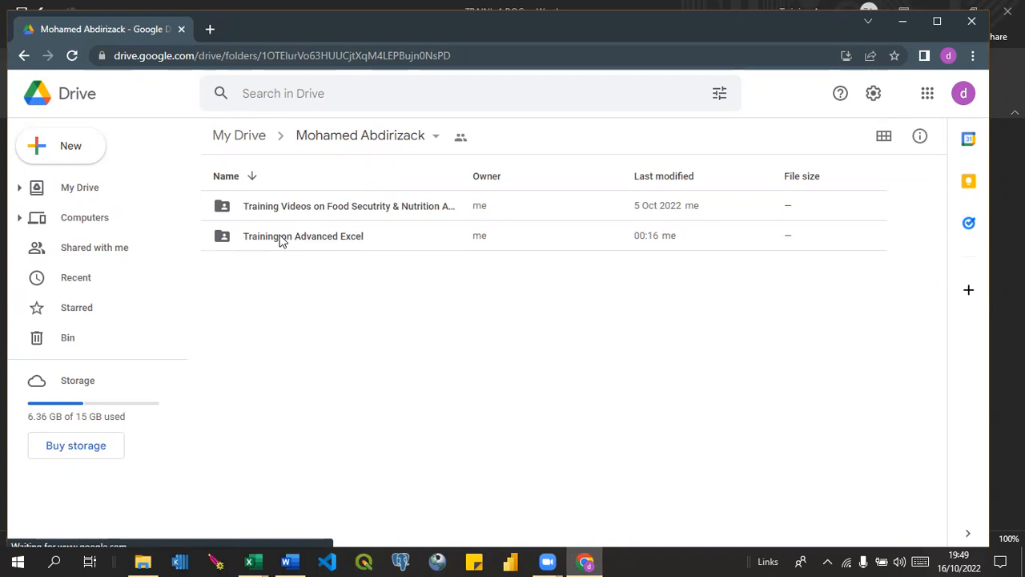
{"action": "double_click", "coordinate": [281, 240]}
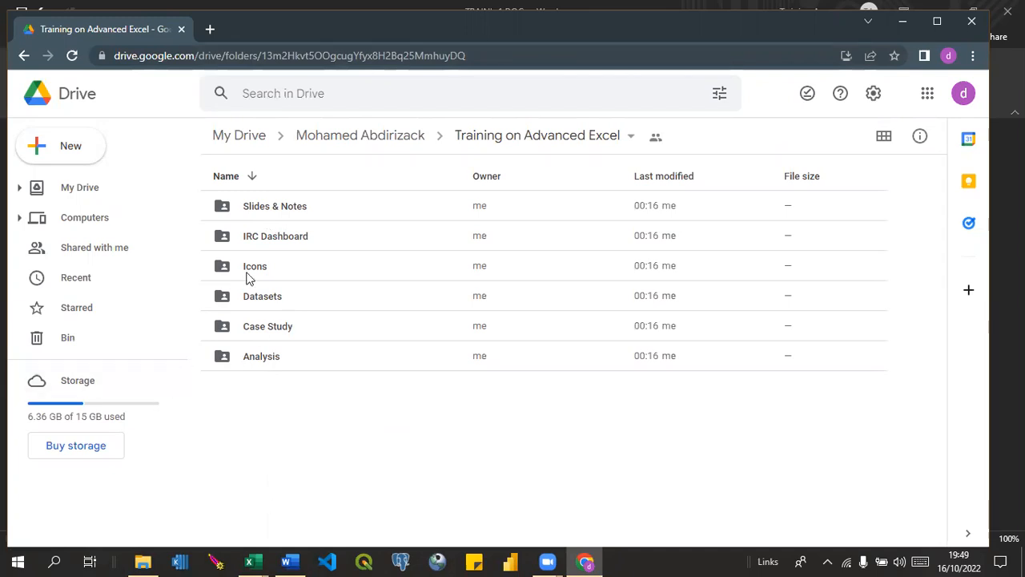
{"action": "double_click", "coordinate": [254, 358]}
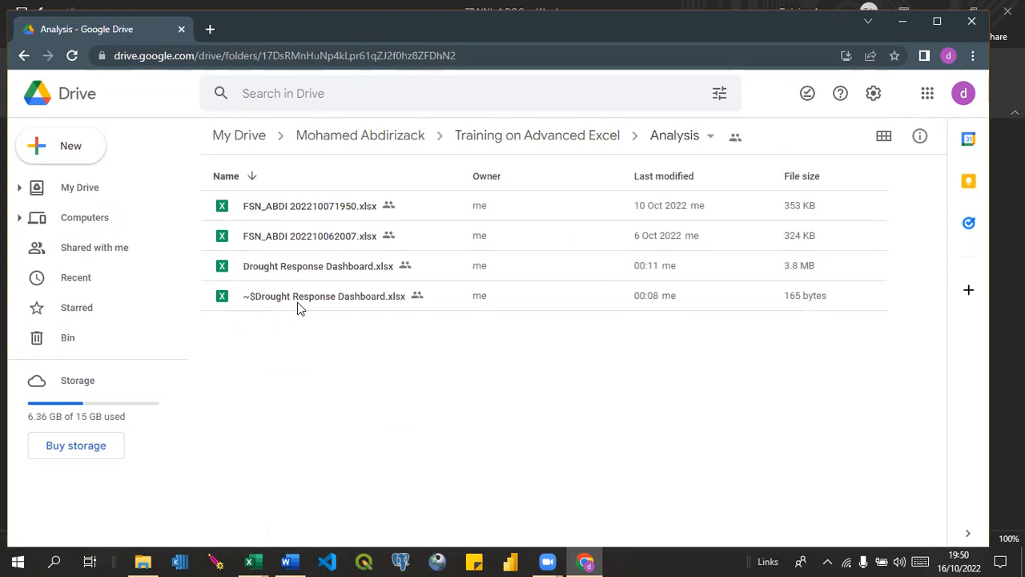
Open the sharing settings of FSN_ABDI 202210062007.xlsx and copy its "Anyone with the link" link.
{"action": "left_click", "coordinate": [305, 243]}
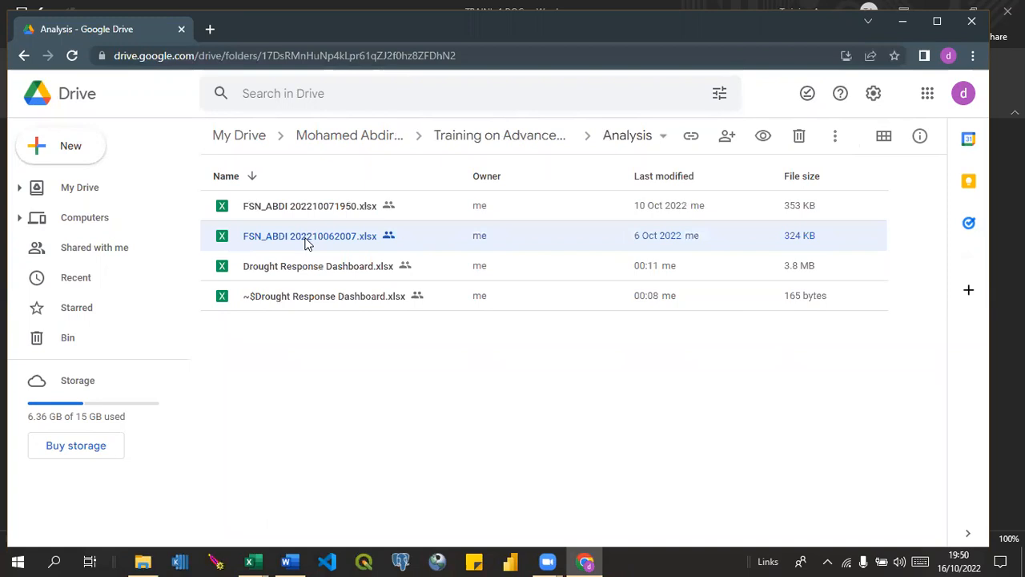
{"action": "right_click", "coordinate": [305, 242]}
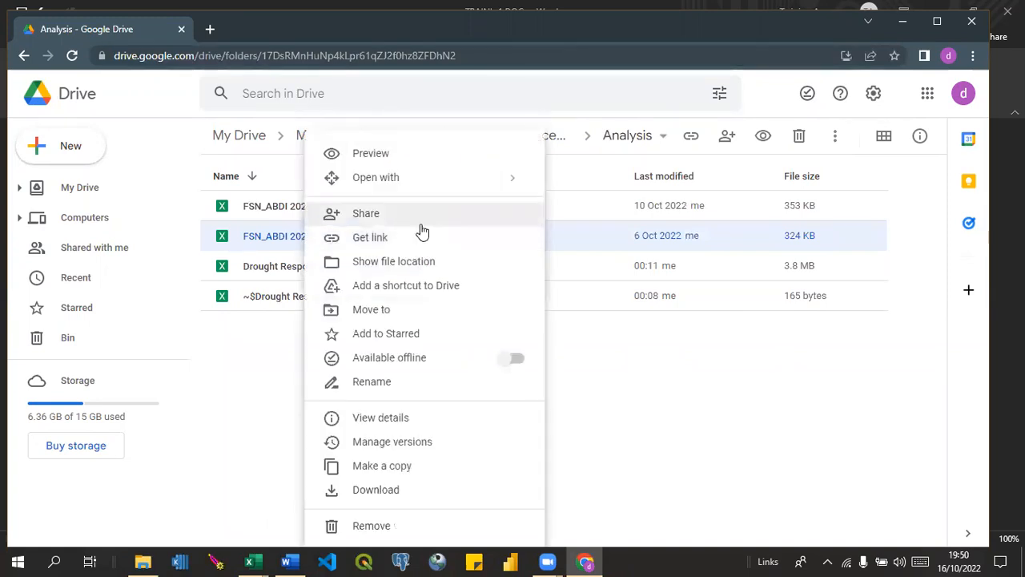
{"action": "left_click", "coordinate": [353, 216]}
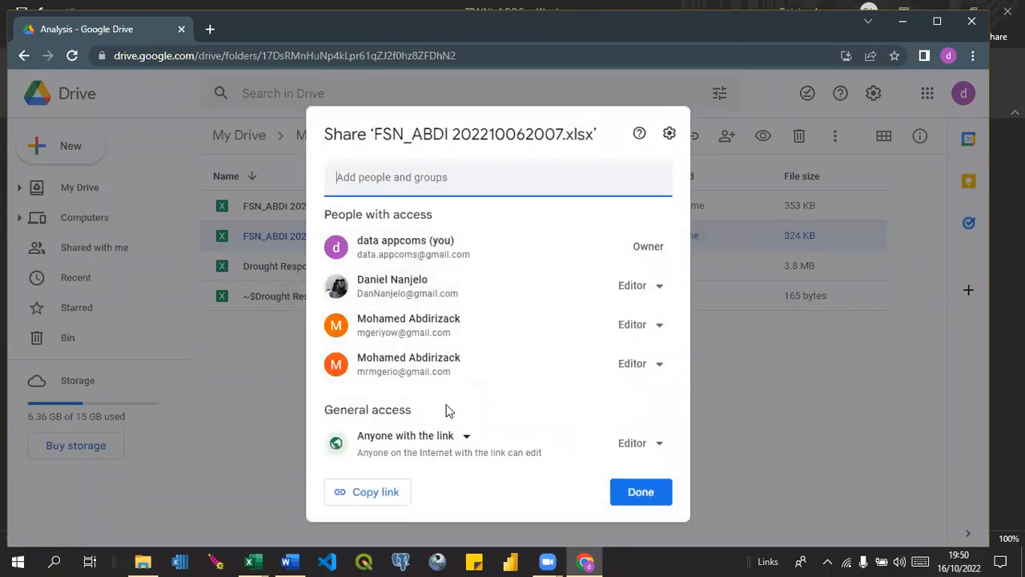
{"action": "left_click", "coordinate": [381, 500]}
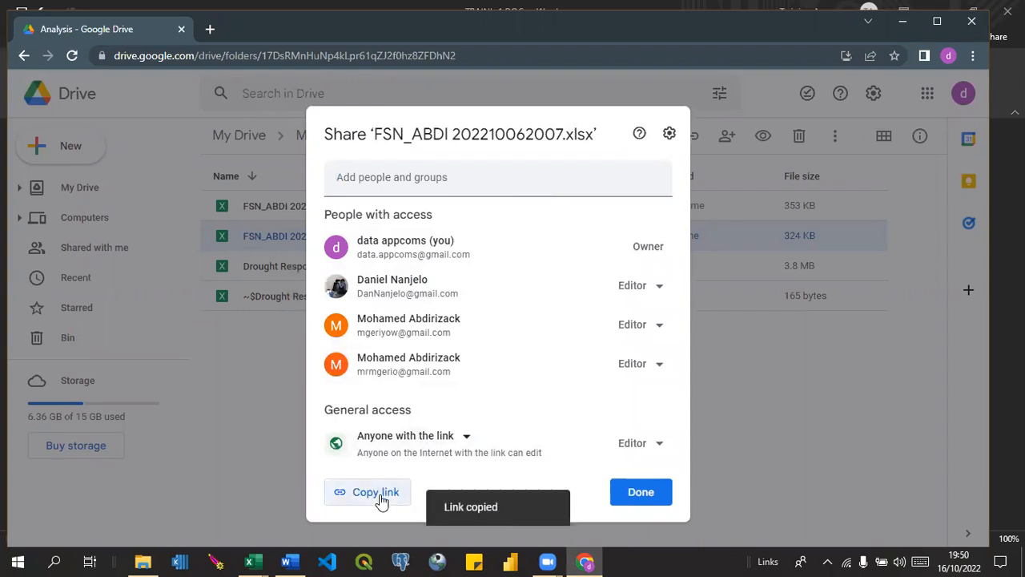
Switch to the Word training document and paste the copied link, with blank lines before it, below the export?format=xlsx example.
{"action": "left_click", "coordinate": [287, 560]}
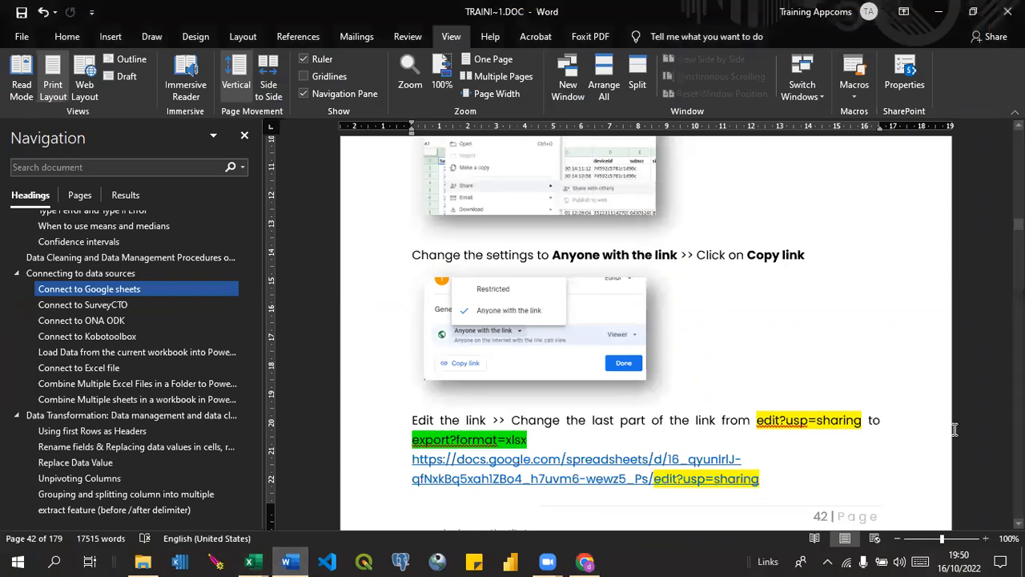
{"action": "scroll", "coordinate": [646, 334], "scroll_direction": "down", "scroll_amount": 5}
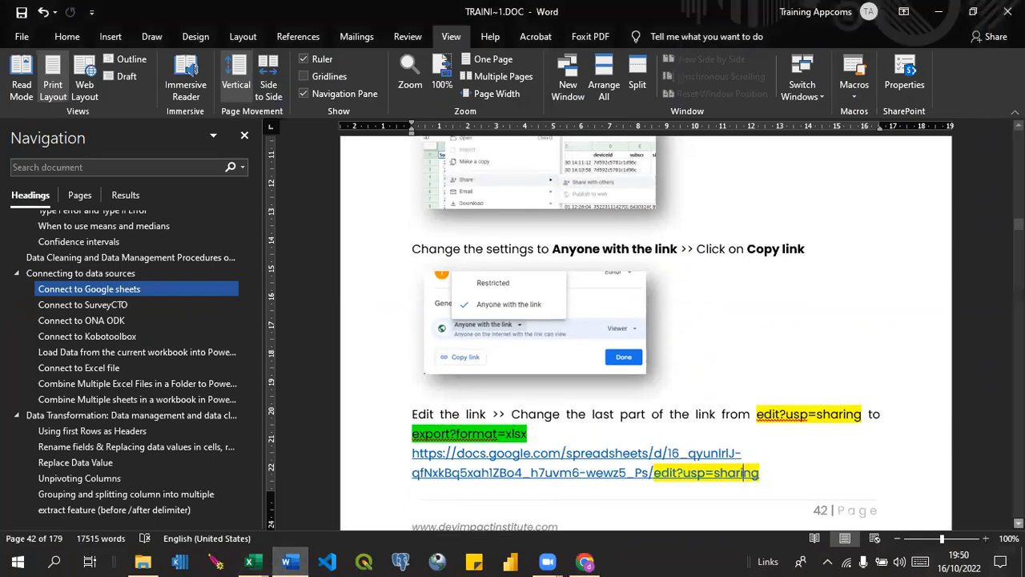
{"action": "scroll", "coordinate": [645, 334], "scroll_direction": "down", "scroll_amount": 1}
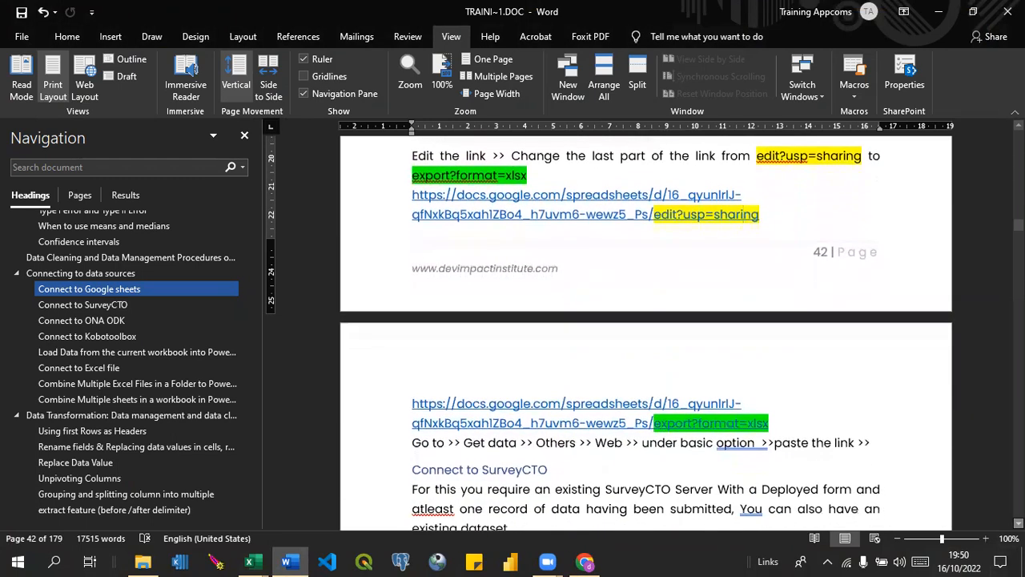
{"action": "scroll", "coordinate": [646, 333], "scroll_direction": "down", "scroll_amount": 1}
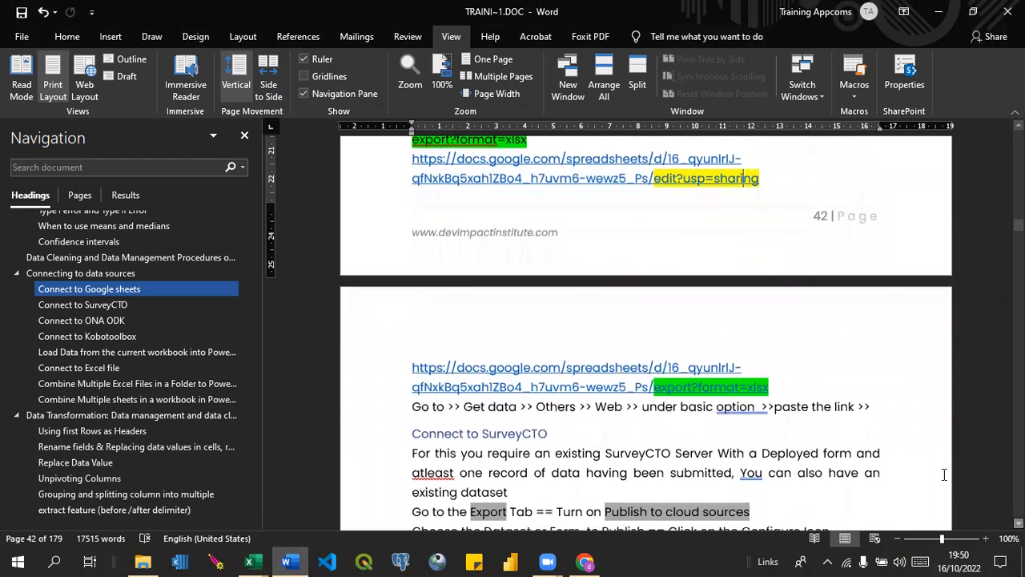
{"action": "left_click", "coordinate": [826, 378]}
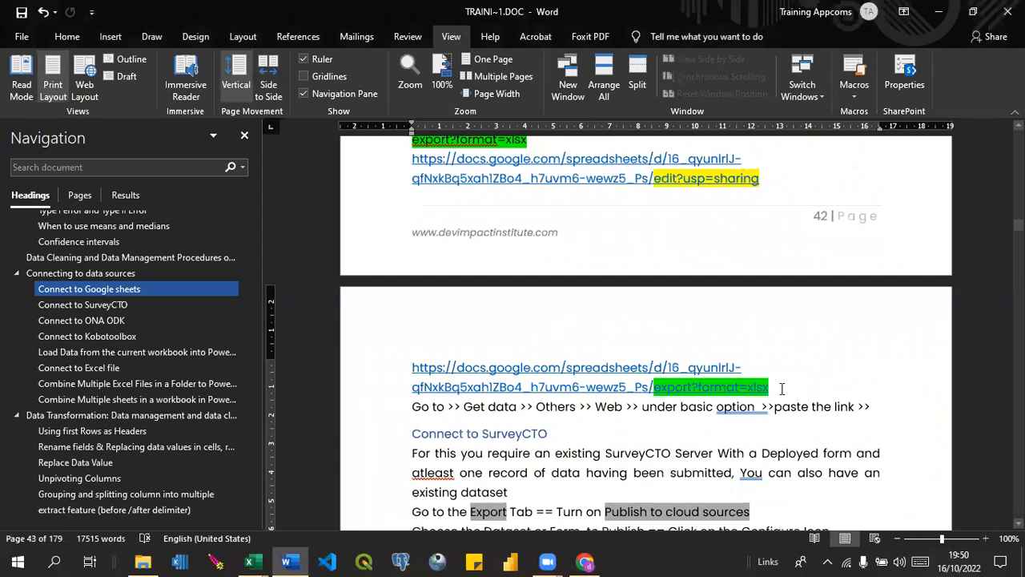
{"action": "key", "text": "Return"}
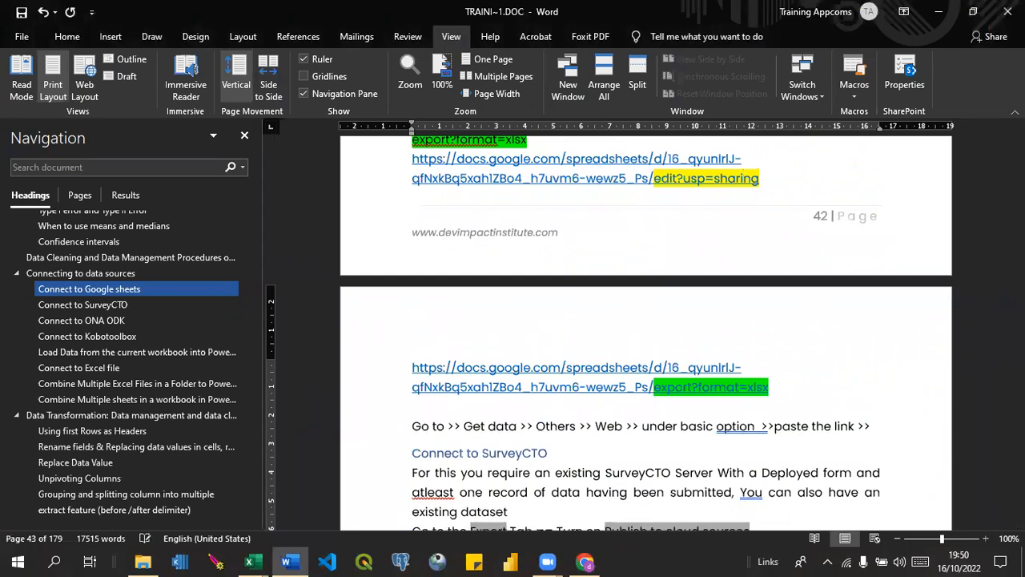
{"action": "key", "text": "Return"}
{"action": "key", "text": "Return"}
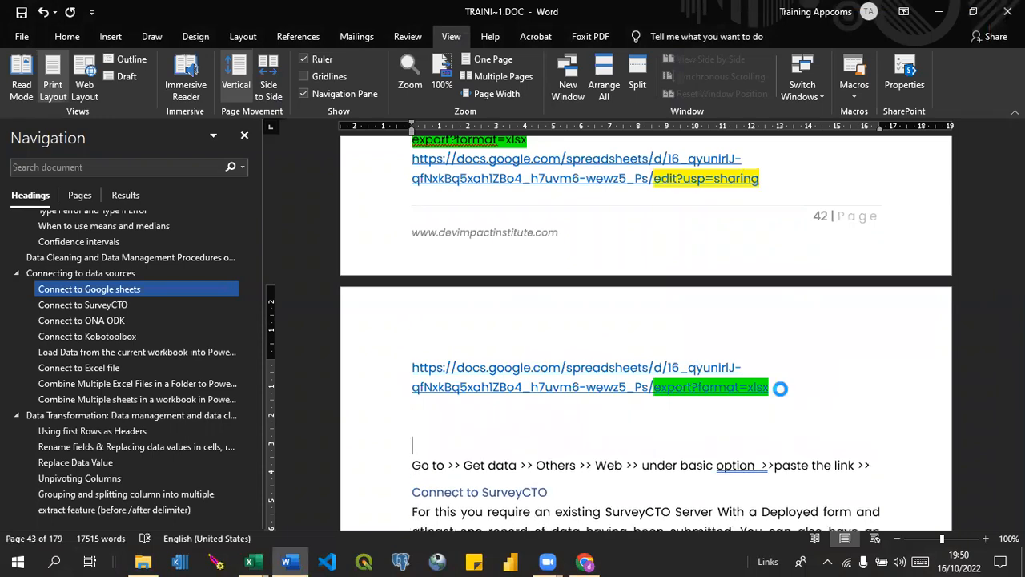
{"action": "key", "text": "ctrl+v"}
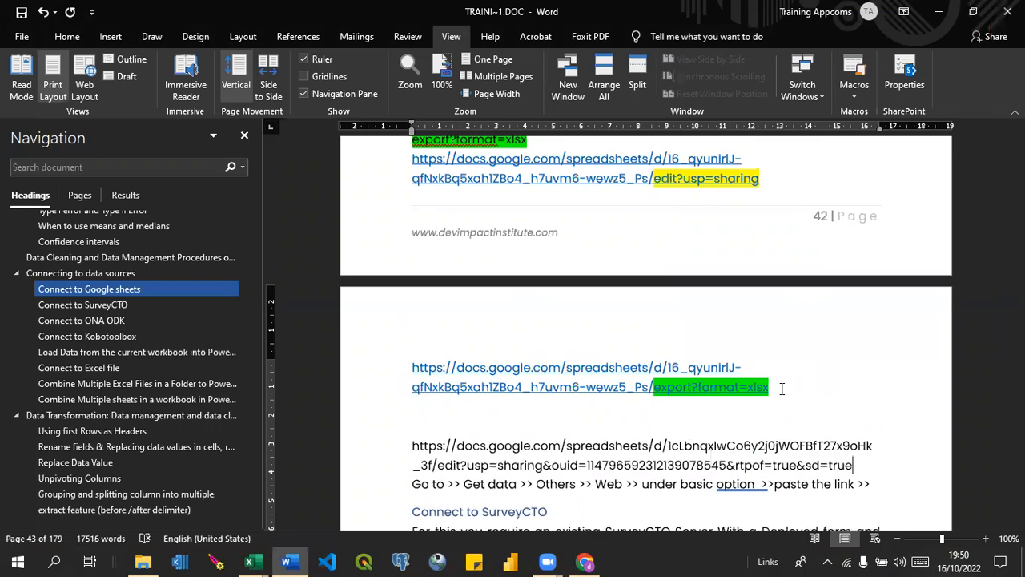
{"action": "key", "text": "Return"}
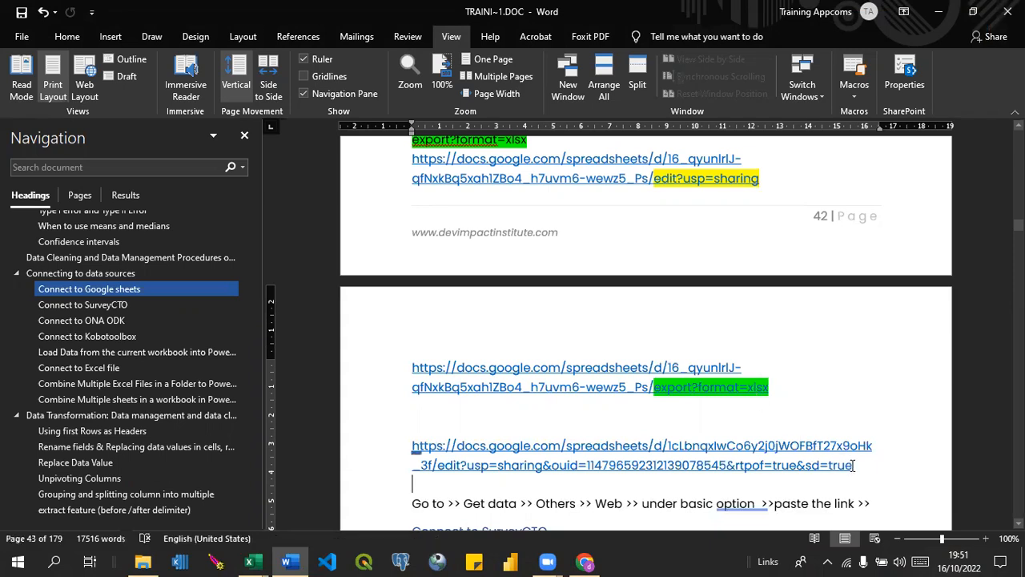
Try to select the pasted link's ending from edit?usp=sharing onward, and delete the link.
{"action": "left_click_drag", "start_coordinate": [854, 464], "coordinate": [437, 477]}
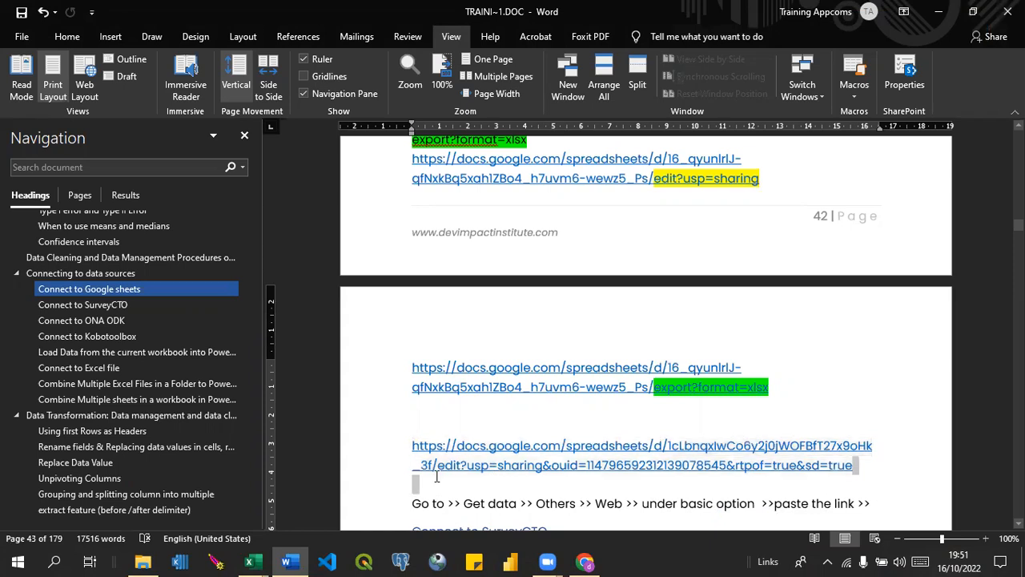
{"action": "left_click", "coordinate": [438, 465]}
{"action": "left_click_drag", "start_coordinate": [438, 466], "coordinate": [852, 466]}
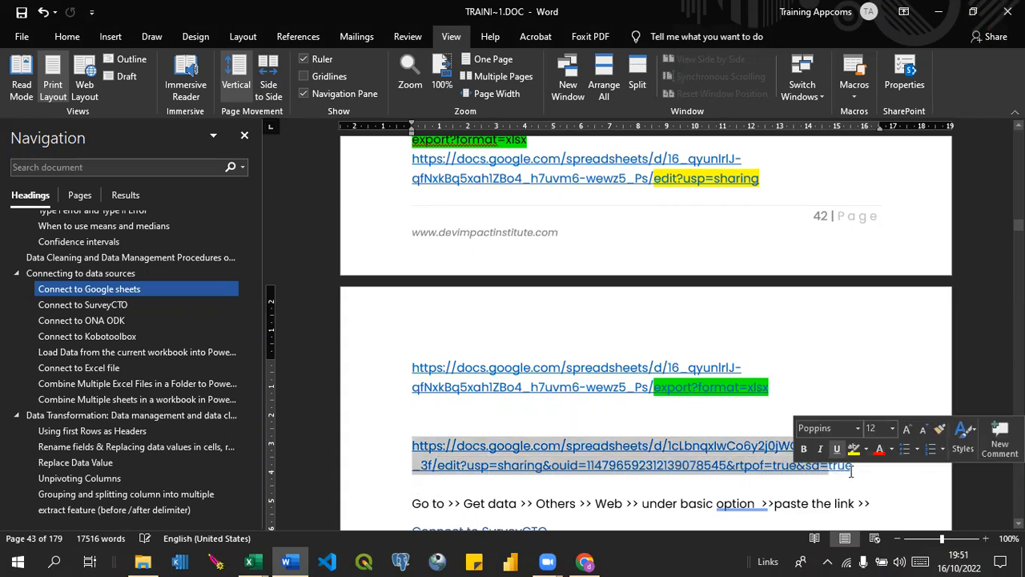
{"action": "left_click", "coordinate": [852, 468]}
{"action": "triple_click", "coordinate": [852, 472]}
{"action": "key", "text": "BackSpace"}
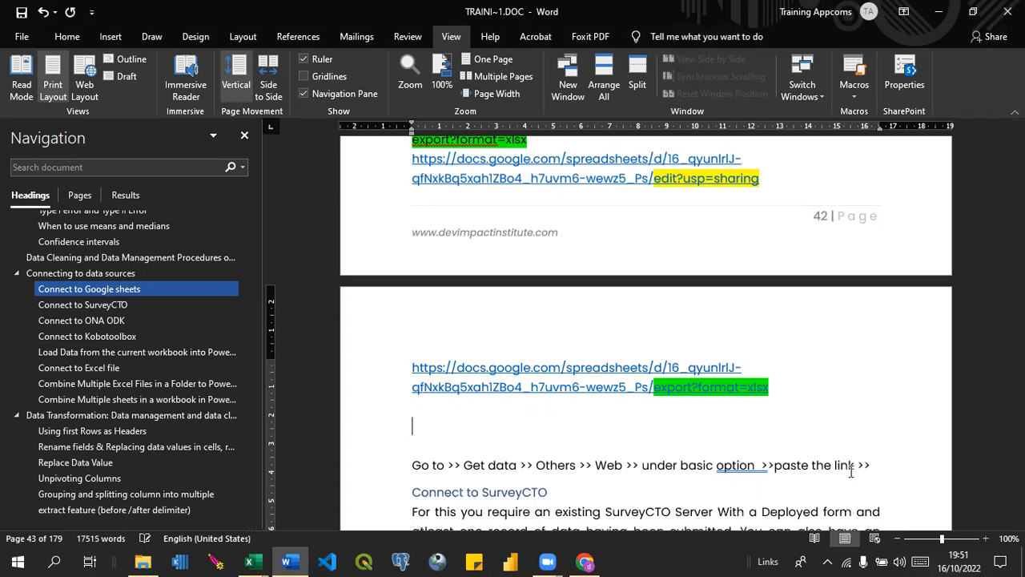
Put the deleted Google Drive link back on its own line below the export?format=xlsx example.
{"action": "key", "text": "Return"}
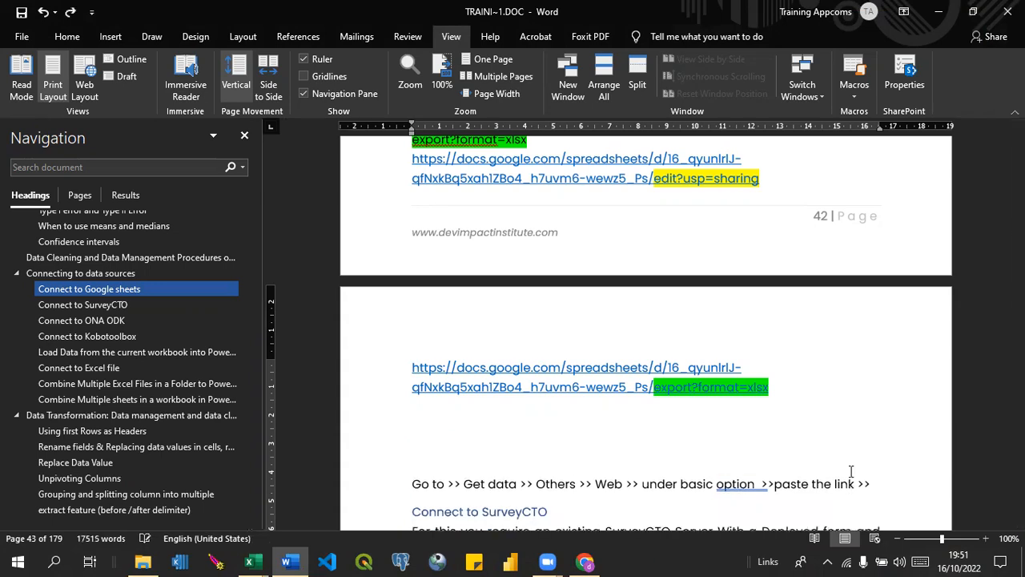
{"action": "key", "text": "ctrl+v"}
{"action": "left_click", "coordinate": [865, 466]}
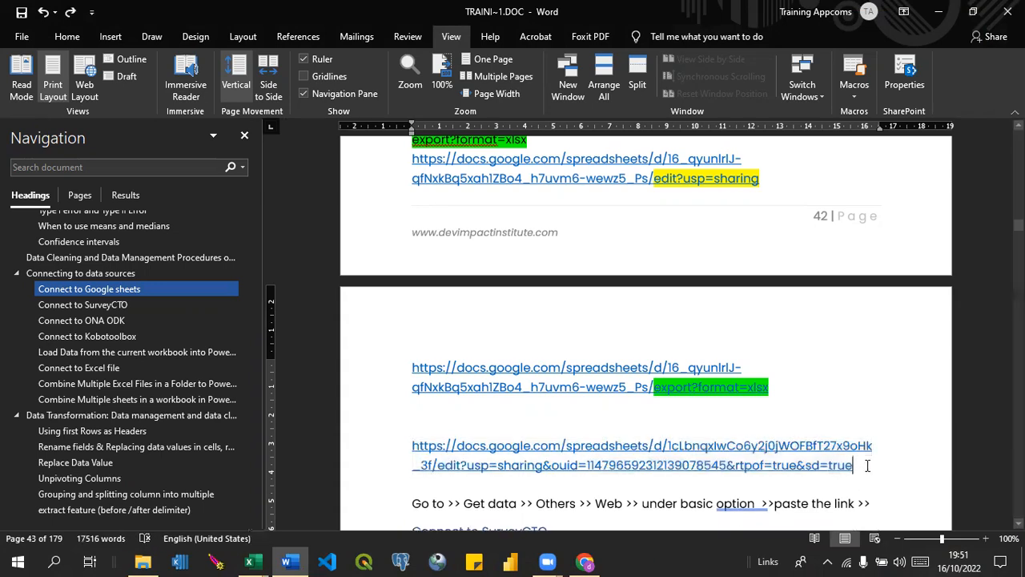
{"action": "key", "text": "ctrl+z"}
{"action": "key", "text": "ctrl+y"}
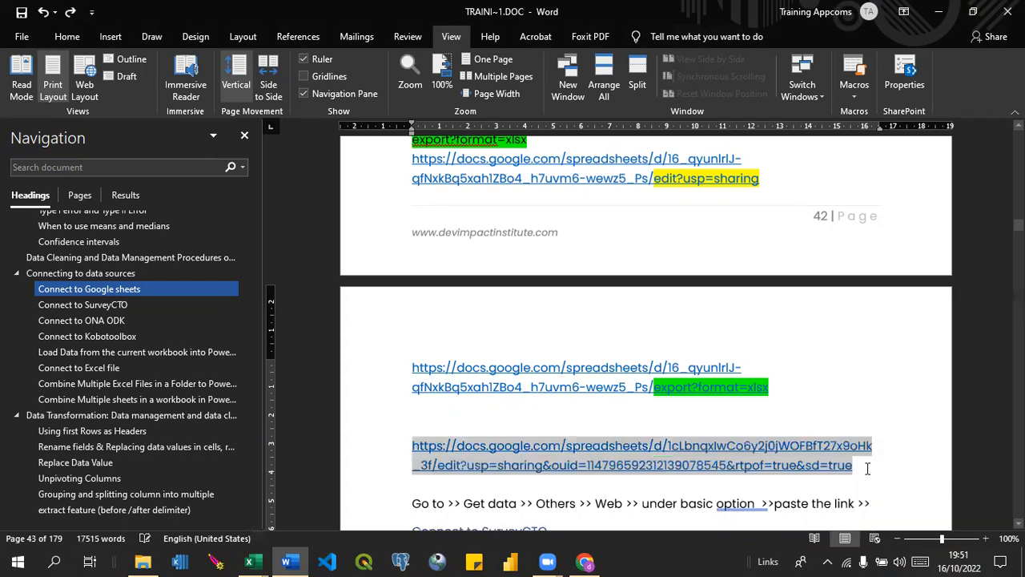
{"action": "left_click", "coordinate": [867, 469]}
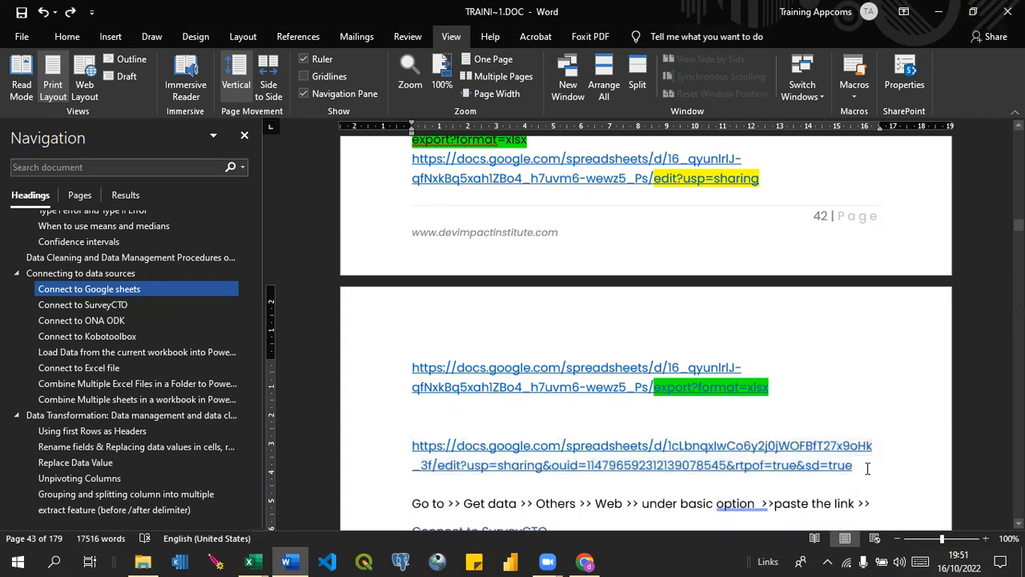
{"action": "key", "text": "ctrl+z"}
{"action": "key", "text": "ctrl+y"}
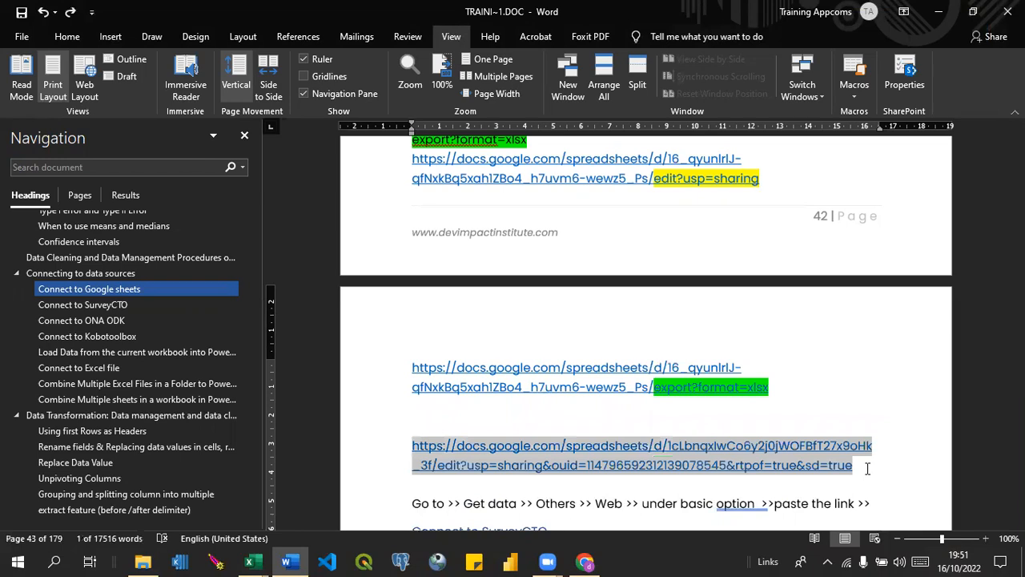
Delete the ending of the pasted Google Drive link from edit?usp=sharing onward, keeping everything up to its final slash.
{"action": "left_click", "coordinate": [866, 468]}
{"action": "left_click", "coordinate": [838, 468]}
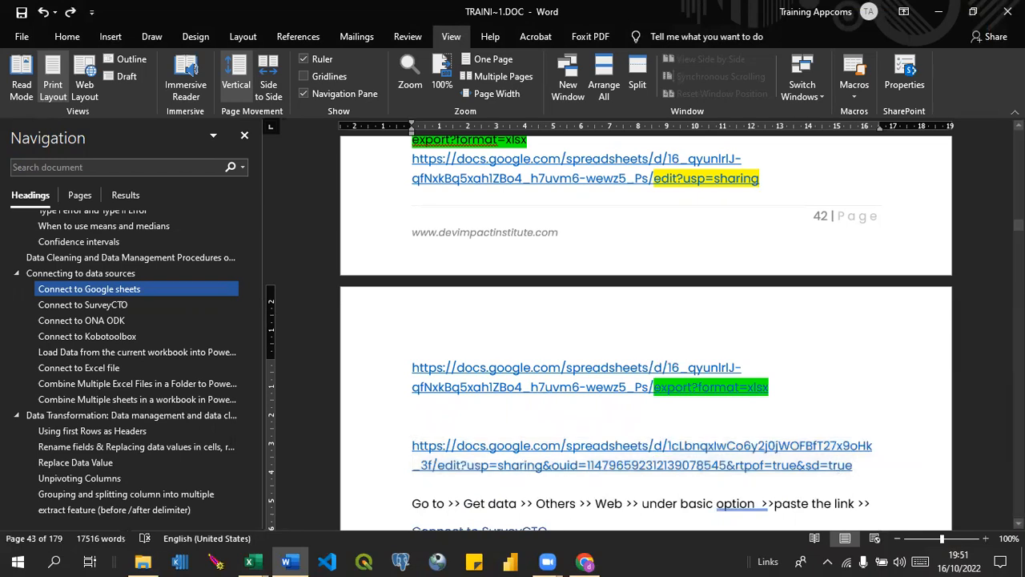
{"action": "key", "text": "BackSpace"}
{"action": "key", "text": "BackSpace"}
{"action": "key", "text": "BackSpace"}
{"action": "key", "text": "BackSpace"}
{"action": "key", "text": "BackSpace"}
{"action": "key", "text": "BackSpace"}
{"action": "key", "text": "BackSpace"}
{"action": "key", "text": "BackSpace"}
{"action": "key", "text": "BackSpace"}
{"action": "key", "text": "BackSpace"}
{"action": "key", "text": "BackSpace"}
{"action": "key", "text": "BackSpace"}
{"action": "key", "text": "BackSpace"}
{"action": "key", "text": "BackSpace"}
{"action": "key", "text": "BackSpace"}
{"action": "key", "text": "BackSpace"}
{"action": "key", "text": "BackSpace"}
{"action": "key", "text": "BackSpace"}
{"action": "key", "text": "BackSpace"}
{"action": "key", "text": "BackSpace"}
{"action": "key", "text": "BackSpace"}
{"action": "key", "text": "BackSpace"}
{"action": "key", "text": "BackSpace"}
{"action": "key", "text": "BackSpace"}
{"action": "key", "text": "BackSpace"}
{"action": "key", "text": "BackSpace"}
{"action": "key", "text": "BackSpace"}
{"action": "key", "text": "BackSpace"}
{"action": "key", "text": "BackSpace"}
{"action": "key", "text": "BackSpace"}
{"action": "key", "text": "BackSpace"}
{"action": "key", "text": "BackSpace"}
{"action": "key", "text": "BackSpace"}
{"action": "key", "text": "BackSpace"}
{"action": "key", "text": "BackSpace"}
{"action": "key", "text": "BackSpace"}
{"action": "key", "text": "BackSpace"}
{"action": "key", "text": "BackSpace"}
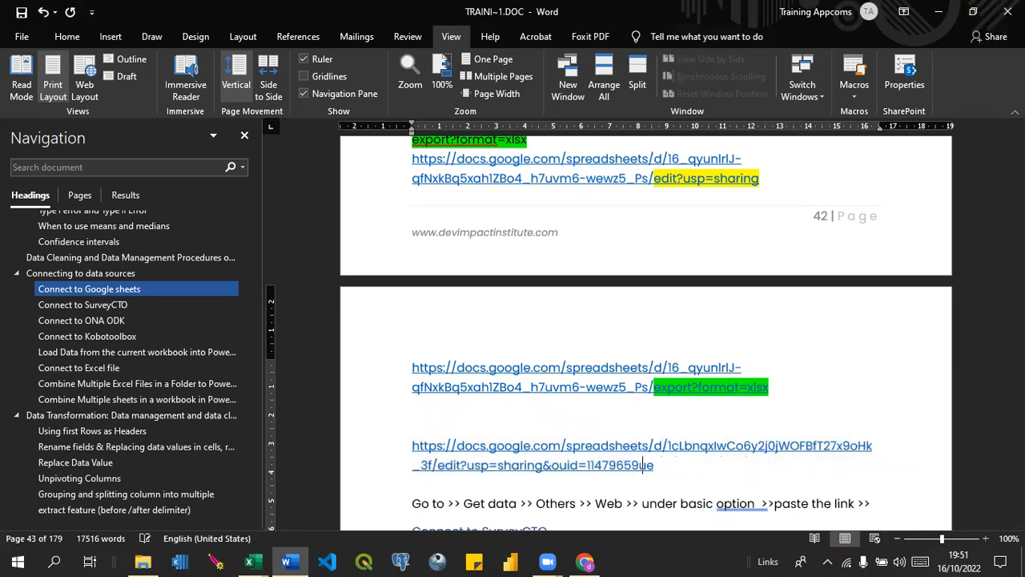
{"action": "key", "text": "BackSpace"}
{"action": "key", "text": "BackSpace"}
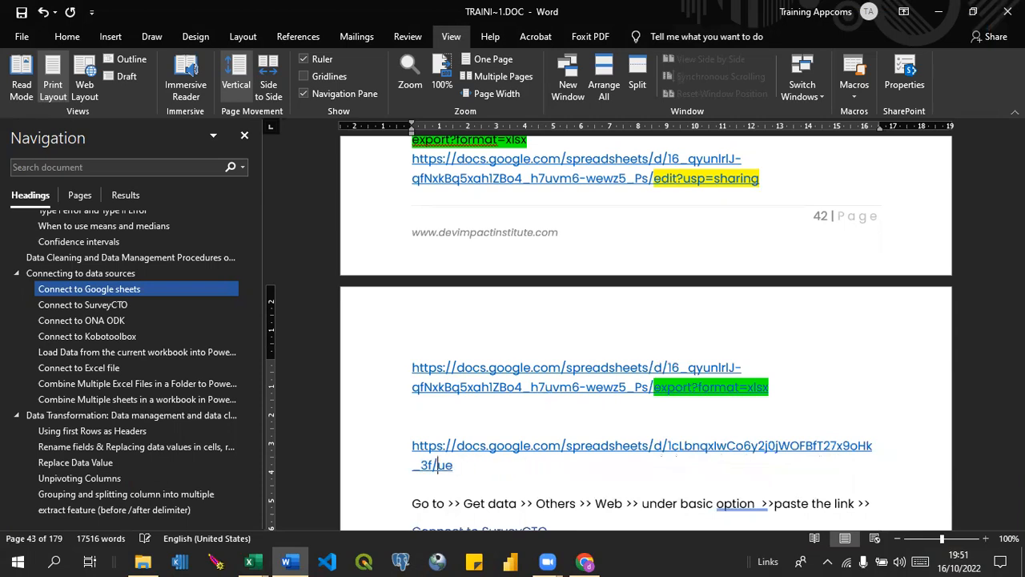
{"action": "key", "text": "Delete"}
{"action": "key", "text": "Delete"}
Append export?format=csv to the shortened Google Drive link and start a new line below it.
{"action": "type", "text": "export"}
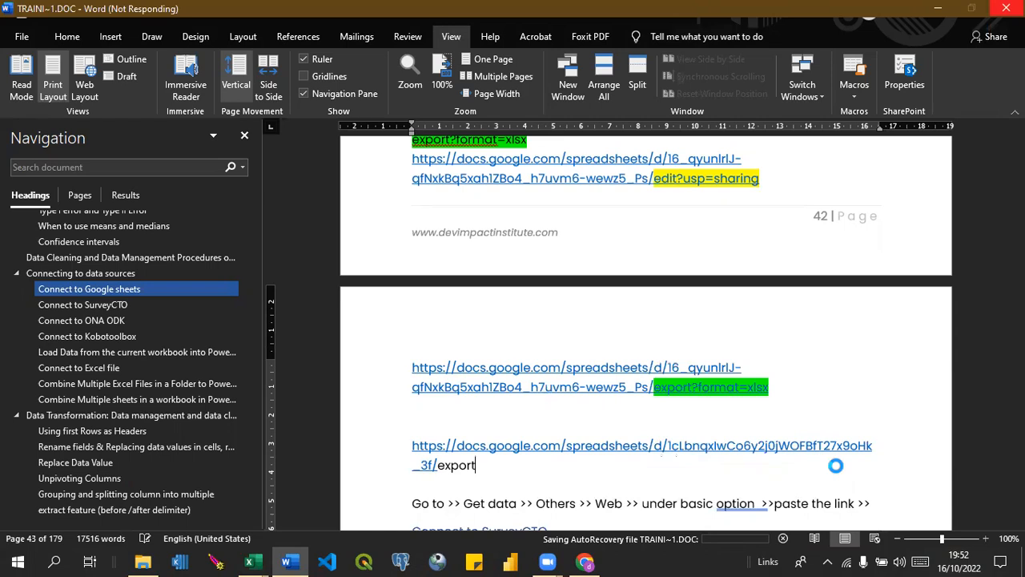
{"action": "type", "text": "?"}
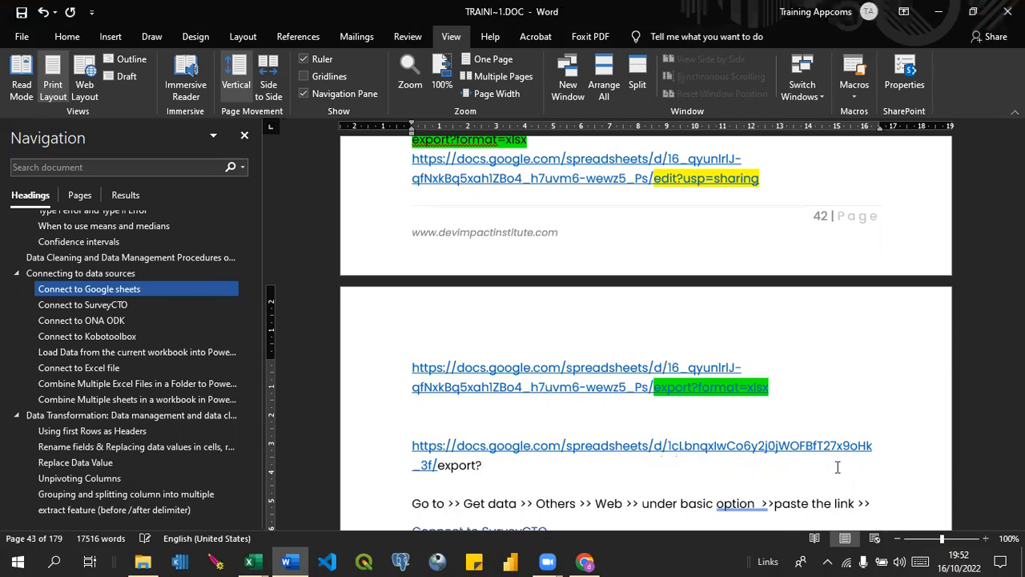
{"action": "type", "text": "format"}
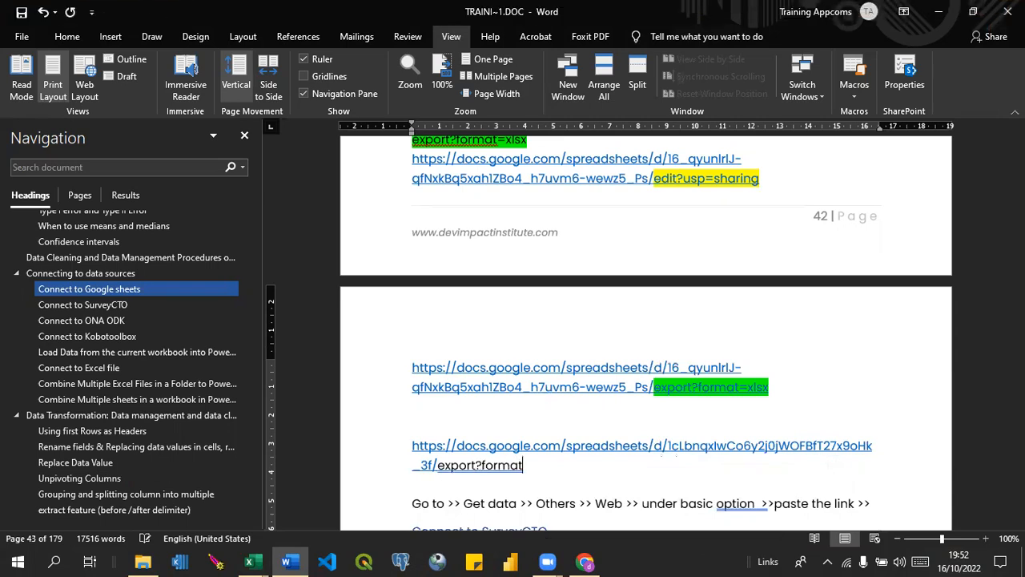
{"action": "type", "text": "=csv"}
{"action": "key", "text": "Return"}
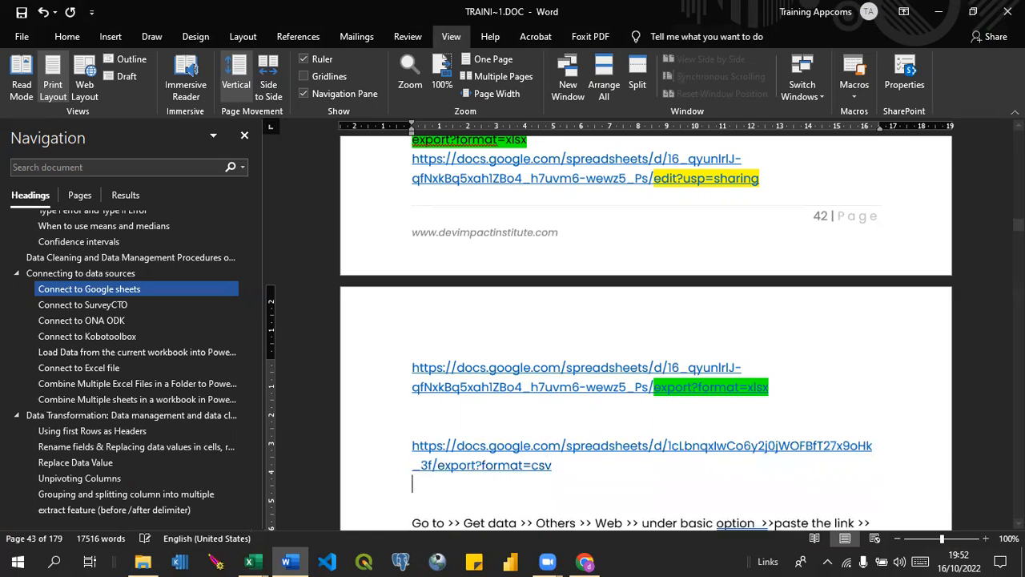
Copy the complete export?format=csv link and switch to the FSN_Kobo.xlsx Power Query Editor in Excel.
{"action": "left_click_drag", "start_coordinate": [553, 466], "coordinate": [413, 447]}
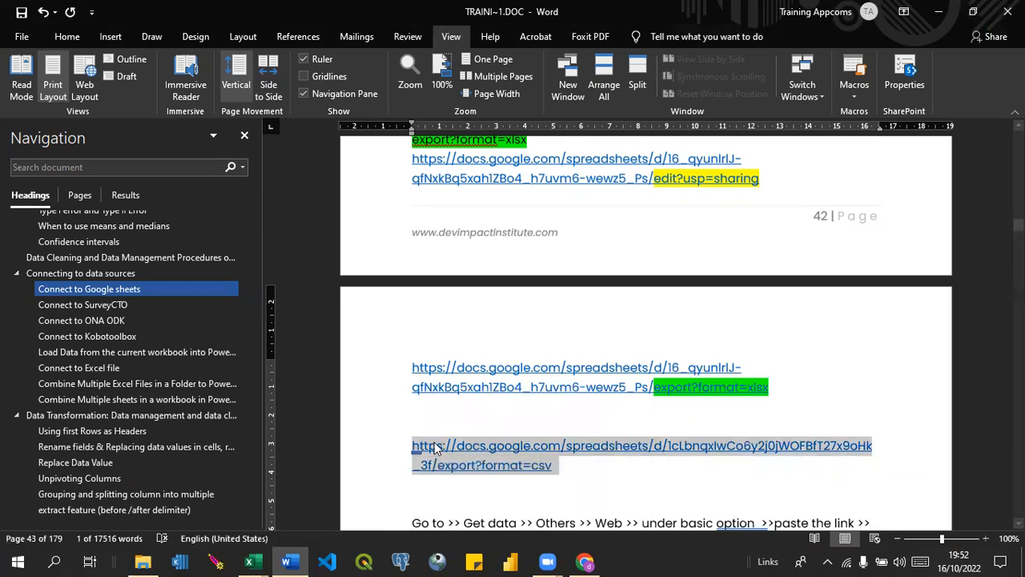
{"action": "right_click", "coordinate": [435, 449]}
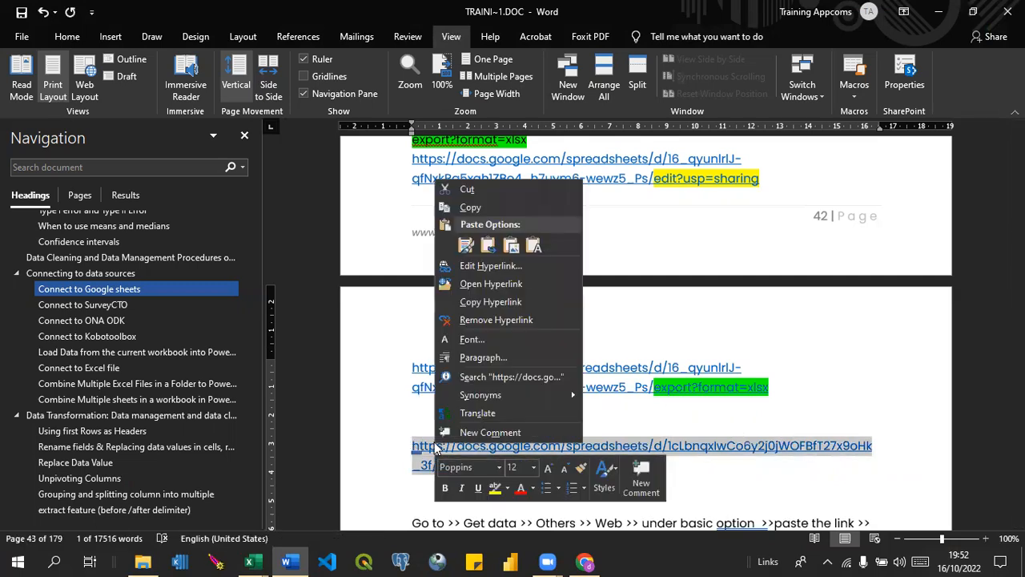
{"action": "left_click", "coordinate": [470, 210]}
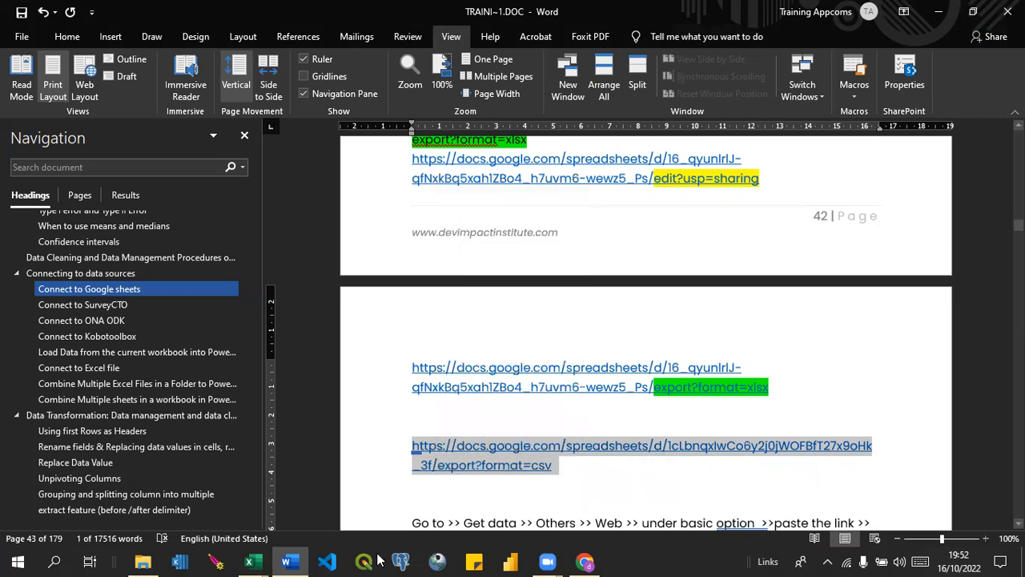
{"action": "mouse_move", "coordinate": [249, 560]}
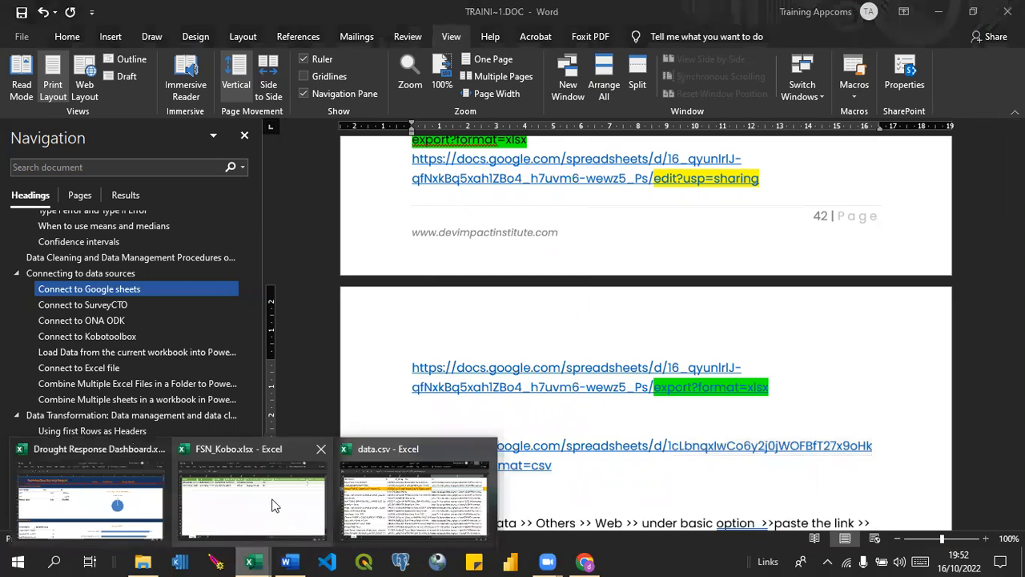
{"action": "left_click", "coordinate": [272, 504]}
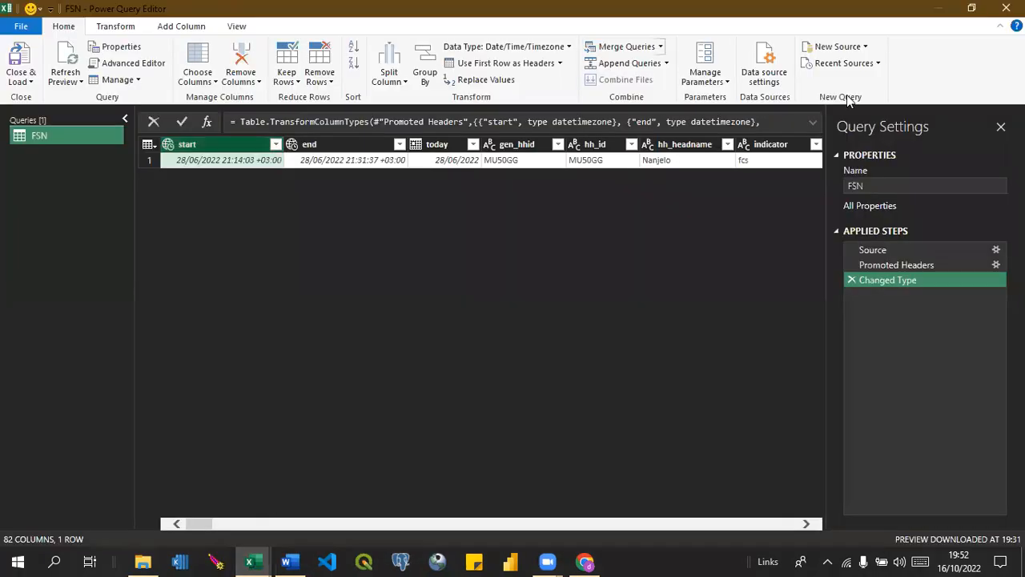
Create a new query from a web source using the copied export?format=csv link, with anonymous access and the comma-delimited import settings.
{"action": "left_click", "coordinate": [831, 49]}
{"action": "mouse_move", "coordinate": [892, 132]}
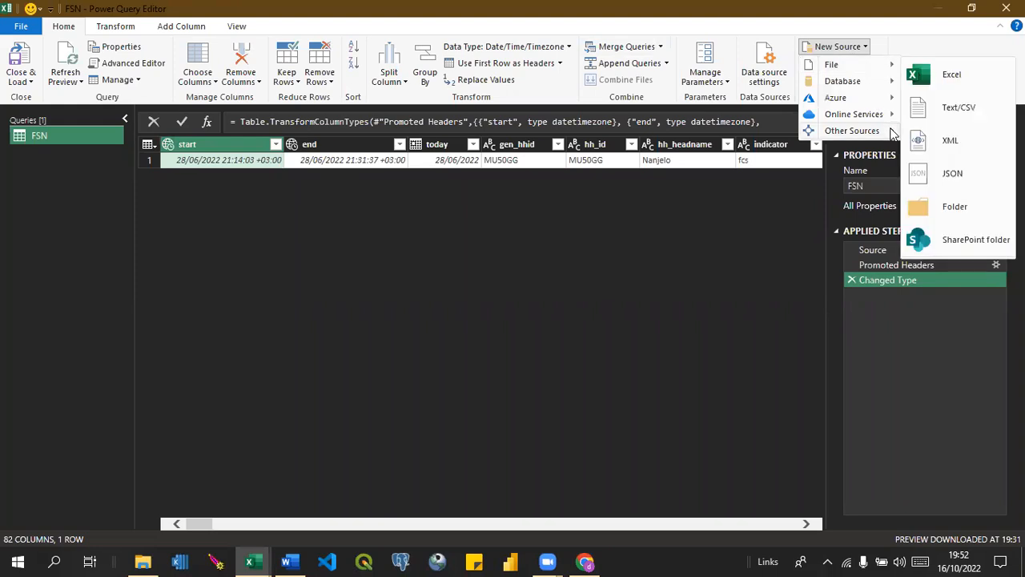
{"action": "left_click", "coordinate": [946, 142]}
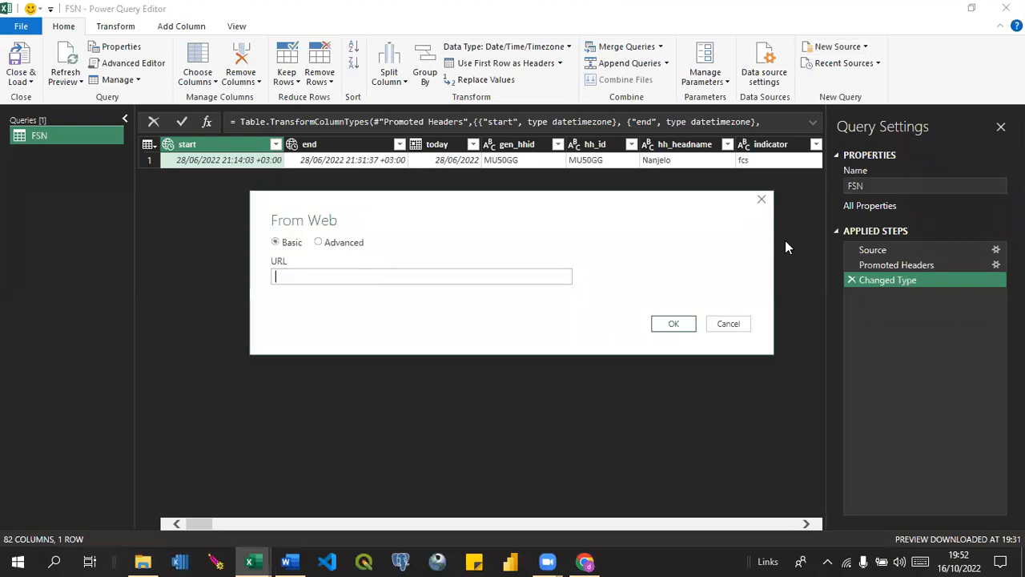
{"action": "key", "text": "ctrl+v"}
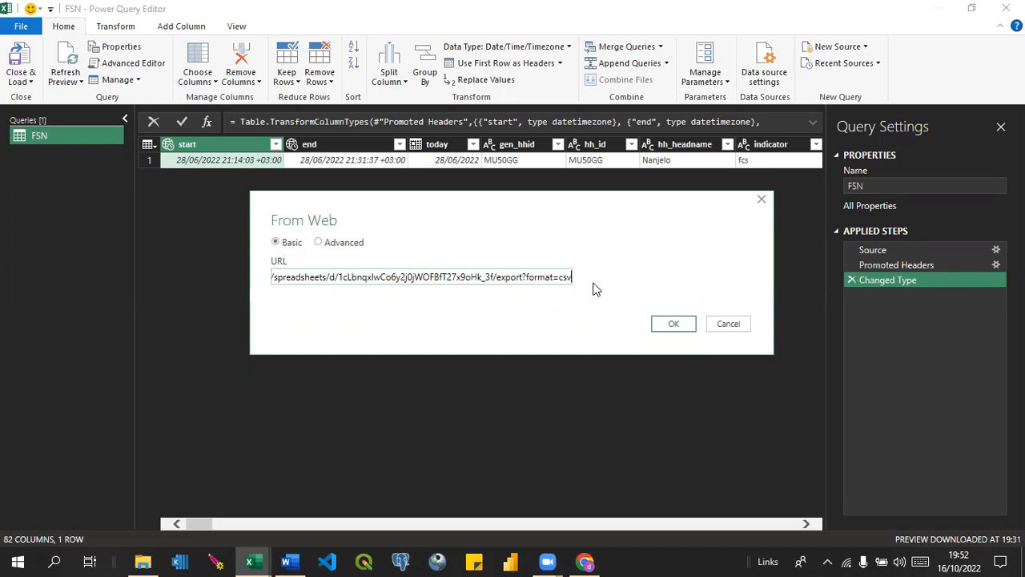
{"action": "left_click", "coordinate": [680, 324]}
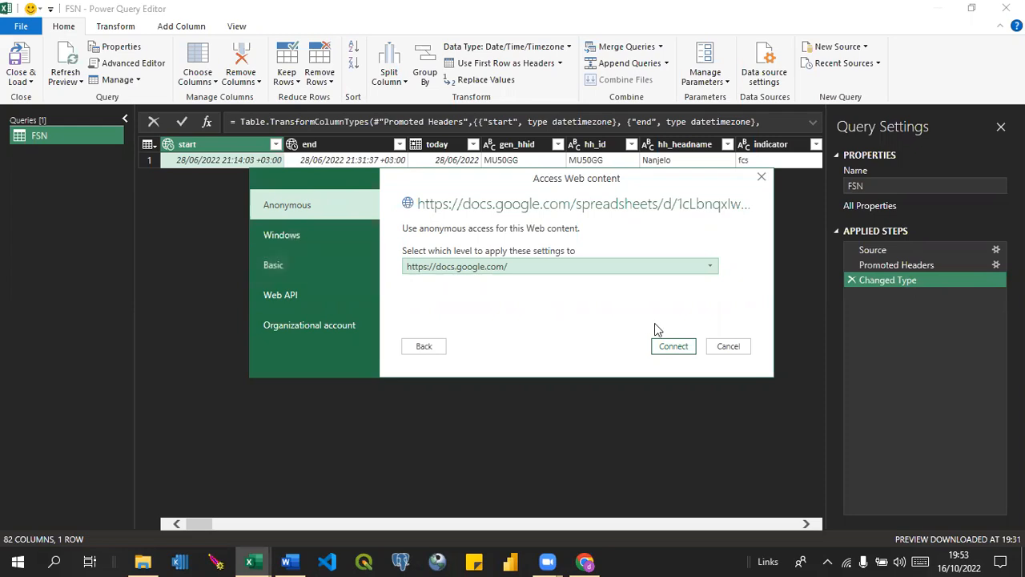
{"action": "left_click", "coordinate": [671, 350]}
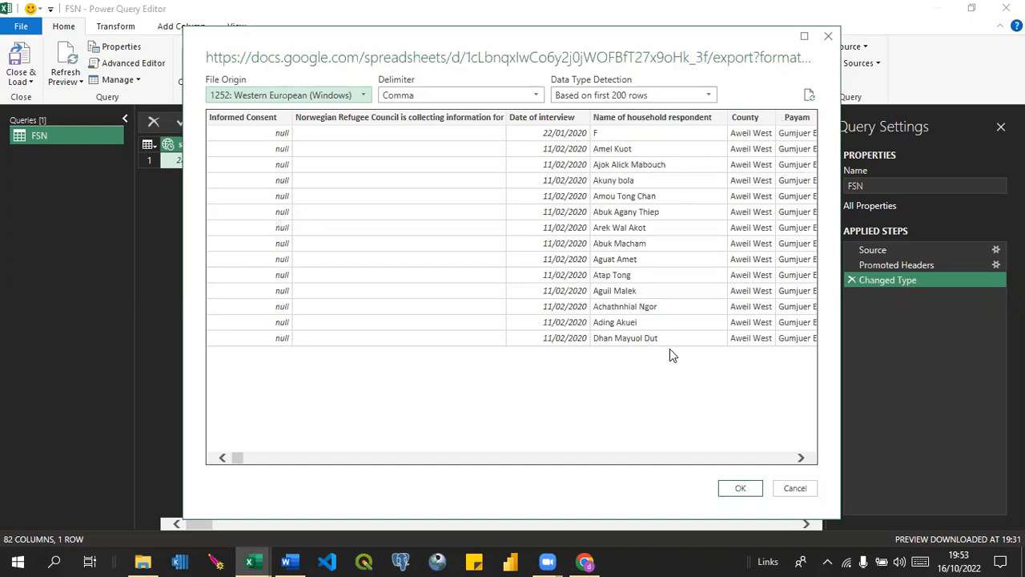
{"action": "left_click", "coordinate": [741, 489]}
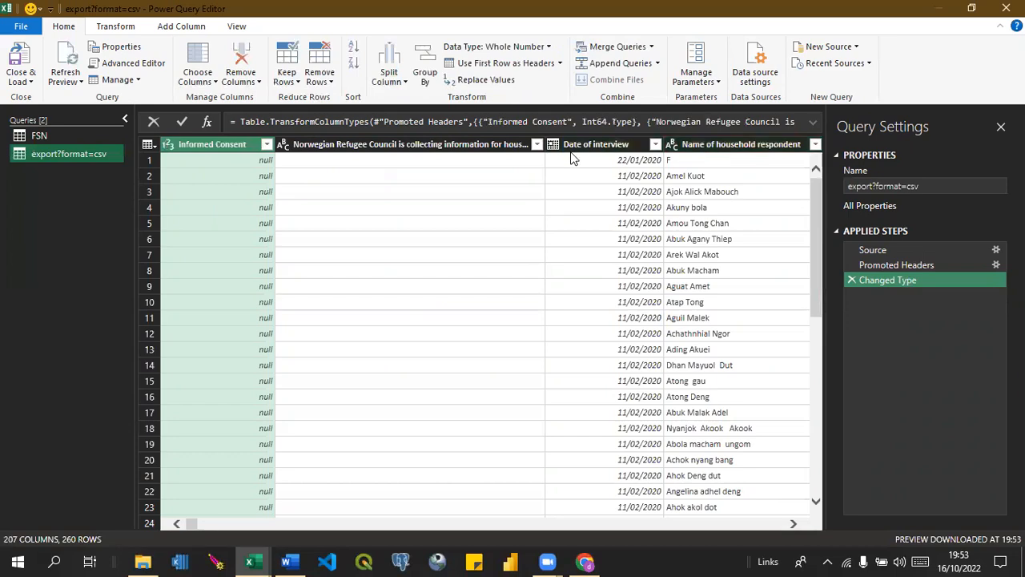
Rename the new export?format=csv query as FSN_abdi.
{"action": "left_click", "coordinate": [906, 184]}
{"action": "left_click_drag", "start_coordinate": [936, 186], "coordinate": [816, 197]}
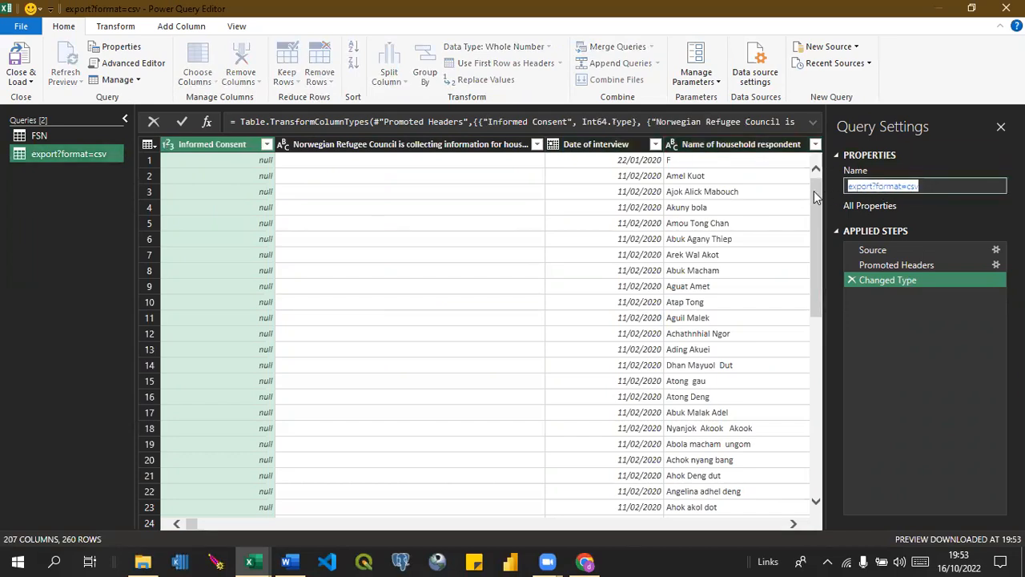
{"action": "type", "text": "FSN_abdi"}
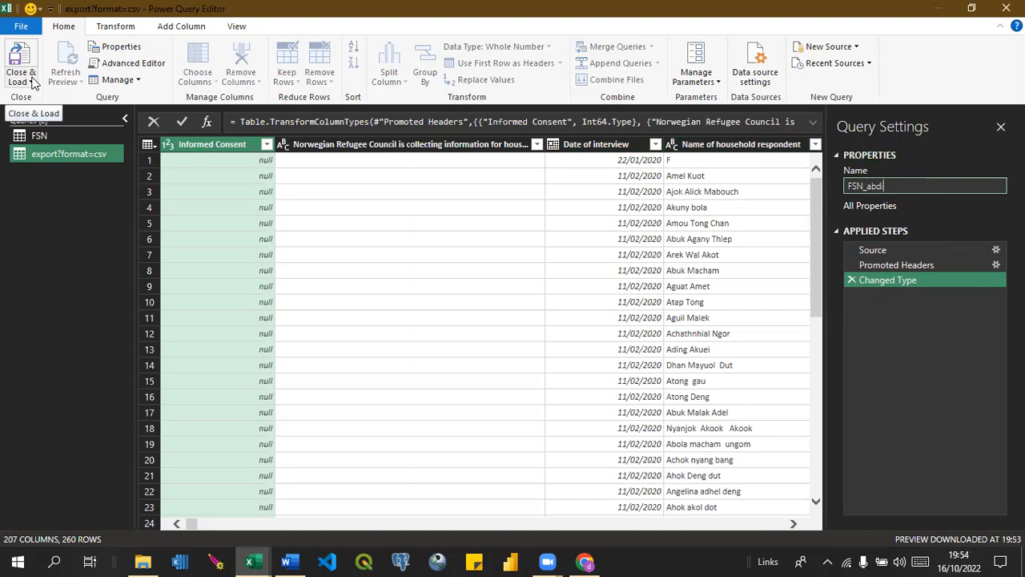
{"action": "key", "text": "Return"}
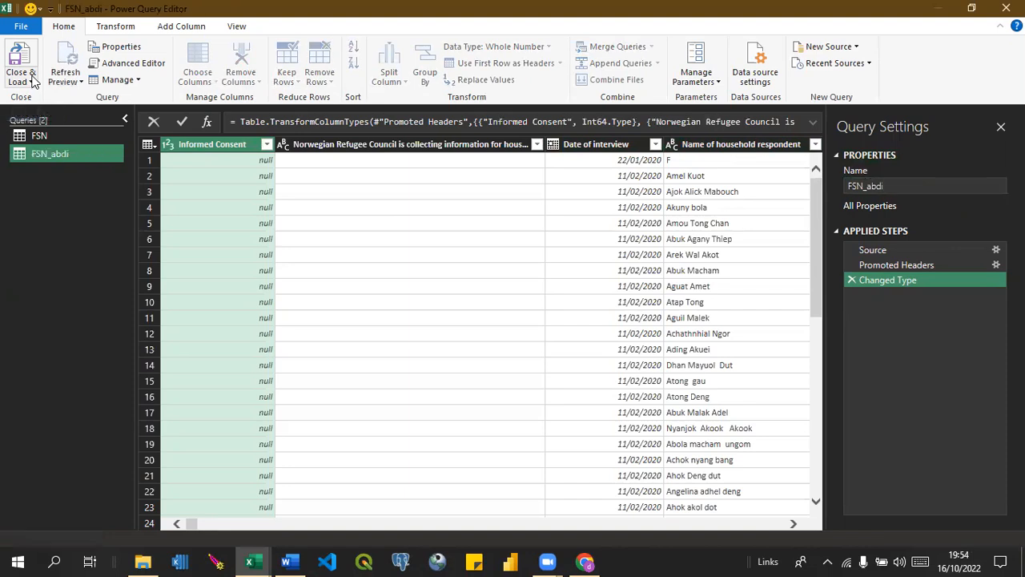
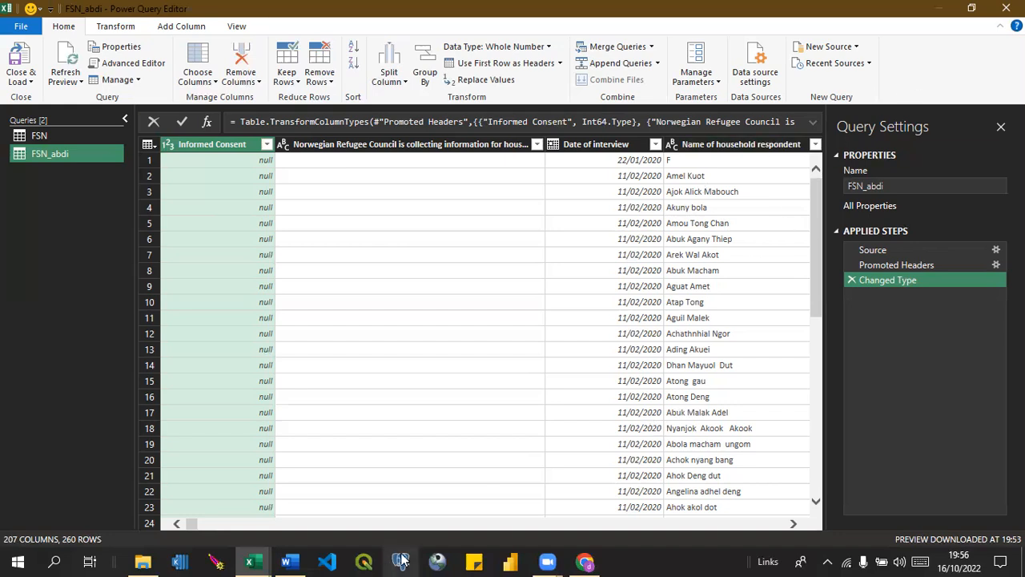
Close the Power Query Editor and load the FSN_abdi query into the FSN_Kobo.xlsx workbook.
{"action": "left_click", "coordinate": [254, 560]}
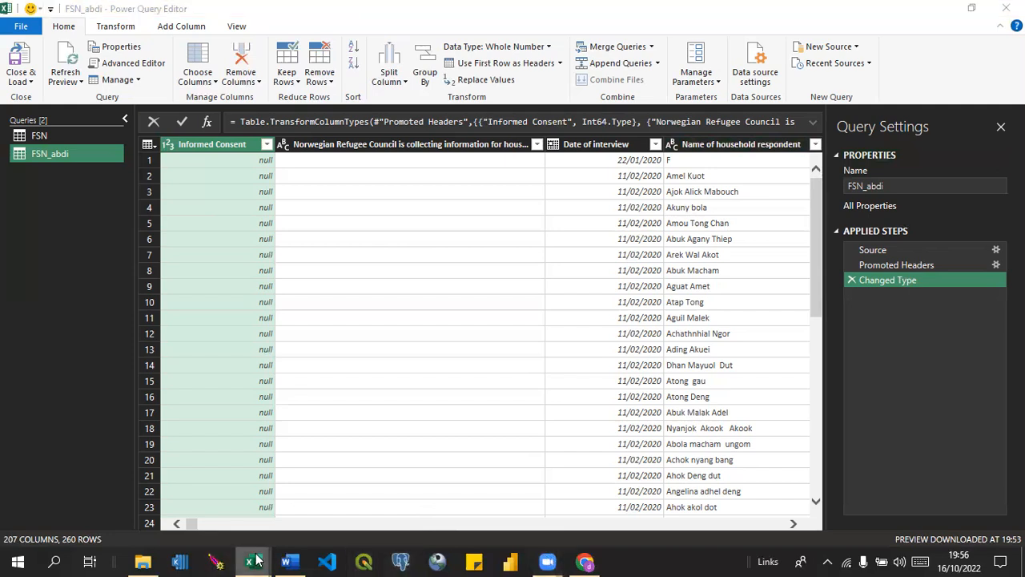
{"action": "left_click", "coordinate": [101, 490]}
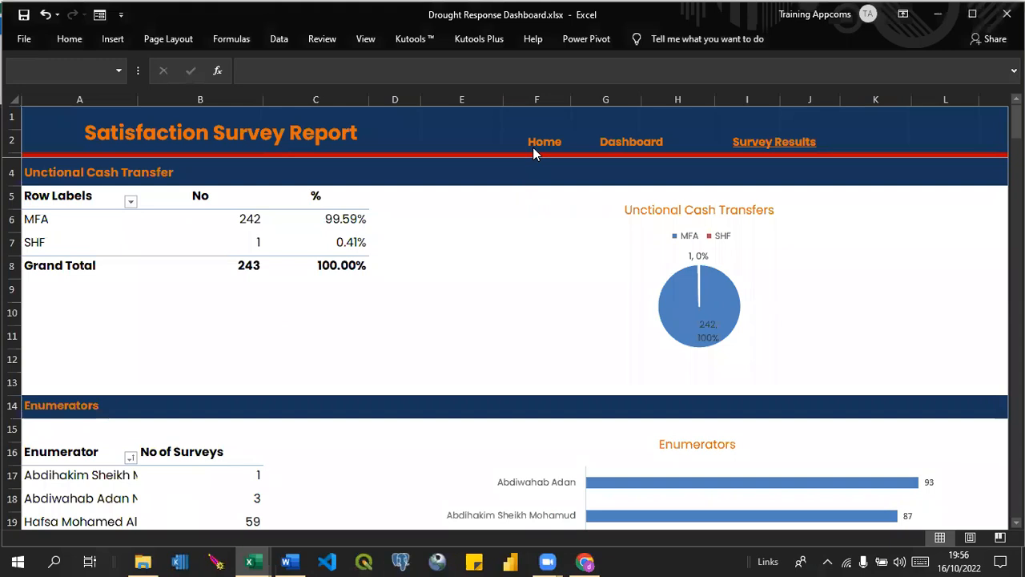
{"action": "left_click", "coordinate": [265, 561]}
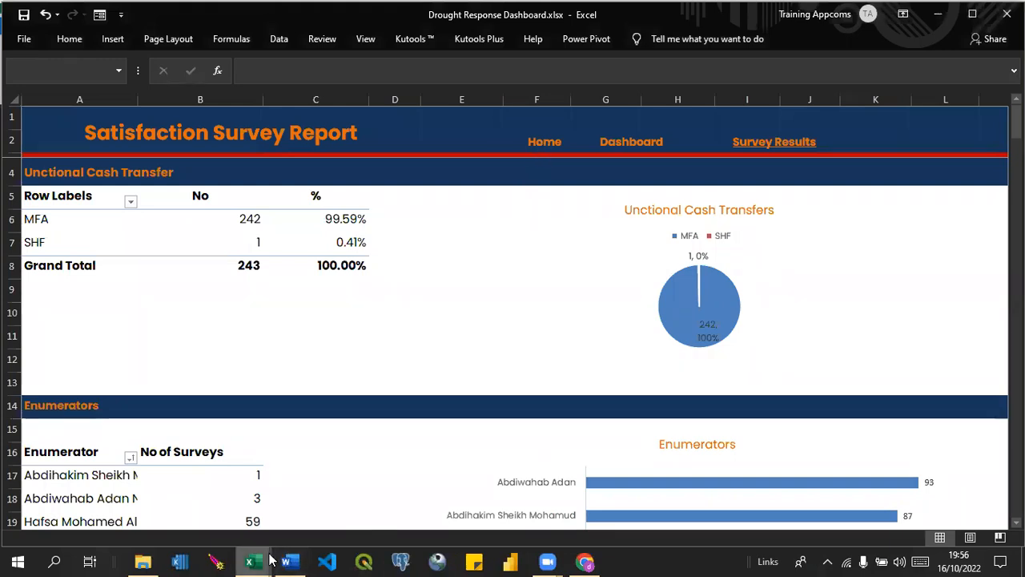
{"action": "left_click", "coordinate": [303, 493]}
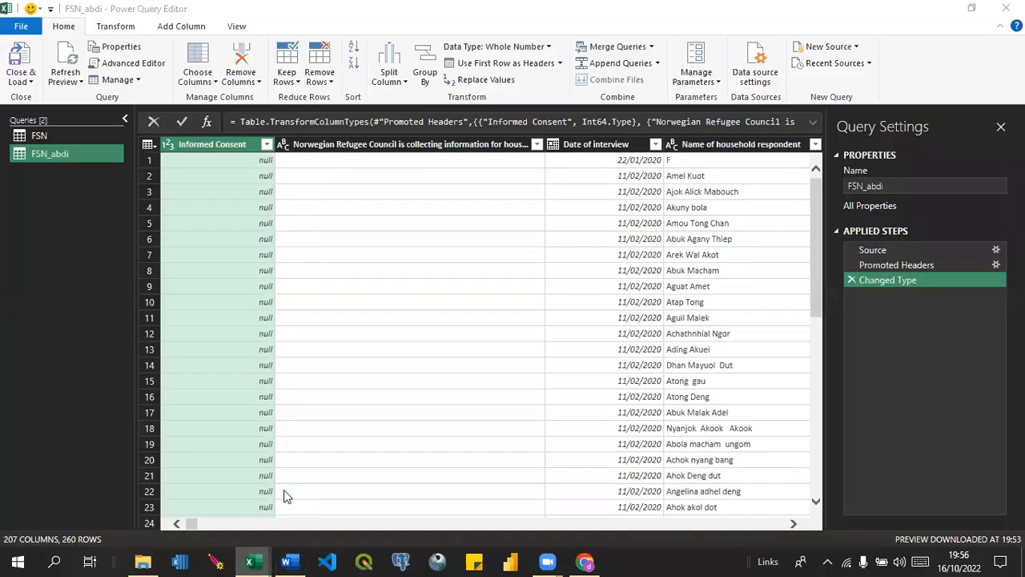
{"action": "left_click", "coordinate": [24, 80]}
{"action": "left_click", "coordinate": [48, 98]}
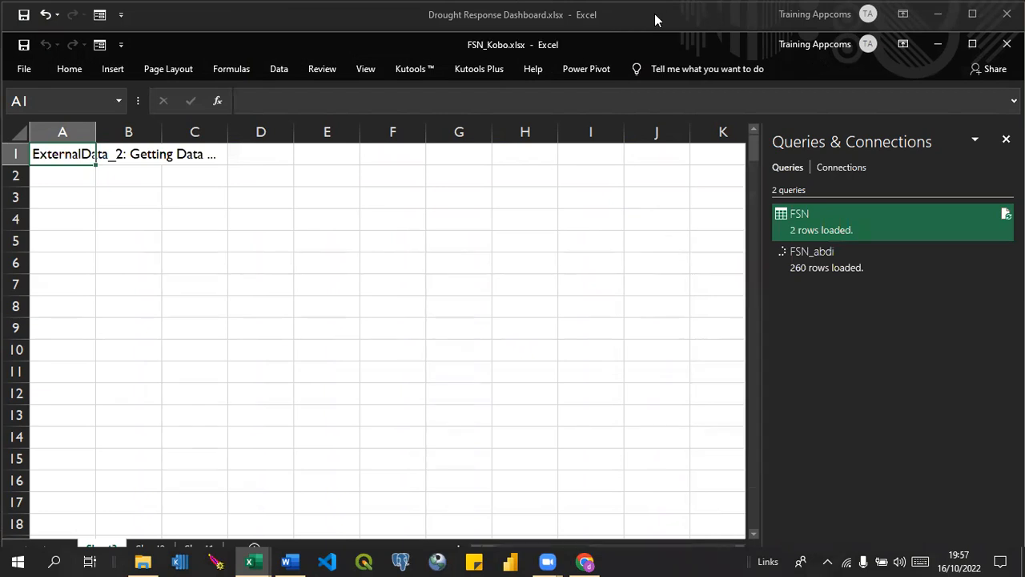
Switch to Drought Response Dashboard.xlsx, visit its Home page, and return to the Survey Report to view the Household Composition section.
{"action": "left_click", "coordinate": [654, 14]}
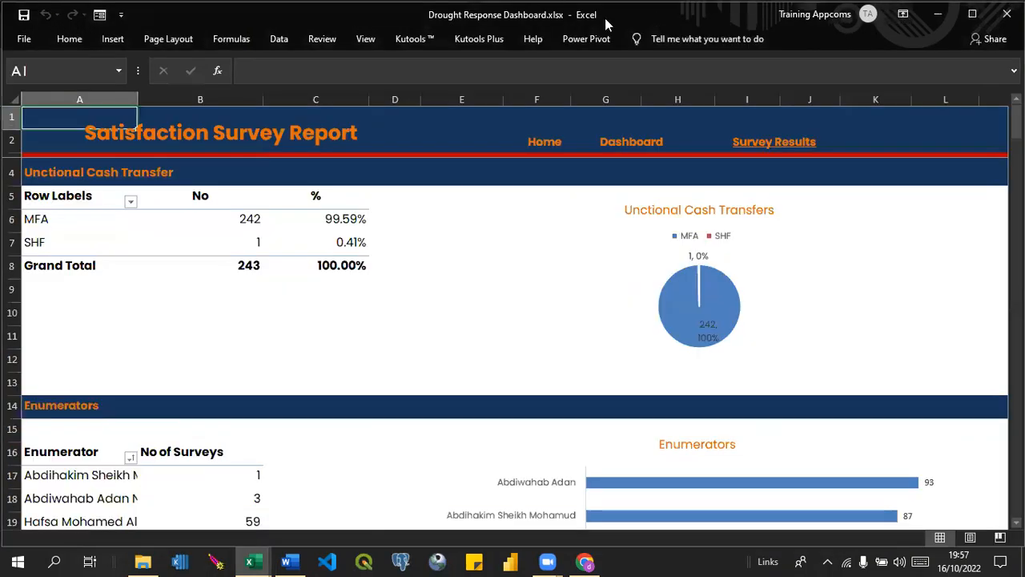
{"action": "left_click", "coordinate": [545, 145]}
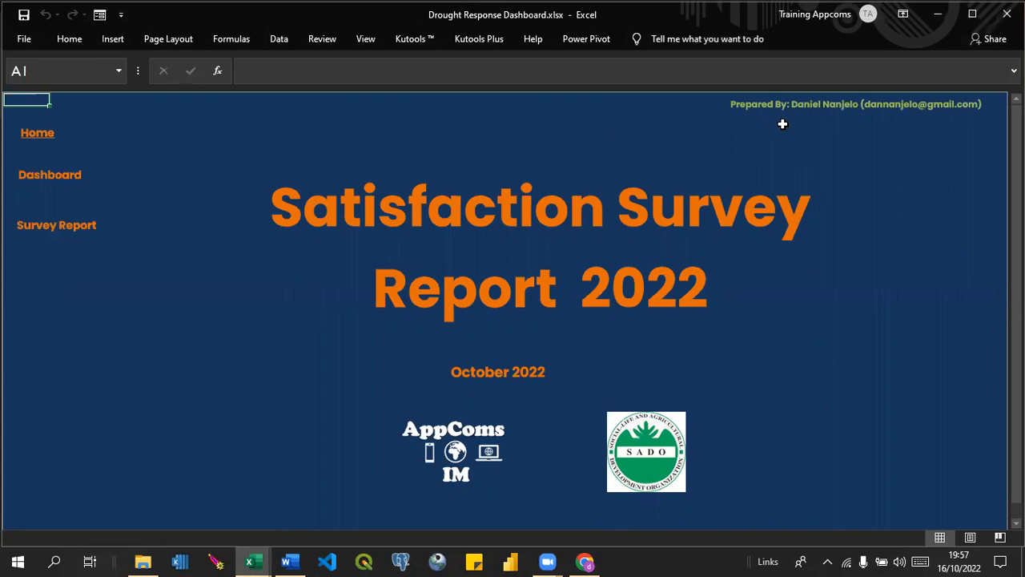
{"action": "left_click", "coordinate": [45, 225]}
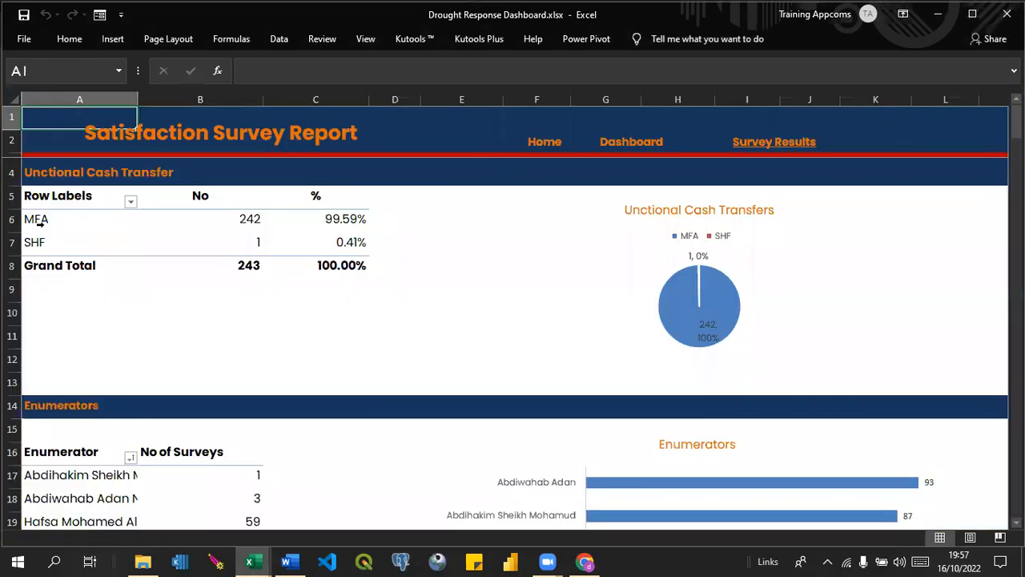
{"action": "left_click_drag", "start_coordinate": [1016, 124], "coordinate": [1016, 268]}
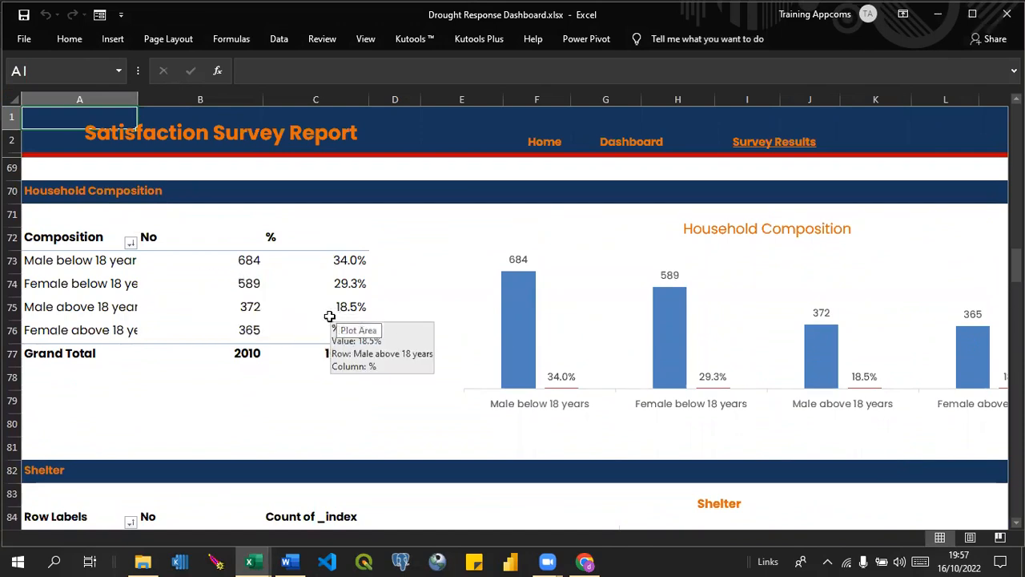
Display the PivotTable field list for the Household Composition pivot table.
{"action": "left_click", "coordinate": [44, 258]}
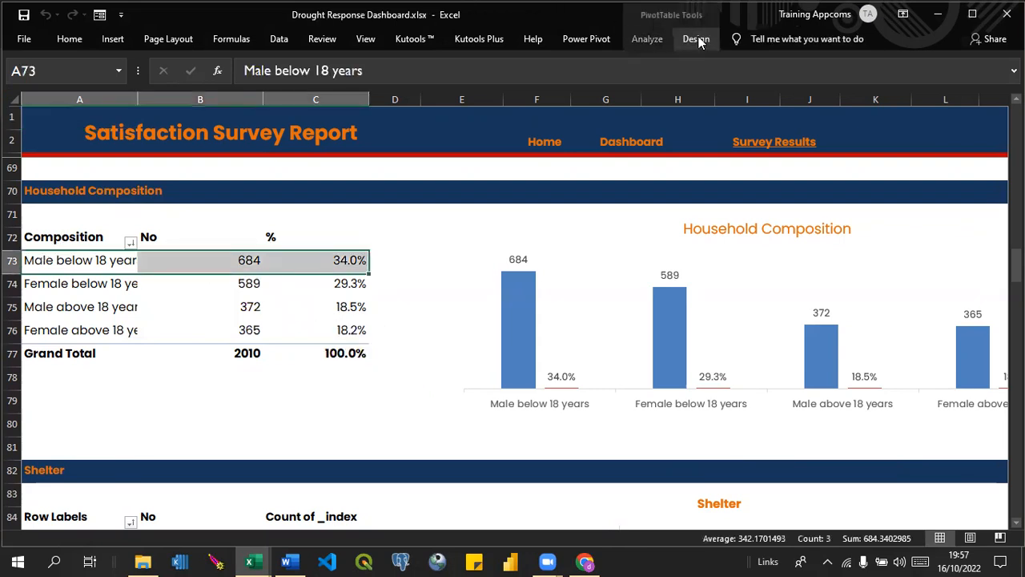
{"action": "left_click", "coordinate": [664, 38]}
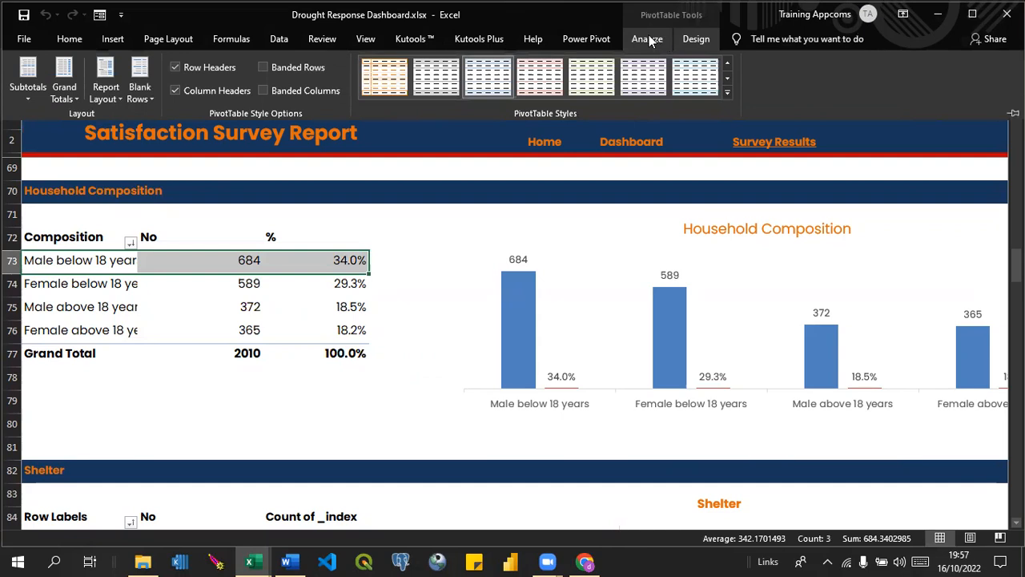
{"action": "left_click", "coordinate": [647, 39]}
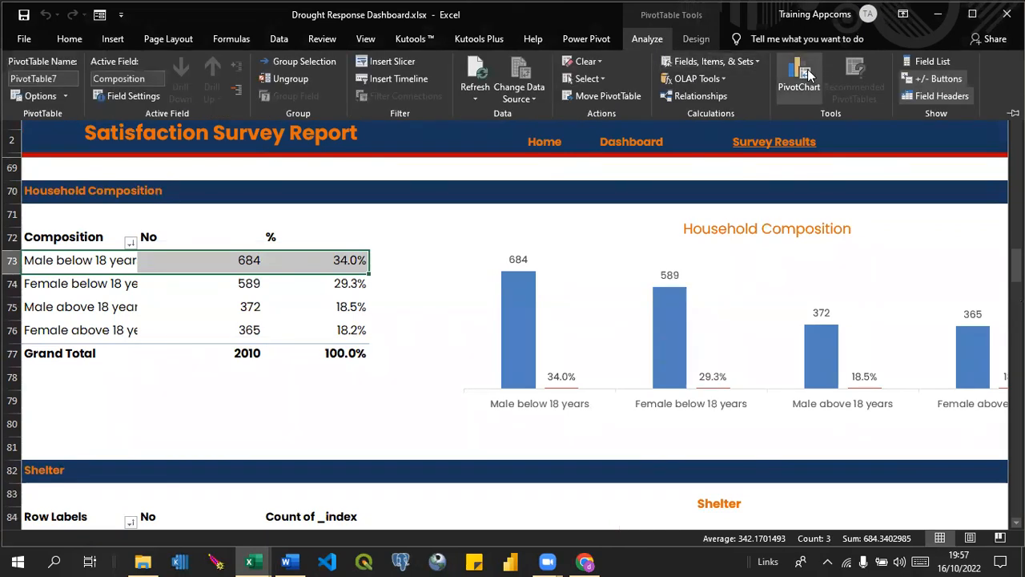
{"action": "left_click", "coordinate": [925, 61]}
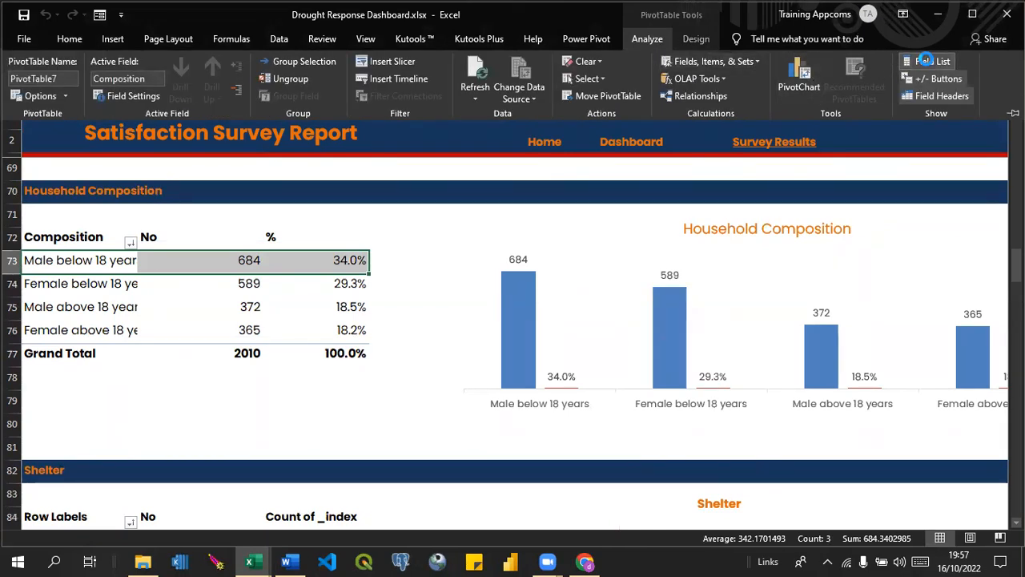
{"action": "left_click", "coordinate": [925, 60]}
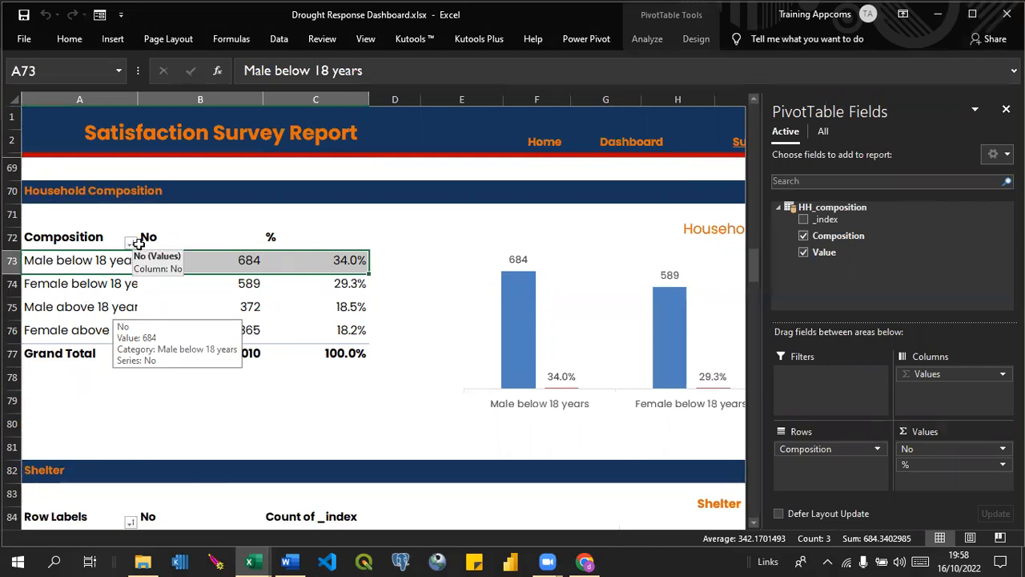
Launch the Power Query Editor from Drought Response Dashboard.xlsx and show the DR_Data query.
{"action": "left_click", "coordinate": [276, 48]}
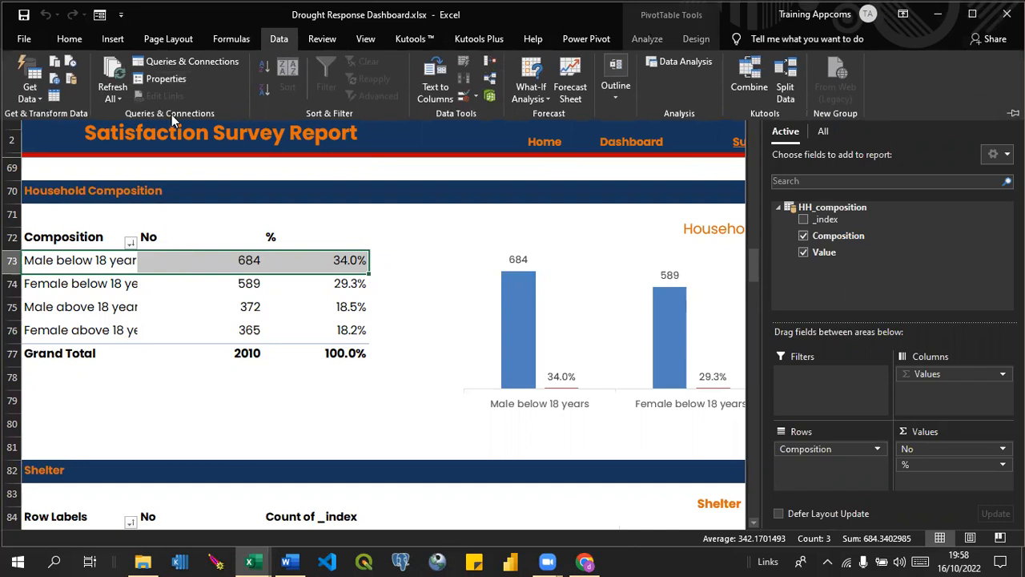
{"action": "left_click", "coordinate": [39, 103]}
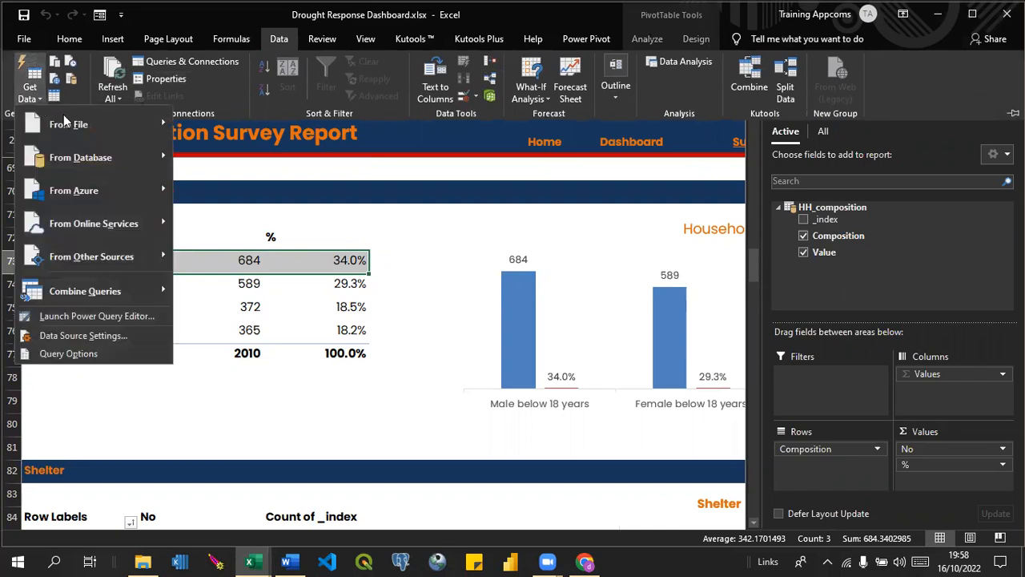
{"action": "left_click", "coordinate": [83, 316]}
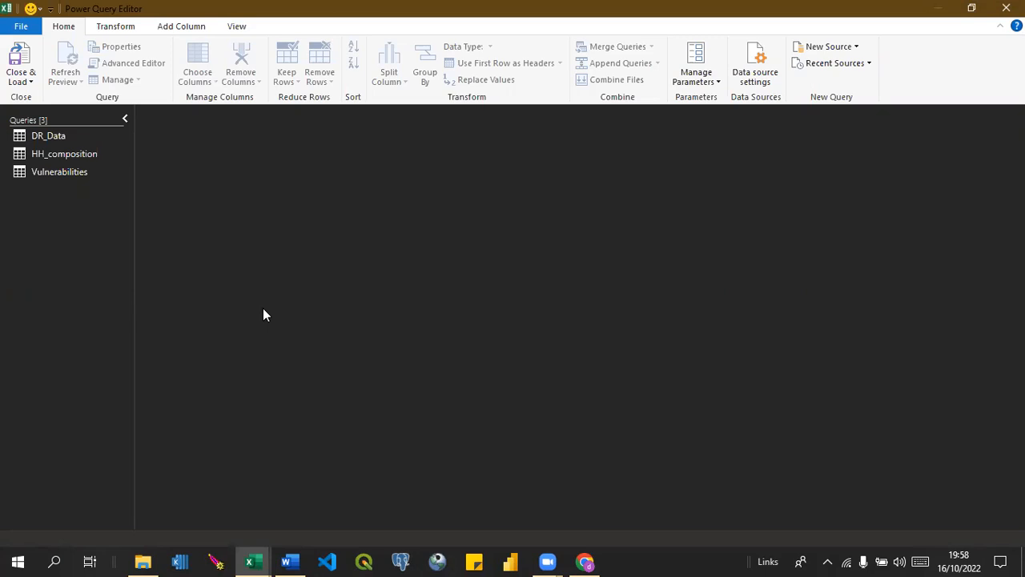
{"action": "left_click", "coordinate": [42, 137]}
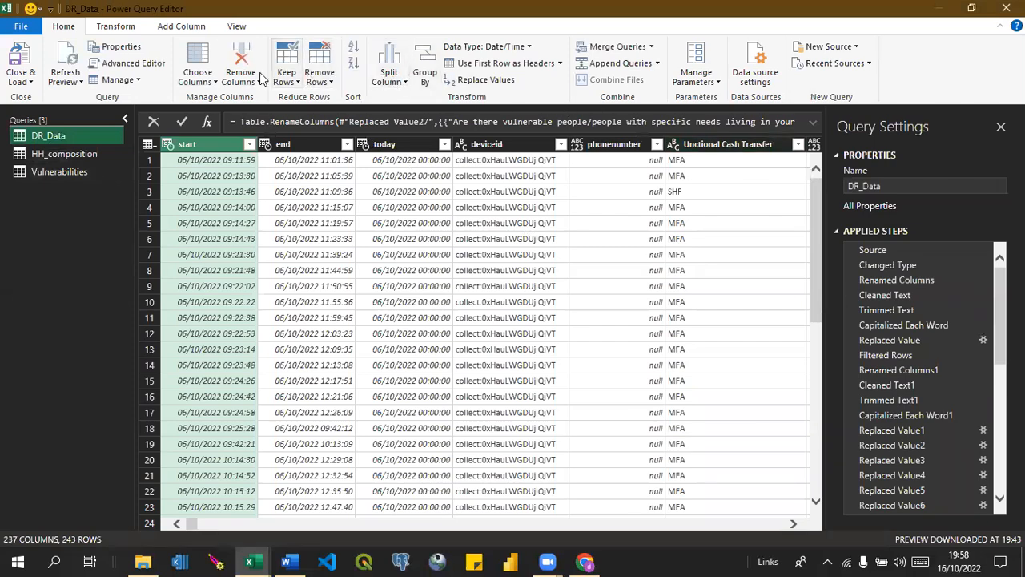
Go to the Age-Group of Respondent? column in DR_Data by searching for Age, view its neighbouring columns, and close and load the queries.
{"action": "left_click", "coordinate": [200, 80]}
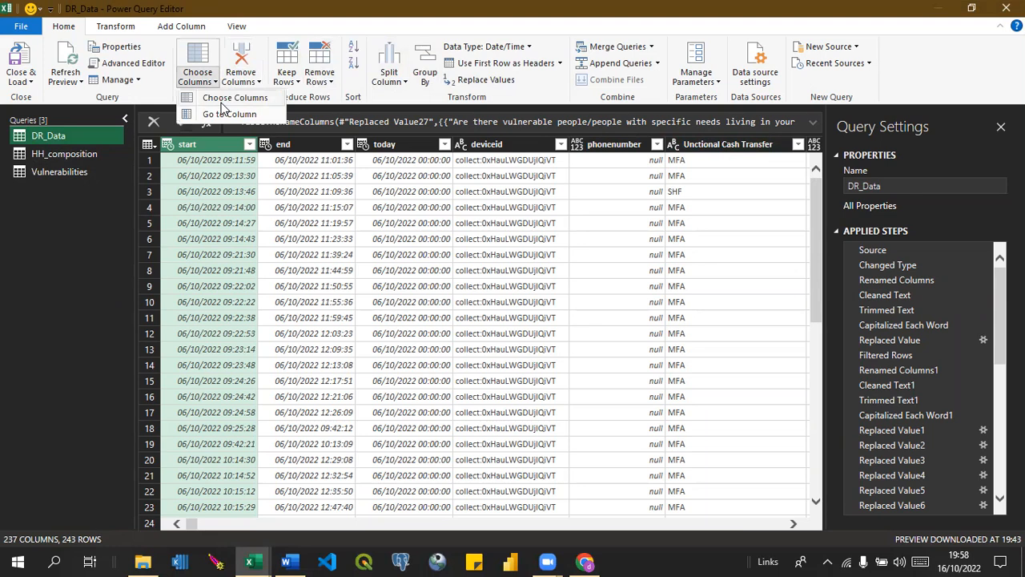
{"action": "left_click", "coordinate": [224, 100]}
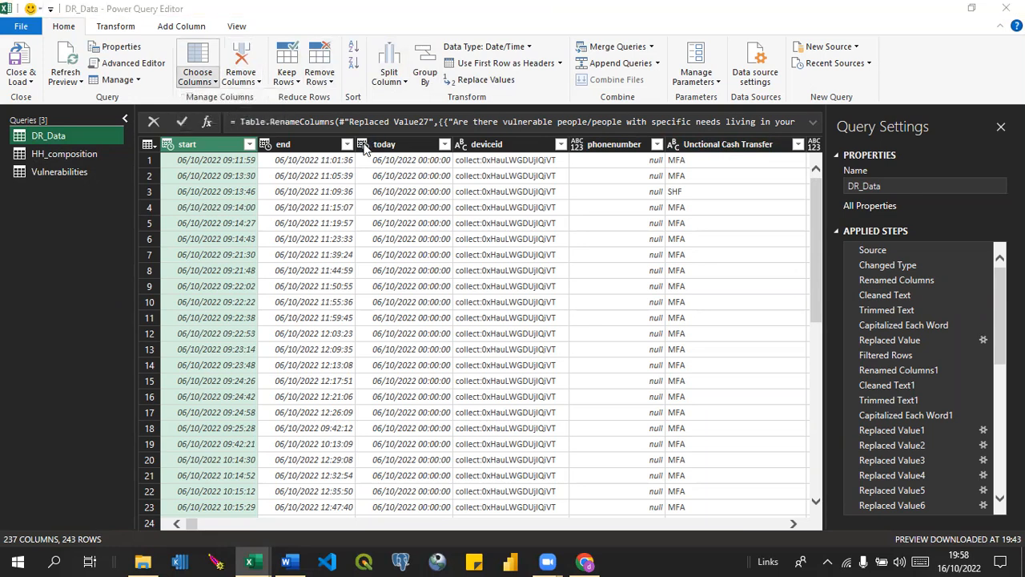
{"action": "type", "text": "Age"}
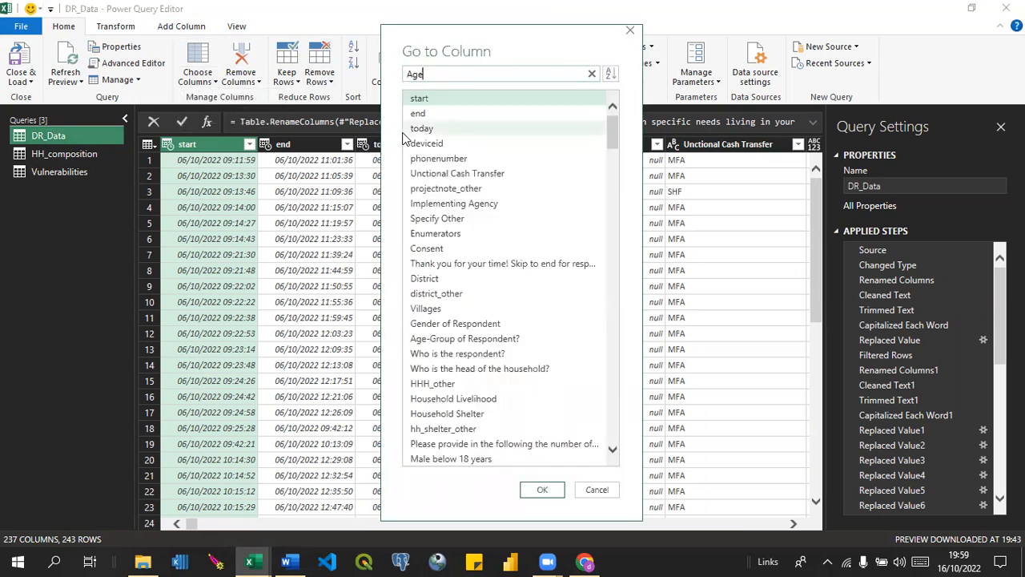
{"action": "left_click", "coordinate": [454, 132]}
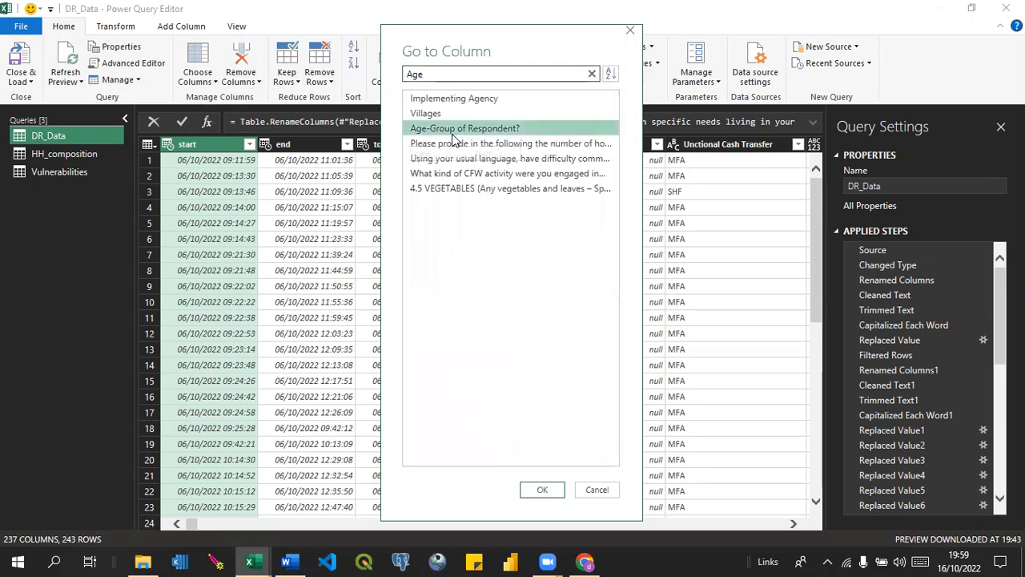
{"action": "left_click", "coordinate": [542, 490]}
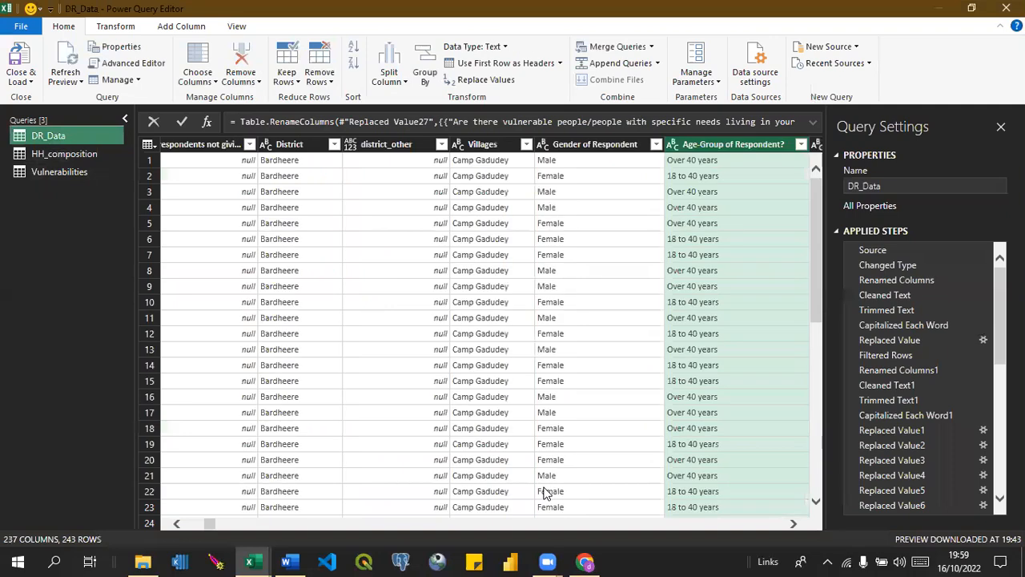
{"action": "scroll", "coordinate": [819, 521], "scroll_direction": "right", "scroll_amount": 4}
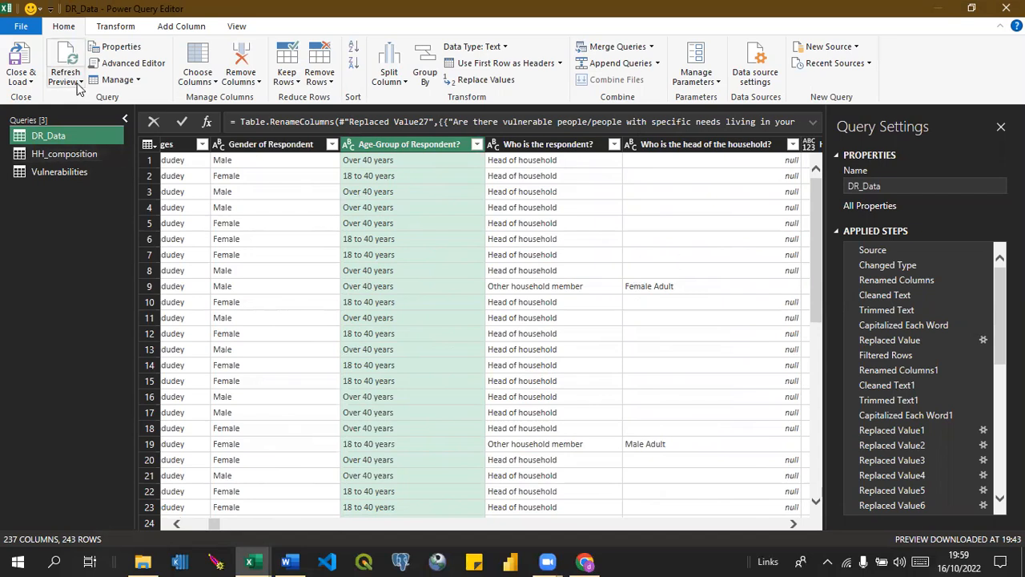
{"action": "left_click", "coordinate": [21, 78]}
{"action": "left_click", "coordinate": [53, 97]}
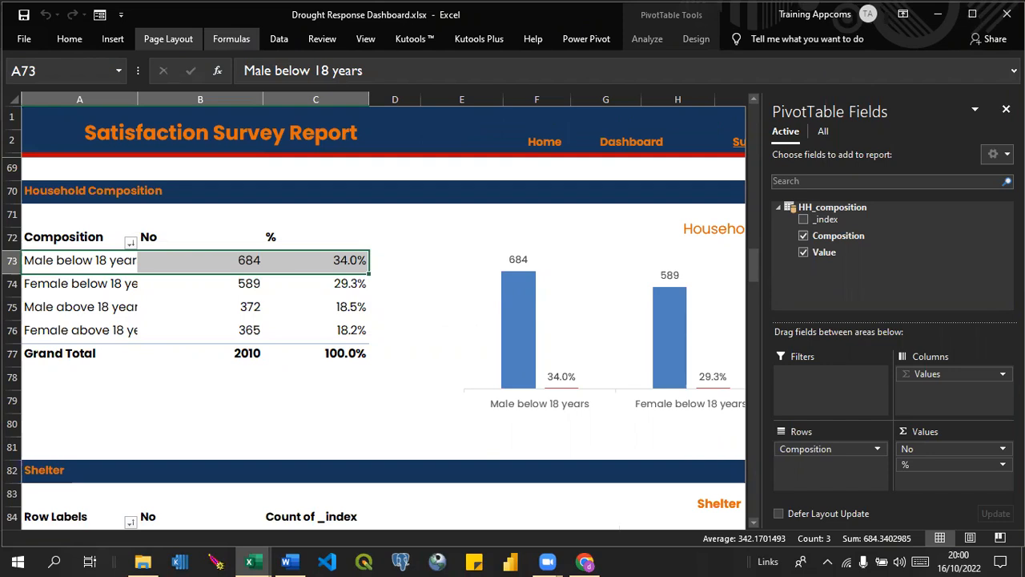
Reopen the Power Query Editor for the dashboard workbook and select the DR_Data query again.
{"action": "left_click", "coordinate": [278, 39]}
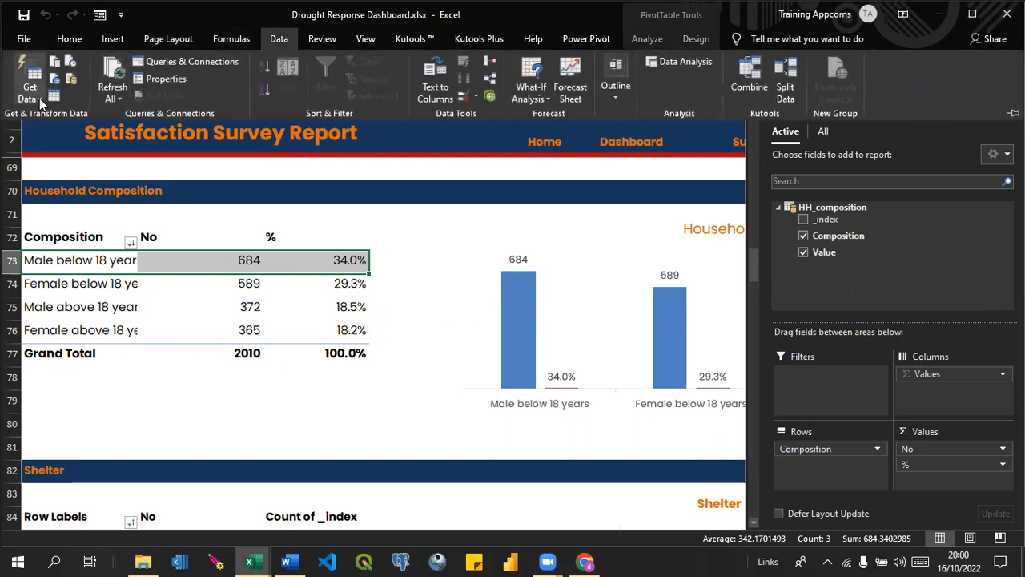
{"action": "left_click", "coordinate": [34, 100]}
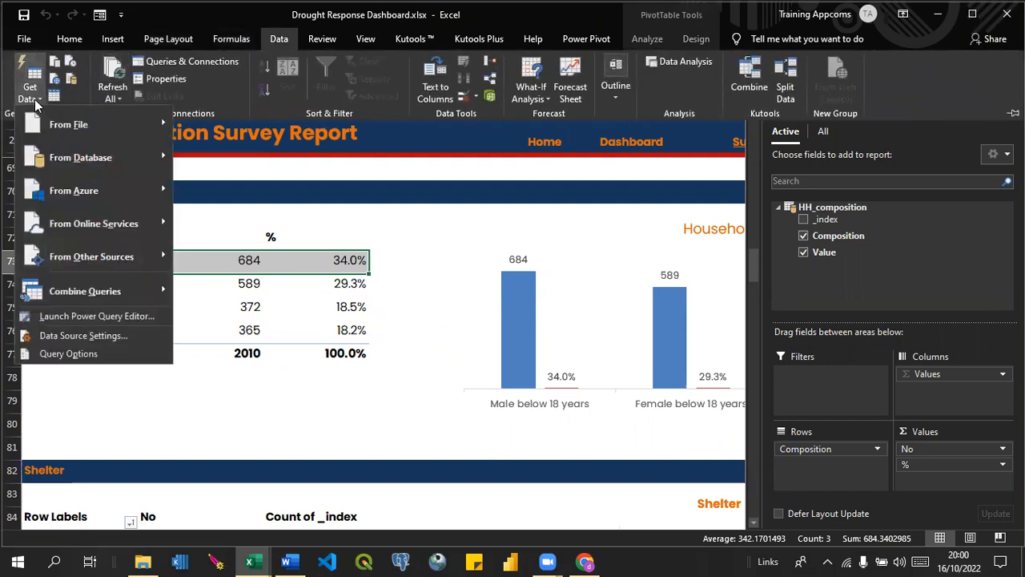
{"action": "left_click", "coordinate": [69, 316]}
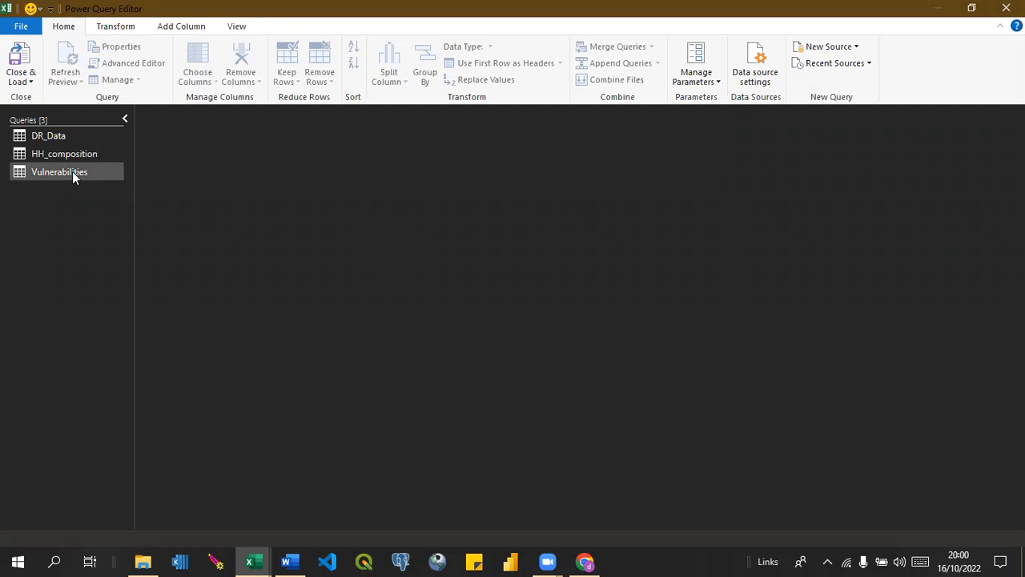
{"action": "left_click", "coordinate": [38, 135]}
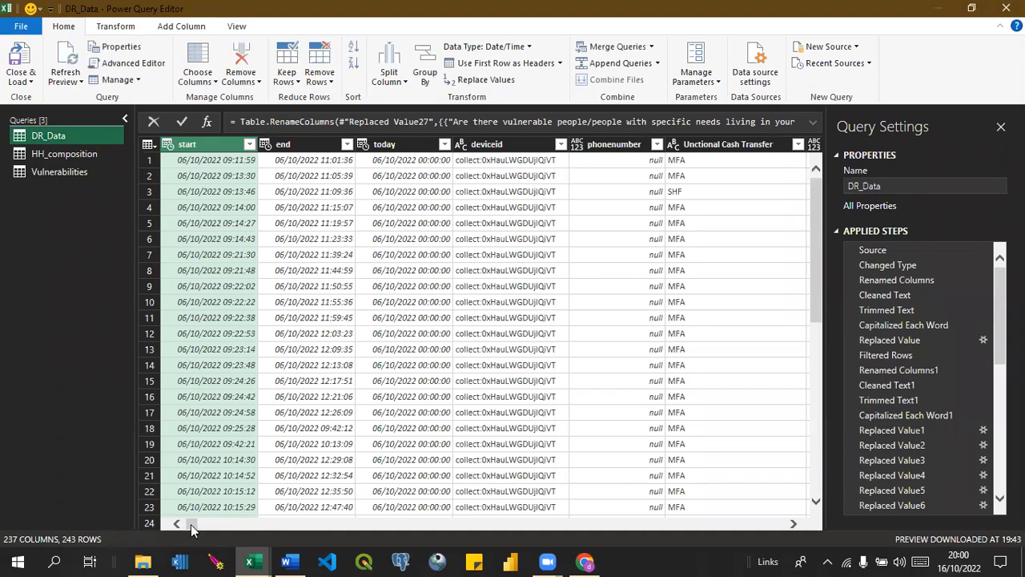
Go to the DR_Data column giving the total number of people living in the household by searching the column names for household.
{"action": "left_click_drag", "start_coordinate": [191, 523], "coordinate": [356, 523]}
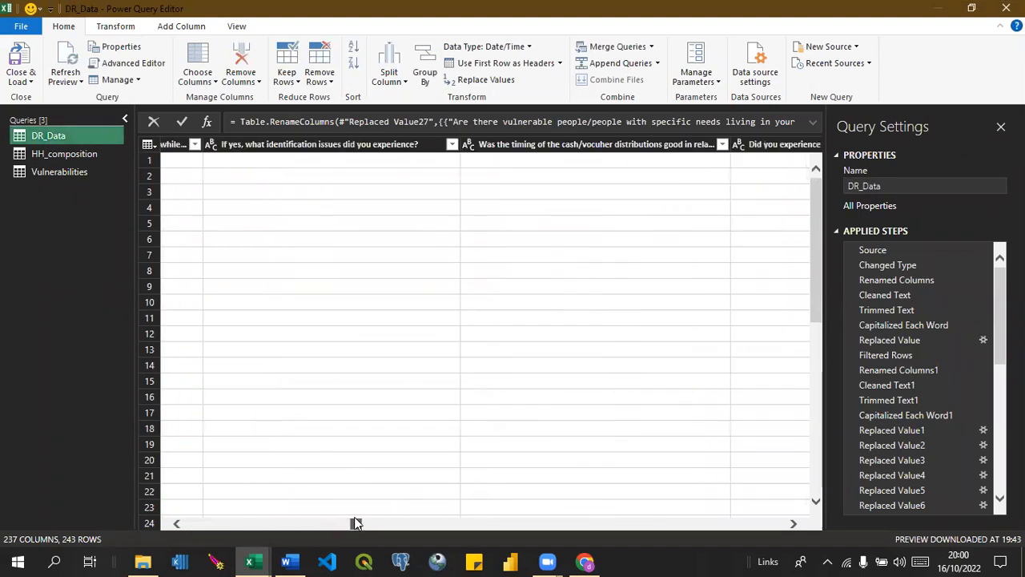
{"action": "left_click", "coordinate": [217, 82]}
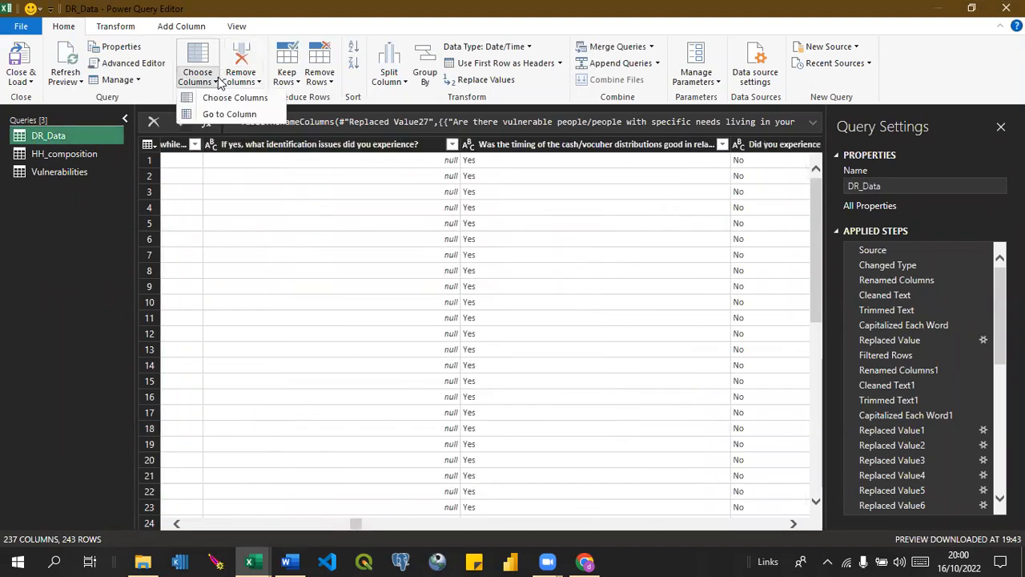
{"action": "left_click", "coordinate": [218, 113]}
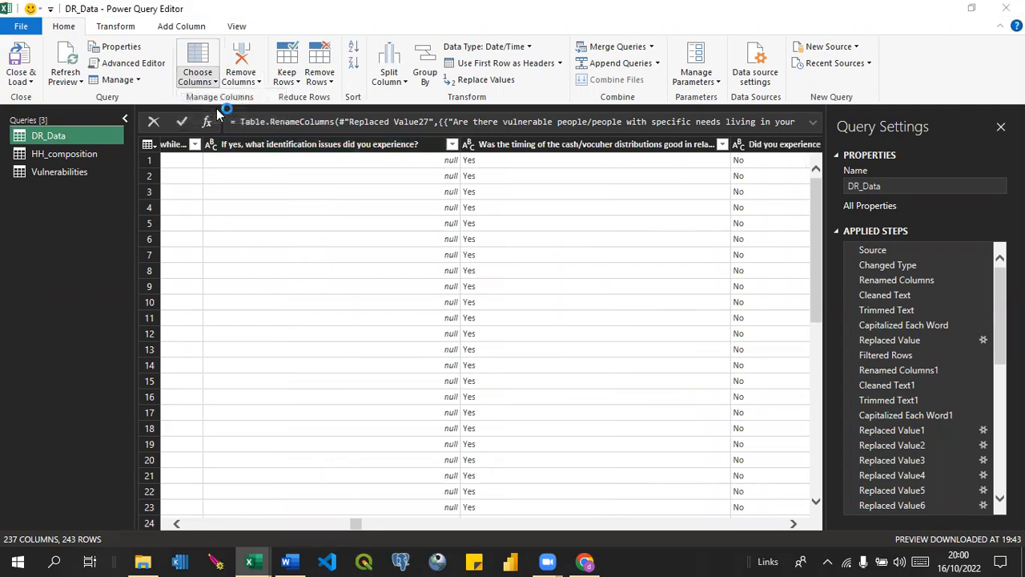
{"action": "type", "text": "compo"}
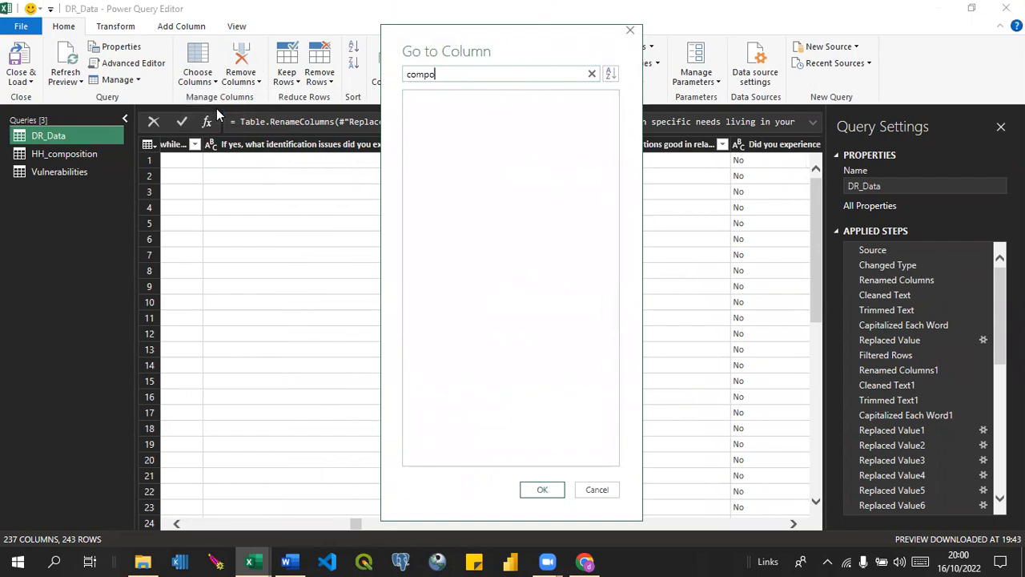
{"action": "key", "text": "BackSpace"}
{"action": "key", "text": "BackSpace"}
{"action": "key", "text": "BackSpace"}
{"action": "key", "text": "BackSpace"}
{"action": "key", "text": "BackSpace"}
{"action": "type", "text": "house"}
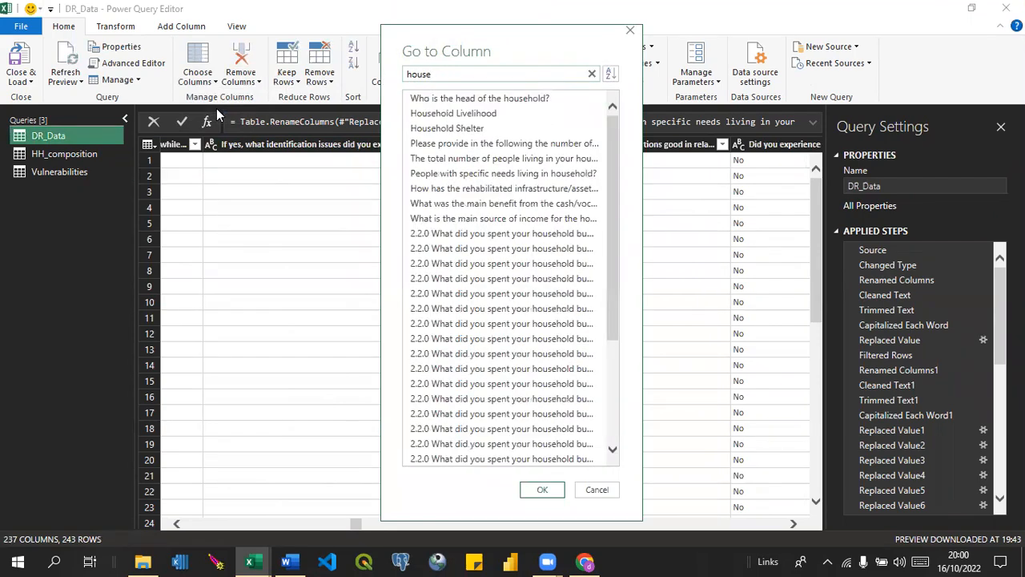
{"action": "type", "text": "hold"}
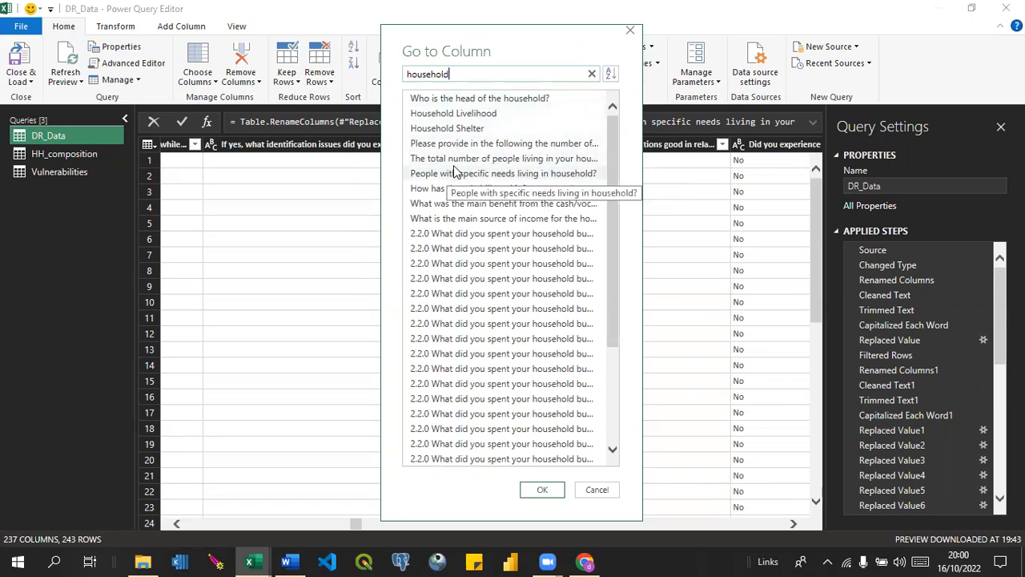
{"action": "left_click", "coordinate": [465, 164]}
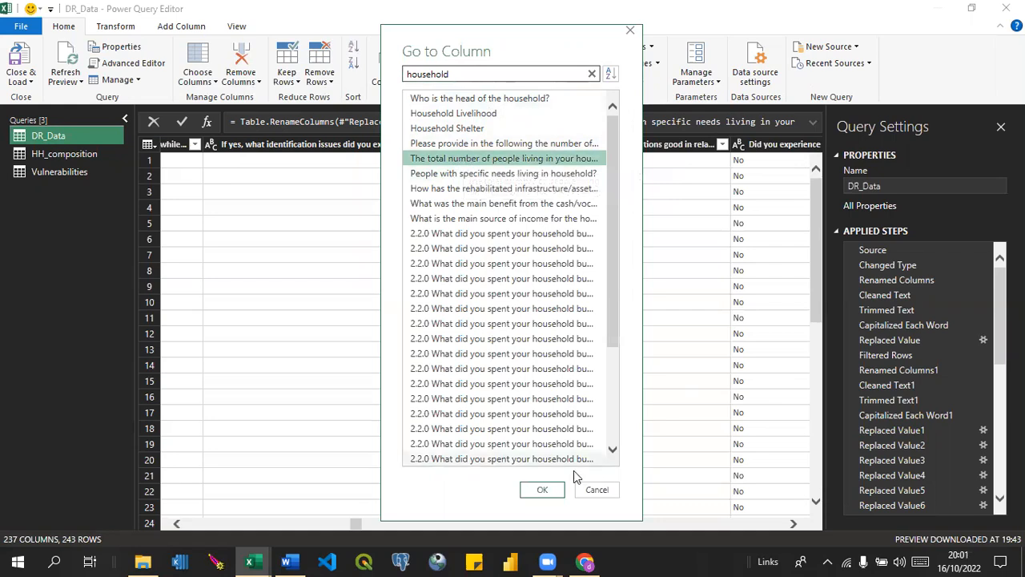
{"action": "left_click", "coordinate": [540, 490]}
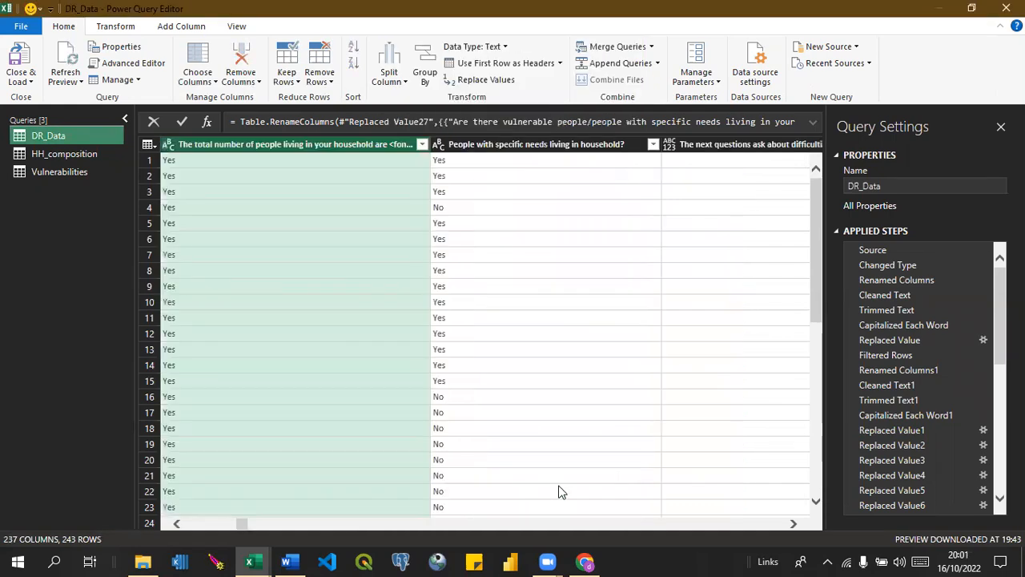
Examine the difficulty columns and the Male/Female below and above 18 years columns around the household total in DR_Data.
{"action": "left_click", "coordinate": [794, 524]}
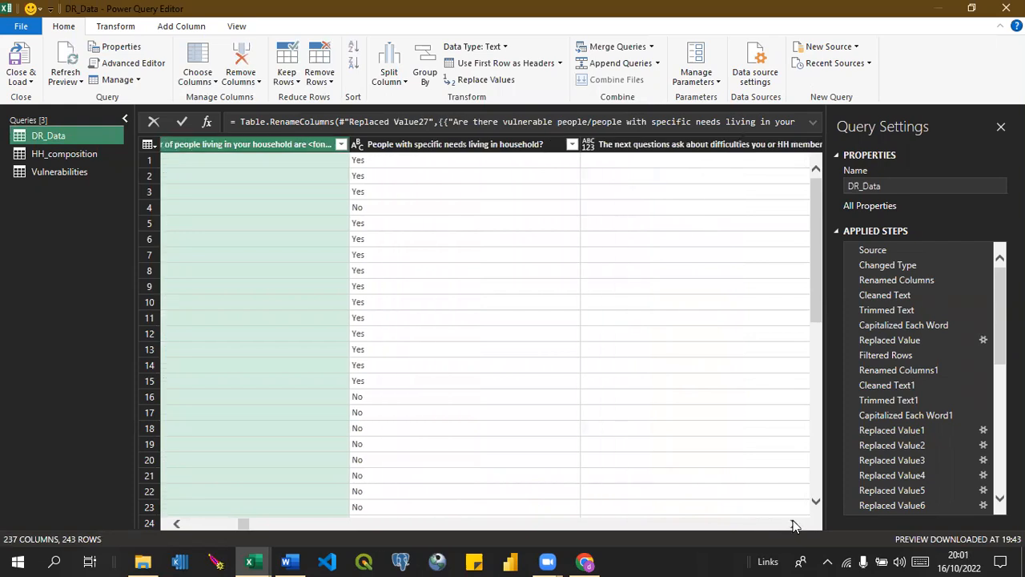
{"action": "left_click", "coordinate": [794, 525]}
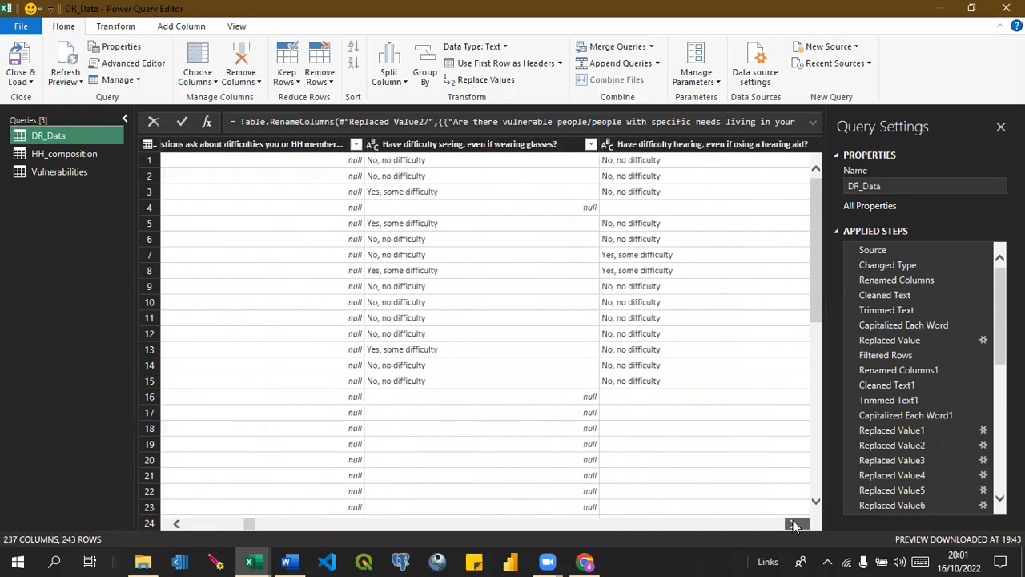
{"action": "left_click", "coordinate": [793, 524]}
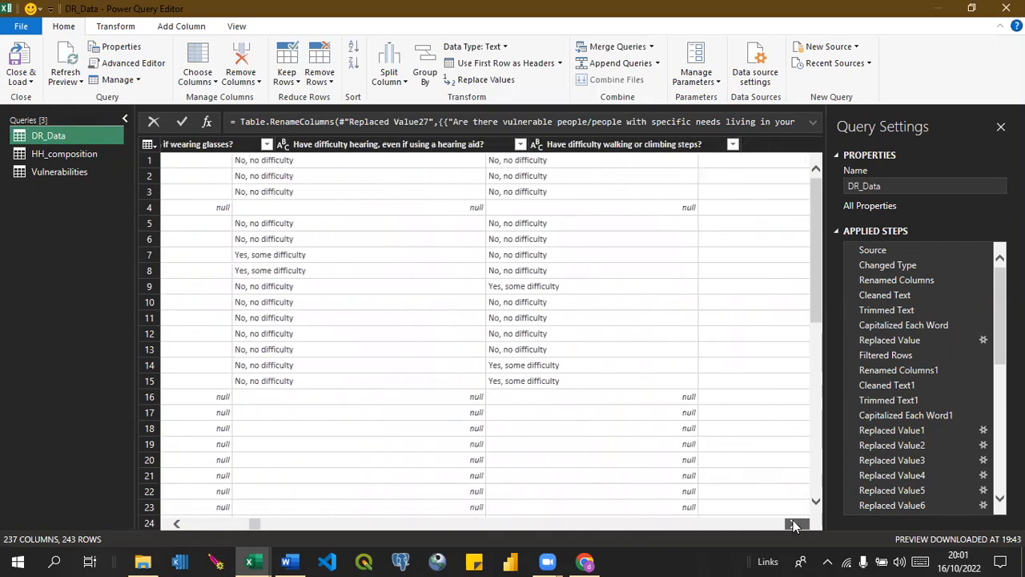
{"action": "left_click", "coordinate": [793, 525]}
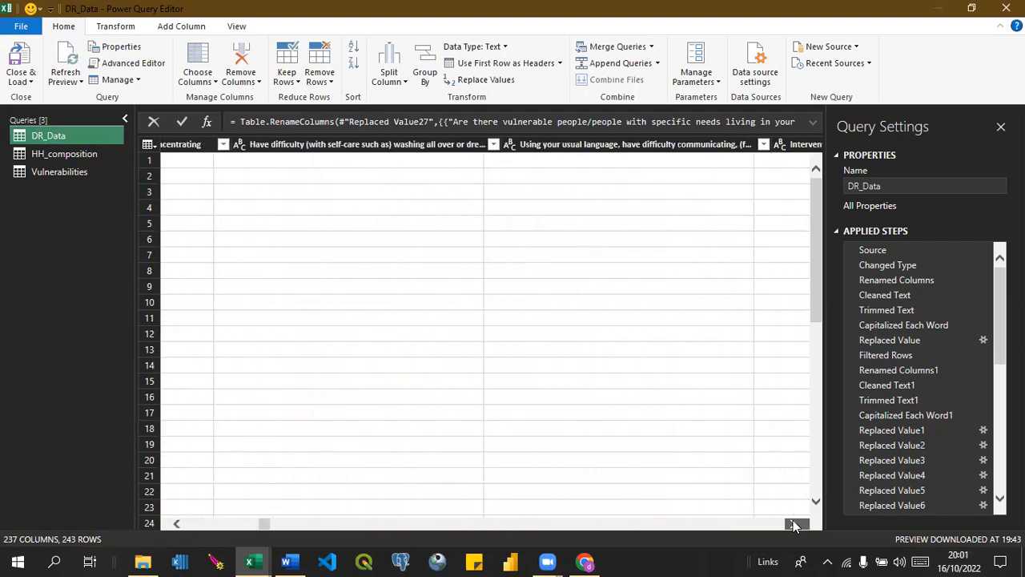
{"action": "left_click", "coordinate": [177, 524]}
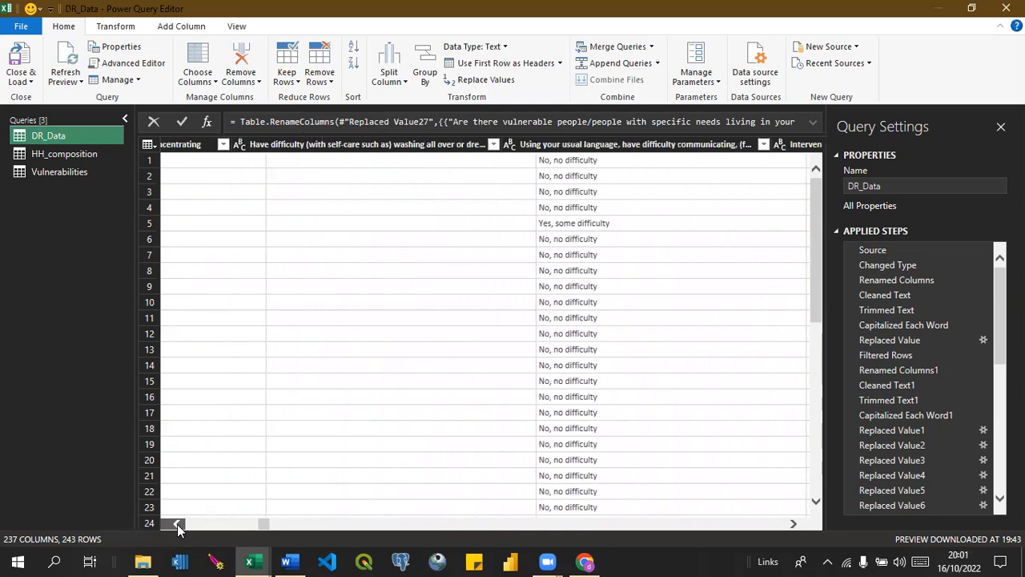
{"action": "left_click", "coordinate": [177, 524]}
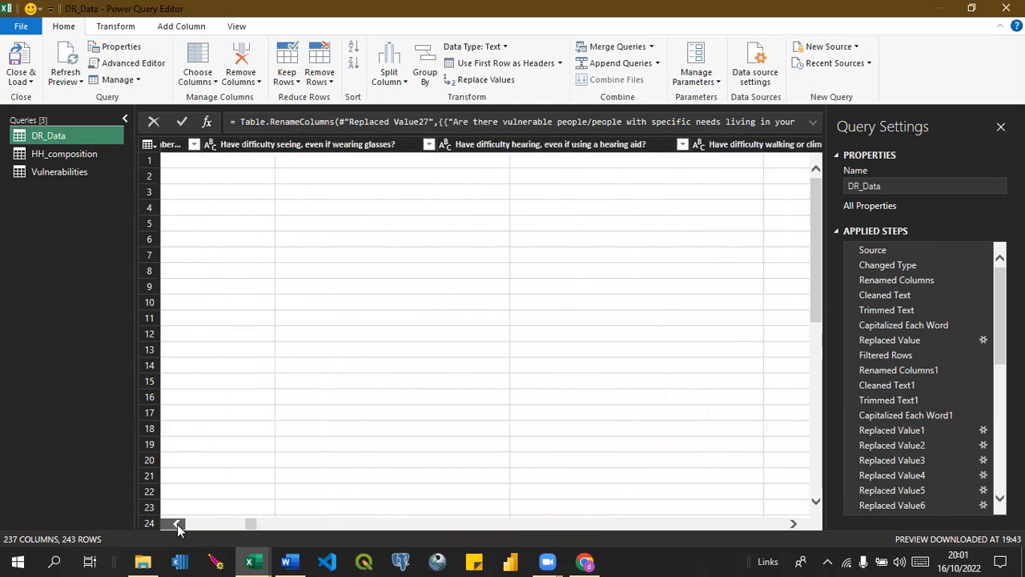
{"action": "left_click", "coordinate": [177, 524]}
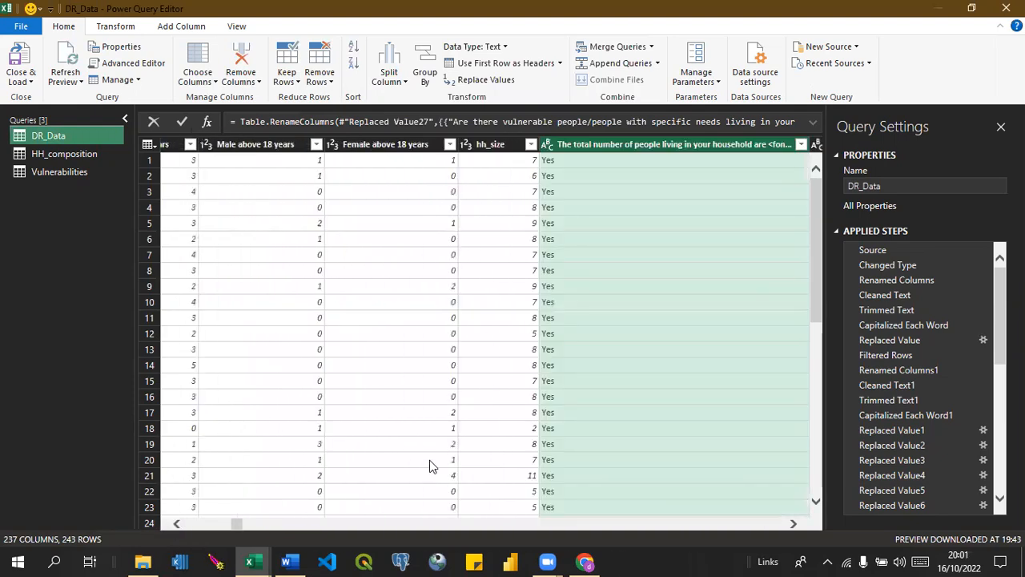
{"action": "left_click", "coordinate": [178, 523]}
{"action": "left_click", "coordinate": [178, 523]}
{"action": "left_click", "coordinate": [178, 524]}
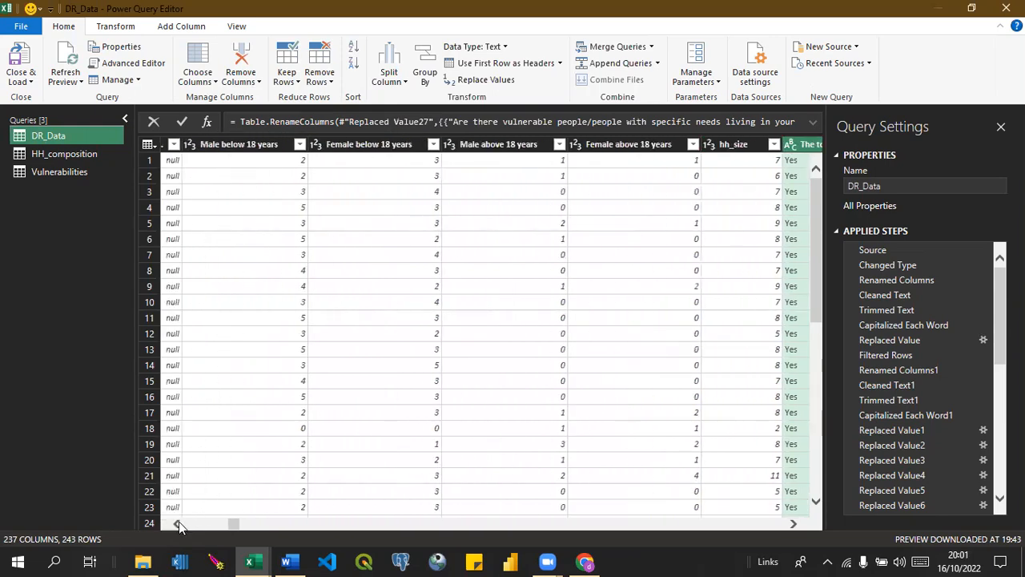
{"action": "left_click", "coordinate": [178, 523]}
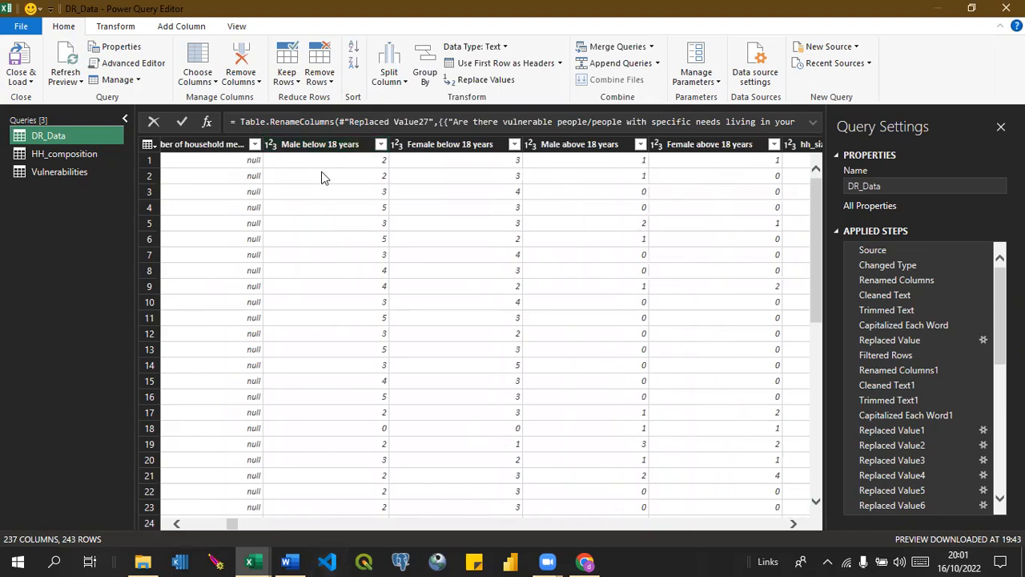
{"action": "left_click", "coordinate": [303, 150]}
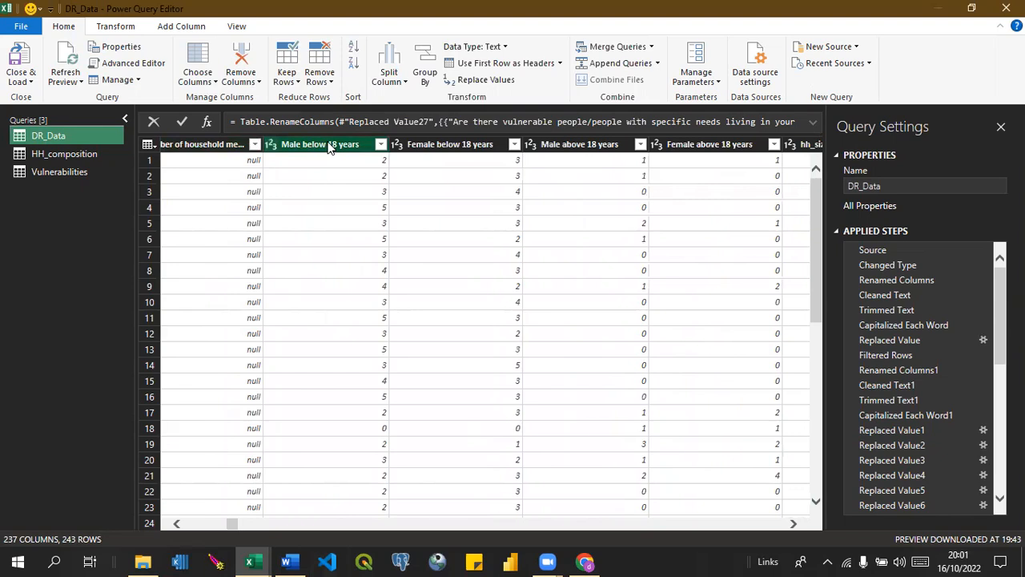
{"action": "left_click", "coordinate": [448, 149]}
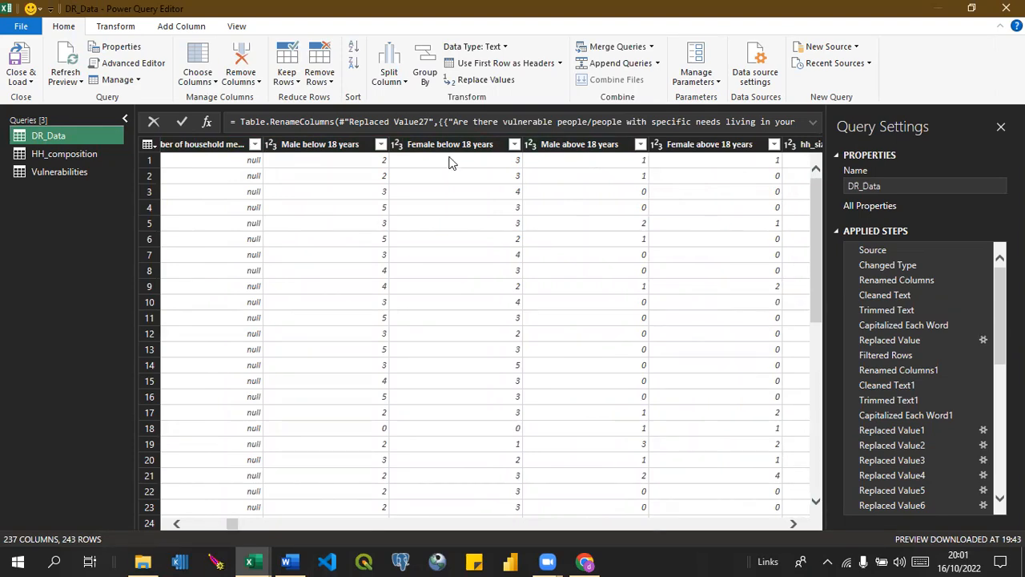
{"action": "left_click", "coordinate": [355, 148]}
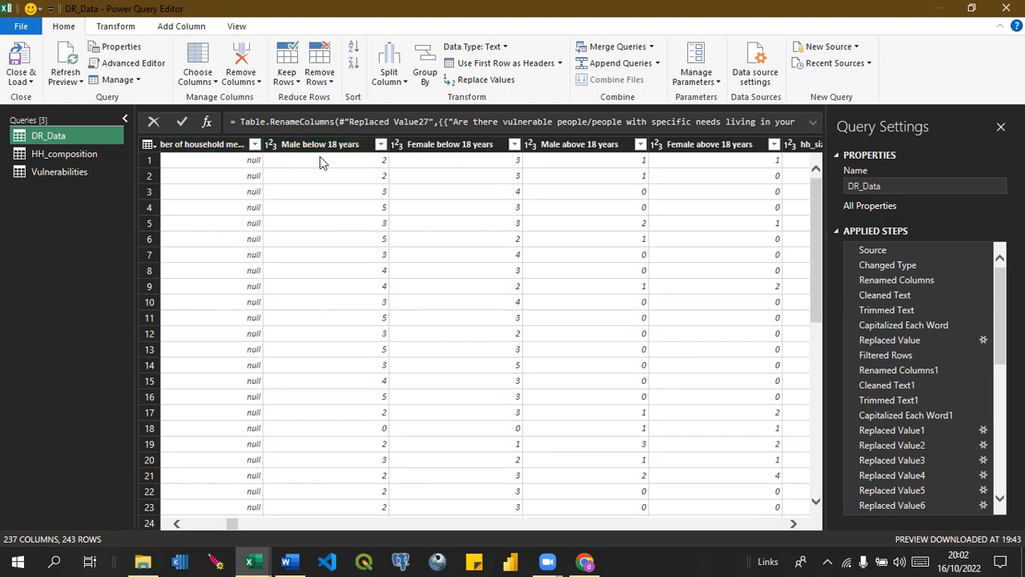
Duplicate the DR_Data query and start choosing the columns to keep in the copy.
{"action": "right_click", "coordinate": [52, 131]}
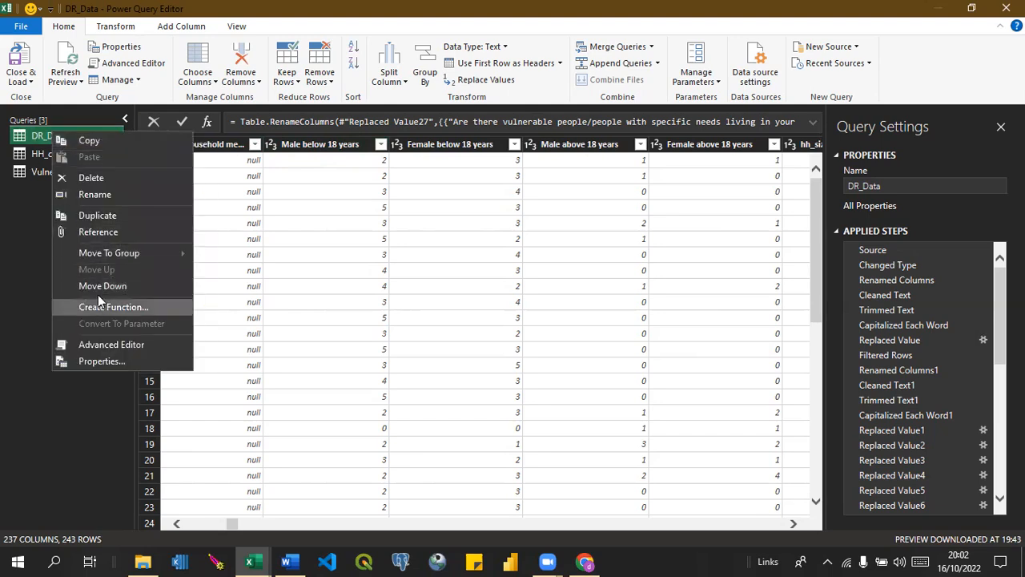
{"action": "left_click", "coordinate": [101, 216]}
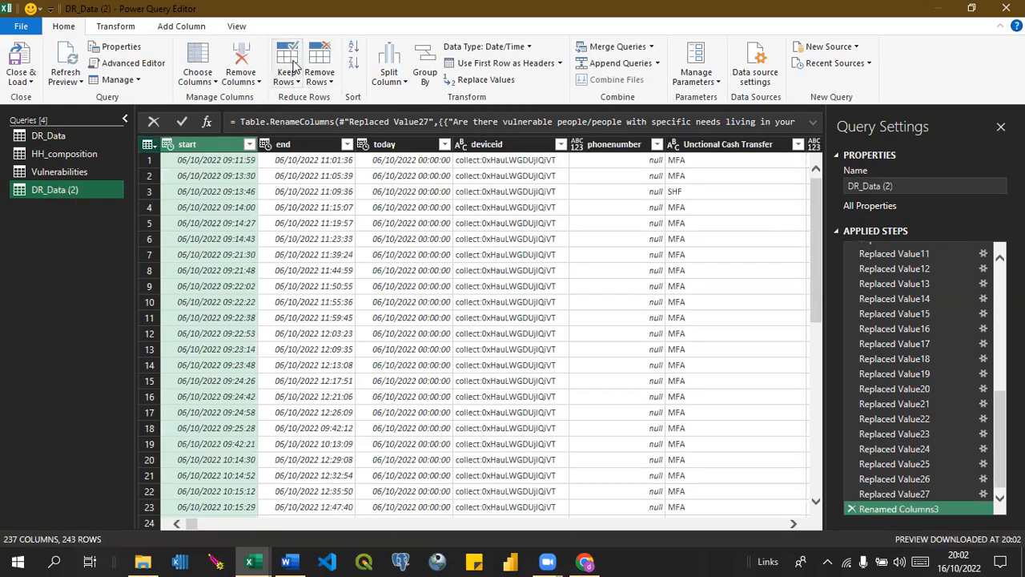
{"action": "left_click", "coordinate": [215, 82]}
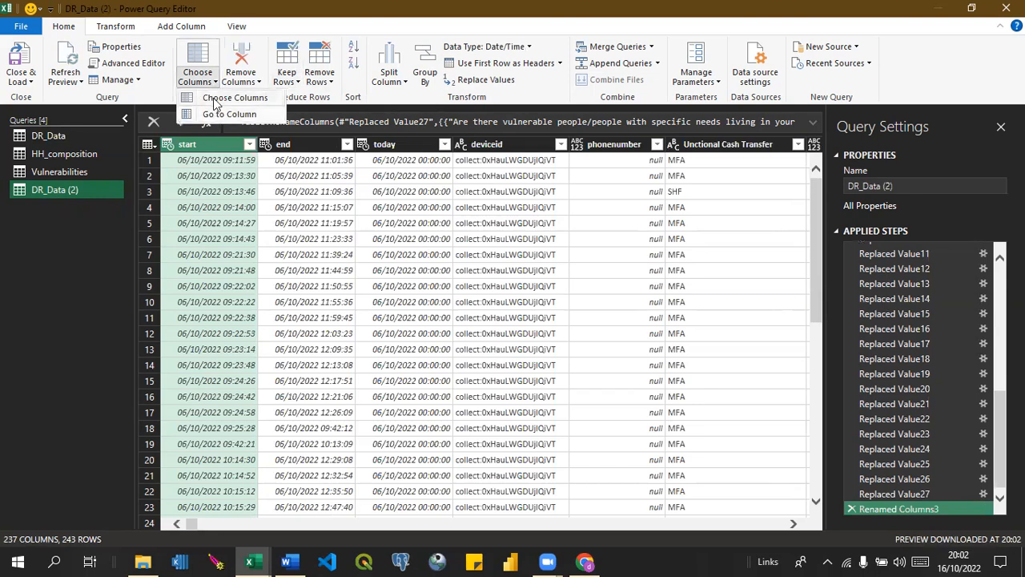
{"action": "left_click", "coordinate": [214, 100]}
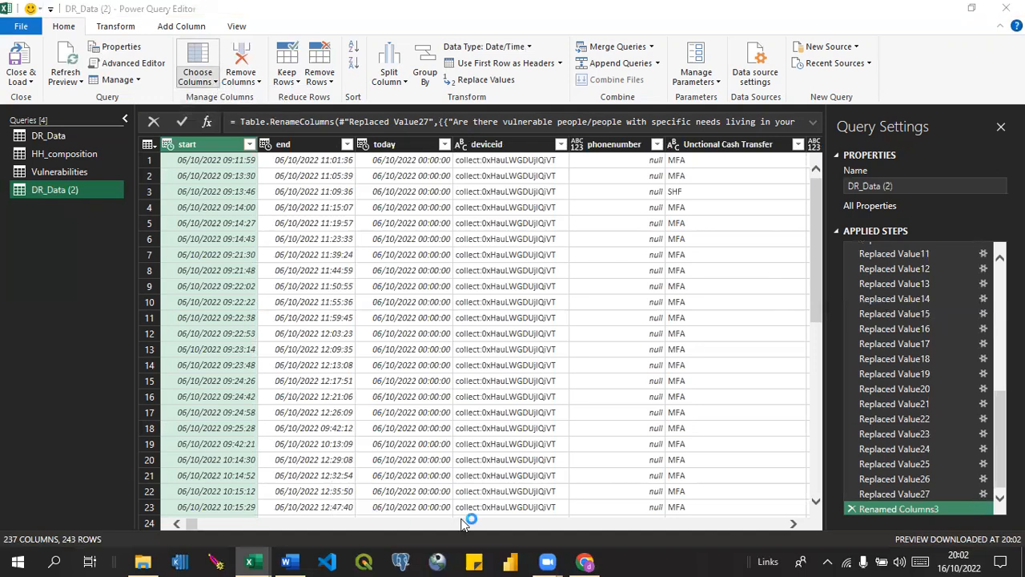
Close the Chrome window showing the Analysis folder in Google Drive.
{"action": "mouse_move", "coordinate": [585, 561]}
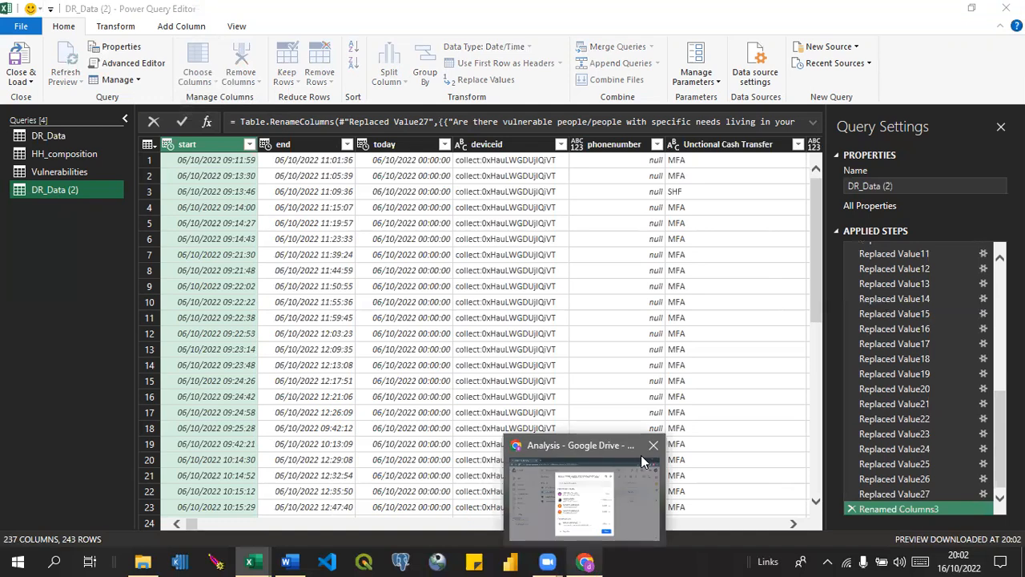
{"action": "left_click", "coordinate": [653, 447]}
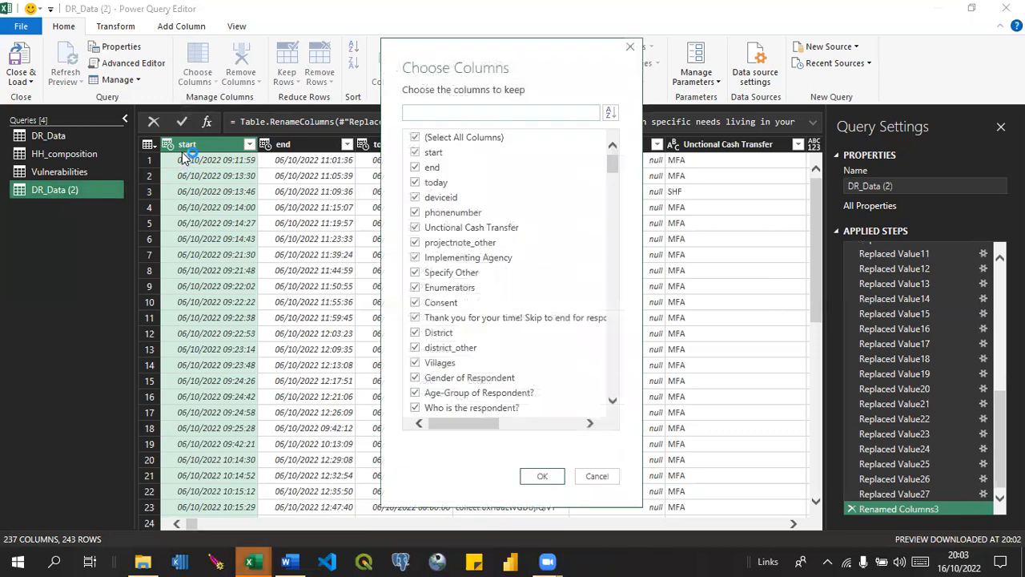
Keep only the Male below 18, Female below 18, Male above 18, Female above 18 years and _index columns in the duplicated query.
{"action": "left_click", "coordinate": [416, 138]}
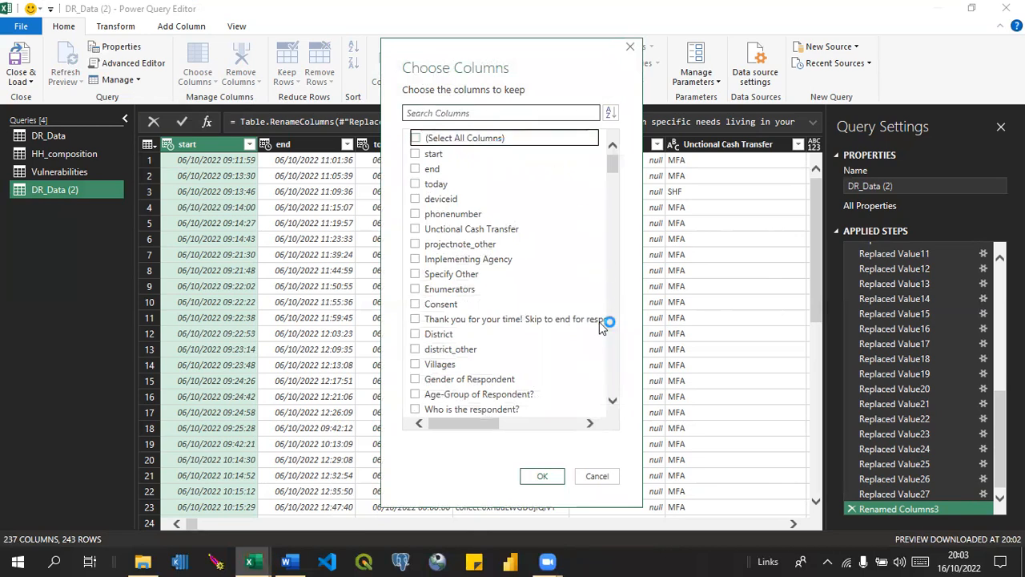
{"action": "left_click", "coordinate": [613, 402]}
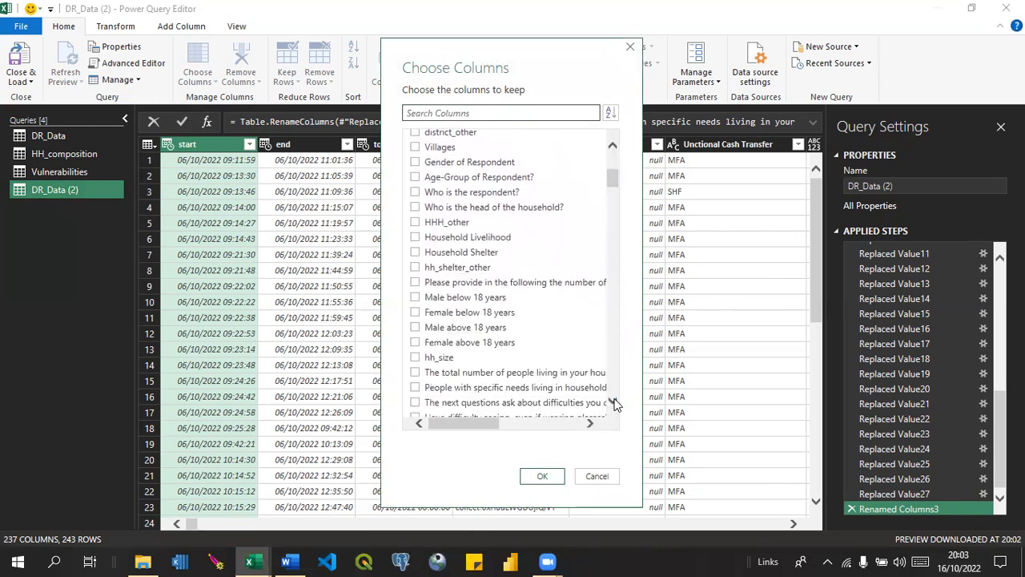
{"action": "left_click", "coordinate": [614, 401]}
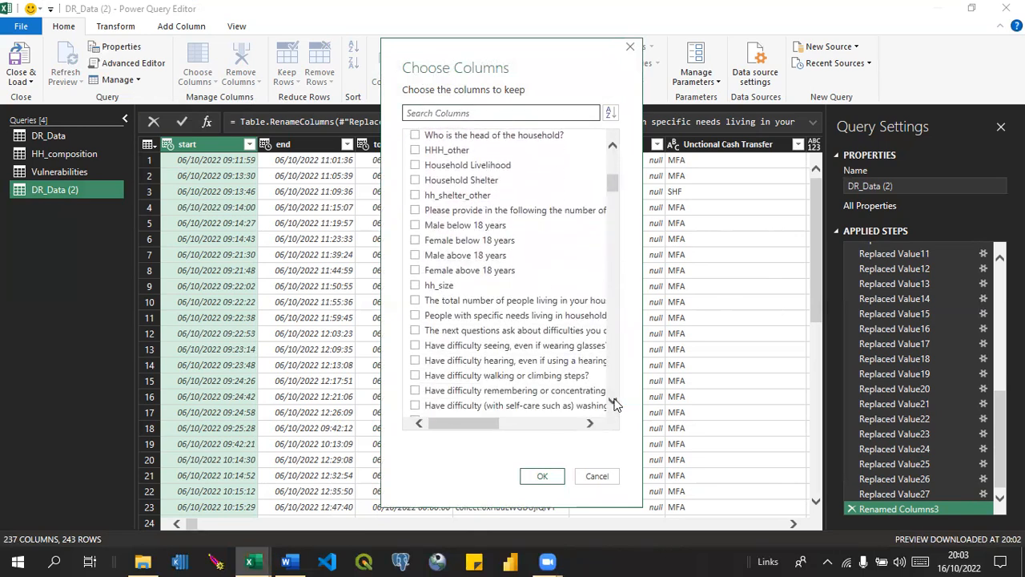
{"action": "left_click", "coordinate": [416, 227]}
{"action": "left_click", "coordinate": [416, 240]}
{"action": "left_click", "coordinate": [415, 257]}
{"action": "left_click", "coordinate": [416, 272]}
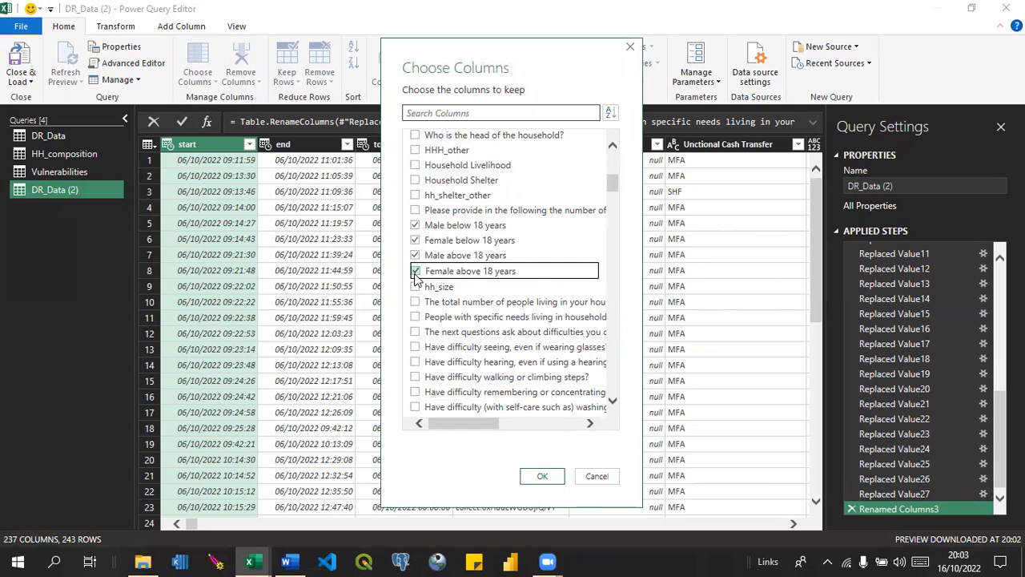
{"action": "left_click_drag", "start_coordinate": [612, 186], "coordinate": [614, 348]}
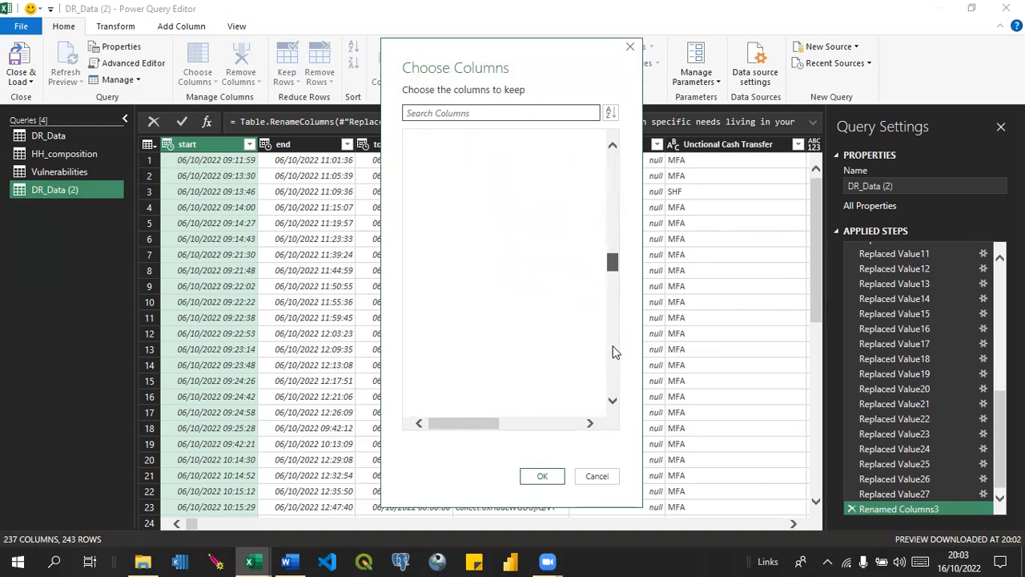
{"action": "left_click", "coordinate": [614, 407]}
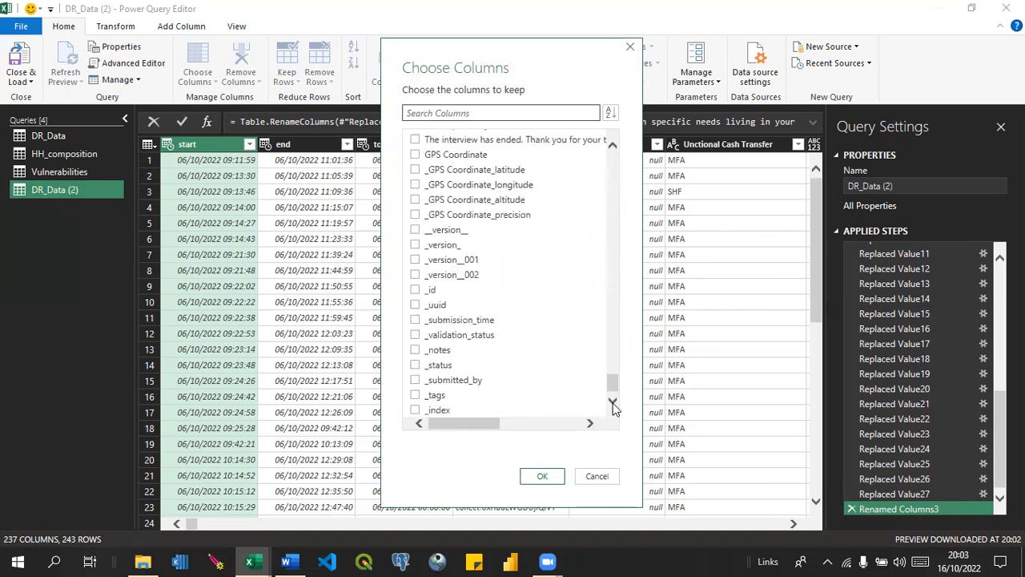
{"action": "left_click", "coordinate": [416, 410]}
{"action": "left_click", "coordinate": [542, 477]}
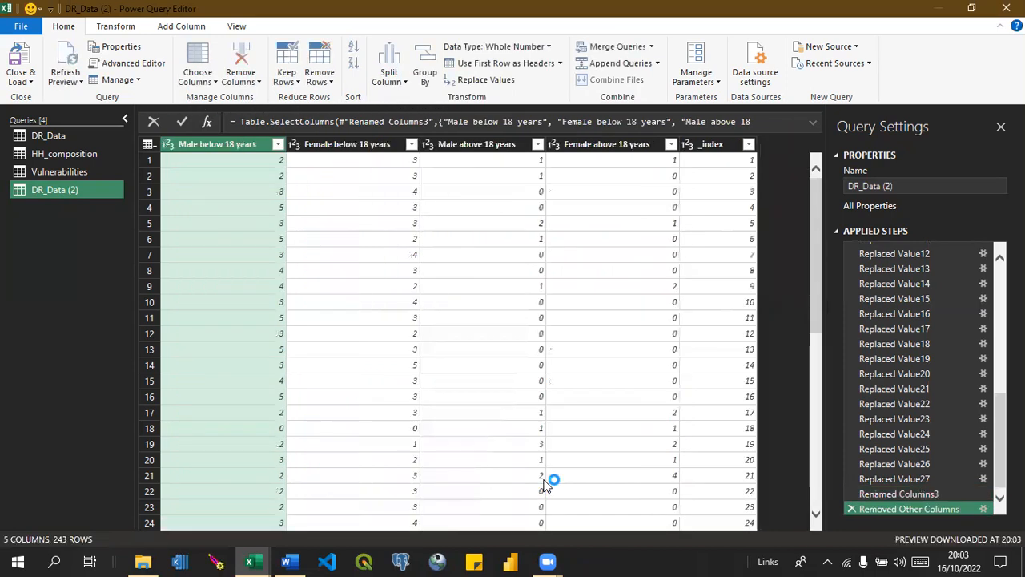
Rename the duplicated query as AgeCategory.
{"action": "left_click", "coordinate": [920, 188]}
{"action": "type", "text": "Age"}
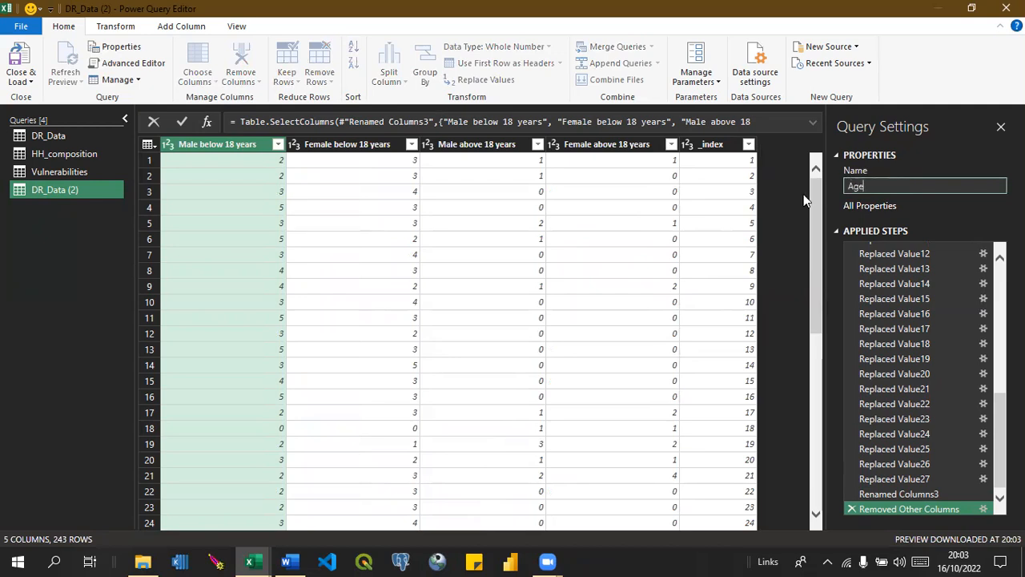
{"action": "type", "text": "Category"}
{"action": "key", "text": "Return"}
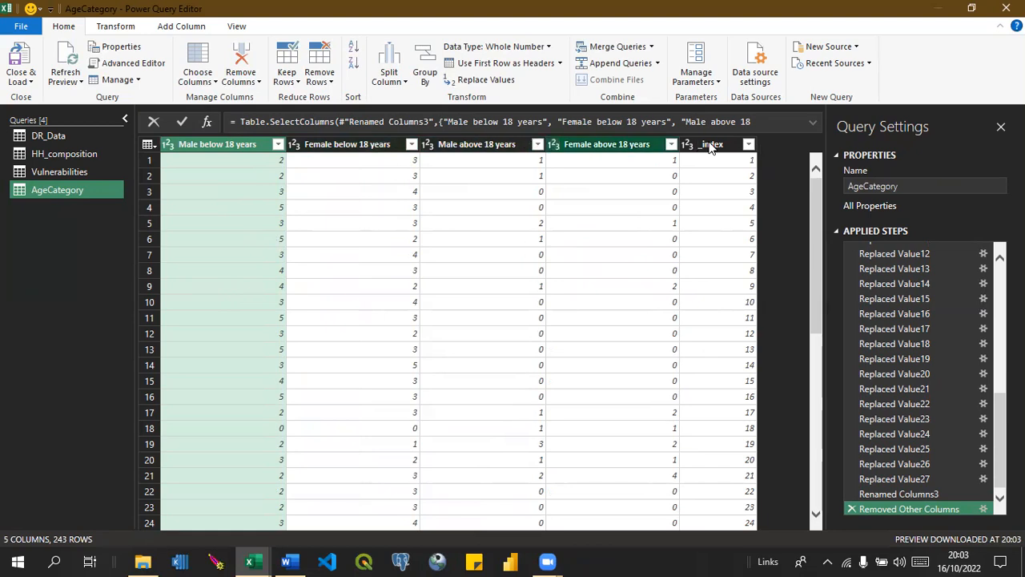
Unpivot the four male and female age columns in the AgeCategory query, keeping _index as the identifier.
{"action": "left_click", "coordinate": [626, 152], "text": "shift"}
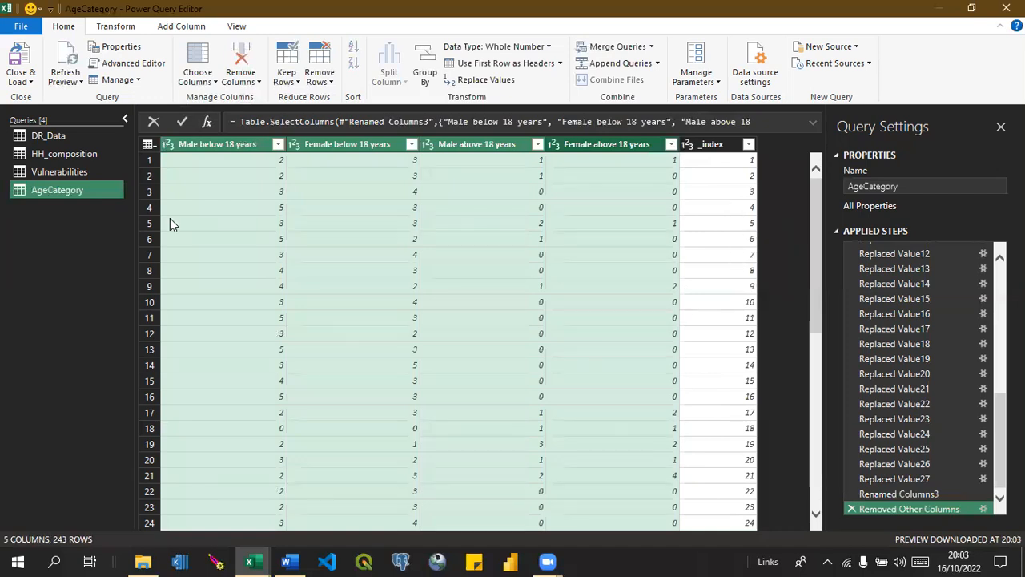
{"action": "right_click", "coordinate": [362, 149]}
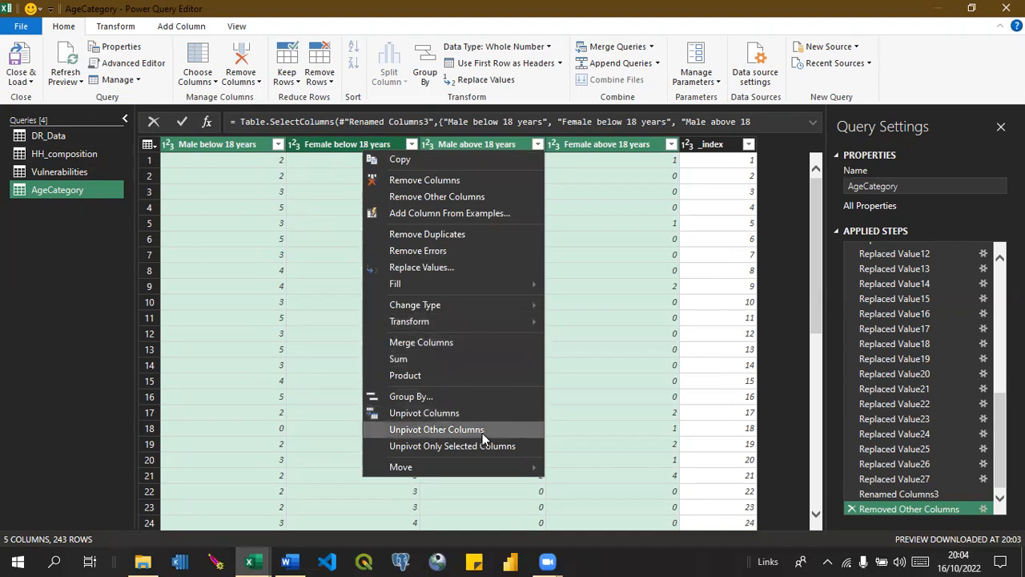
{"action": "left_click", "coordinate": [424, 412]}
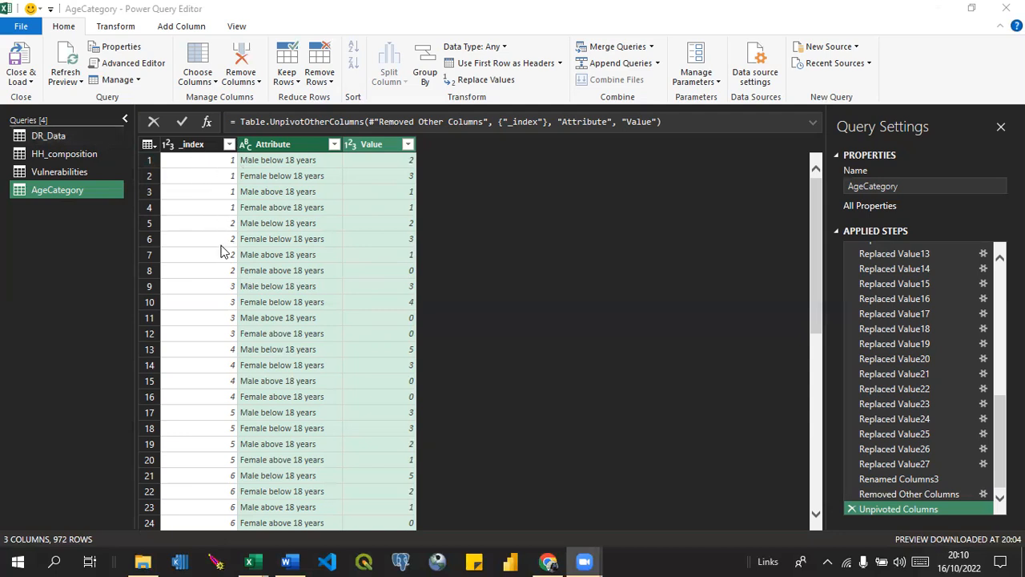
Check the DR_Data query, then load AgeCategory as a connection only and add it to the Data Model.
{"action": "left_click", "coordinate": [56, 135]}
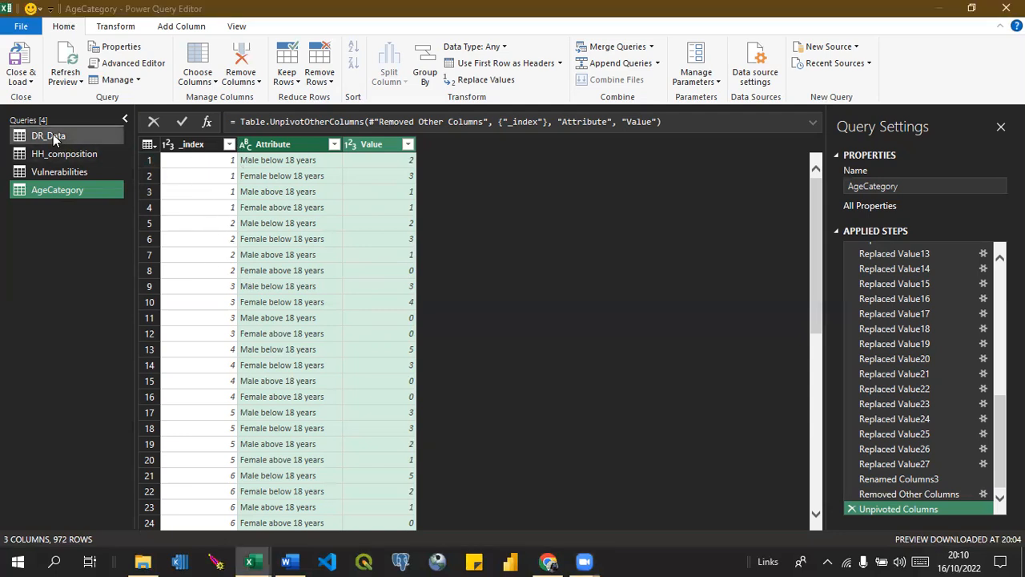
{"action": "left_click", "coordinate": [62, 138]}
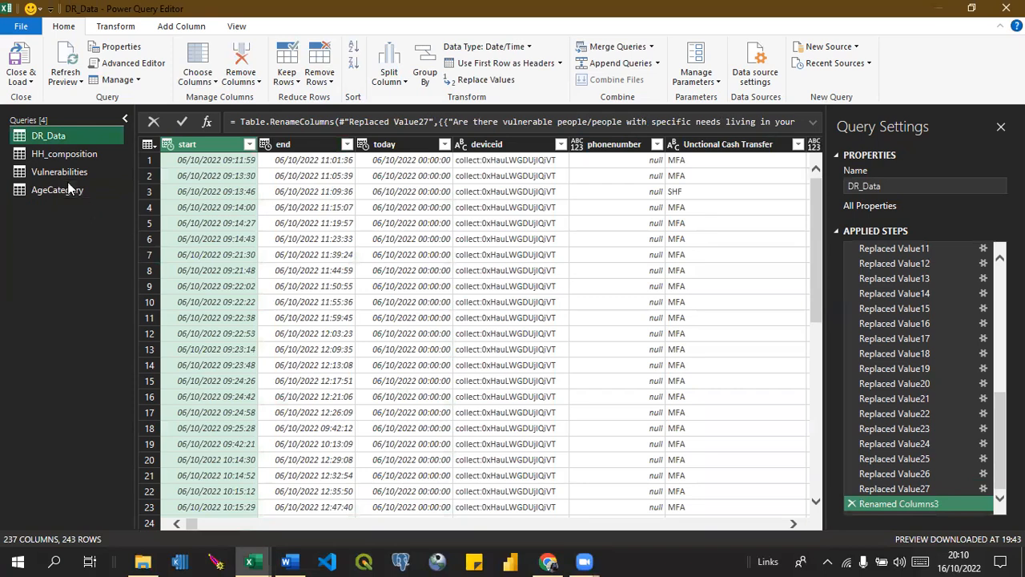
{"action": "left_click", "coordinate": [69, 189]}
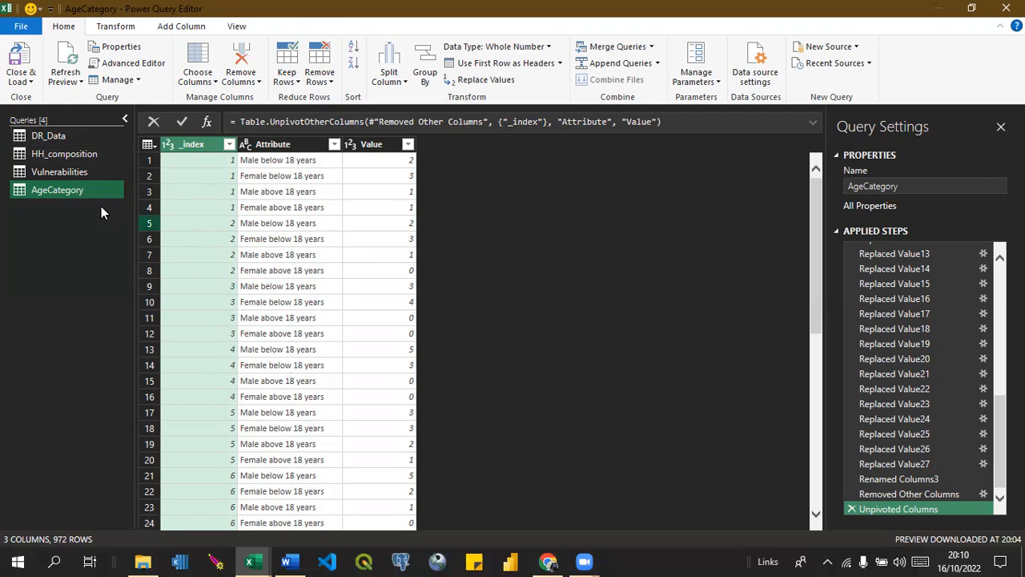
{"action": "left_click", "coordinate": [32, 83]}
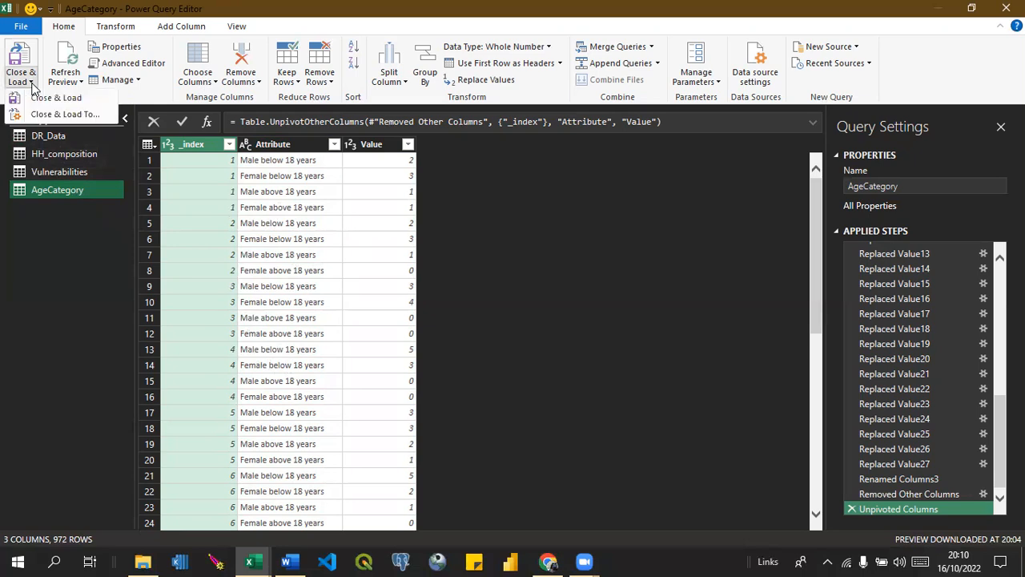
{"action": "left_click", "coordinate": [76, 116]}
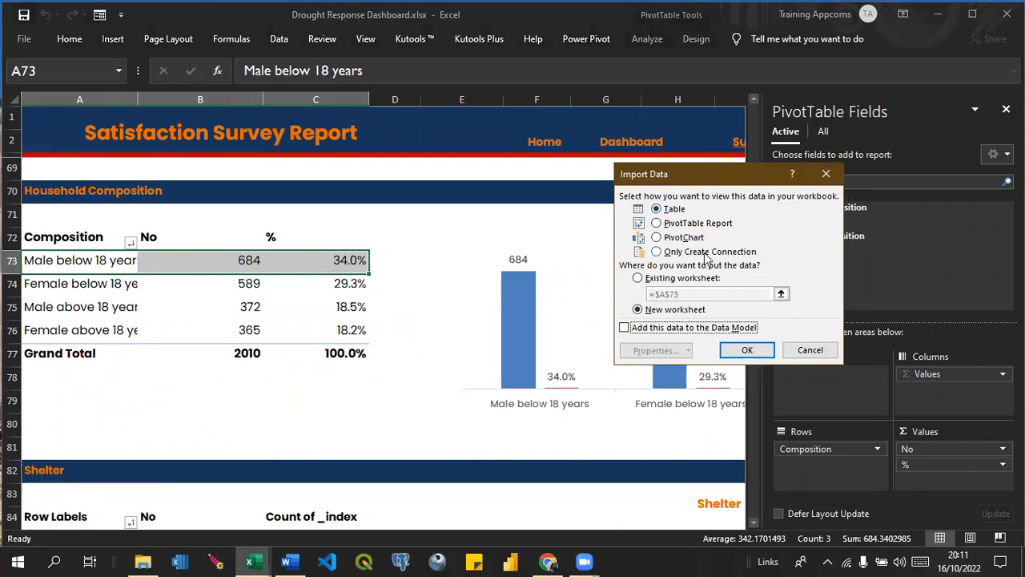
{"action": "left_click", "coordinate": [656, 252]}
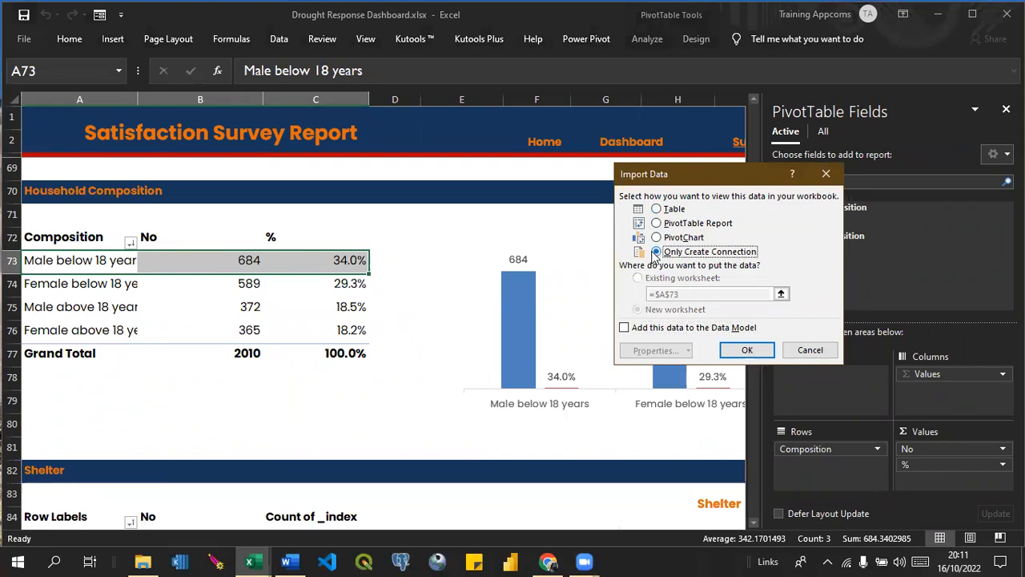
{"action": "left_click", "coordinate": [625, 329]}
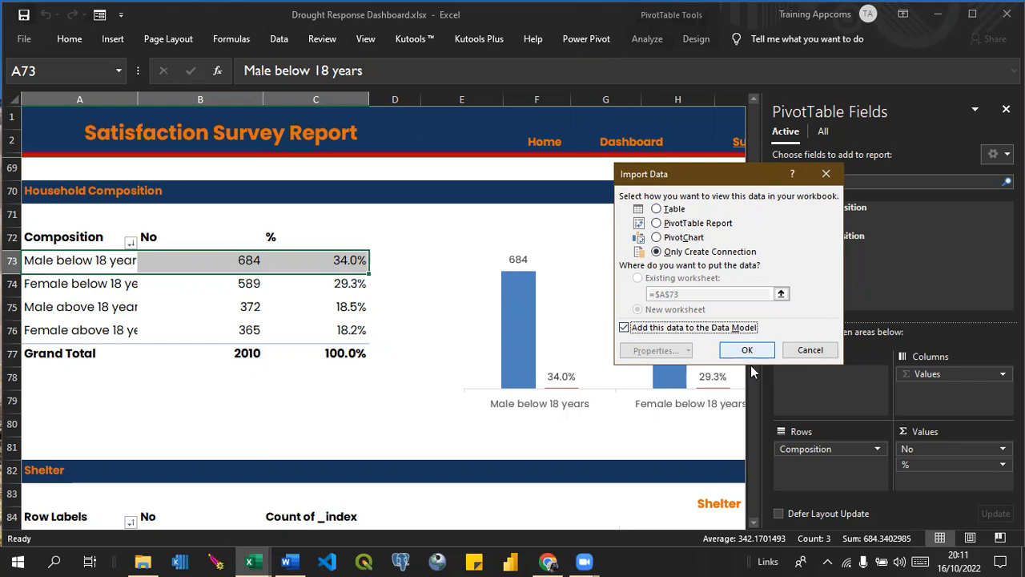
{"action": "left_click", "coordinate": [745, 352]}
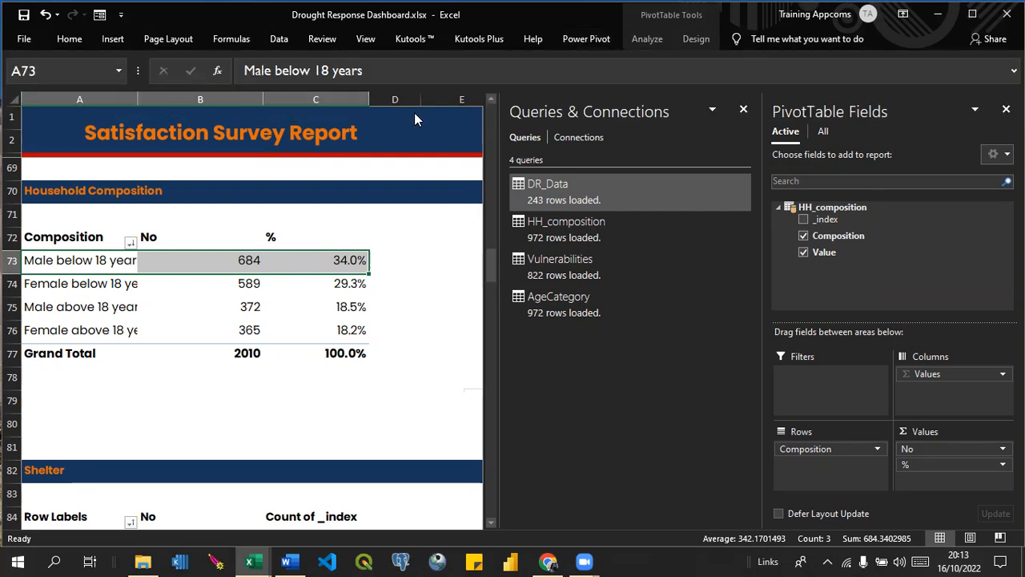
Close the Queries & Connections and PivotTable Fields panes and open the dashboard workbook's Power Pivot data model.
{"action": "left_click", "coordinate": [743, 112]}
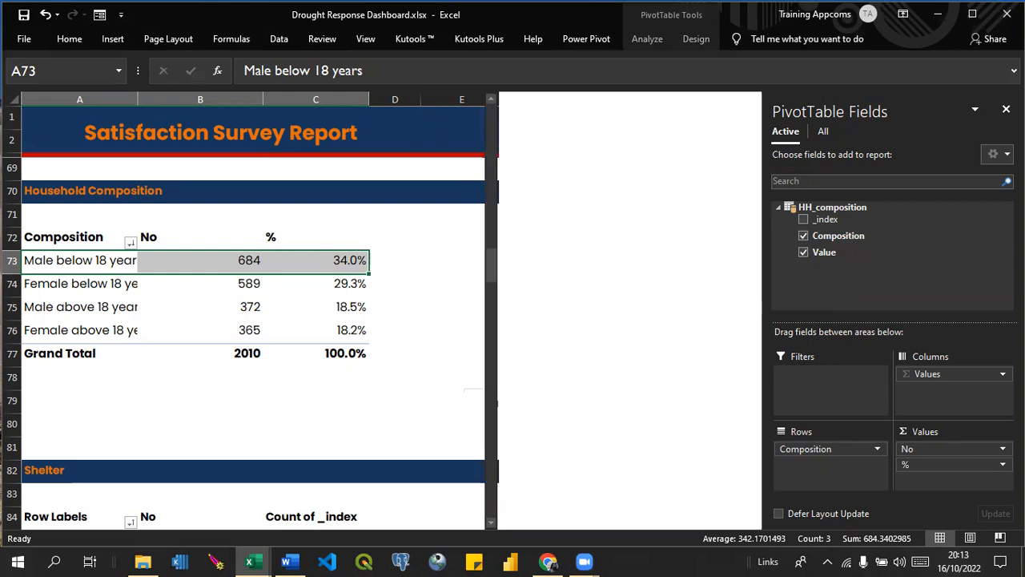
{"action": "left_click", "coordinate": [1006, 110]}
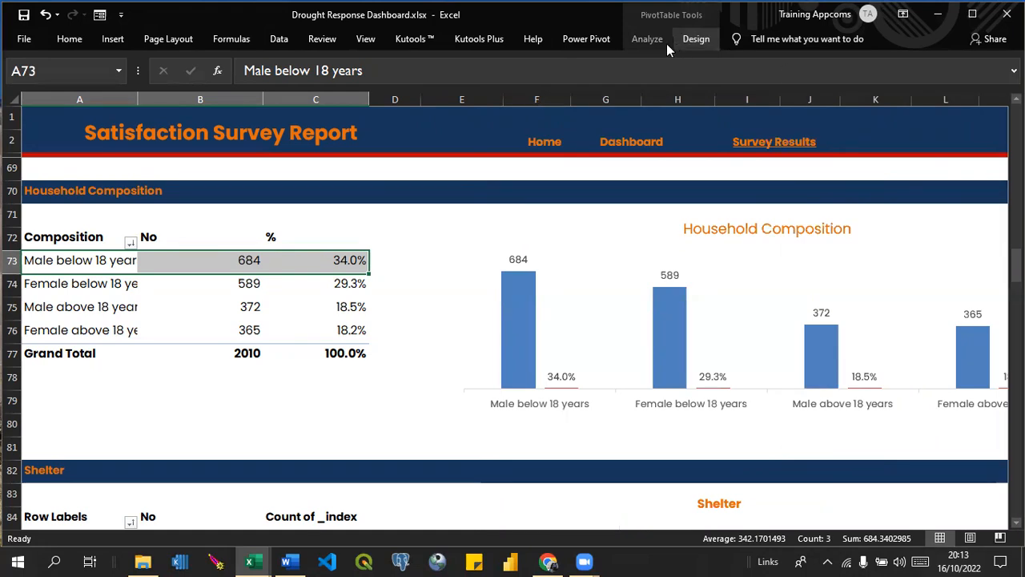
{"action": "left_click", "coordinate": [590, 39]}
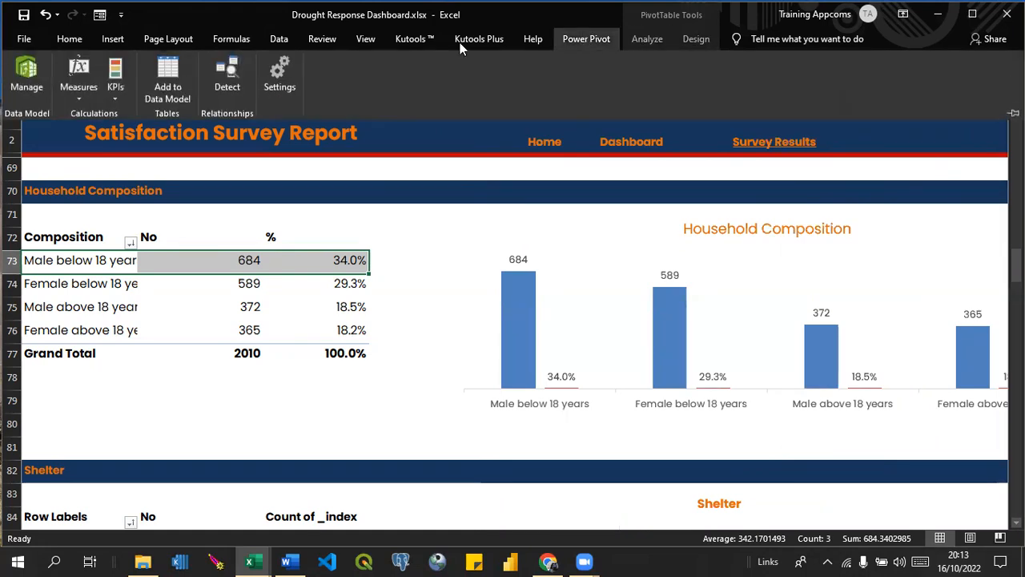
{"action": "left_click", "coordinate": [27, 72]}
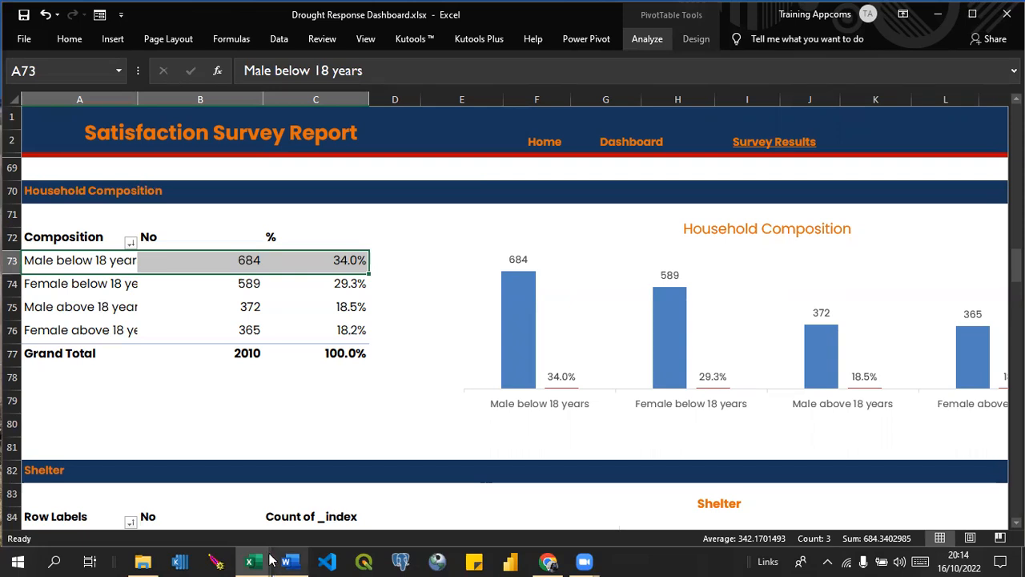
{"action": "mouse_move", "coordinate": [258, 560]}
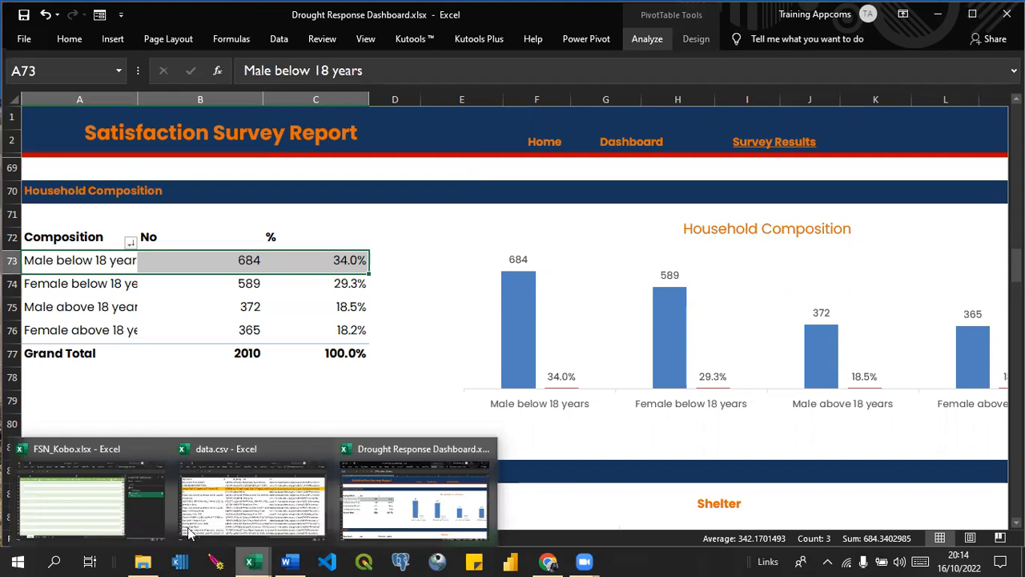
{"action": "left_click", "coordinate": [127, 506]}
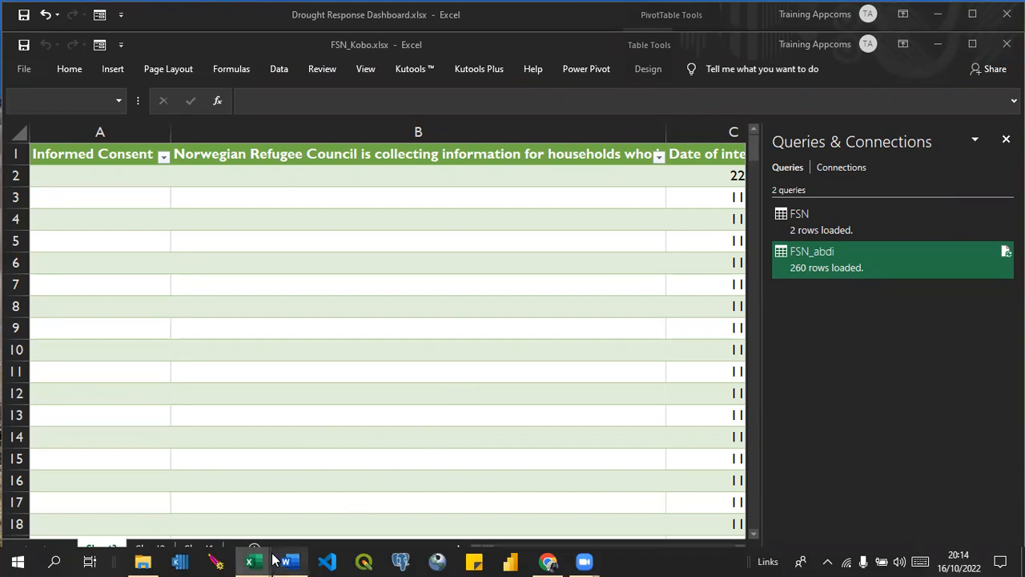
{"action": "mouse_move", "coordinate": [256, 560]}
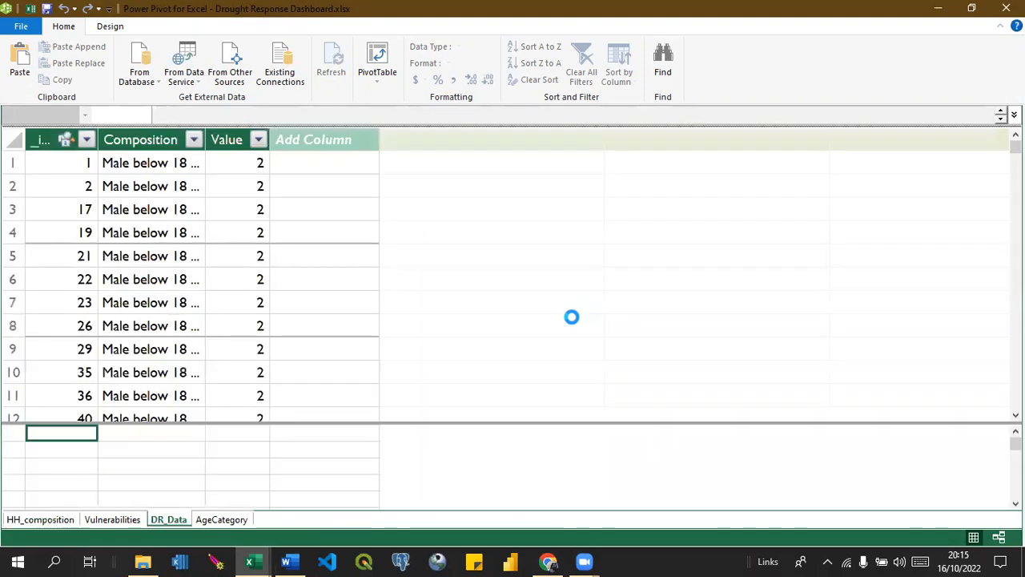
Examine the records of the DR_Data, AgeCategory, HH_composition and Vulnerabilities tables in the data model.
{"action": "left_click", "coordinate": [168, 519]}
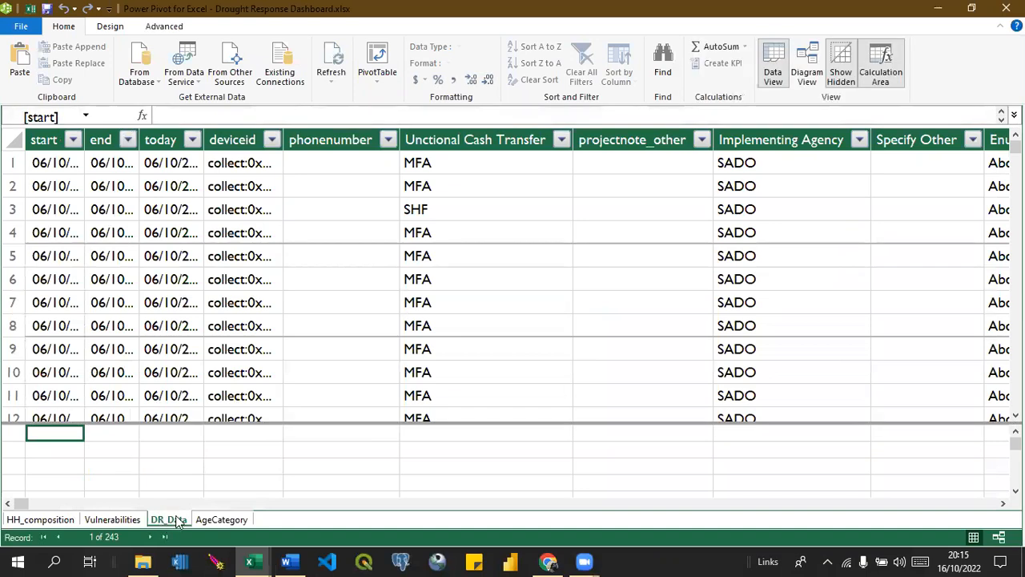
{"action": "left_click", "coordinate": [221, 519]}
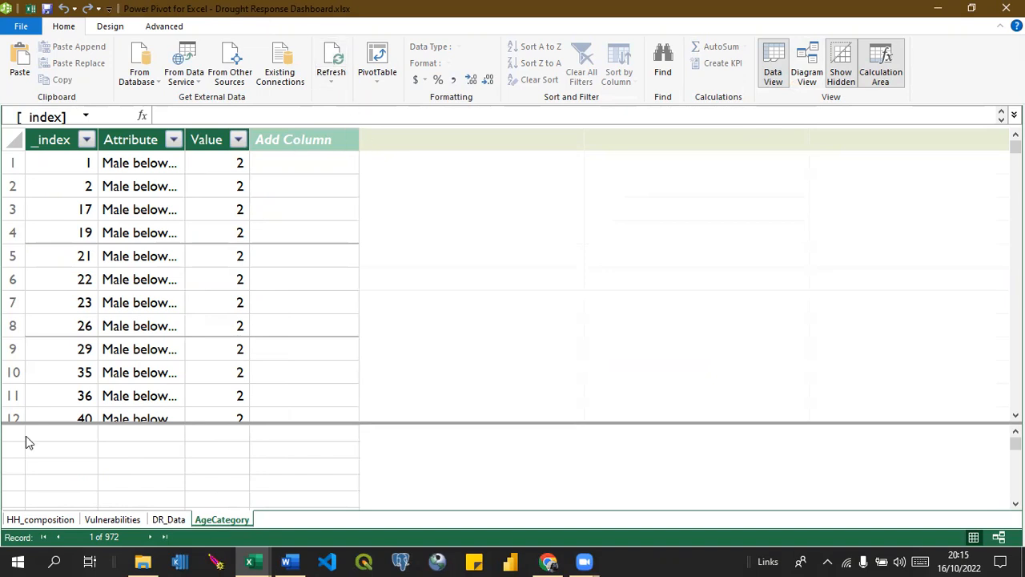
{"action": "left_click", "coordinate": [43, 520]}
{"action": "left_click", "coordinate": [104, 520]}
{"action": "left_click", "coordinate": [156, 519]}
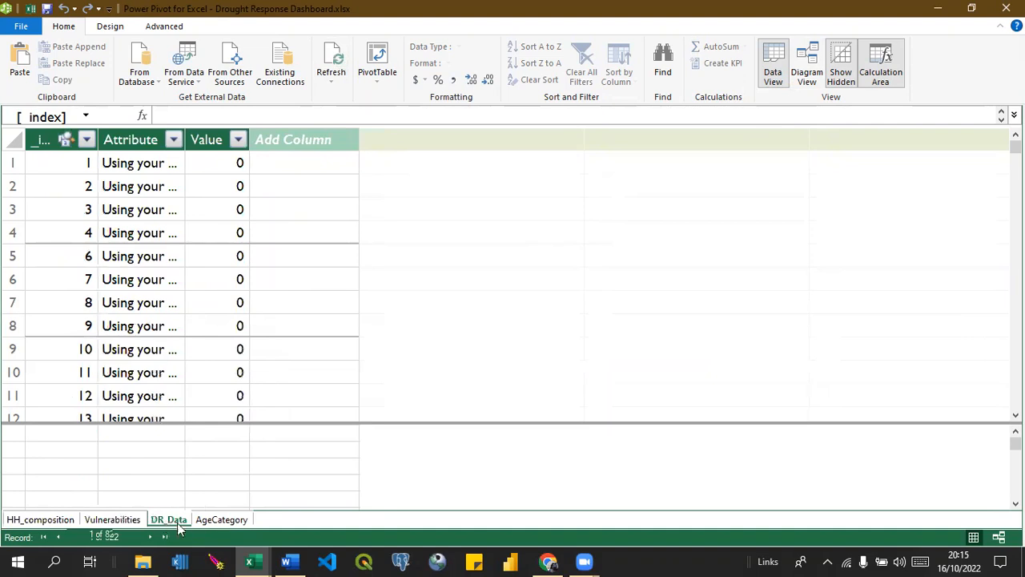
{"action": "left_click", "coordinate": [216, 520]}
{"action": "left_click", "coordinate": [169, 520]}
{"action": "left_click", "coordinate": [120, 520]}
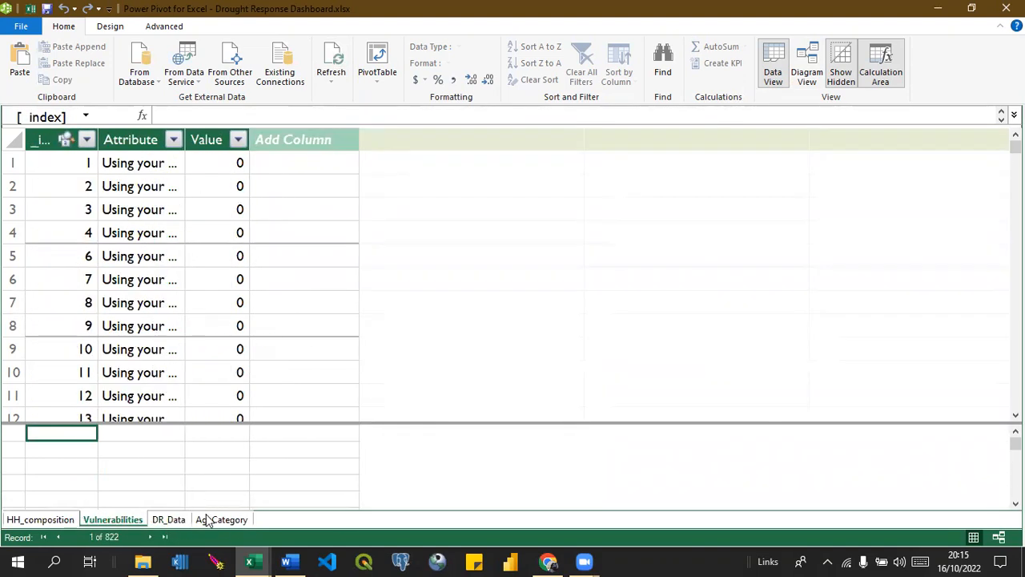
{"action": "left_click", "coordinate": [173, 525]}
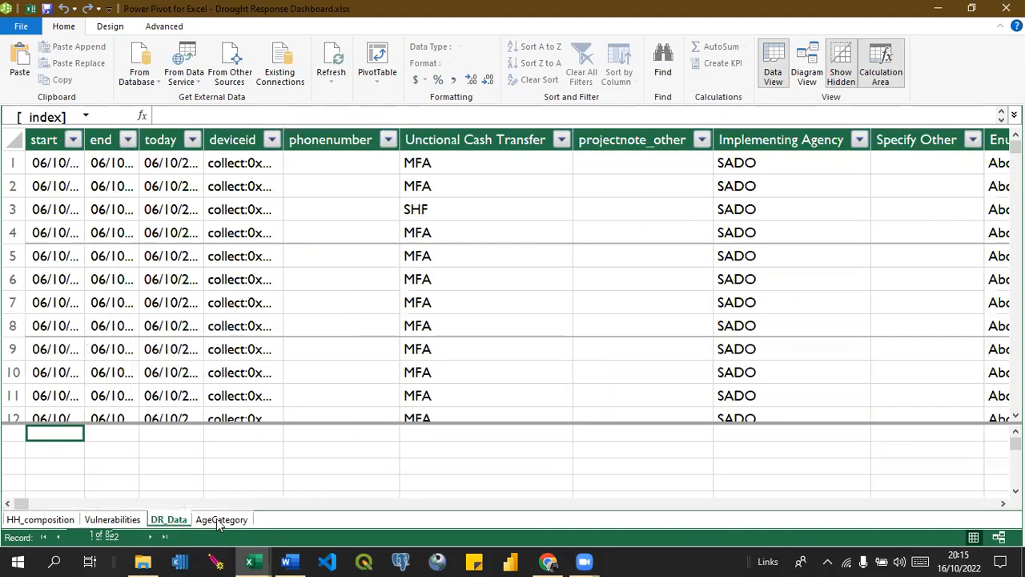
{"action": "left_click", "coordinate": [218, 520]}
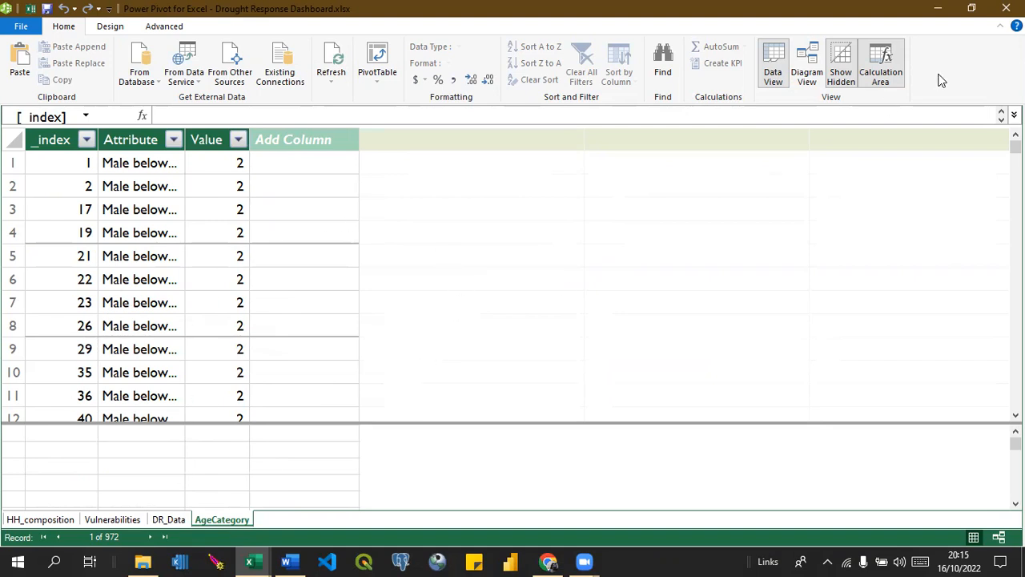
In the model diagram, place AgeCategory below HH_composition and relate DR_Data's _index to AgeCategory's _index.
{"action": "left_click", "coordinate": [808, 68]}
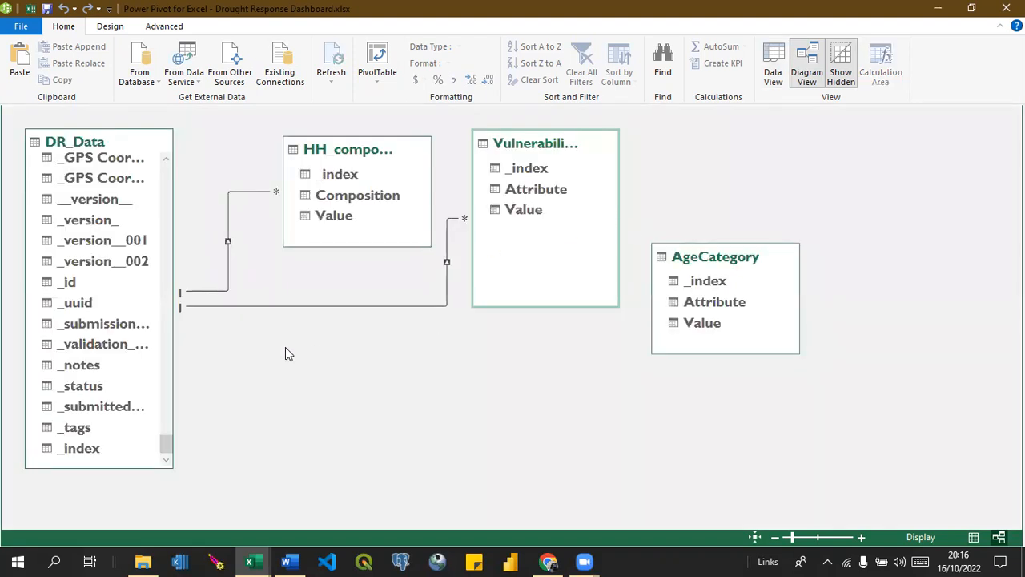
{"action": "left_click_drag", "start_coordinate": [737, 246], "coordinate": [658, 249]}
{"action": "left_click_drag", "start_coordinate": [365, 470], "coordinate": [368, 357]}
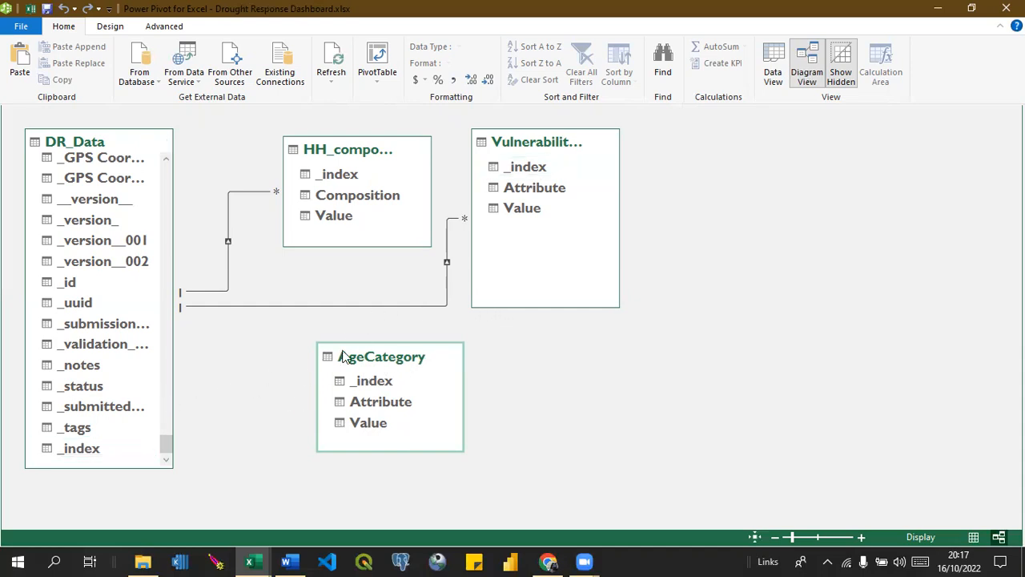
{"action": "left_click", "coordinate": [83, 448]}
{"action": "left_click_drag", "start_coordinate": [82, 449], "coordinate": [336, 385]}
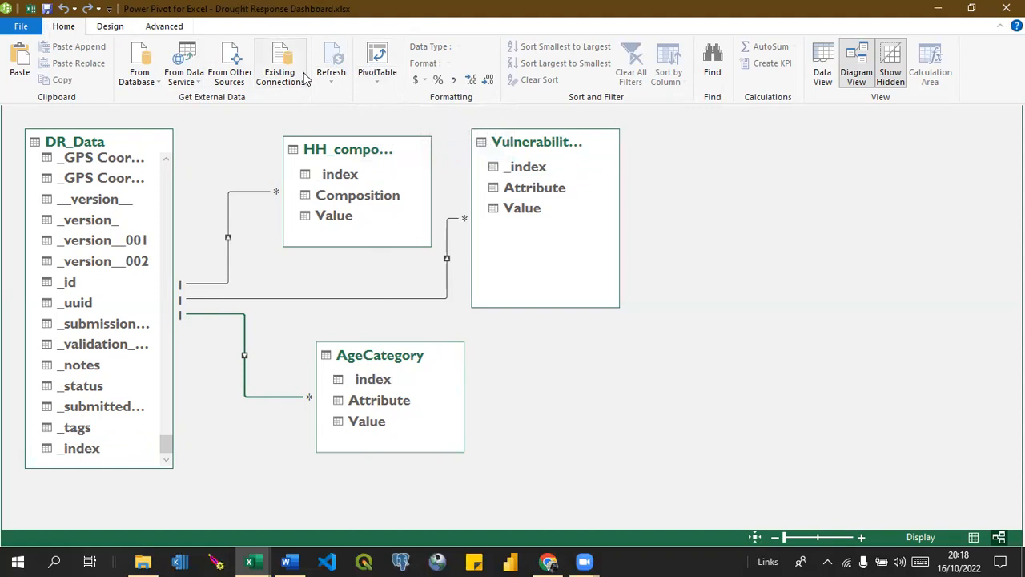
Create a PivotTable from the data model on the existing Report worksheet at cell A205.
{"action": "left_click", "coordinate": [369, 55]}
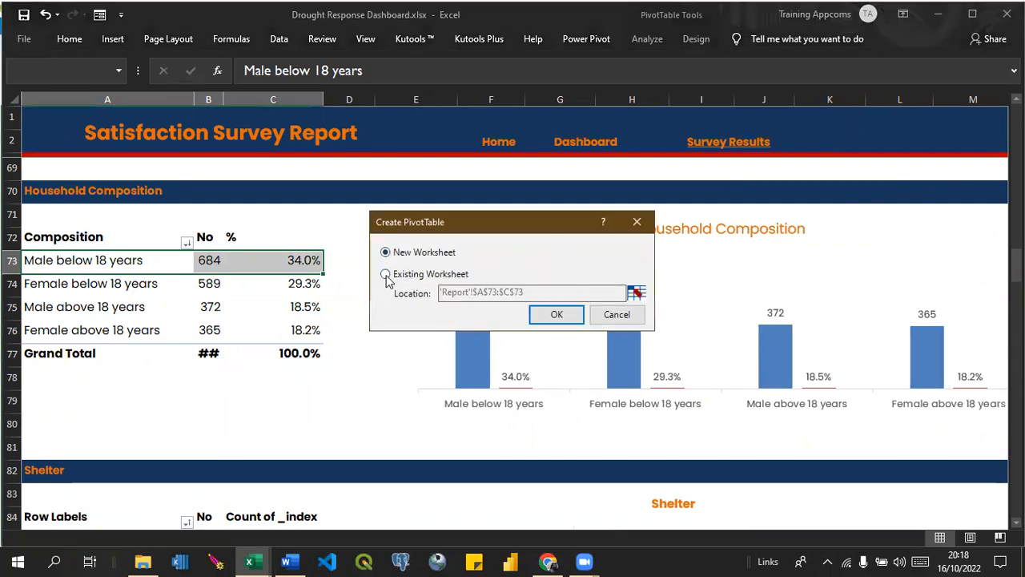
{"action": "left_click", "coordinate": [386, 274]}
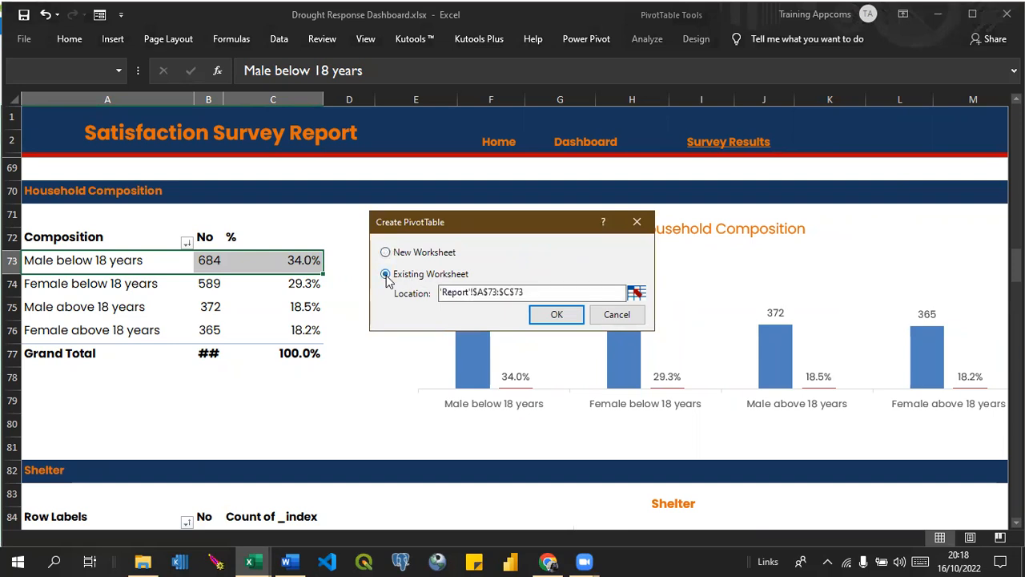
{"action": "left_click", "coordinate": [638, 294]}
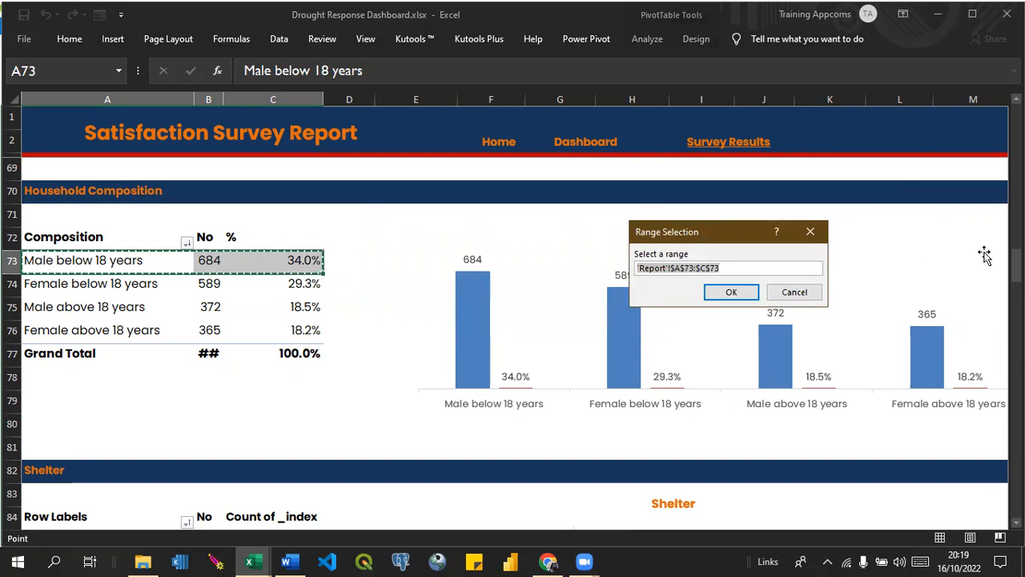
{"action": "left_click_drag", "start_coordinate": [1016, 263], "coordinate": [1015, 499]}
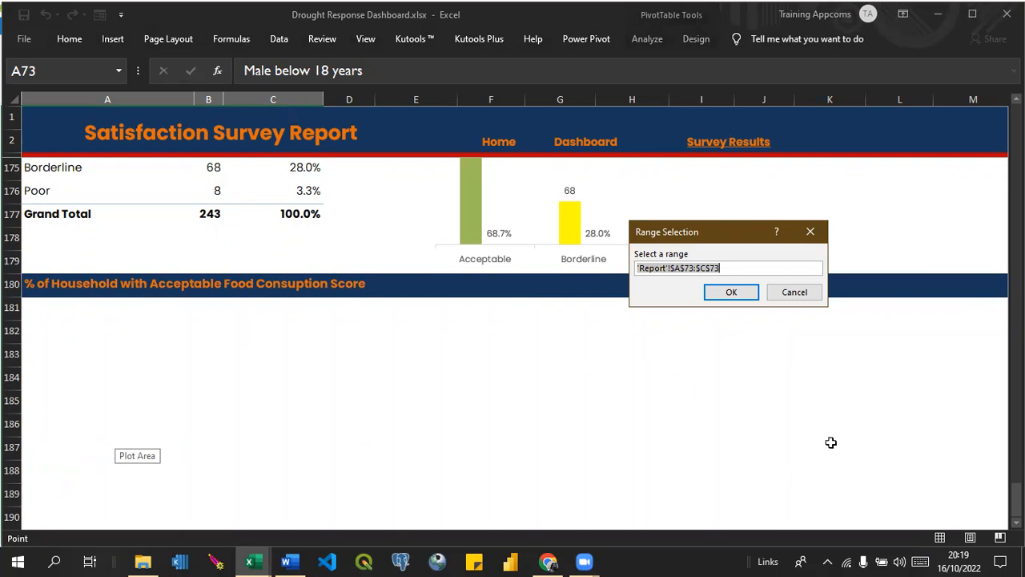
{"action": "left_click", "coordinate": [1016, 522]}
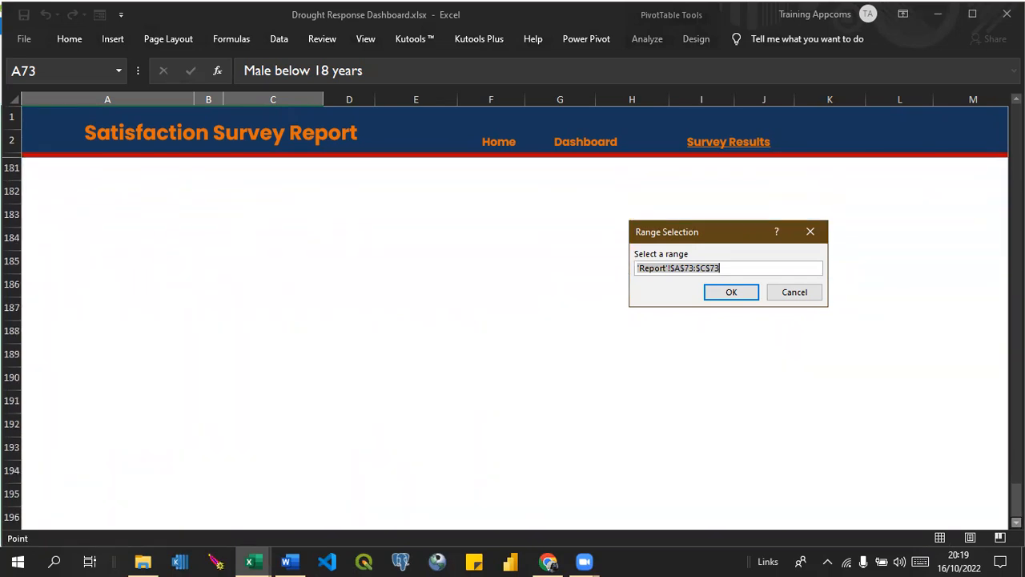
{"action": "left_click", "coordinate": [1016, 523]}
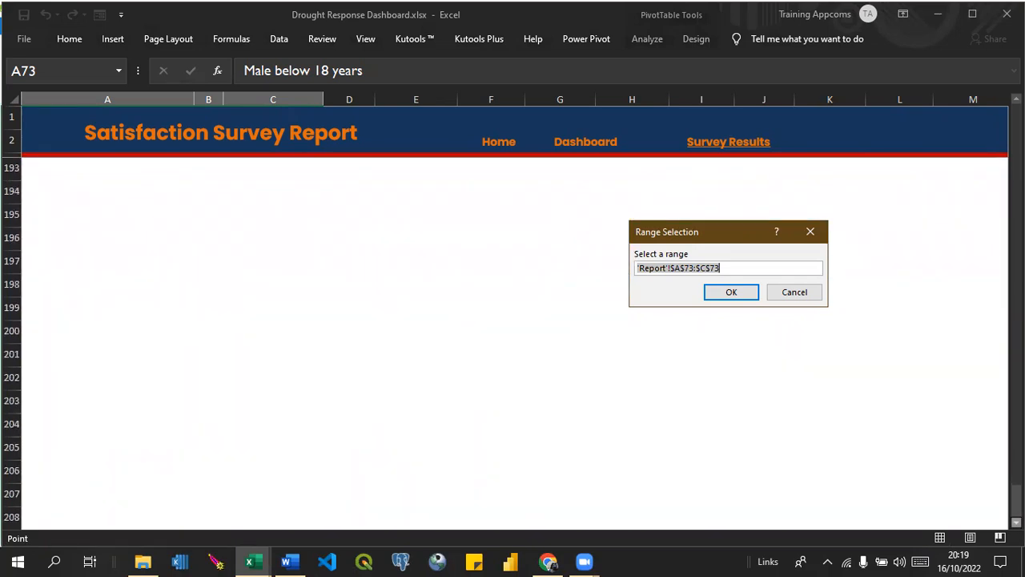
{"action": "left_click", "coordinate": [43, 419]}
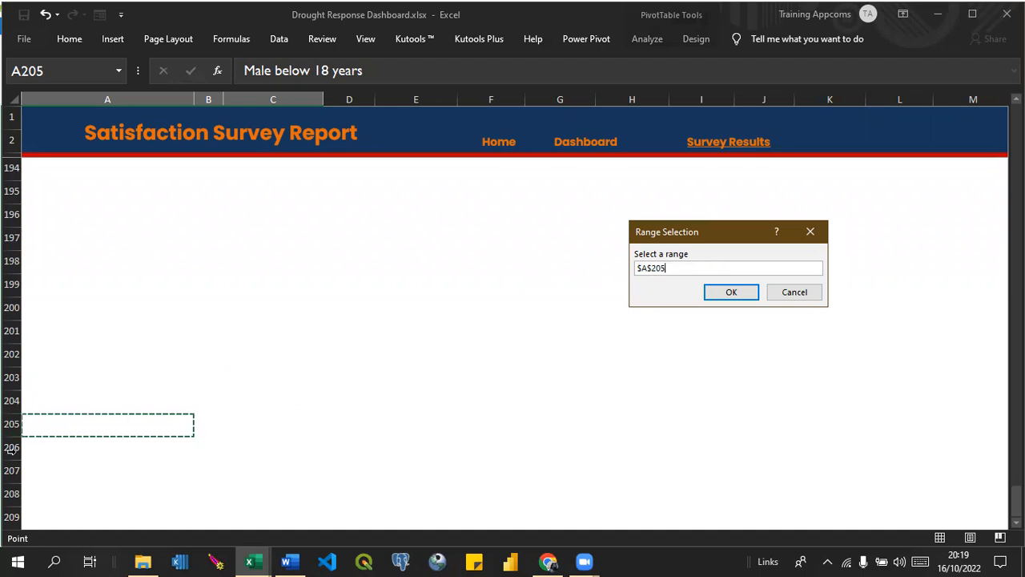
{"action": "left_click", "coordinate": [726, 294]}
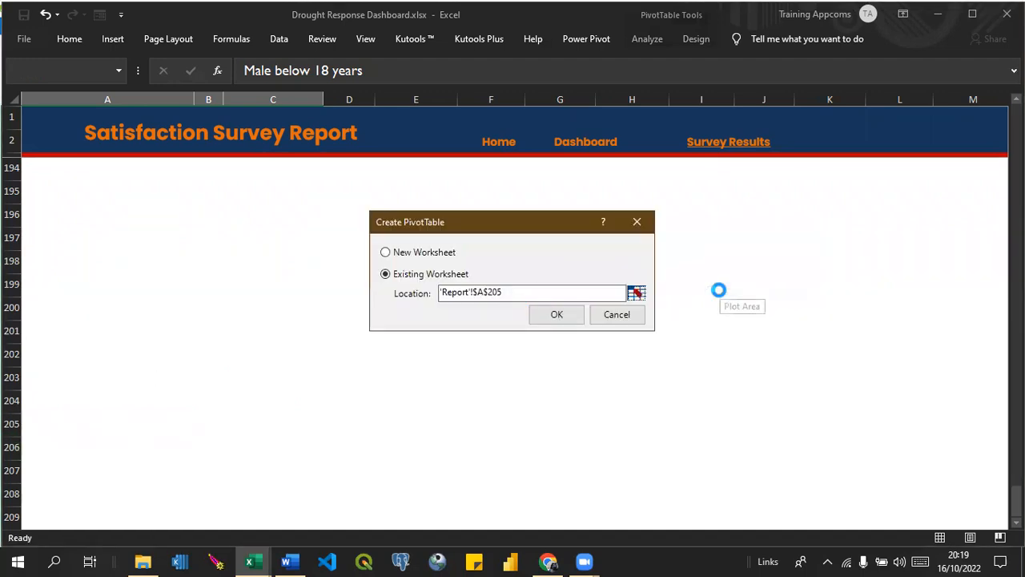
{"action": "left_click", "coordinate": [556, 315]}
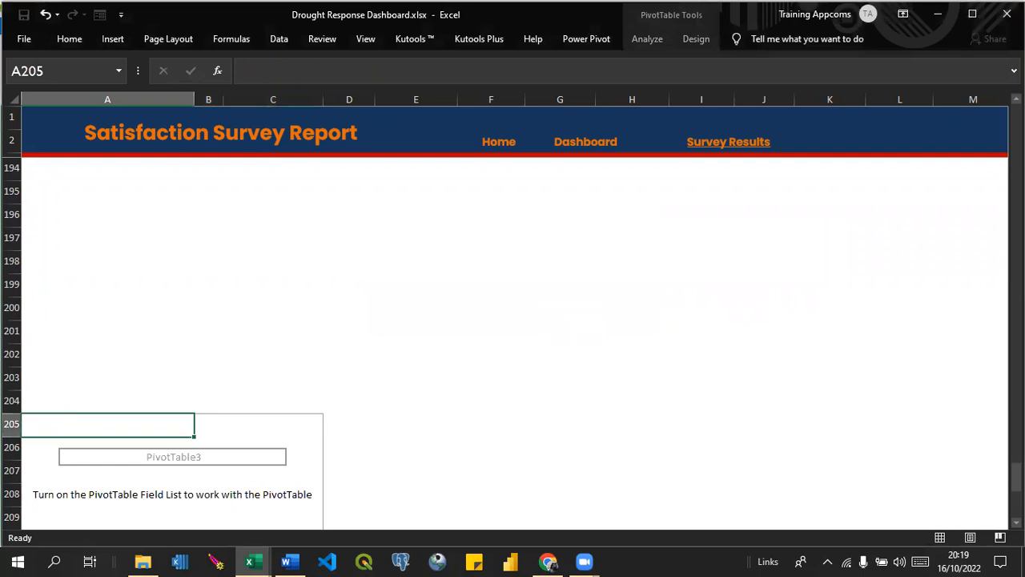
Show the PivotTable field list and add AgeCategory's Attribute as rows and its Value as summed values.
{"action": "scroll", "coordinate": [362, 314], "scroll_direction": "down", "scroll_amount": 3}
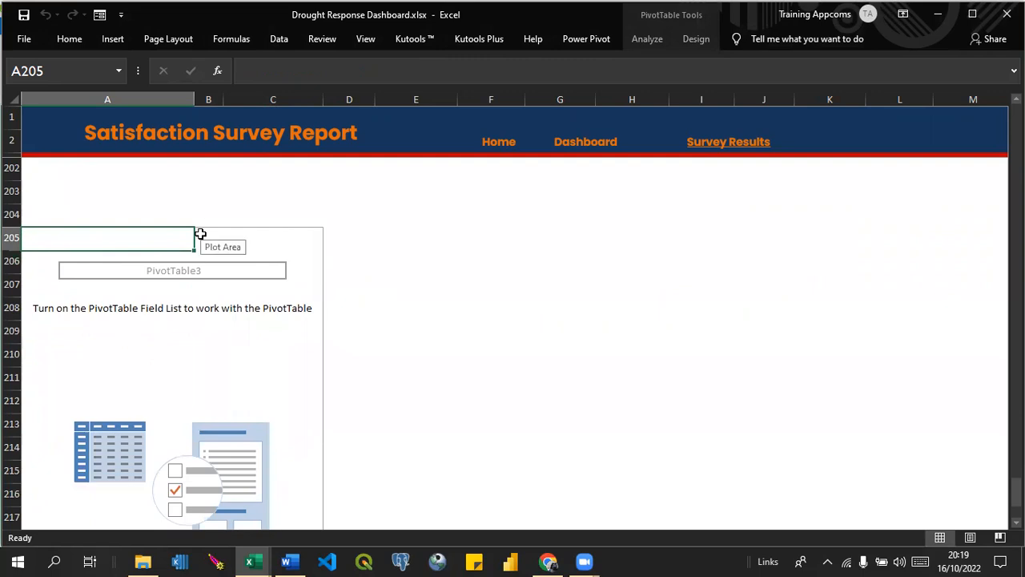
{"action": "left_click", "coordinate": [658, 40]}
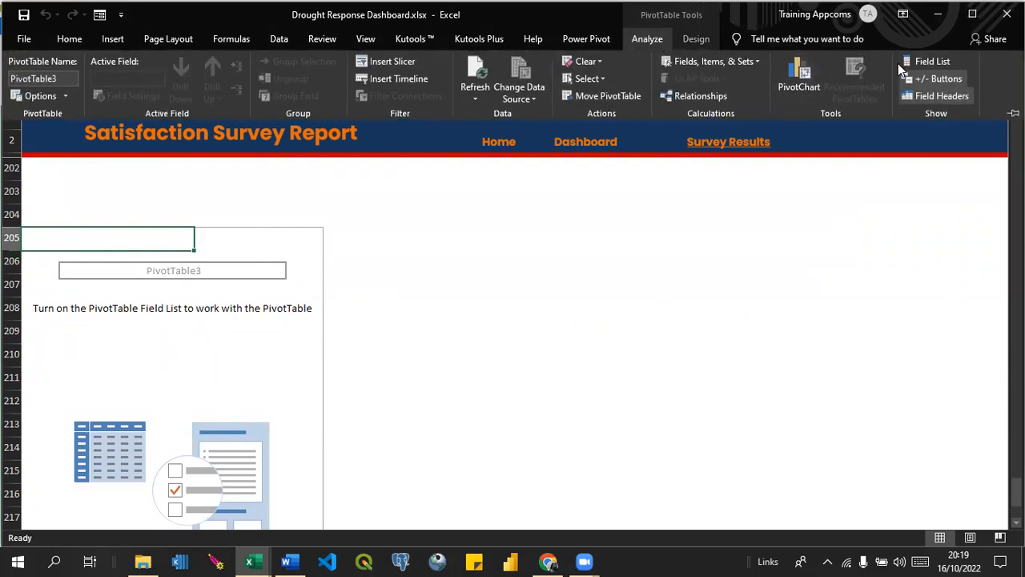
{"action": "left_click", "coordinate": [923, 64]}
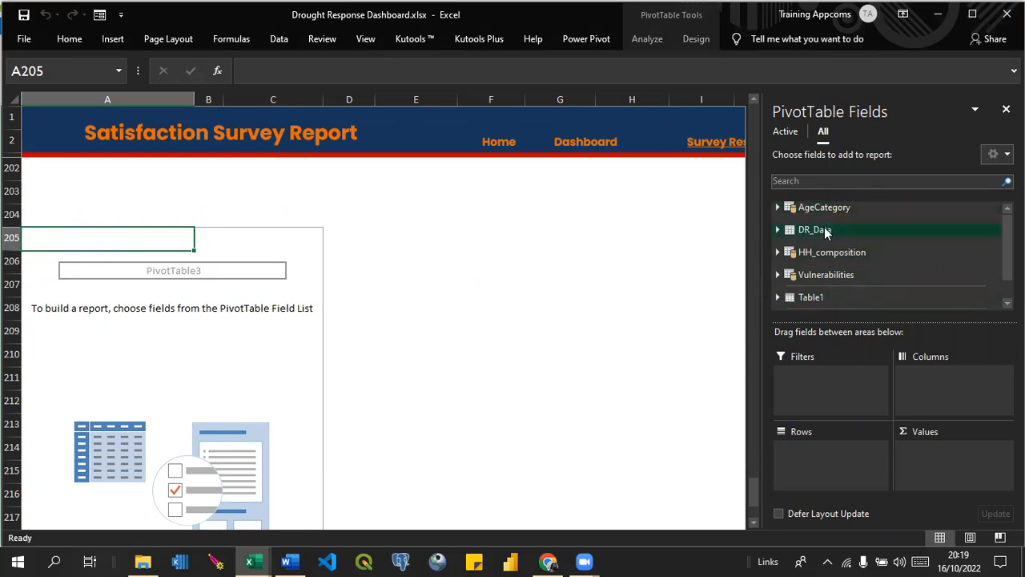
{"action": "left_click", "coordinate": [777, 208]}
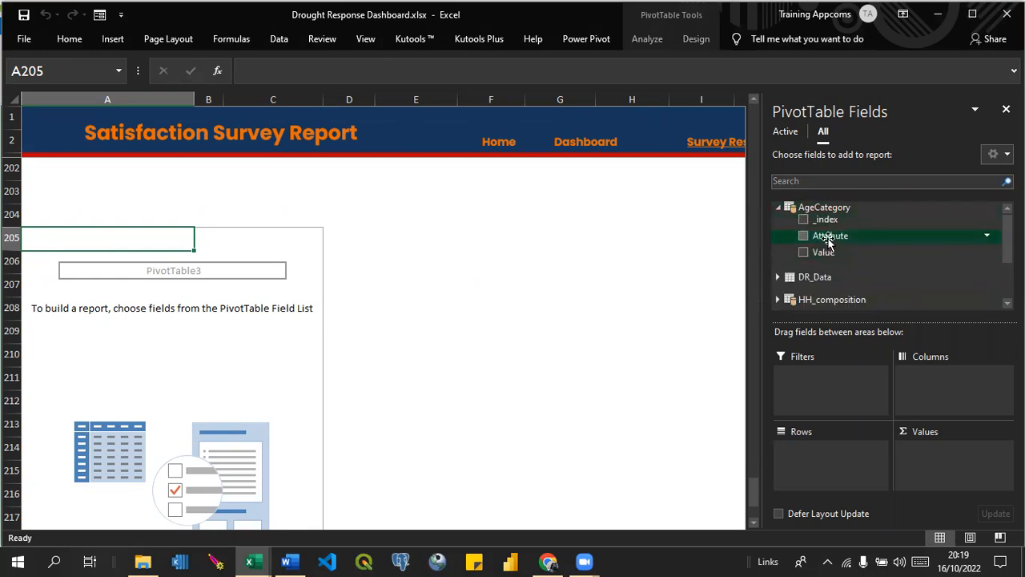
{"action": "left_click_drag", "start_coordinate": [827, 238], "coordinate": [806, 460]}
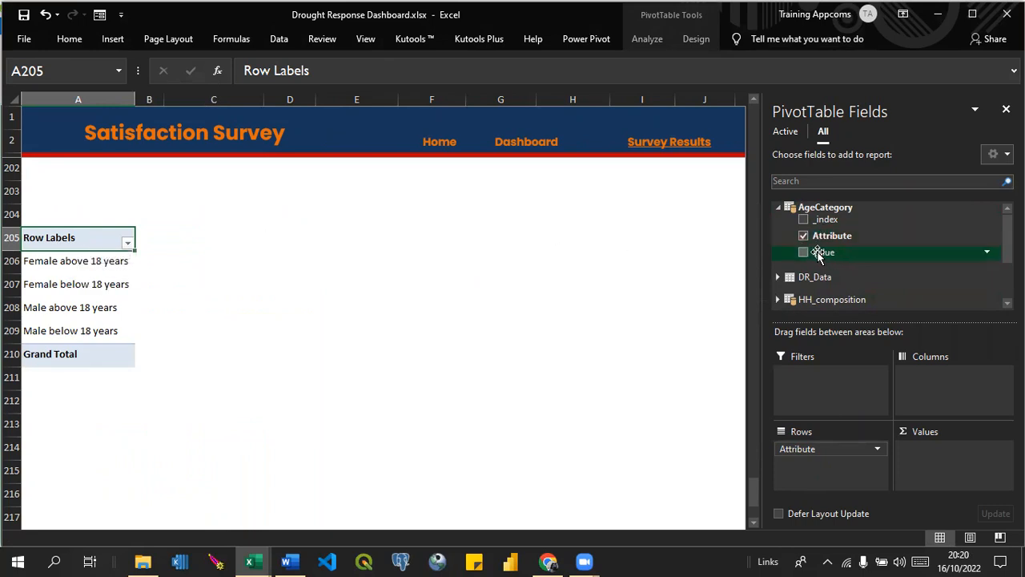
{"action": "left_click_drag", "start_coordinate": [818, 254], "coordinate": [926, 446]}
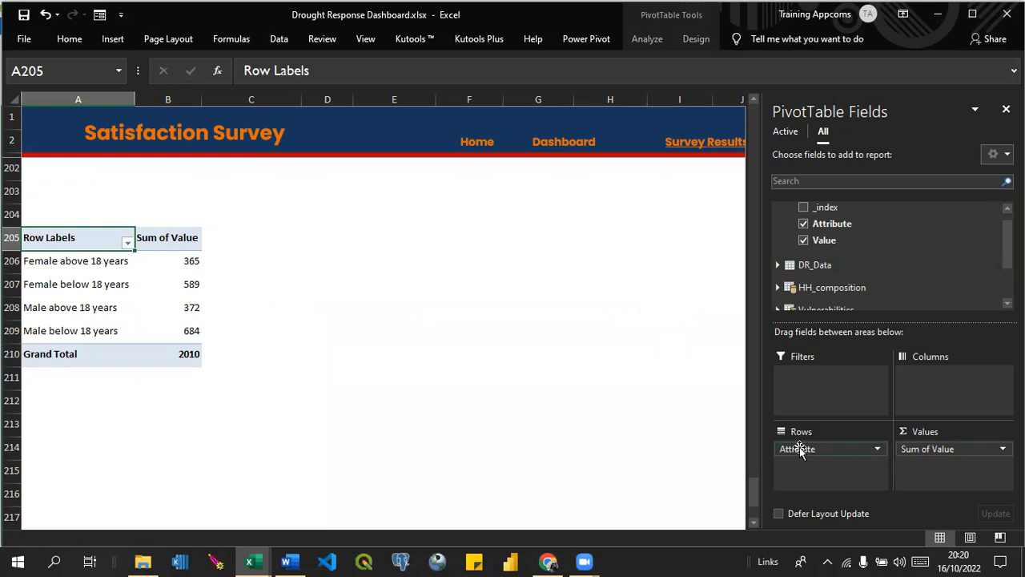
Move Attribute from the rows to the columns and add DR_Data's Villages field as rows of the PivotTable.
{"action": "left_click_drag", "start_coordinate": [799, 447], "coordinate": [932, 387]}
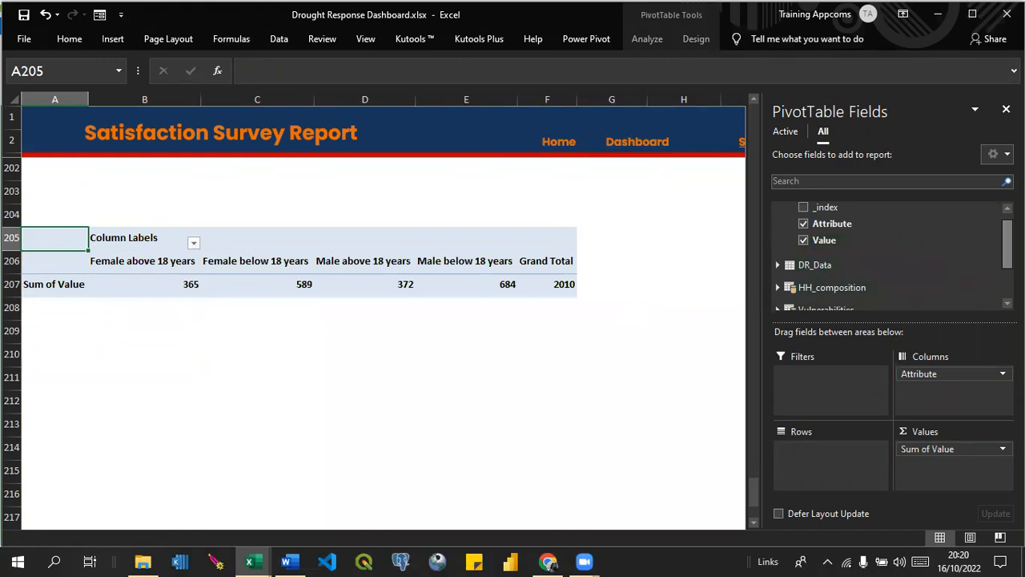
{"action": "scroll", "coordinate": [1007, 240], "scroll_direction": "up", "scroll_amount": 1}
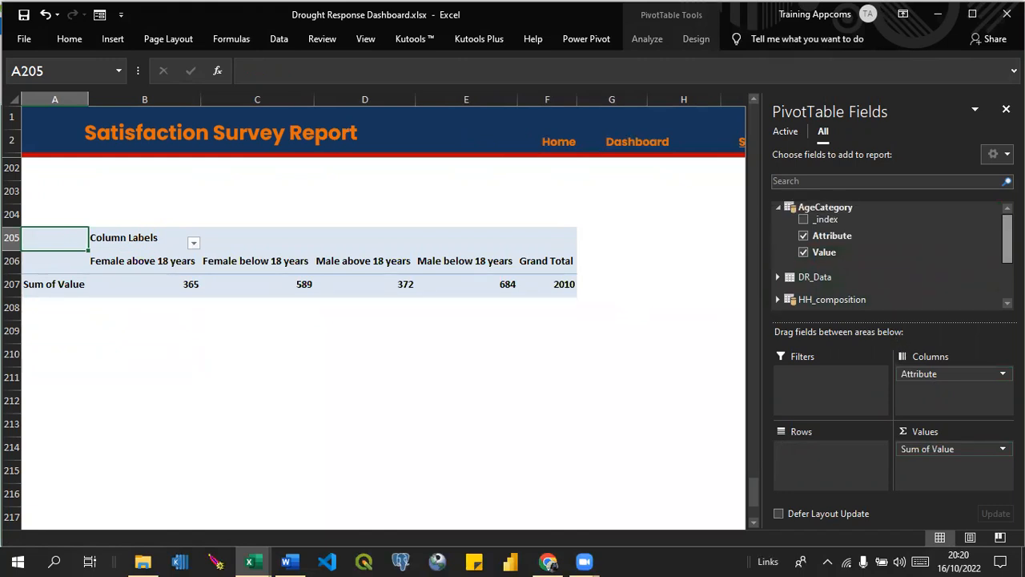
{"action": "left_click", "coordinate": [778, 207]}
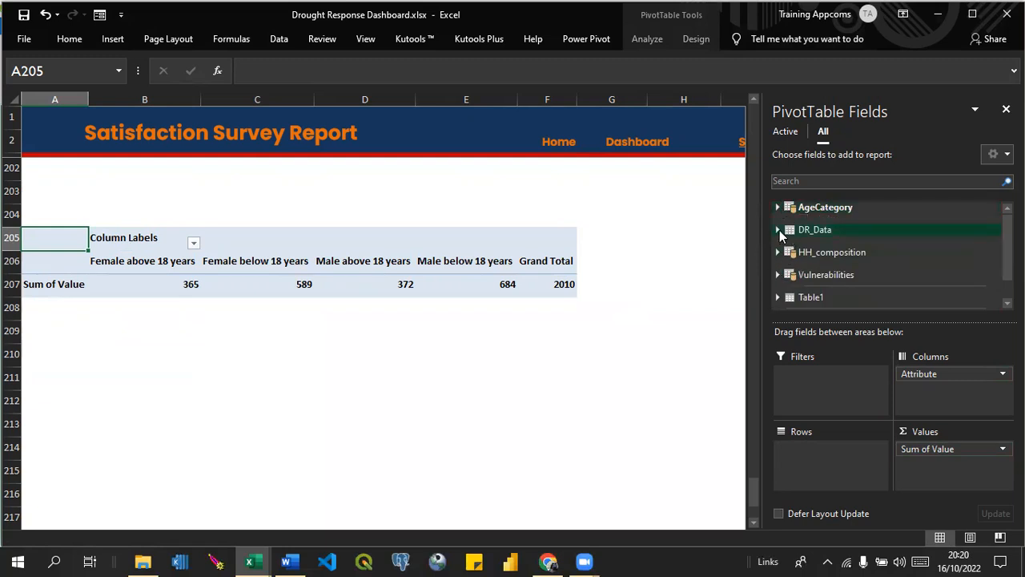
{"action": "left_click", "coordinate": [777, 230]}
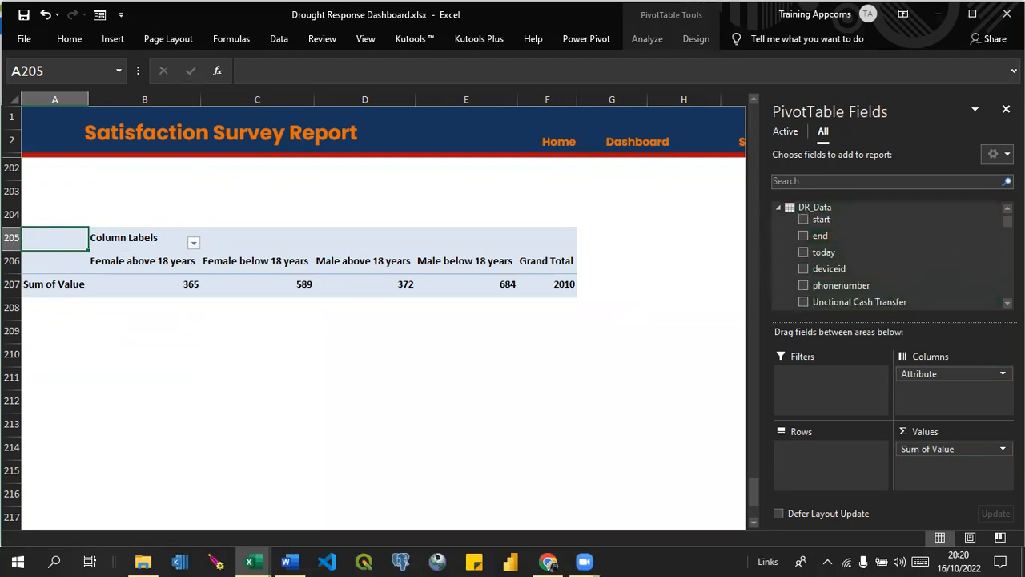
{"action": "left_click", "coordinate": [1007, 302]}
{"action": "left_click", "coordinate": [1007, 303]}
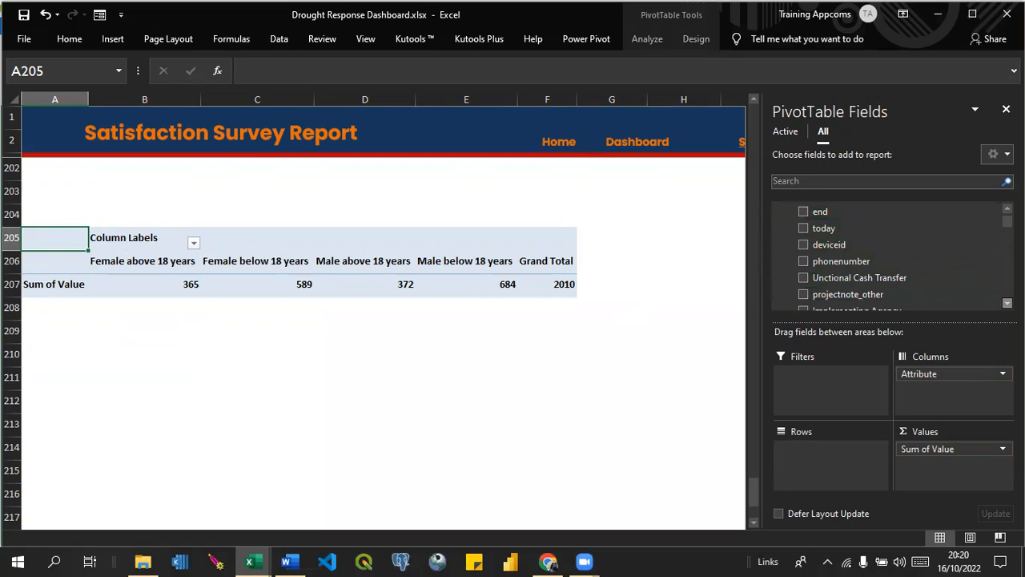
{"action": "left_click", "coordinate": [1007, 303]}
{"action": "left_click", "coordinate": [1007, 303]}
{"action": "left_click", "coordinate": [1007, 303]}
{"action": "left_click", "coordinate": [1007, 303]}
{"action": "left_click", "coordinate": [1007, 303]}
{"action": "left_click", "coordinate": [1006, 303]}
{"action": "left_click", "coordinate": [1006, 303]}
{"action": "left_click", "coordinate": [1007, 303]}
{"action": "left_click", "coordinate": [1007, 303]}
{"action": "left_click", "coordinate": [1006, 303]}
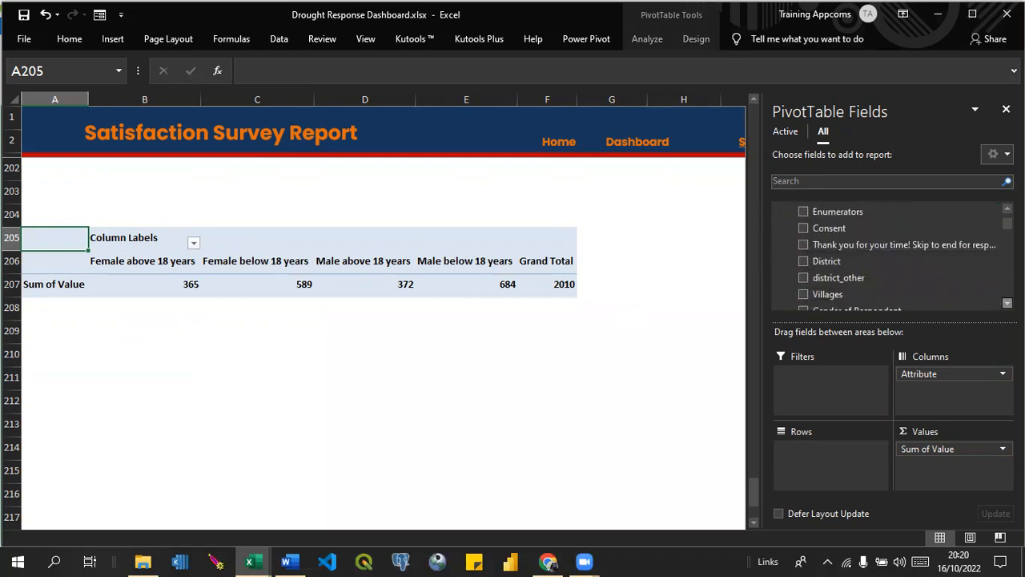
{"action": "left_click", "coordinate": [1007, 303]}
{"action": "left_click_drag", "start_coordinate": [841, 287], "coordinate": [841, 461]}
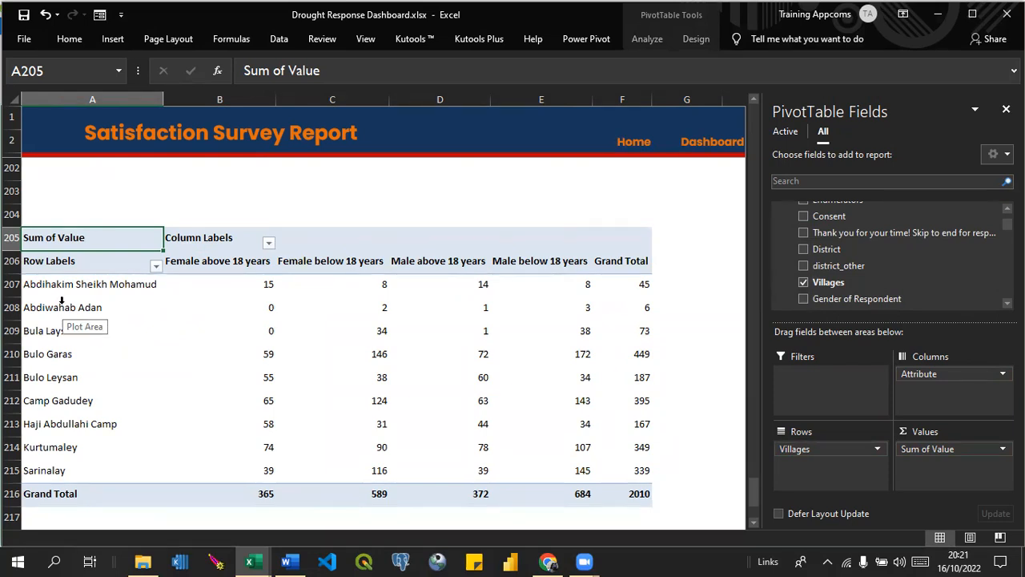
{"action": "mouse_move", "coordinate": [184, 306]}
{"action": "left_click", "coordinate": [313, 237]}
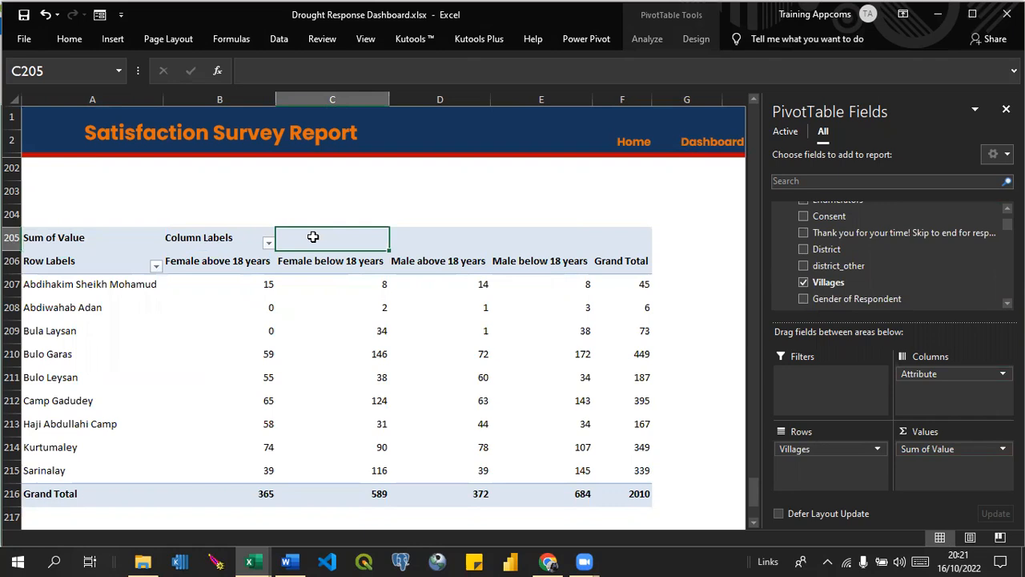
{"action": "mouse_move", "coordinate": [265, 352]}
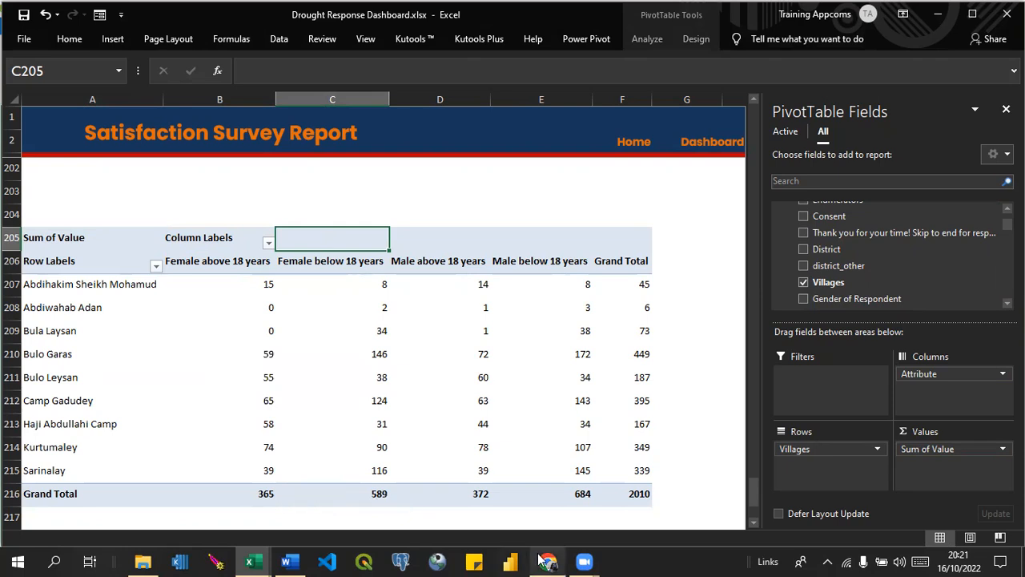
Switch to Chrome and open YouTube in a new browser tab.
{"action": "mouse_move", "coordinate": [542, 560]}
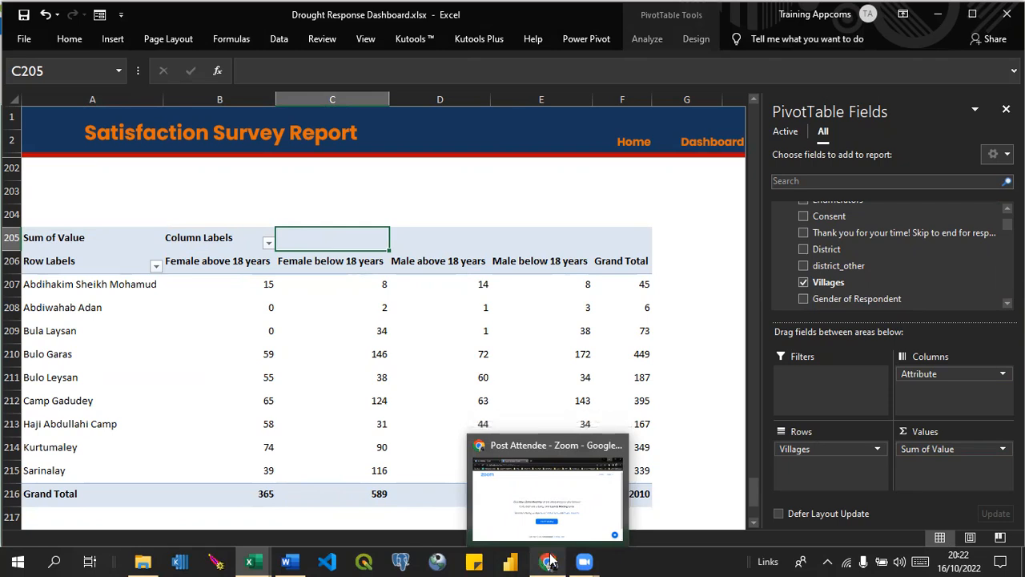
{"action": "left_click", "coordinate": [549, 562]}
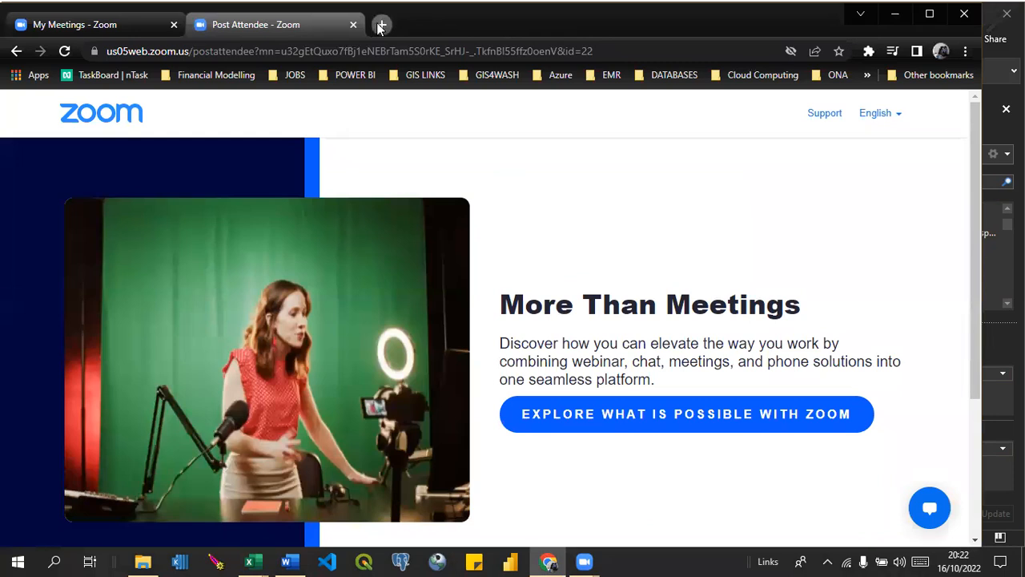
{"action": "left_click", "coordinate": [381, 27]}
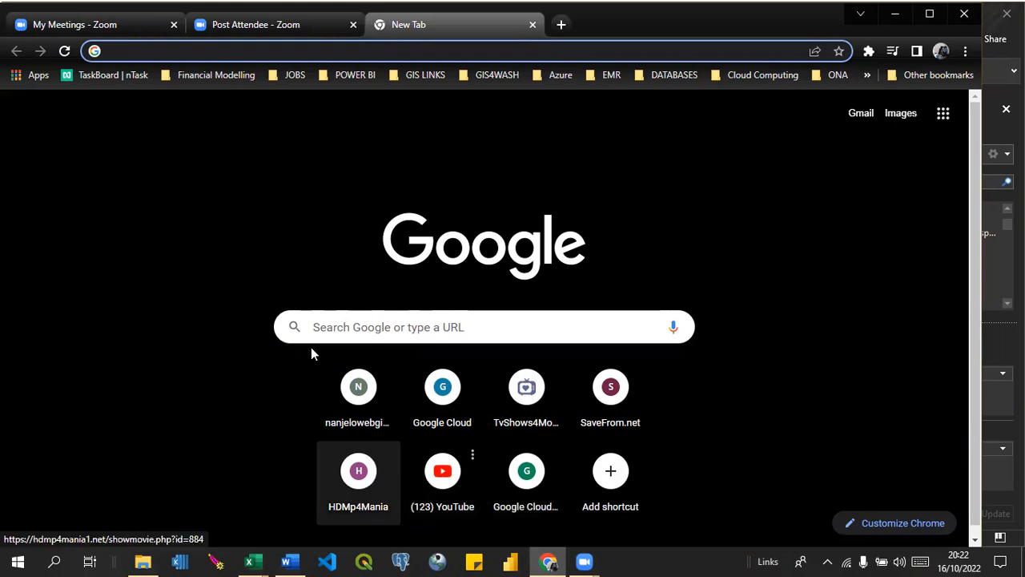
{"action": "left_click", "coordinate": [416, 474]}
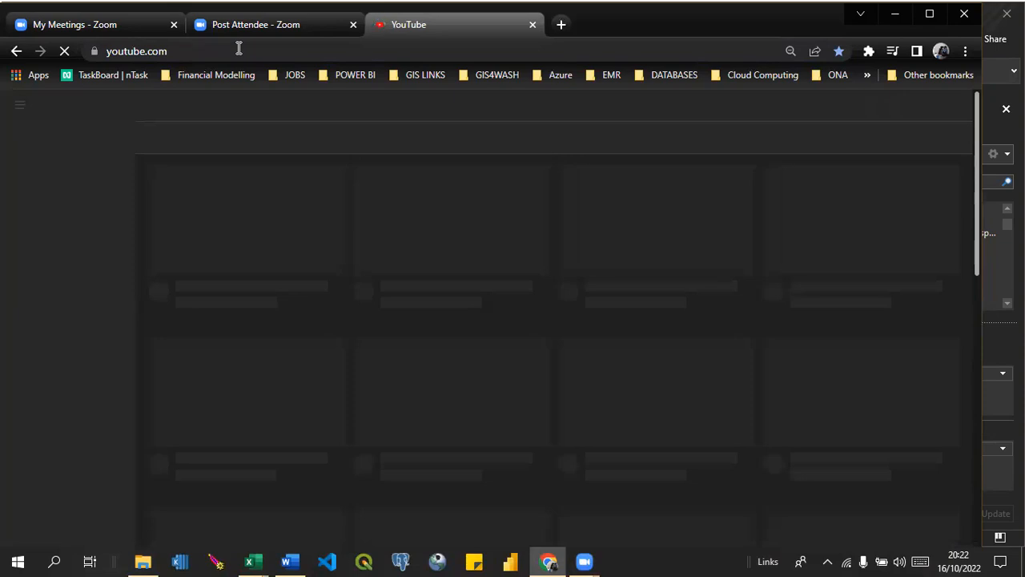
{"action": "left_click", "coordinate": [238, 49]}
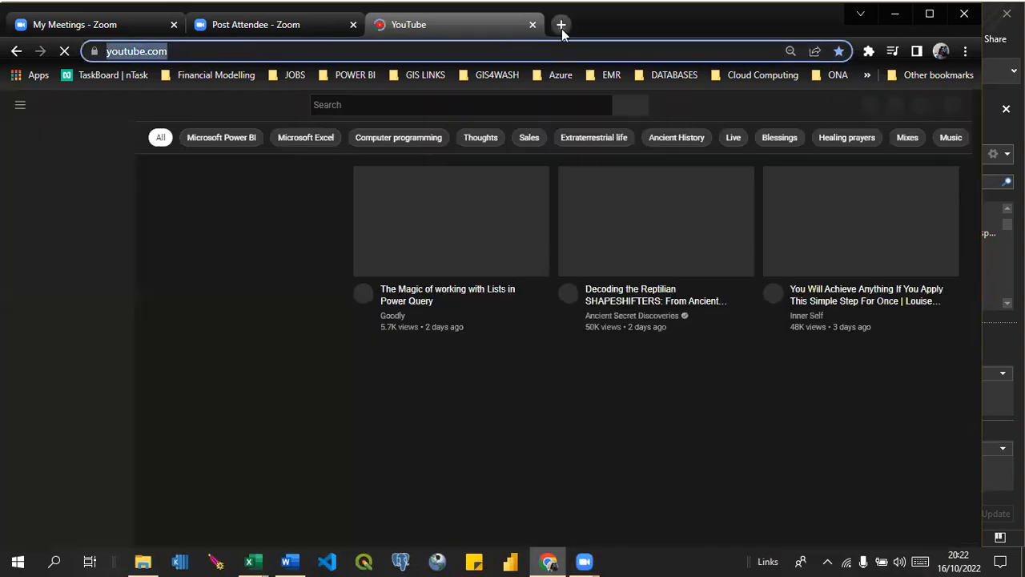
Search the web for the presenter's full name in a new browser tab.
{"action": "left_click", "coordinate": [560, 26]}
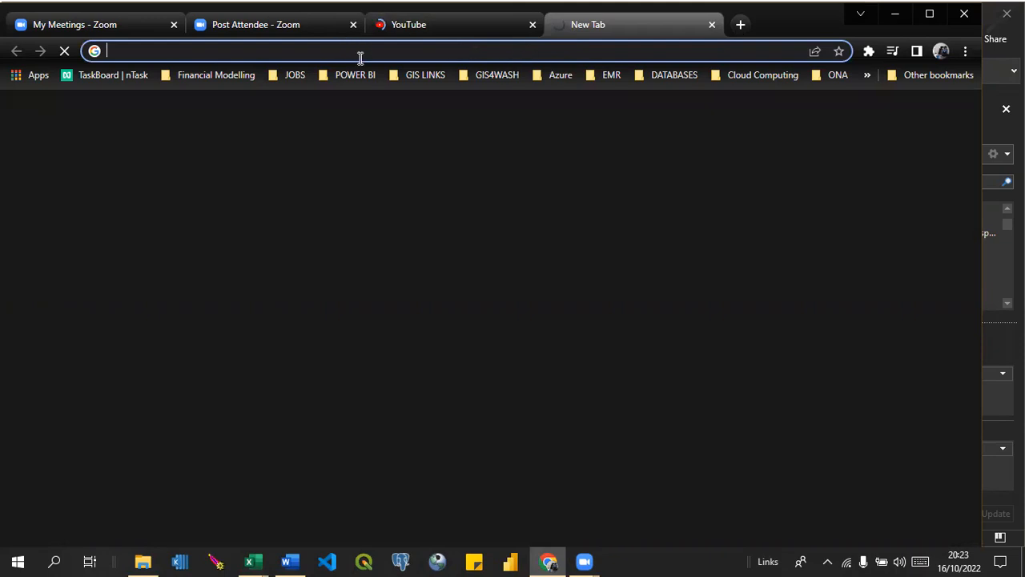
{"action": "type", "text": "da"}
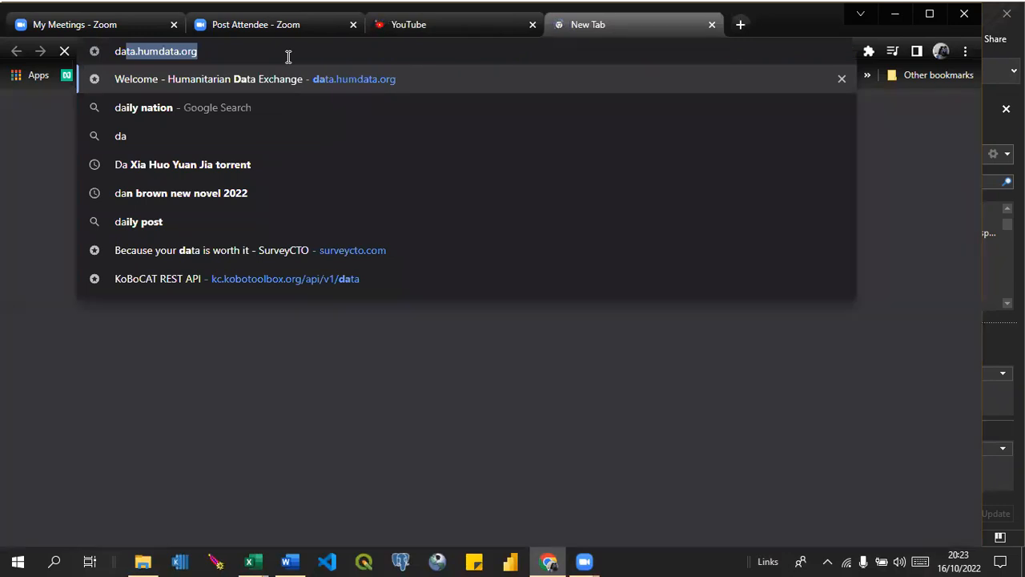
{"action": "type", "text": "niel"}
{"action": "key", "text": "BackSpace"}
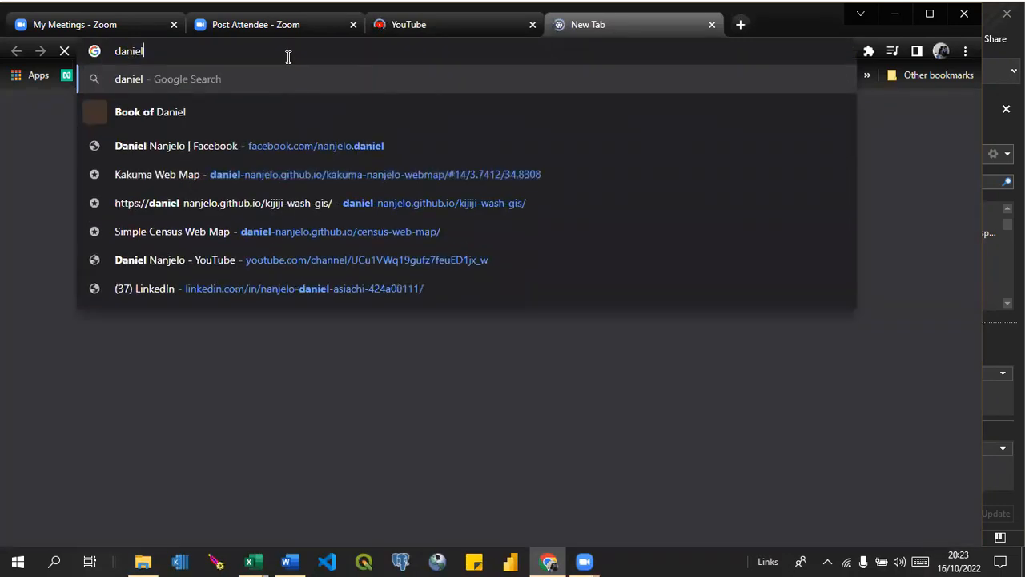
{"action": "type", "text": "l nanjelo"}
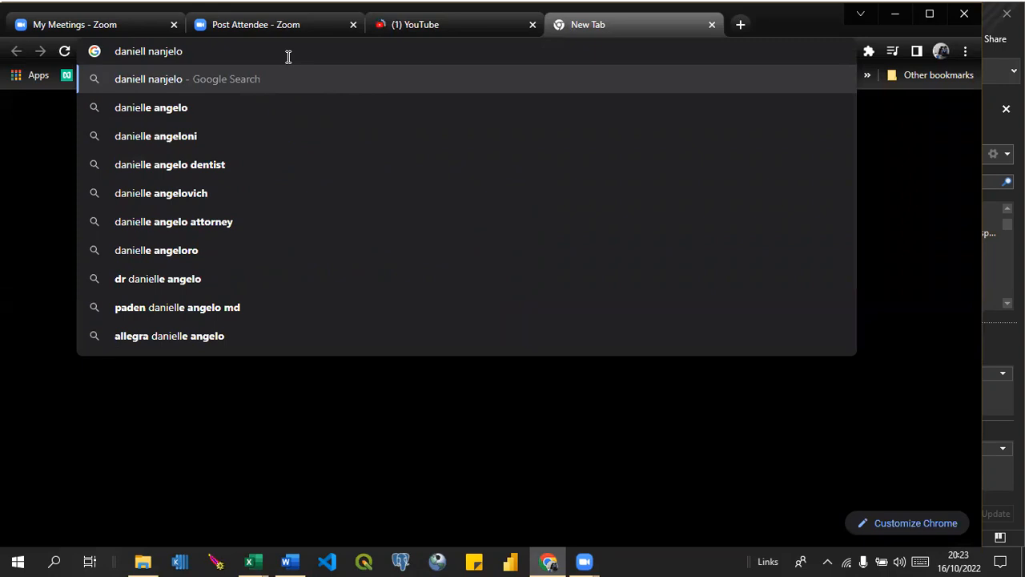
{"action": "key", "text": "Return"}
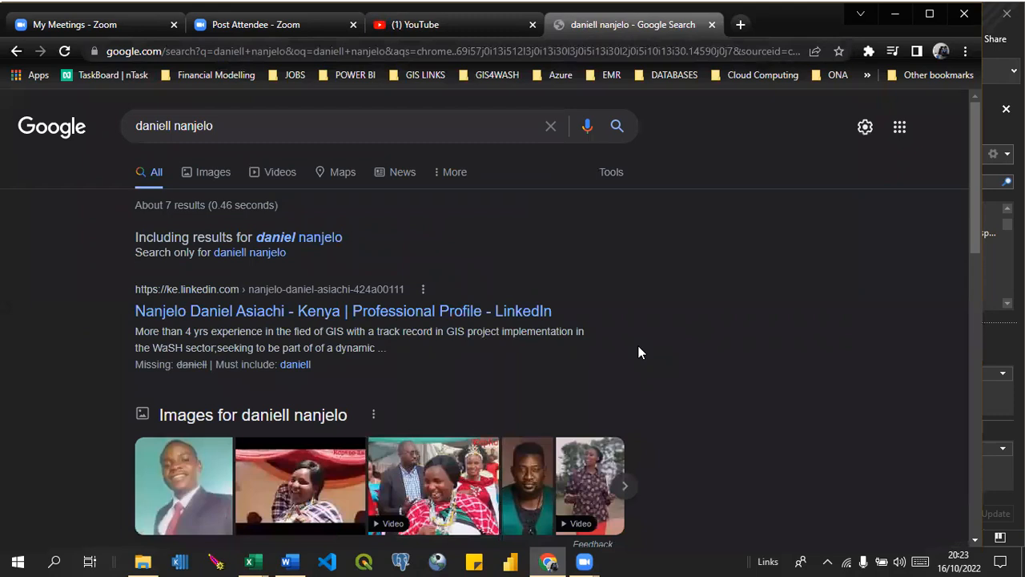
Correct the spelling of the presenter's first name in the Google query and run the search again.
{"action": "left_click", "coordinate": [174, 126]}
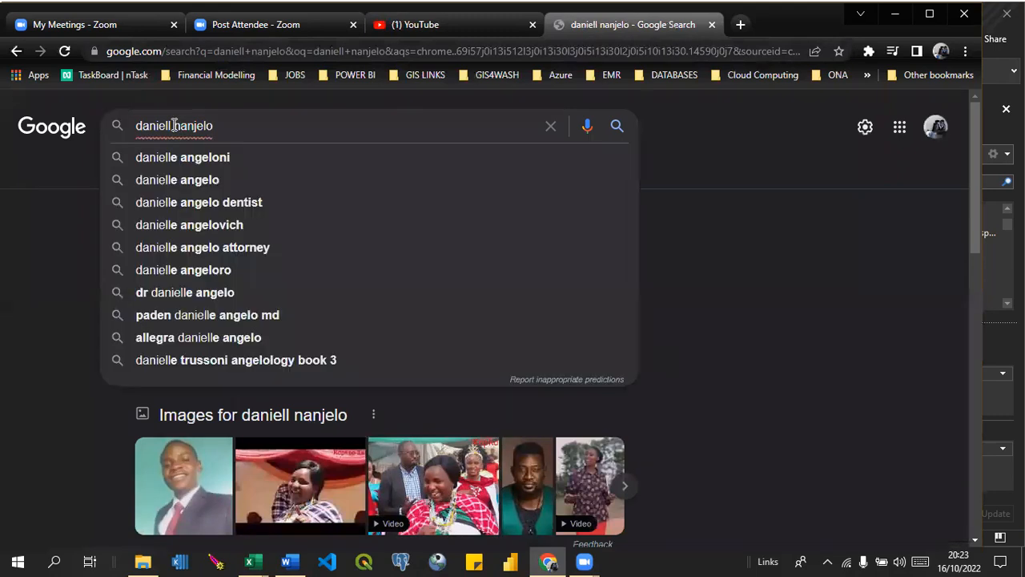
{"action": "key", "text": "BackSpace"}
{"action": "key", "text": "BackSpace"}
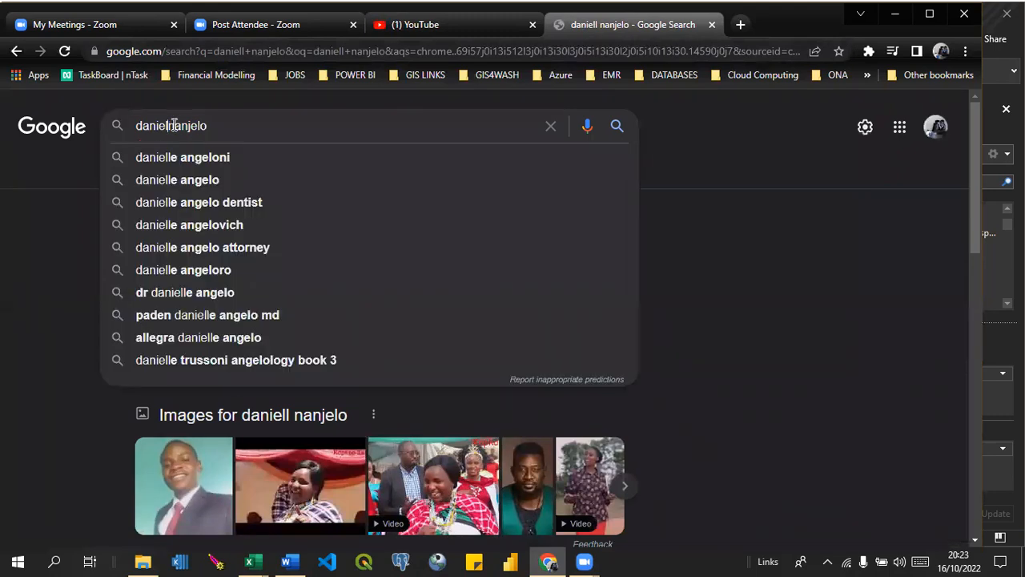
{"action": "key", "text": "Return"}
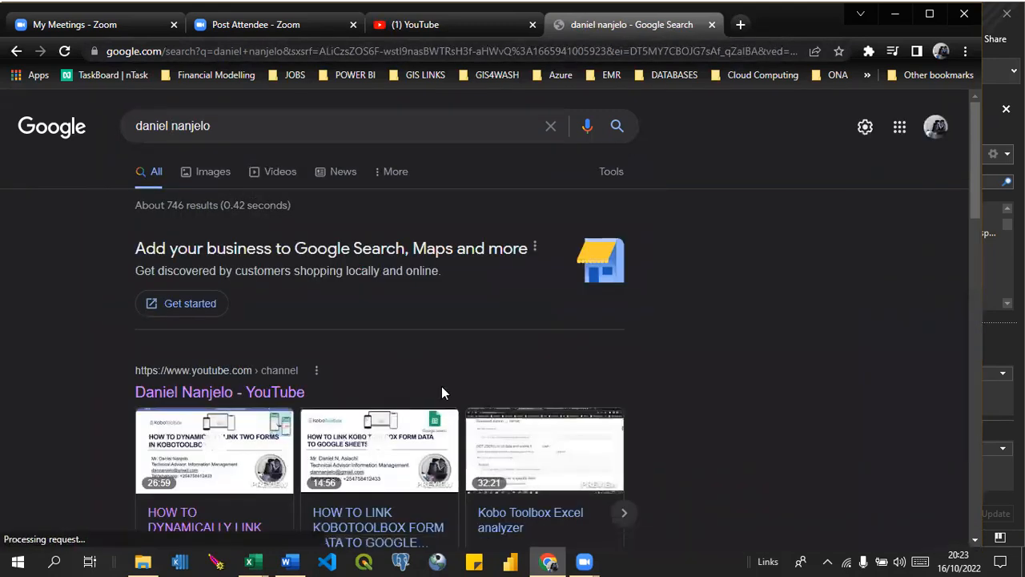
Limit the Google results to videos and open the presenter's YouTube channel.
{"action": "left_click_drag", "start_coordinate": [971, 199], "coordinate": [967, 244]}
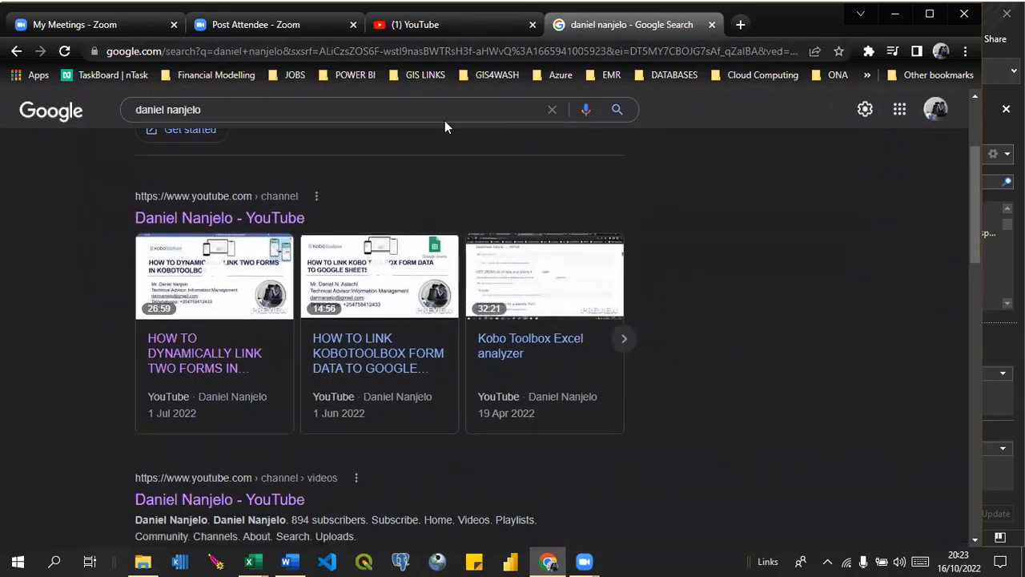
{"action": "left_click_drag", "start_coordinate": [978, 228], "coordinate": [962, 169]}
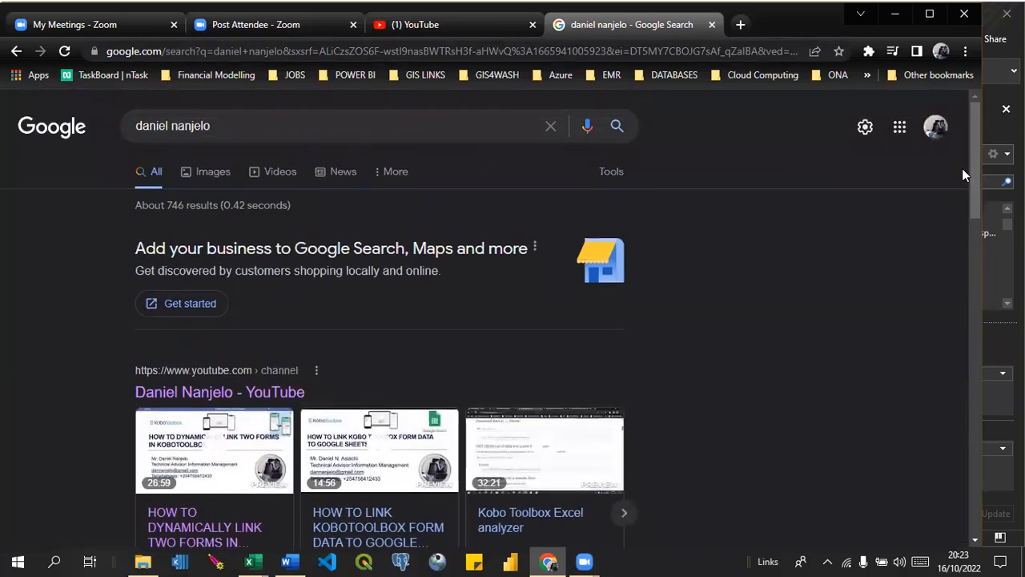
{"action": "left_click", "coordinate": [290, 175]}
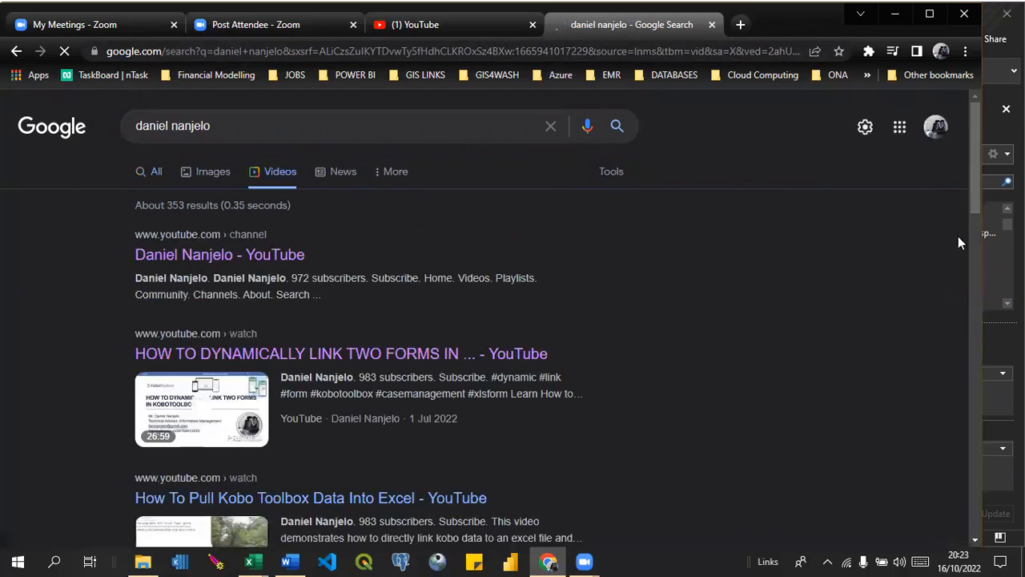
{"action": "mouse_move", "coordinate": [976, 189]}
{"action": "left_mouse_down"}
{"action": "mouse_move", "coordinate": [974, 508]}
{"action": "mouse_move", "coordinate": [965, 435]}
{"action": "mouse_move", "coordinate": [986, 178]}
{"action": "mouse_move", "coordinate": [993, 266]}
{"action": "mouse_move", "coordinate": [980, 179]}
{"action": "left_mouse_up"}
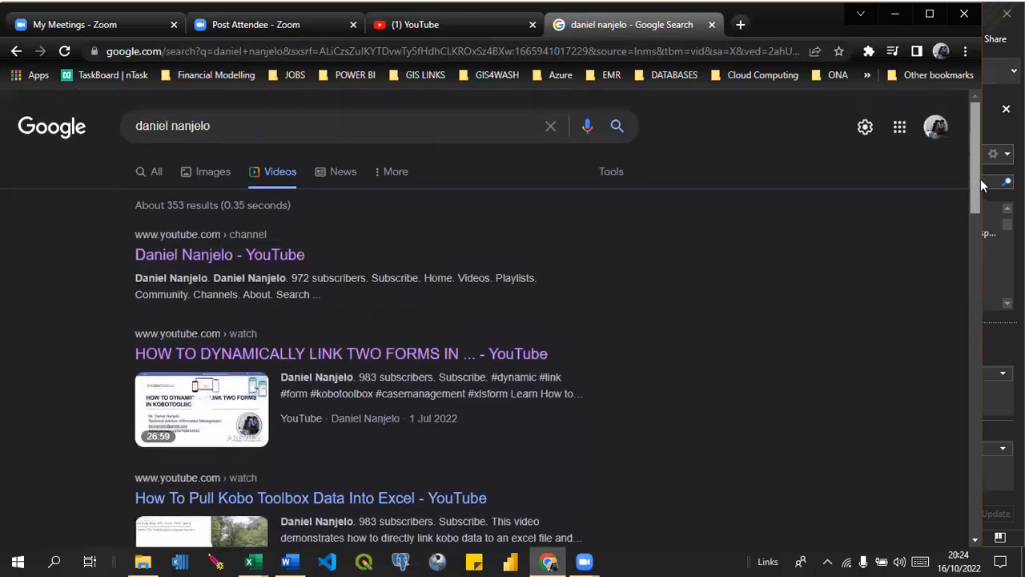
{"action": "left_click", "coordinate": [170, 257]}
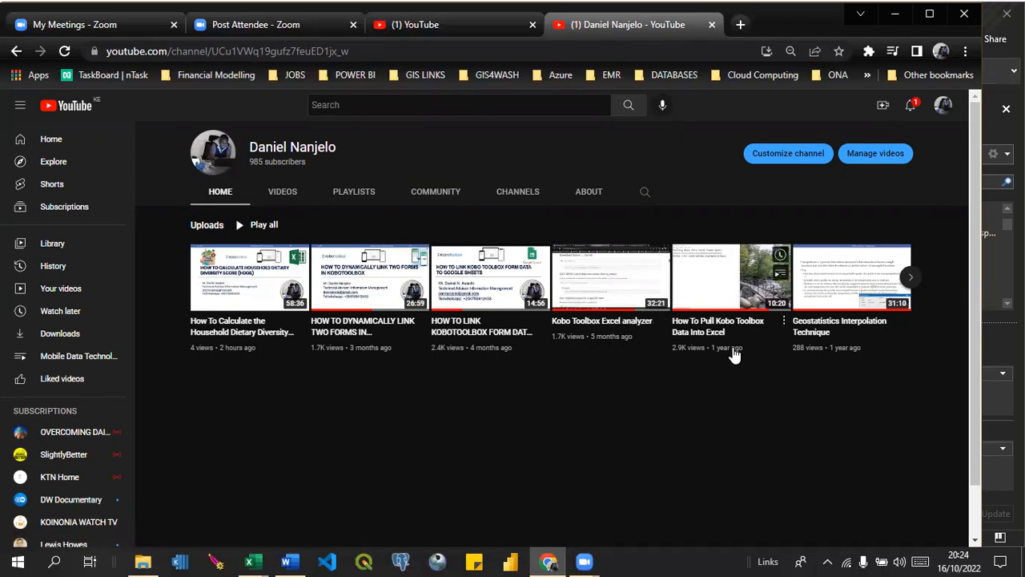
Open the video "How to Design Survey forms using xlsform" from the channel's full list of uploads and select its web address.
{"action": "left_click", "coordinate": [277, 205]}
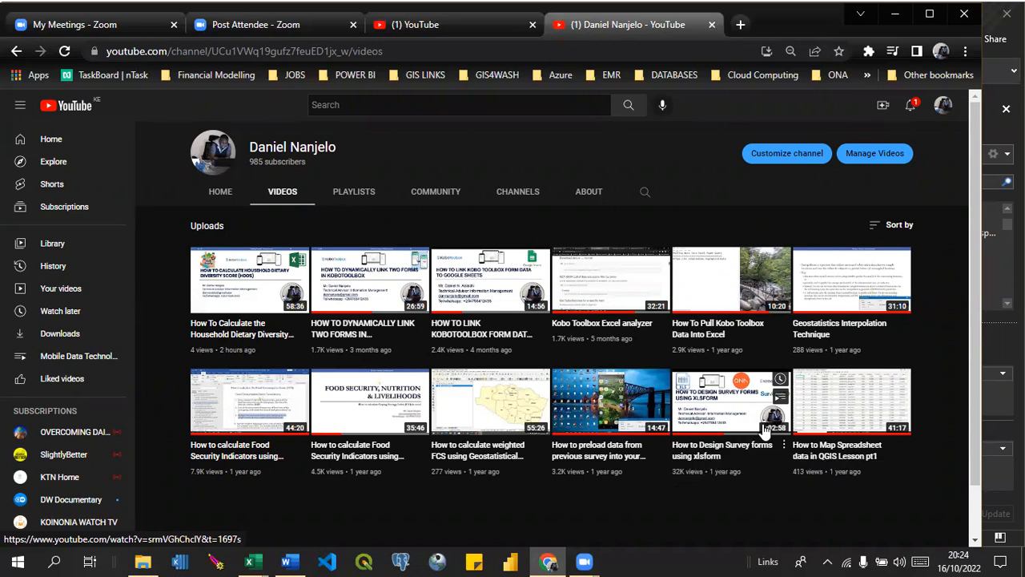
{"action": "left_click", "coordinate": [741, 417]}
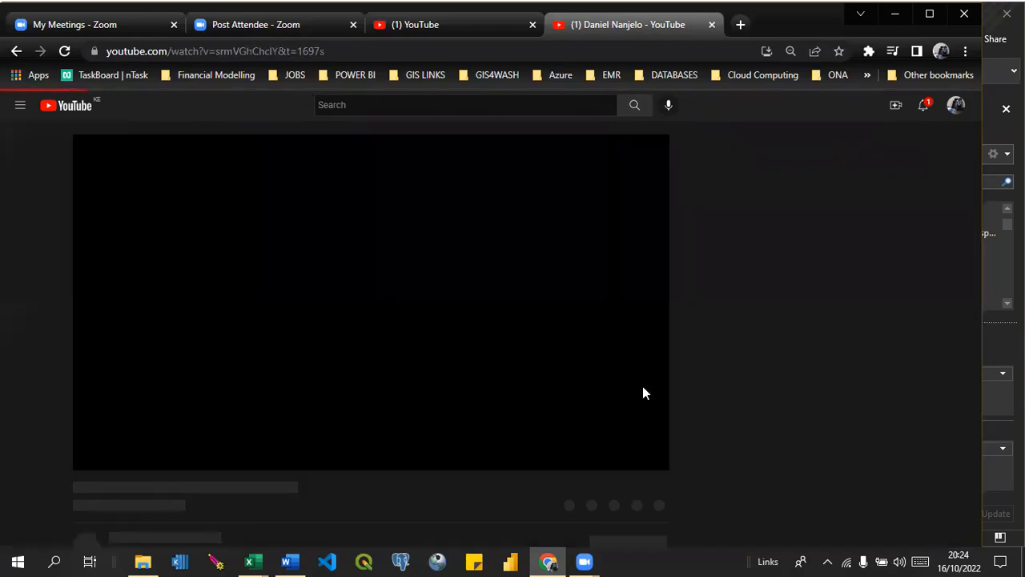
{"action": "left_click", "coordinate": [341, 50]}
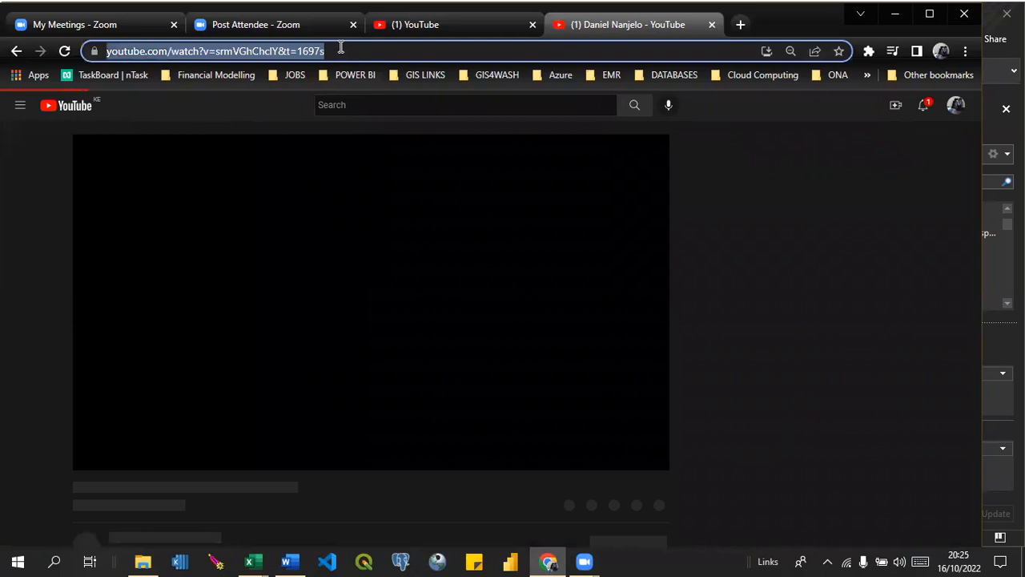
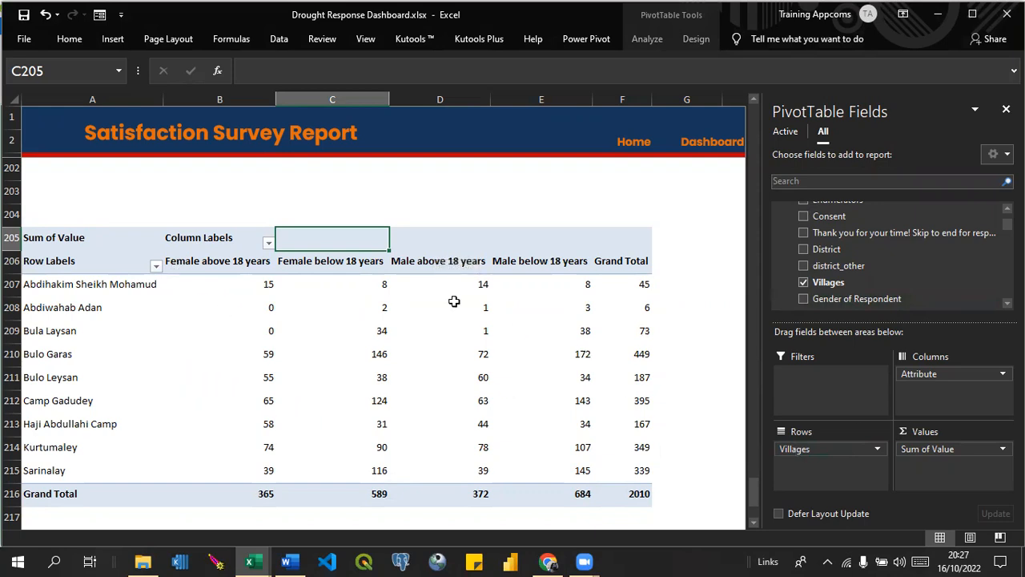
Hide the pivot table's field list and look over the Dashboard and Survey Results sheets.
{"action": "mouse_move", "coordinate": [418, 416]}
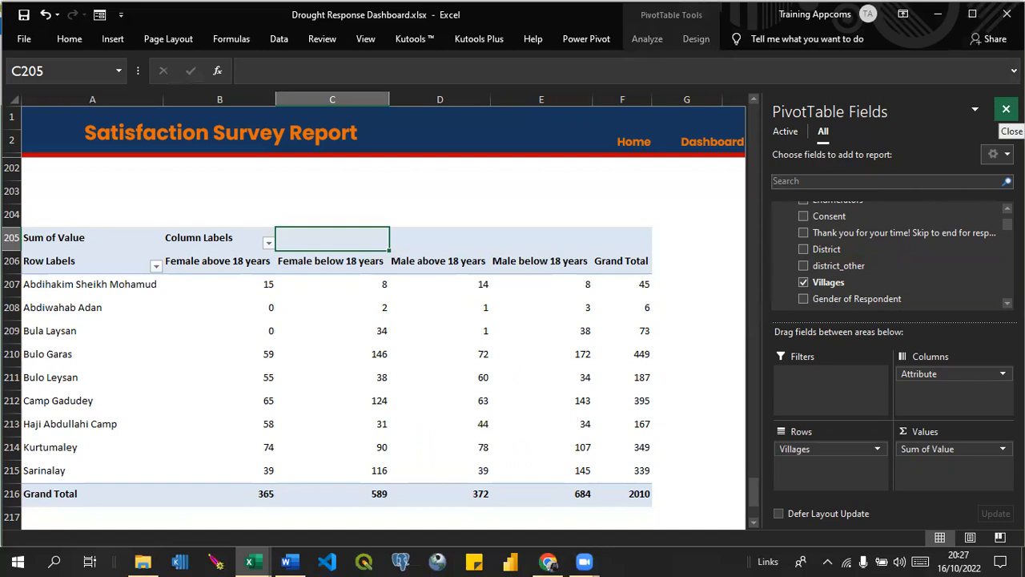
{"action": "left_click", "coordinate": [1006, 109]}
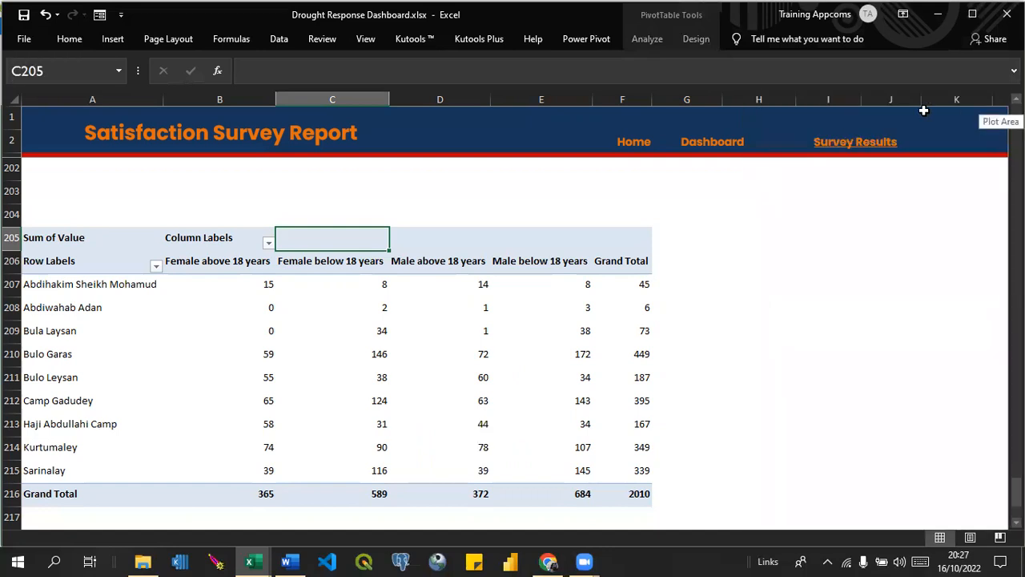
{"action": "left_click", "coordinate": [714, 141]}
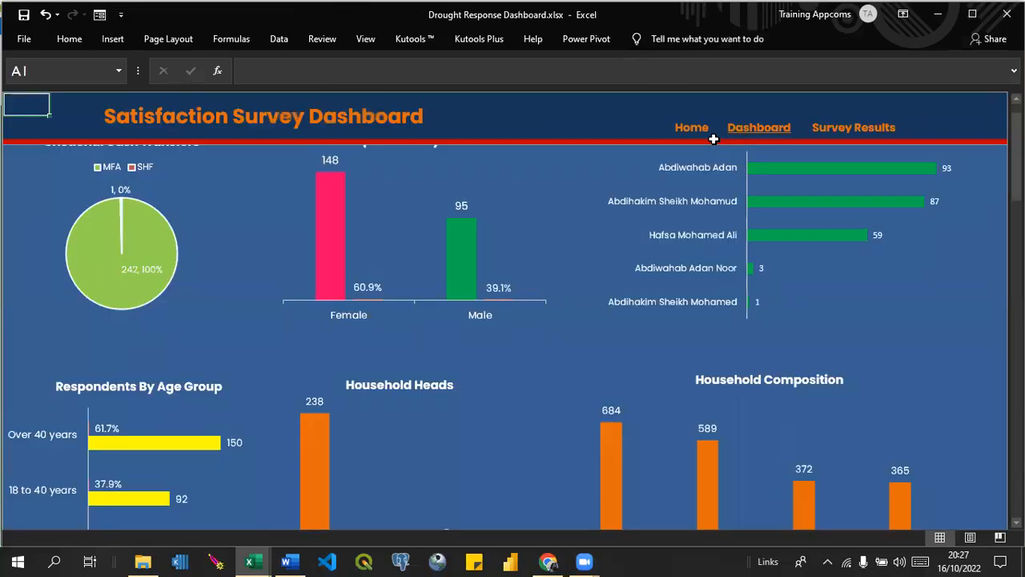
{"action": "left_click", "coordinate": [835, 136]}
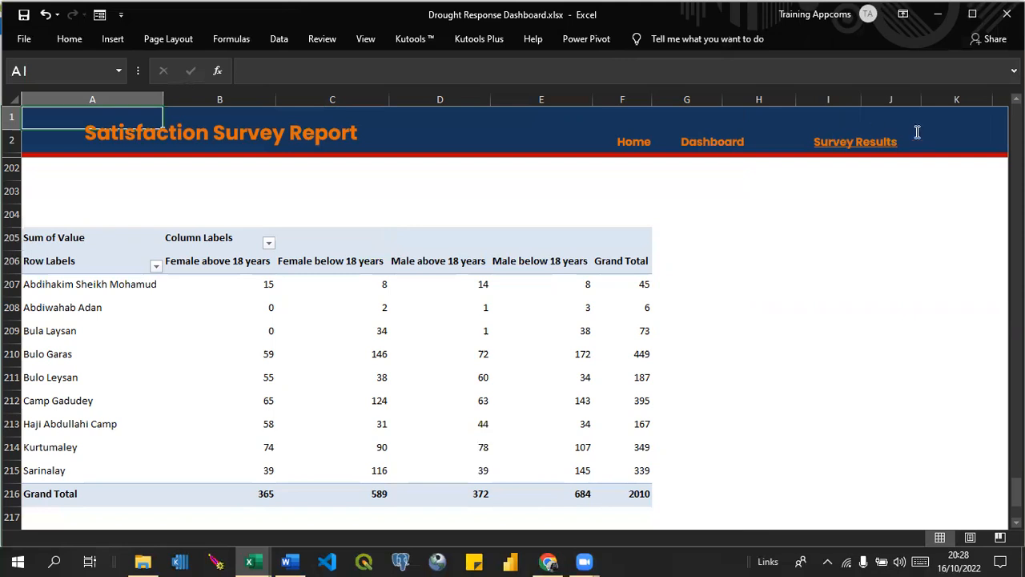
{"action": "left_click_drag", "start_coordinate": [1015, 491], "coordinate": [1016, 380]}
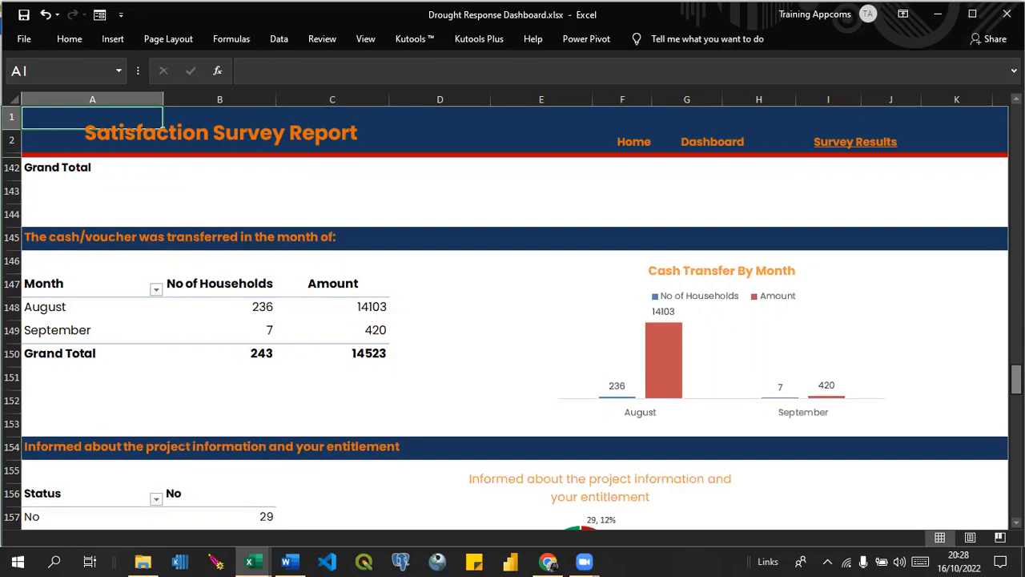
Replace "Satisfaction" with "District Drought" in the Survey Results sheet's heading.
{"action": "left_click", "coordinate": [196, 135]}
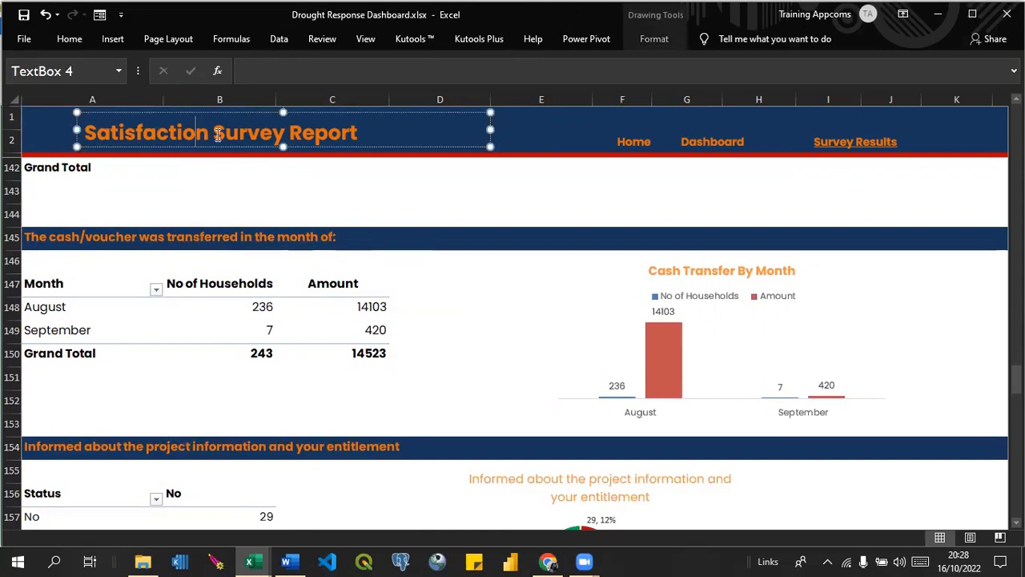
{"action": "left_click", "coordinate": [215, 135]}
{"action": "key", "text": "BackSpace"}
{"action": "key", "text": "BackSpace"}
{"action": "key", "text": "BackSpace"}
{"action": "key", "text": "BackSpace"}
{"action": "key", "text": "BackSpace"}
{"action": "key", "text": "BackSpace"}
{"action": "key", "text": "BackSpace"}
{"action": "key", "text": "BackSpace"}
{"action": "key", "text": "BackSpace"}
{"action": "key", "text": "BackSpace"}
{"action": "key", "text": "BackSpace"}
{"action": "key", "text": "BackSpace"}
{"action": "key", "text": "BackSpace"}
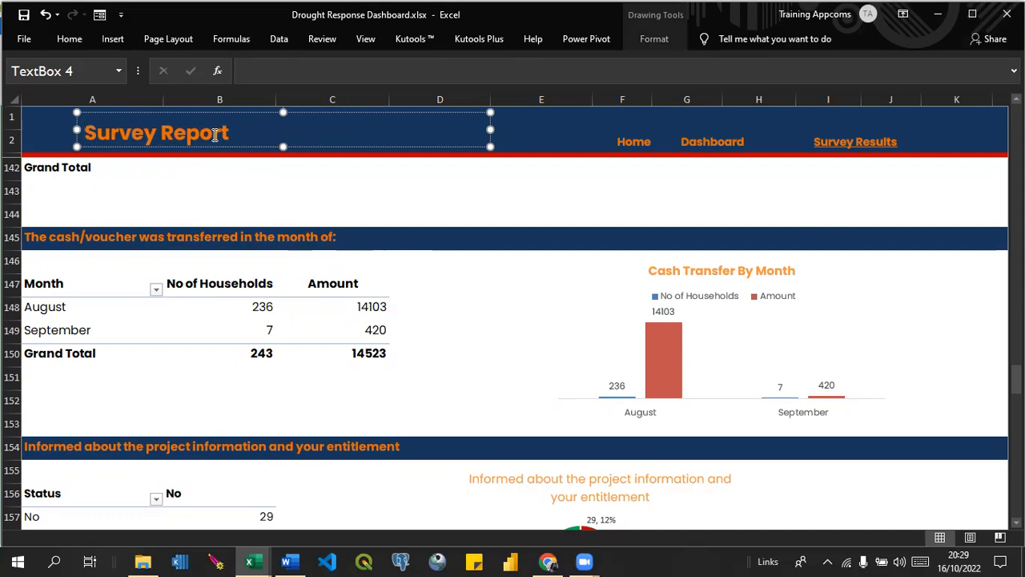
{"action": "type", "text": "D"}
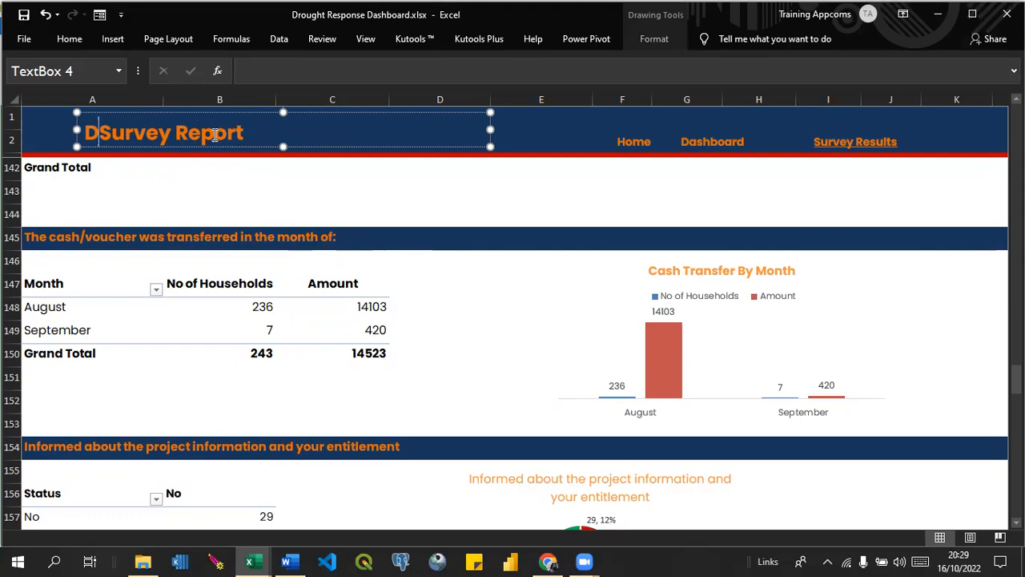
{"action": "type", "text": "ro"}
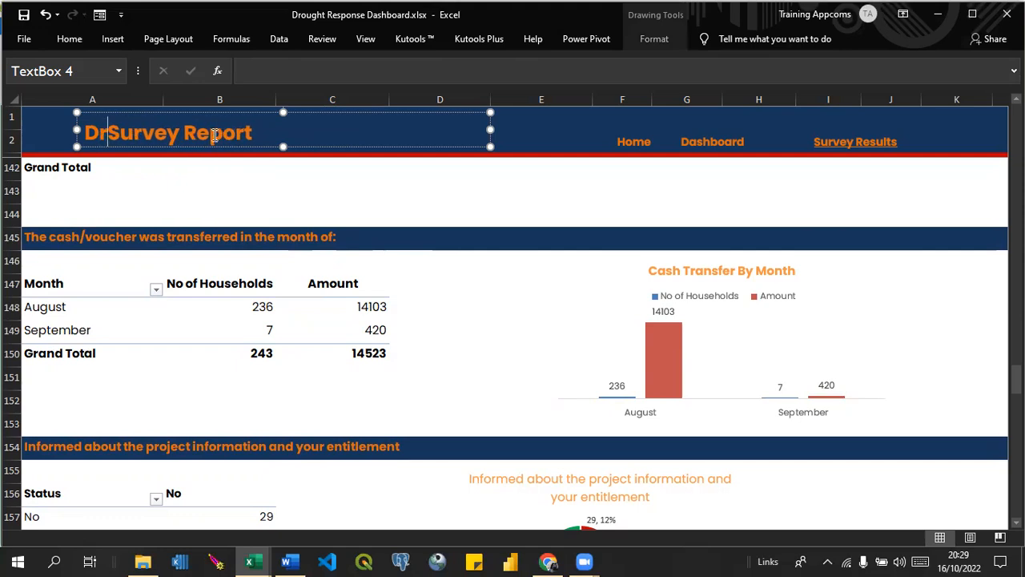
{"action": "type", "text": "ught"}
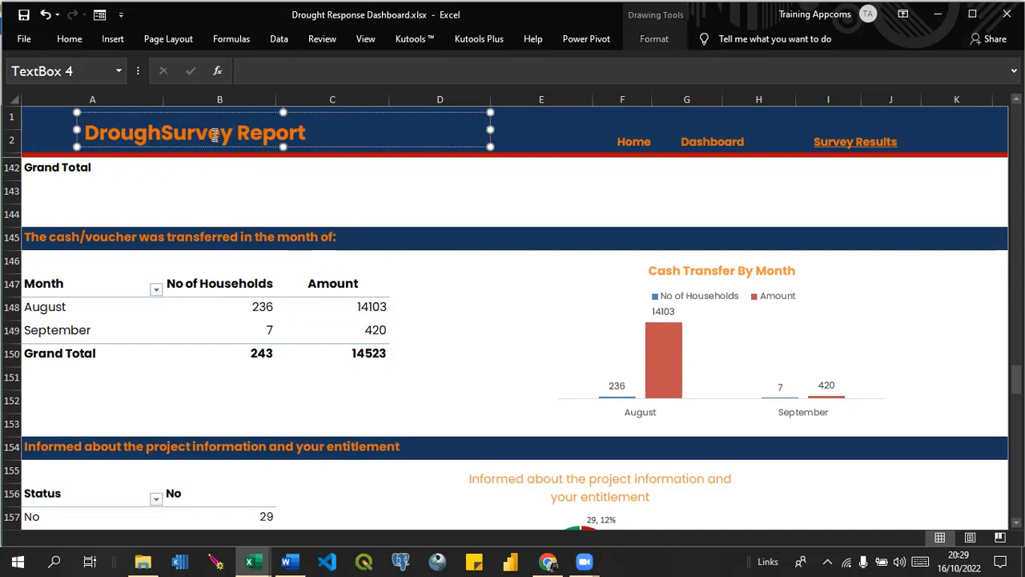
{"action": "key", "text": "Left"}
{"action": "key", "text": "Left"}
{"action": "key", "text": "Left"}
{"action": "key", "text": "Left"}
{"action": "key", "text": "Left"}
{"action": "key", "text": "Left"}
{"action": "key", "text": "Left"}
{"action": "key", "text": "Left"}
{"action": "type", "text": "District"}
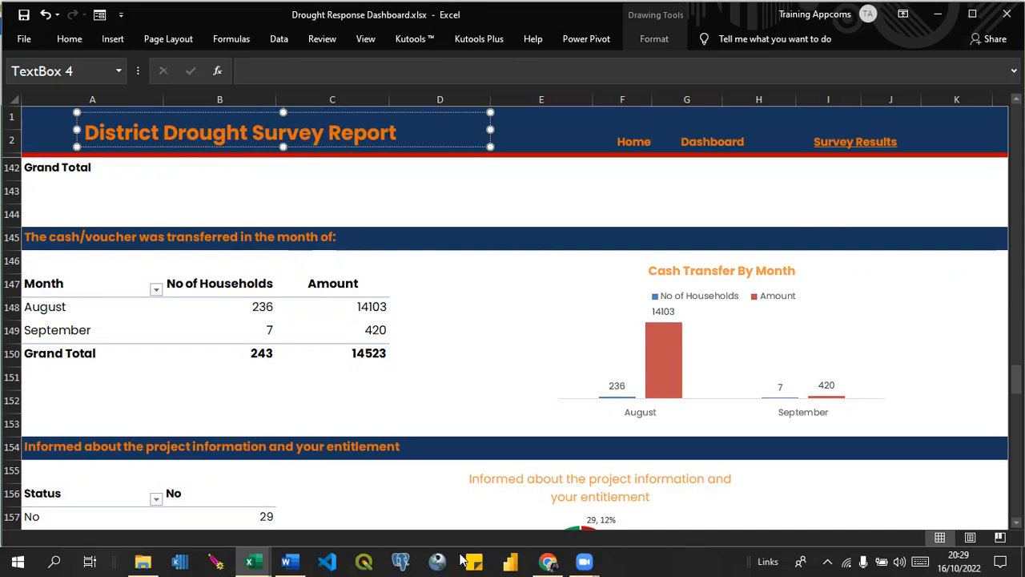
Replace "District Drought" in the report heading with the copied text "post Distribution monitoring".
{"action": "left_click", "coordinate": [549, 562]}
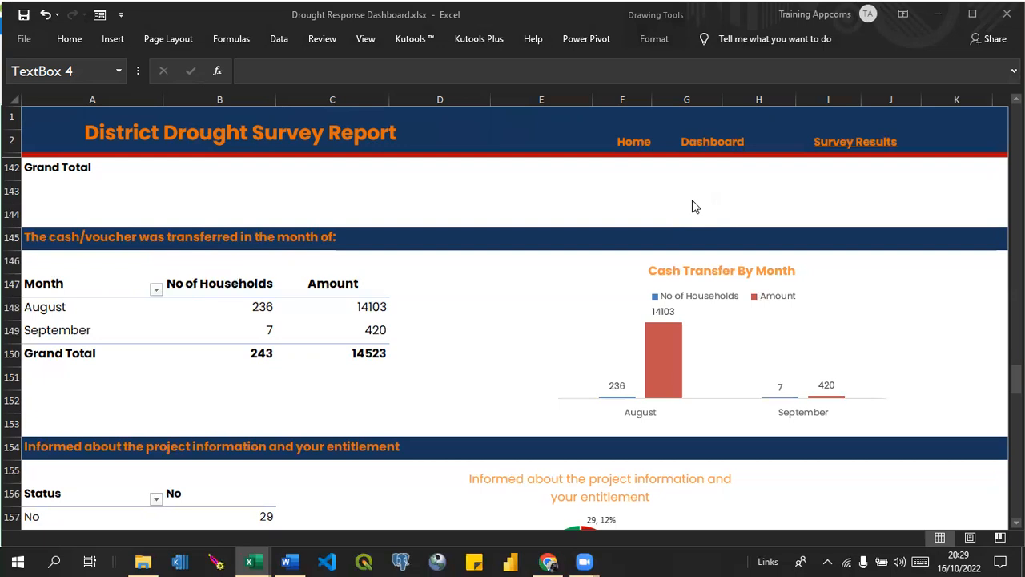
{"action": "left_click", "coordinate": [254, 132]}
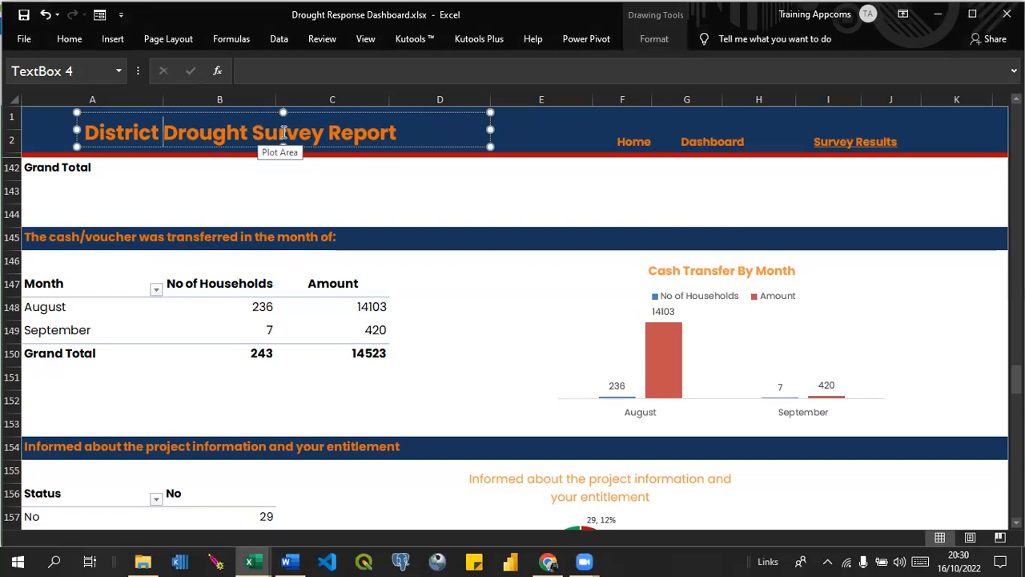
{"action": "left_click_drag", "start_coordinate": [251, 132], "coordinate": [93, 127]}
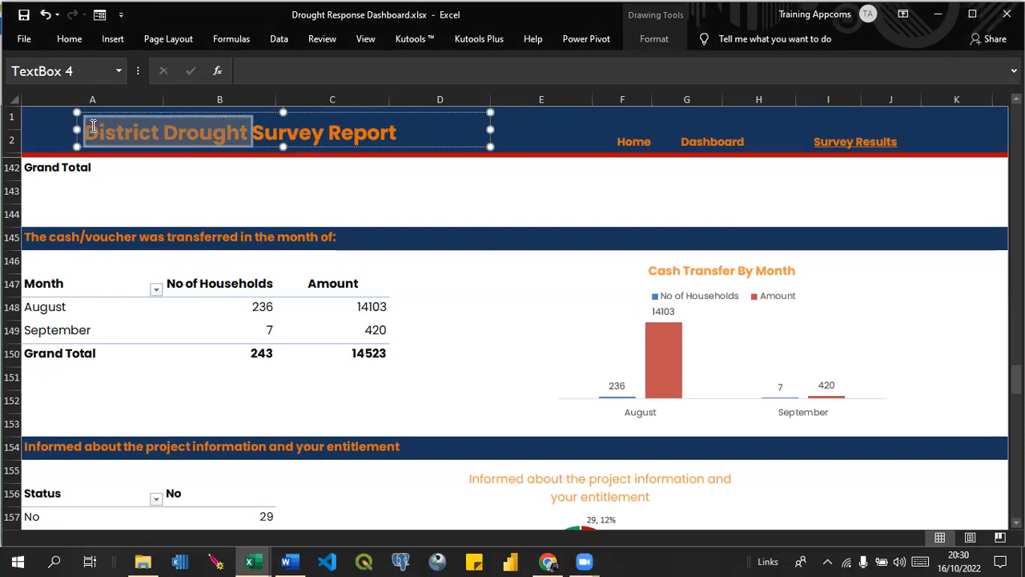
{"action": "type", "text": "post Distribution monitoring"}
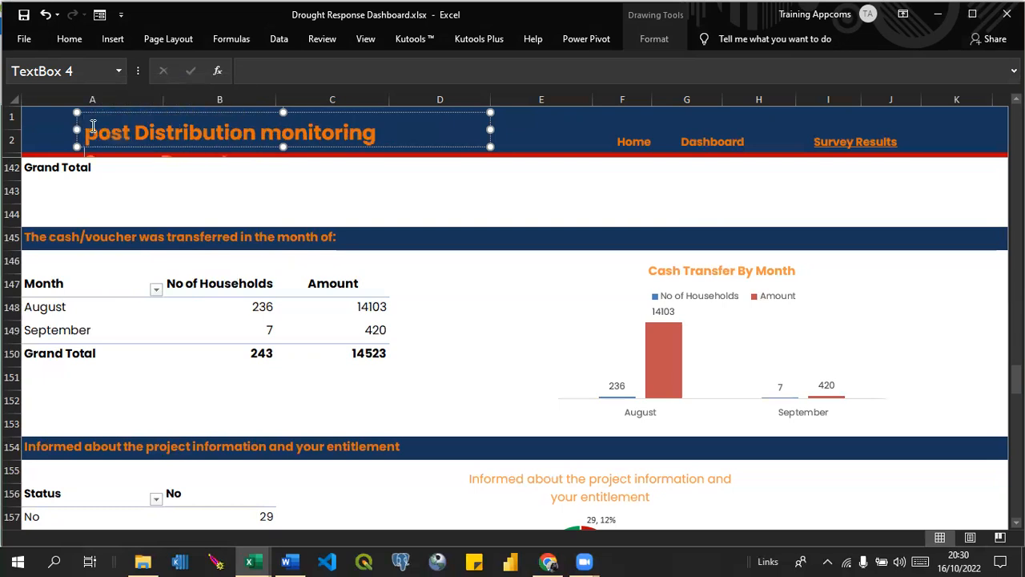
Capitalize "Post" and "Monitoring" in the report heading.
{"action": "left_click", "coordinate": [95, 133]}
{"action": "key", "text": "BackSpace"}
{"action": "type", "text": "P"}
{"action": "key", "text": "ctrl+a"}
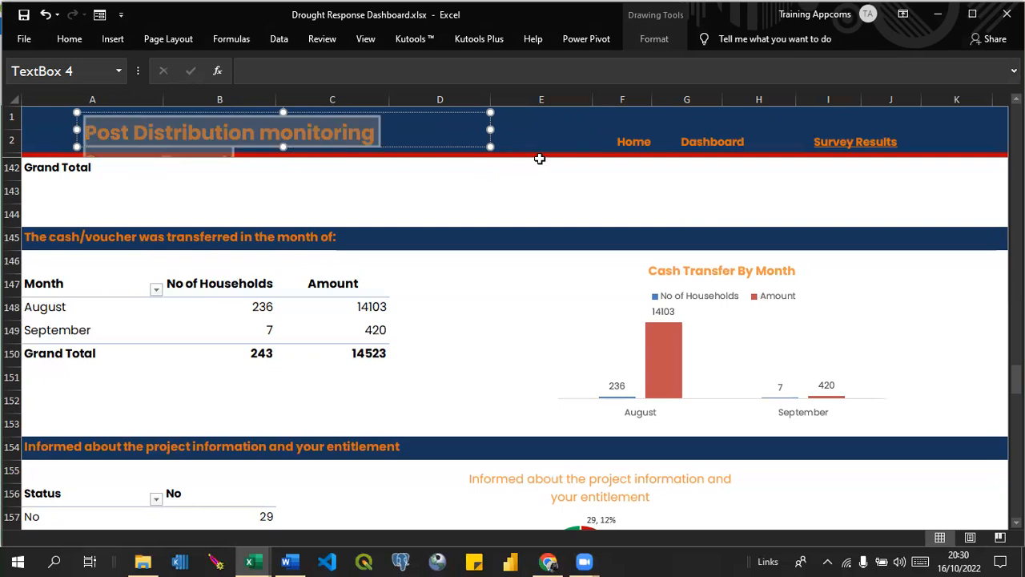
{"action": "left_click", "coordinate": [540, 160]}
{"action": "left_click", "coordinate": [284, 132]}
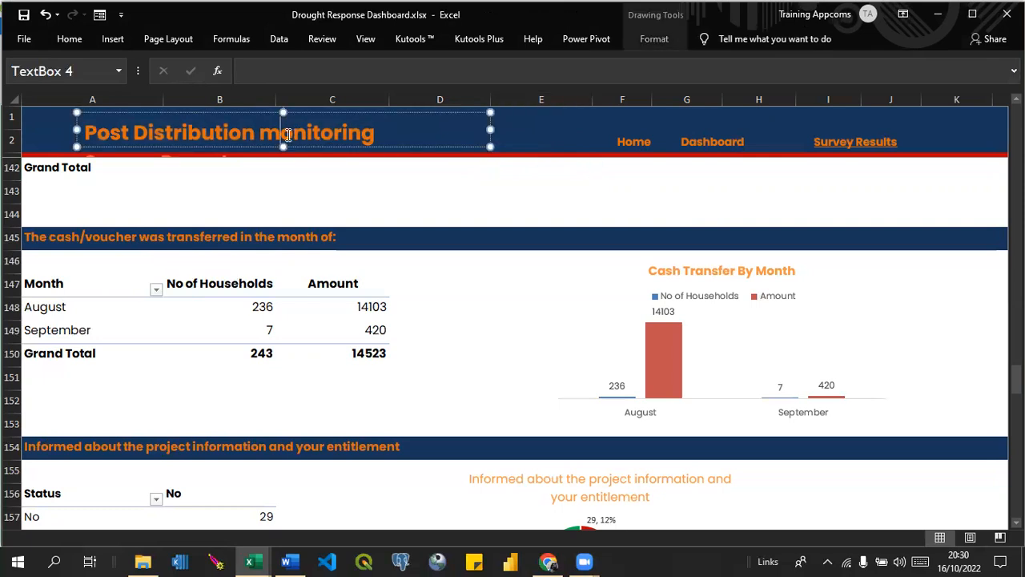
{"action": "key", "text": "BackSpace"}
{"action": "type", "text": "M"}
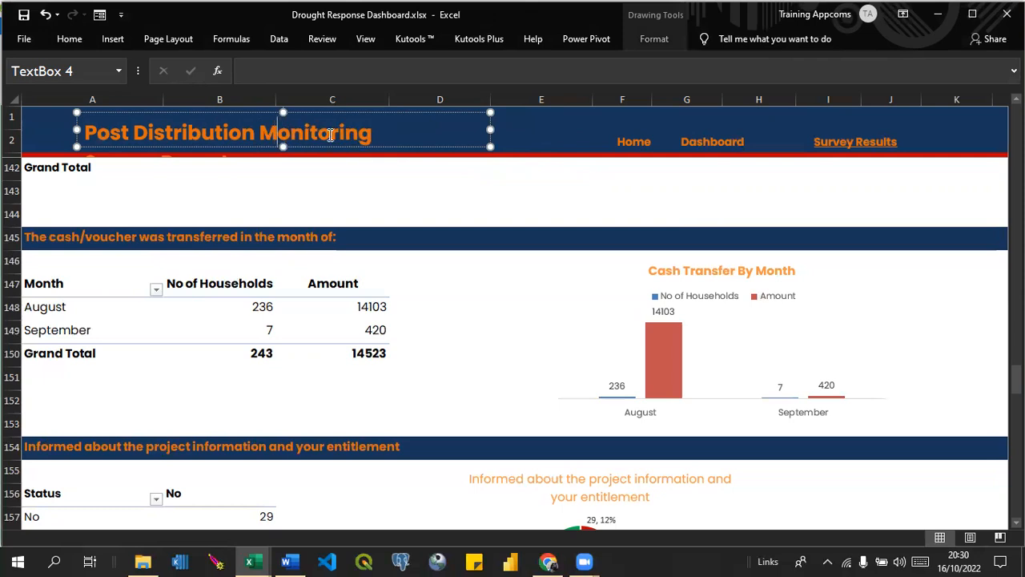
Enlarge the heading's text box and add "Survey Report" after "Post Distribution Monitoring" on the first line.
{"action": "left_click_drag", "start_coordinate": [490, 129], "coordinate": [566, 136]}
{"action": "left_click_drag", "start_coordinate": [321, 146], "coordinate": [322, 187]}
{"action": "left_click", "coordinate": [386, 134]}
{"action": "type", "text": "S"}
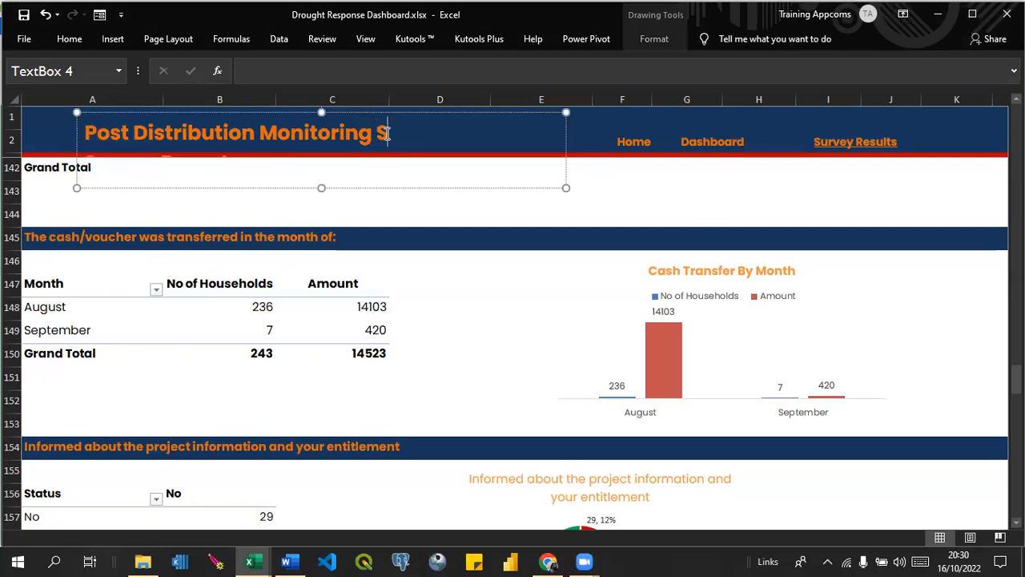
{"action": "type", "text": "urveu"}
{"action": "key", "text": "BackSpace"}
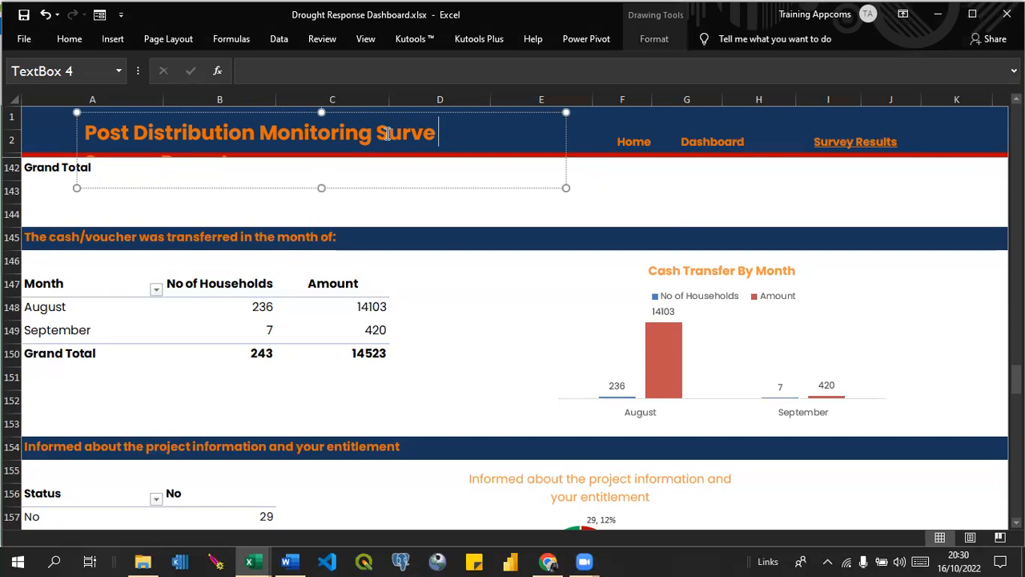
{"action": "type", "text": "y Repo"}
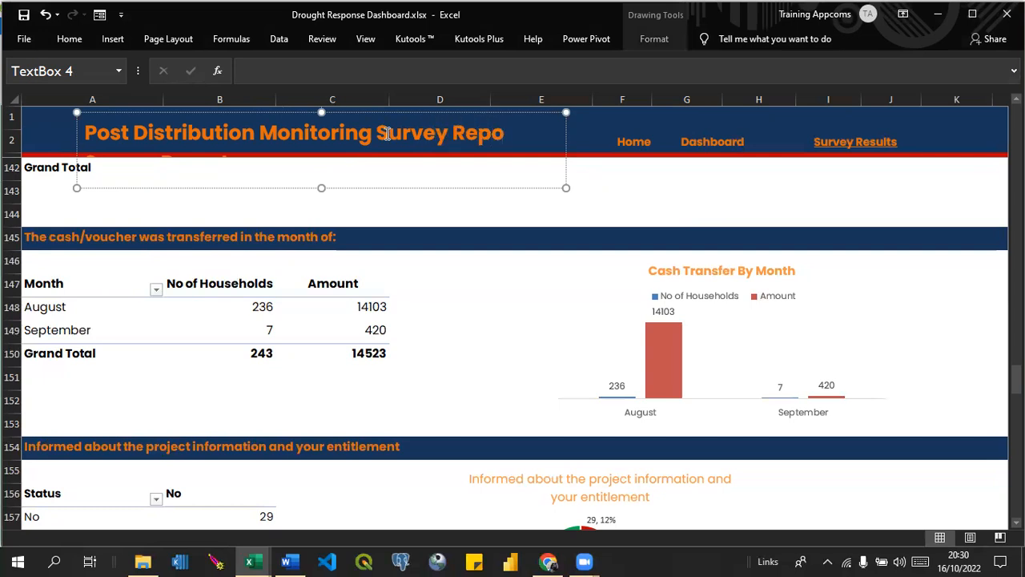
{"action": "type", "text": "rt @20"}
Add the year 2020 to the end of the heading and widen its text box while reducing it to one line's height.
{"action": "key", "text": "BackSpace"}
{"action": "key", "text": "BackSpace"}
{"action": "key", "text": "BackSpace"}
{"action": "type", "text": "202"}
{"action": "left_click_drag", "start_coordinate": [567, 186], "coordinate": [607, 145]}
{"action": "left_click", "coordinate": [569, 136]}
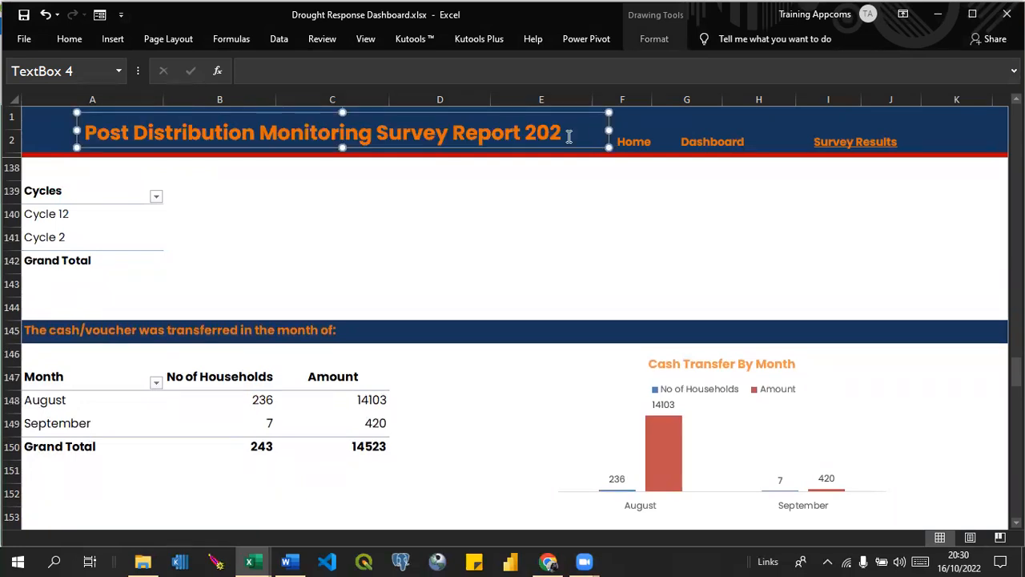
{"action": "type", "text": "0"}
{"action": "left_click", "coordinate": [966, 187]}
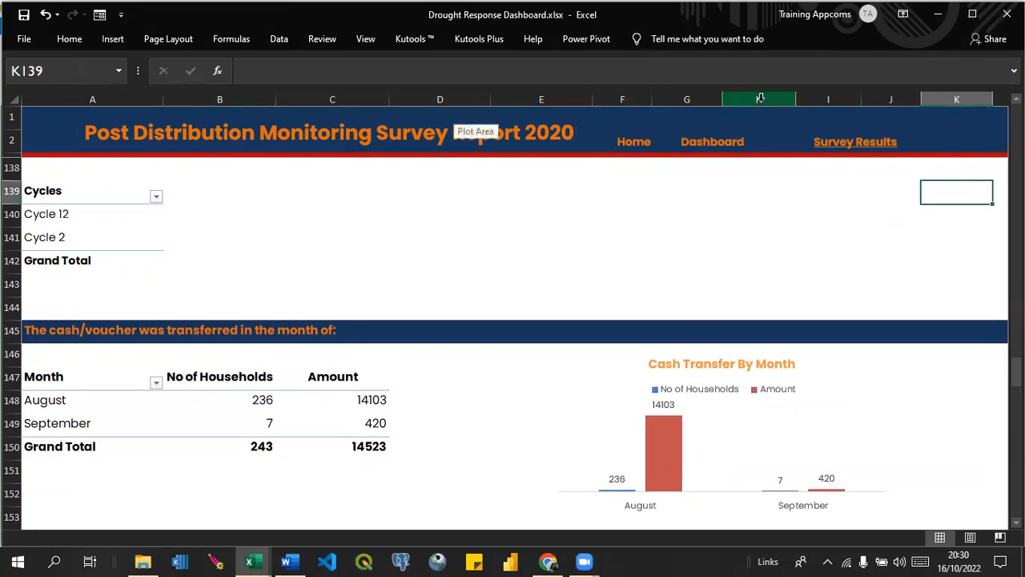
Go to the Home sheet and check its main title and the Dashboard and Survey Report links.
{"action": "left_click", "coordinate": [638, 142]}
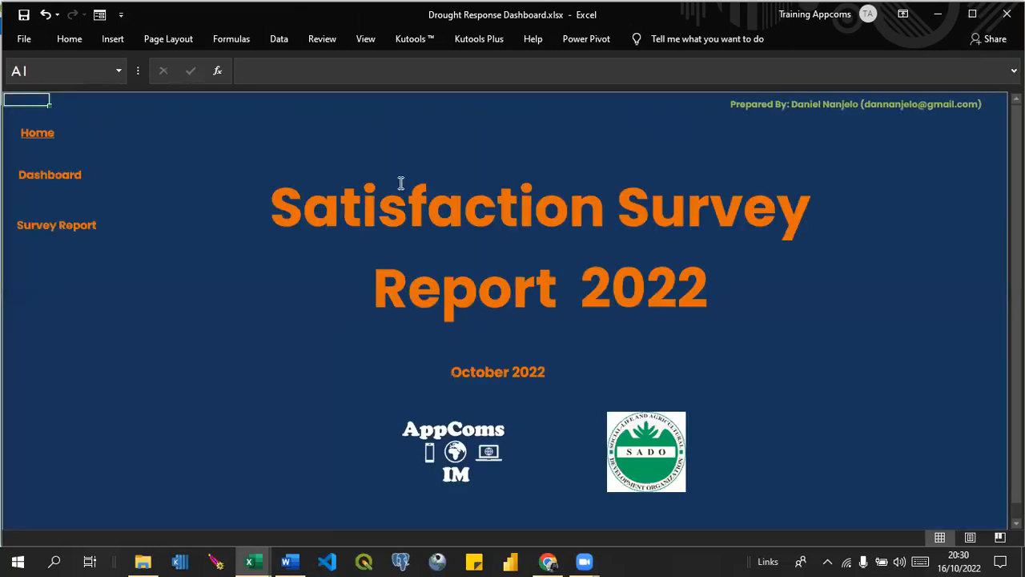
{"action": "left_click", "coordinate": [402, 228]}
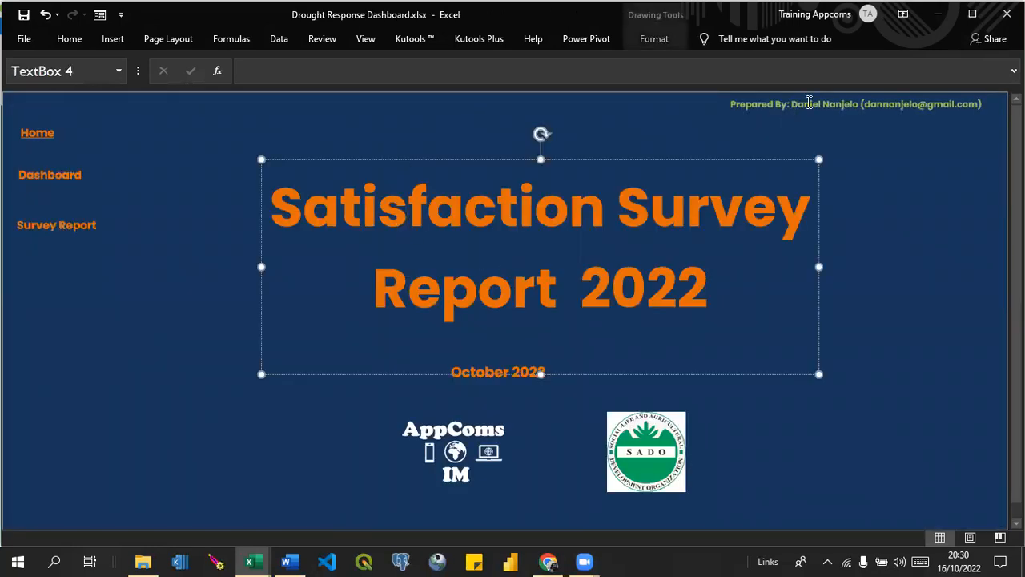
{"action": "left_click", "coordinate": [37, 176]}
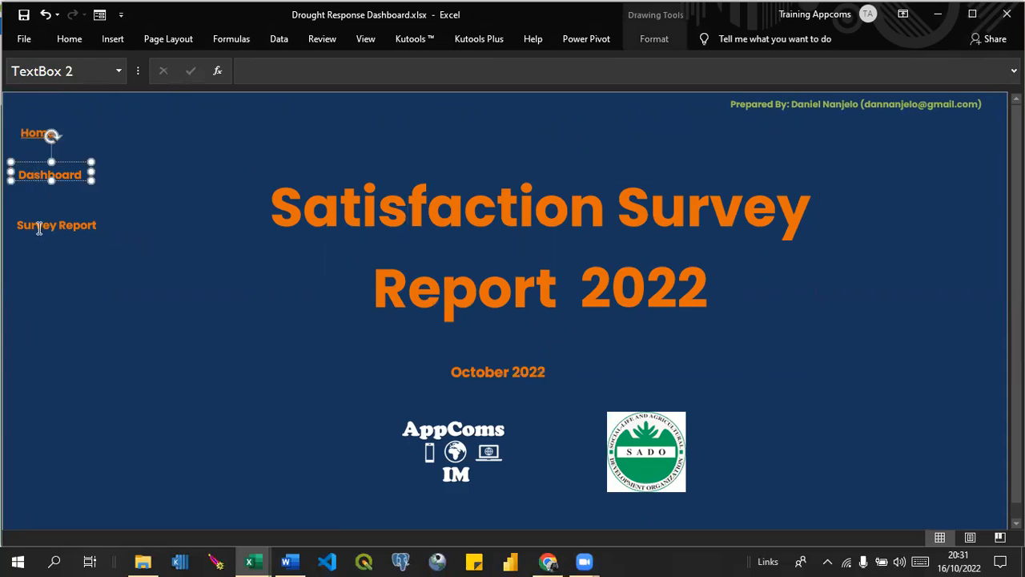
{"action": "left_click", "coordinate": [37, 226]}
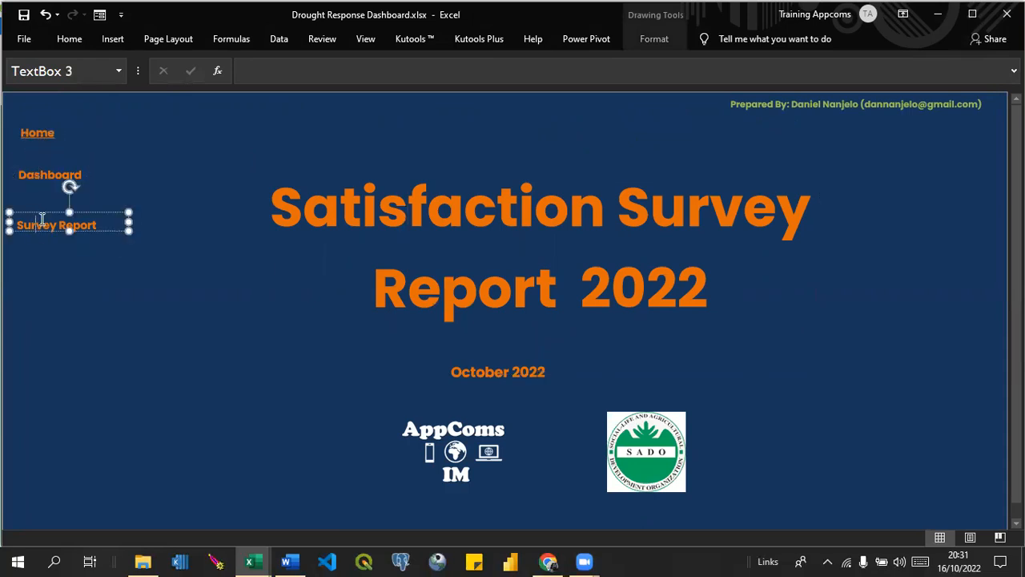
{"action": "left_click", "coordinate": [201, 202]}
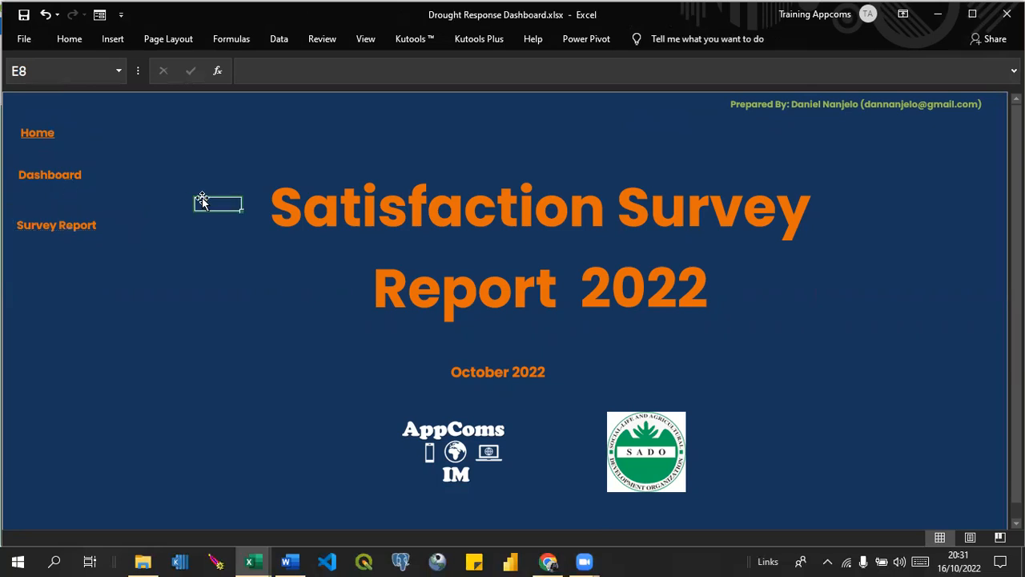
Return to the survey report sheet and copy the entire heading text.
{"action": "left_click", "coordinate": [69, 225]}
{"action": "left_click", "coordinate": [234, 130]}
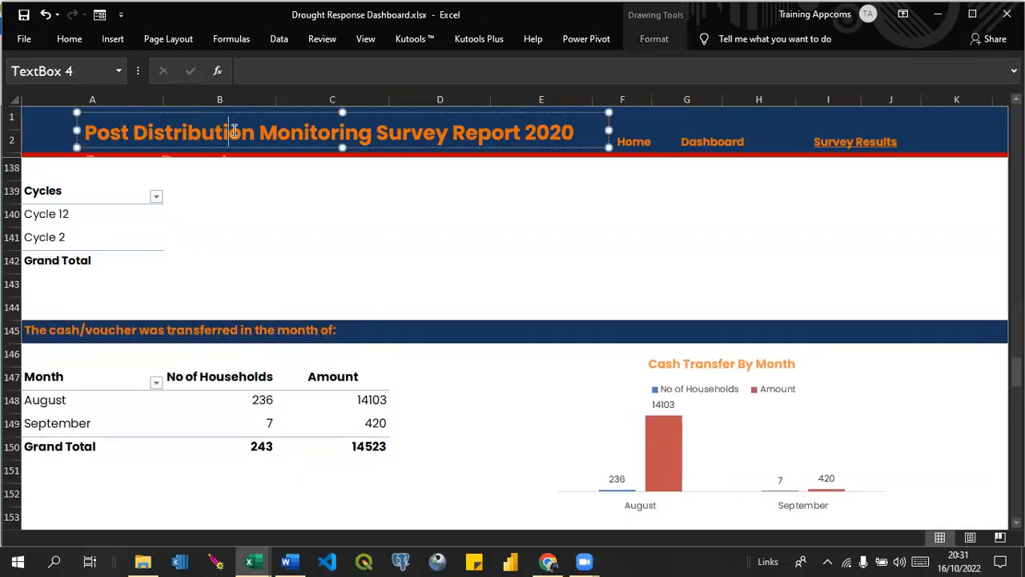
{"action": "key", "text": "ctrl+a"}
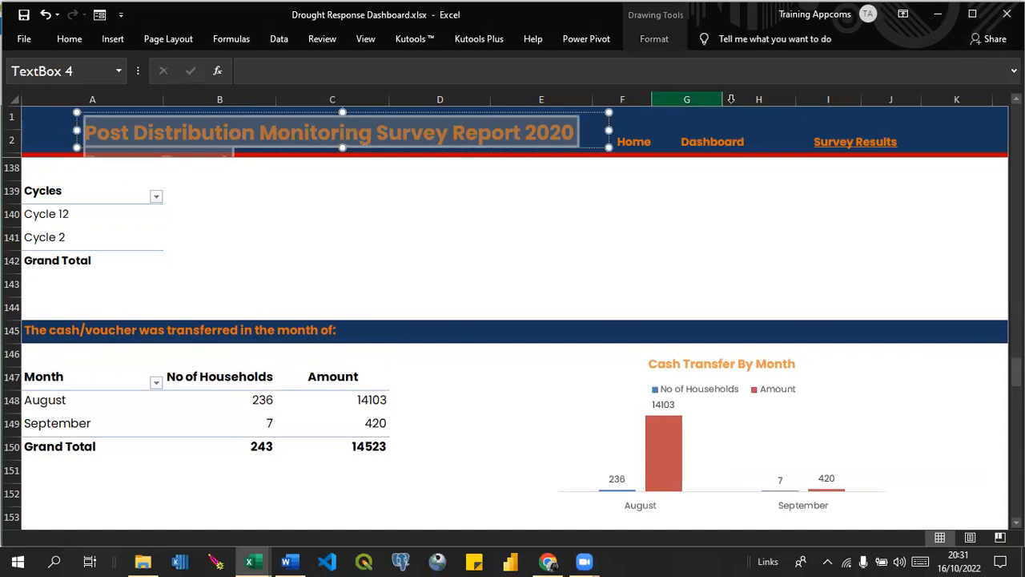
Replace the Home sheet's "Satisfaction Survey Report 2022" title with the copied report heading.
{"action": "left_click", "coordinate": [717, 141]}
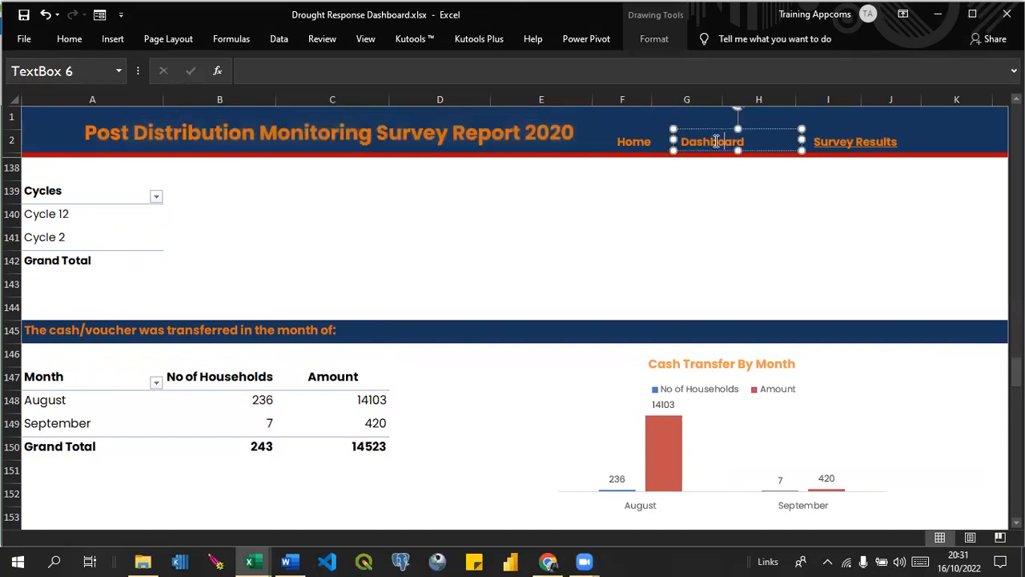
{"action": "left_click", "coordinate": [644, 141]}
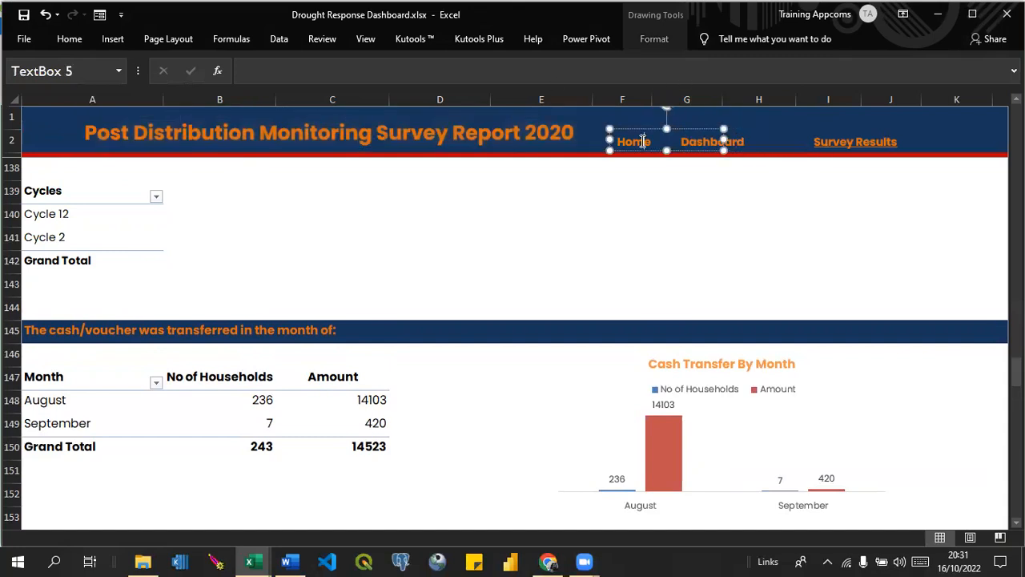
{"action": "left_click", "coordinate": [880, 168]}
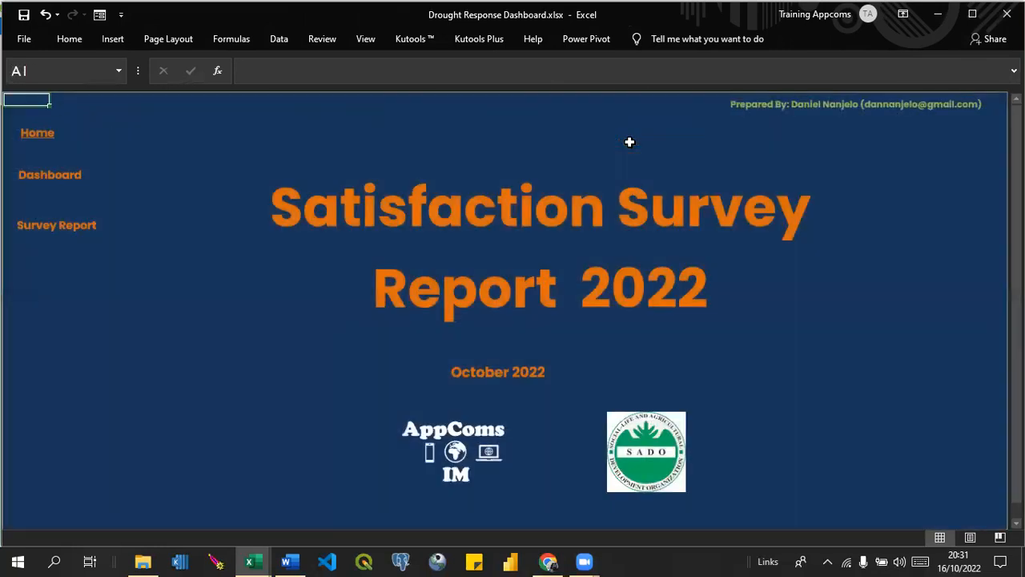
{"action": "left_click", "coordinate": [632, 147]}
{"action": "left_click", "coordinate": [442, 228]}
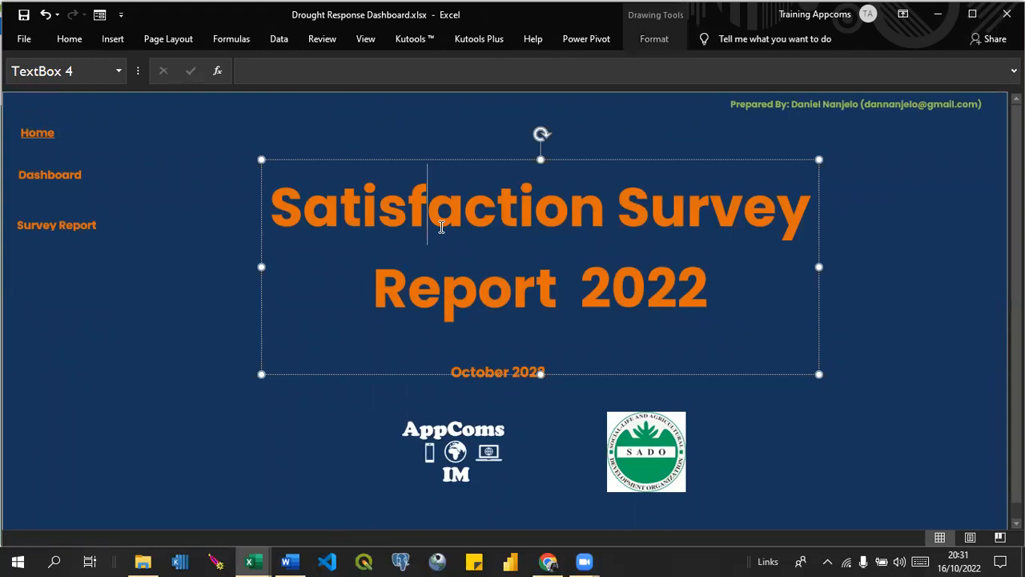
{"action": "key", "text": "ctrl+a"}
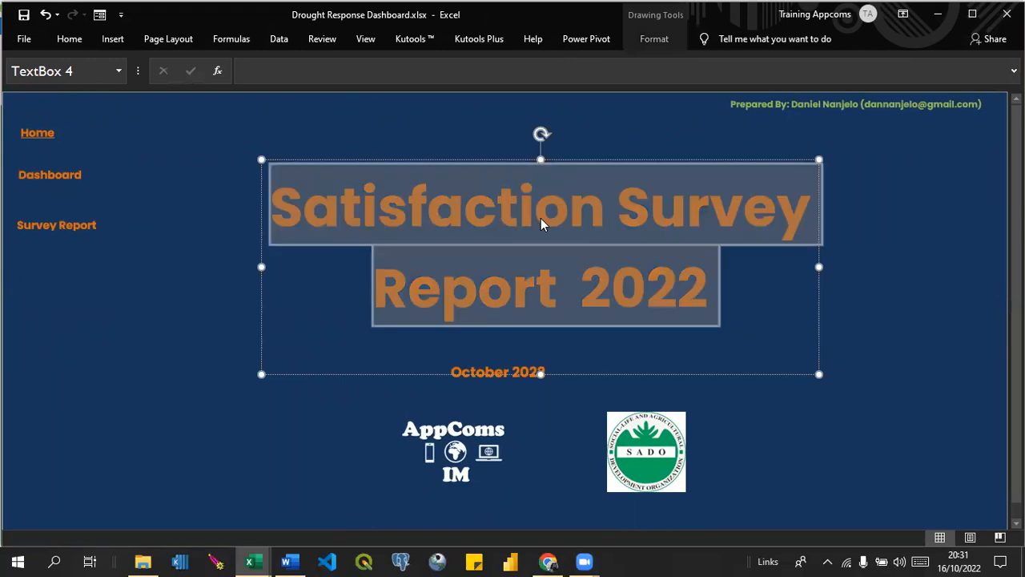
{"action": "type", "text": "Post Distribution Monitoring Survey Report 2020 Survey Report"}
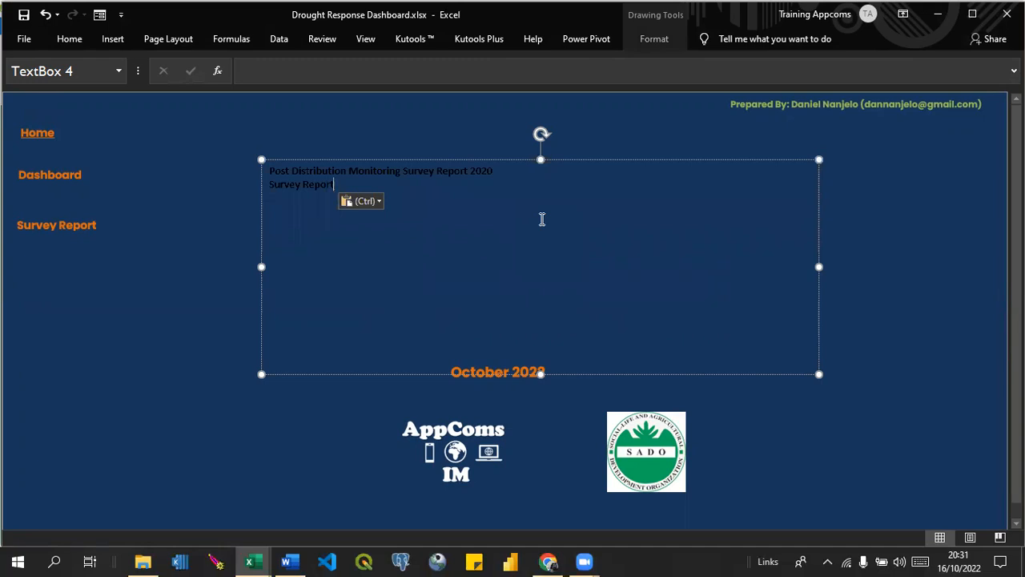
Undo the formatted paste and replace the Home title with the copied report heading as text only, keeping the title's own style.
{"action": "key", "text": "ctrl+z"}
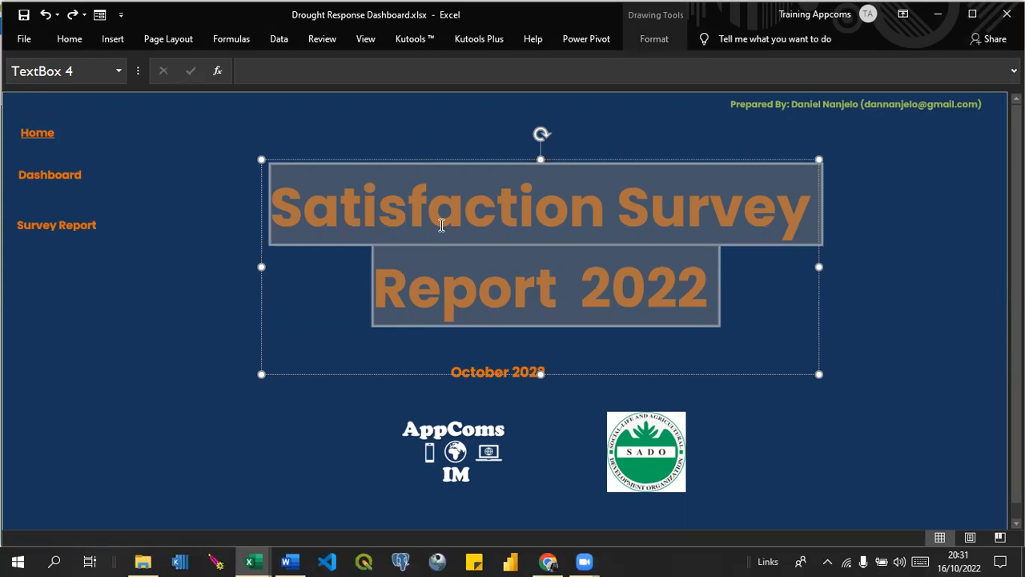
{"action": "right_click", "coordinate": [441, 226]}
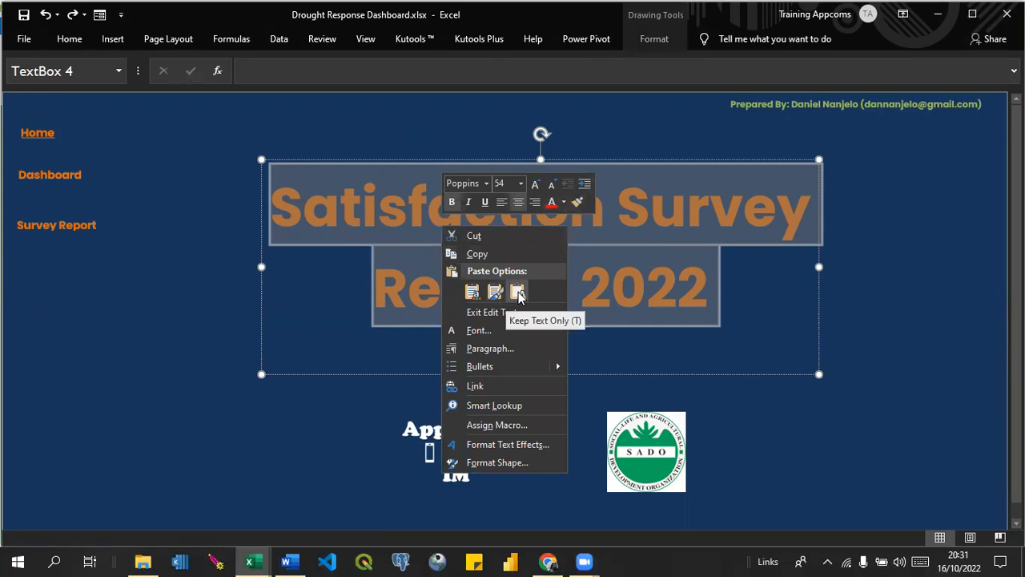
{"action": "left_click", "coordinate": [518, 294]}
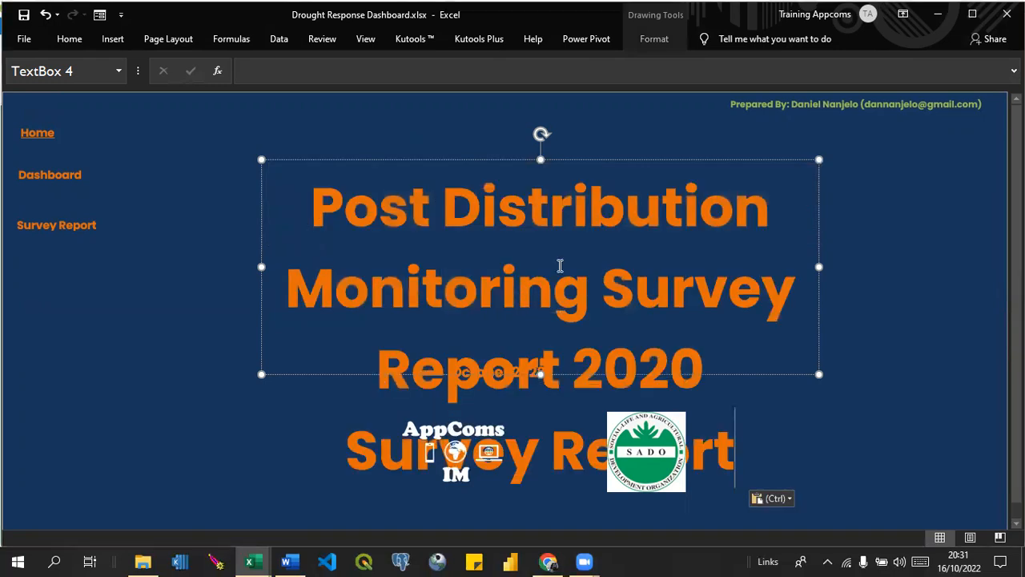
Widen the Home title's text box on both sides until "Monitoring Survey Report" fits on one line.
{"action": "key", "text": "alt+Tab"}
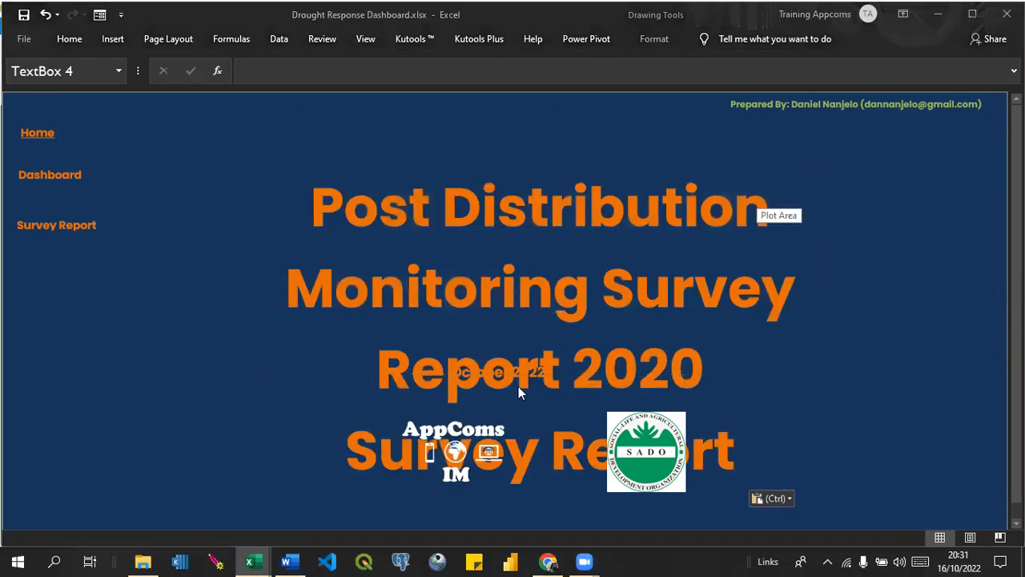
{"action": "left_click", "coordinate": [597, 297]}
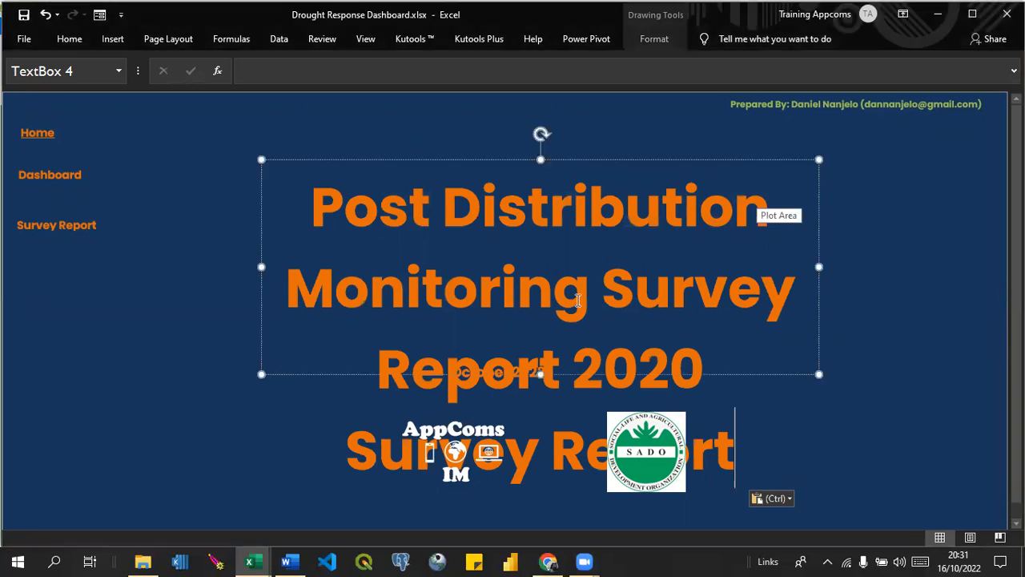
{"action": "left_click_drag", "start_coordinate": [261, 267], "coordinate": [184, 266]}
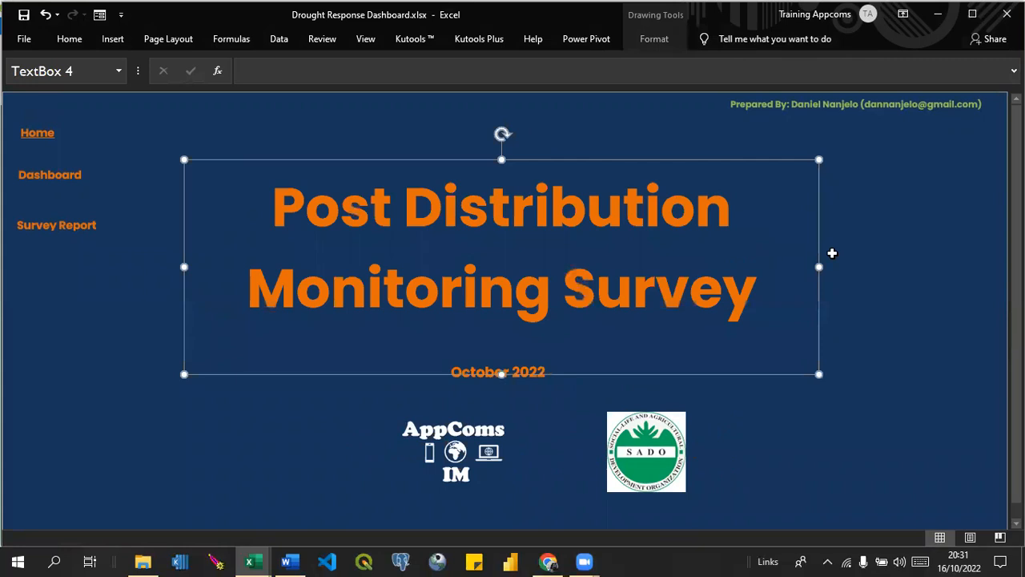
{"action": "left_click_drag", "start_coordinate": [821, 267], "coordinate": [913, 266]}
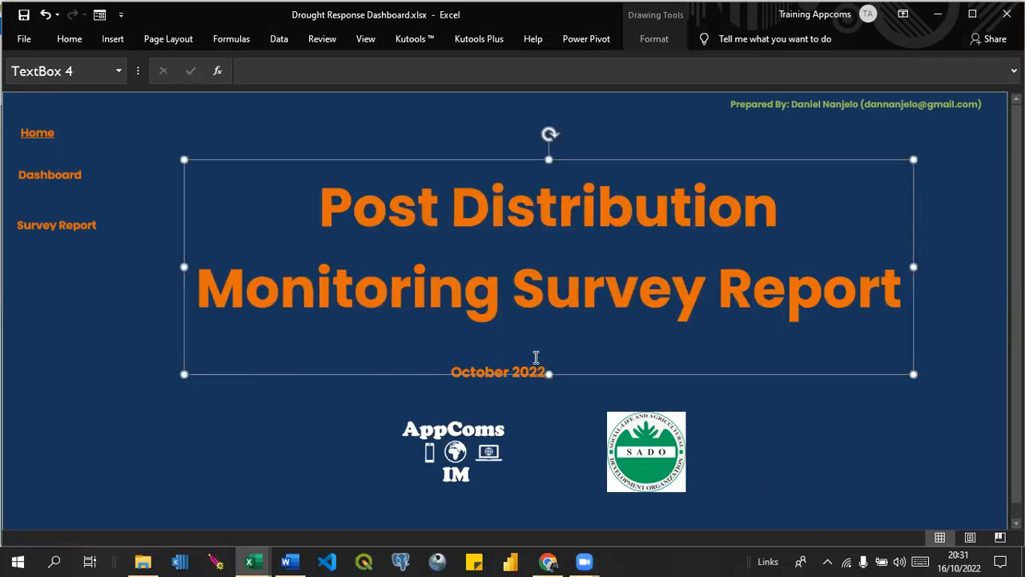
{"action": "left_click", "coordinate": [845, 426]}
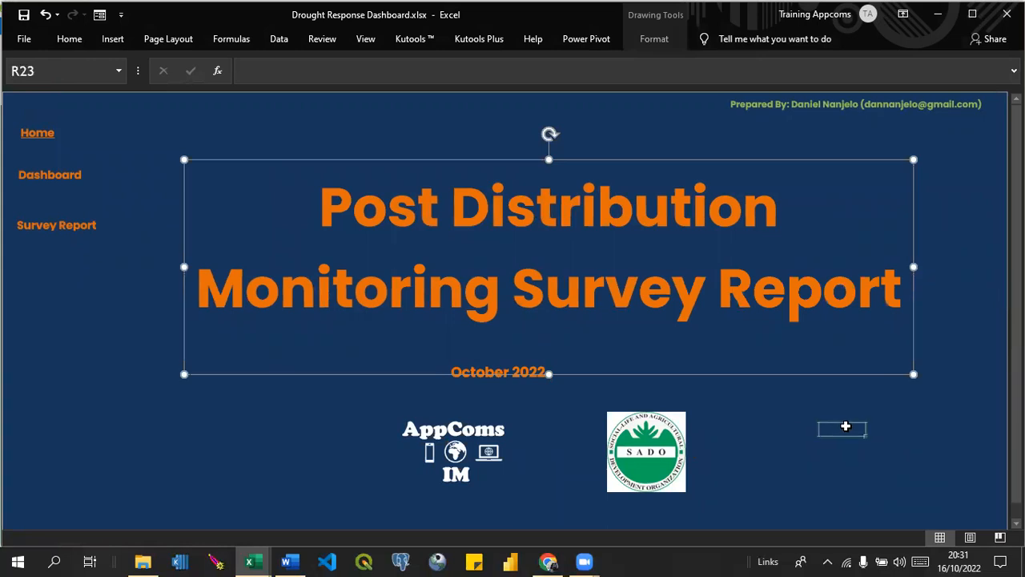
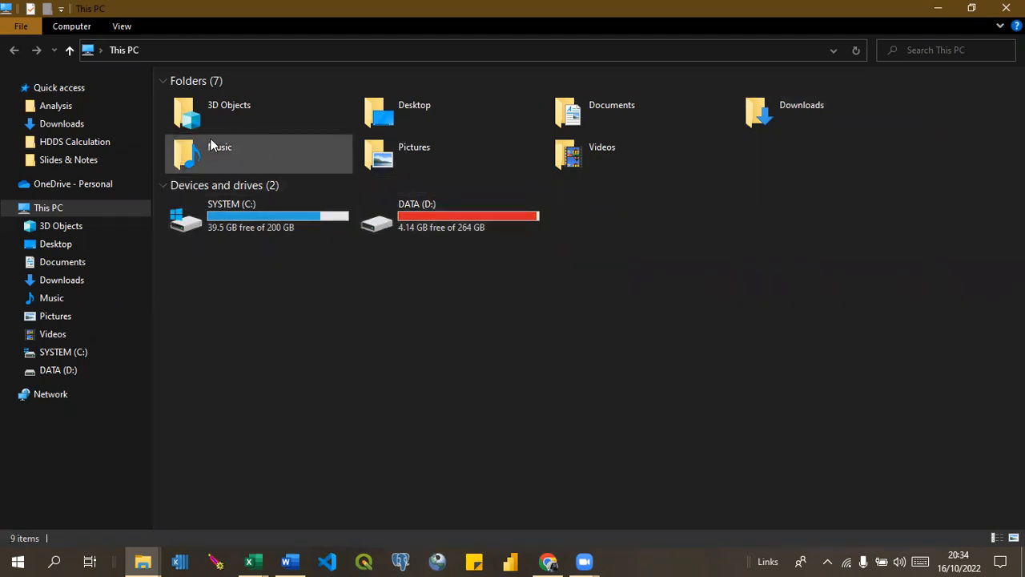
In File Explorer, browse from the Desktop into Devimpact Institute and open the International Rescue Committe IRC folder.
{"action": "left_click", "coordinate": [75, 142]}
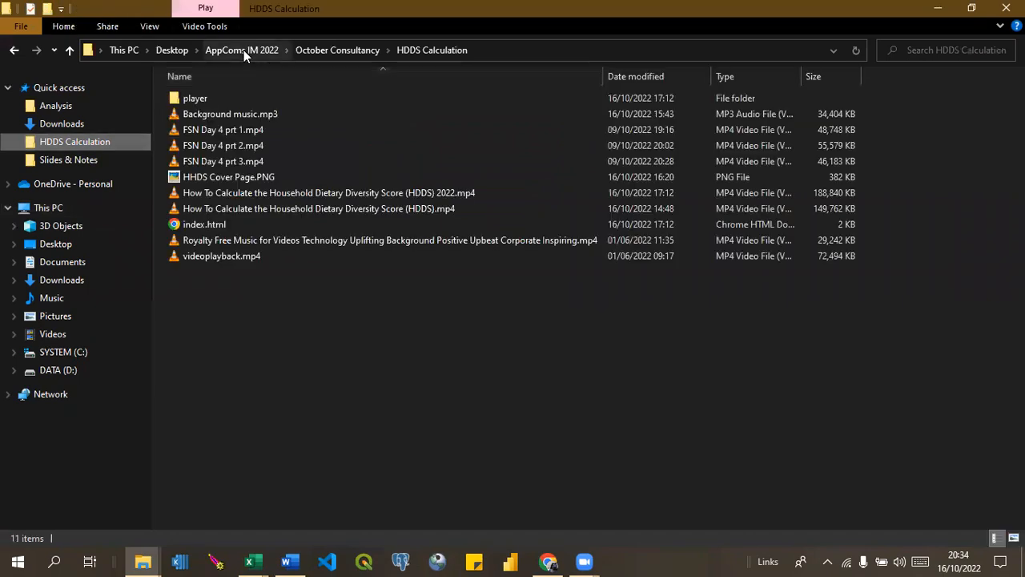
{"action": "left_click", "coordinate": [243, 50]}
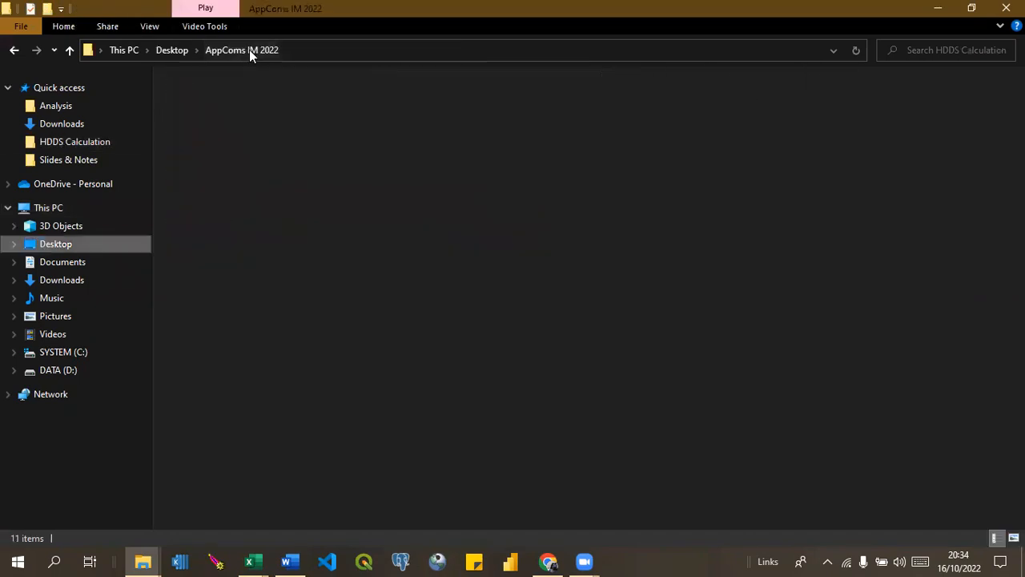
{"action": "left_click", "coordinate": [177, 51]}
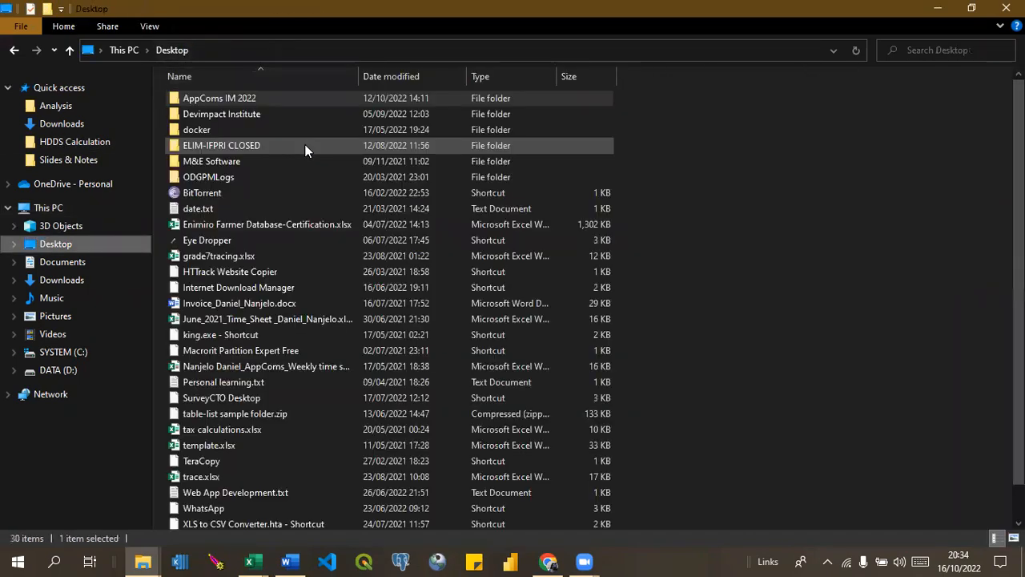
{"action": "double_click", "coordinate": [206, 114]}
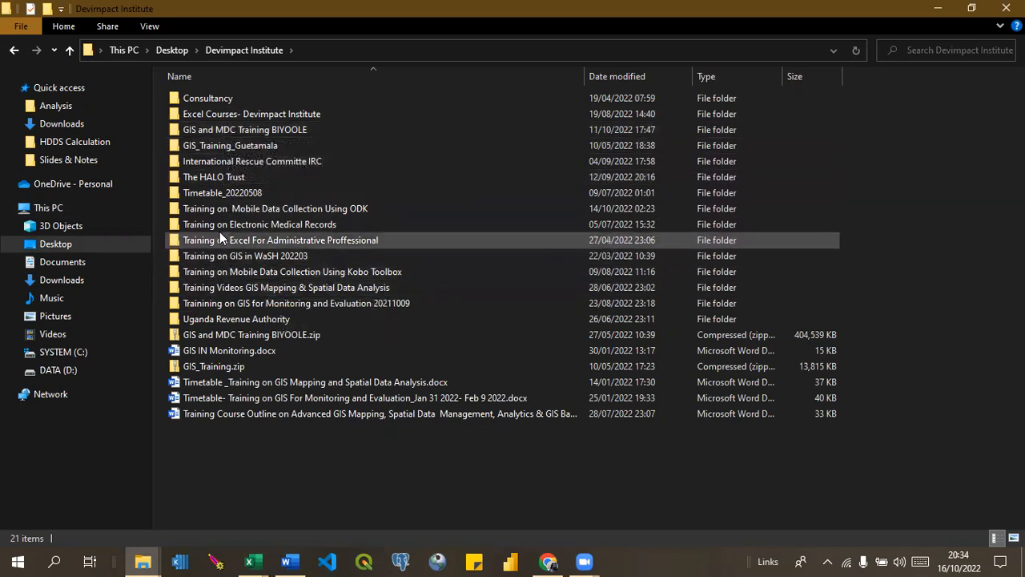
{"action": "double_click", "coordinate": [207, 161]}
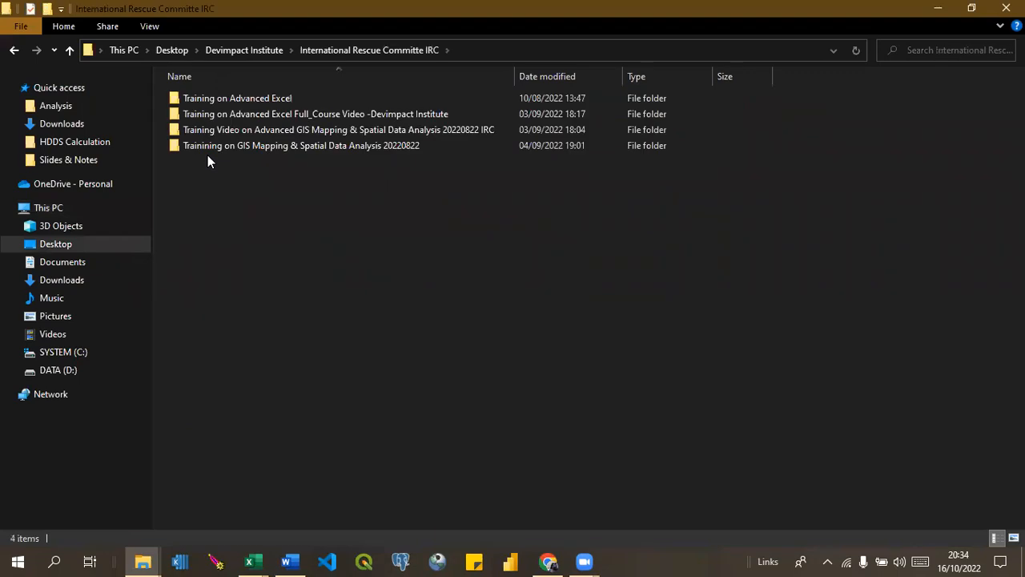
Open the Slides & Notes folder of Trainining on GIS Mapping & Spatial Data Analysis 20220822 and widen the Name column.
{"action": "left_click", "coordinate": [252, 148]}
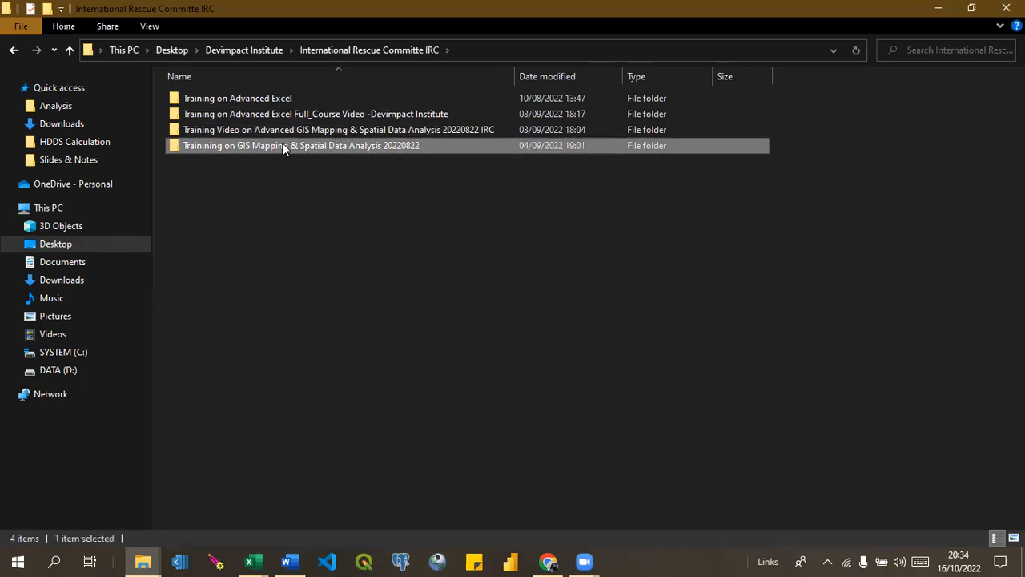
{"action": "double_click", "coordinate": [282, 145]}
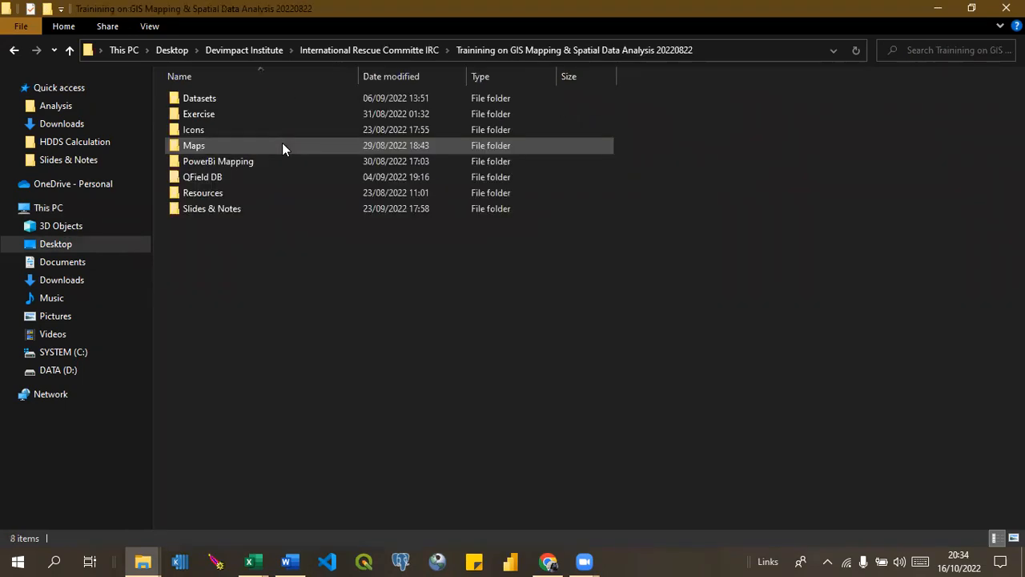
{"action": "double_click", "coordinate": [214, 205]}
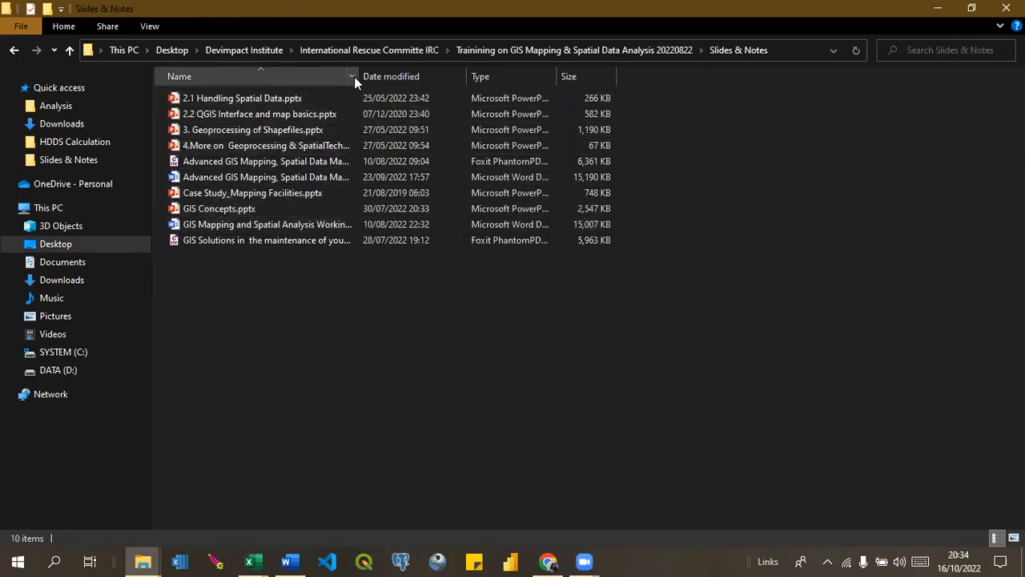
{"action": "left_click_drag", "start_coordinate": [357, 76], "coordinate": [647, 117]}
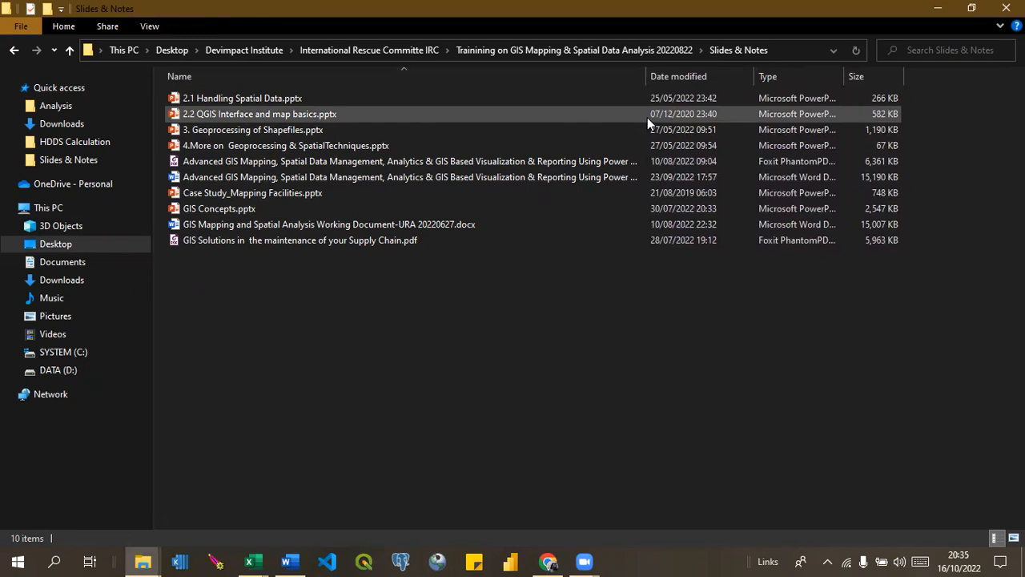
Open the Advanced GIS Mapping, Spatial Data Management Word document ending in QGIS-IRC.docx and bring its window to the front.
{"action": "left_click", "coordinate": [496, 181]}
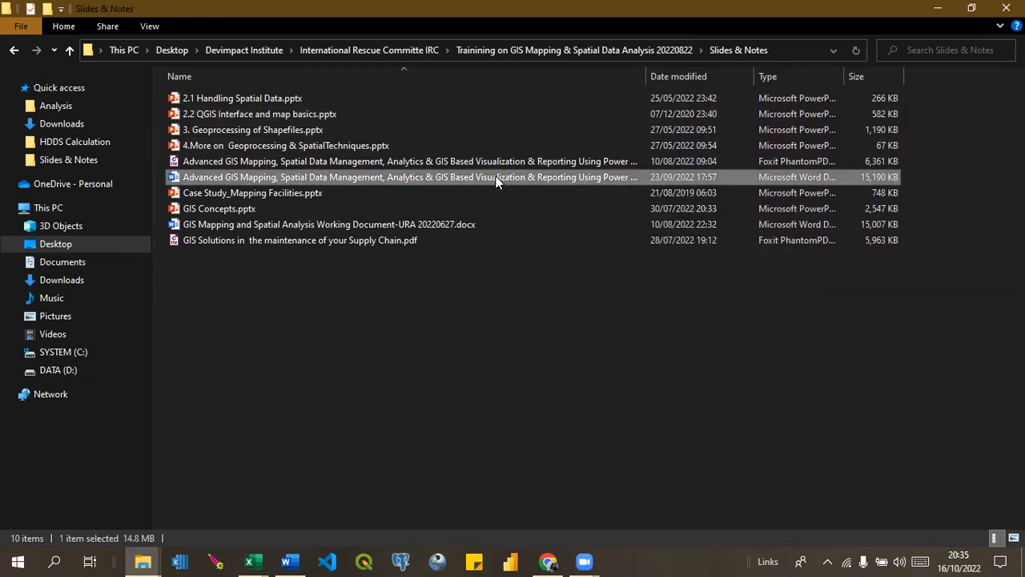
{"action": "double_click", "coordinate": [496, 181]}
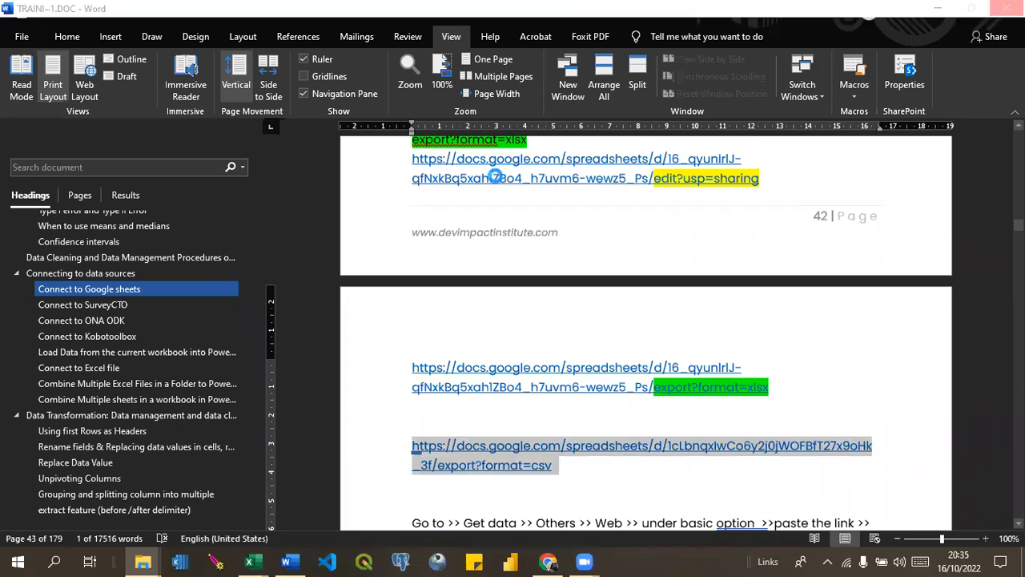
{"action": "left_click", "coordinate": [496, 176]}
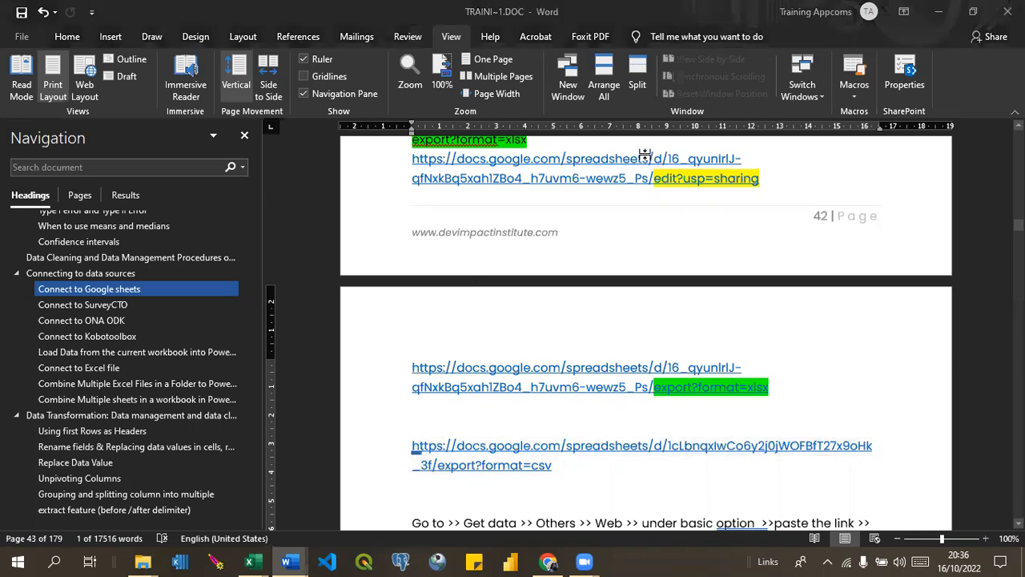
{"action": "key", "text": "alt+Tab"}
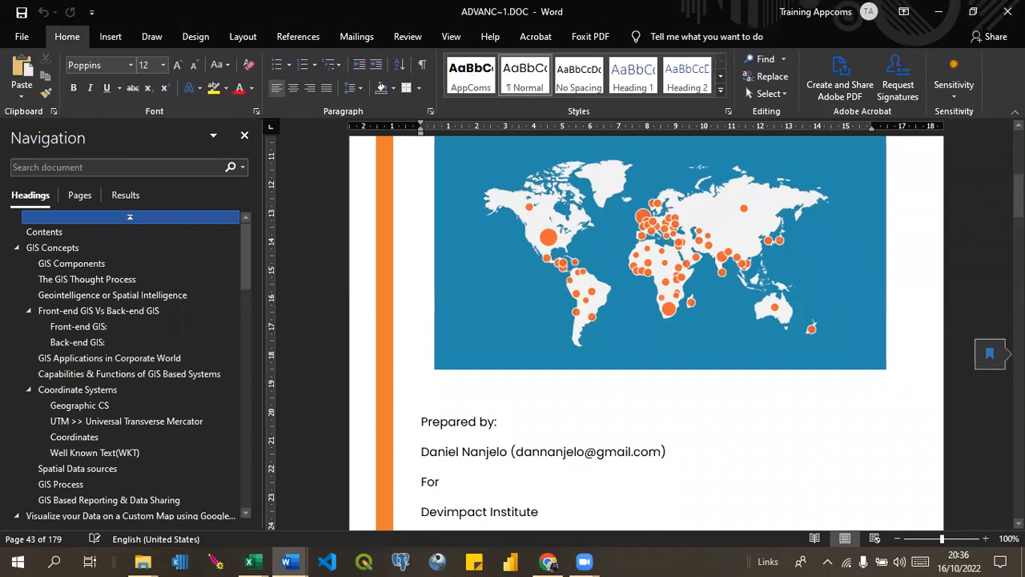
Review the GIS training manual's cover page and the first entries of its table of contents.
{"action": "left_click", "coordinate": [1018, 126]}
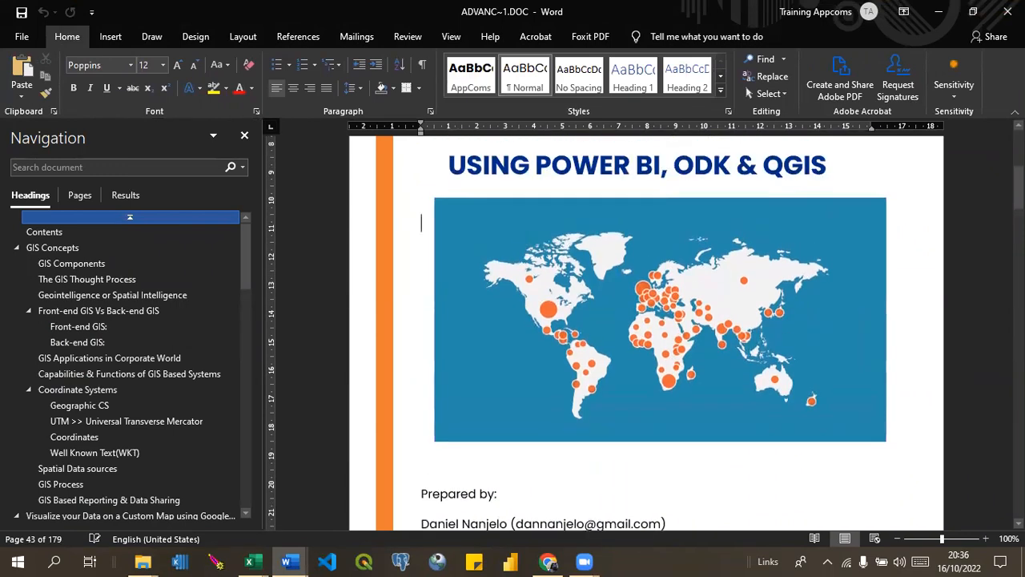
{"action": "left_click_drag", "start_coordinate": [1018, 187], "coordinate": [1018, 166]}
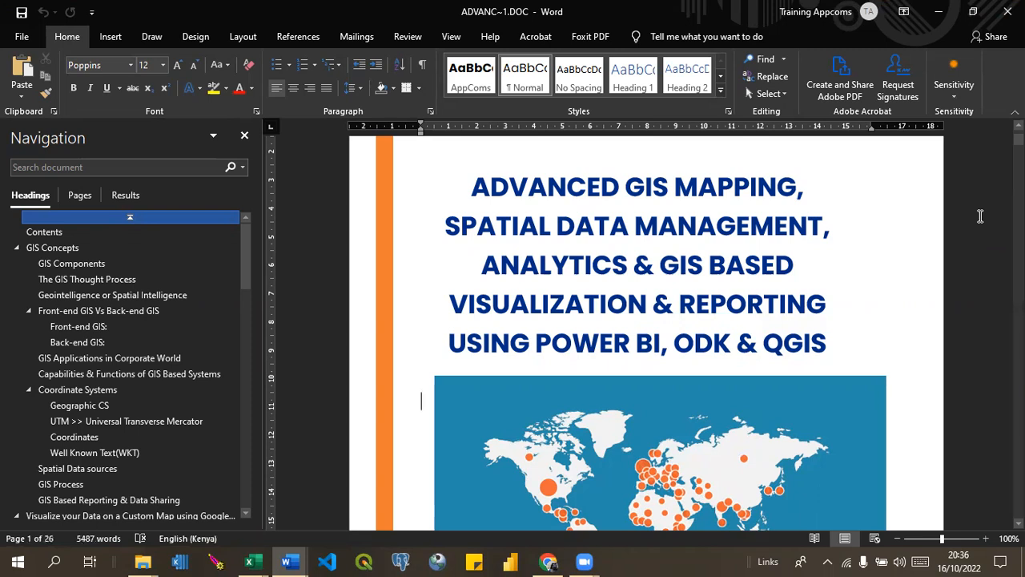
{"action": "left_click", "coordinate": [1019, 523]}
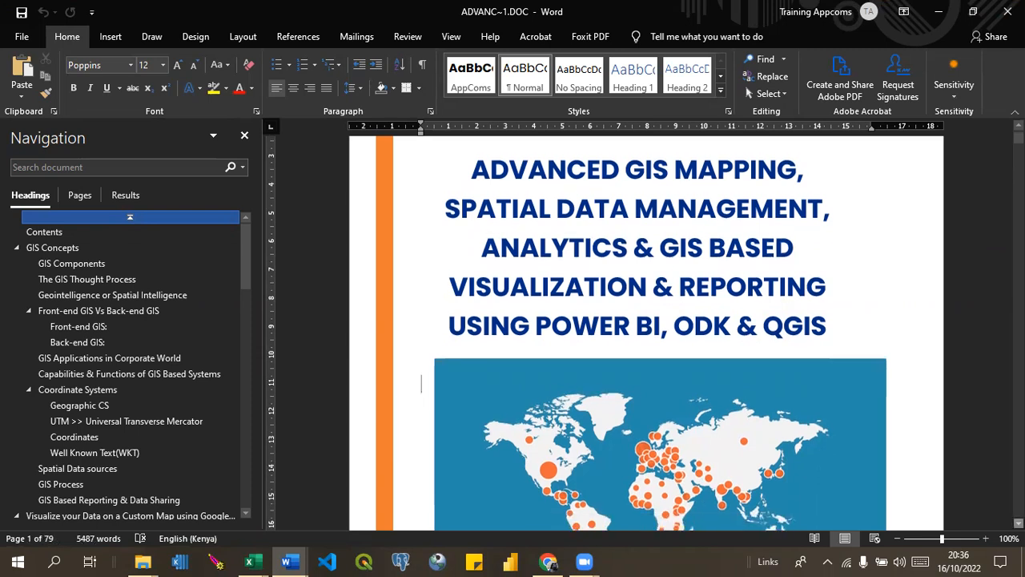
{"action": "scroll", "coordinate": [645, 333], "scroll_direction": "down", "scroll_amount": 2}
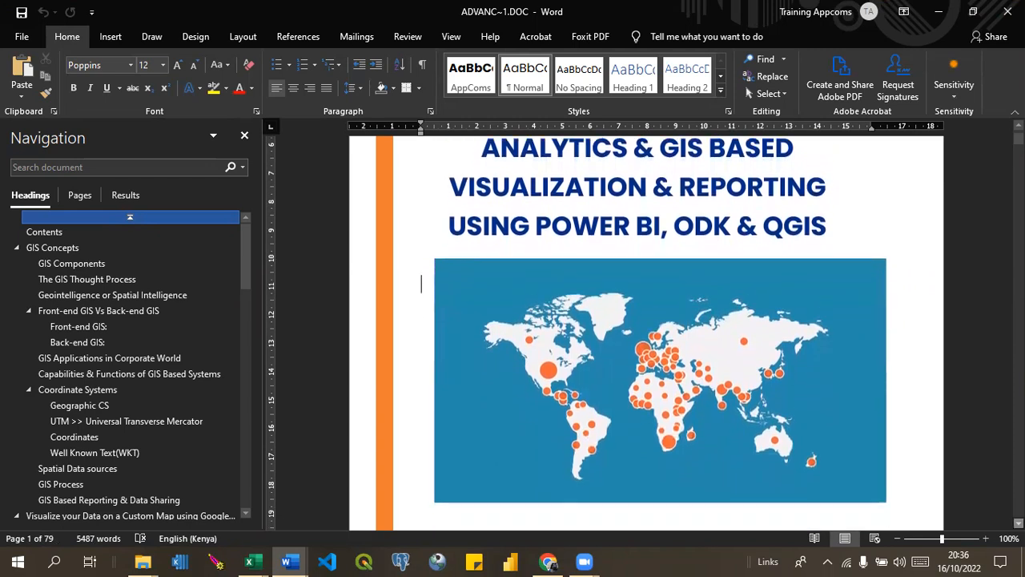
{"action": "scroll", "coordinate": [646, 340], "scroll_direction": "down", "scroll_amount": 3}
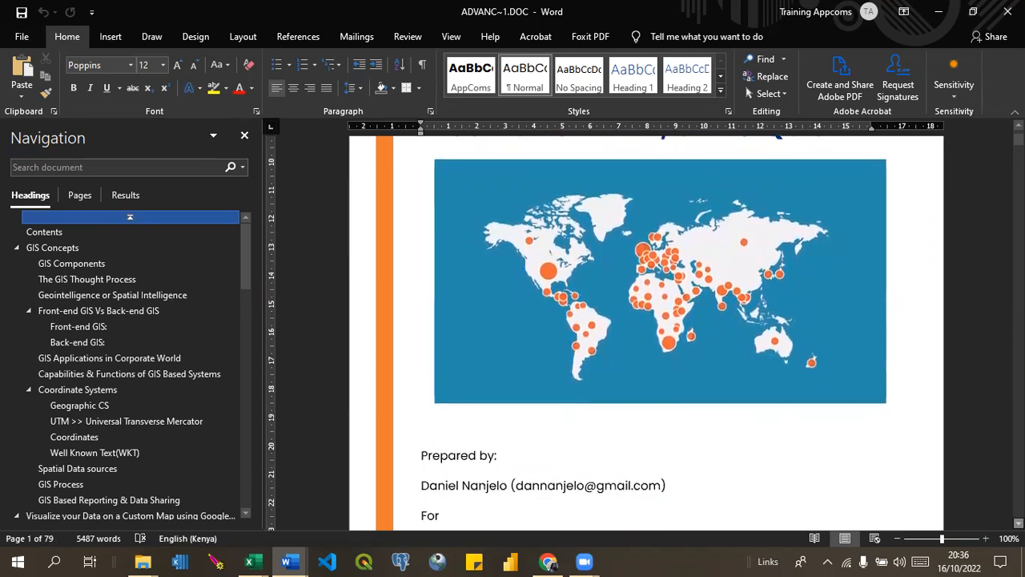
{"action": "scroll", "coordinate": [646, 330], "scroll_direction": "down", "scroll_amount": 5}
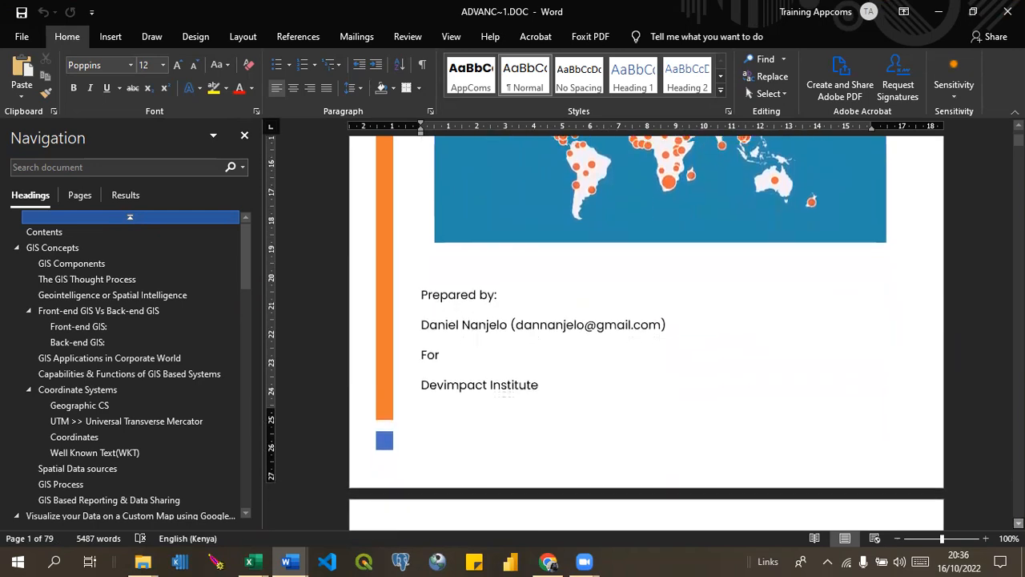
{"action": "scroll", "coordinate": [646, 330], "scroll_direction": "down", "scroll_amount": 5}
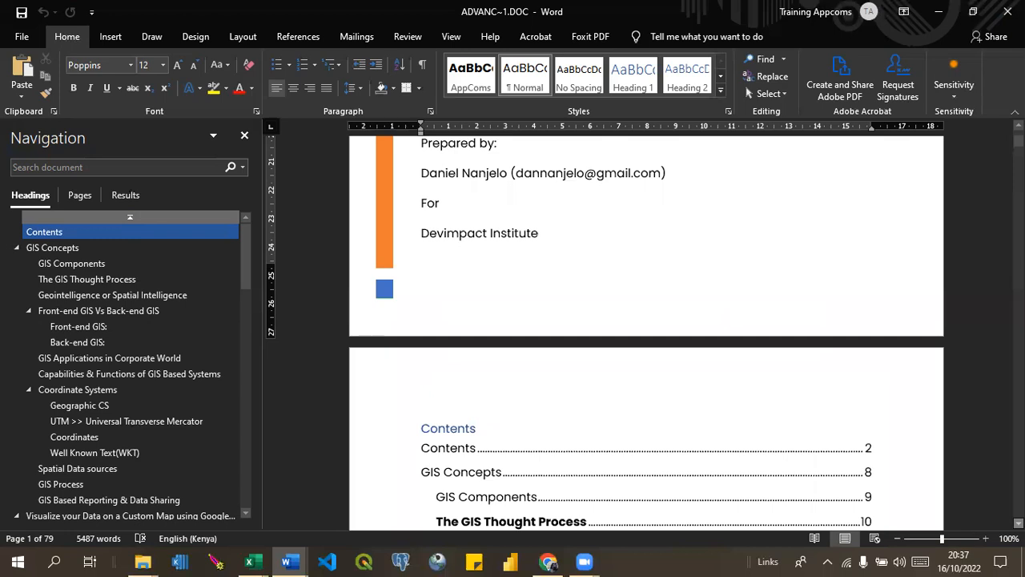
{"action": "scroll", "coordinate": [646, 333], "scroll_direction": "down", "scroll_amount": 4}
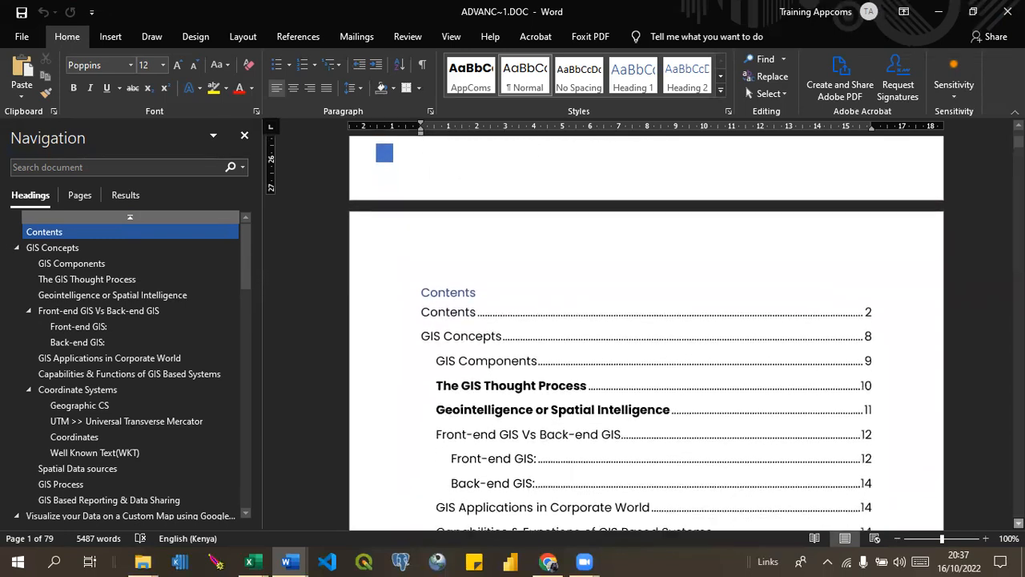
{"action": "scroll", "coordinate": [647, 332], "scroll_direction": "down", "scroll_amount": 3}
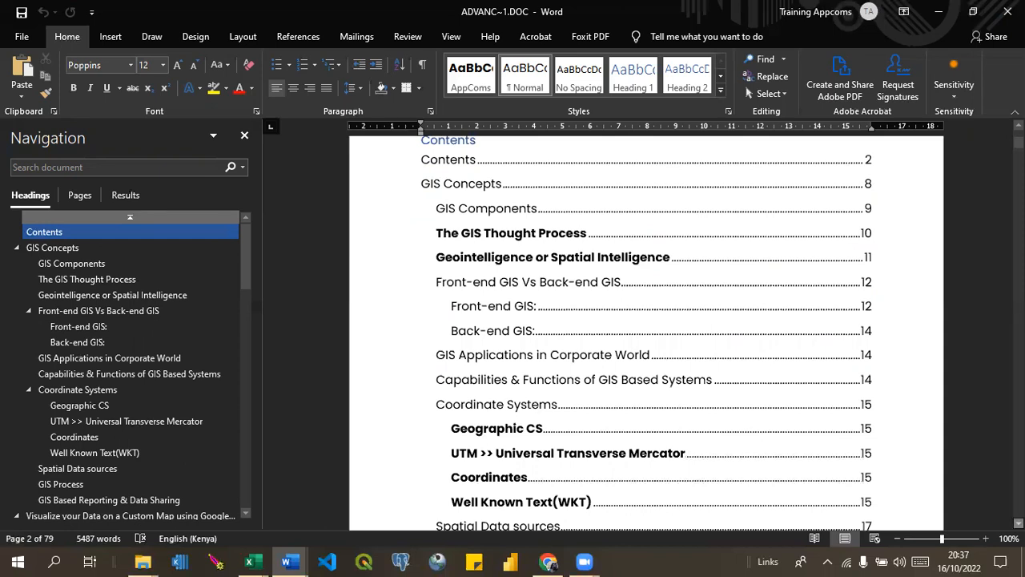
Page through the manual's contents and training resources to the URA Revenue dashboard image under GIS Concepts.
{"action": "key", "text": "Page_Up"}
{"action": "key", "text": "Page_Up"}
{"action": "key", "text": "Page_Down"}
{"action": "key", "text": "Page_Down"}
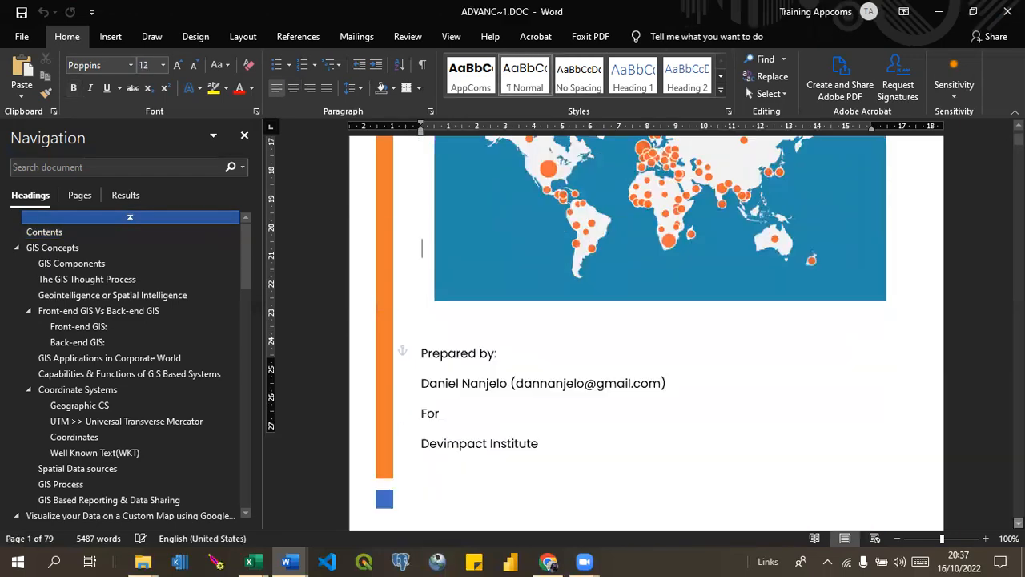
{"action": "key", "text": "Page_Down"}
{"action": "key", "text": "Page_Down"}
{"action": "key", "text": "Page_Down"}
{"action": "key", "text": "Page_Down"}
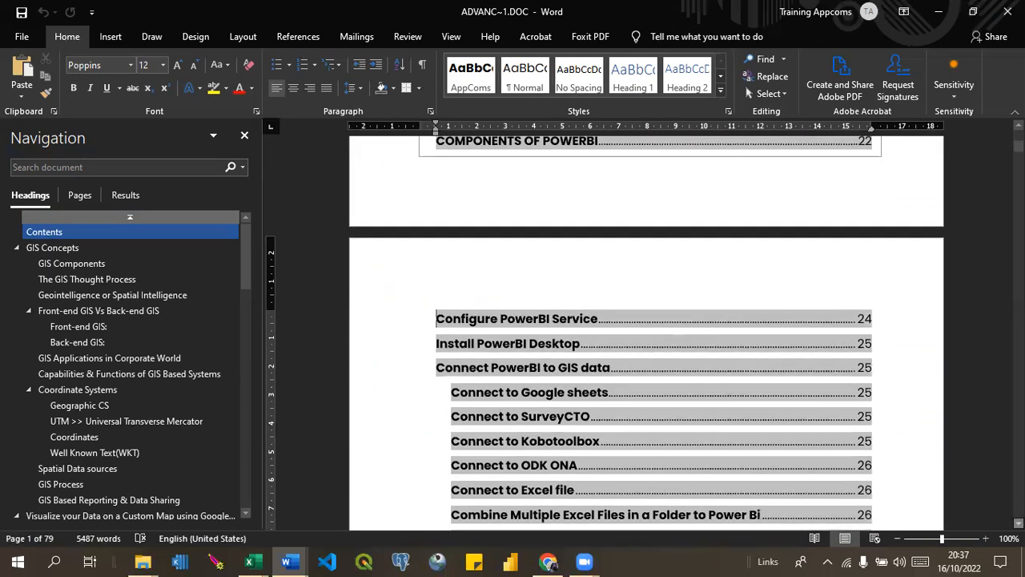
{"action": "key", "text": "Page_Down"}
{"action": "key", "text": "Page_Down"}
{"action": "key", "text": "Page_Down"}
{"action": "key", "text": "Page_Down"}
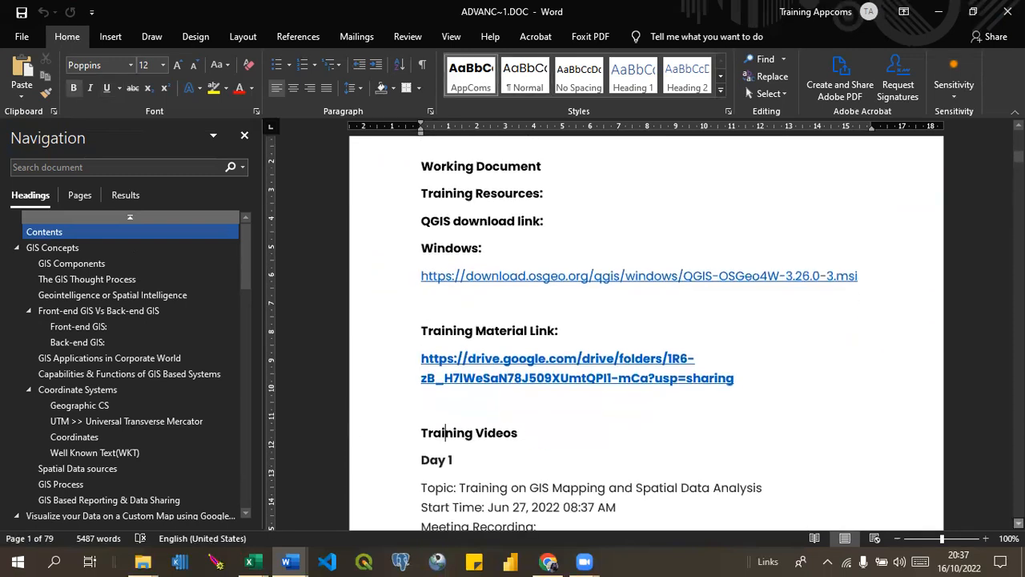
{"action": "key", "text": "Page_Down"}
{"action": "key", "text": "Page_Down"}
{"action": "key", "text": "Page_Down"}
{"action": "key", "text": "Page_Down"}
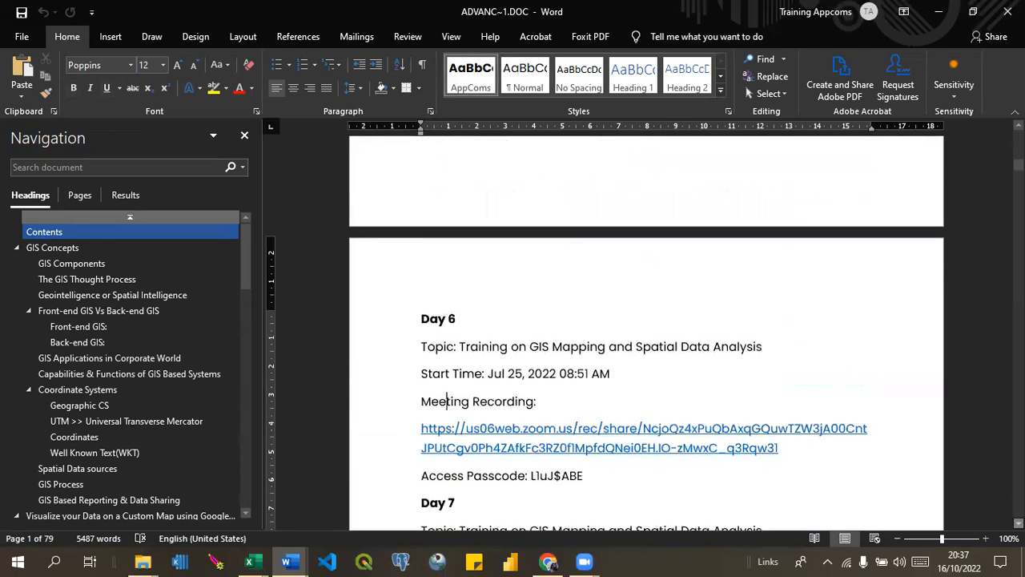
{"action": "key", "text": "Page_Down"}
{"action": "key", "text": "Page_Down"}
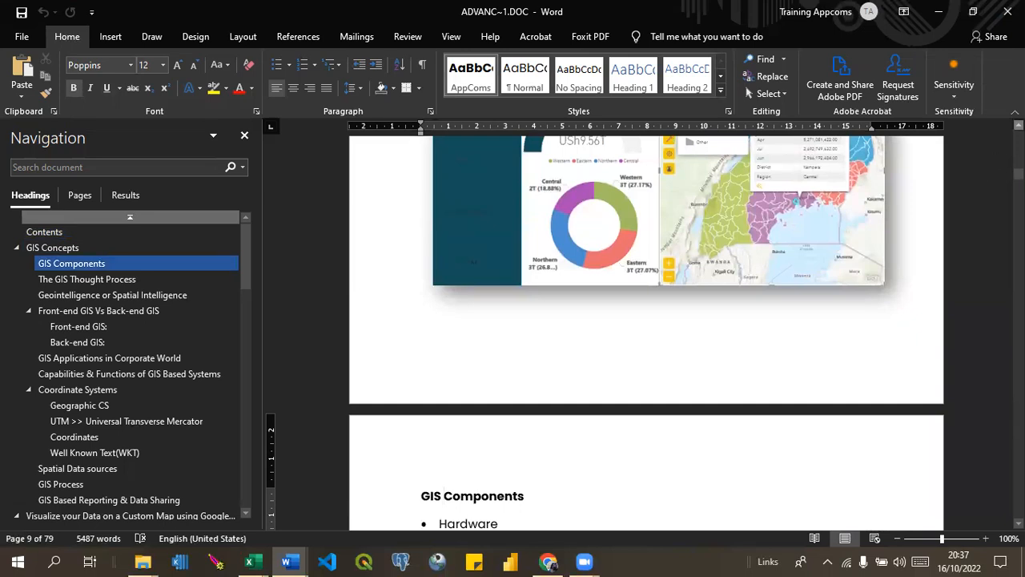
{"action": "scroll", "coordinate": [646, 333], "scroll_direction": "up", "scroll_amount": 3}
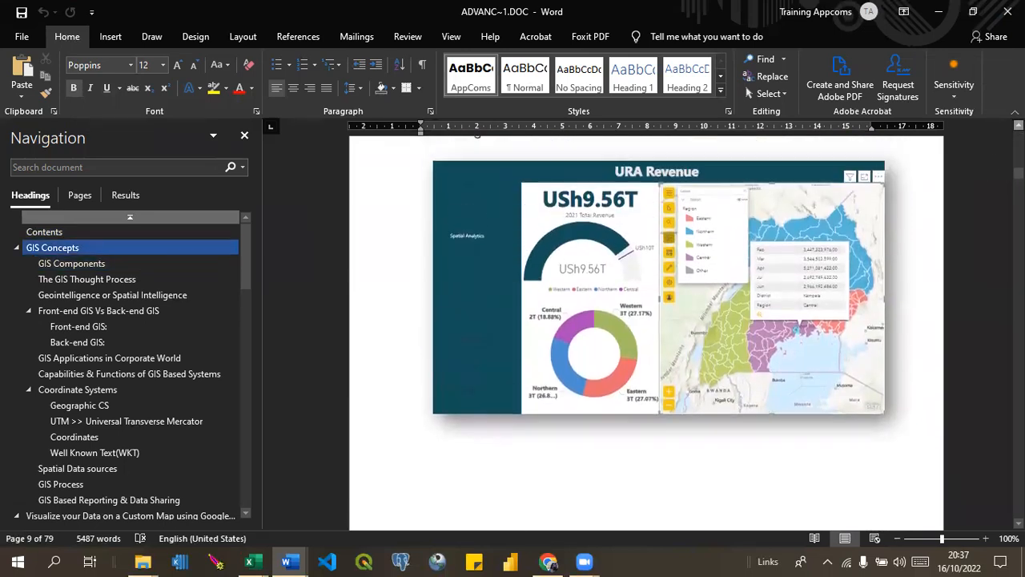
{"action": "scroll", "coordinate": [646, 333], "scroll_direction": "up", "scroll_amount": 2}
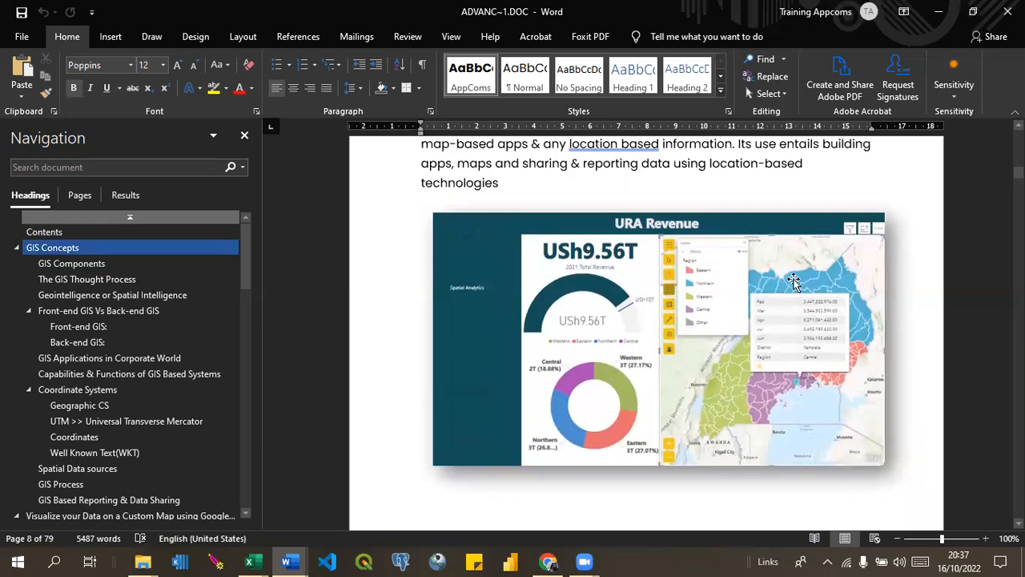
Zoom the document to 150% and examine the URA Revenue dashboard's charts and map, plus the GIS Components list that follows.
{"action": "left_click", "coordinate": [982, 541]}
{"action": "left_click", "coordinate": [982, 541]}
{"action": "left_click", "coordinate": [982, 541]}
{"action": "left_click", "coordinate": [982, 540]}
{"action": "left_click", "coordinate": [982, 541]}
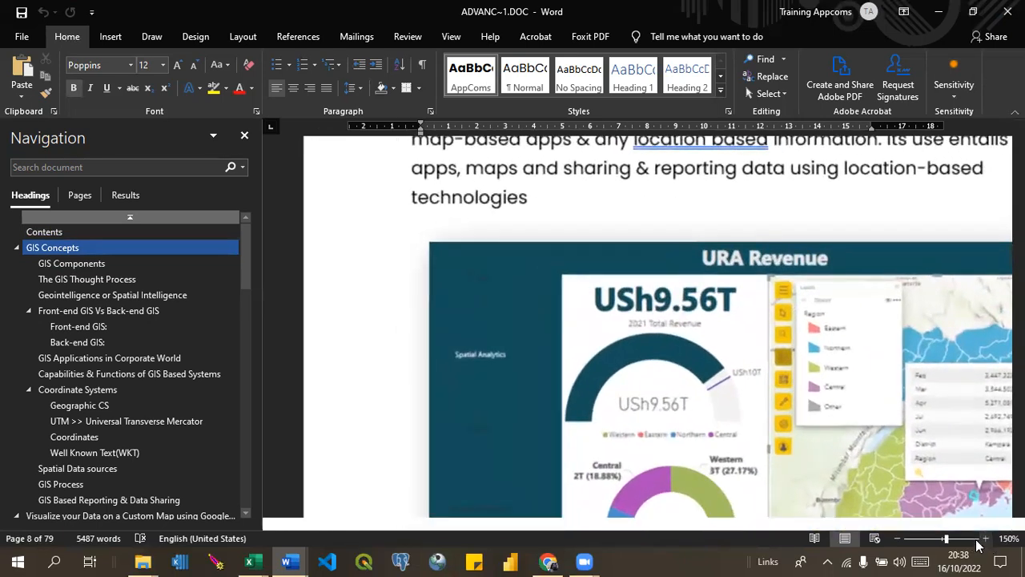
{"action": "left_click_drag", "start_coordinate": [833, 524], "coordinate": [959, 517]}
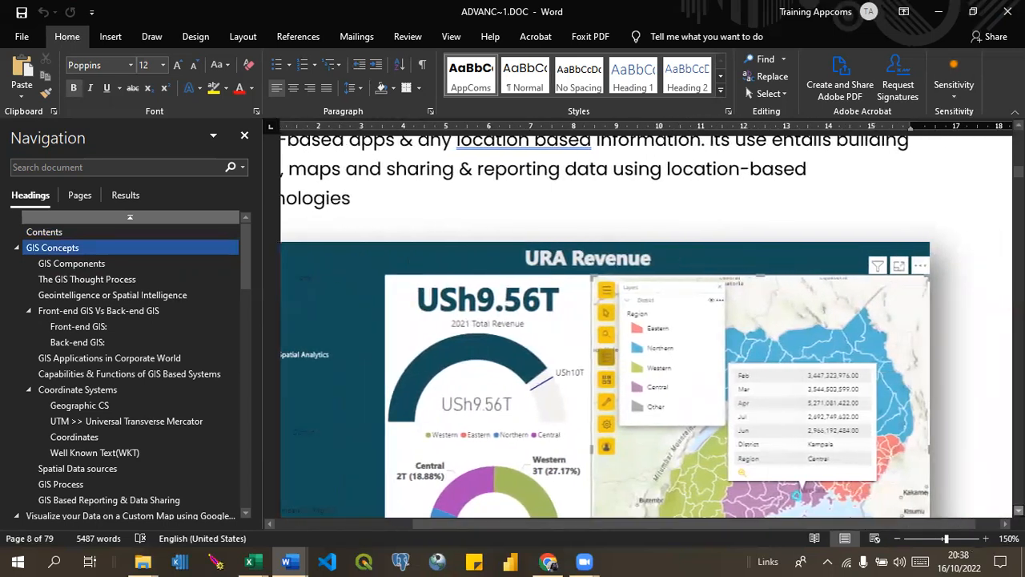
{"action": "scroll", "coordinate": [789, 282], "scroll_direction": "down", "scroll_amount": 3}
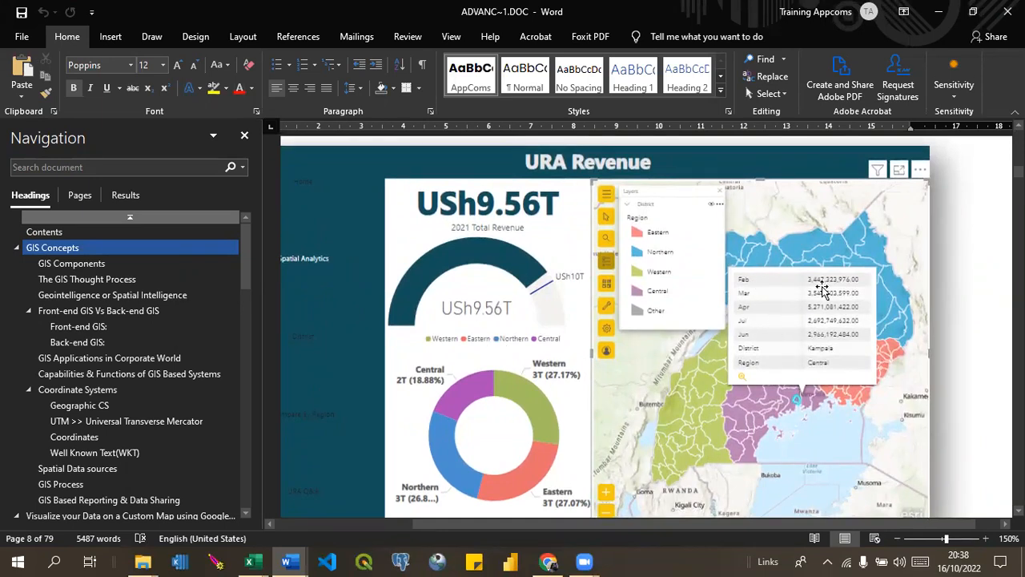
{"action": "scroll", "coordinate": [645, 326], "scroll_direction": "down", "scroll_amount": 5}
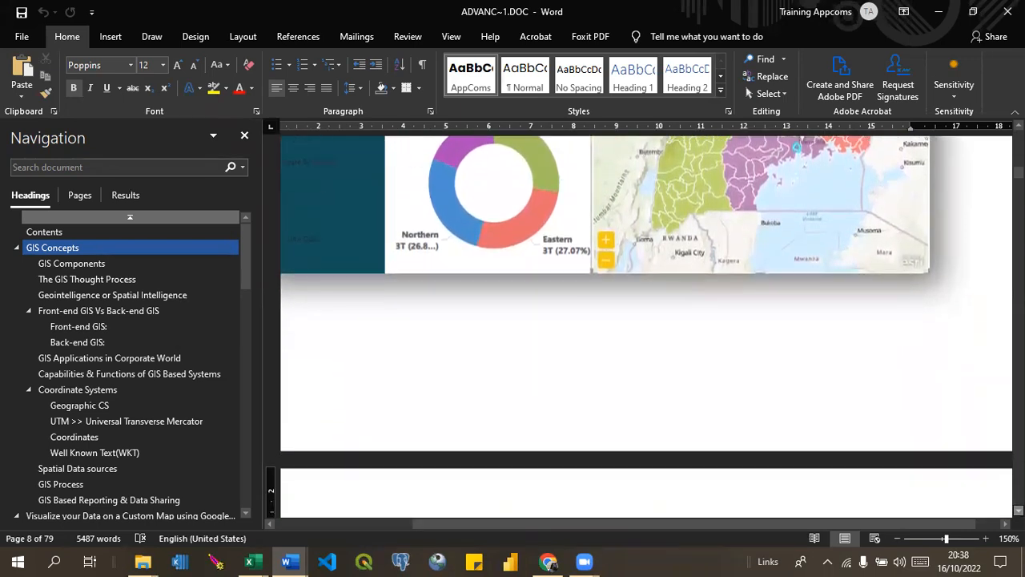
{"action": "scroll", "coordinate": [645, 326], "scroll_direction": "down", "scroll_amount": 5}
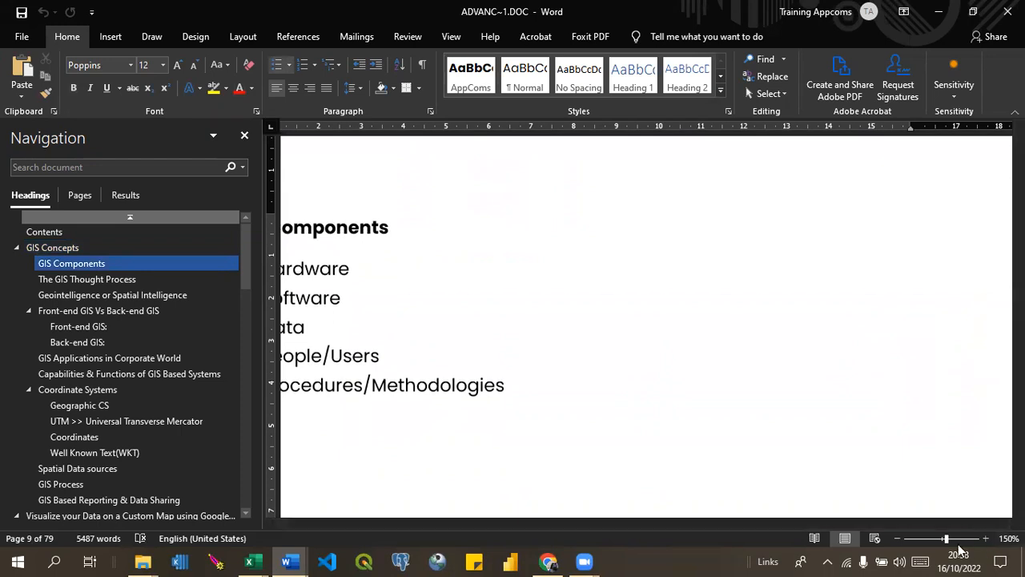
{"action": "scroll", "coordinate": [958, 550], "scroll_direction": "down", "scroll_amount": 3}
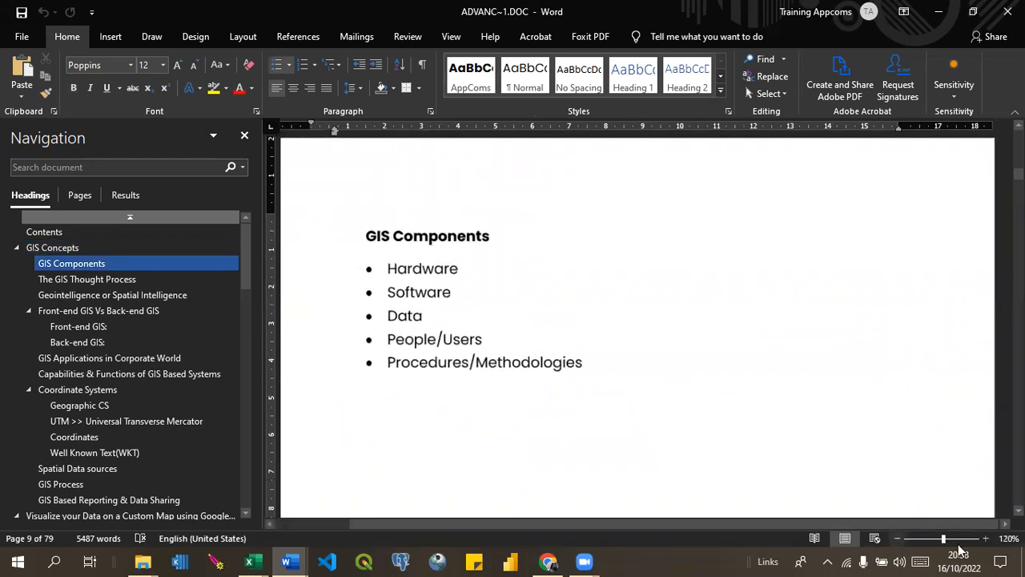
Review The GIS Thought Process section and the Complaints Analysis dashboard image below its text.
{"action": "scroll", "coordinate": [959, 549], "scroll_direction": "down", "scroll_amount": 10}
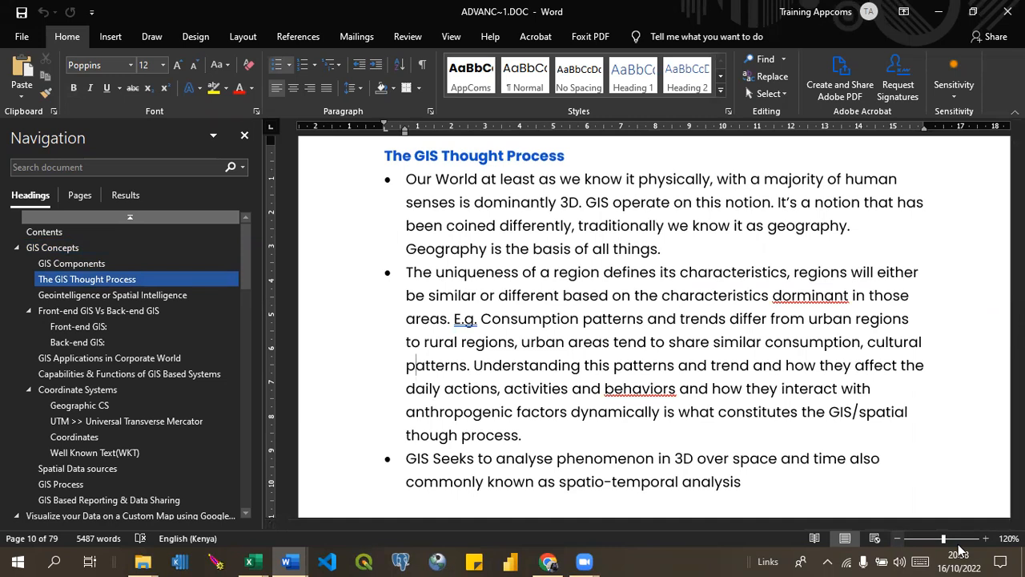
{"action": "key", "text": "Page_Down"}
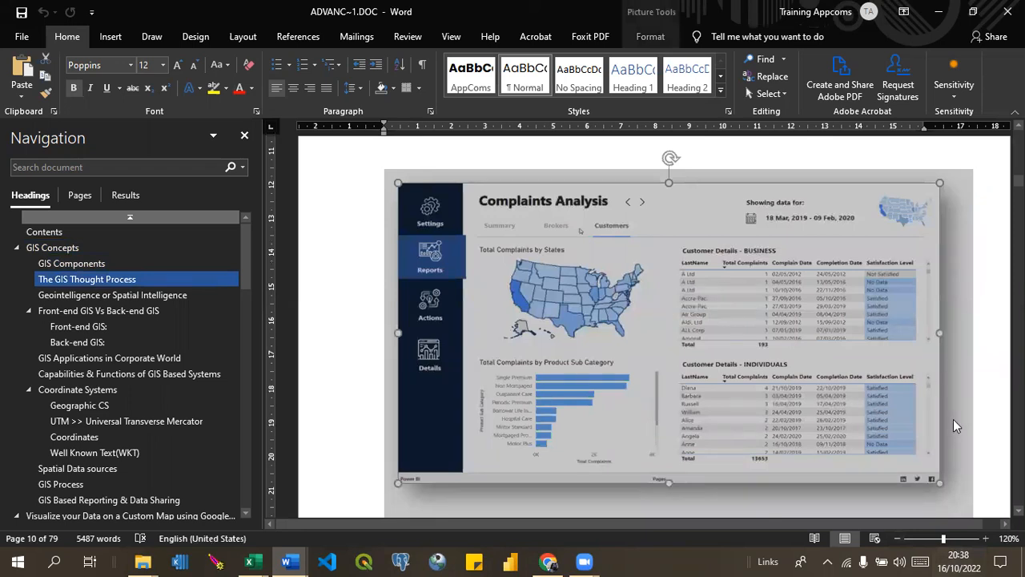
{"action": "left_click", "coordinate": [996, 405]}
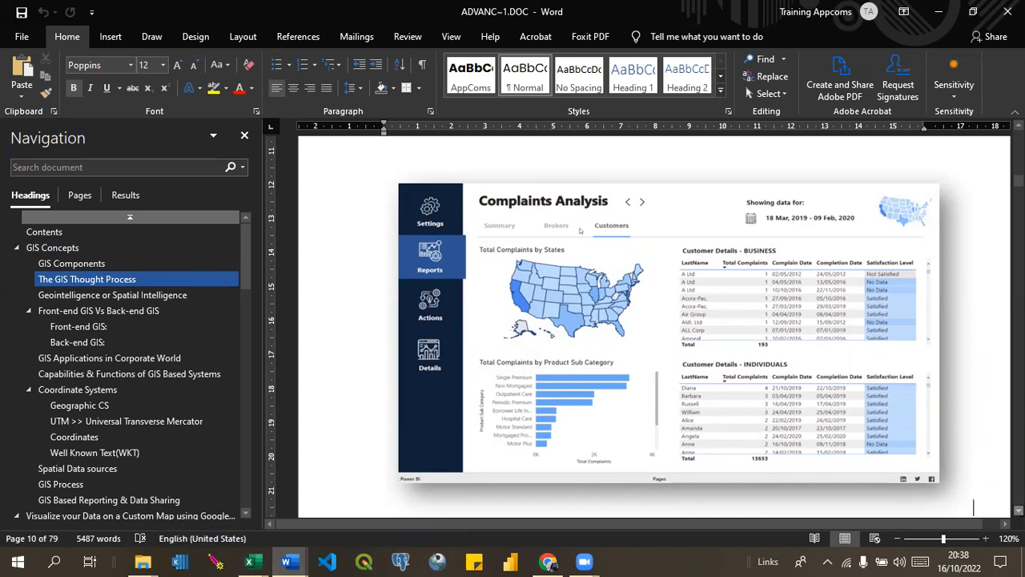
{"action": "left_click", "coordinate": [1019, 511]}
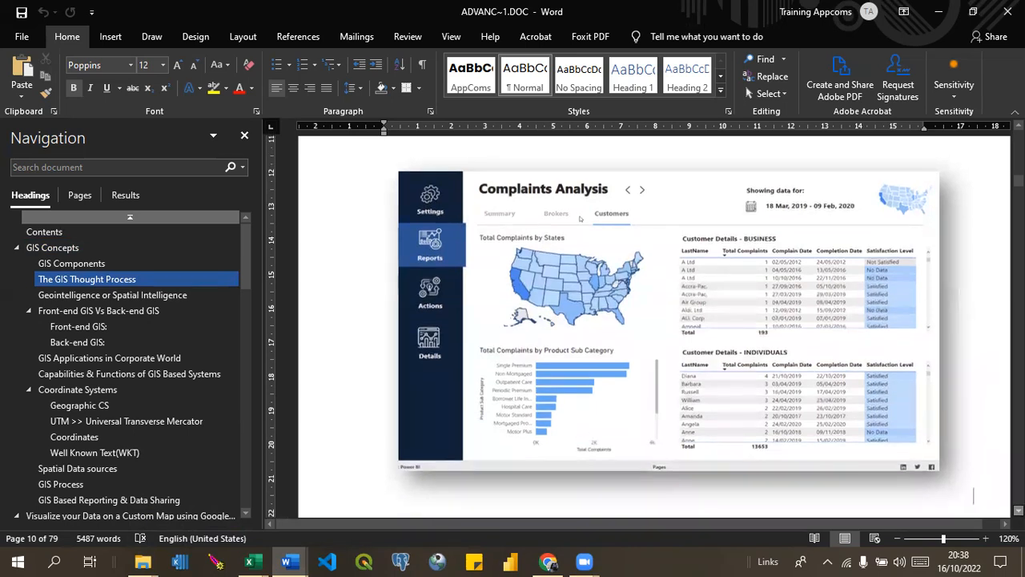
{"action": "left_click", "coordinate": [1019, 511]}
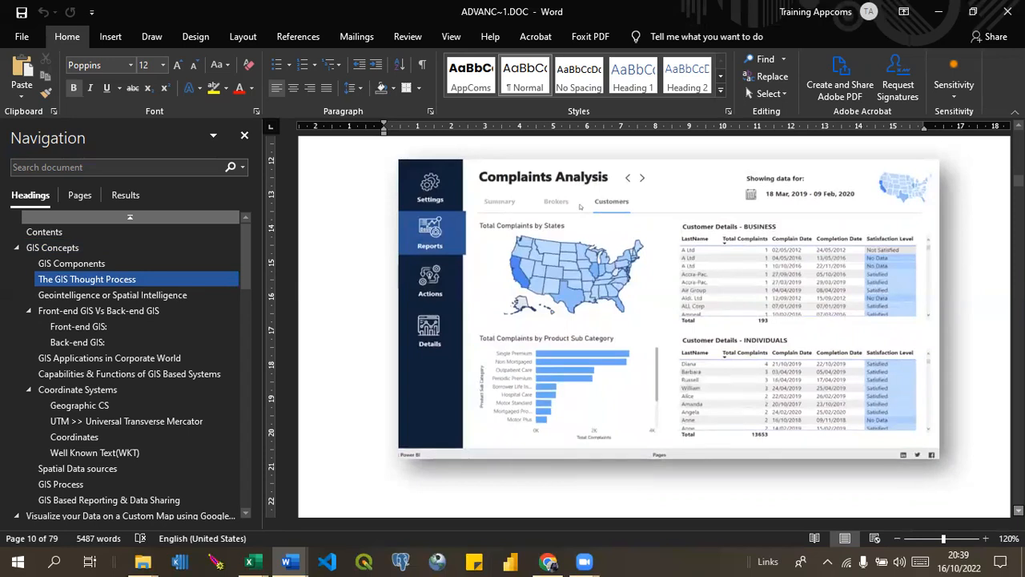
Examine the Front-end GIS section's phone screenshots, its mobile data capture notes and the Enimiro Farmer GIS image.
{"action": "scroll", "coordinate": [580, 206], "scroll_direction": "down", "scroll_amount": 20}
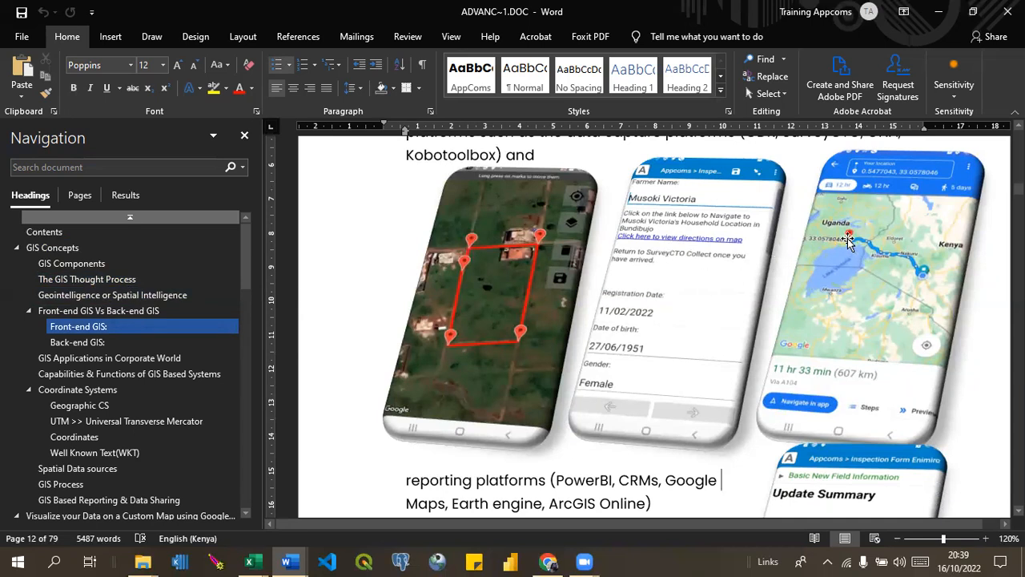
{"action": "scroll", "coordinate": [847, 241], "scroll_direction": "down", "scroll_amount": 5}
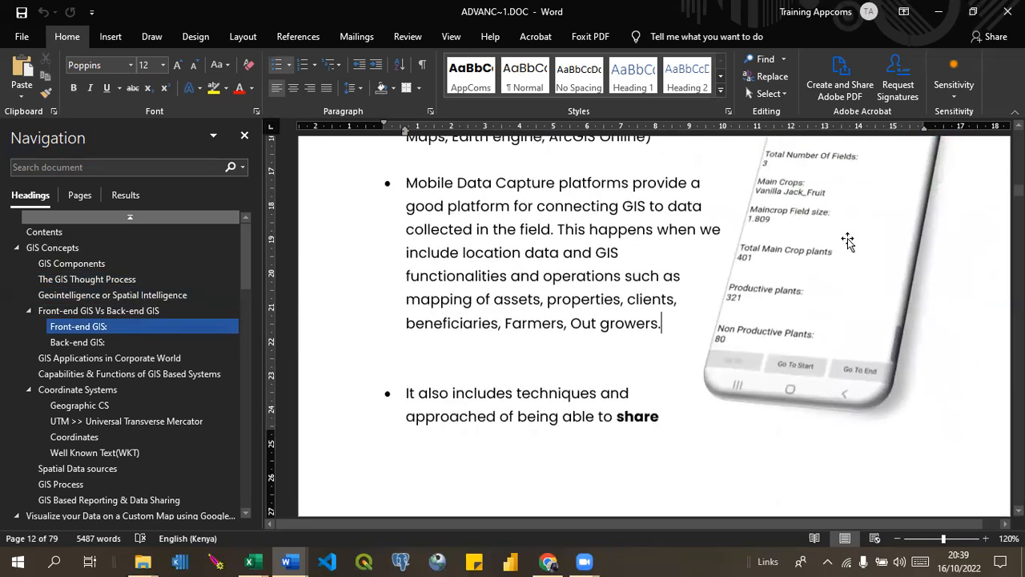
{"action": "scroll", "coordinate": [644, 321], "scroll_direction": "up", "scroll_amount": 1}
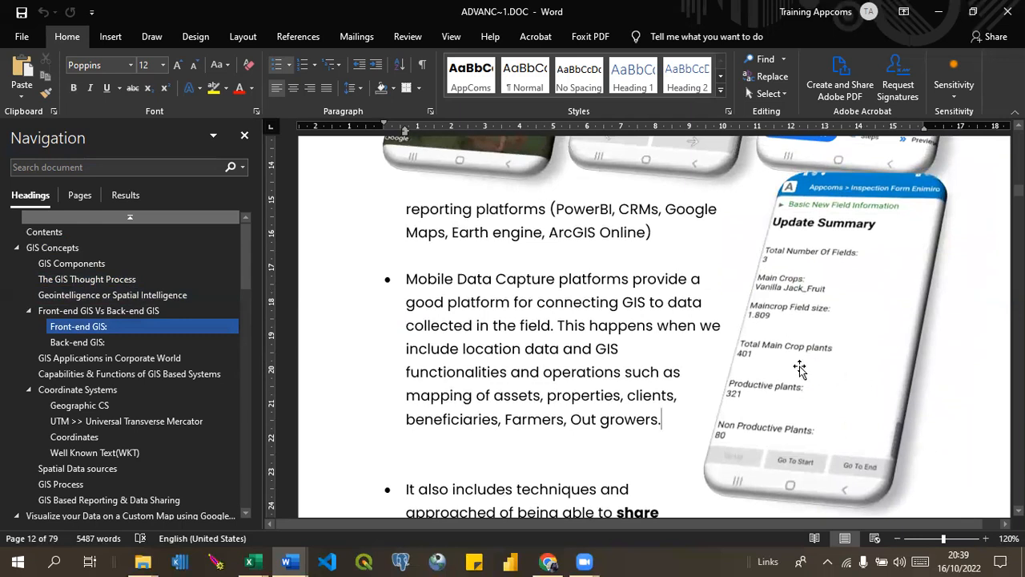
{"action": "scroll", "coordinate": [800, 369], "scroll_direction": "down", "scroll_amount": 10}
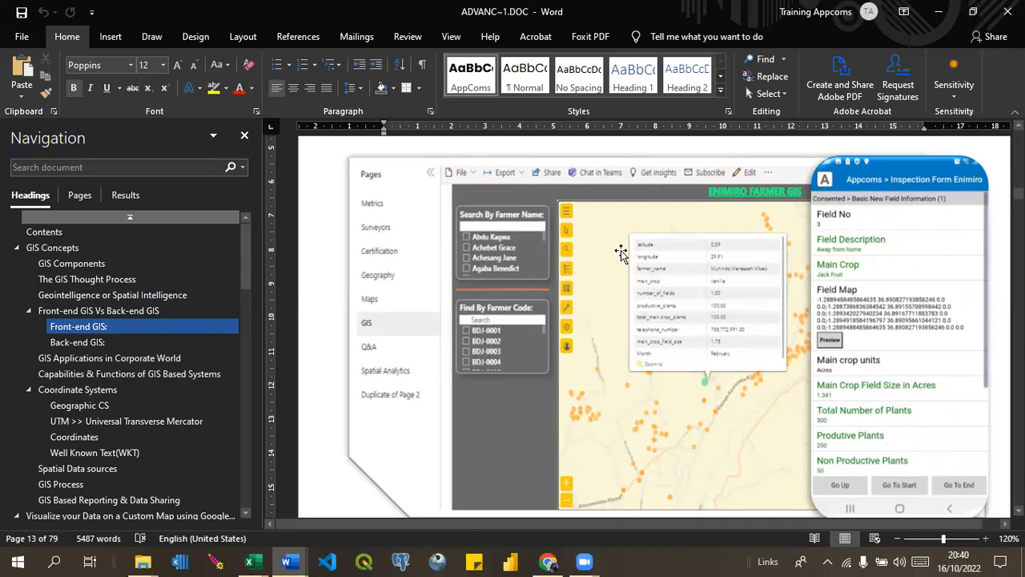
Skim the manual from Back-end GIS through coordinate systems and spatial data sources to the map export example.
{"action": "scroll", "coordinate": [619, 253], "scroll_direction": "down", "scroll_amount": 12}
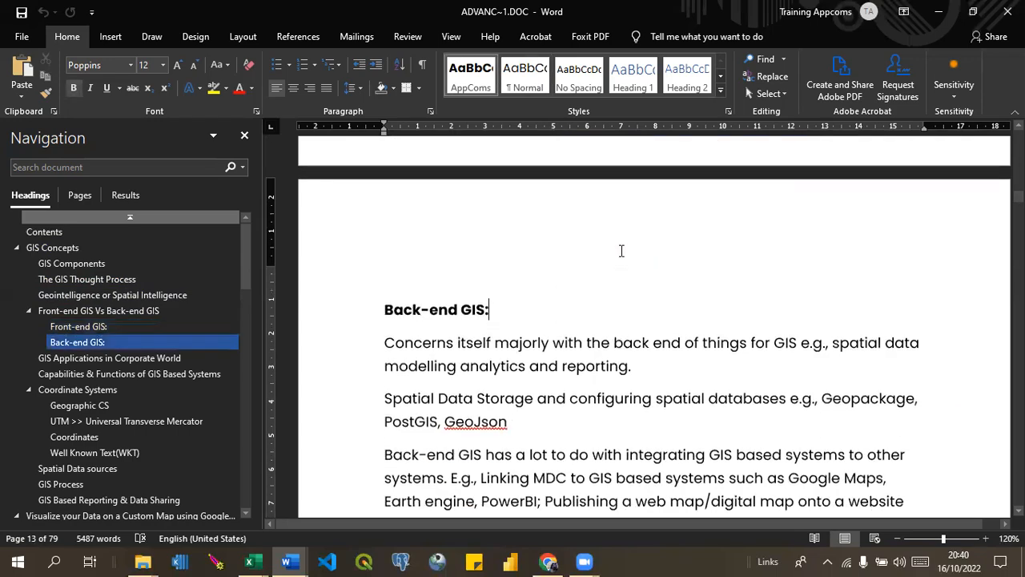
{"action": "scroll", "coordinate": [621, 250], "scroll_direction": "down", "scroll_amount": 15}
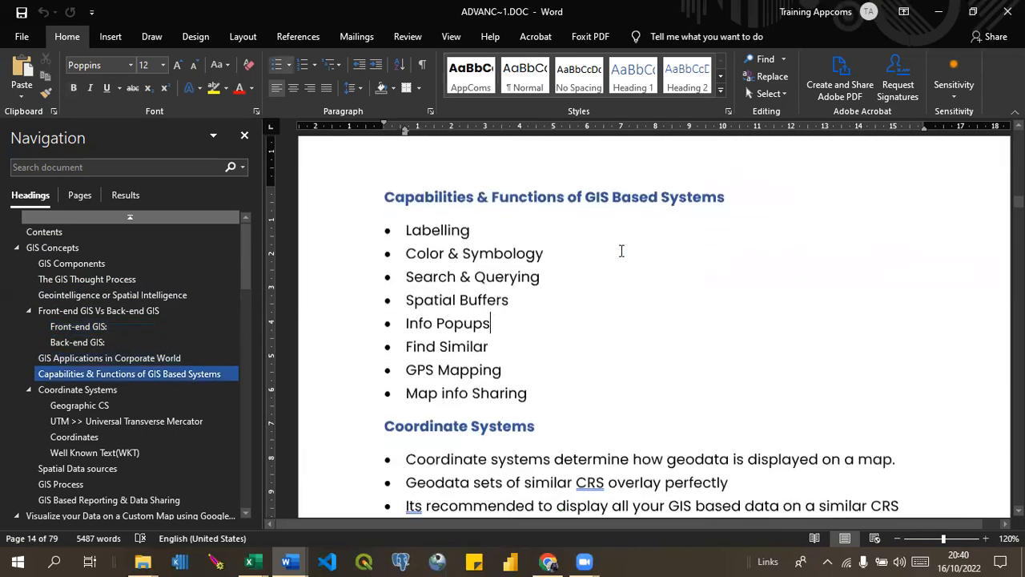
{"action": "scroll", "coordinate": [621, 250], "scroll_direction": "down", "scroll_amount": 10}
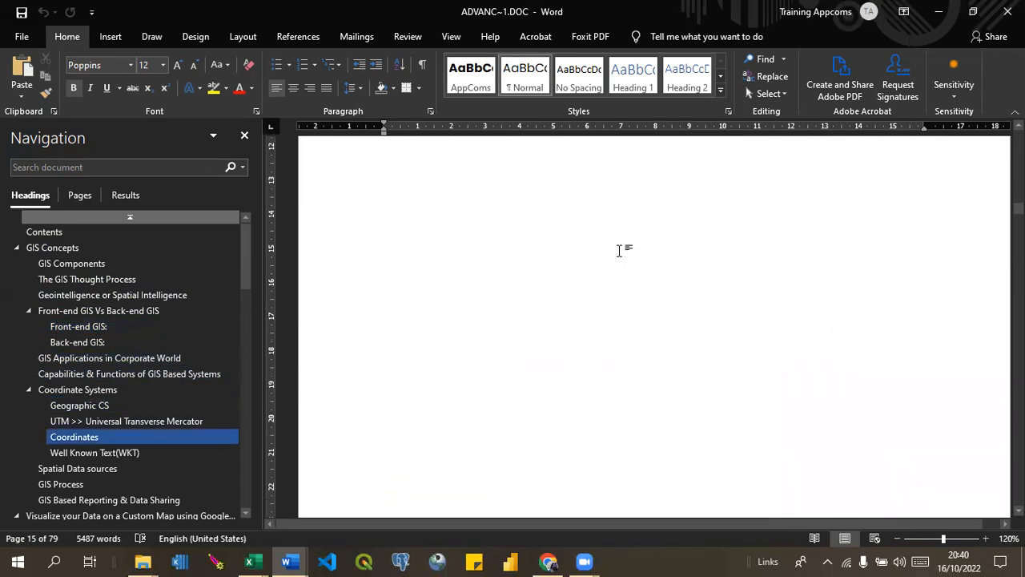
{"action": "scroll", "coordinate": [620, 250], "scroll_direction": "down", "scroll_amount": 15}
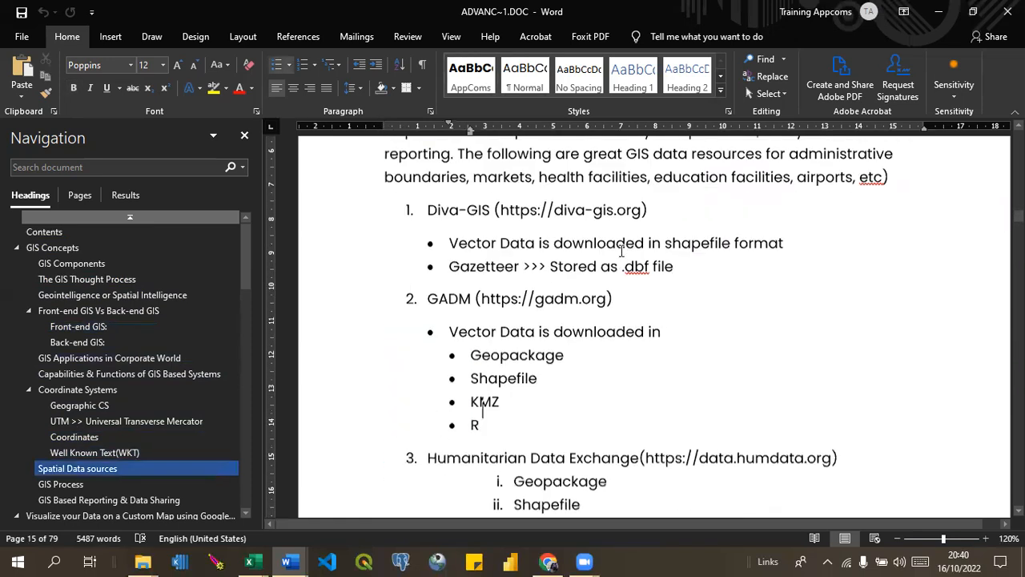
{"action": "scroll", "coordinate": [621, 251], "scroll_direction": "down", "scroll_amount": 20}
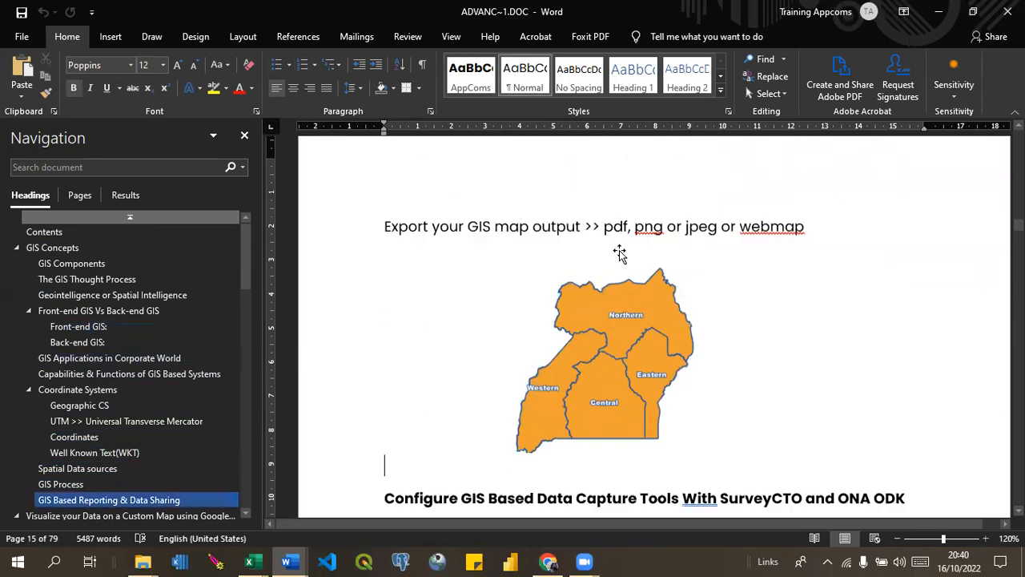
Examine the Kenyan schools map image under Visualize your Data on a Custom Map using Google My Maps.
{"action": "scroll", "coordinate": [620, 251], "scroll_direction": "down", "scroll_amount": 15}
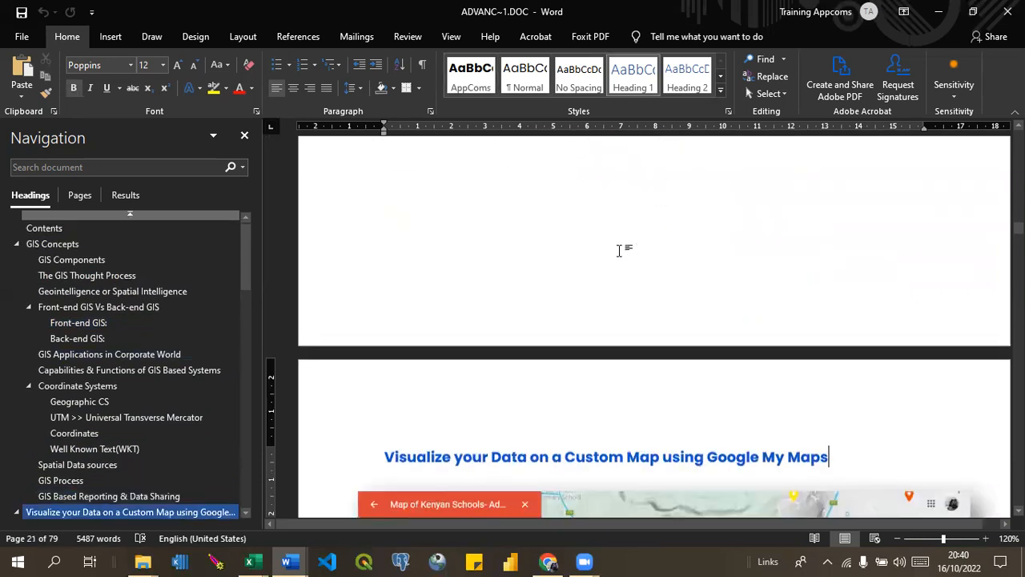
{"action": "scroll", "coordinate": [654, 360], "scroll_direction": "down", "scroll_amount": 3}
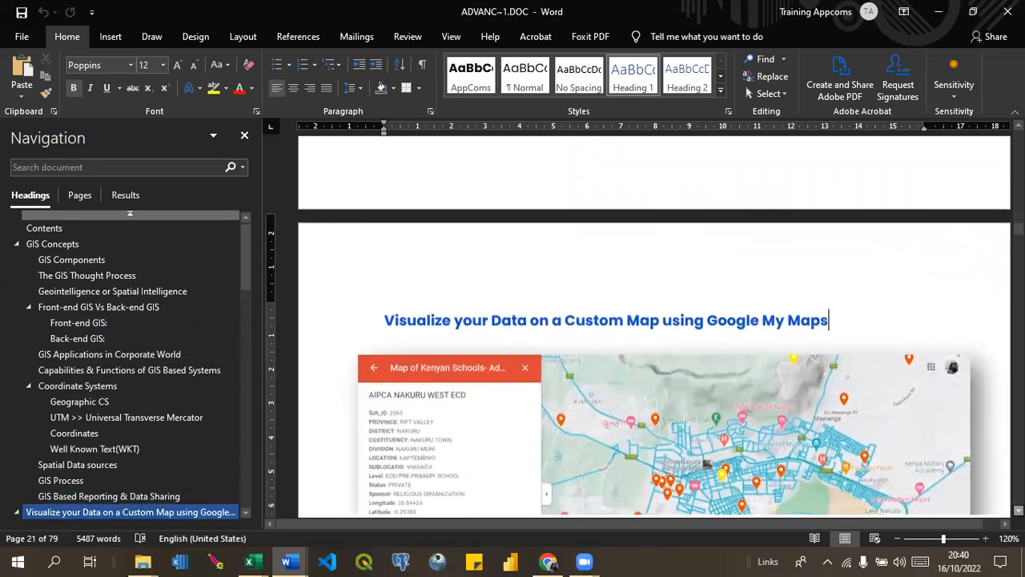
{"action": "scroll", "coordinate": [654, 361], "scroll_direction": "down", "scroll_amount": 4}
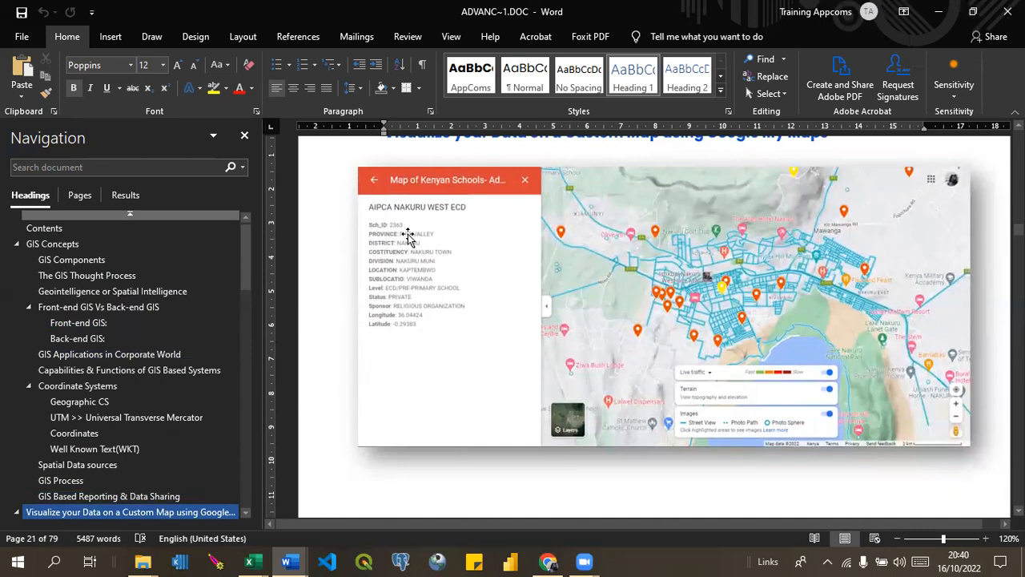
Review the Google Maps subsections up to the map image under Share digital Maps Privately on Google Maps via Sharable links.
{"action": "key", "text": "Page_Down"}
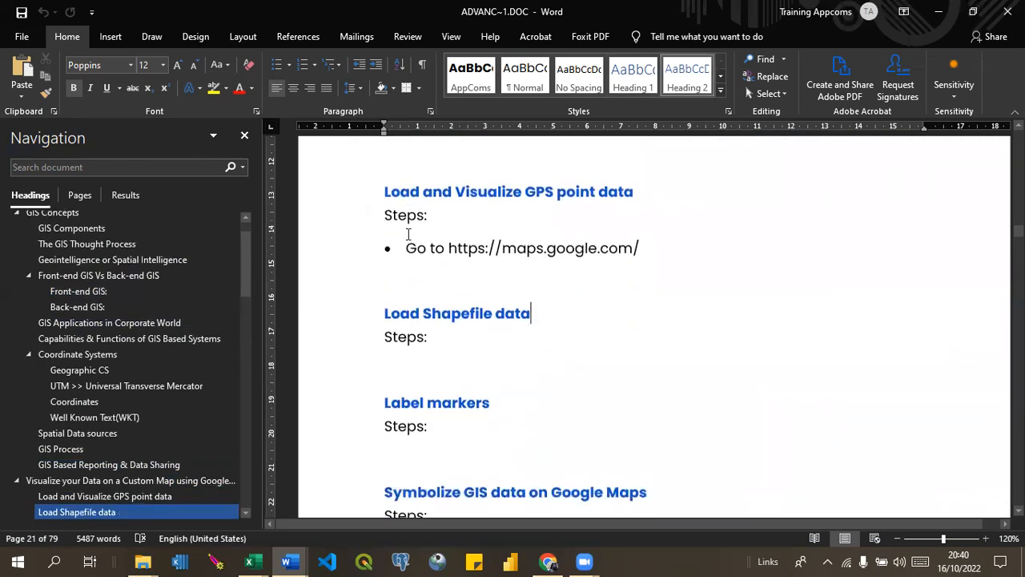
{"action": "key", "text": "Page_Down"}
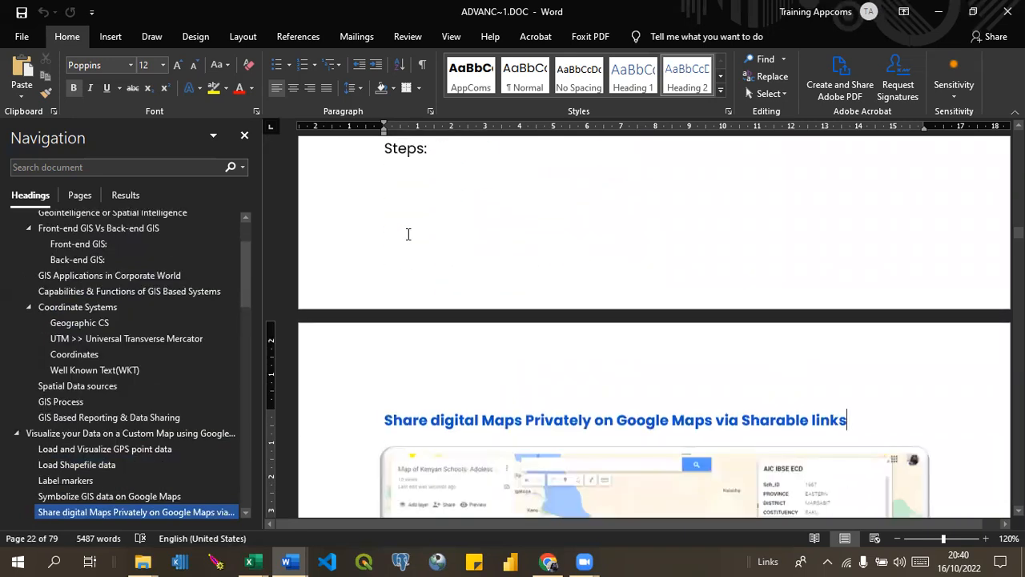
{"action": "key", "text": "Page_Down"}
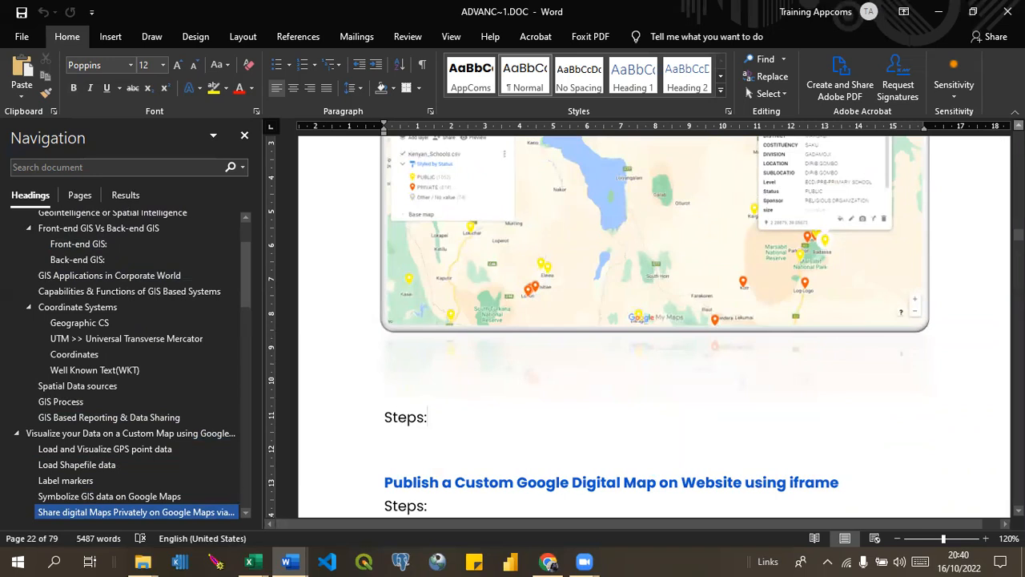
{"action": "left_click", "coordinate": [1019, 125]}
{"action": "scroll", "coordinate": [654, 321], "scroll_direction": "up", "scroll_amount": 2}
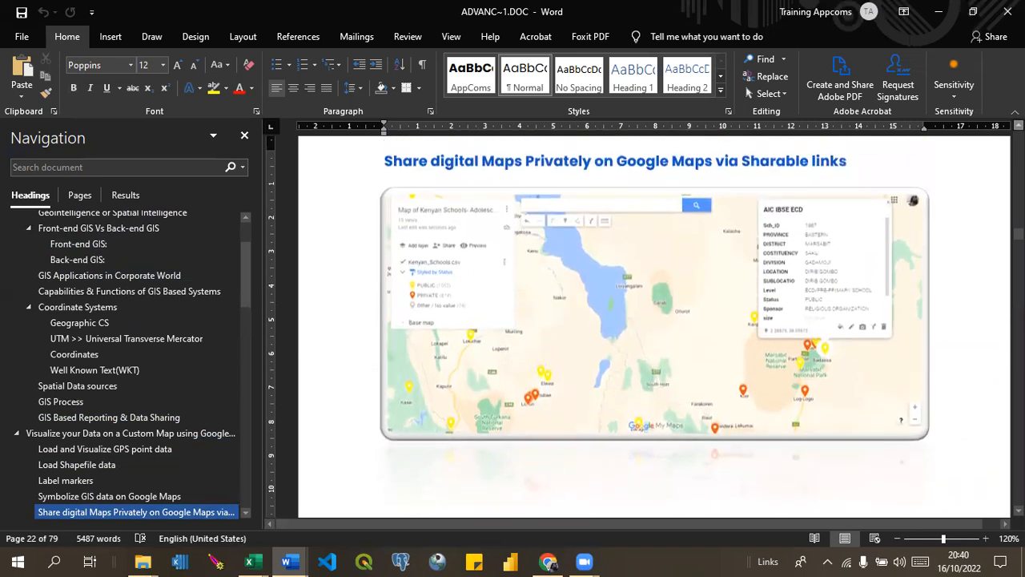
Examine the Power BI dashboard's district maps and the components and data workflow content that follows.
{"action": "key", "text": "Page_Down"}
{"action": "key", "text": "Page_Down"}
{"action": "key", "text": "Page_Down"}
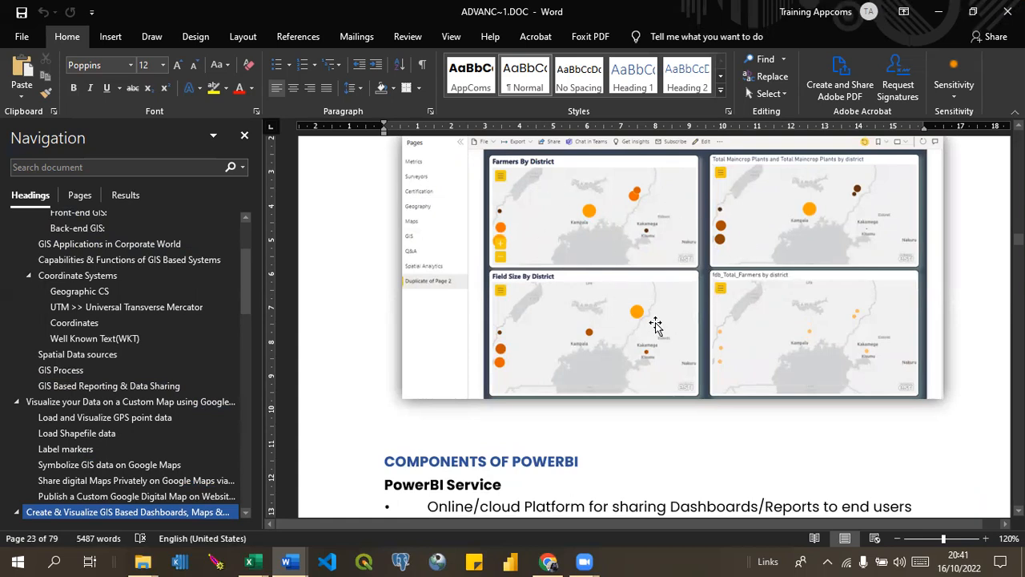
{"action": "scroll", "coordinate": [655, 323], "scroll_direction": "down", "scroll_amount": 10}
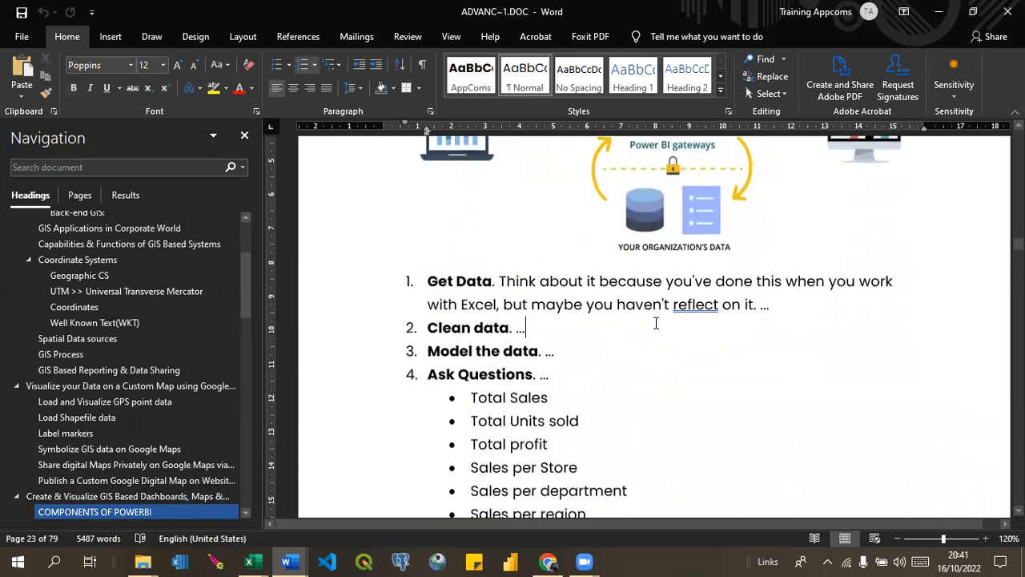
Skim the Power BI chapters on setup, data source connections and data transformation up to Transform Data to Geodata.
{"action": "scroll", "coordinate": [655, 323], "scroll_direction": "down", "scroll_amount": 20}
{"action": "left_click", "coordinate": [655, 323]}
{"action": "scroll", "coordinate": [656, 324], "scroll_direction": "down", "scroll_amount": 20}
{"action": "scroll", "coordinate": [655, 324], "scroll_direction": "down", "scroll_amount": 8}
{"action": "left_click", "coordinate": [655, 323]}
{"action": "scroll", "coordinate": [655, 324], "scroll_direction": "down", "scroll_amount": 6}
{"action": "left_click", "coordinate": [656, 324]}
{"action": "scroll", "coordinate": [656, 323], "scroll_direction": "down", "scroll_amount": 6}
{"action": "left_click", "coordinate": [655, 323]}
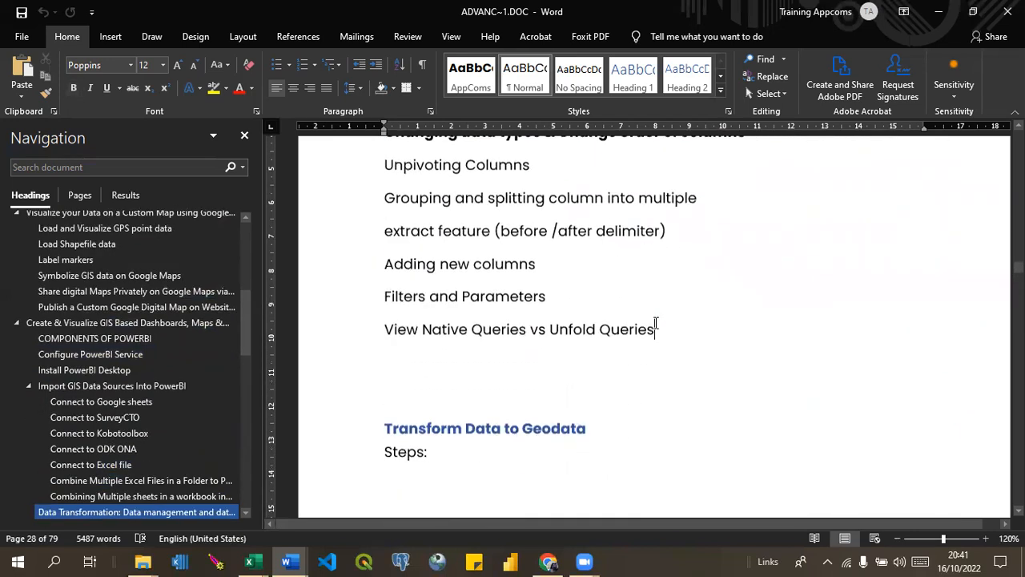
Examine the Enimiro Farmer GIS dashboard image under Spatial Data Analytics in PowerBI, leaving the picture unselected.
{"action": "scroll", "coordinate": [656, 324], "scroll_direction": "down", "scroll_amount": 6}
{"action": "left_click", "coordinate": [655, 328]}
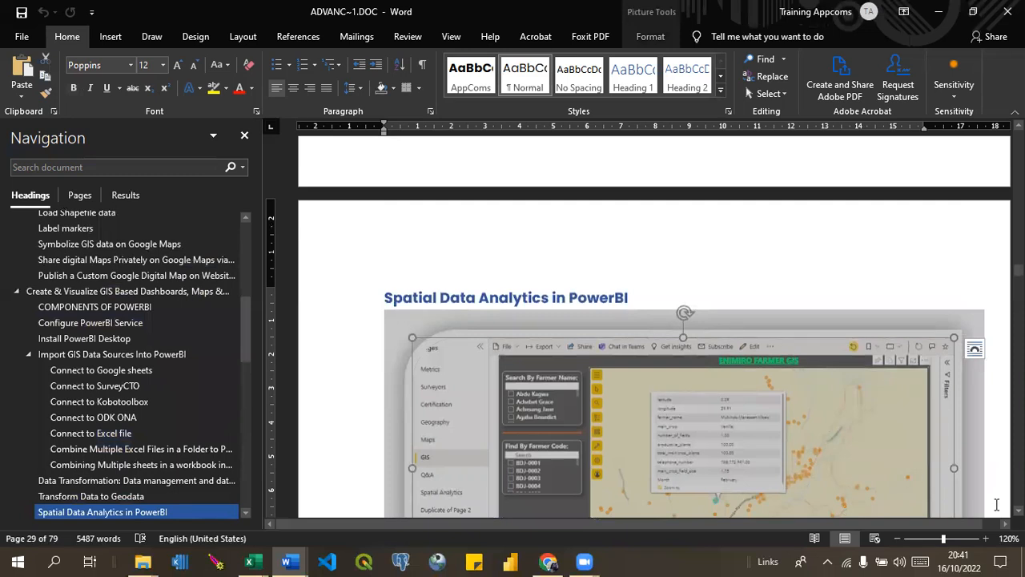
{"action": "scroll", "coordinate": [655, 346], "scroll_direction": "down", "scroll_amount": 3}
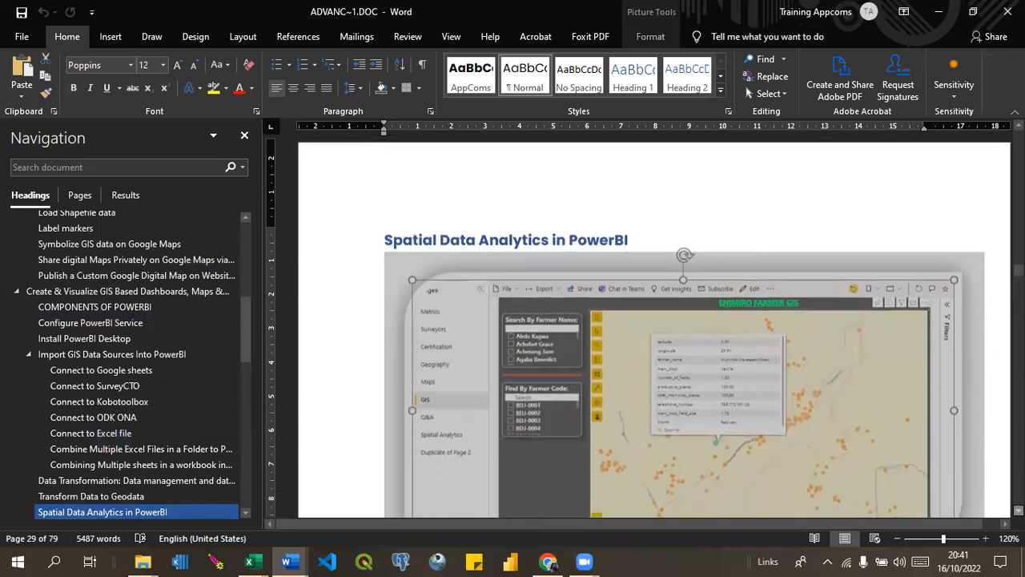
{"action": "left_click", "coordinate": [723, 174]}
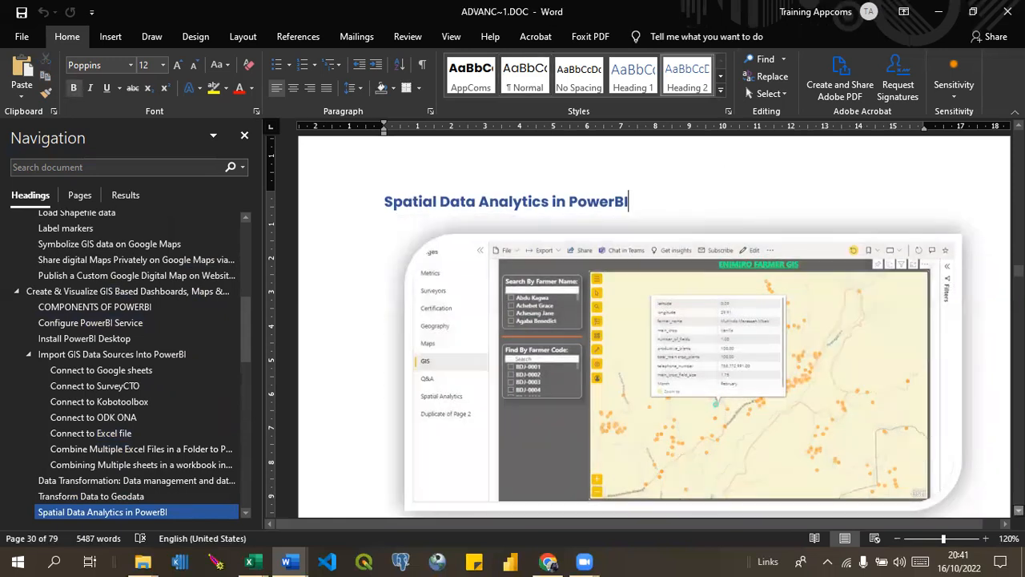
{"action": "scroll", "coordinate": [645, 347], "scroll_direction": "down", "scroll_amount": 1}
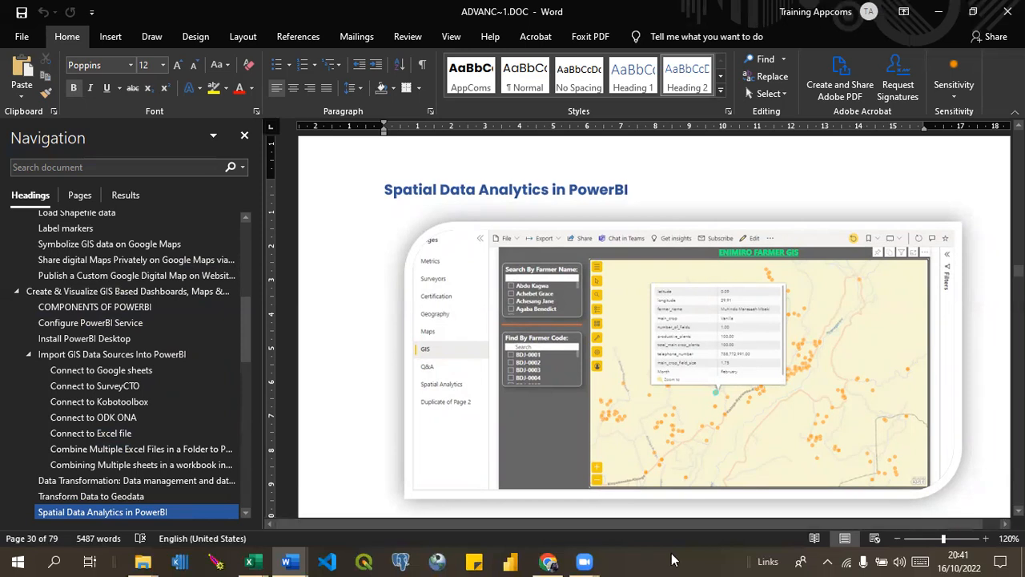
Switch to the FSN_Kobo.xlsx workbook in Excel, show its map chart options, and minimise it to return to the Word manual.
{"action": "left_click", "coordinate": [253, 560]}
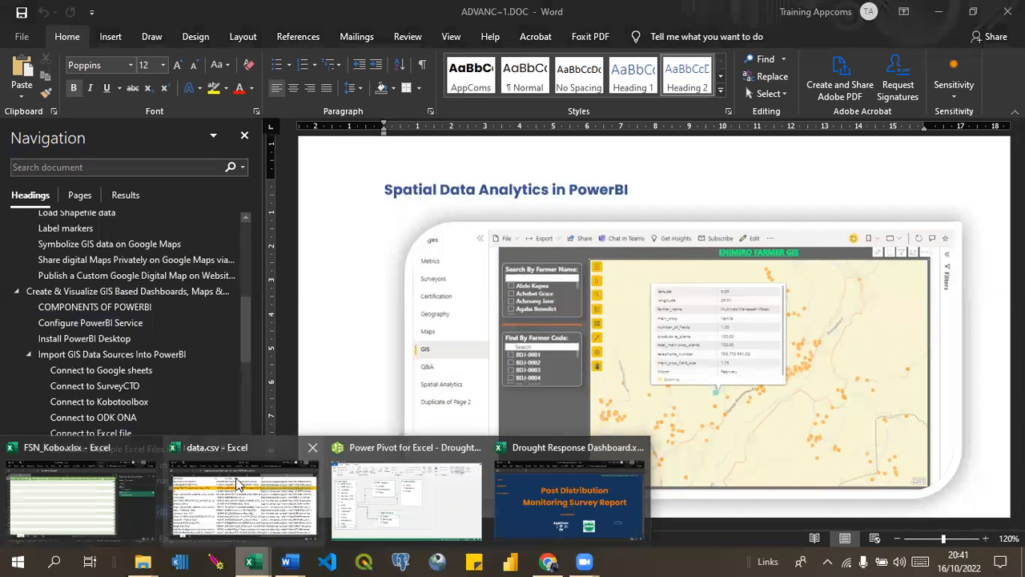
{"action": "left_click", "coordinate": [95, 502]}
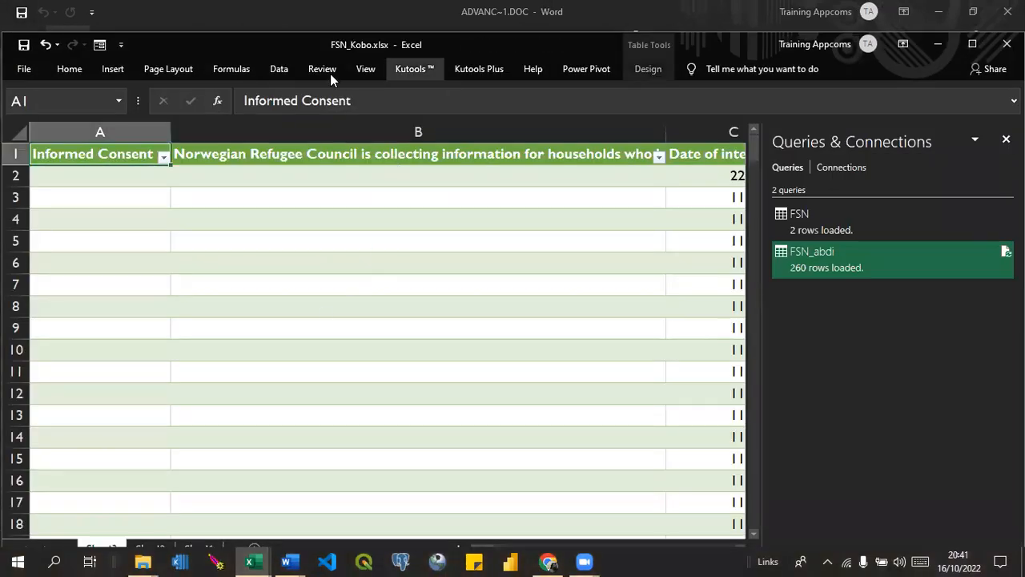
{"action": "left_click", "coordinate": [278, 69]}
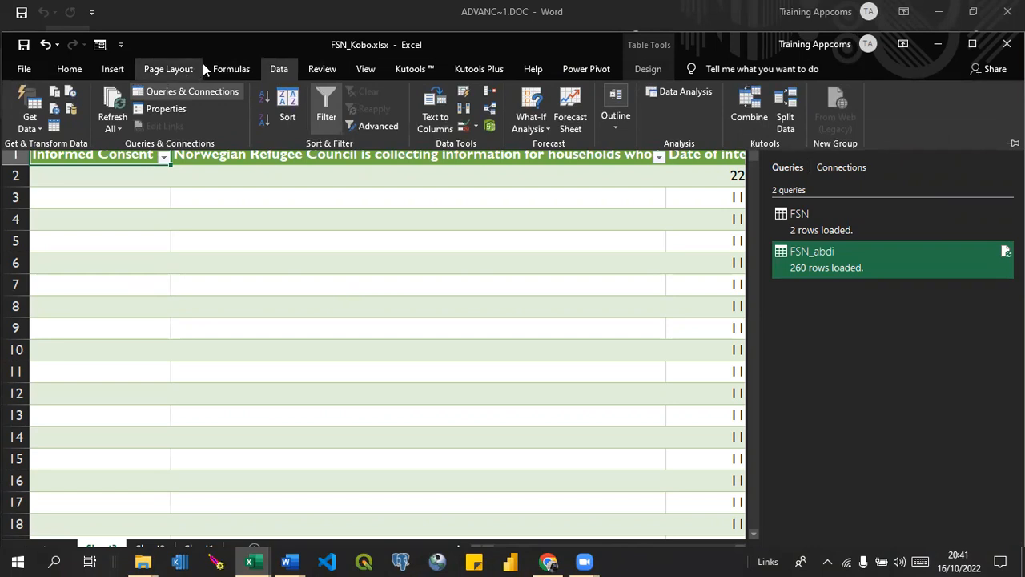
{"action": "double_click", "coordinate": [112, 72]}
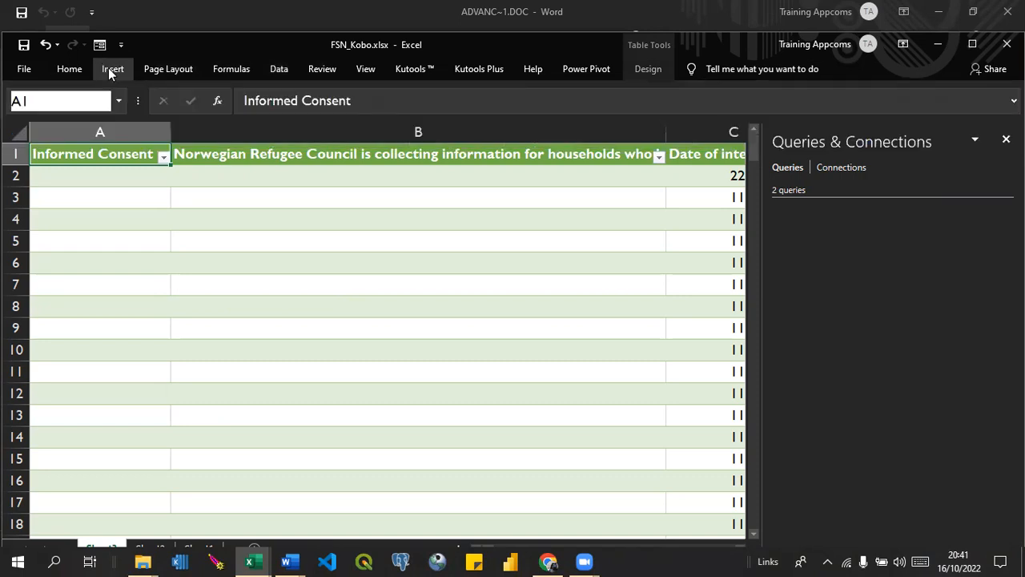
{"action": "double_click", "coordinate": [111, 72]}
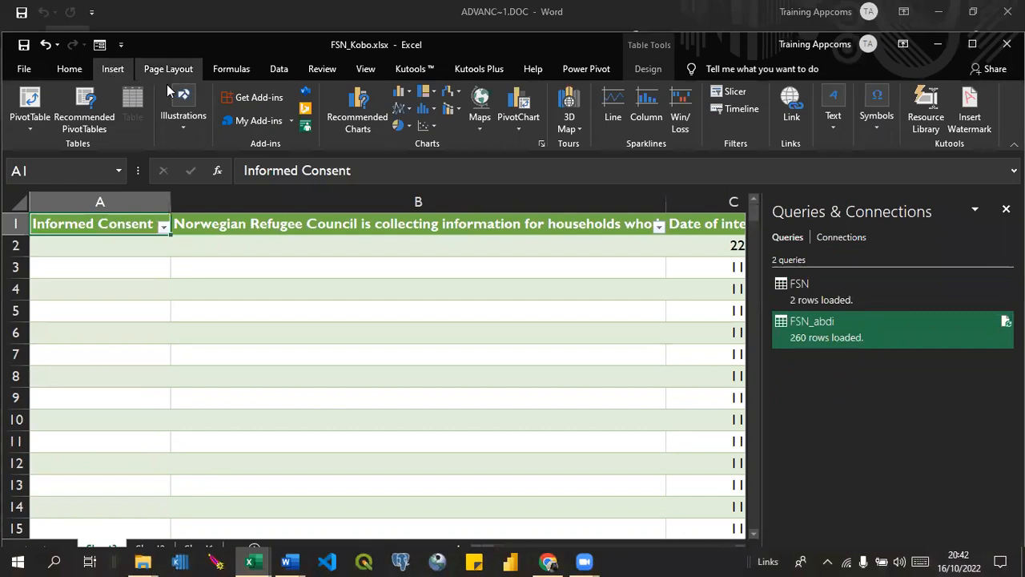
{"action": "left_click", "coordinate": [482, 126]}
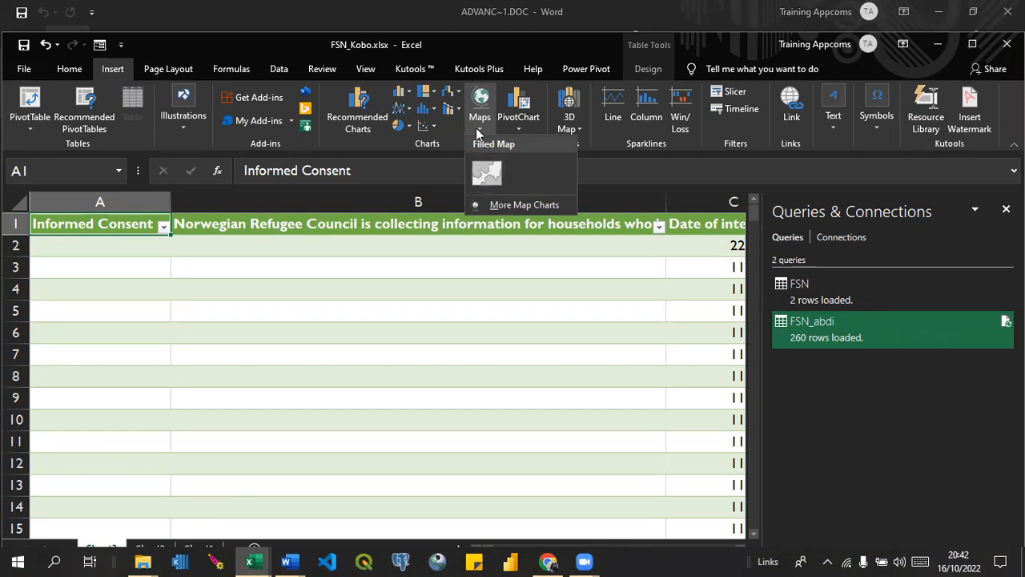
{"action": "left_click", "coordinate": [937, 45]}
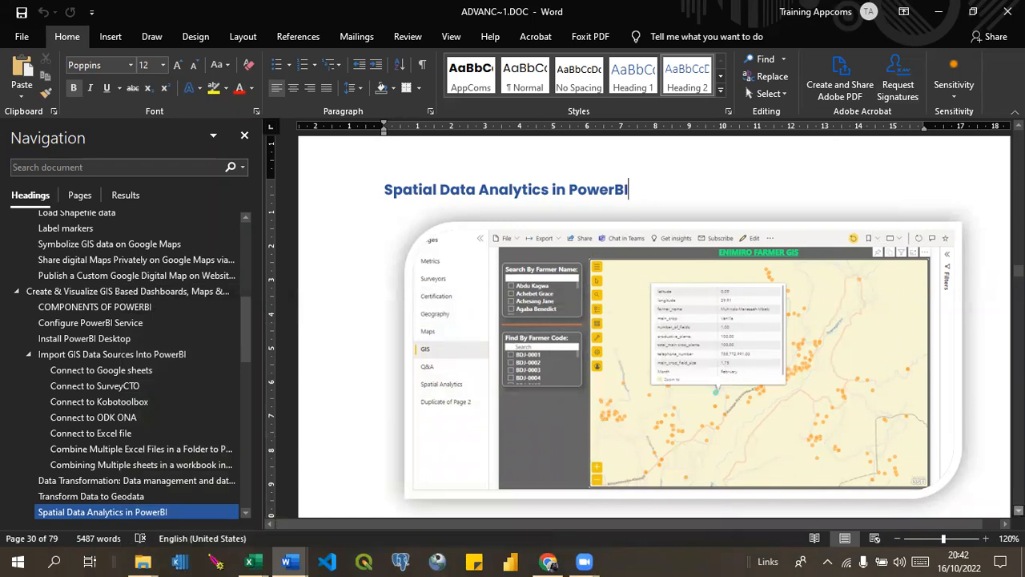
Examine the manual's Enimiro Farmer GIS images and the ArcGIS map for PowerBI section, leaving the URA district dashboard picture unselected.
{"action": "scroll", "coordinate": [645, 336], "scroll_direction": "down", "scroll_amount": 1}
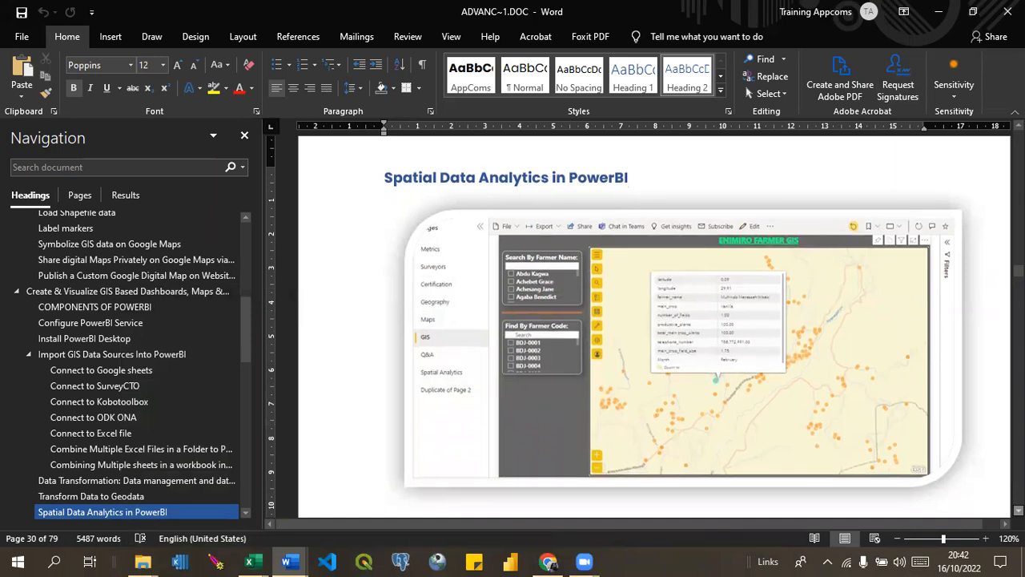
{"action": "scroll", "coordinate": [645, 337], "scroll_direction": "down", "scroll_amount": 1}
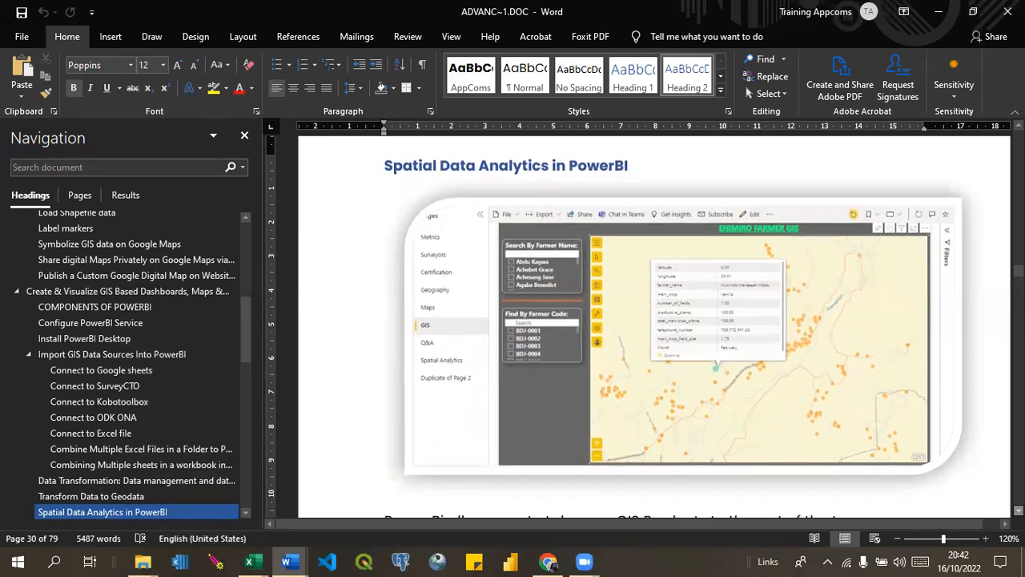
{"action": "key", "text": "Page_Down"}
{"action": "key", "text": "Page_Down"}
{"action": "key", "text": "Page_Down"}
{"action": "key", "text": "Page_Down"}
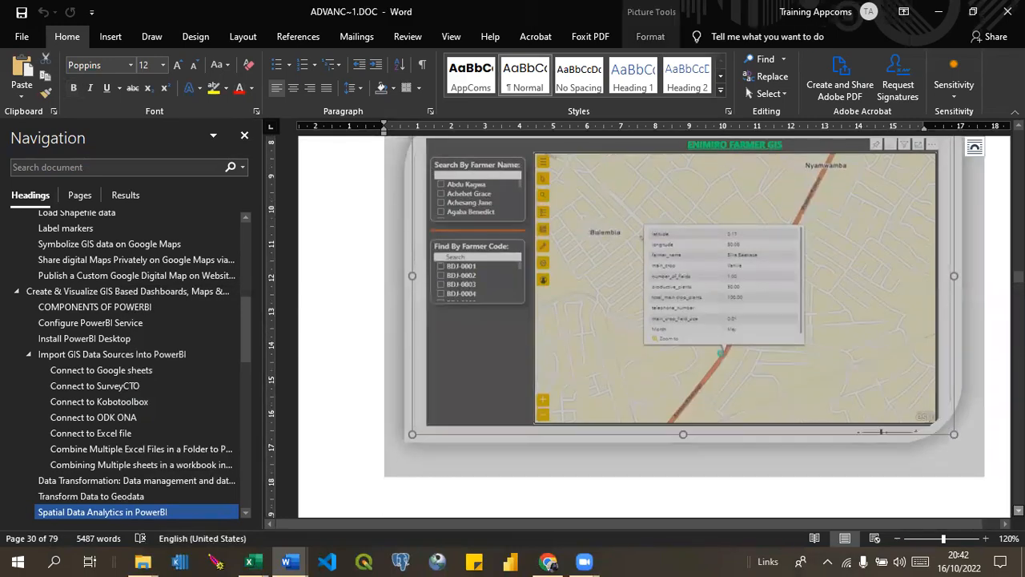
{"action": "key", "text": "Page_Down"}
{"action": "key", "text": "Page_Down"}
{"action": "key", "text": "Page_Down"}
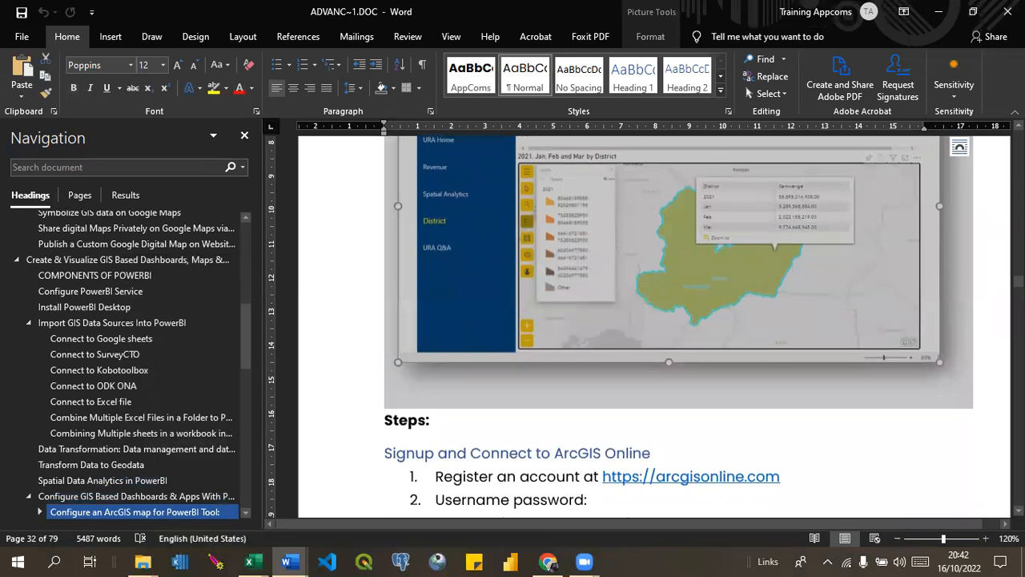
{"action": "scroll", "coordinate": [646, 318], "scroll_direction": "up", "scroll_amount": 3}
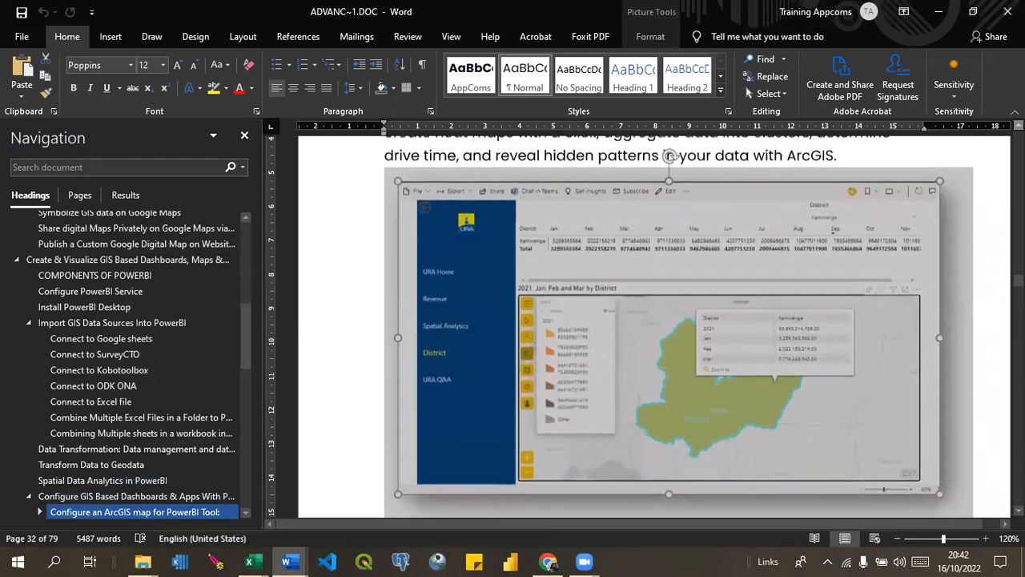
{"action": "left_click", "coordinate": [988, 175]}
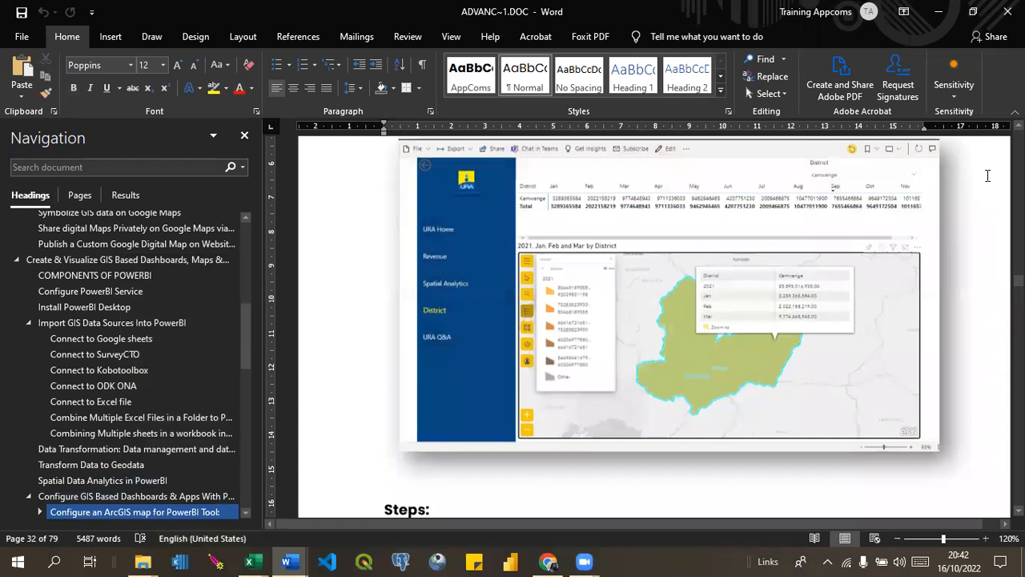
Switch to Chrome and load the bookmarked Finance Sample Power BI report in a new browser tab.
{"action": "left_click", "coordinate": [939, 13]}
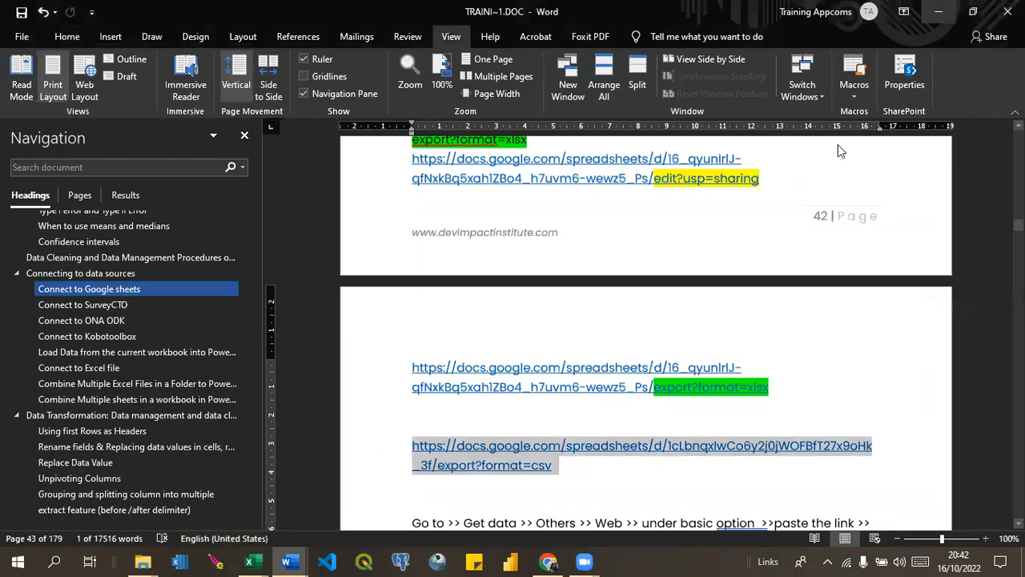
{"action": "left_click", "coordinate": [545, 561]}
{"action": "left_click", "coordinate": [741, 24]}
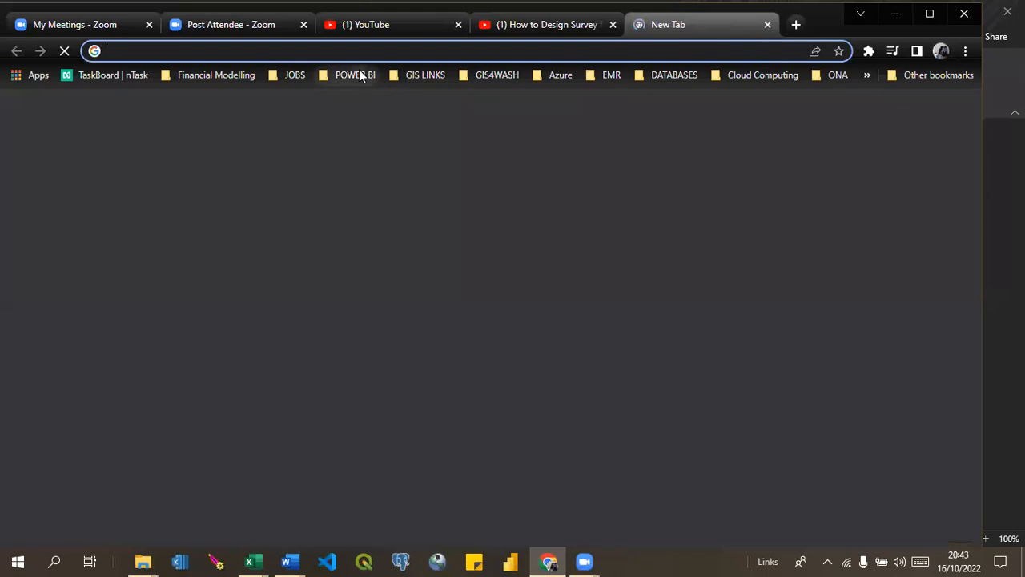
{"action": "left_click", "coordinate": [360, 74]}
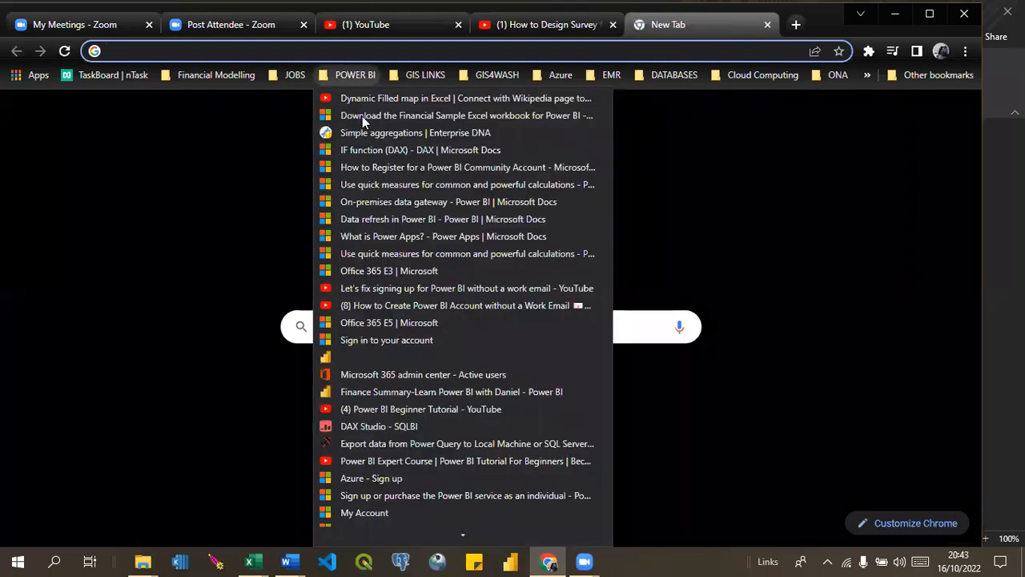
{"action": "mouse_move", "coordinate": [463, 534]}
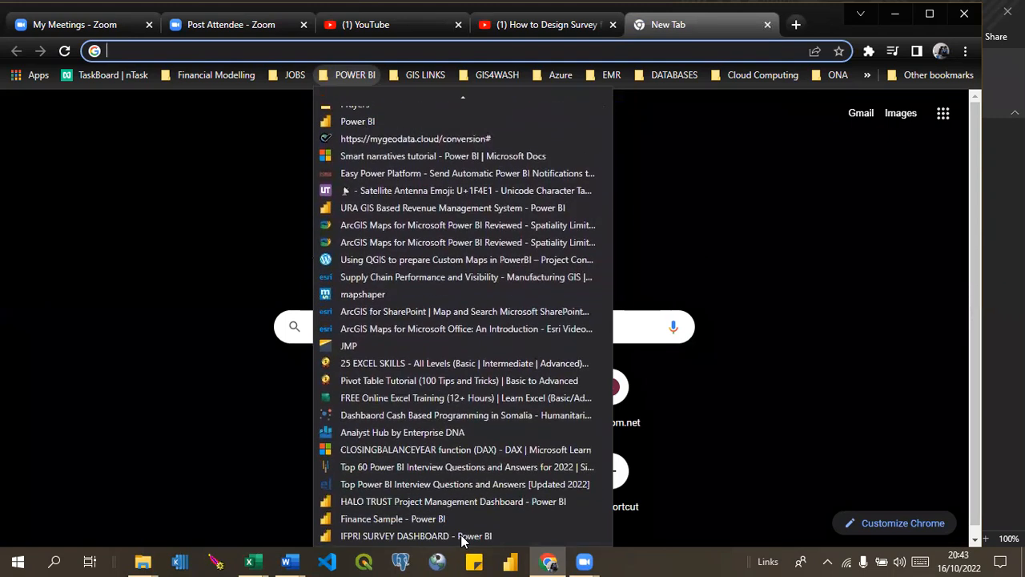
{"action": "left_click", "coordinate": [383, 524]}
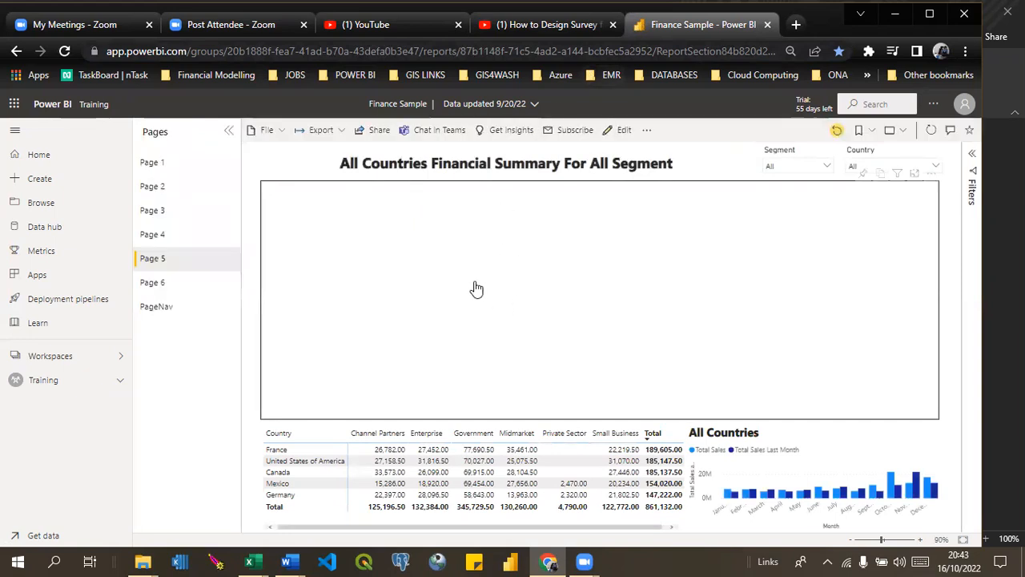
Show Page 1 and Page 2 of the Finance Sample report, ending on Page 1's monthly quantity differences.
{"action": "left_click", "coordinate": [156, 167]}
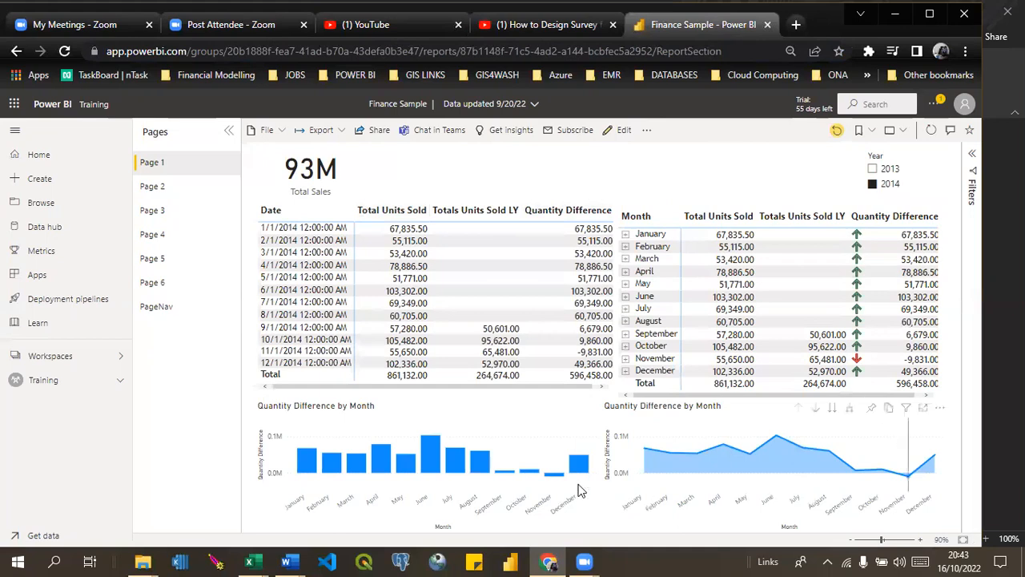
{"action": "left_click", "coordinate": [161, 190]}
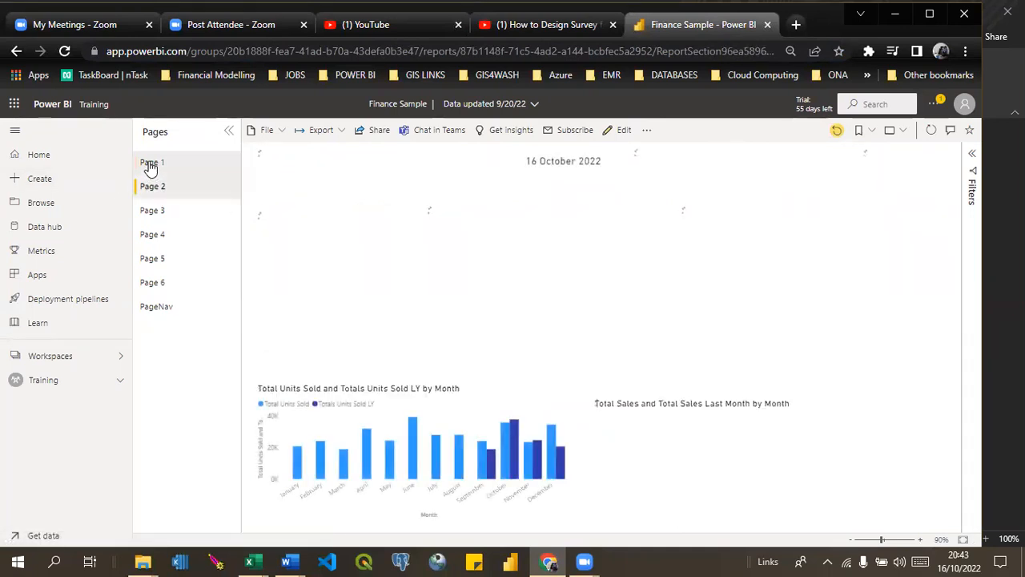
{"action": "left_click", "coordinate": [150, 164]}
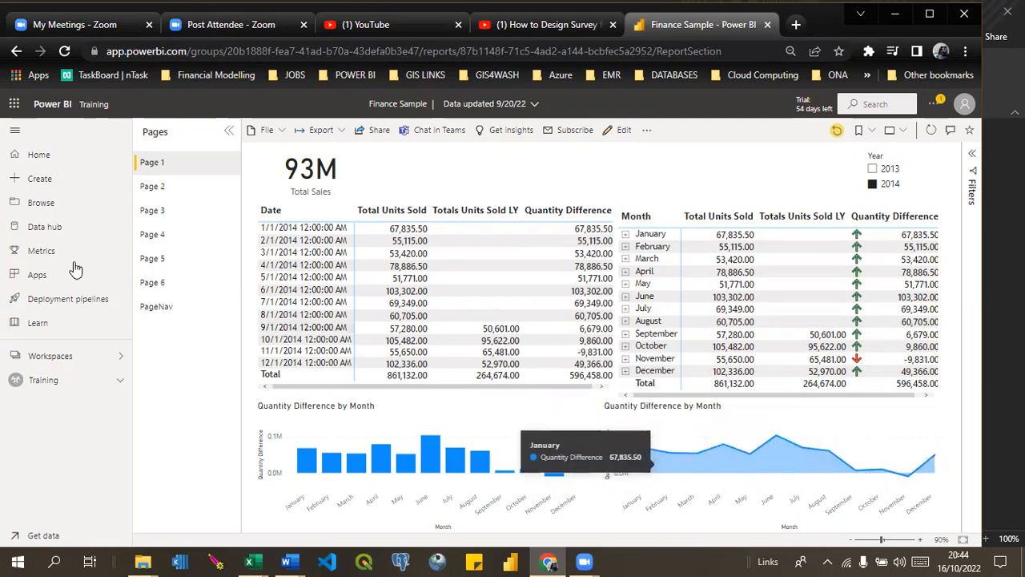
{"action": "left_click", "coordinate": [164, 197]}
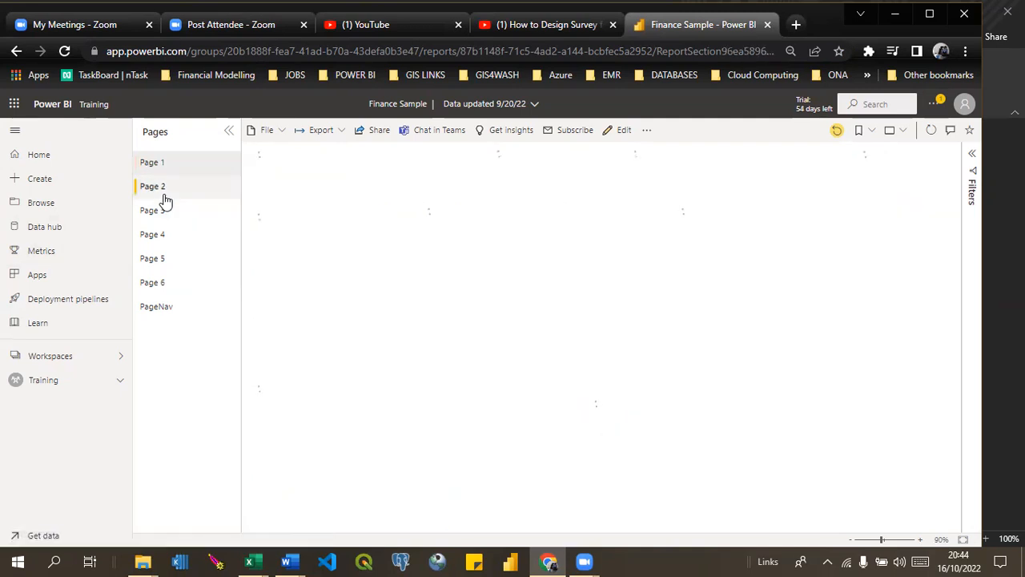
{"action": "left_click", "coordinate": [153, 167]}
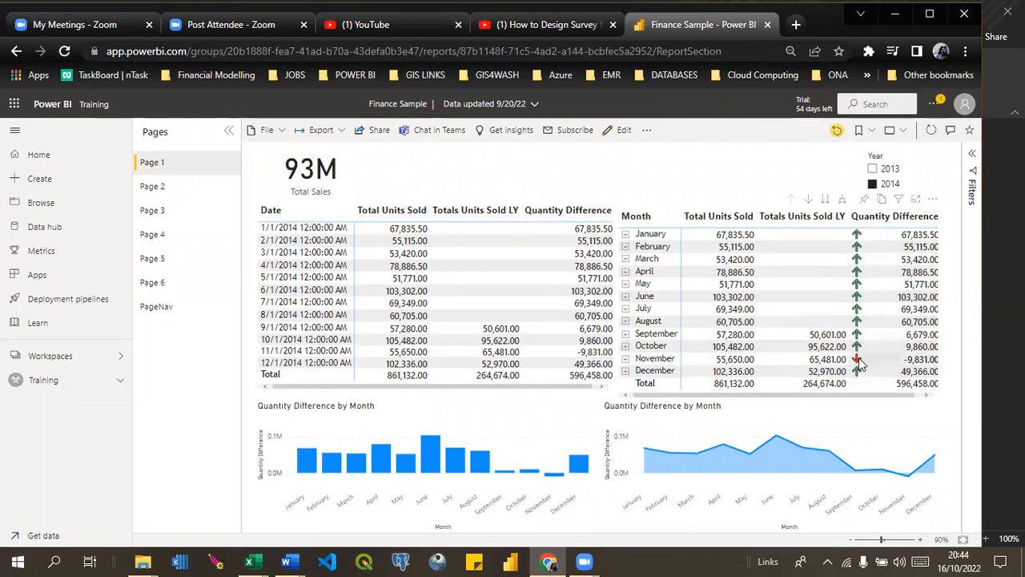
{"action": "mouse_move", "coordinate": [859, 362]}
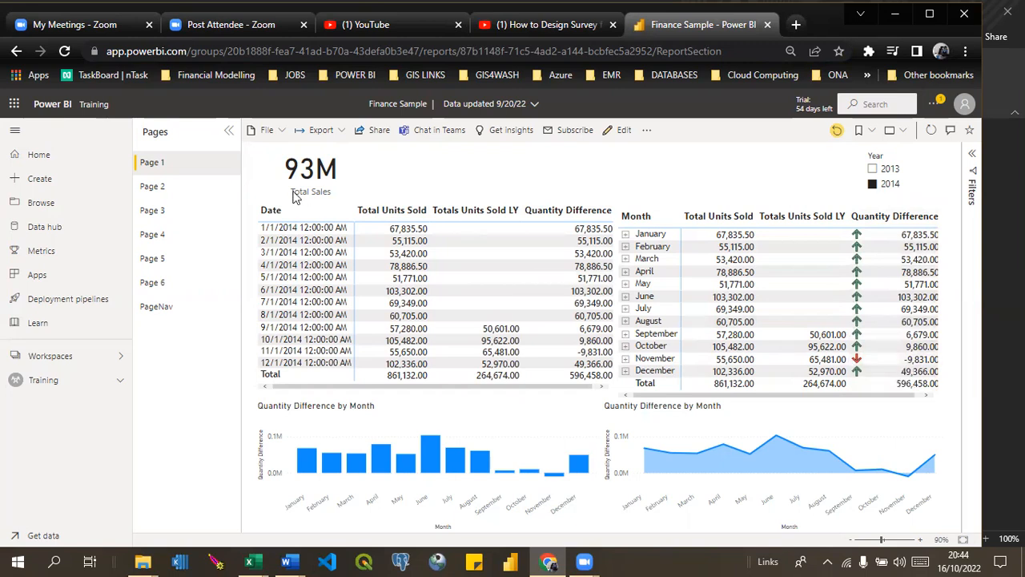
On Page 2, filter the sales summary by country, first to Canada and finally to Germany.
{"action": "left_click", "coordinate": [142, 191]}
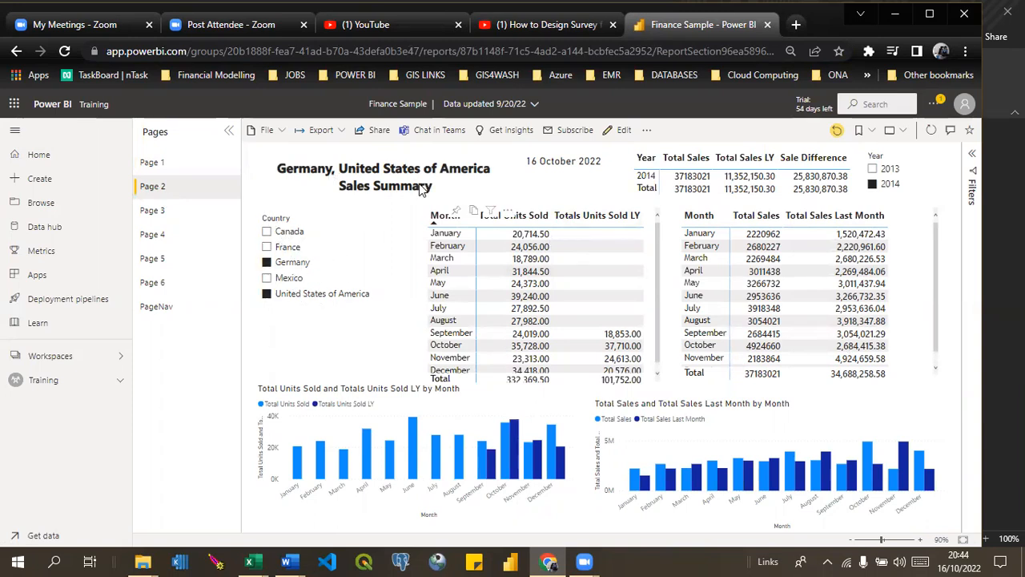
{"action": "left_click", "coordinate": [268, 232]}
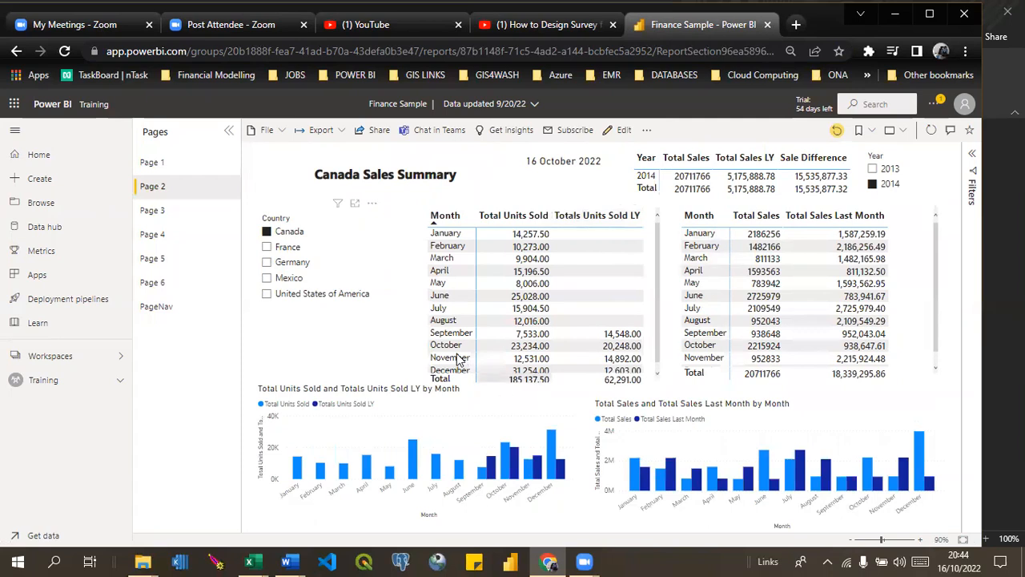
{"action": "left_click", "coordinate": [267, 263]}
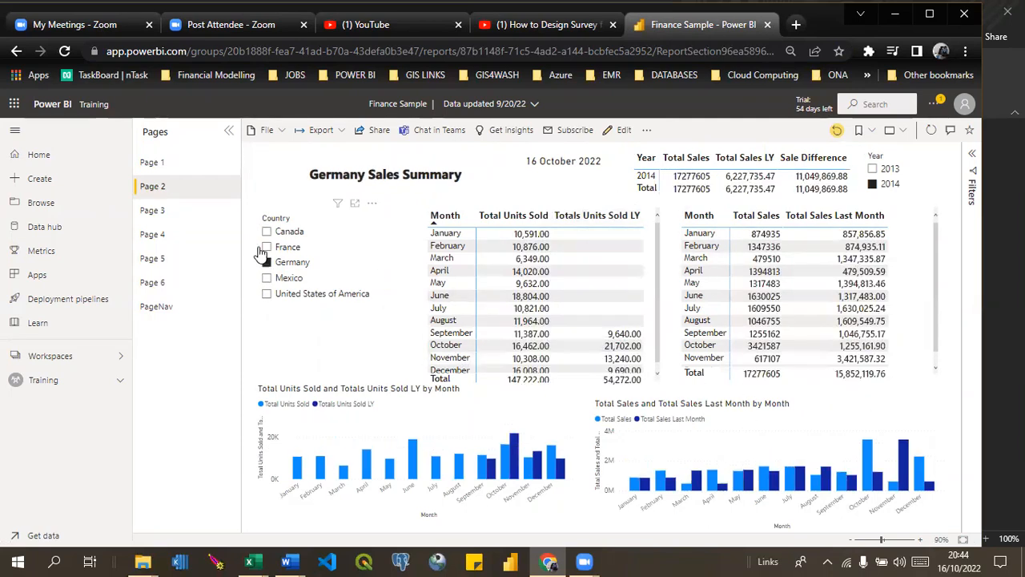
Look through Page 3 and Page 4, and examine Canada's total sales on Page 5's ArcGIS map.
{"action": "left_click", "coordinate": [160, 215]}
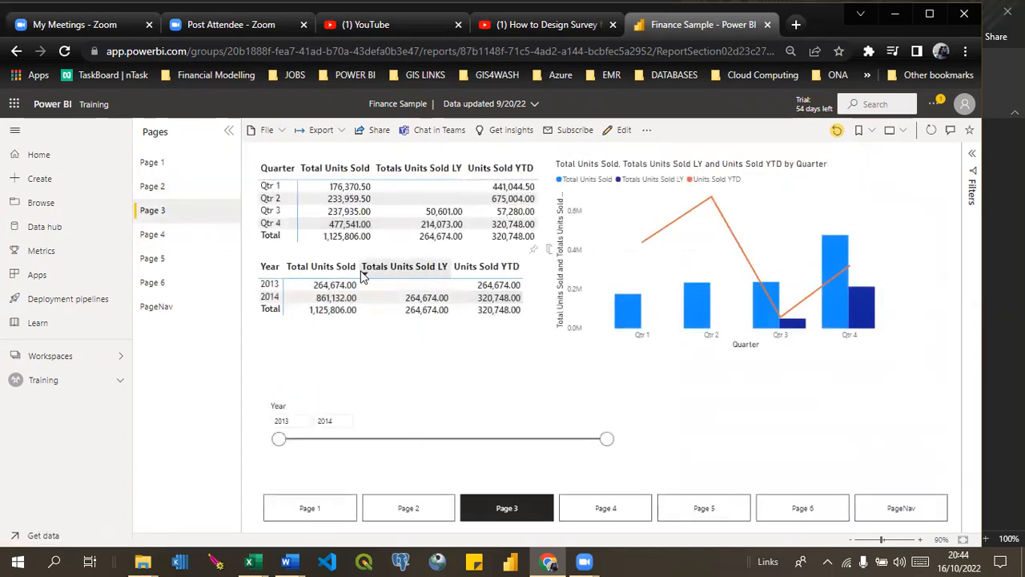
{"action": "left_click", "coordinate": [160, 244]}
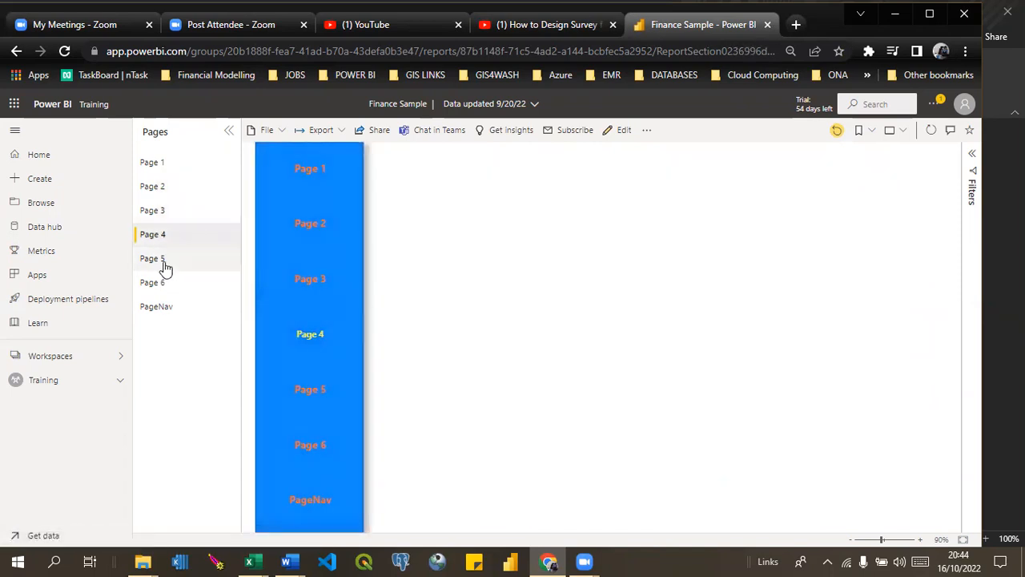
{"action": "left_click", "coordinate": [165, 265]}
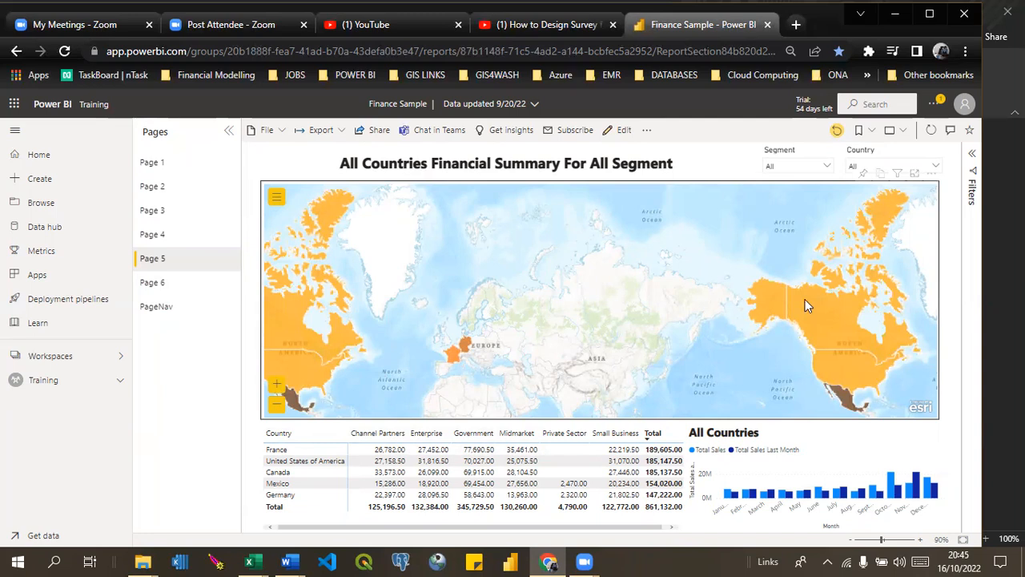
{"action": "mouse_move", "coordinate": [806, 305]}
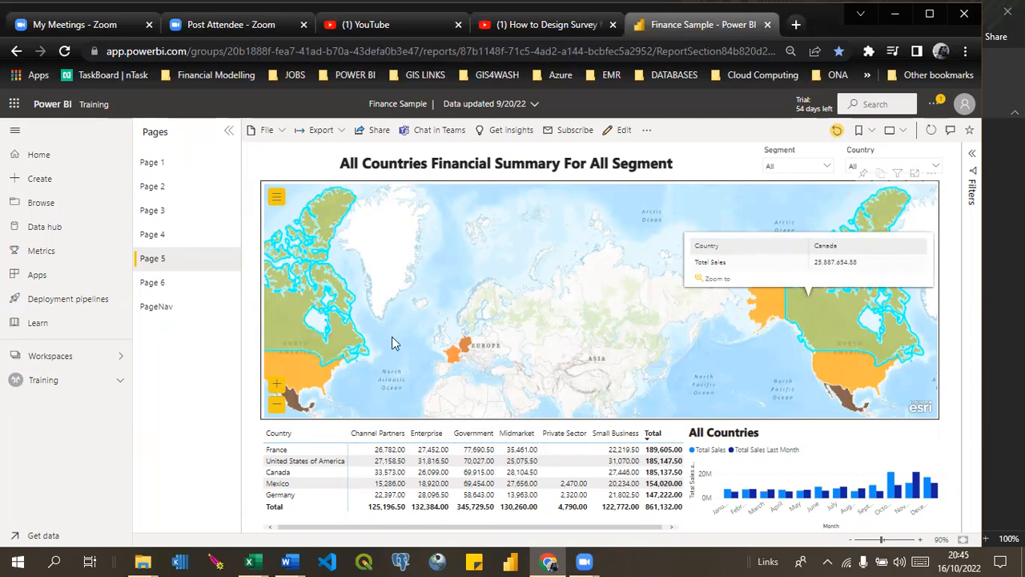
Filter the Page 5 financial summary to the Government segment, followed by the Small Business segment.
{"action": "left_click", "coordinate": [828, 166]}
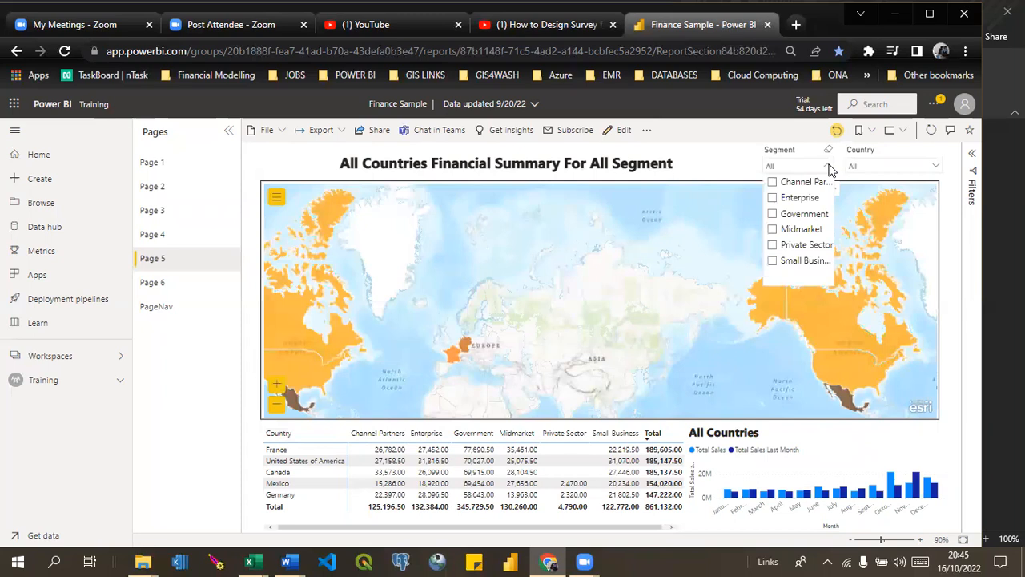
{"action": "left_click", "coordinate": [774, 217]}
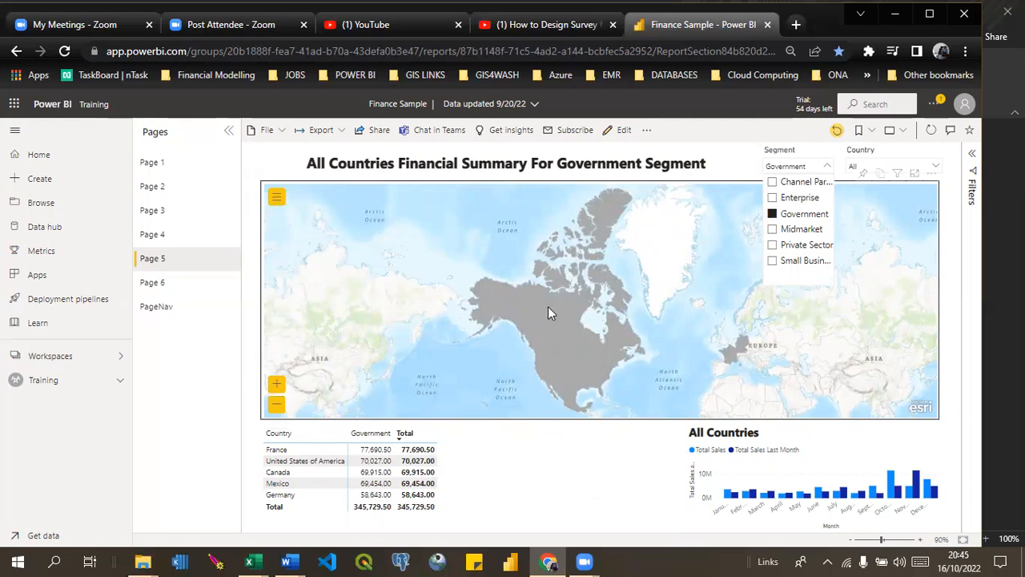
{"action": "left_click", "coordinate": [773, 261]}
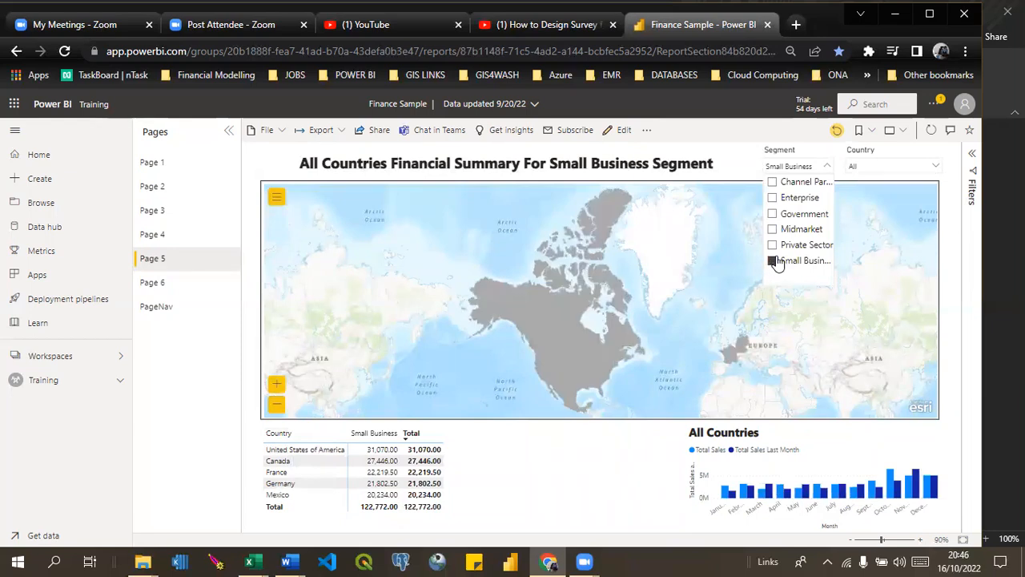
Clear the Segment filter on Page 5 and filter the financial summary to Germany.
{"action": "left_click", "coordinate": [828, 153]}
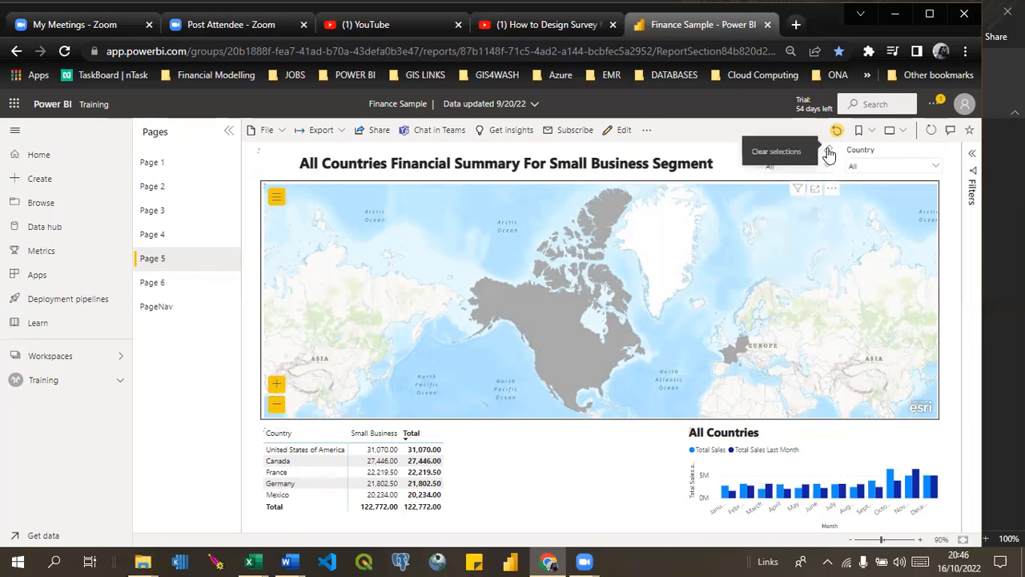
{"action": "left_click", "coordinate": [937, 169]}
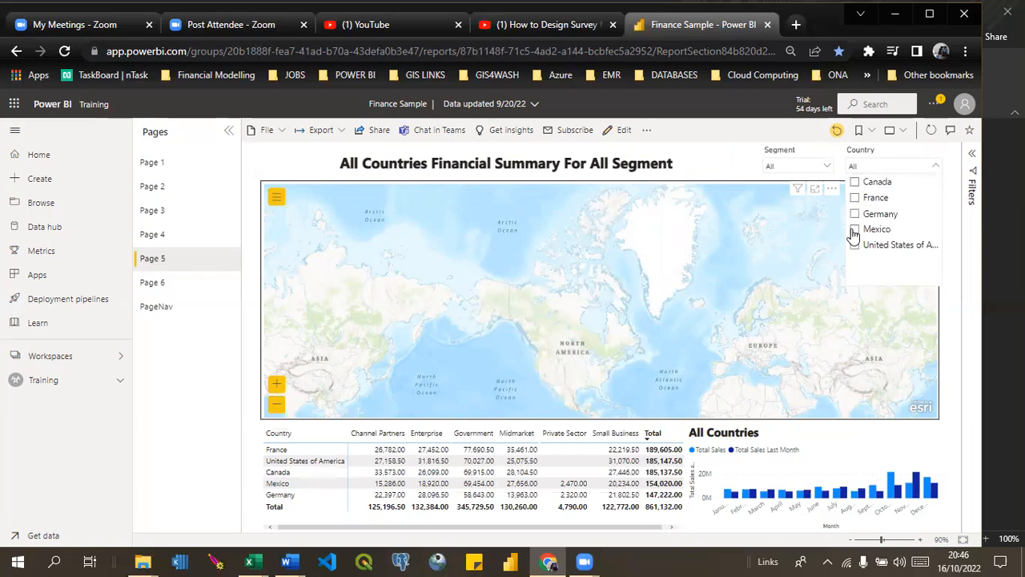
{"action": "left_click", "coordinate": [855, 215]}
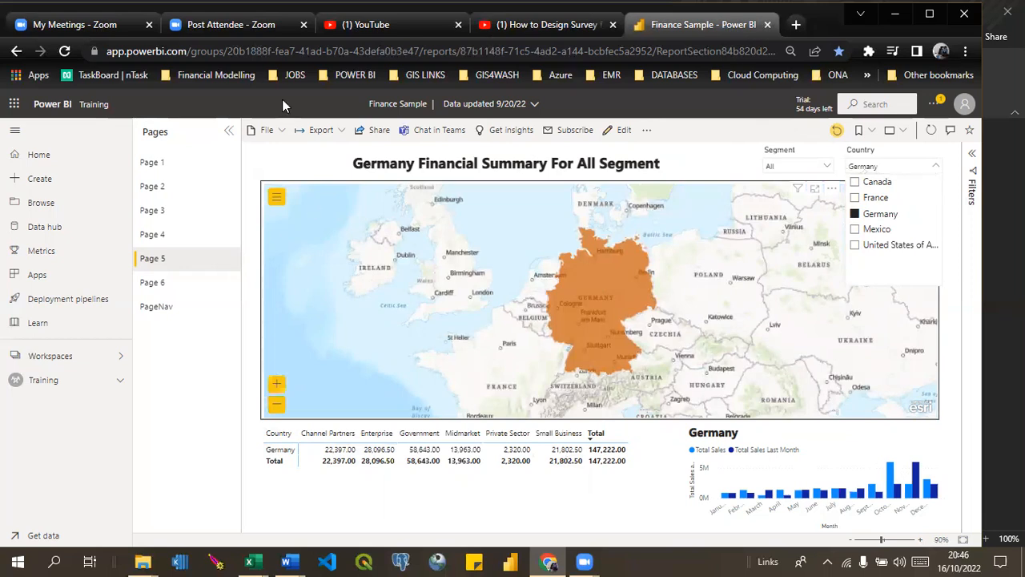
Open a blank browser tab, return to ADVANC~1.DOC in Word, and view the ArcGIS visuals and district map content.
{"action": "left_click", "coordinate": [796, 26]}
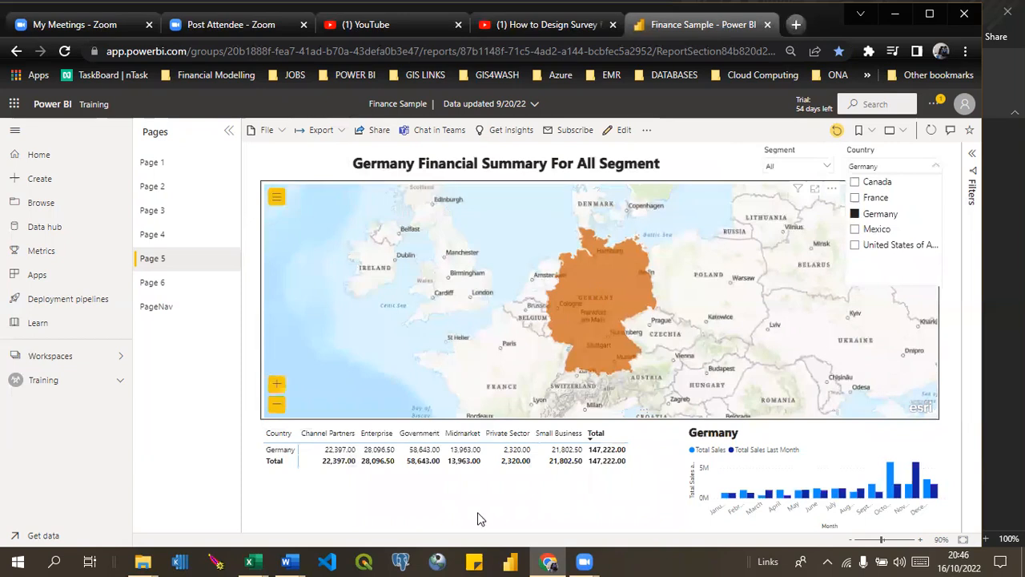
{"action": "left_click", "coordinate": [291, 560]}
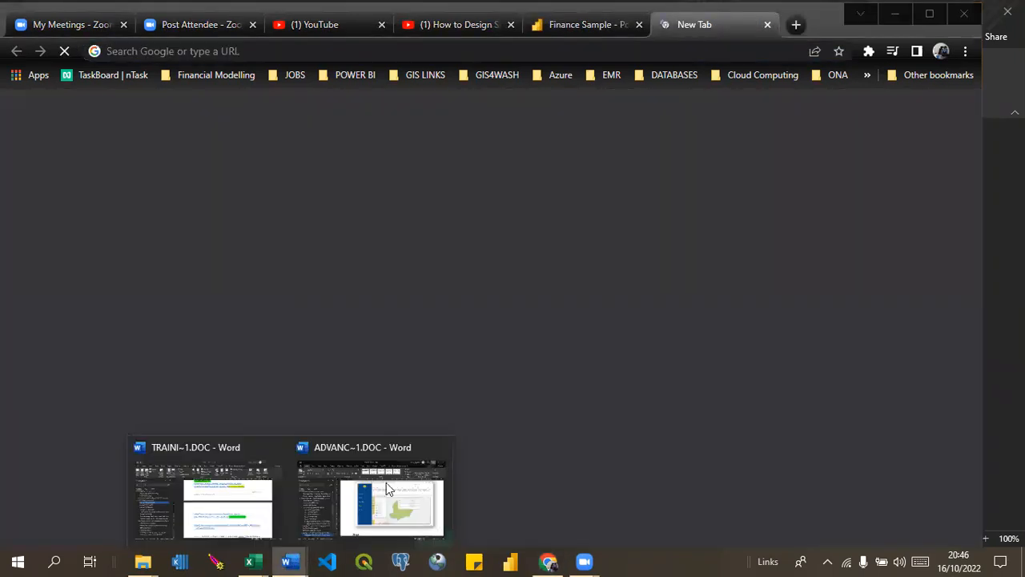
{"action": "left_click", "coordinate": [388, 490]}
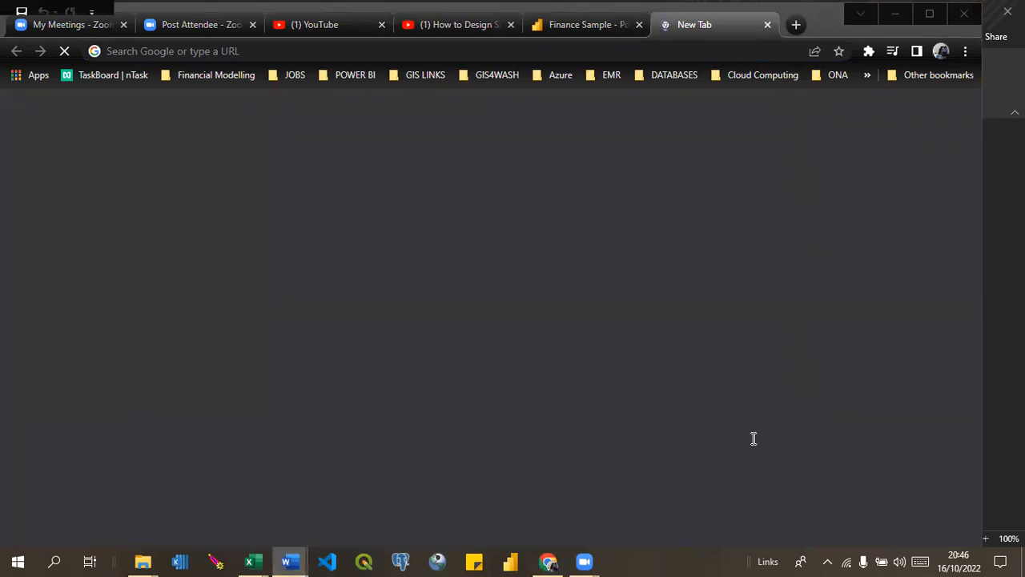
{"action": "scroll", "coordinate": [752, 438], "scroll_direction": "down", "scroll_amount": 10}
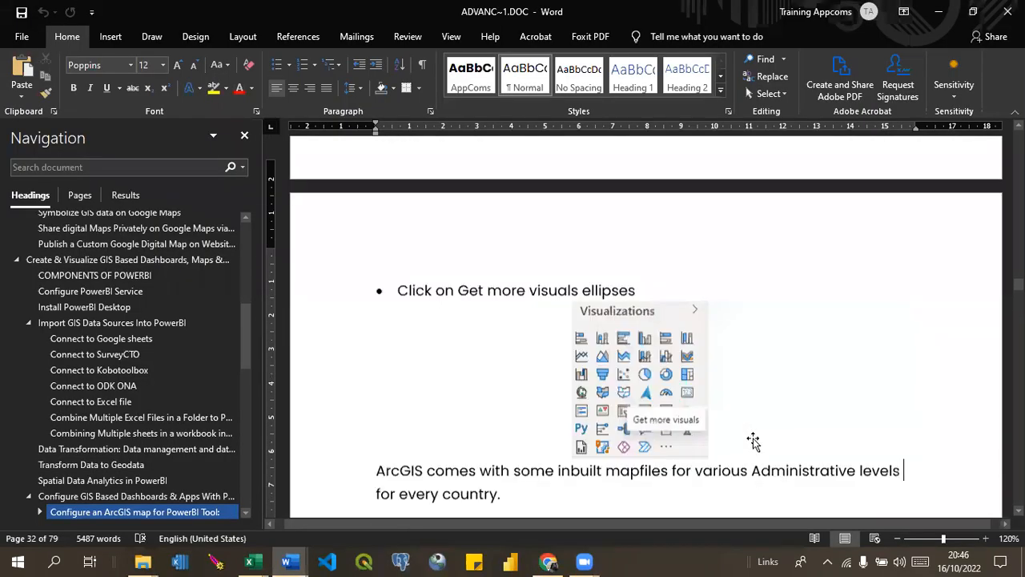
{"action": "scroll", "coordinate": [753, 438], "scroll_direction": "down", "scroll_amount": 10}
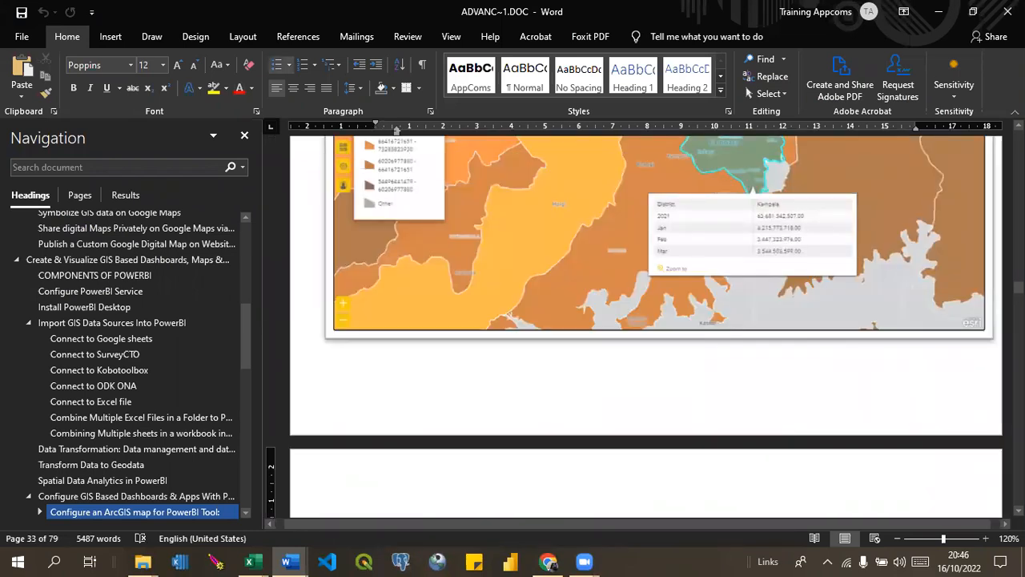
Enlarge the document view to 140% and read the Get more visuals instruction and the list of inbuilt ArcGIS mapfiles.
{"action": "scroll", "coordinate": [645, 320], "scroll_direction": "up", "scroll_amount": 4}
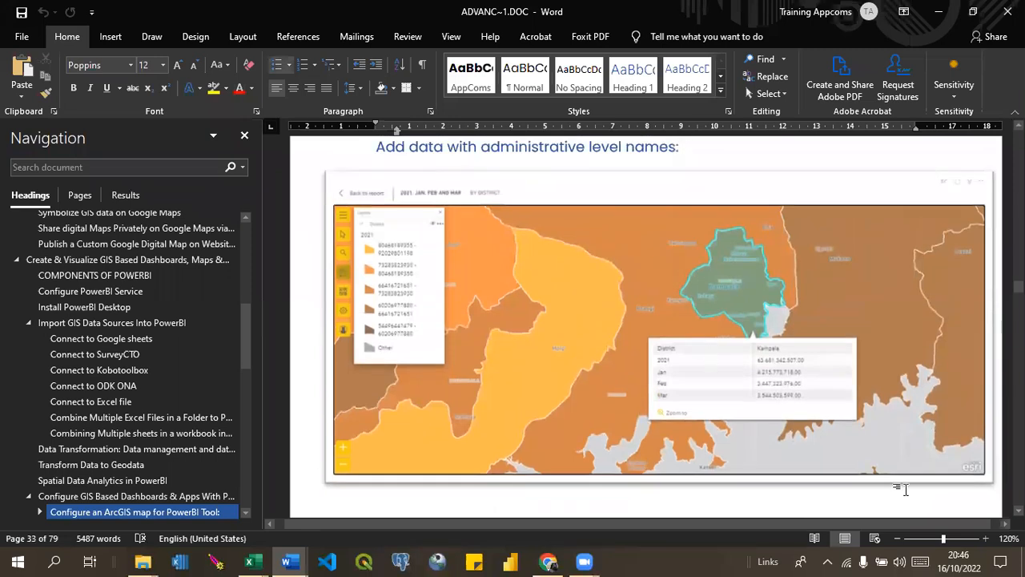
{"action": "left_click", "coordinate": [986, 539]}
{"action": "left_click", "coordinate": [986, 538]}
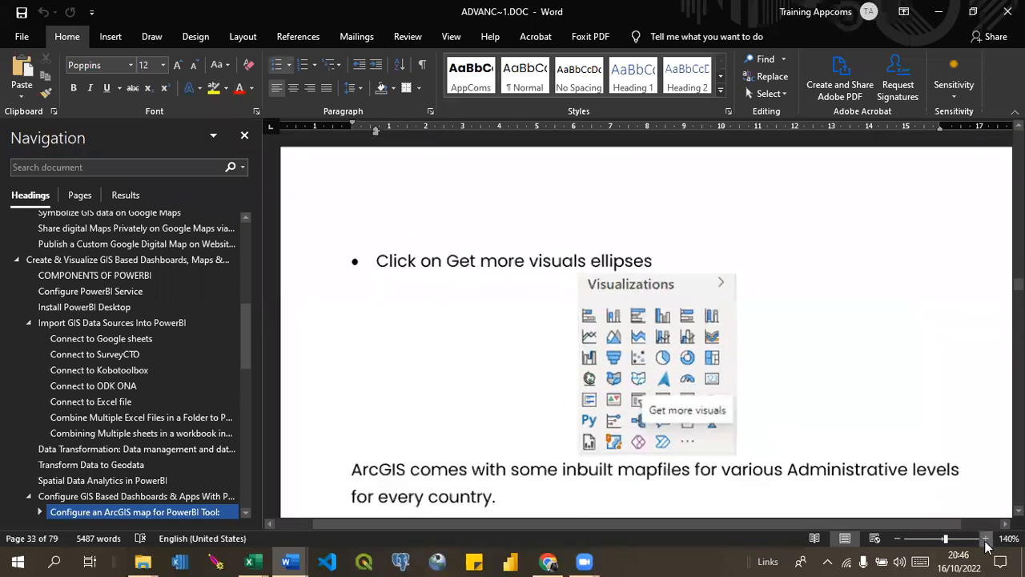
{"action": "scroll", "coordinate": [646, 326], "scroll_direction": "down", "scroll_amount": 3}
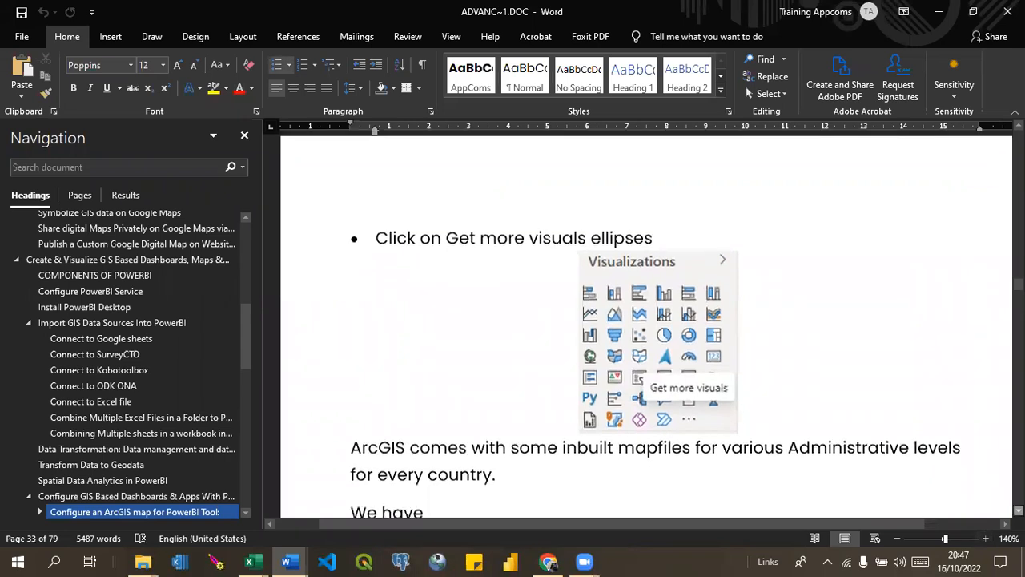
{"action": "scroll", "coordinate": [646, 326], "scroll_direction": "down", "scroll_amount": 8}
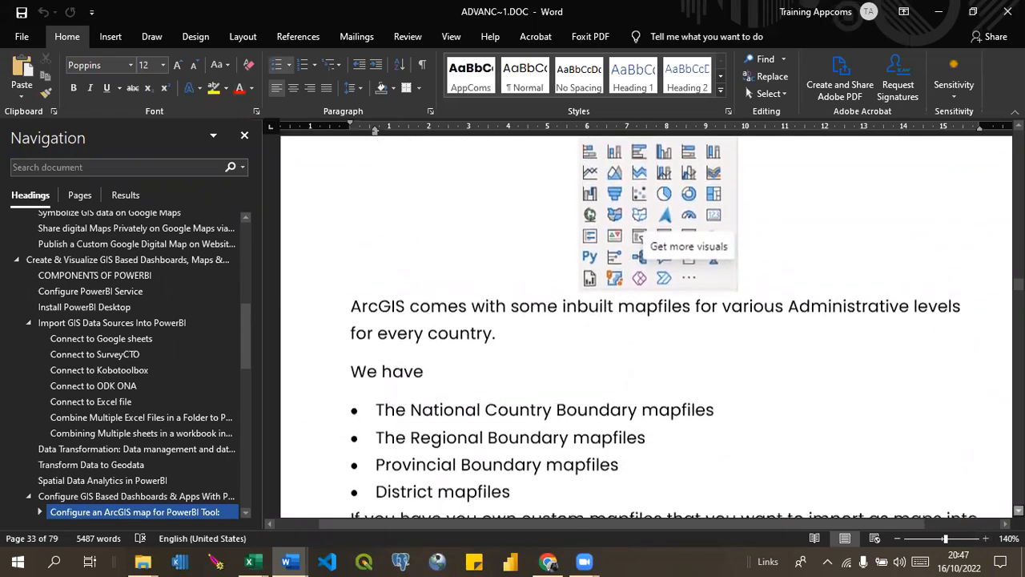
Review the administrative-level district map, the Uganda location type setting and the section on configuring choropleth maps using color.
{"action": "scroll", "coordinate": [507, 317], "scroll_direction": "down", "scroll_amount": 5}
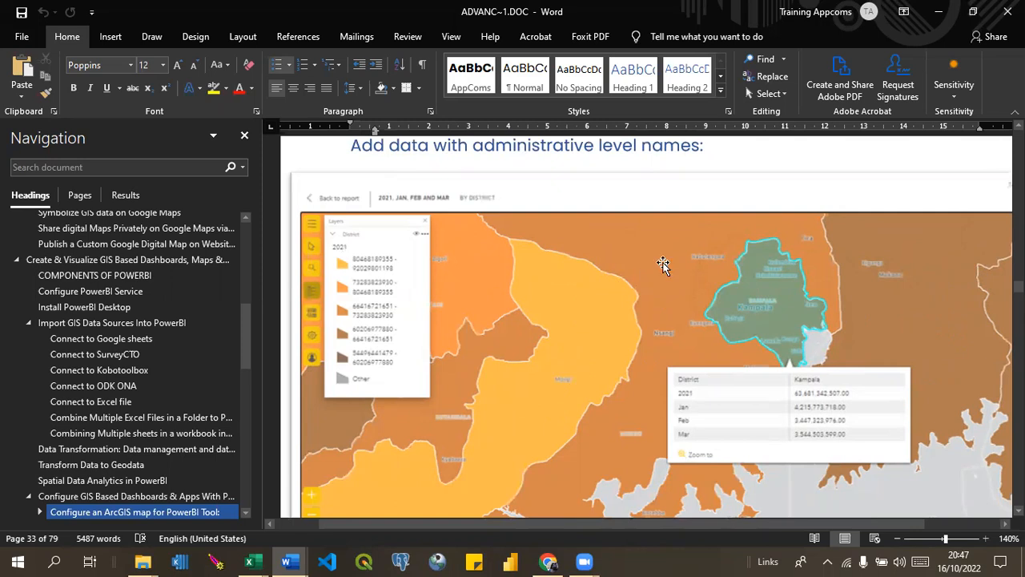
{"action": "scroll", "coordinate": [663, 265], "scroll_direction": "down", "scroll_amount": 10}
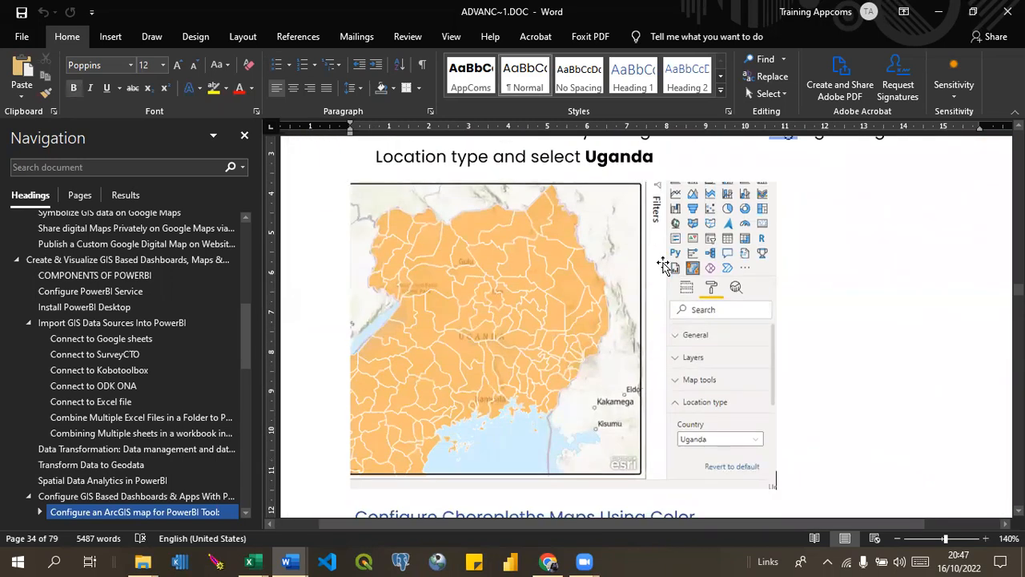
{"action": "scroll", "coordinate": [663, 265], "scroll_direction": "down", "scroll_amount": 5}
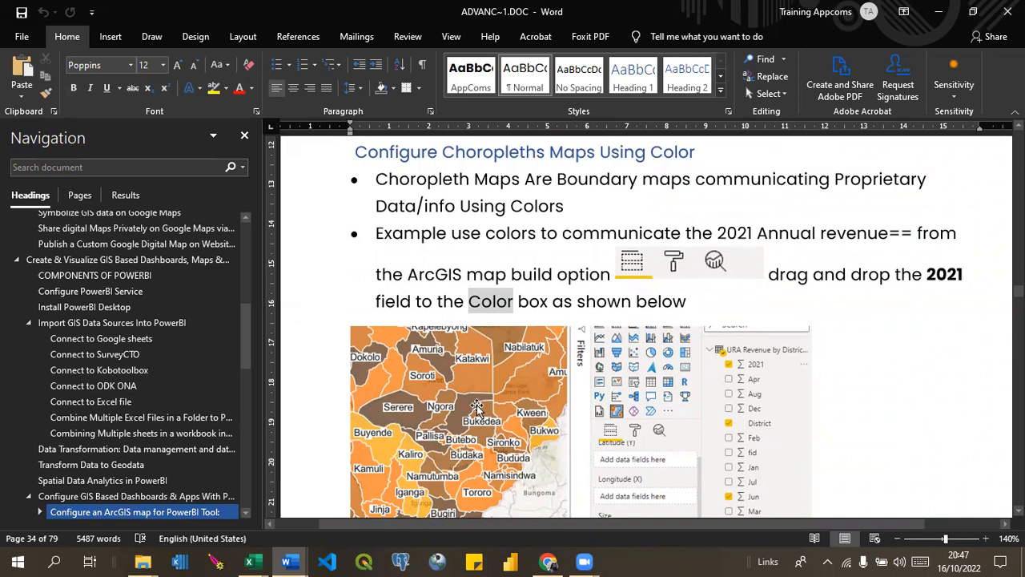
Examine the Enimiro Farmer GIS map and read the steps for adding the latitude and longitude fields.
{"action": "scroll", "coordinate": [478, 405], "scroll_direction": "down", "scroll_amount": 10}
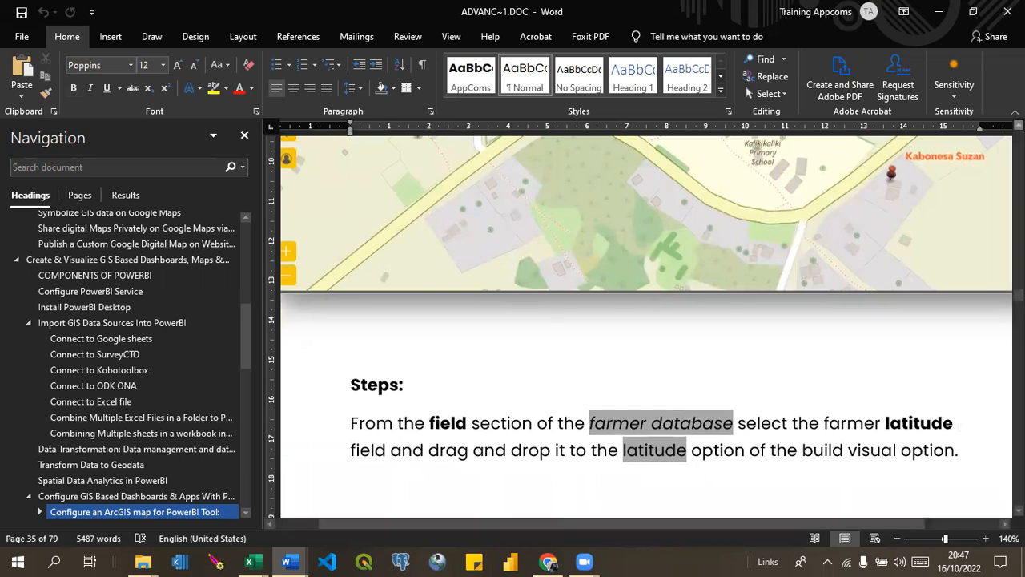
{"action": "scroll", "coordinate": [647, 321], "scroll_direction": "up", "scroll_amount": 3}
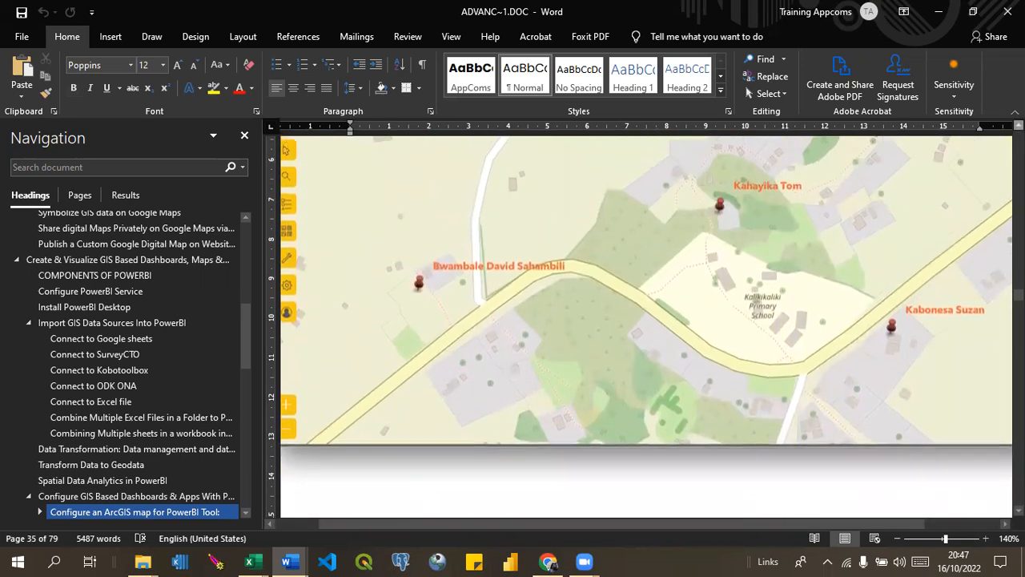
{"action": "scroll", "coordinate": [785, 260], "scroll_direction": "up", "scroll_amount": 1}
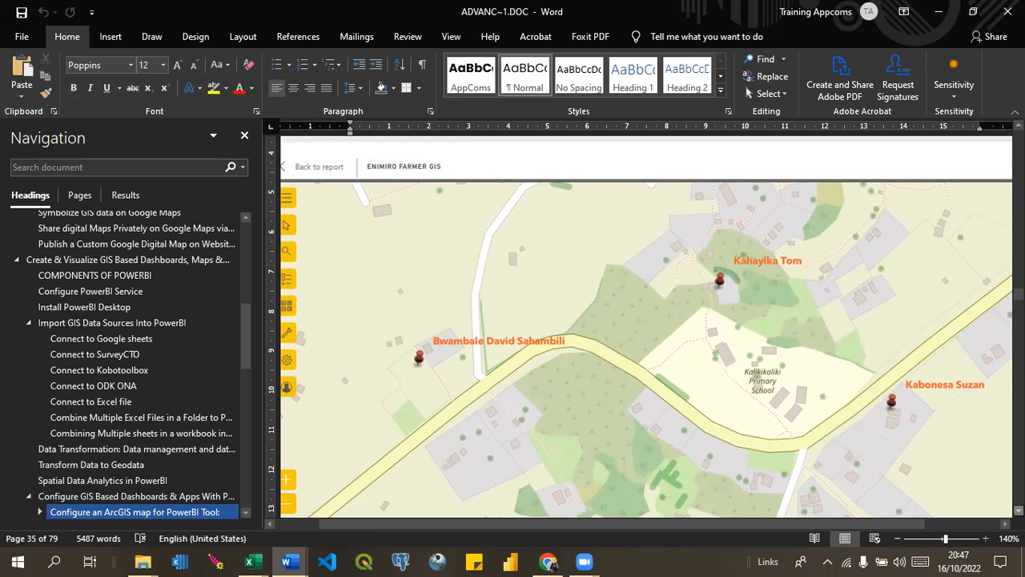
{"action": "scroll", "coordinate": [646, 326], "scroll_direction": "down", "scroll_amount": 1}
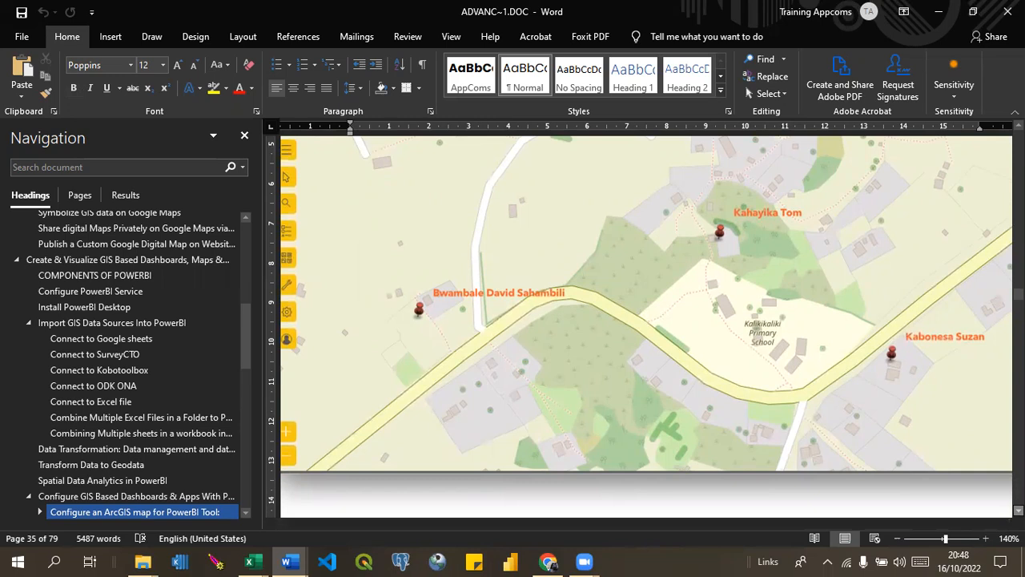
{"action": "scroll", "coordinate": [647, 326], "scroll_direction": "down", "scroll_amount": 5}
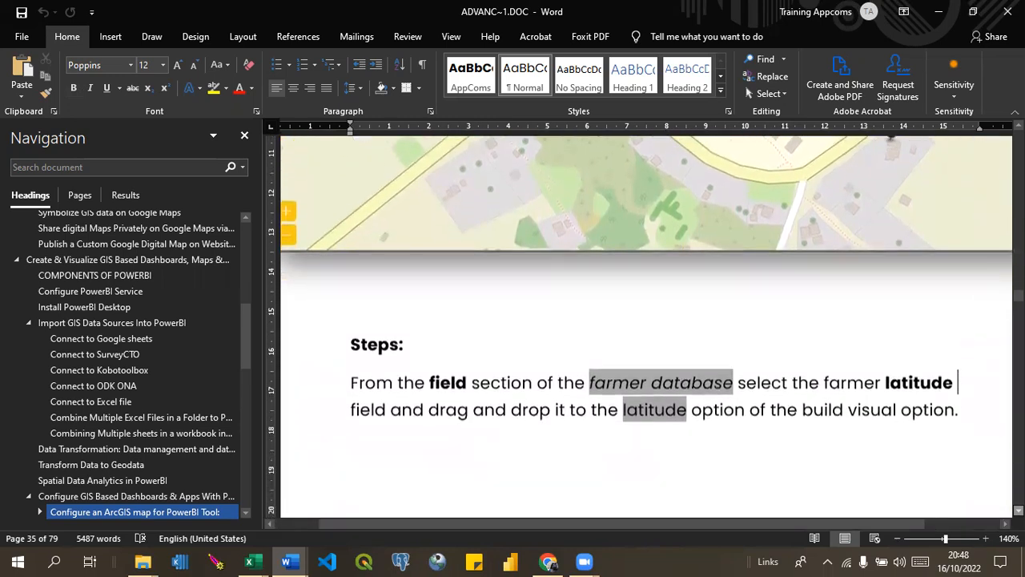
{"action": "scroll", "coordinate": [646, 326], "scroll_direction": "down", "scroll_amount": 10}
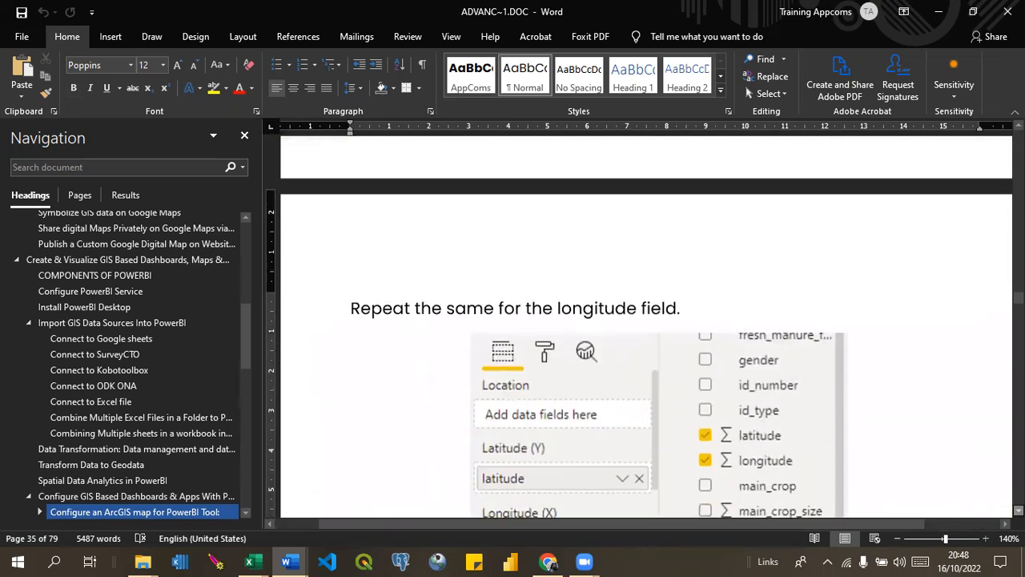
Look through the map labeling instructions, covering the label field option and the label font type and colors.
{"action": "scroll", "coordinate": [954, 422], "scroll_direction": "down", "scroll_amount": 12}
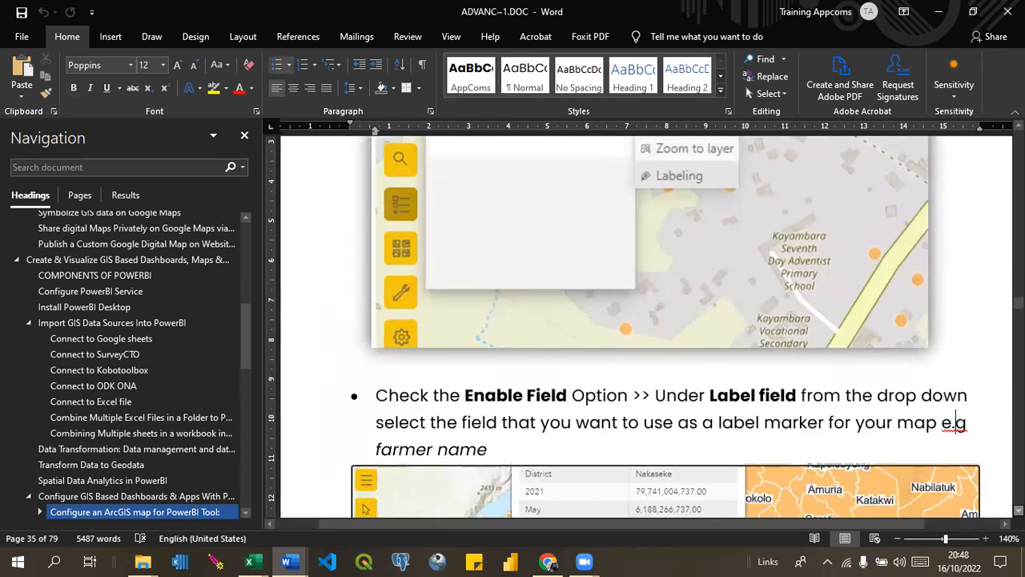
{"action": "scroll", "coordinate": [954, 422], "scroll_direction": "down", "scroll_amount": 6}
{"action": "left_click", "coordinate": [954, 422]}
{"action": "scroll", "coordinate": [647, 326], "scroll_direction": "down", "scroll_amount": 8}
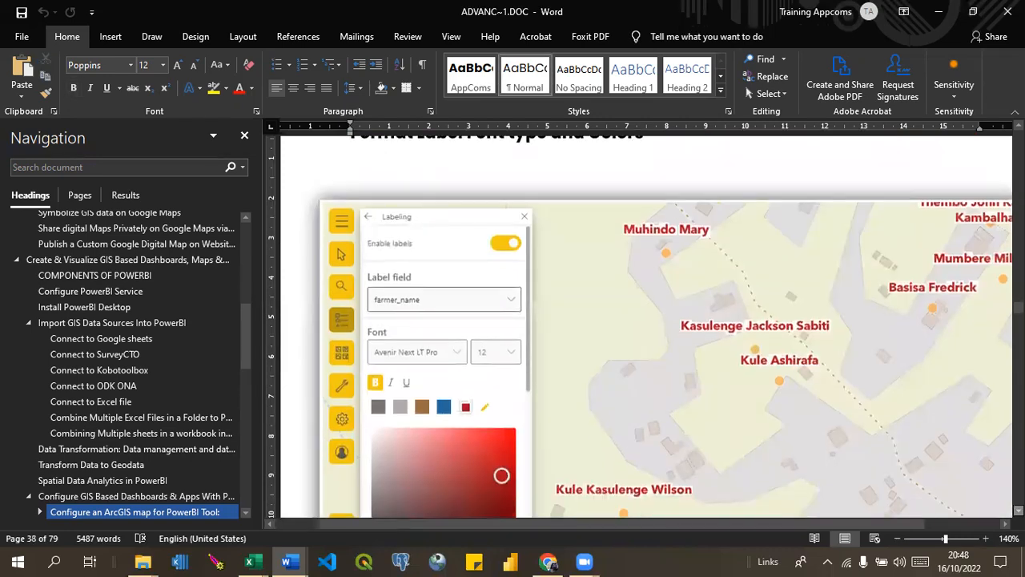
{"action": "scroll", "coordinate": [647, 326], "scroll_direction": "down", "scroll_amount": 10}
{"action": "scroll", "coordinate": [647, 326], "scroll_direction": "down", "scroll_amount": 10}
{"action": "scroll", "coordinate": [646, 326], "scroll_direction": "down", "scroll_amount": 10}
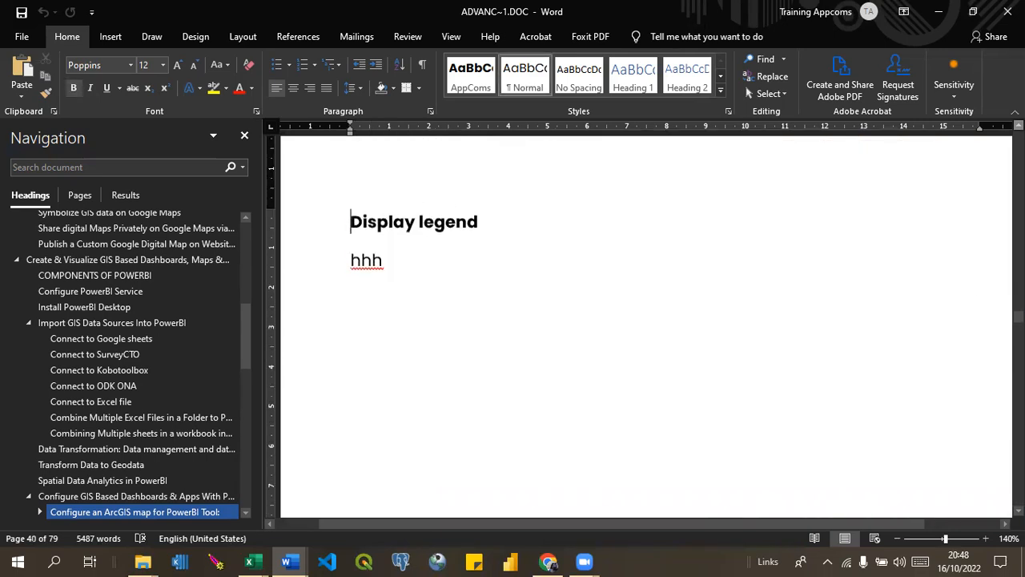
Examine the page 41 basemap figure with its farmer details popup, and read the basemap selection instructions below it.
{"action": "key", "text": "Page_Down"}
{"action": "key", "text": "Page_Down"}
{"action": "key", "text": "Page_Down"}
{"action": "key", "text": "Page_Down"}
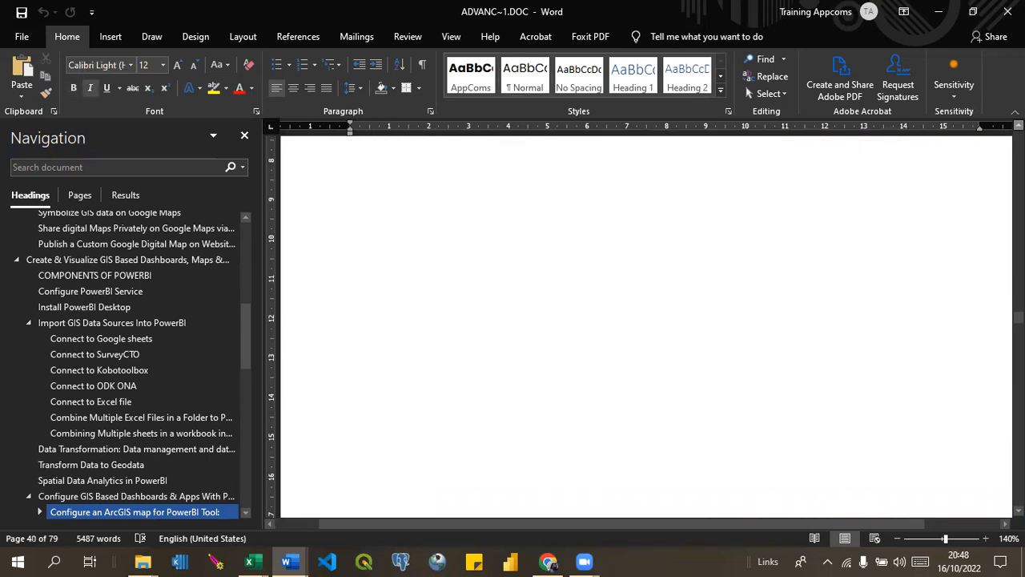
{"action": "key", "text": "Page_Down"}
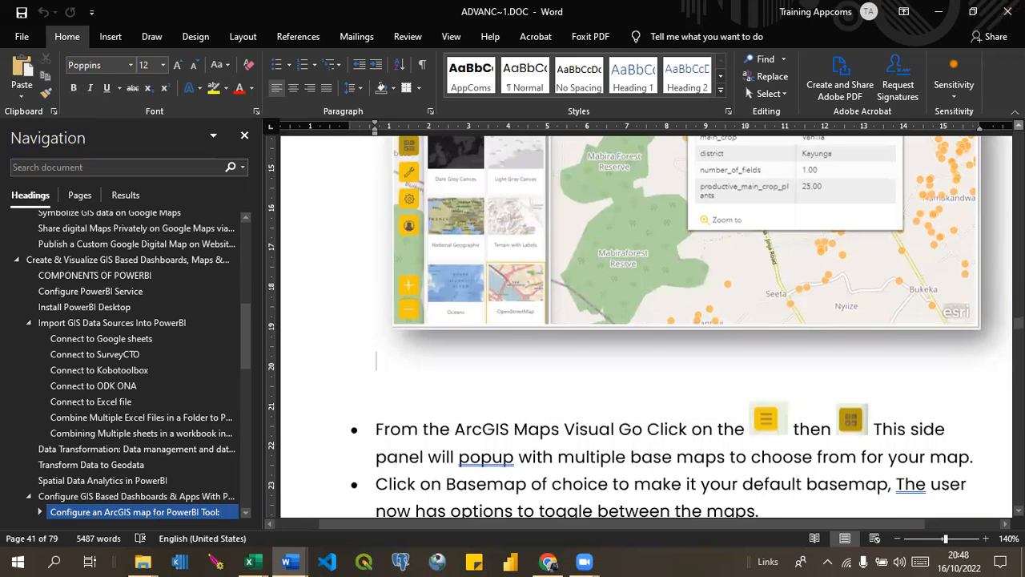
{"action": "scroll", "coordinate": [646, 319], "scroll_direction": "up", "scroll_amount": 4}
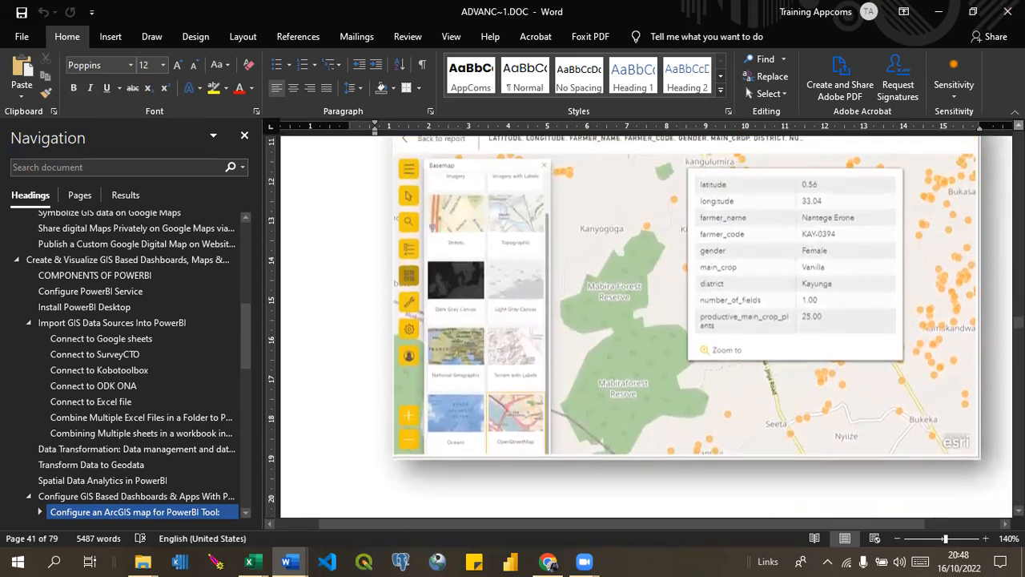
{"action": "scroll", "coordinate": [796, 298], "scroll_direction": "up", "scroll_amount": 1}
{"action": "left_click", "coordinate": [795, 298]}
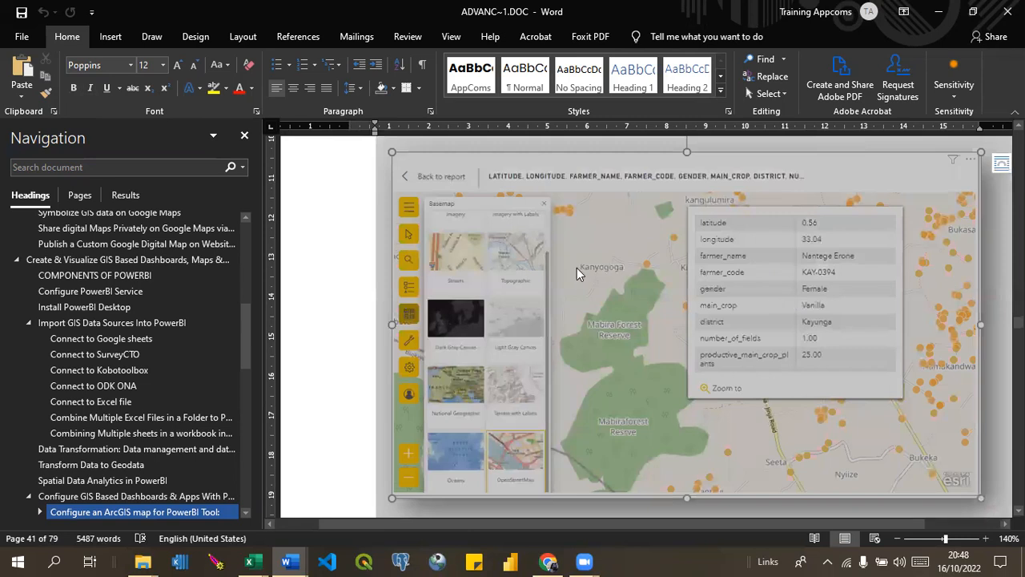
{"action": "left_click", "coordinate": [356, 301]}
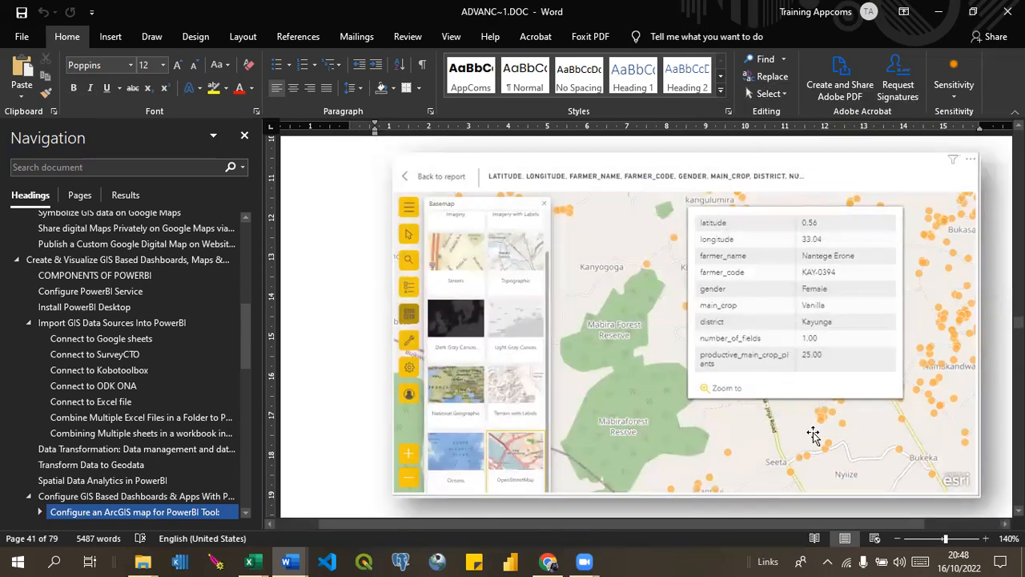